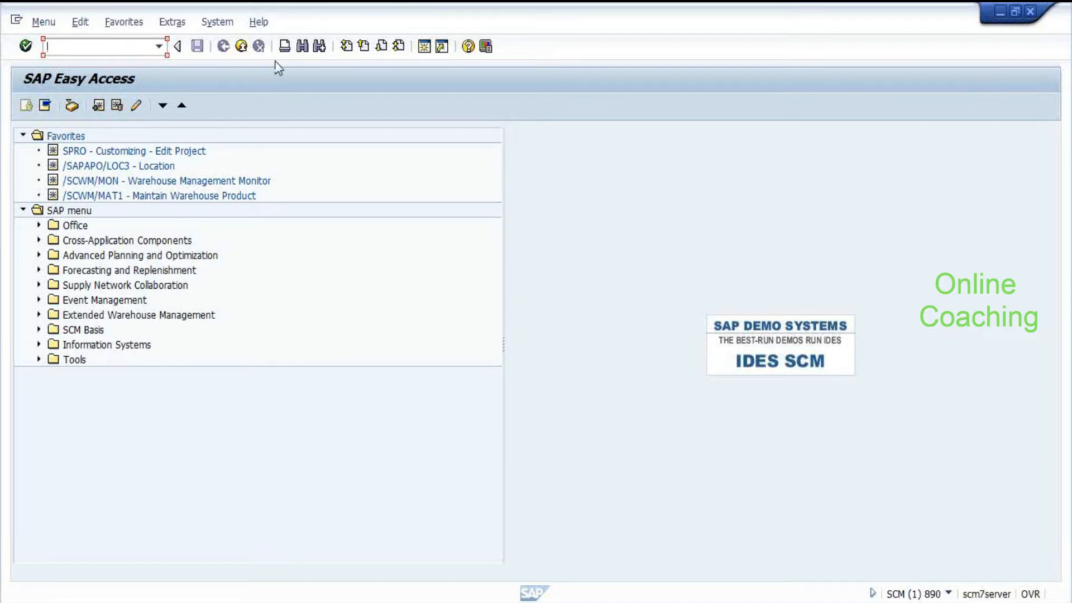
Step: Start transaction /scwm/mat1 and display warehouse product EWM-009 in warehouse EWM1 for party entitled to dispose BP_3500
text(/n/)
text(scwm/mat1)
key(Return)
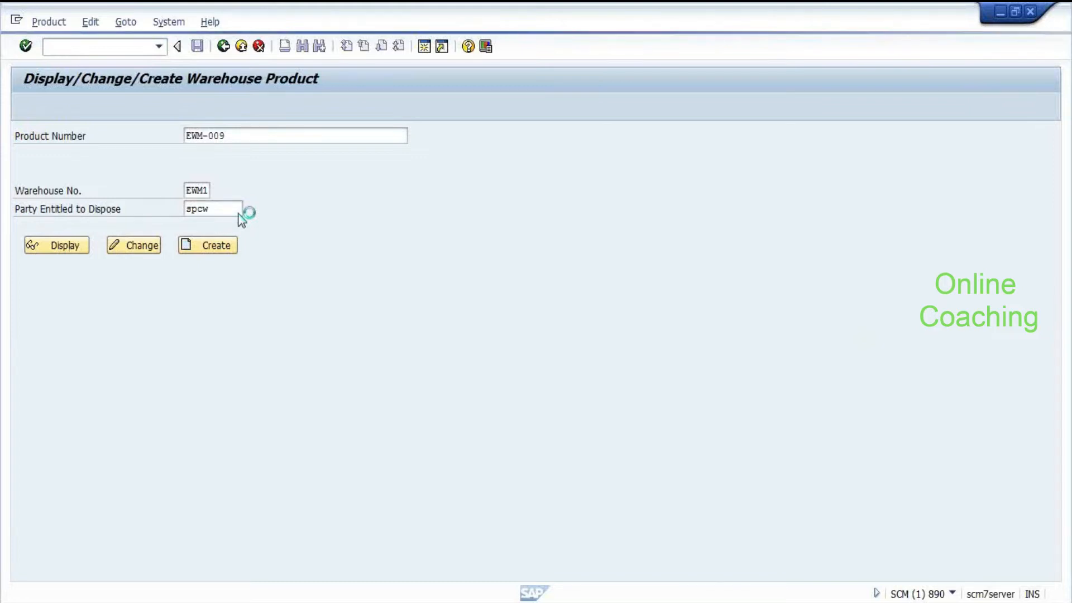
key(Return)
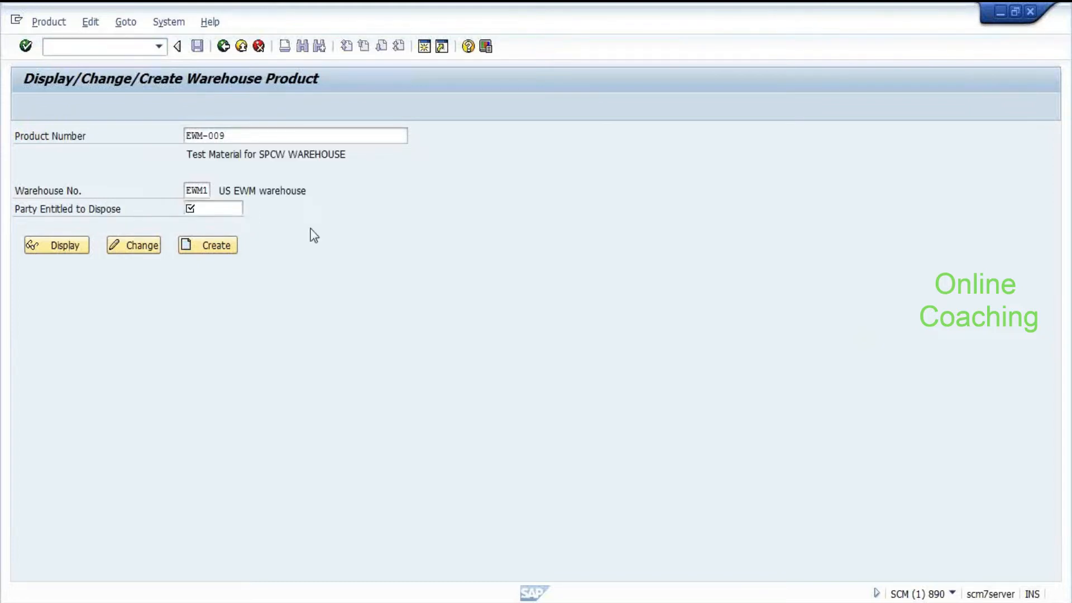
click(61, 246)
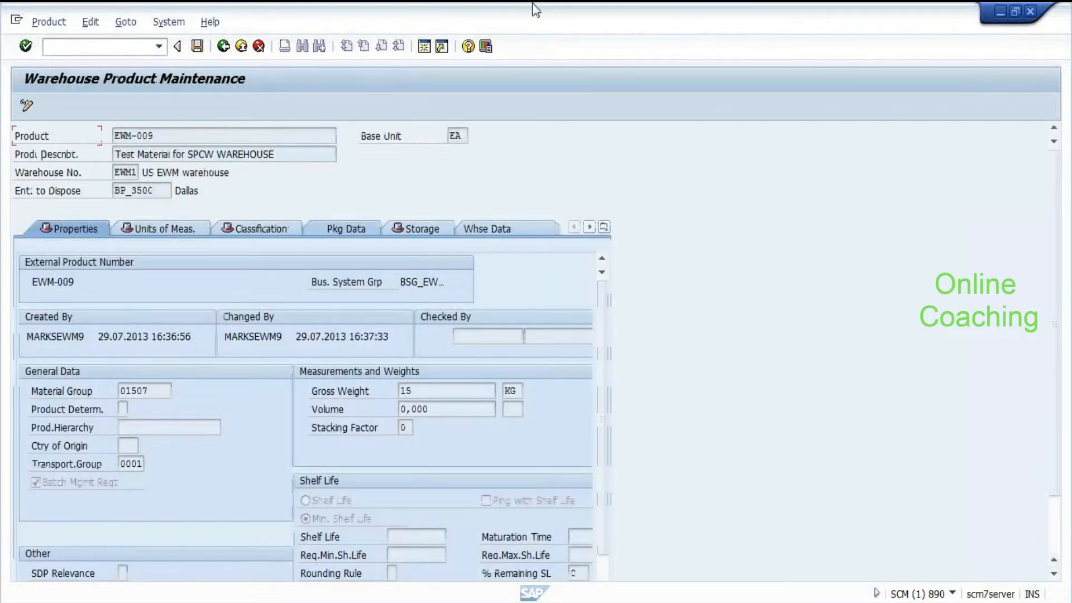
click(160, 136)
key(Insert)
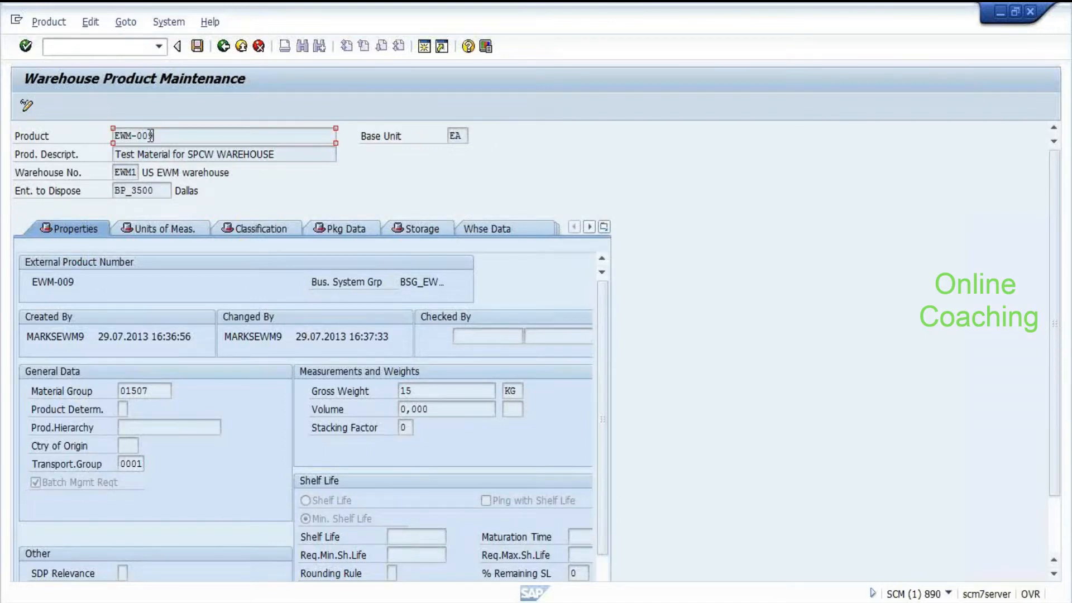
key(Insert)
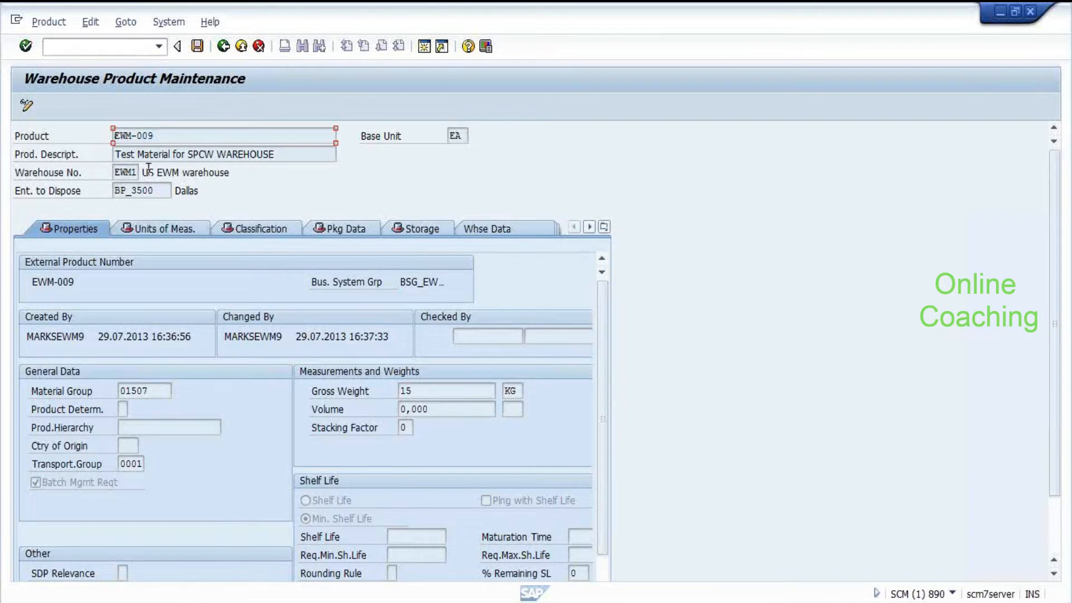
Step: Switch to the SAP ERP session and open material EWM-009 for changing, up to its view selection
key(alt+Tab)
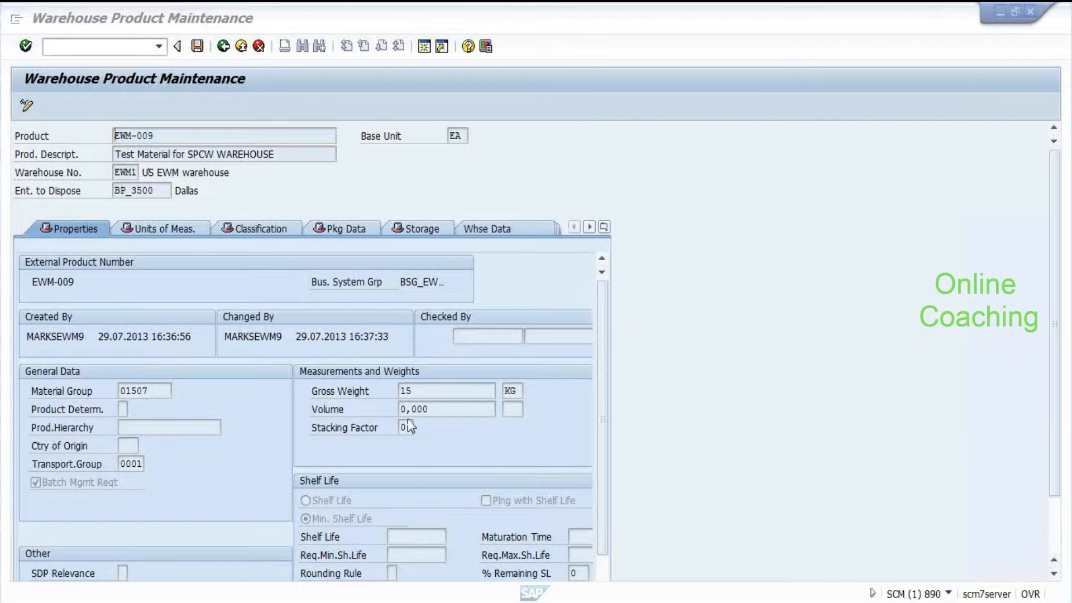
key(alt+Tab)
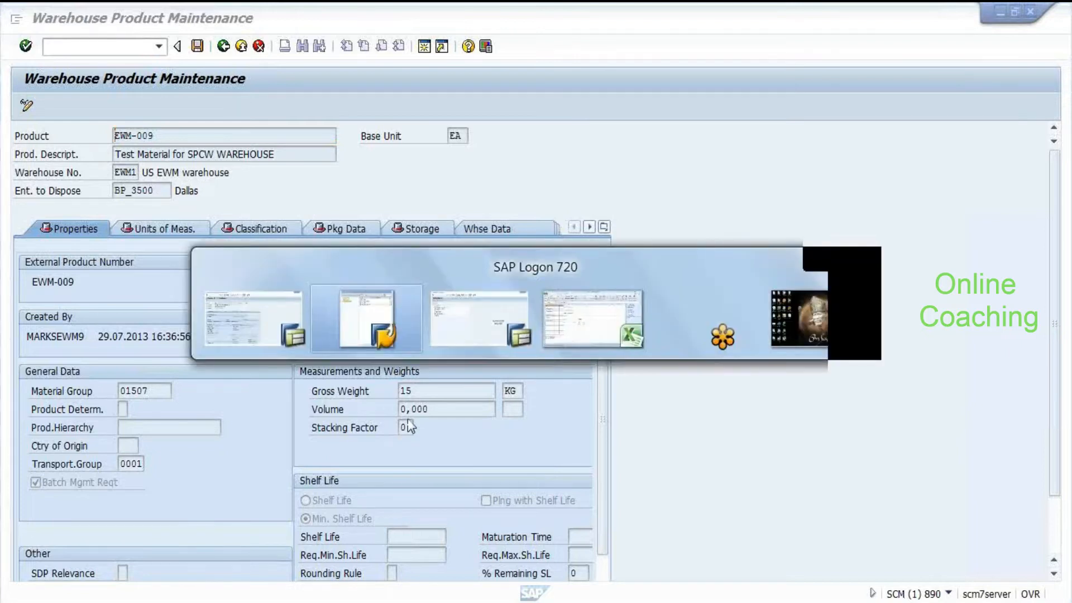
key(alt+Tab)
key(Return)
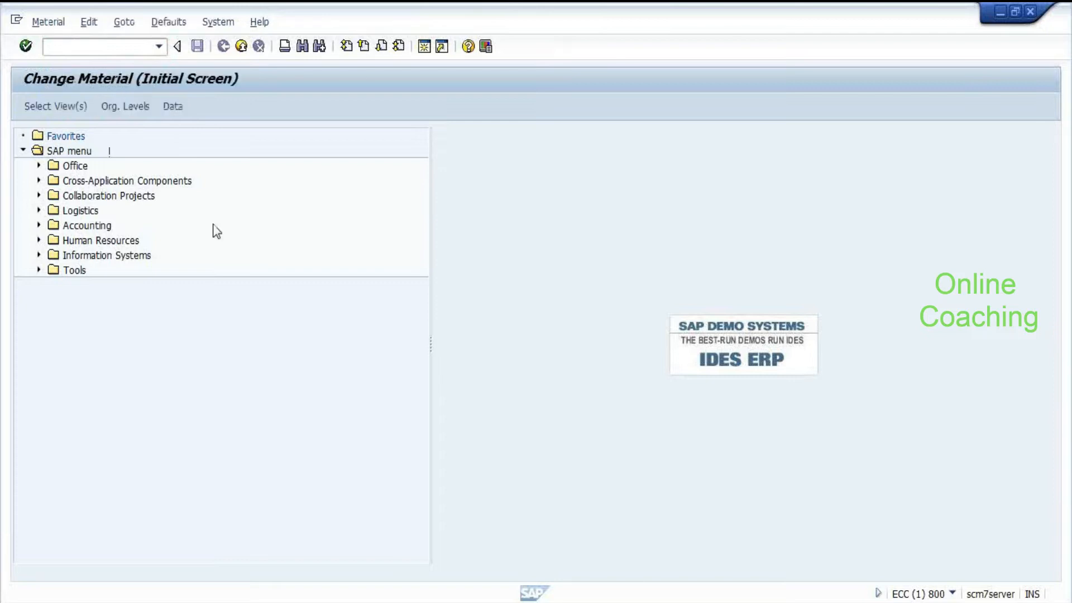
key(Return)
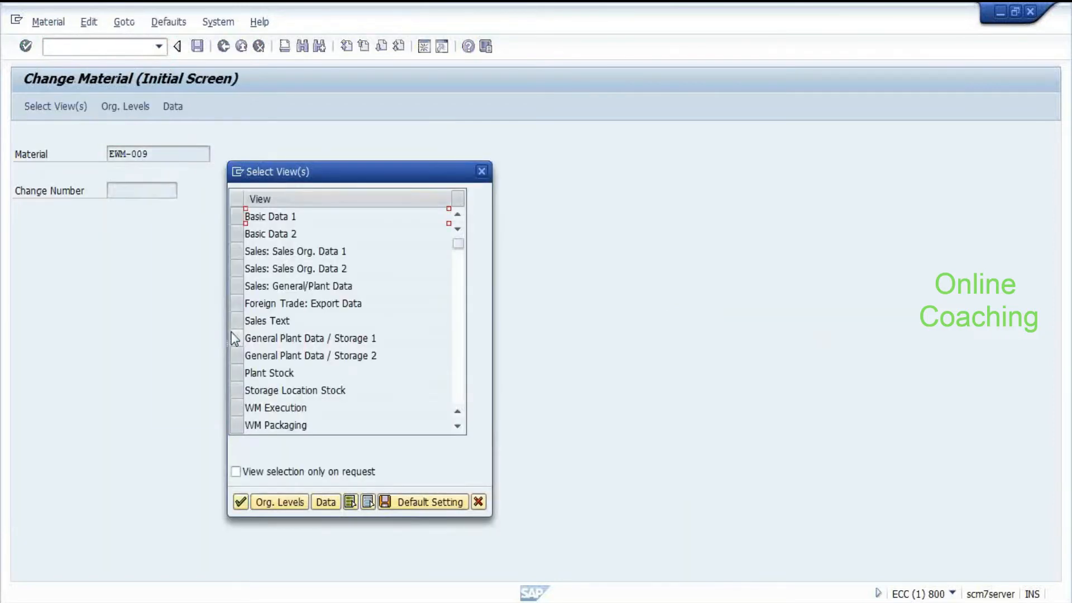
Step: Choose the Basic Data 1 and 2, General Plant Data / Storage 1 and 2, WM Execution and WM Packaging views
click(236, 219)
click(236, 233)
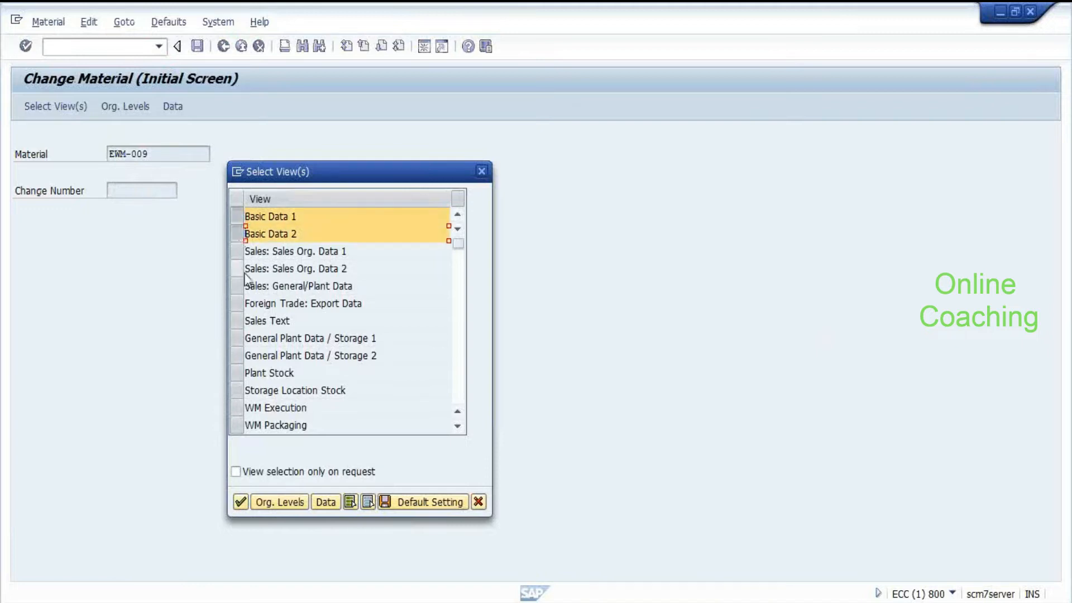
click(238, 337)
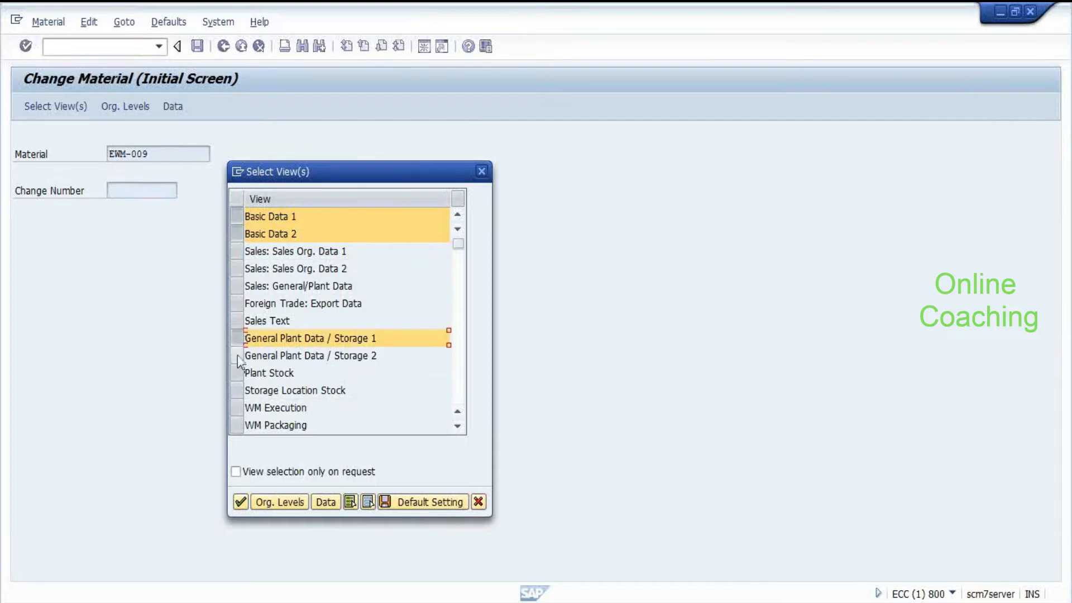
click(238, 356)
click(236, 407)
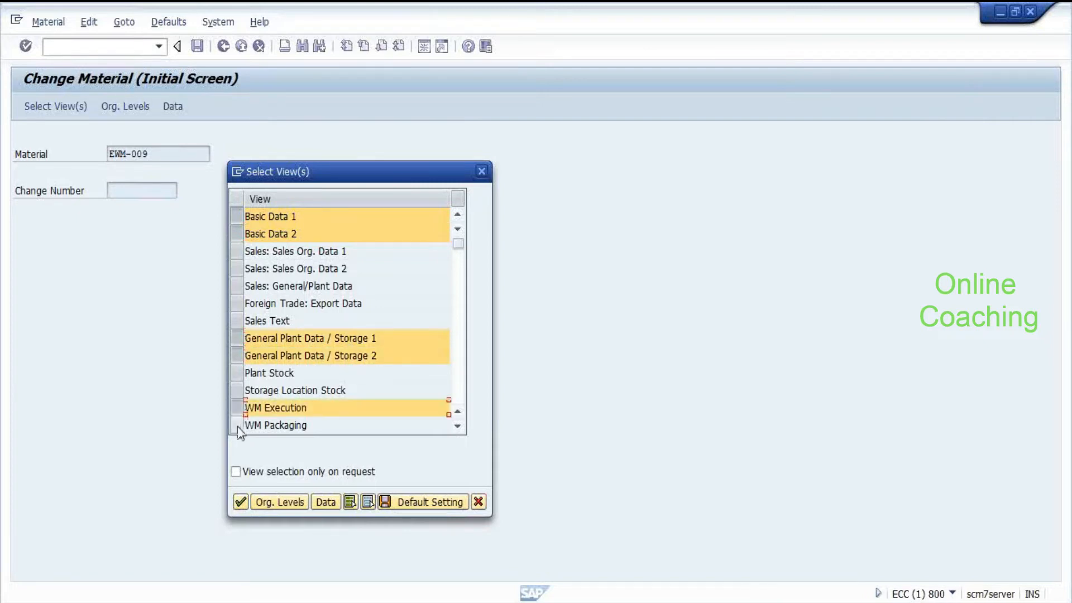
click(237, 425)
click(243, 501)
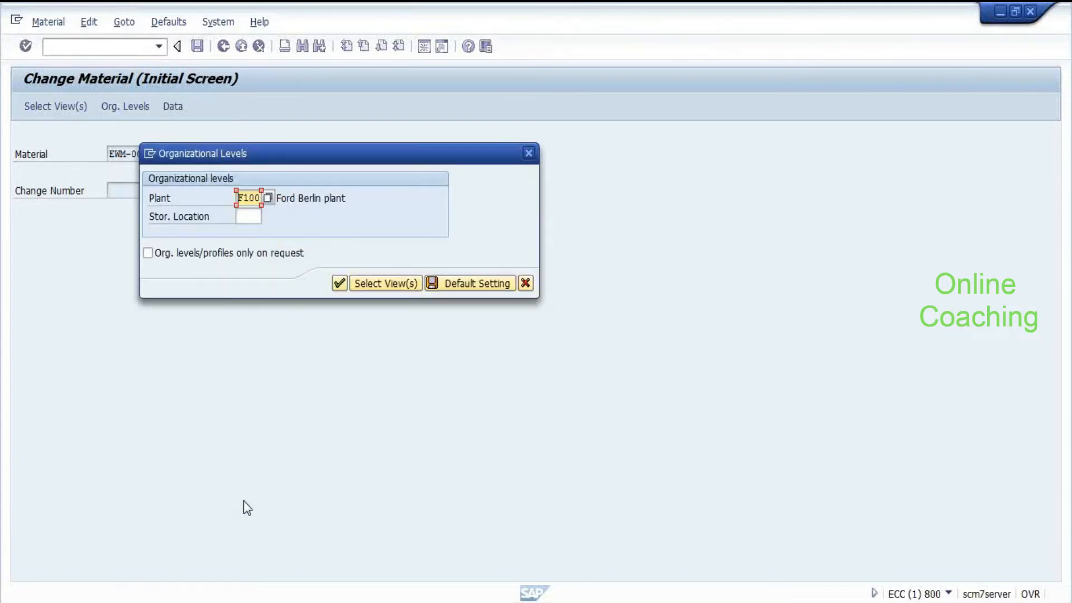
Step: Replace the plant in the organizational levels with 3500
key(Delete)
key(Delete)
key(Delete)
key(Delete)
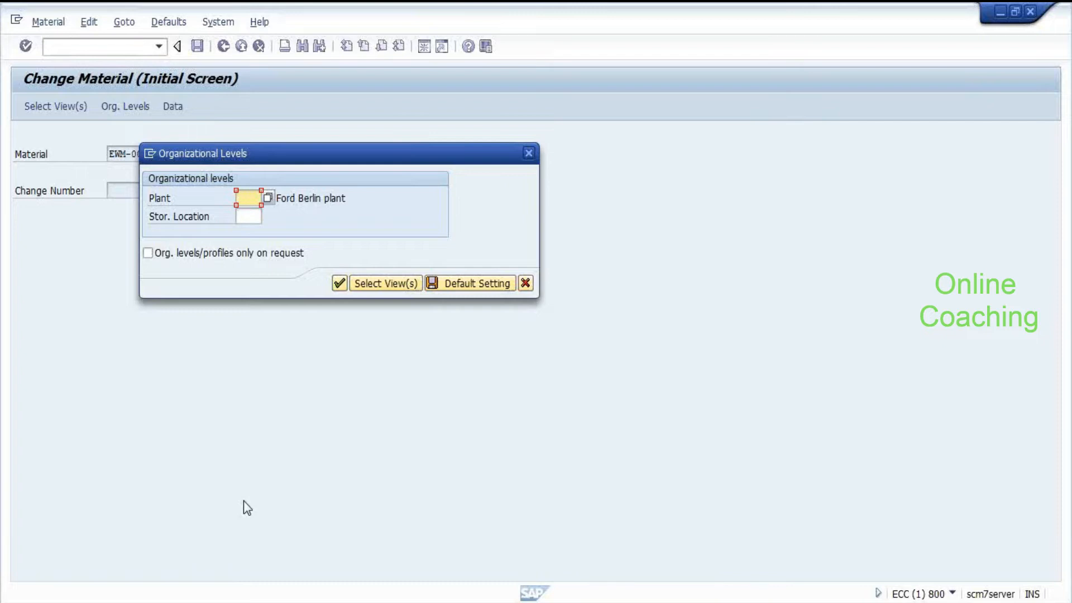
text(350)
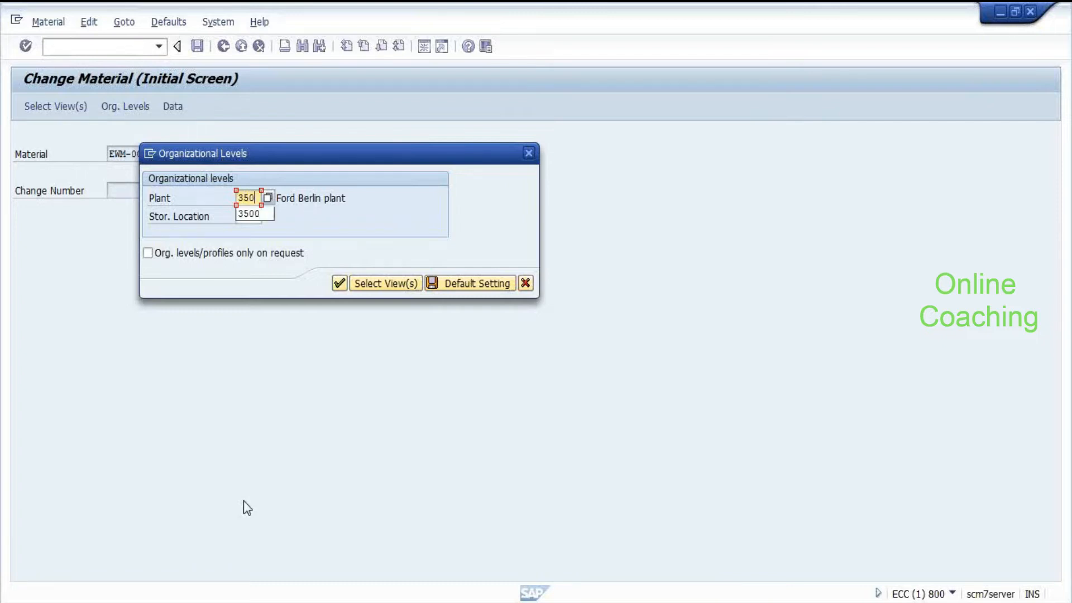
text(0)
key(Tab)
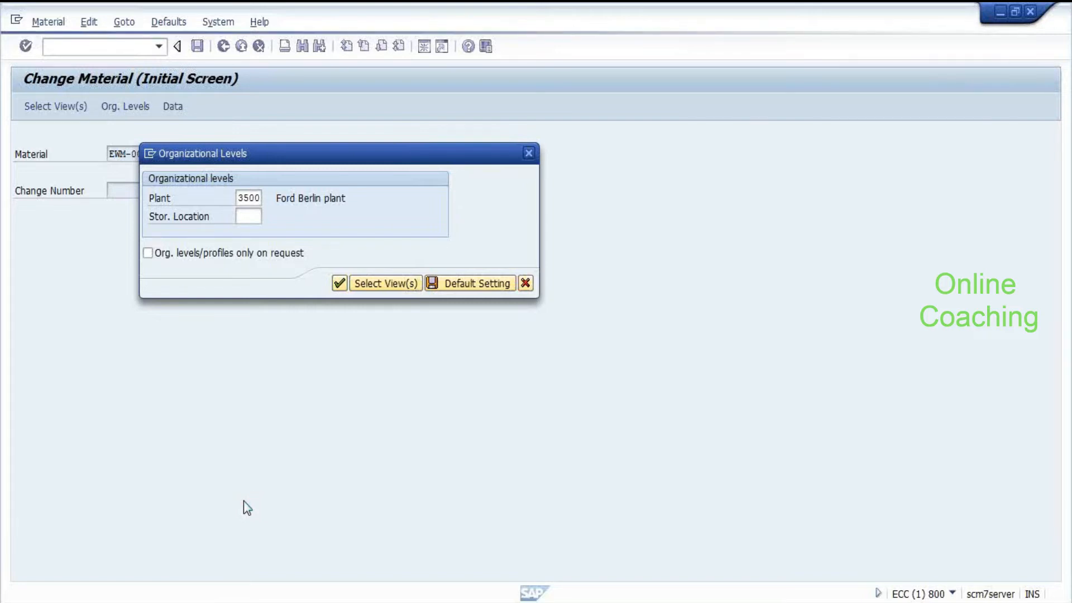
Step: Pick maintained plant SPCW with storage location AF13 from the possible entries and open the material's data
key(F4)
key(F4)
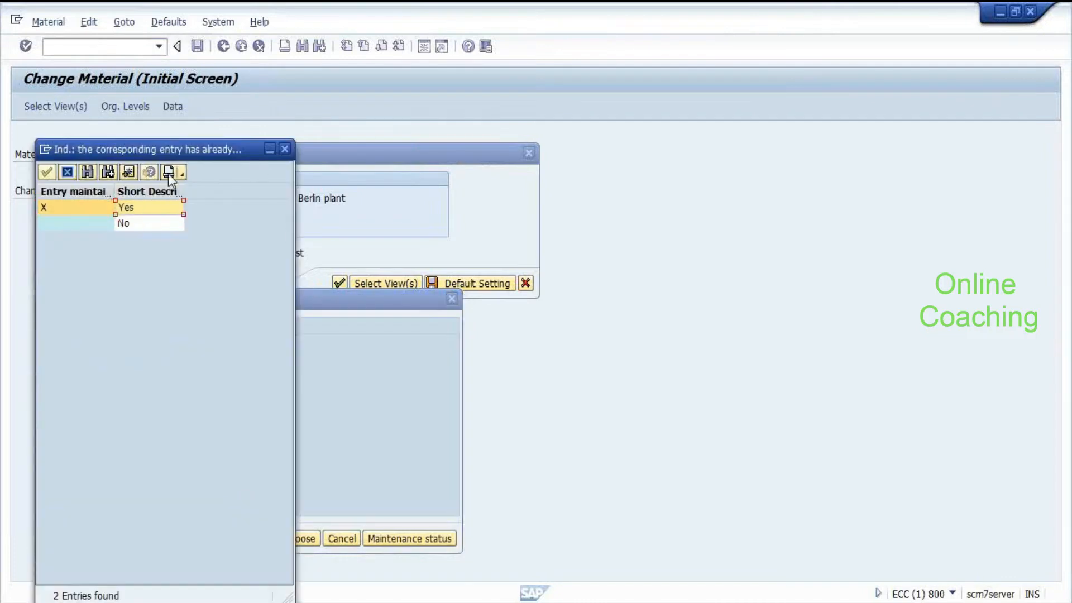
click(46, 172)
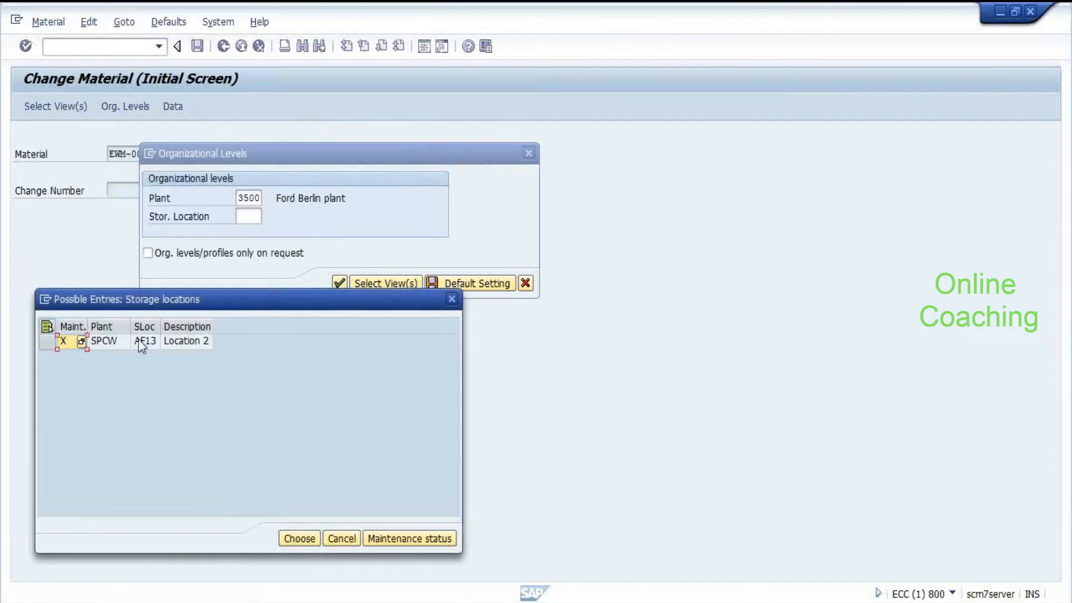
double_click(113, 342)
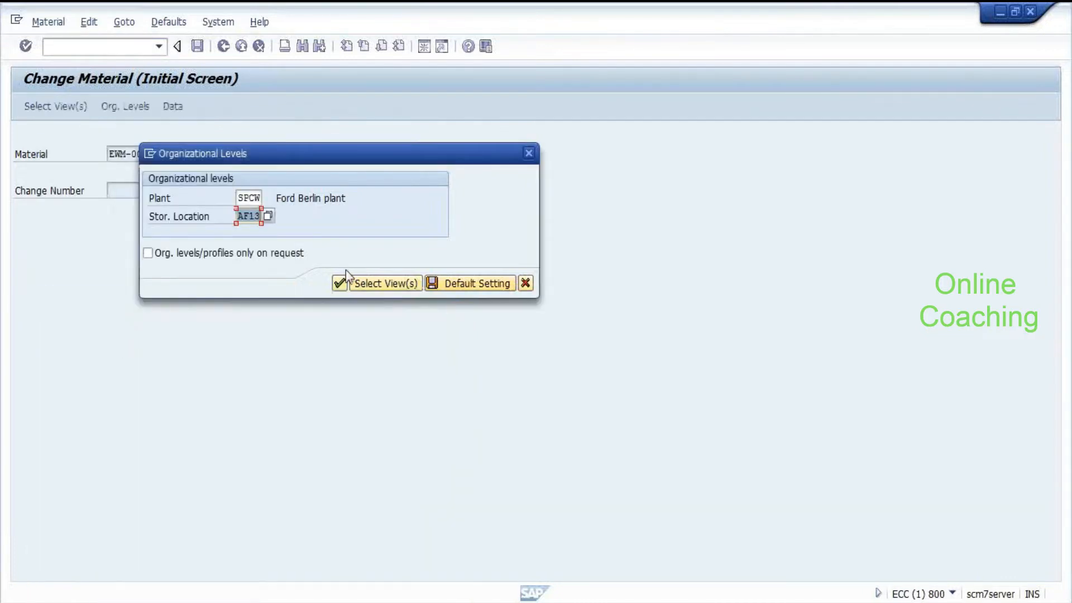
click(339, 284)
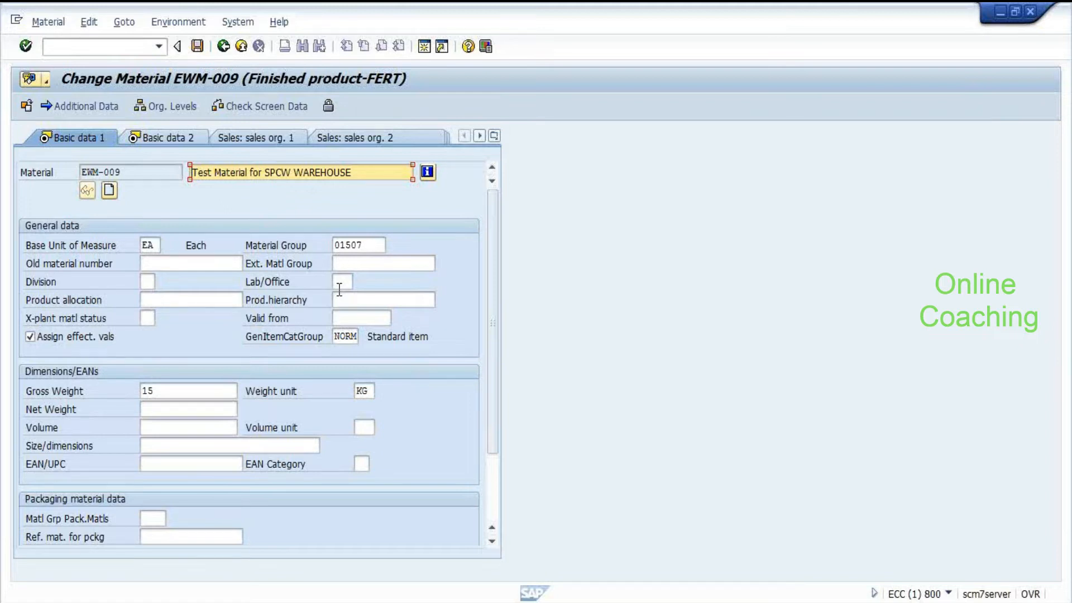
key(Insert)
key(Insert)
key(Insert)
key(Insert)
key(Insert)
key(Insert)
key(Insert)
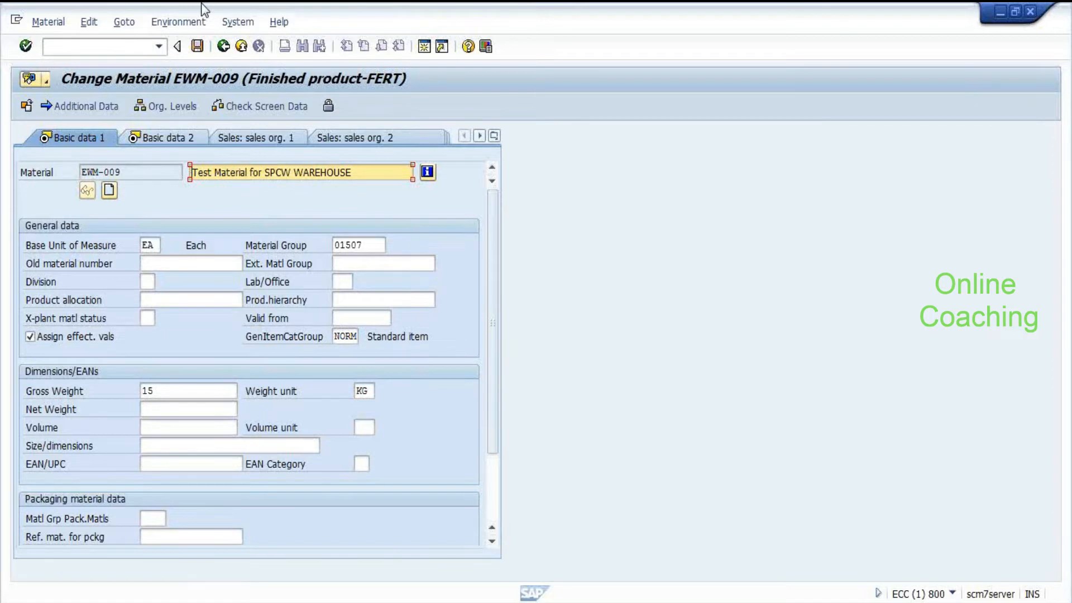
key(Insert)
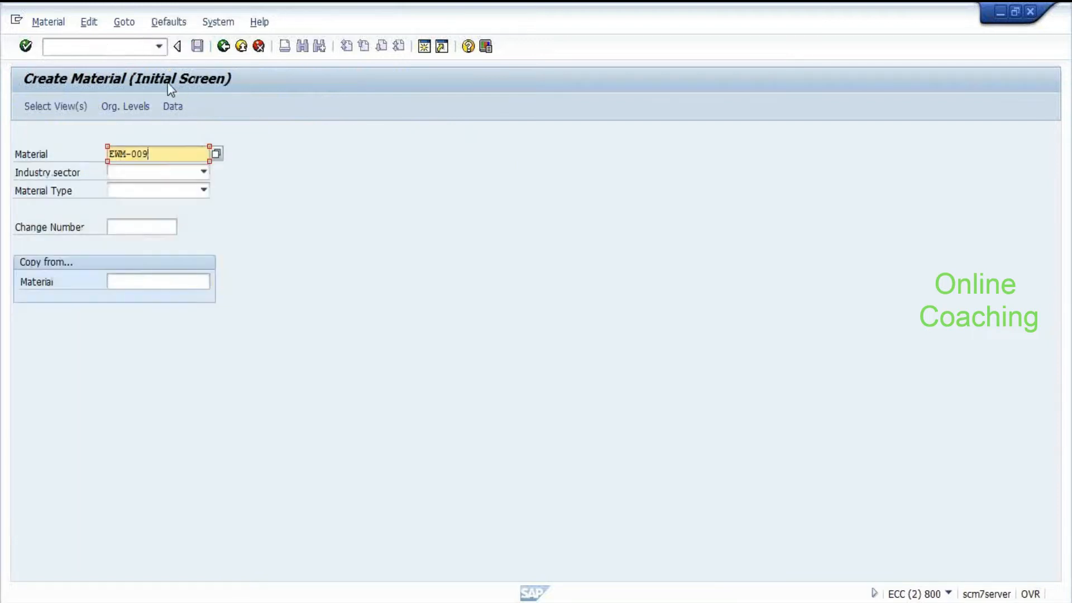
Step: Define new material EWM-010 copied from EWM-009, with material type Trading goods and industry sector Mechanical Engineering
key(BackSpace)
key(BackSpace)
text(1)
text(0)
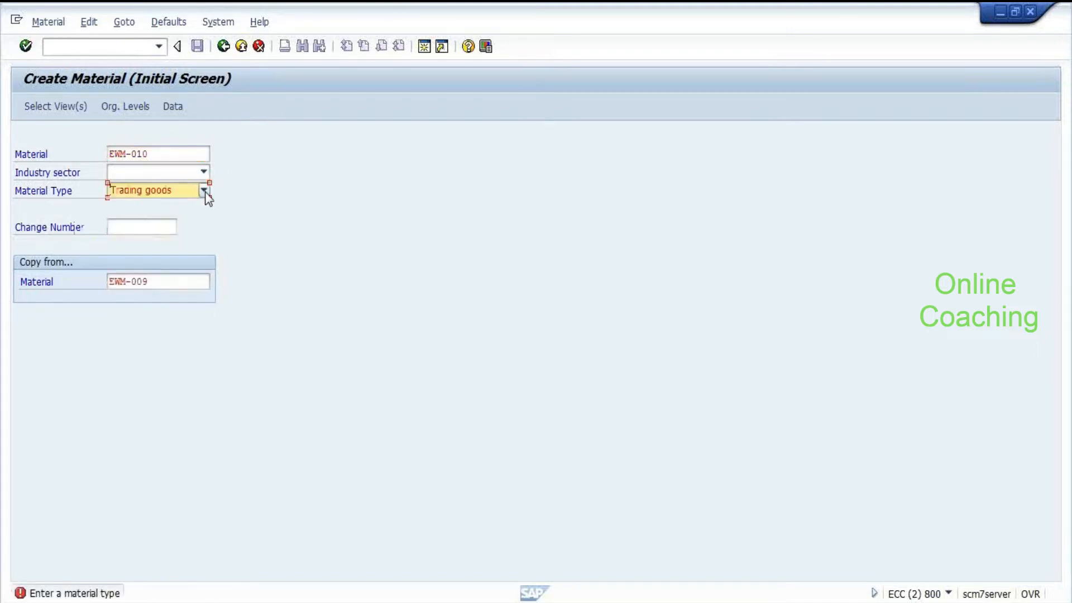
key(Return)
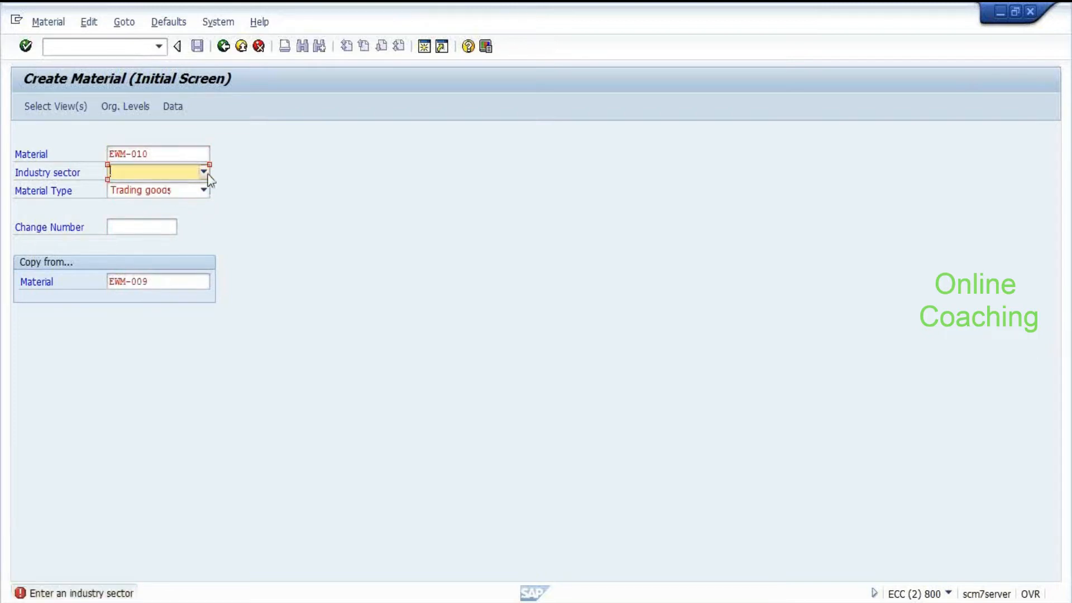
click(204, 173)
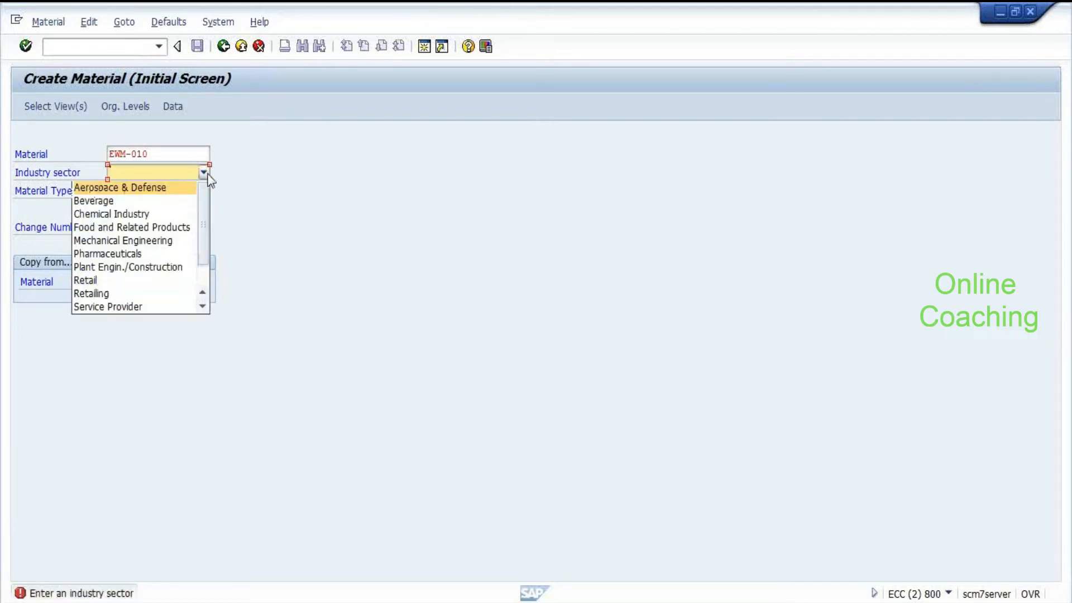
click(147, 241)
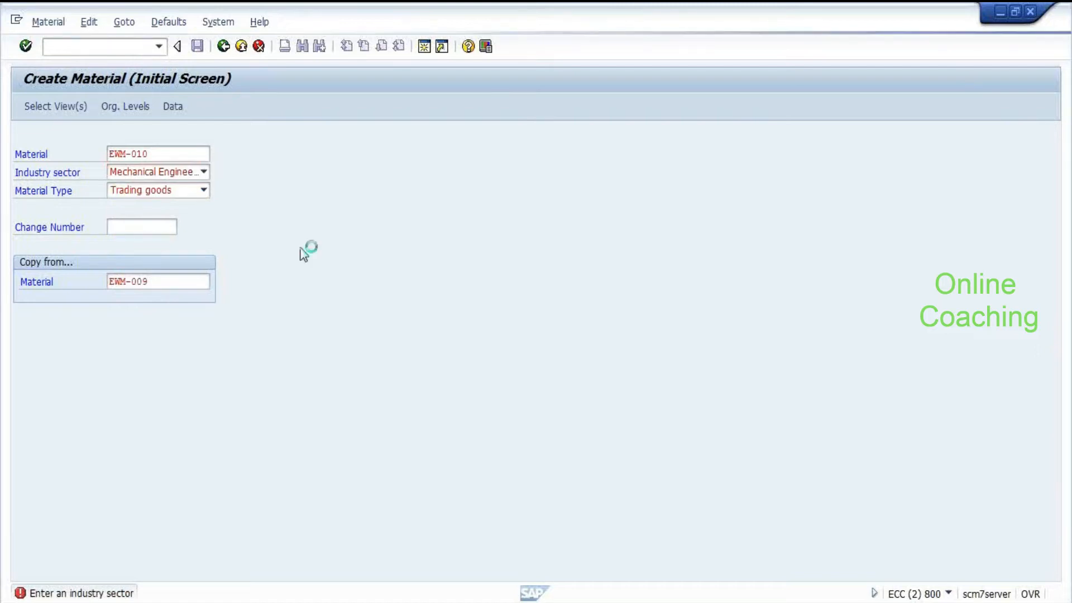
Step: Select the Basic Data 1 and 2, Sales Org. Data 1 and 2, and Sales: General/Plant Data views for the new material
scroll(321, 314, down, 2)
scroll(321, 314, down, 1)
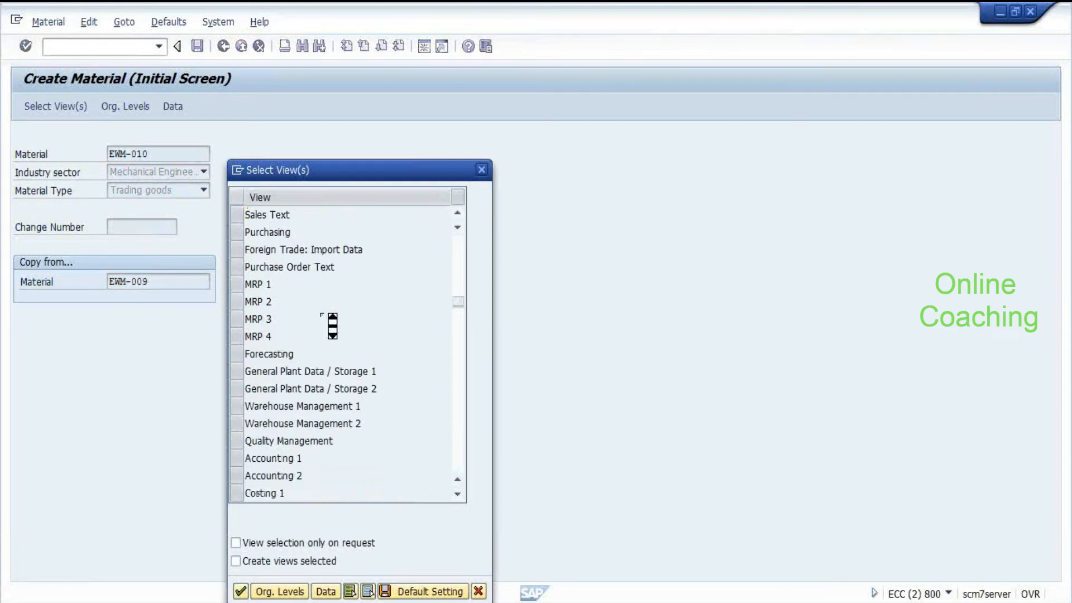
scroll(333, 325, down, 1)
scroll(332, 326, up, 3)
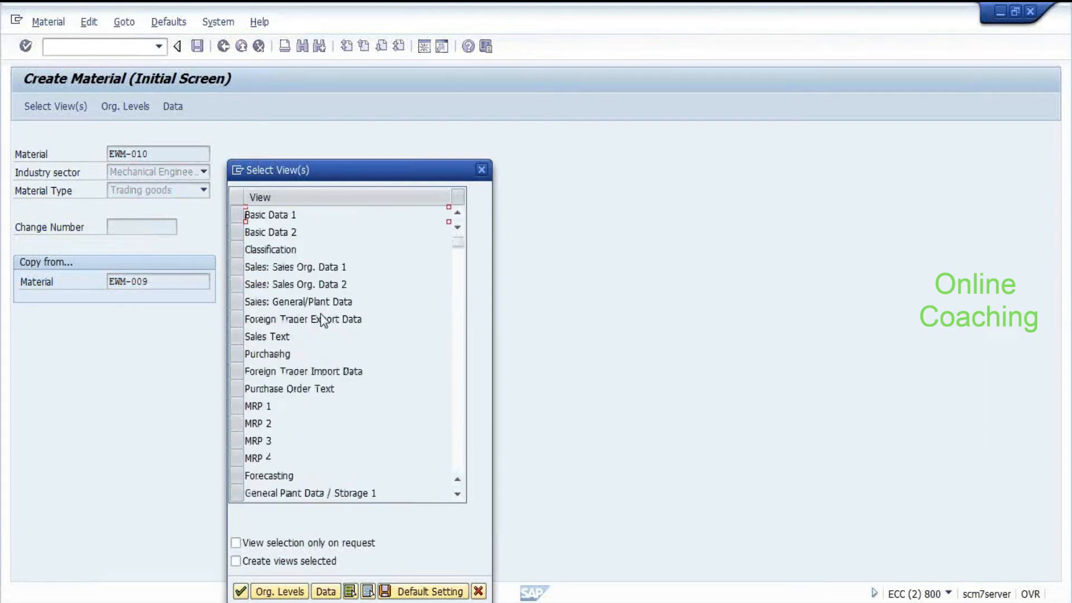
drag(237, 215, 237, 231)
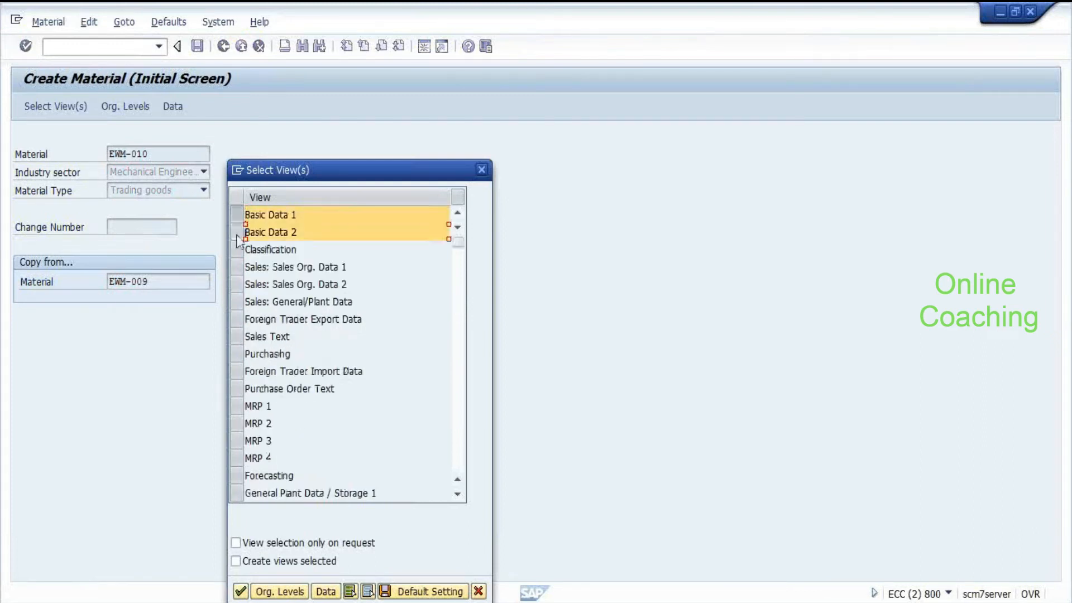
ctrl+click(234, 267)
ctrl+click(236, 284)
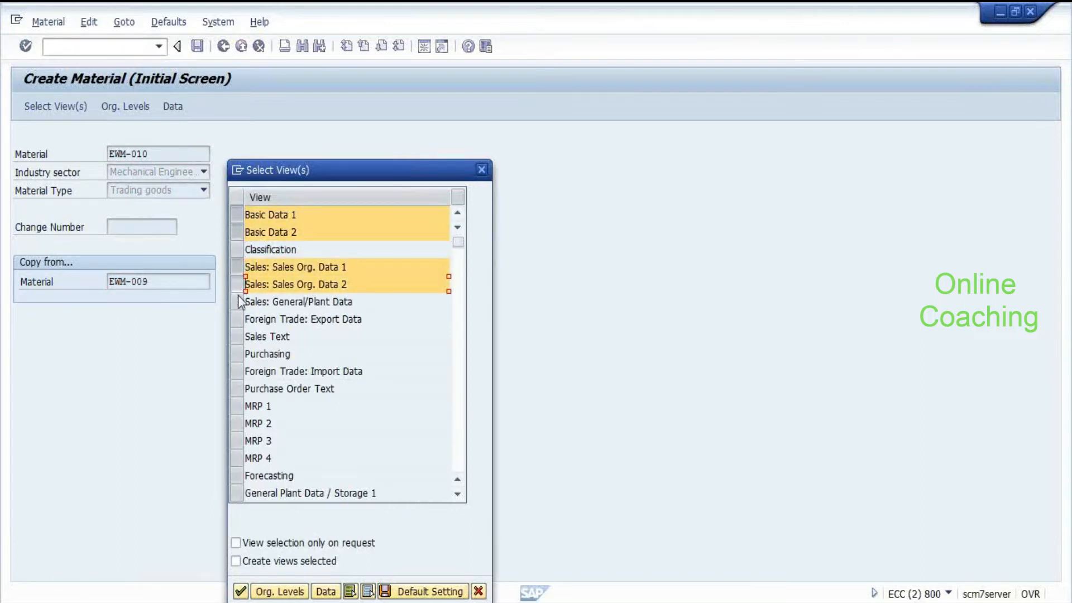
ctrl+click(237, 302)
Step: Add the General Plant Data / Storage 1 and 2 and Quality Management views to the selection for EWM-010
scroll(302, 349, down, 1)
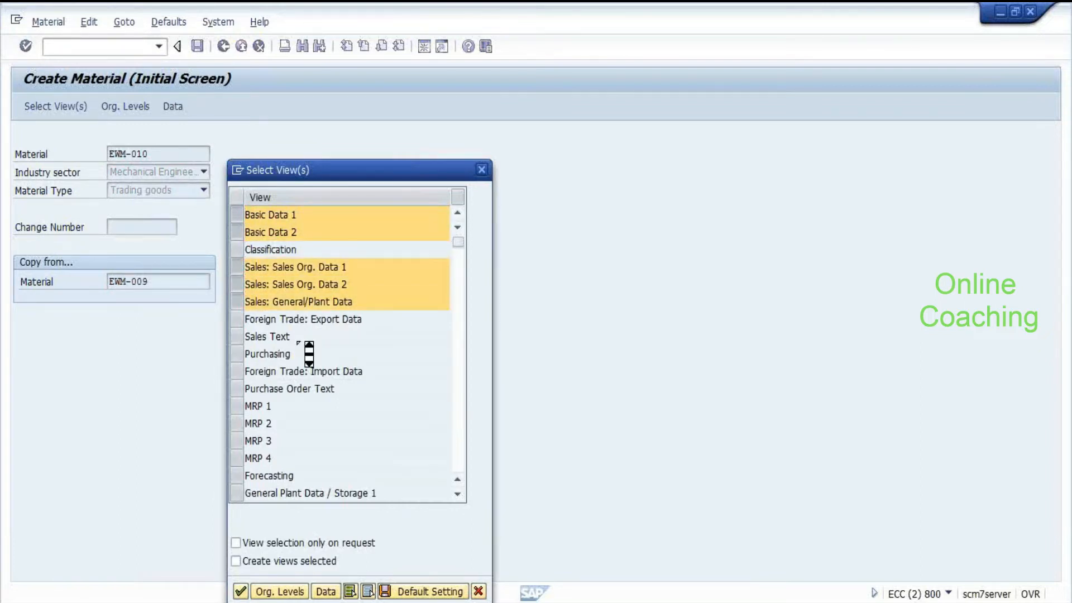
scroll(298, 347, down, 1)
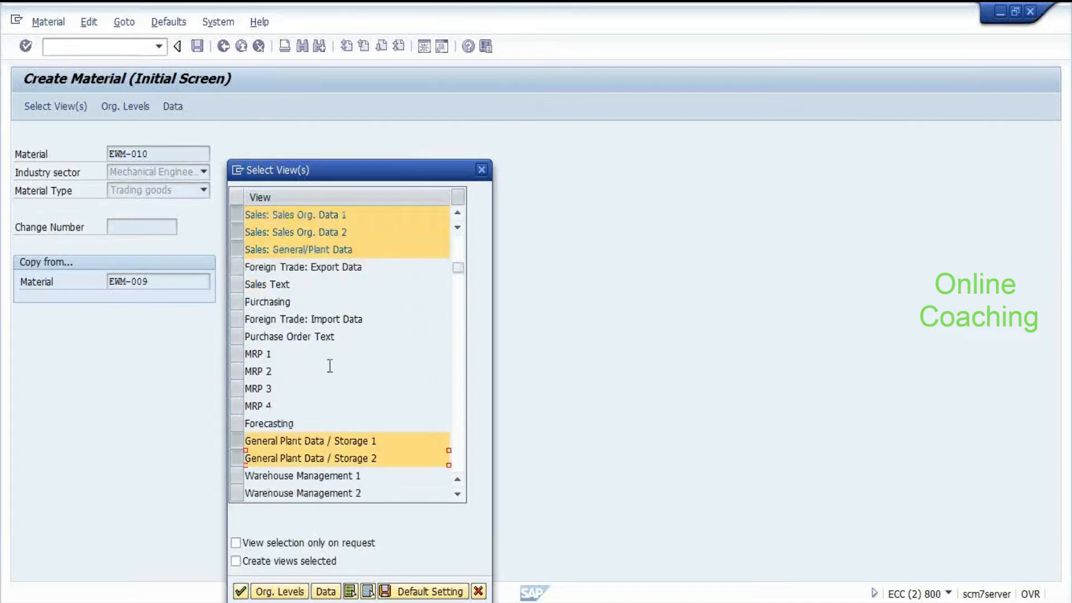
scroll(330, 366, down, 1)
scroll(330, 365, up, 1)
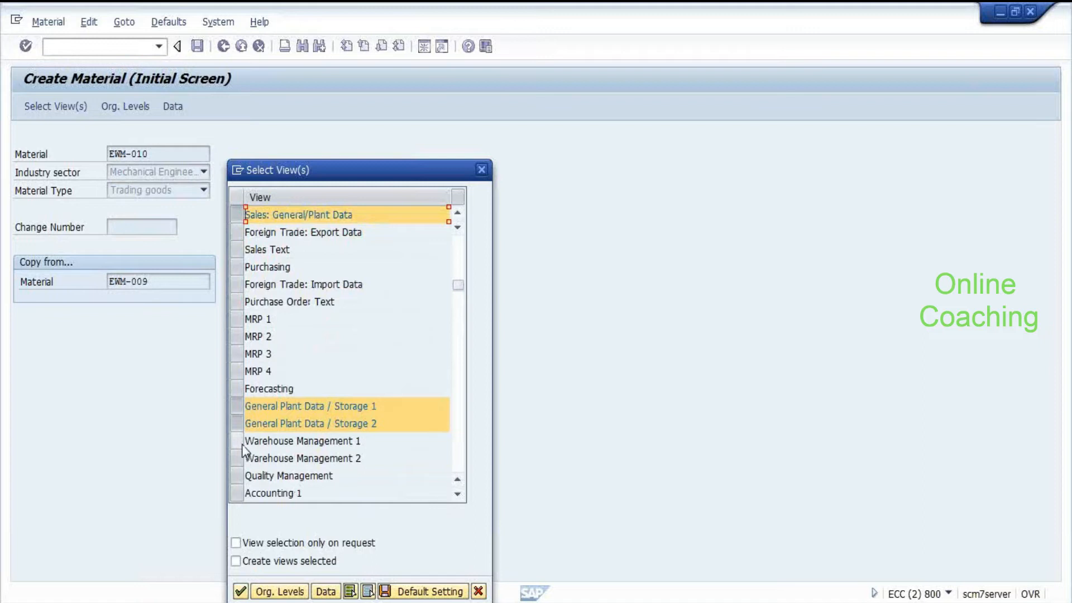
click(239, 476)
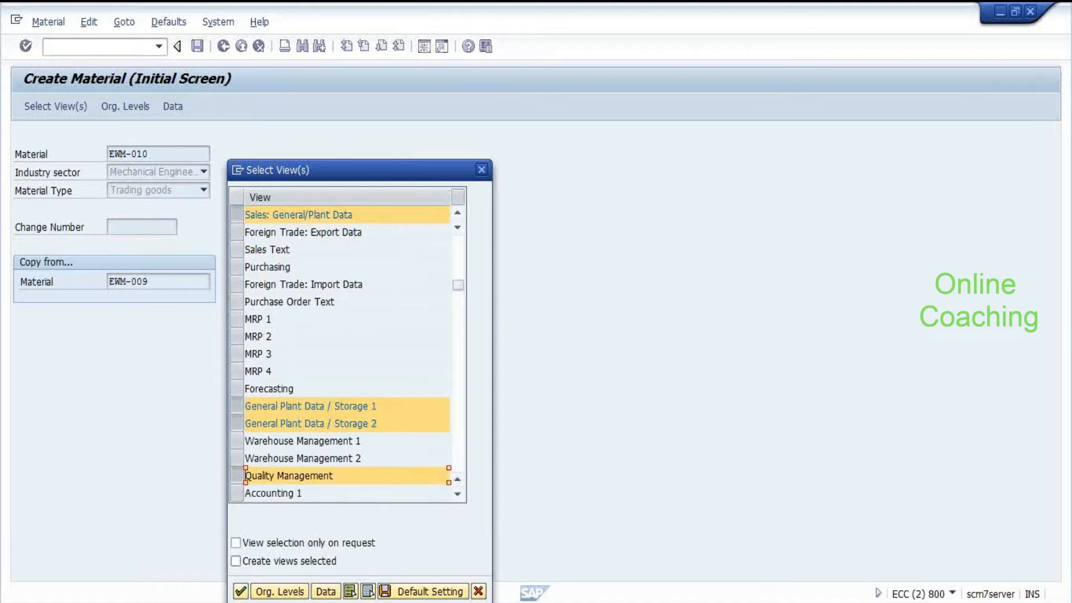
Step: Add the WM Execution and WM Packaging views and confirm the view selection
click(457, 494)
click(458, 494)
click(458, 494)
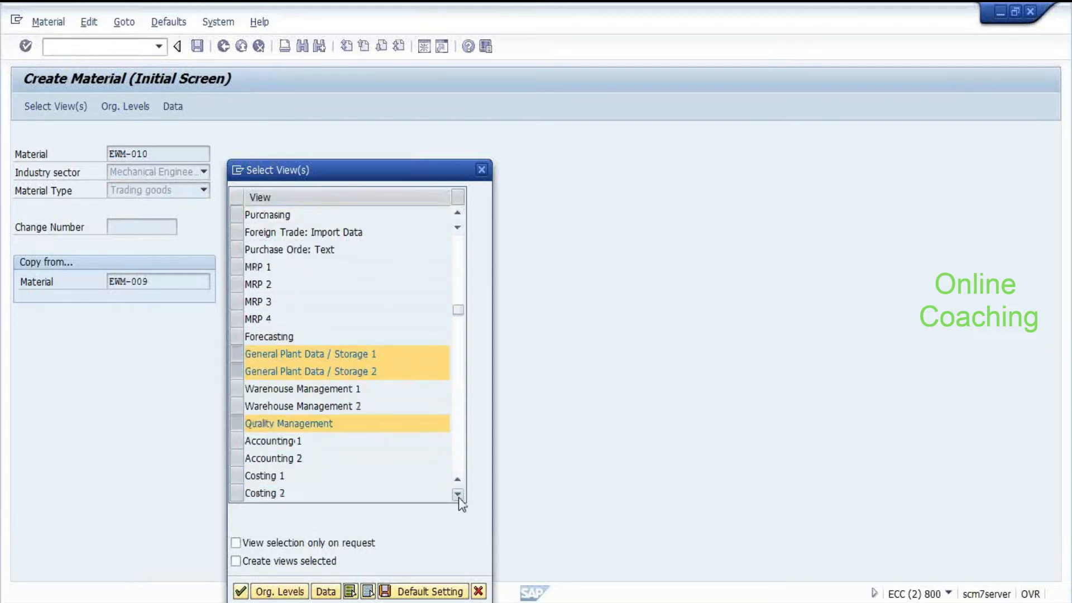
scroll(458, 500, down, 2)
click(237, 423)
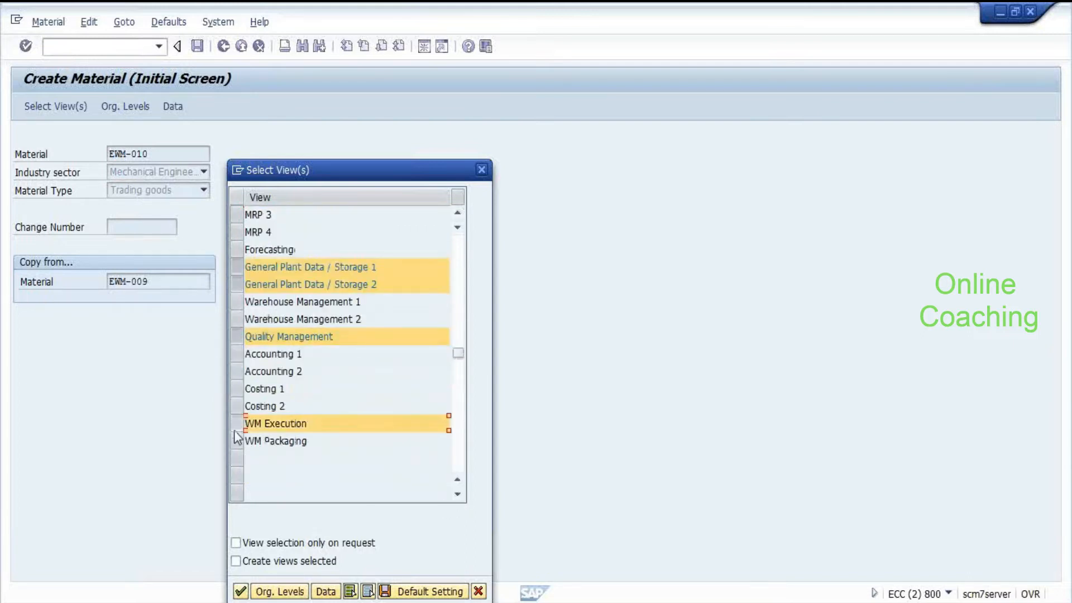
click(237, 440)
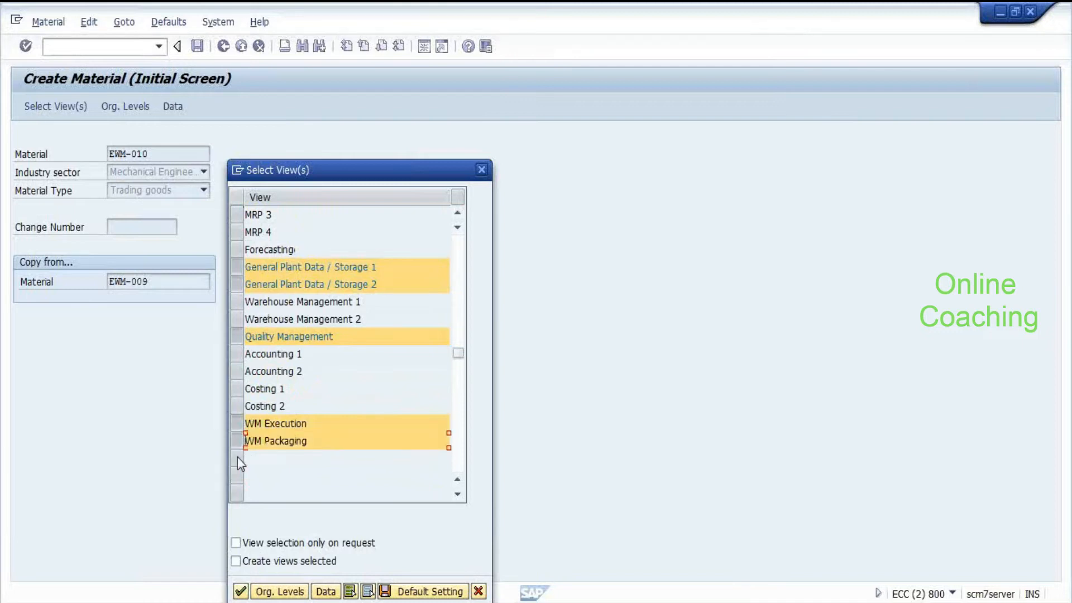
click(241, 593)
Step: Set the organizational levels to plant SPCW, storage location AF13 and sales organization 0001
key(Insert)
key(Delete)
key(Delete)
key(Delete)
key(Delete)
key(Return)
key(Tab)
key(space)
key(Down)
key(Return)
key(Tab)
key(space)
key(Down)
key(Return)
key(Tab)
key(Tab)
key(Return)
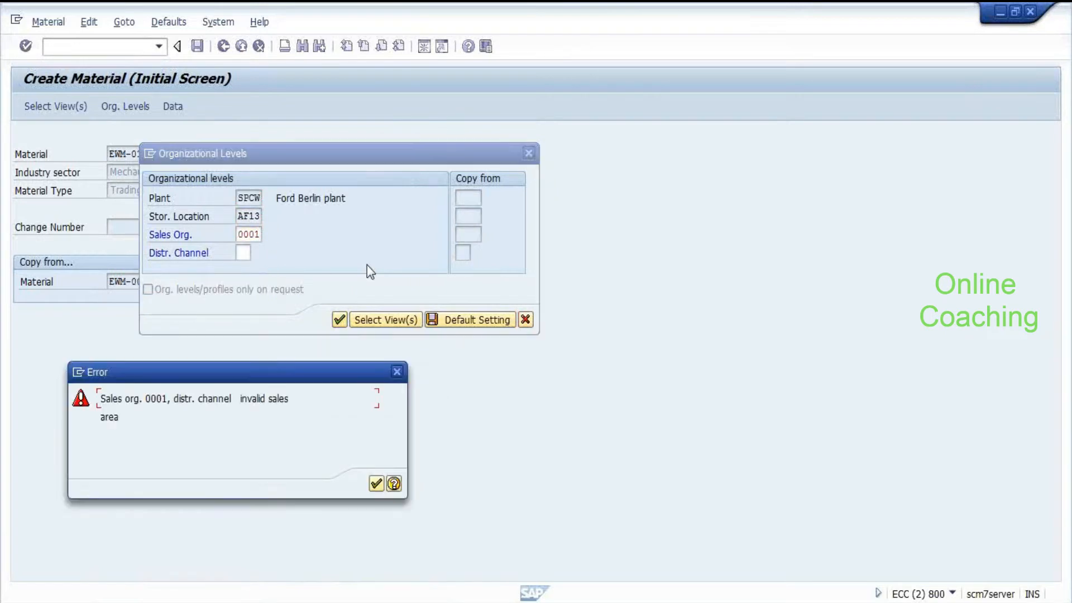
Step: Choose distribution channel 01 for the sales area and open the new material's basic data
key(Return)
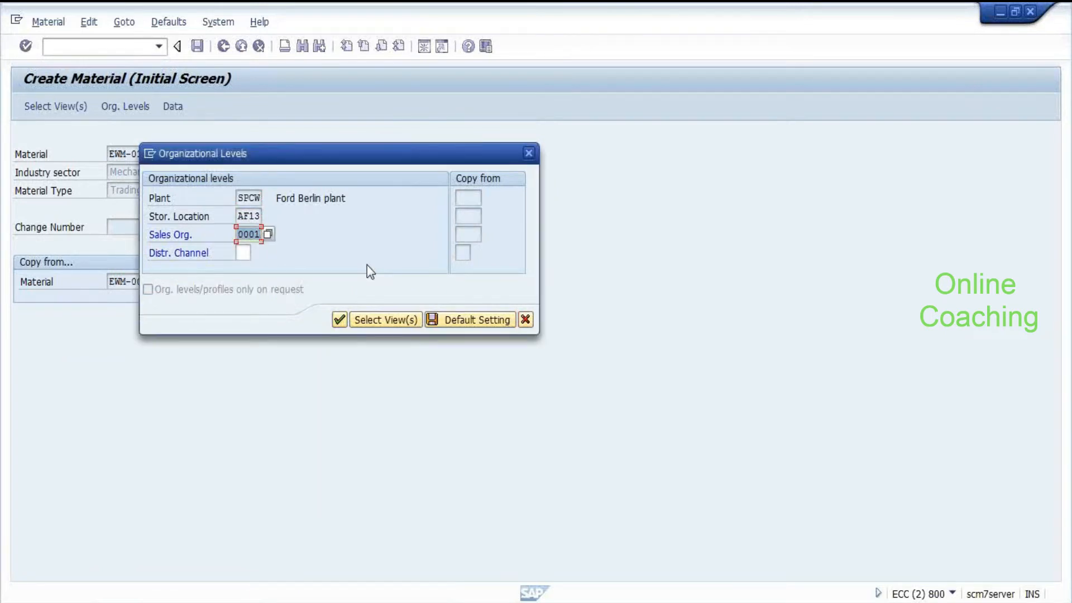
key(Tab)
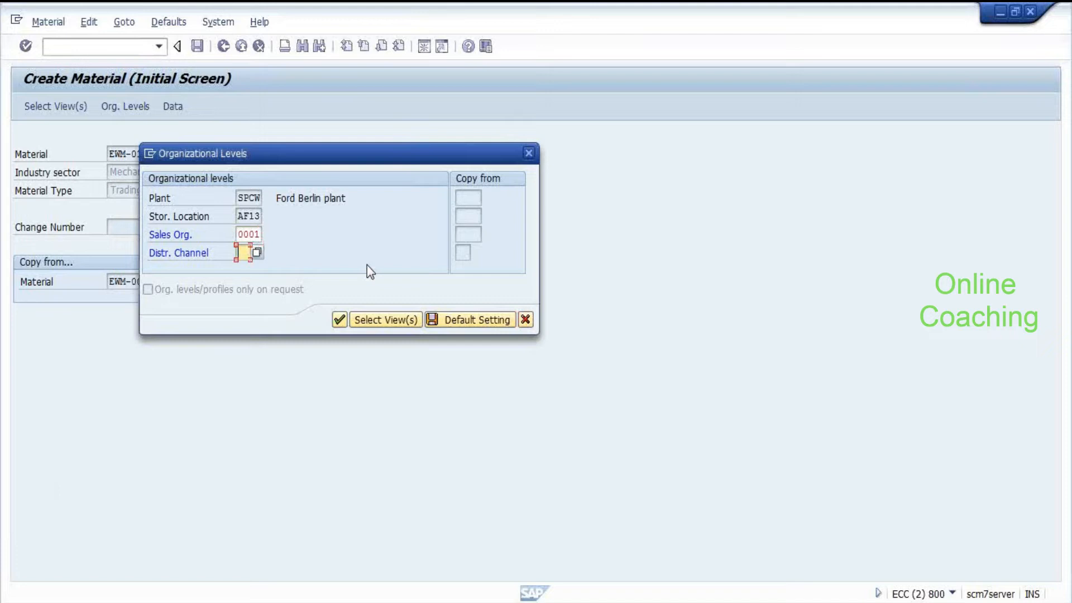
key(space)
key(Down)
key(Return)
key(Return)
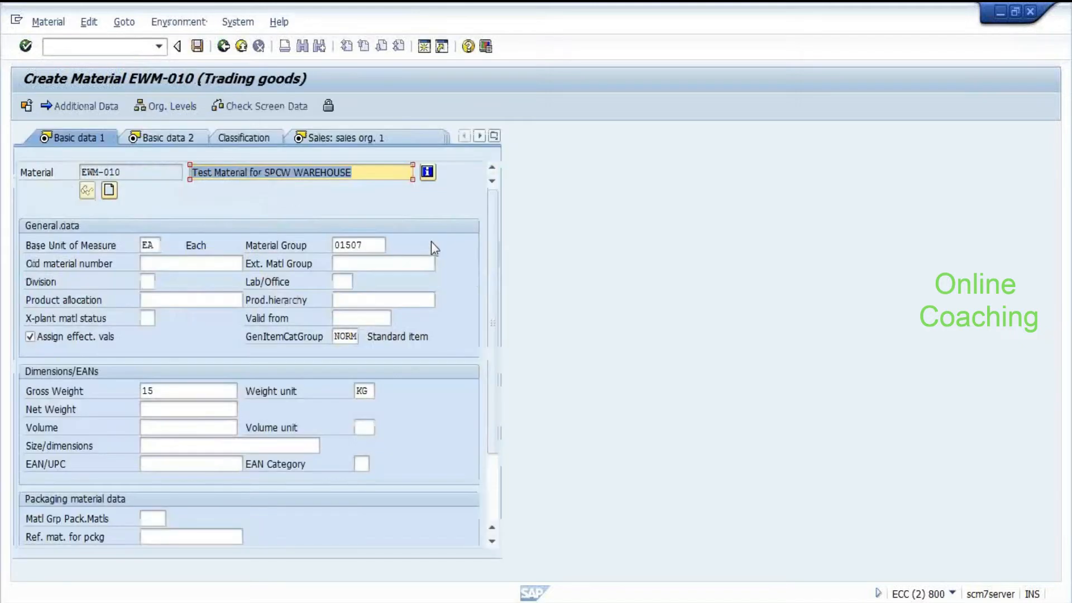
Step: Prefix the material description with NEW so it reads NEW Test Material for SPCW WAREHOUSE
key(Home)
text(NEW)
key(Caps_Lock)
Step: Replace the material group with 00108 (Engines) from the possible entries
click(372, 248)
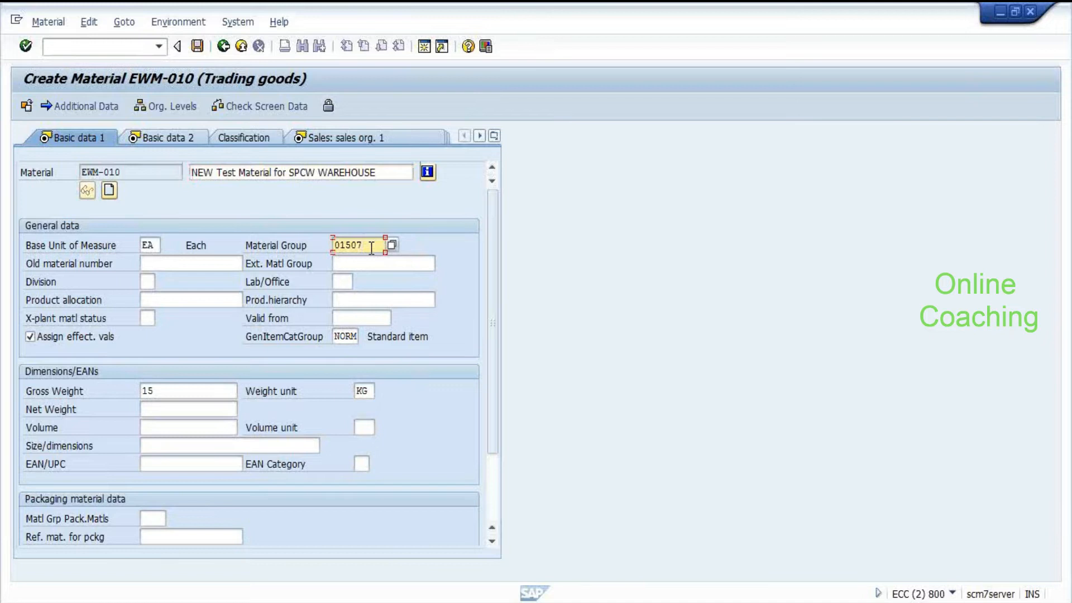
key(BackSpace)
key(BackSpace)
key(BackSpace)
key(BackSpace)
key(BackSpace)
key(F4)
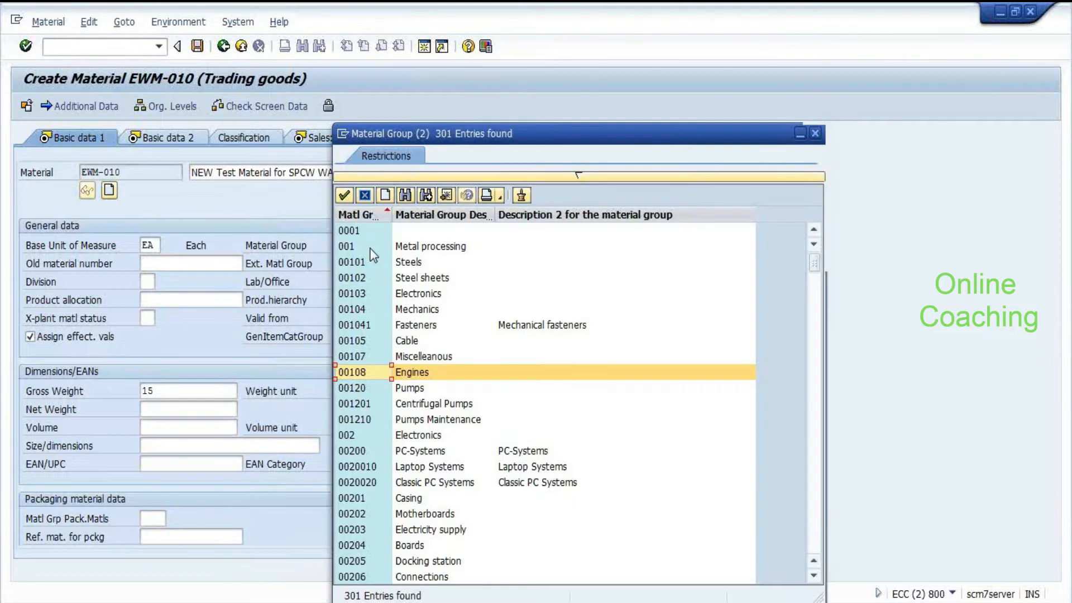
key(Return)
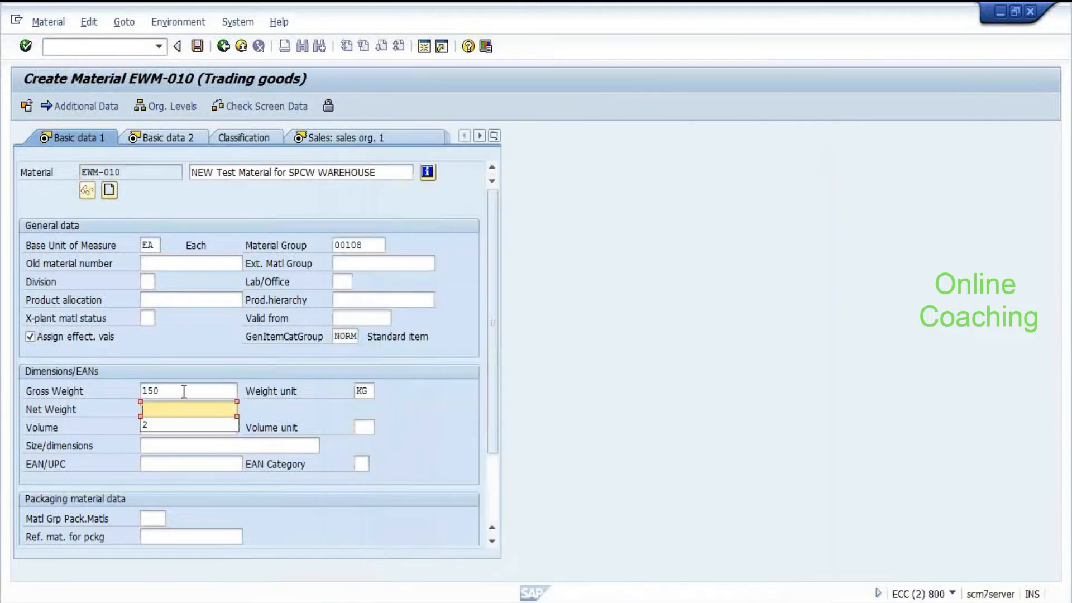
Step: Set the gross weight to 150 KG and the net weight to 145 KG
text(245)
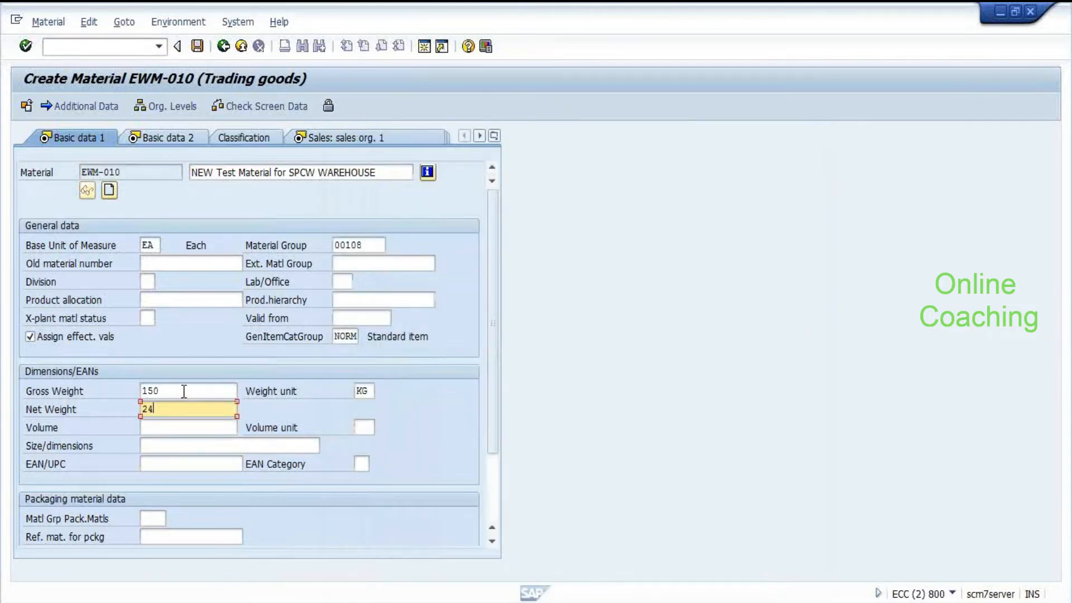
key(BackSpace)
key(BackSpace)
key(BackSpace)
text(12)
key(BackSpace)
key(BackSpace)
text(145)
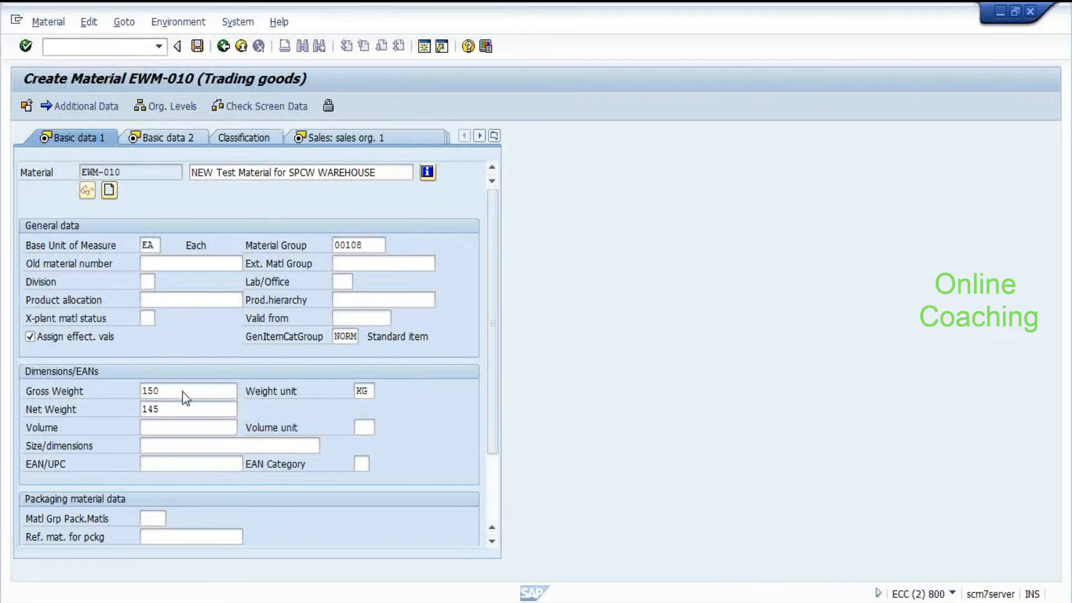
Step: Accept the basic data and sales views and advance to the Plant data / stor. 1 view
key(Return)
key(Return)
key(Return)
key(Return)
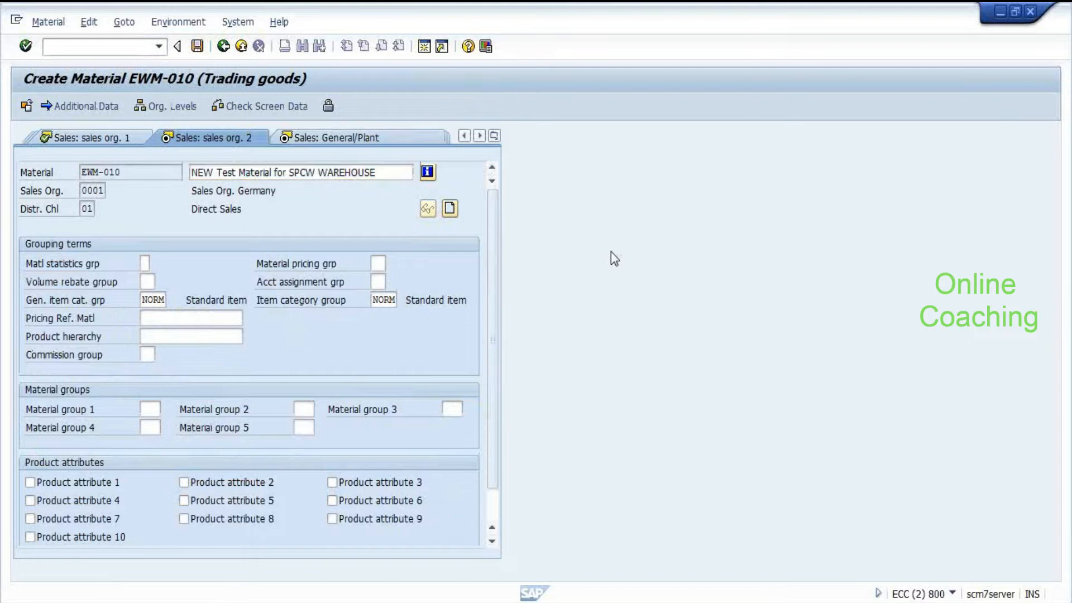
key(Return)
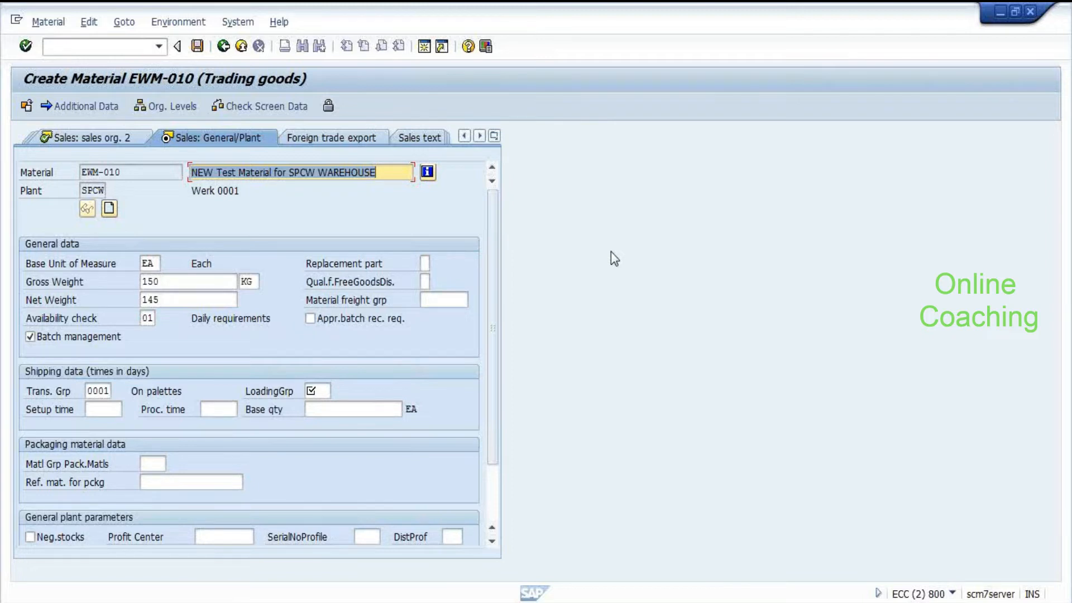
key(Return)
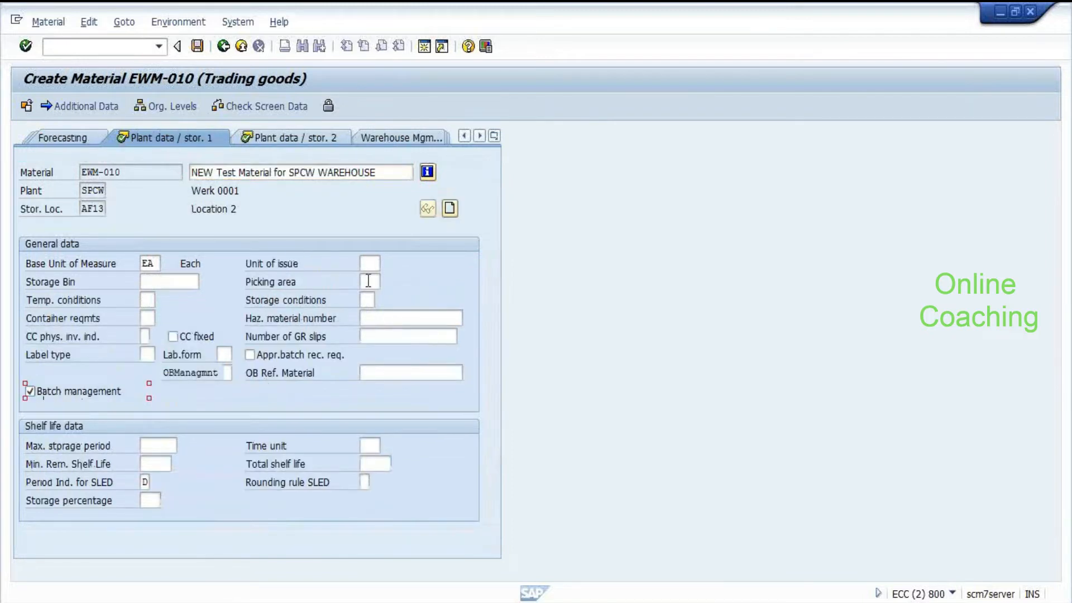
Step: Set the storage conditions to 01 (Storage condition 1) and continue to the Plant data / stor. 2 view
click(367, 300)
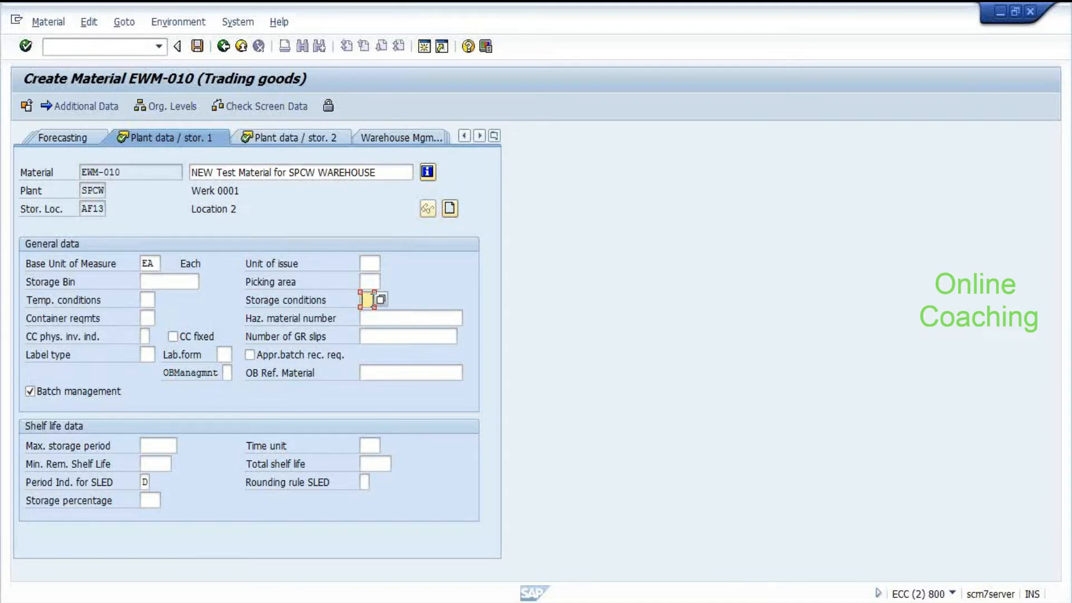
key(F4)
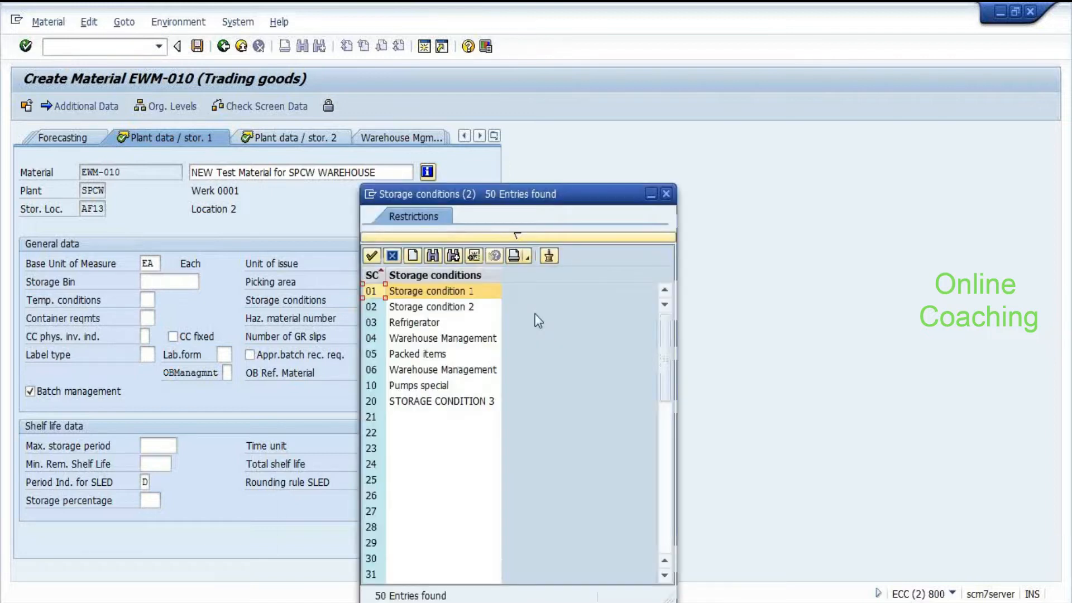
key(Return)
key(Return)
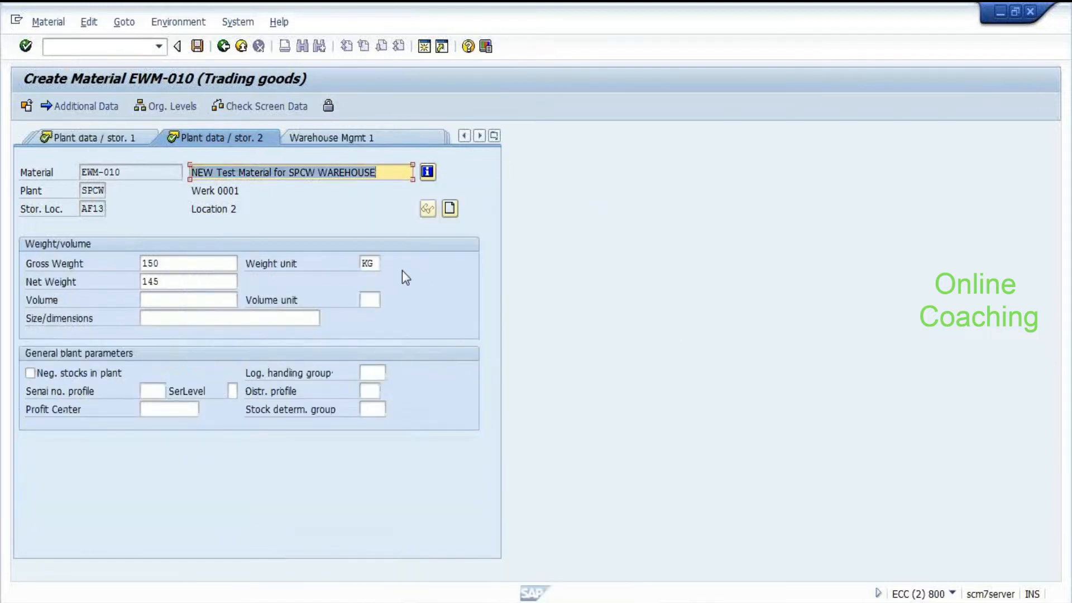
Step: Assign serial number profile 0001 (Serial profile 01) in the general plant parameters
click(164, 391)
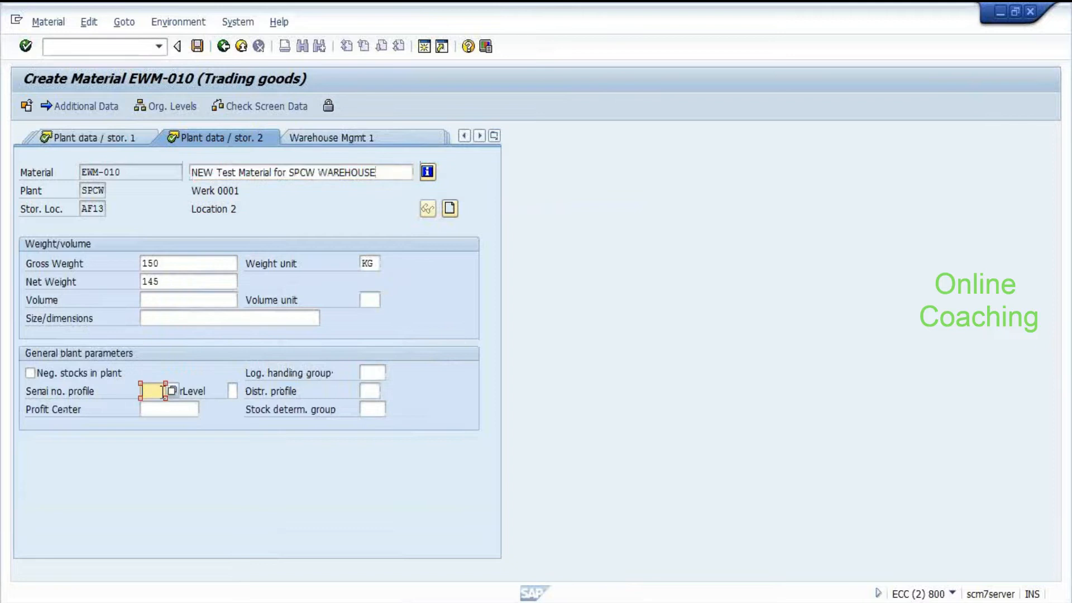
click(173, 392)
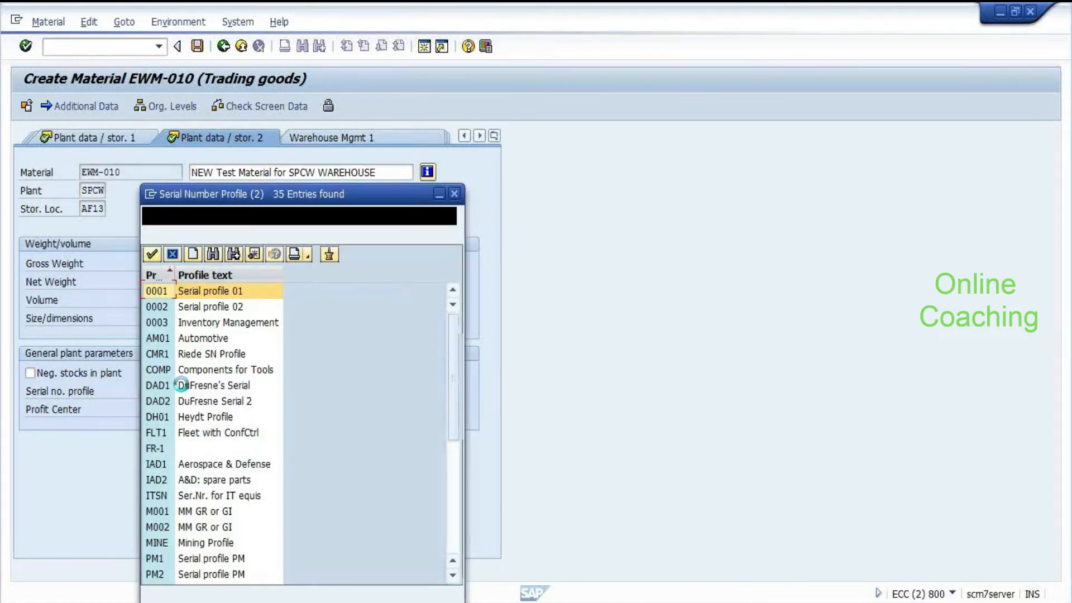
double_click(155, 290)
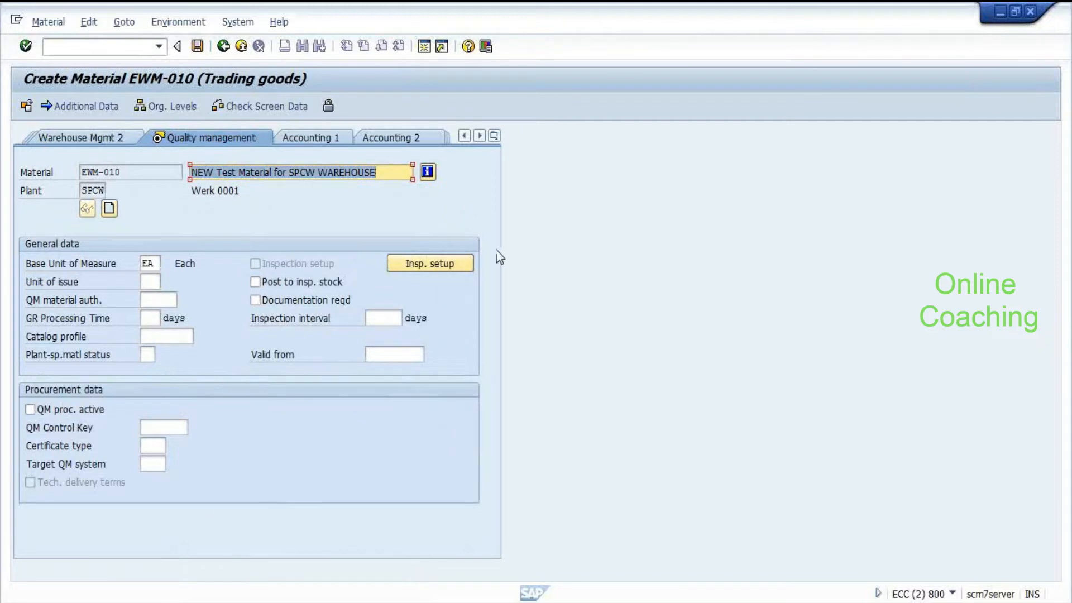
Step: Add inspection type 01 (Goods Receipt Inspection for Order) to the Quality management inspection setup and mark it active
click(463, 261)
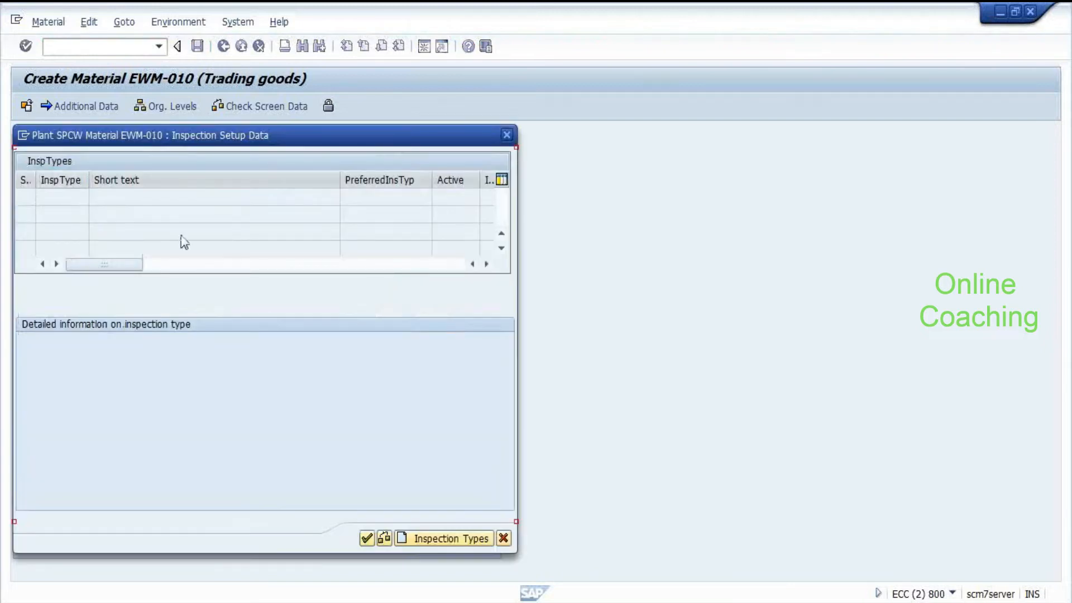
click(430, 538)
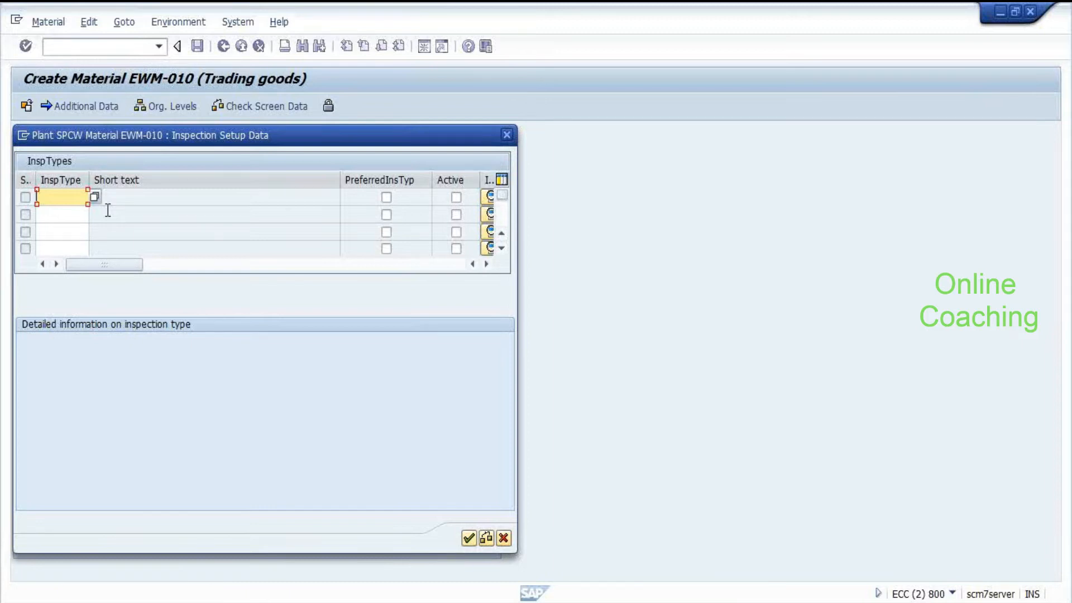
click(96, 197)
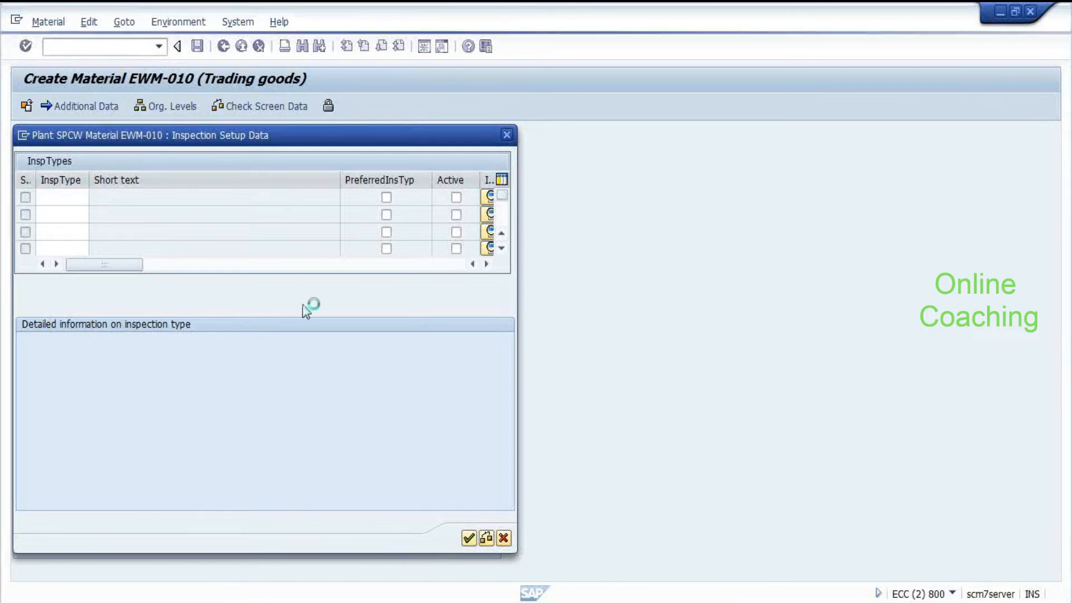
scroll(211, 371, down, 3)
click(102, 560)
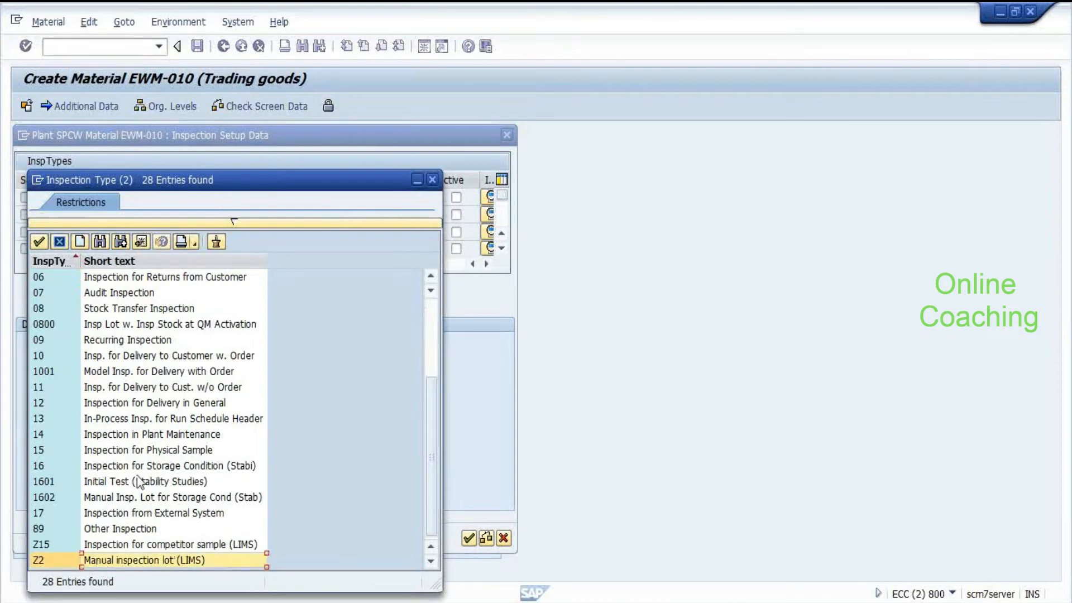
scroll(149, 486, up, 2)
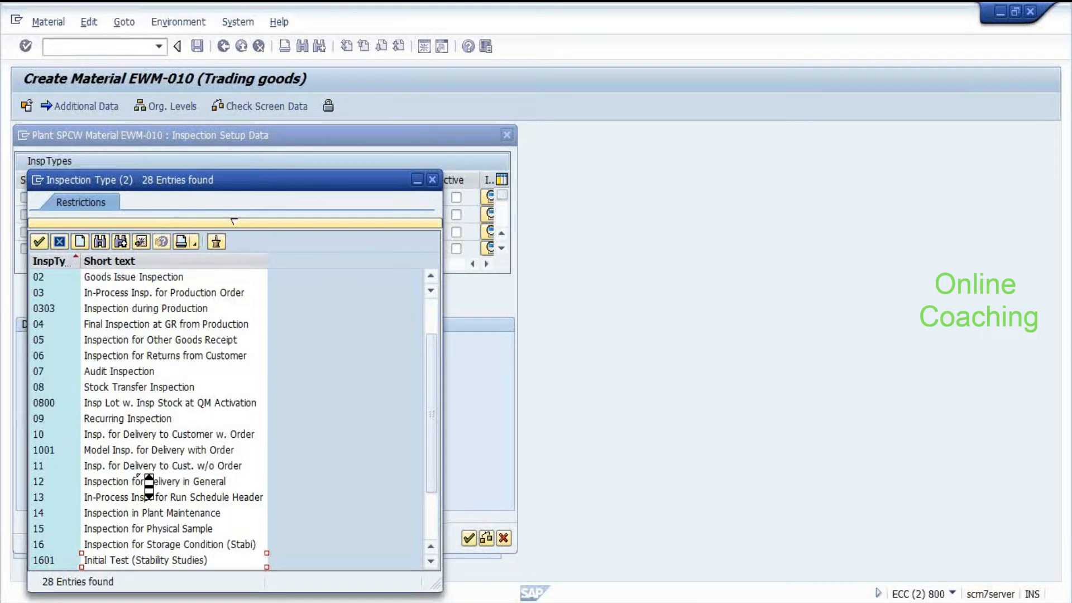
scroll(148, 486, up, 2)
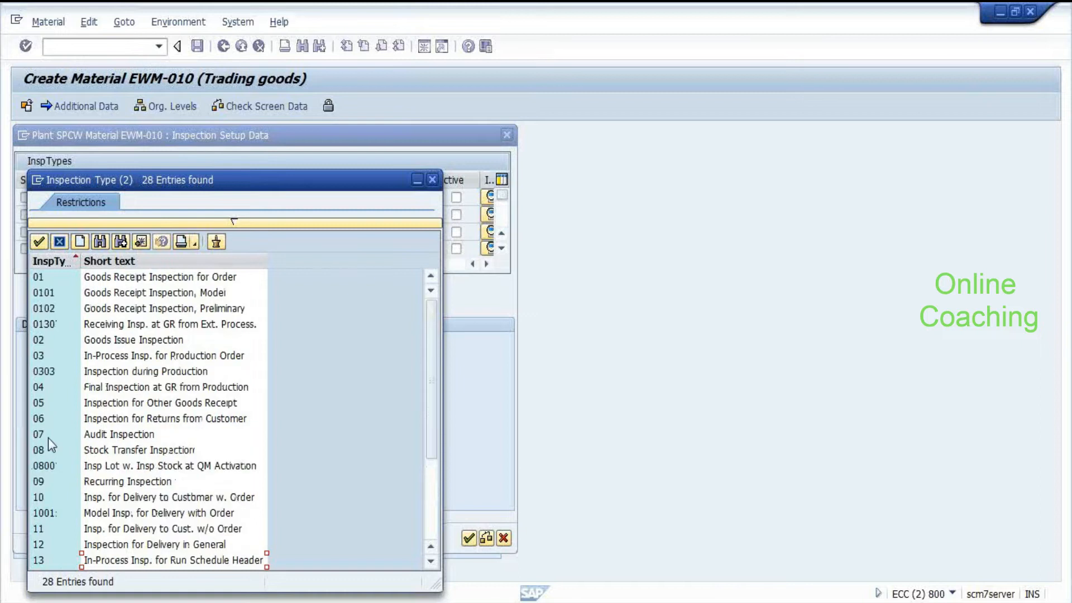
double_click(39, 279)
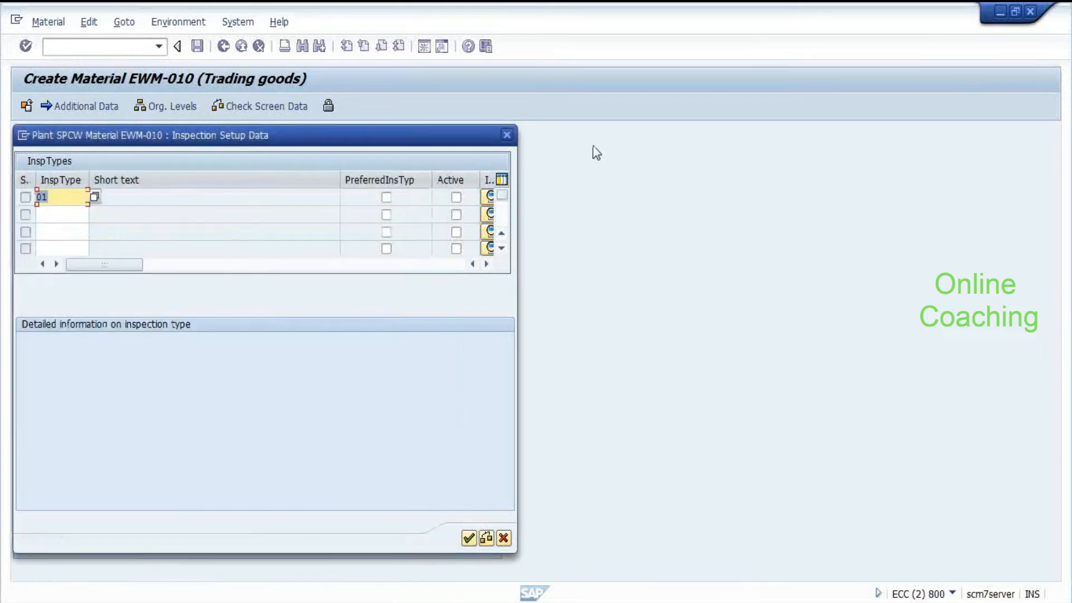
click(456, 198)
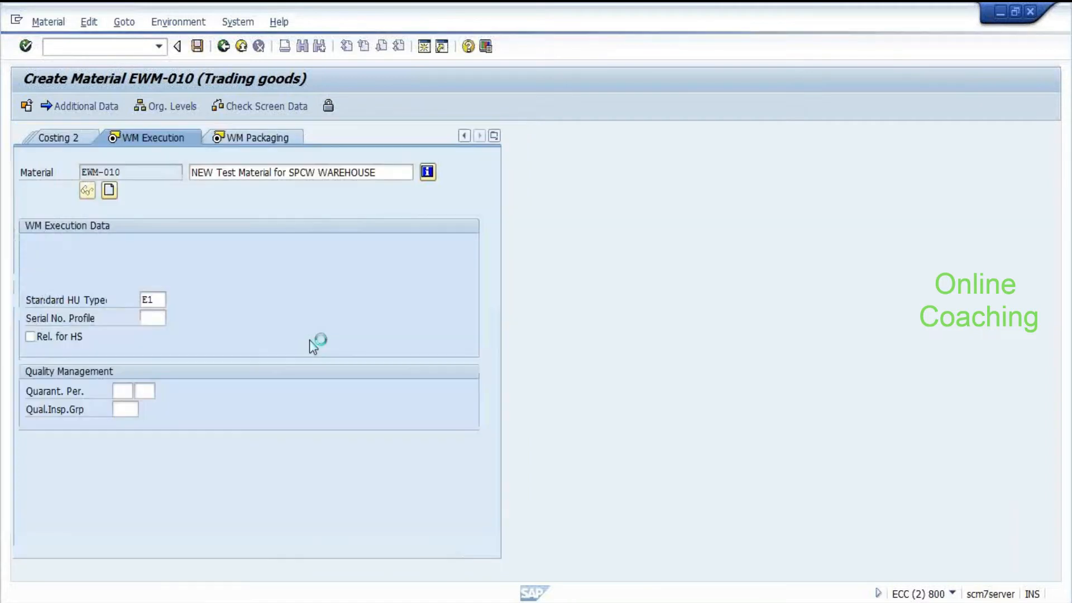
Step: Set the WM Execution serial number profile to 0001, leave the quality inspection group empty, and continue to the WM Packaging view
key(F4)
key(Return)
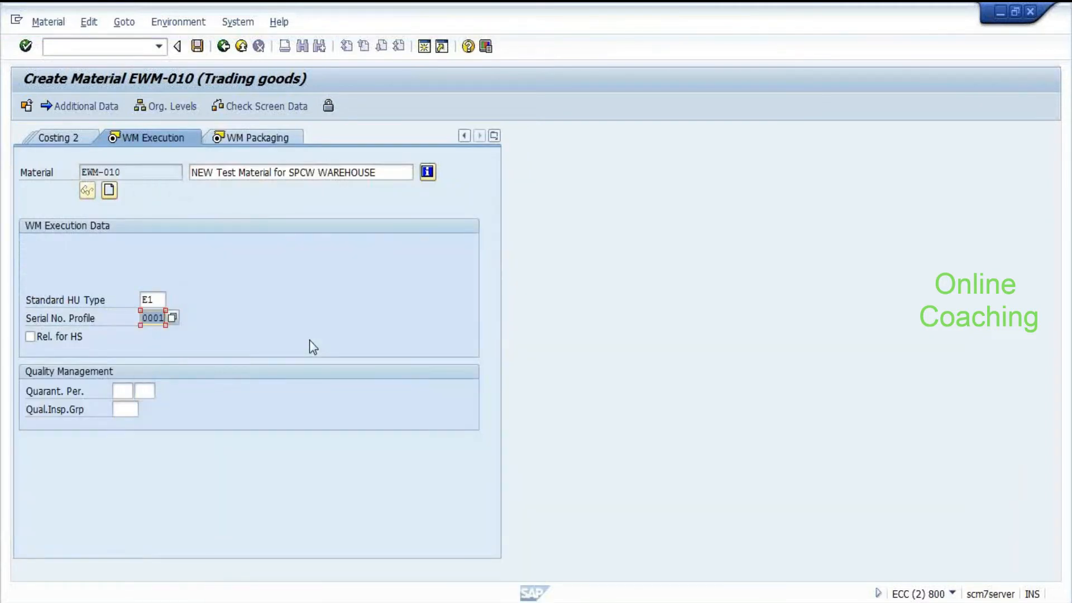
click(137, 408)
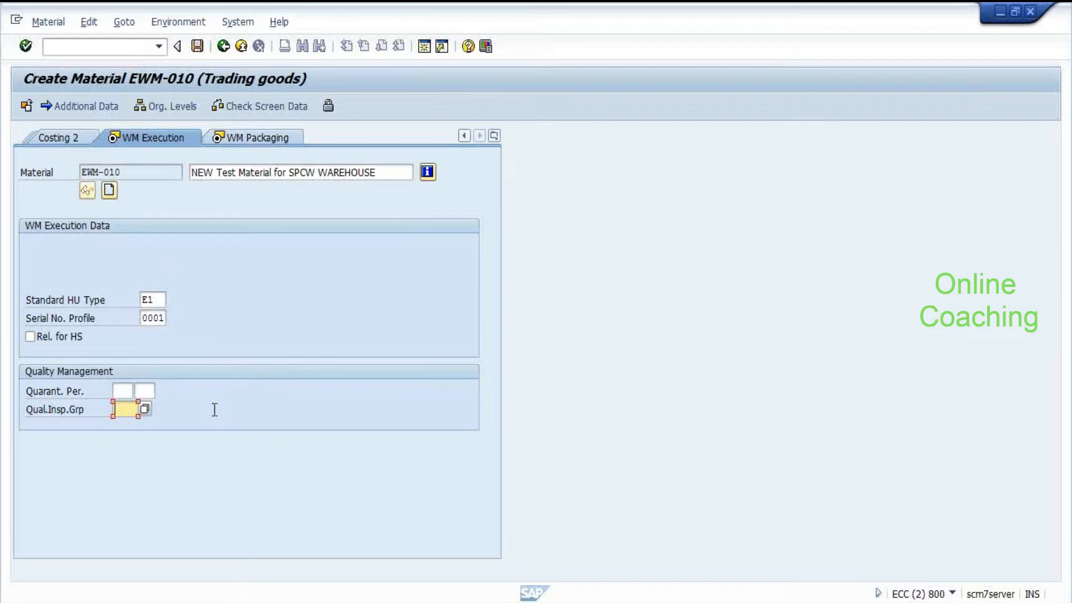
key(Return)
key(Return)
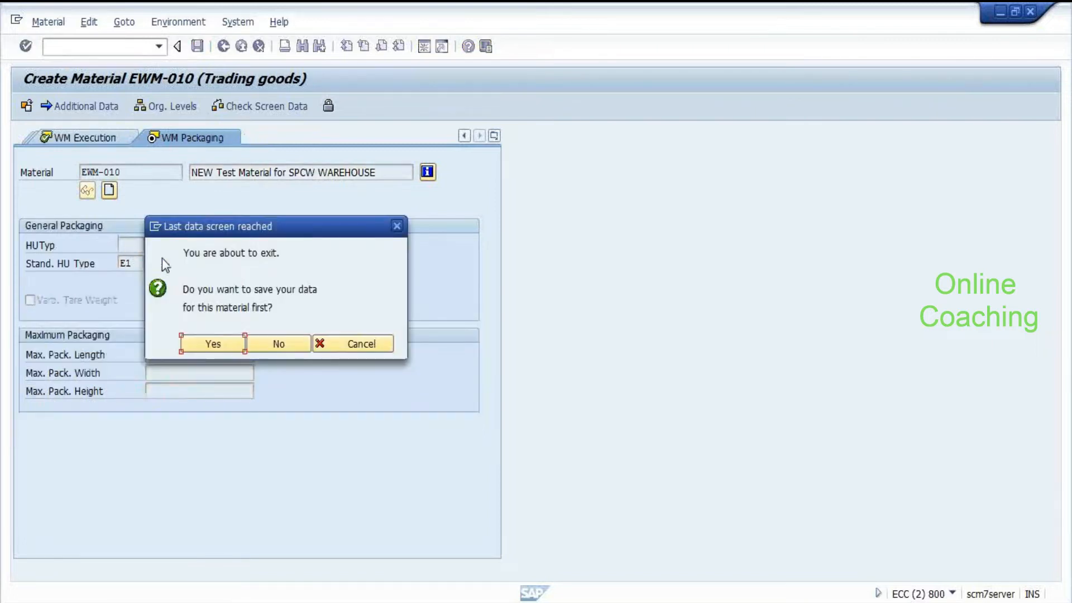
click(346, 341)
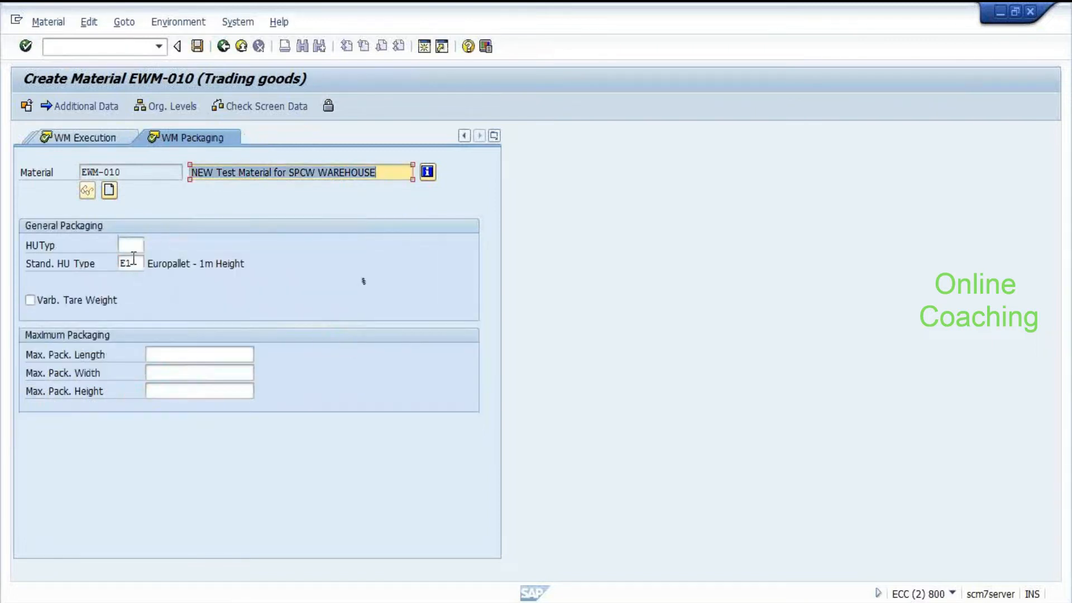
Step: Set the packaging HU type to E1 and the maximum packaging length 10, width 5 and height 15, and save the material
text(E1)
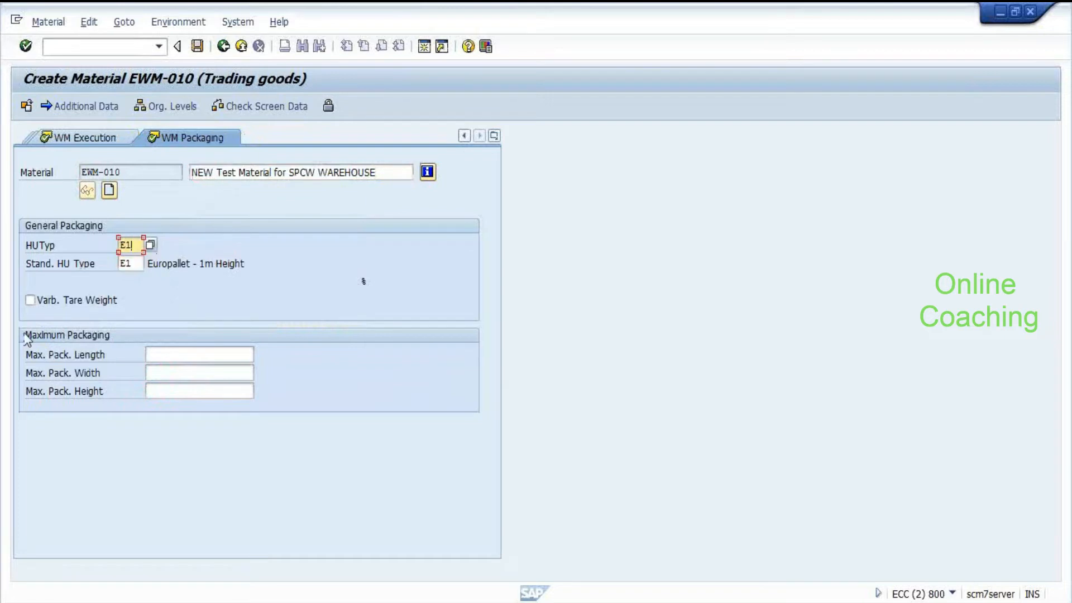
click(193, 358)
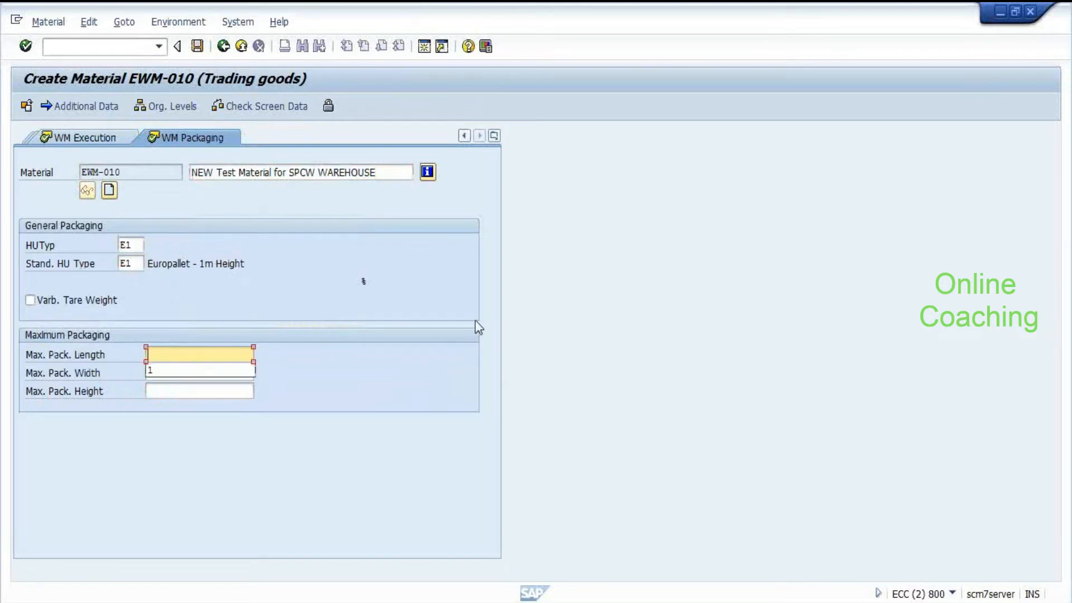
key(Insert)
text(10)
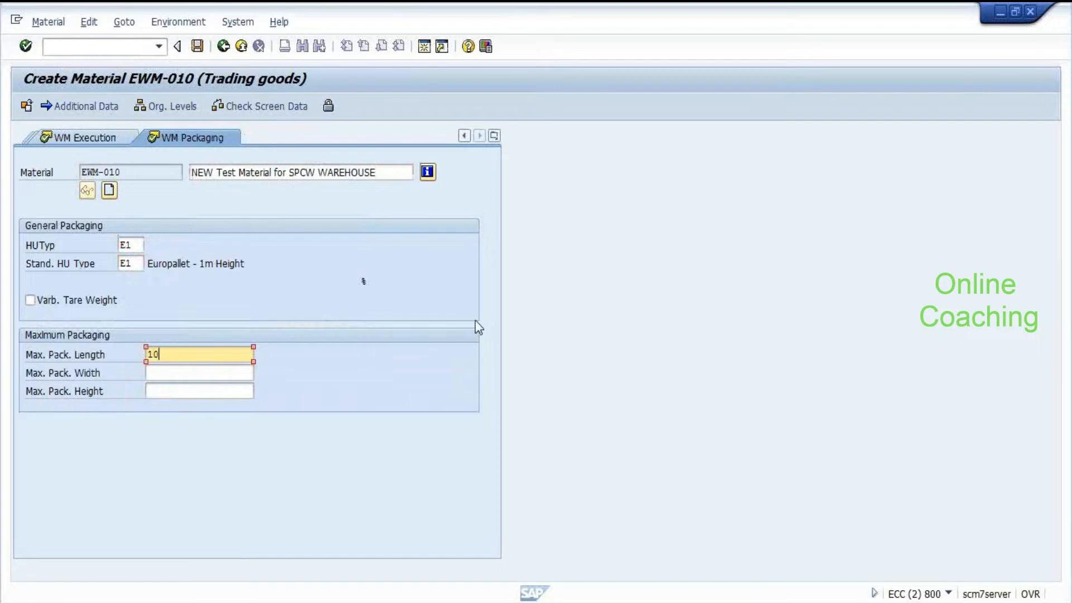
key(Tab)
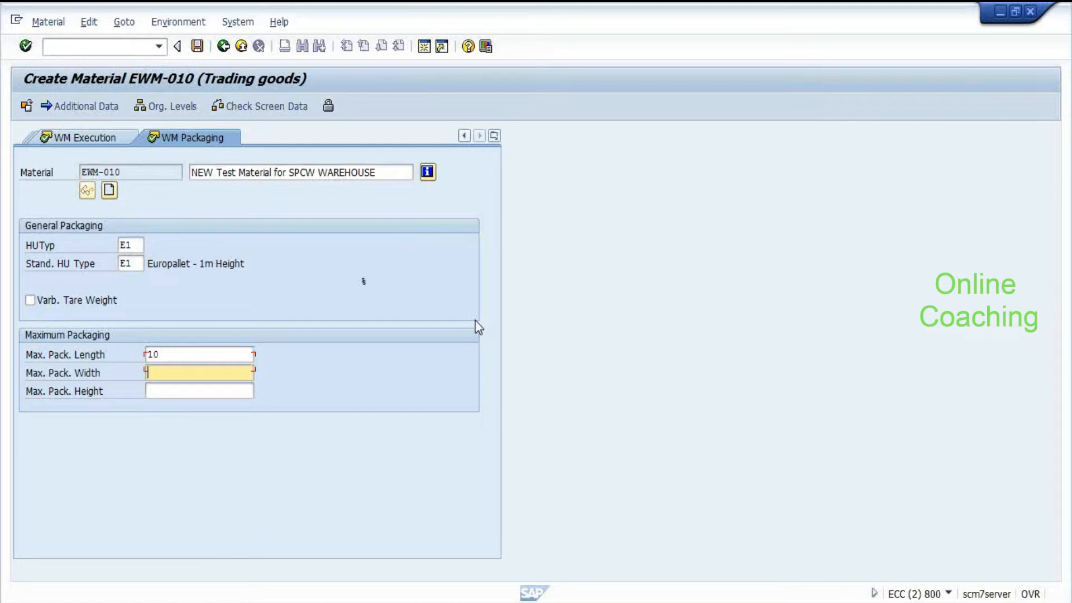
text(5)
key(Tab)
text(15)
key(Return)
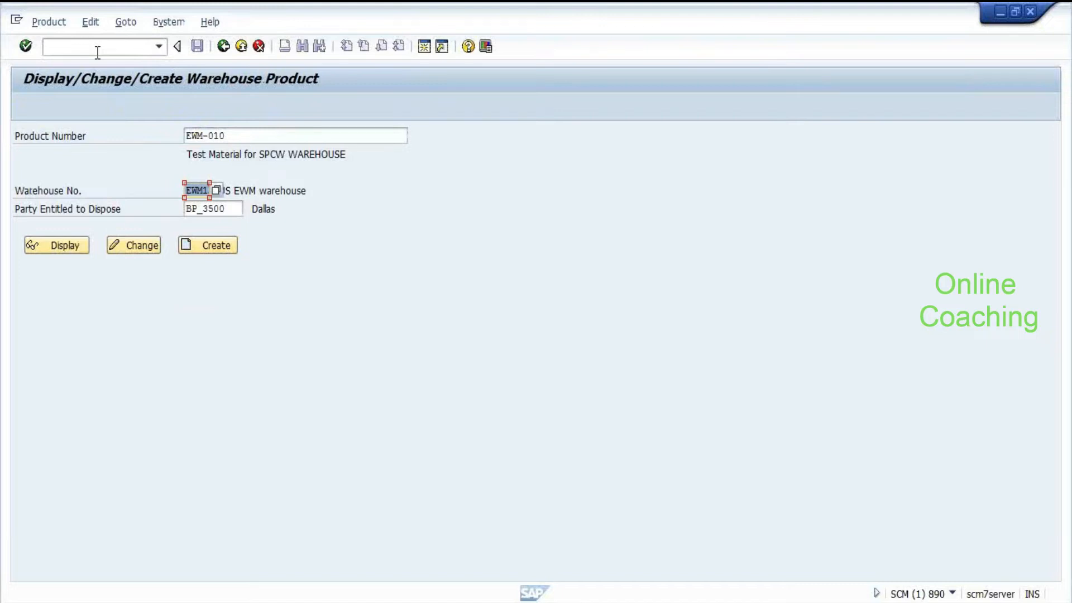
Step: Switch to the SCM warehouse product session and check product EWM-010 for warehouse EWM1
key(Delete)
text(EWM1)
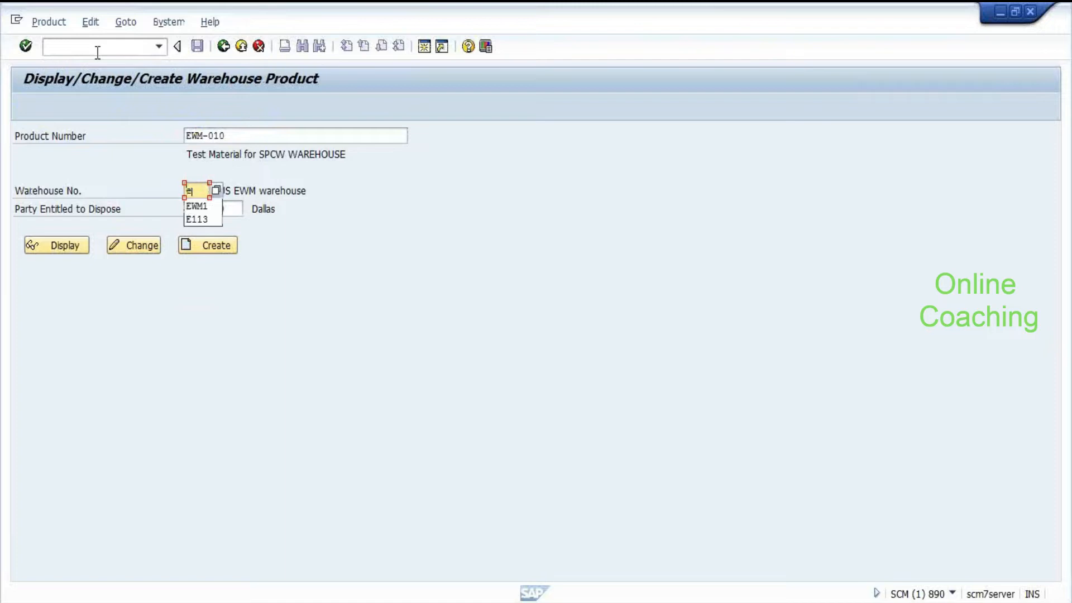
key(Return)
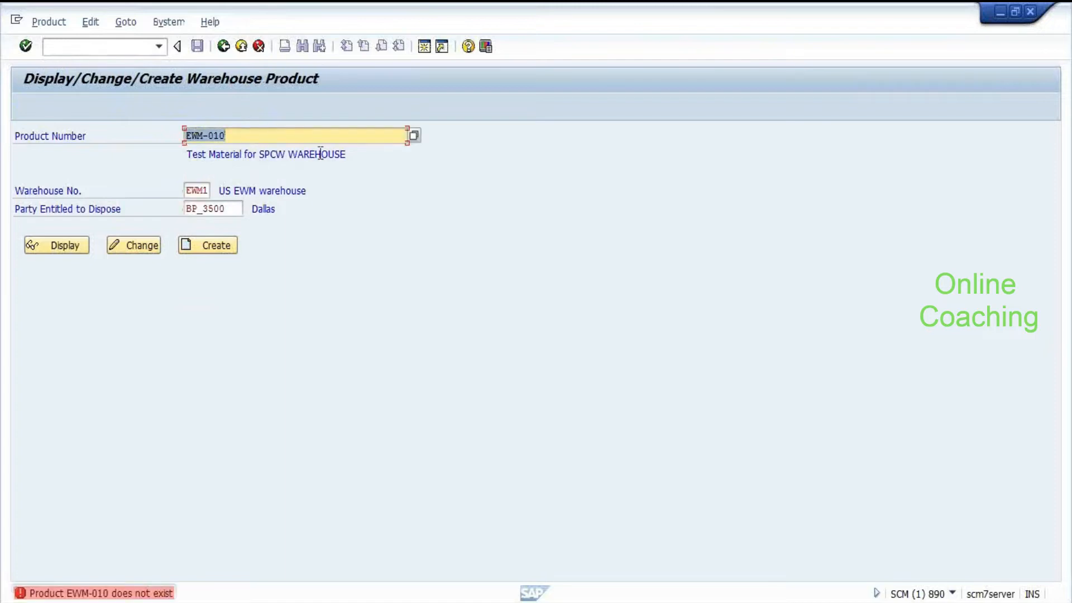
key(alt+p)
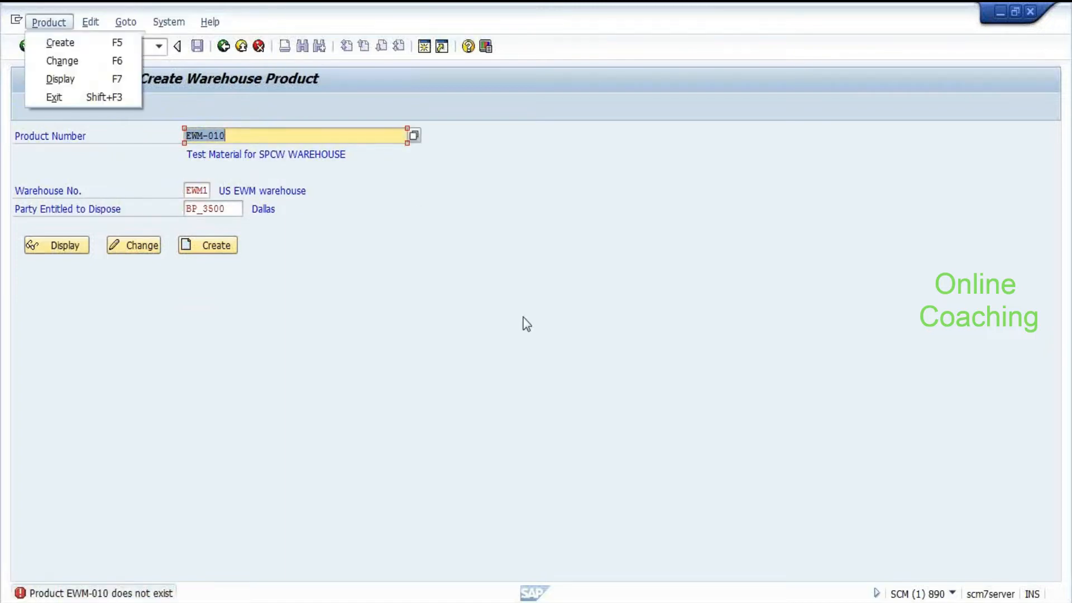
key(Escape)
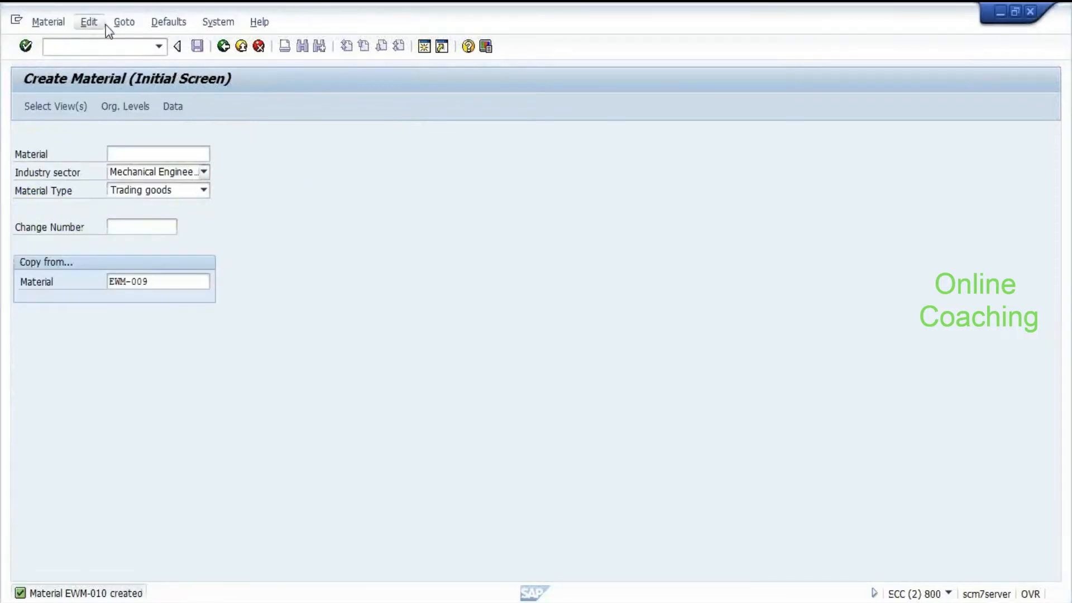
Step: Return to the ERP session, switch to Display Material and open the Basic Data 1 view of EWM-010
click(98, 47)
text(/ncfm1)
key(Return)
key(Return)
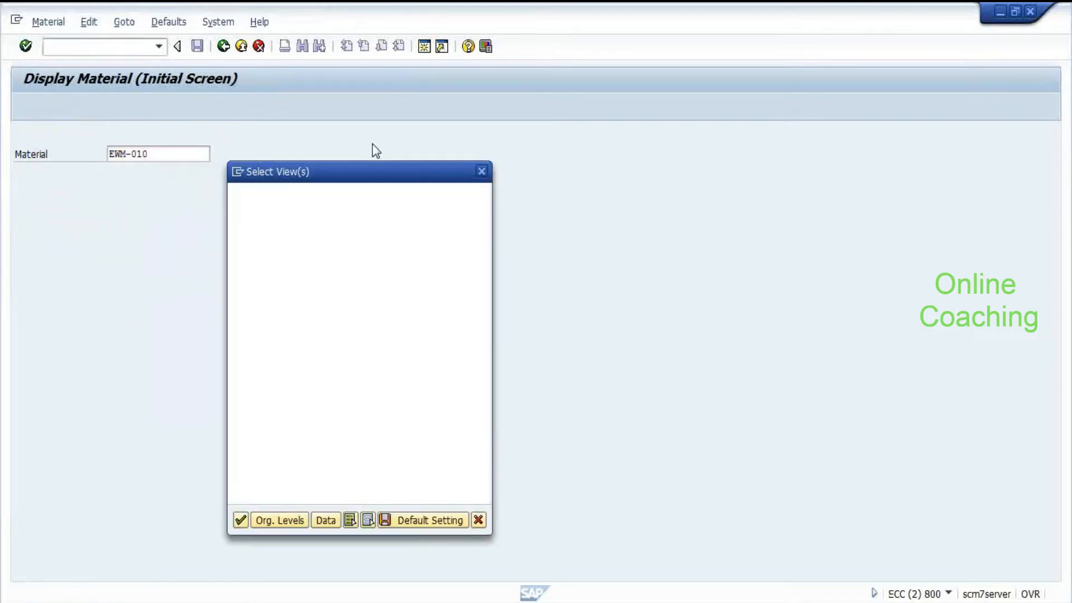
click(241, 217)
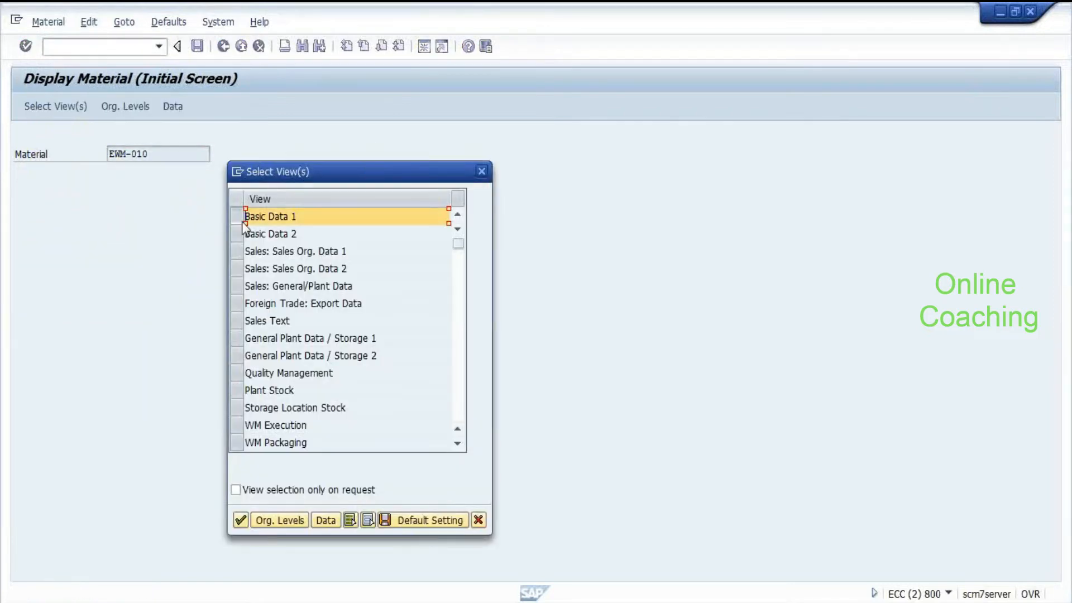
key(Return)
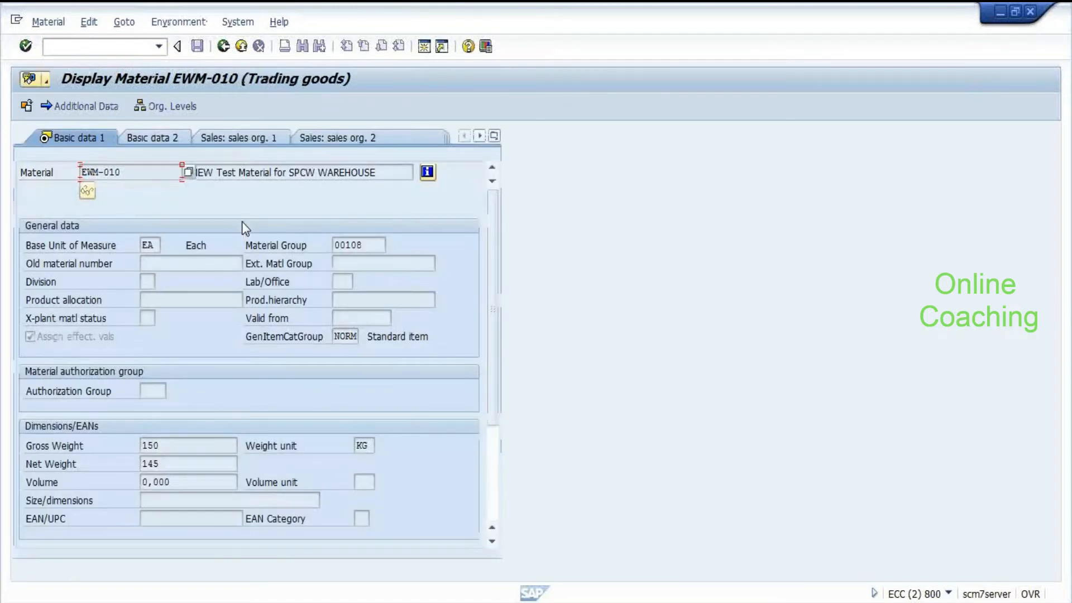
Step: Open Create Integration Model in a new session and enter model EWM1_MAT, logical system APOCLNT890 and APO application EWM
click(91, 49)
text(/odfm)
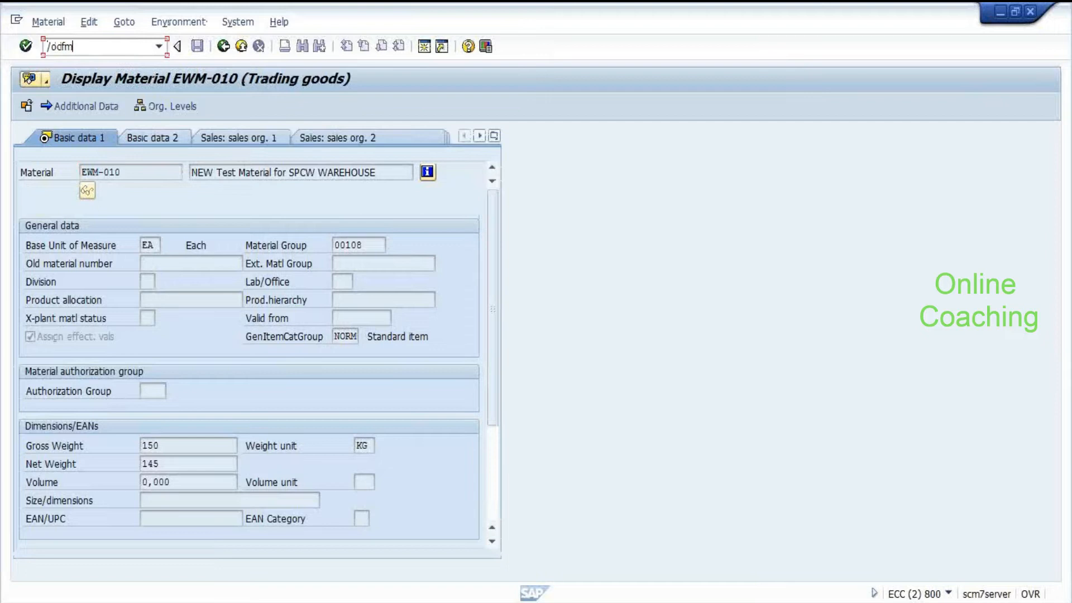
key(Return)
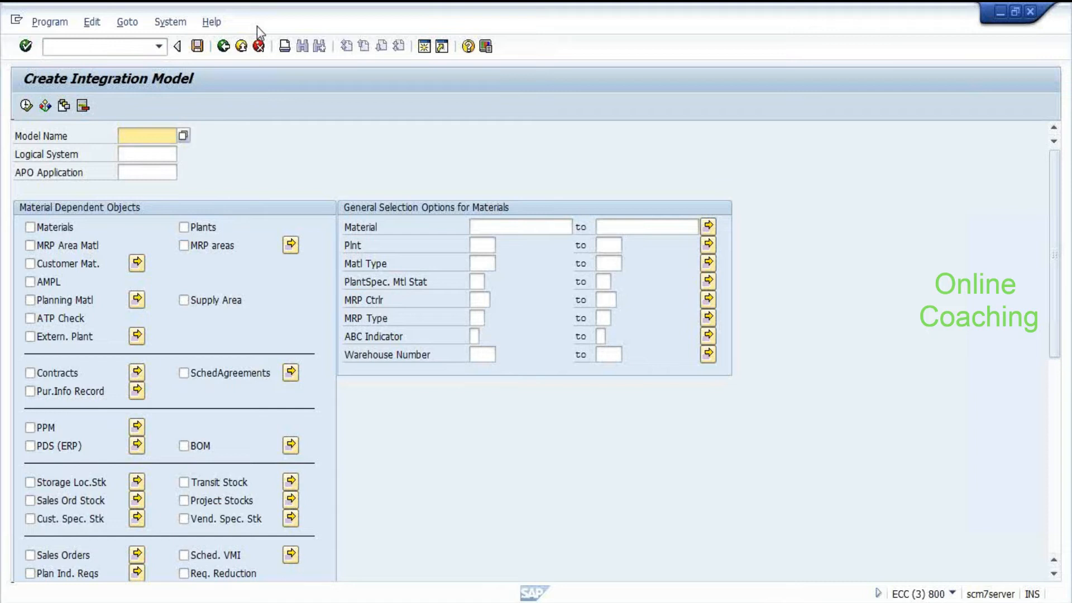
text(ewm1_mat)
key(Tab)
text(APOCLNT890)
key(Tab)
text(EWM)
Step: Include Materials and Plants in the integration model and restrict the material selection to EWM-010
click(44, 229)
click(203, 229)
click(501, 229)
text(EWM-010)
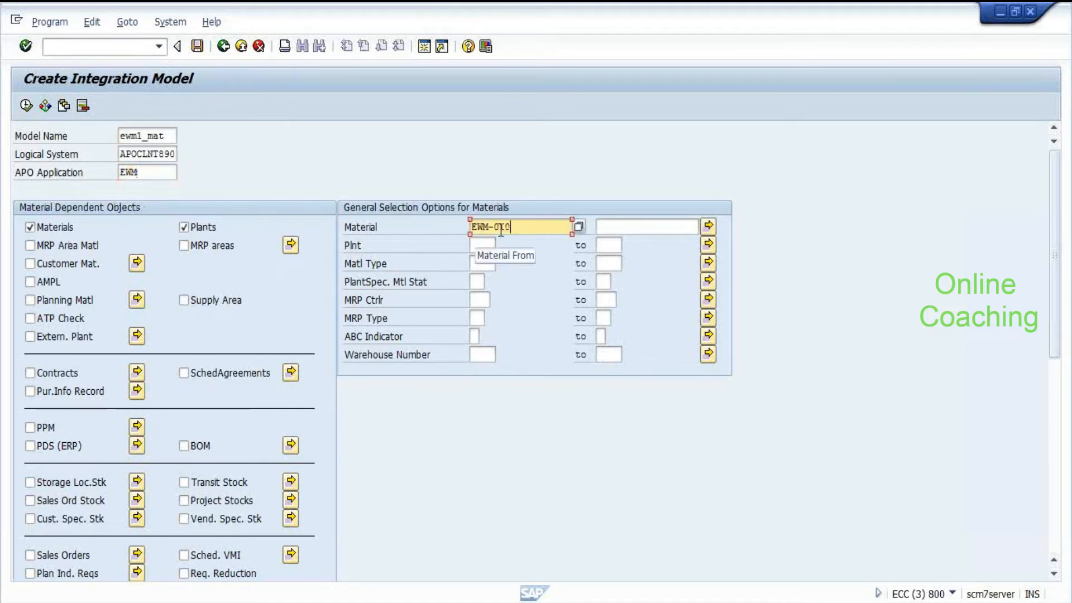
click(466, 275)
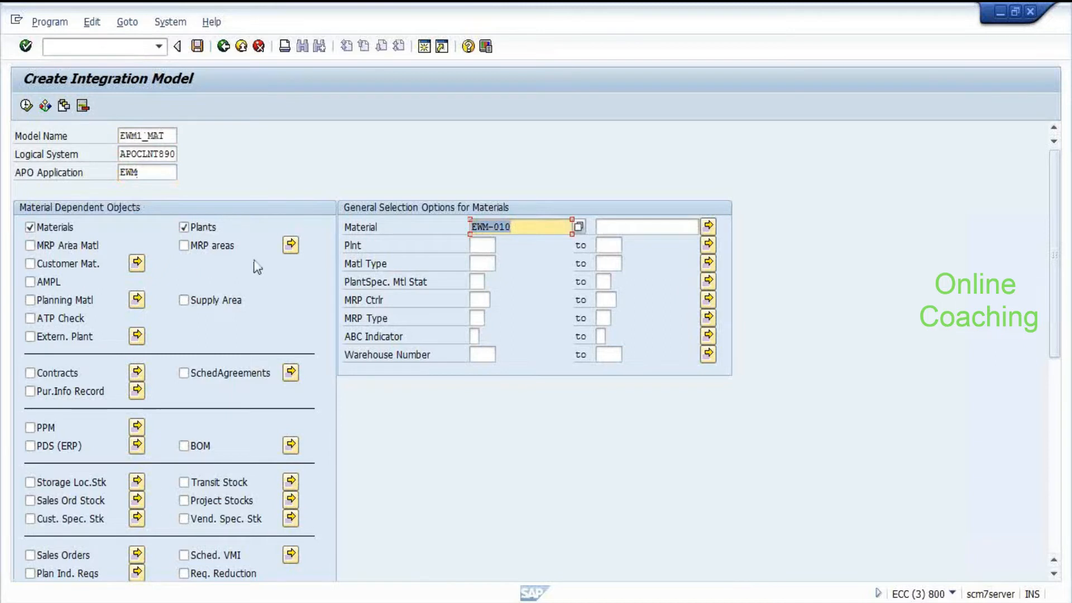
Step: Restrict the integration model's material selection to plant 3500
click(481, 246)
text(3)
key(Down)
key(Return)
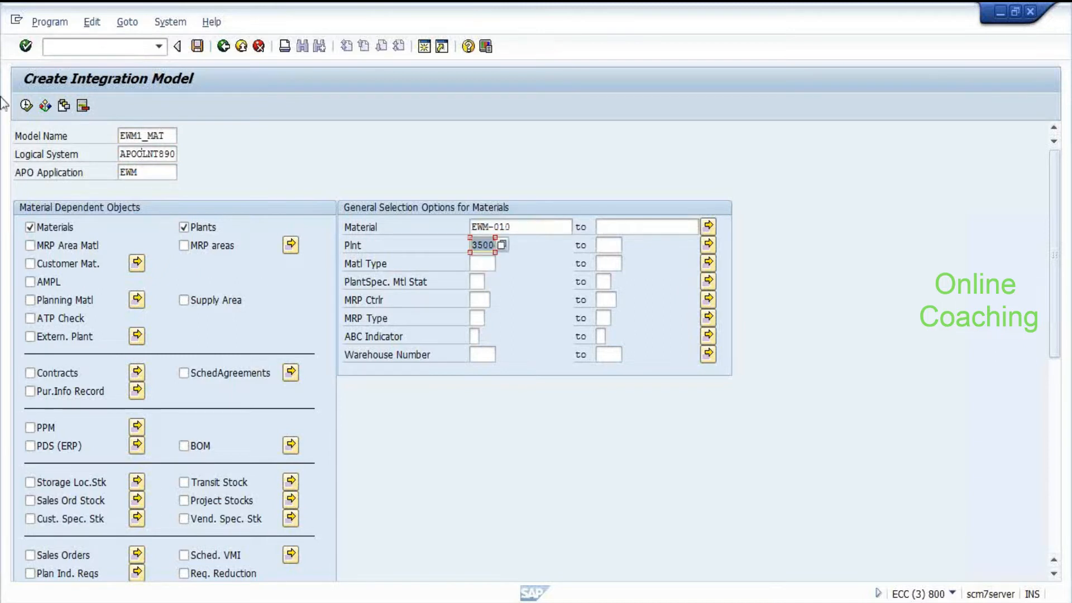
click(26, 107)
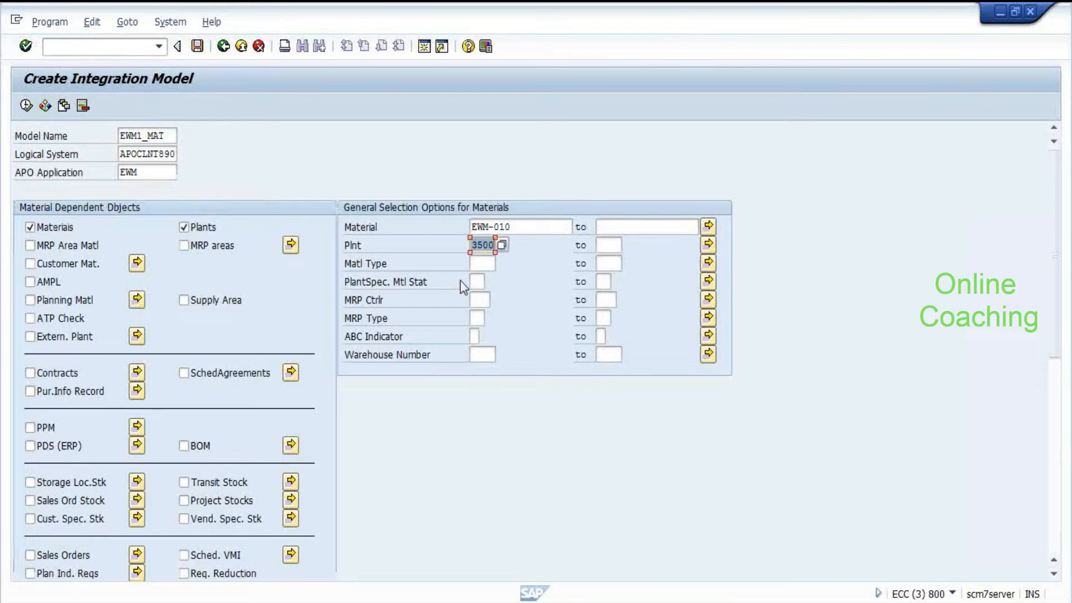
Step: Set the plant in the integration model's material selection to SPCW
click(535, 228)
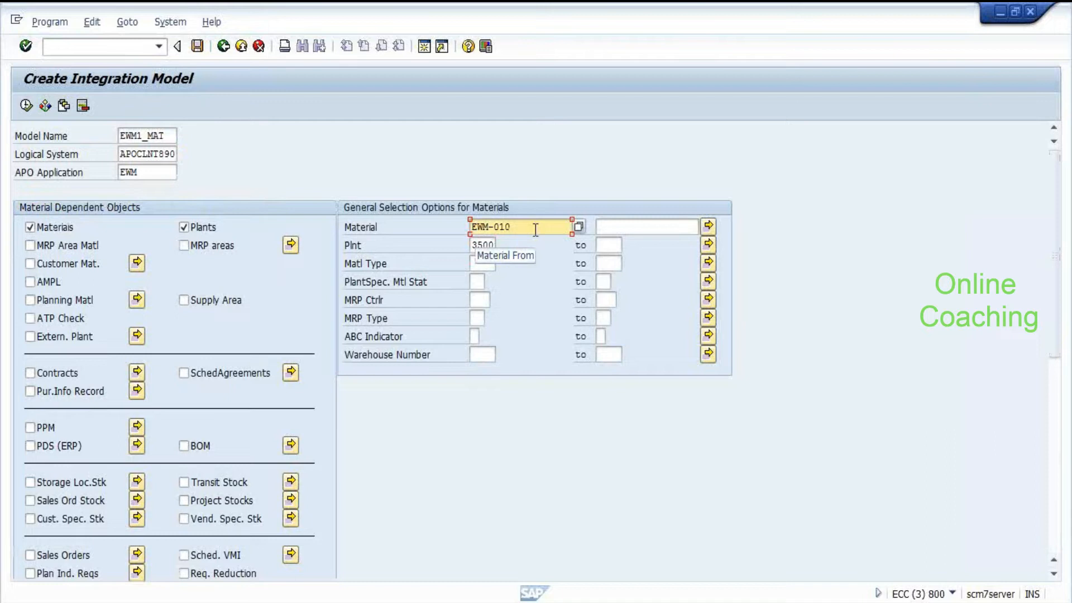
click(535, 247)
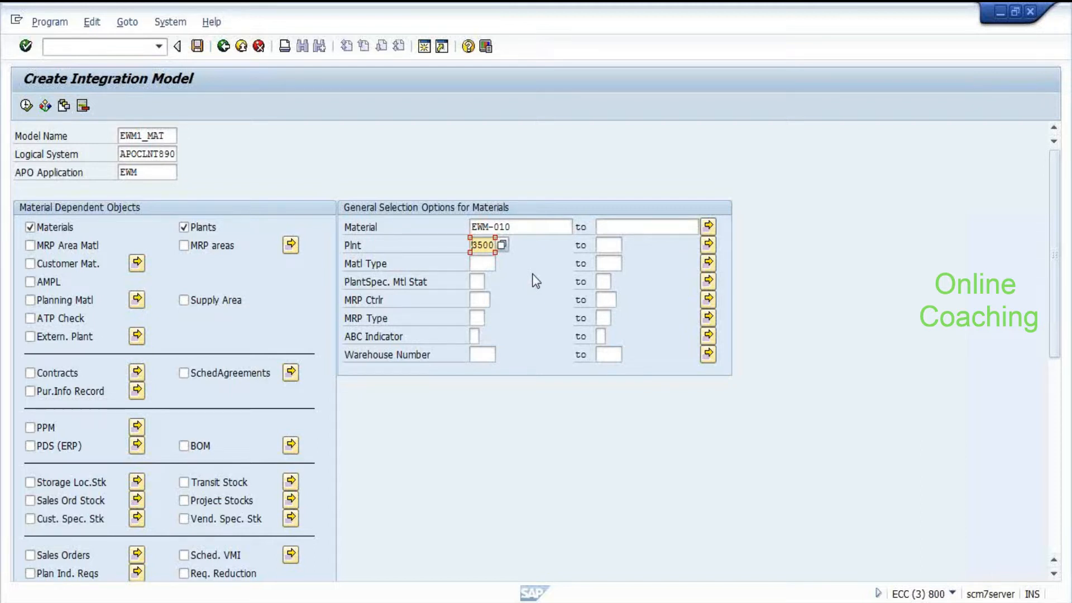
key(Delete)
key(Delete)
key(Delete)
key(Delete)
key(Return)
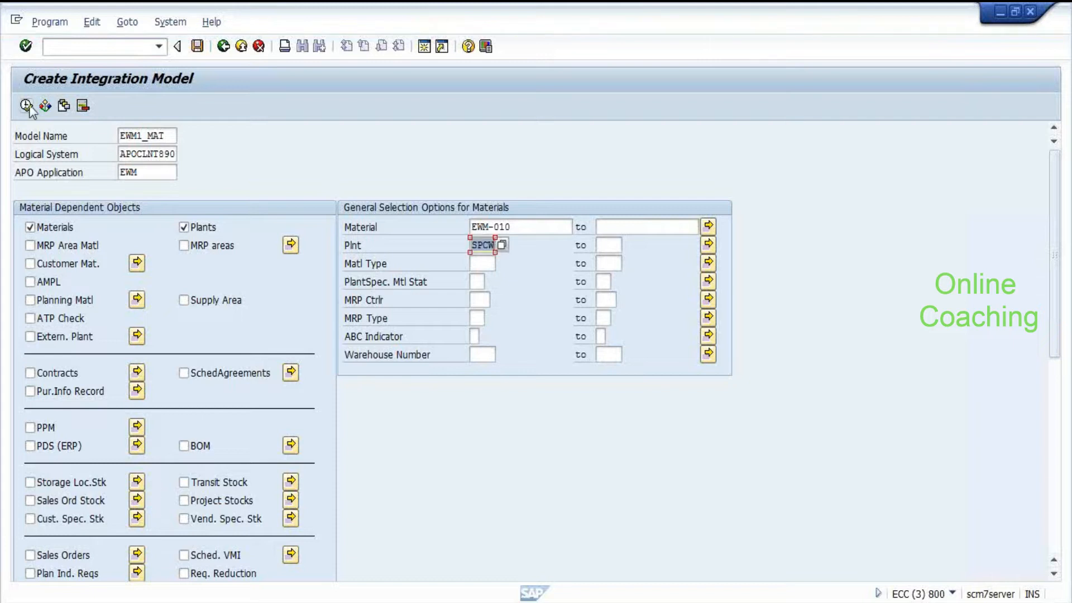
Step: Execute the selection and generate the integration model for material master data and plants
click(27, 105)
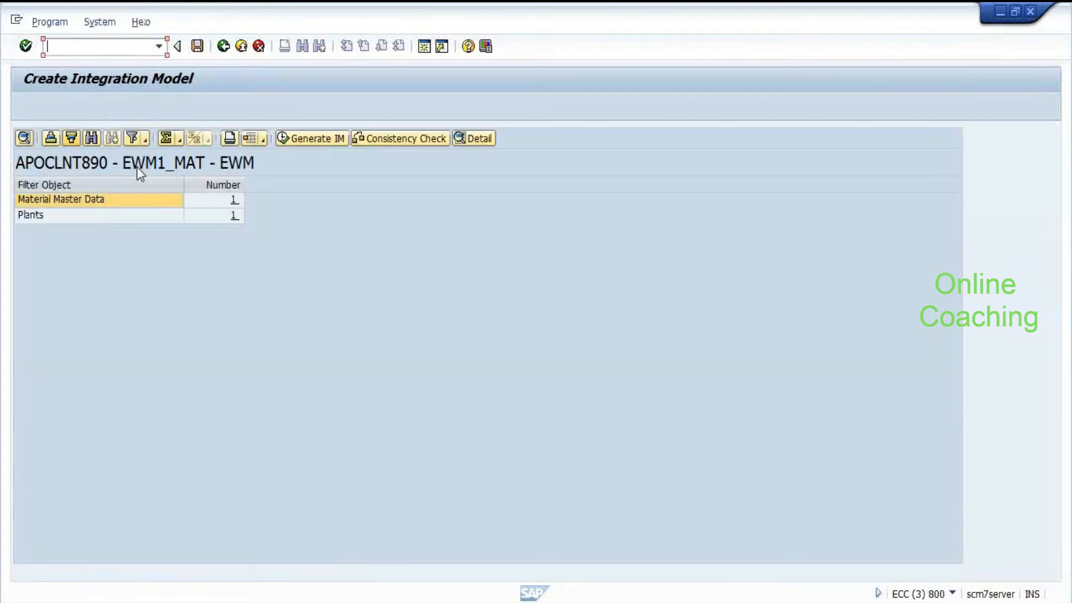
click(132, 184)
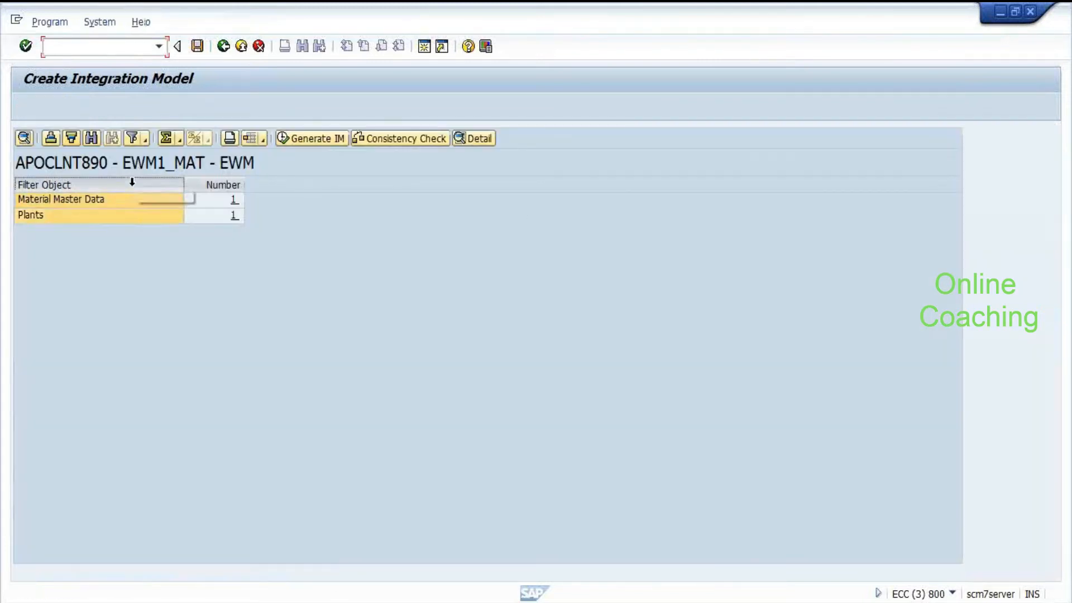
click(310, 138)
Step: Open the Activate or Deactivate Integration Model transaction (CFM2)
click(48, 47)
text(/nd)
text(fm2)
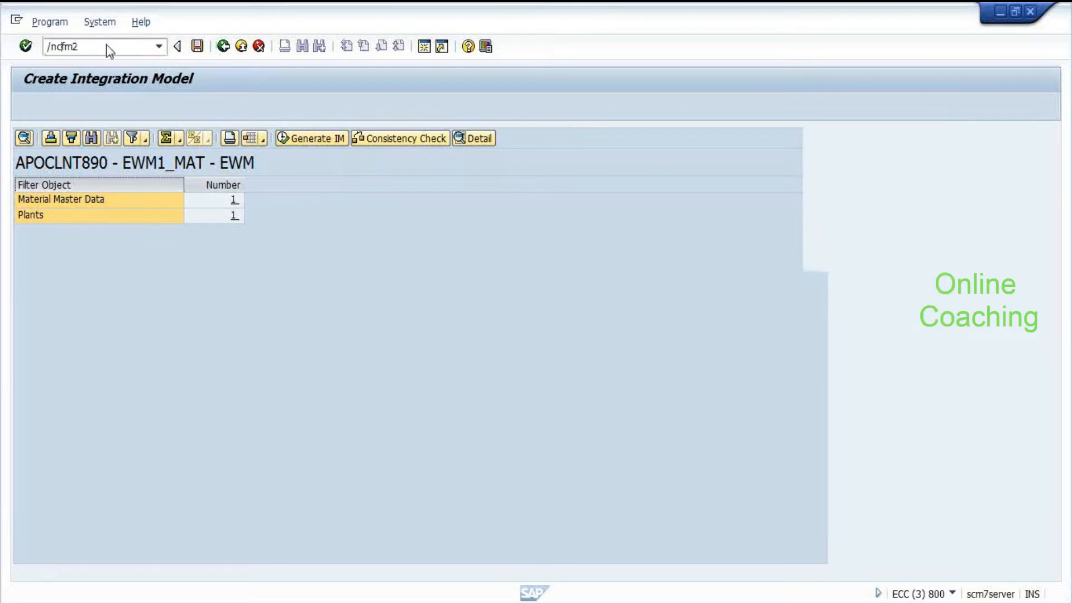
key(Return)
key(F9)
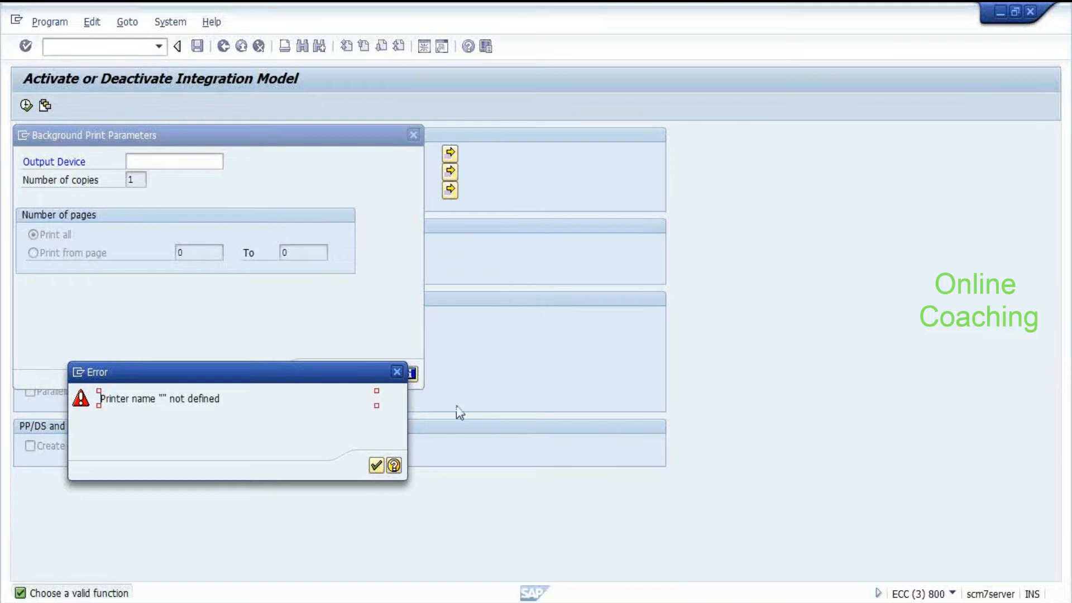
click(397, 372)
click(413, 136)
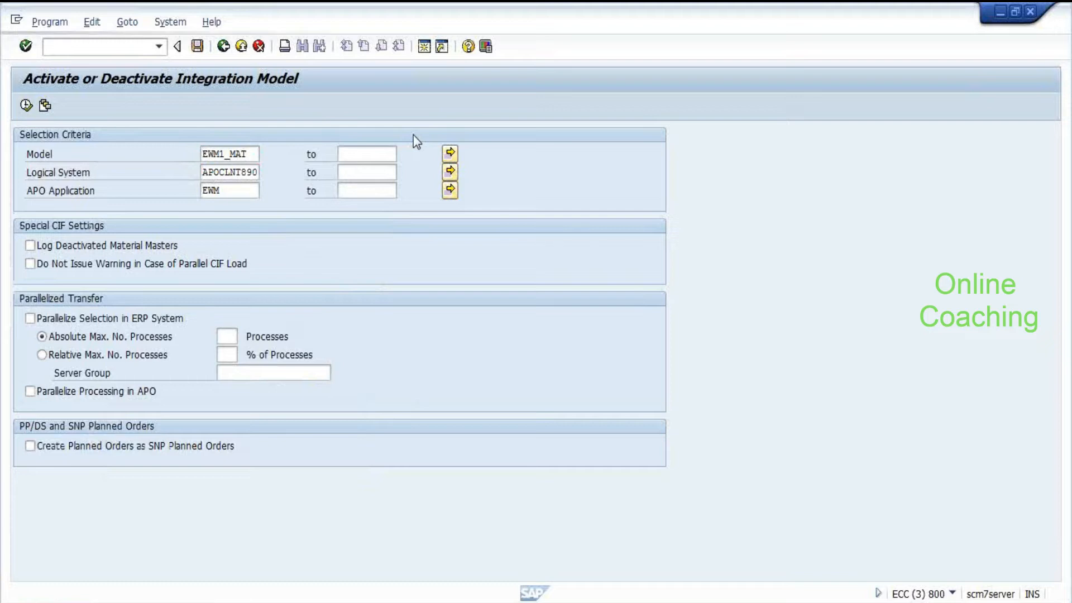
Step: List the versions of model EWM1_MAT for application EWM, mark the 31.07.2013 08:03:35 version active and start the transfer
key(F8)
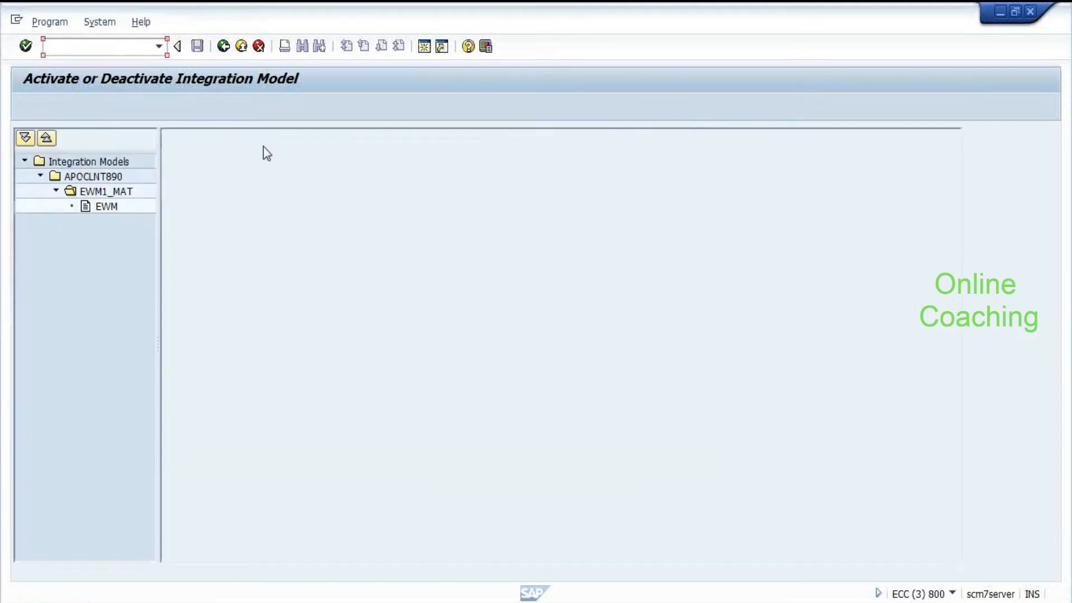
double_click(106, 206)
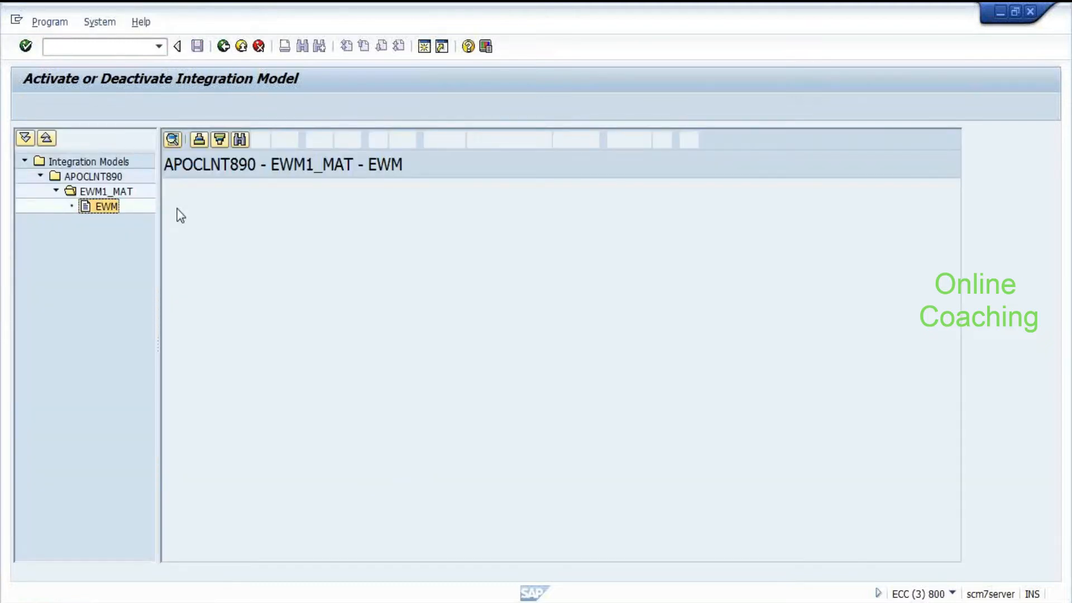
click(470, 201)
click(470, 202)
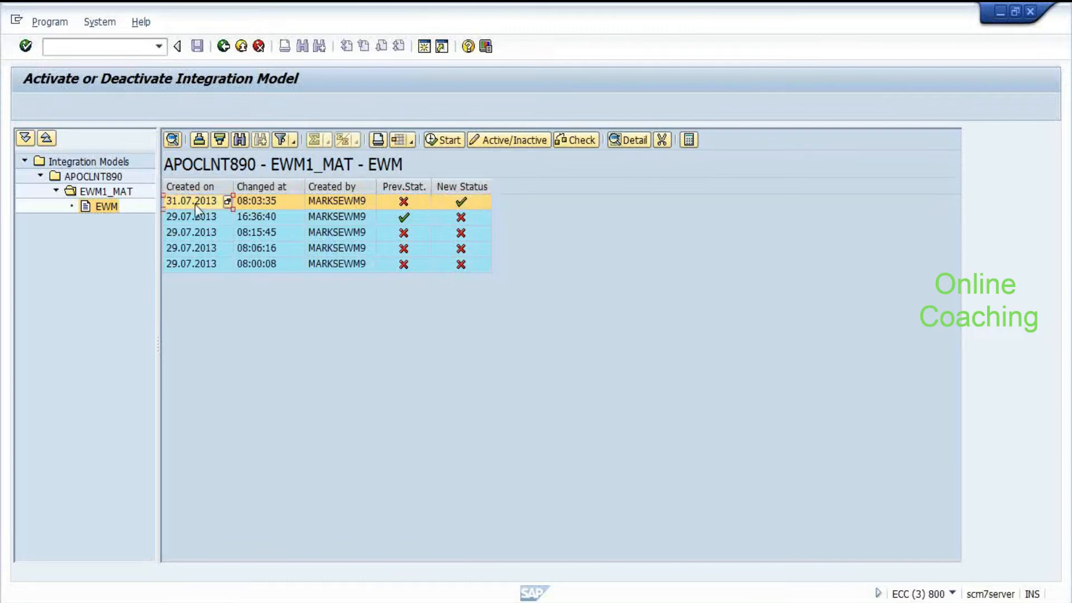
click(441, 141)
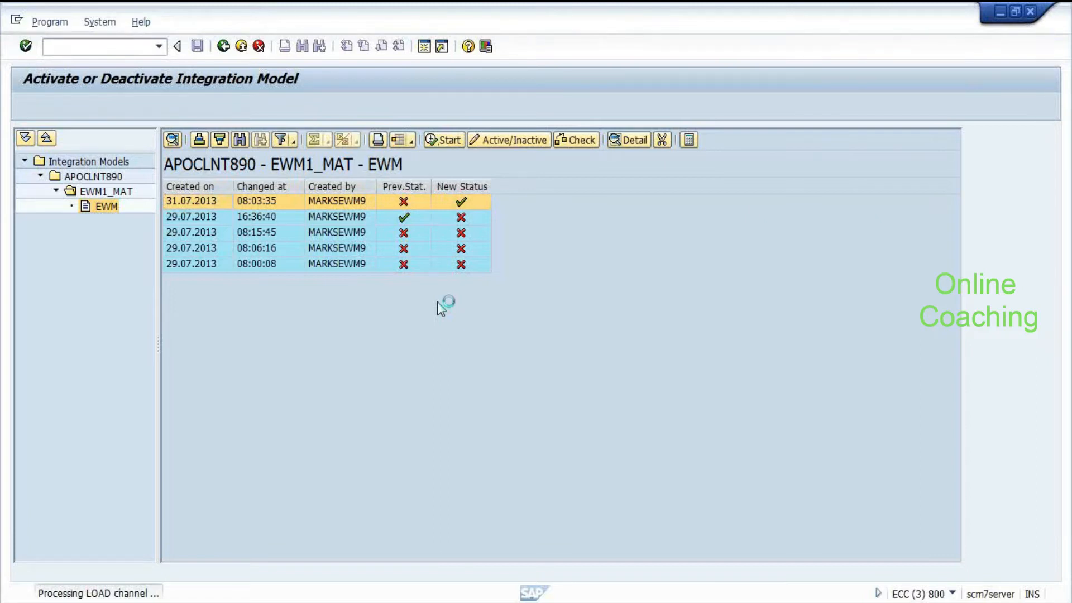
click(346, 329)
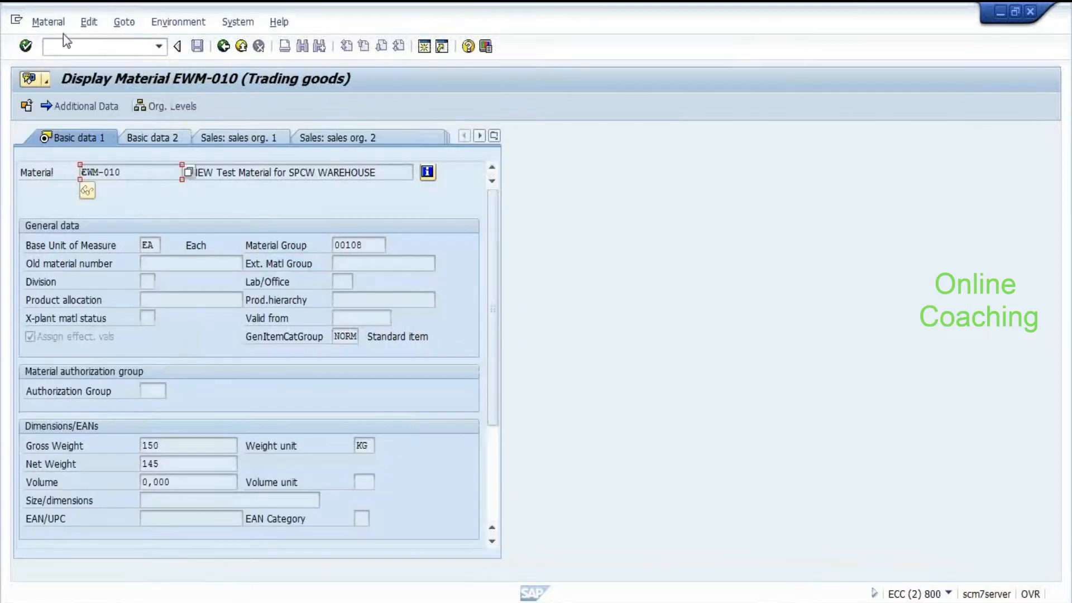
Step: Leave the material display and start Create Material for EWM-010 with copy-from material EWM-009, confirming the view selection
click(47, 23)
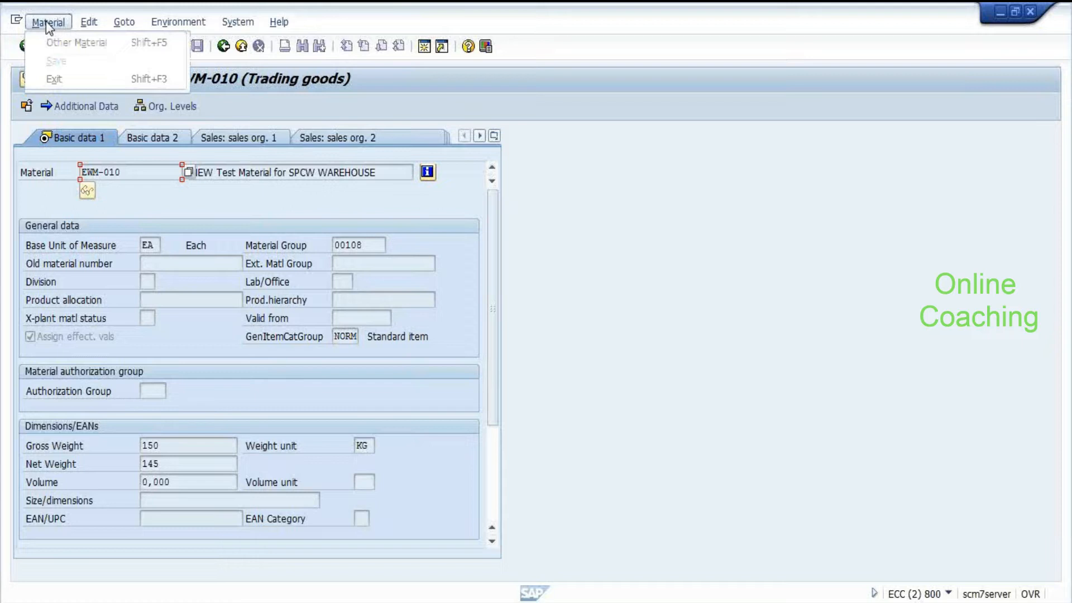
click(53, 79)
key(Down)
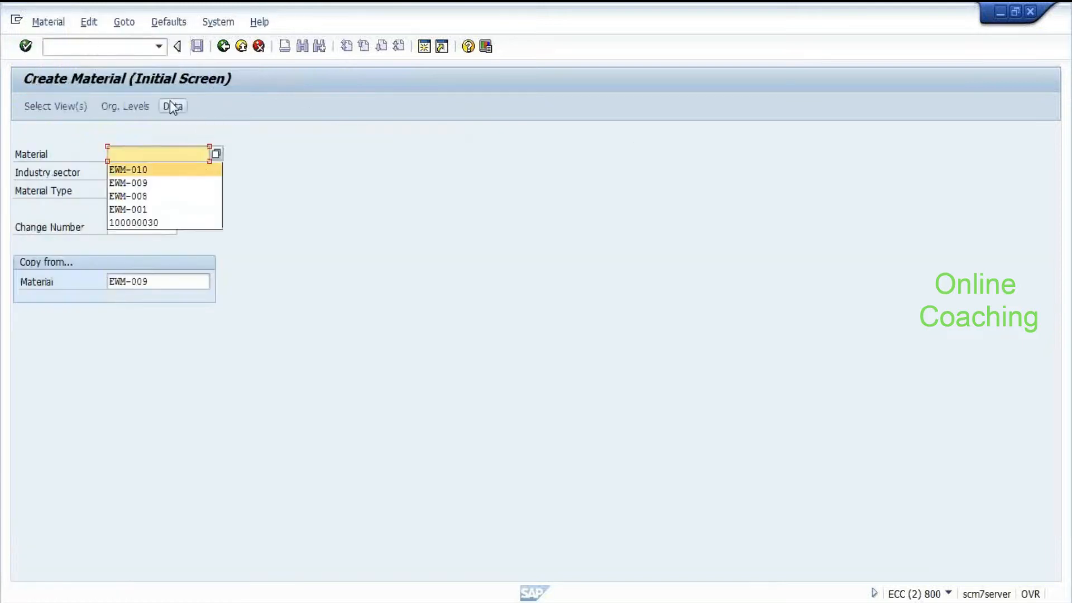
key(Return)
click(172, 106)
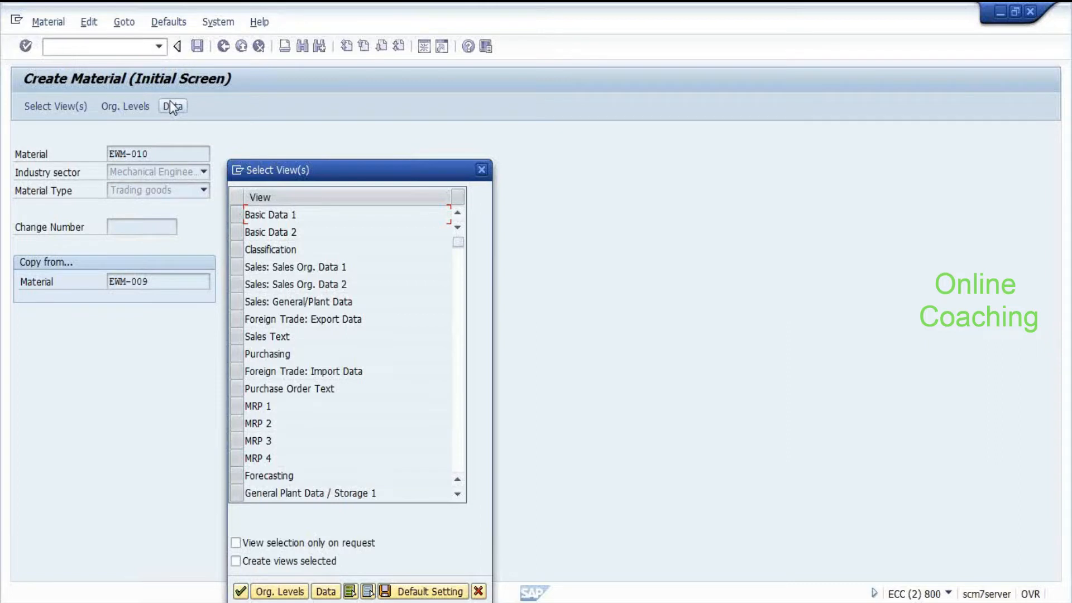
key(Return)
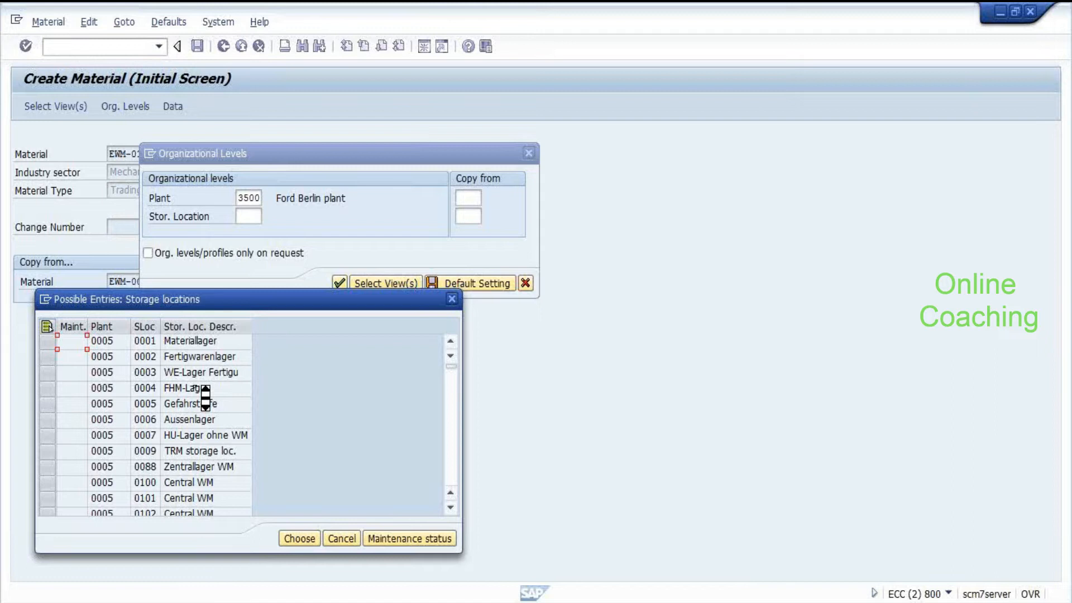
Step: Choose storage location 0095 Dallas (WMS) of plant 3500 from the possible entries for the organizational levels
scroll(206, 397, down, 10)
scroll(168, 414, up, 1)
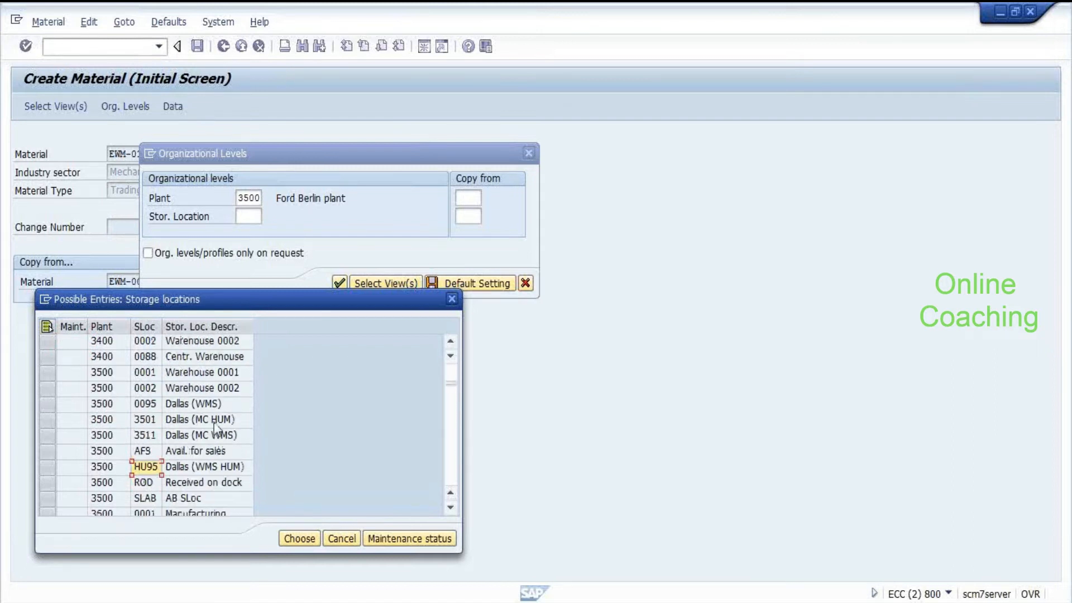
click(179, 457)
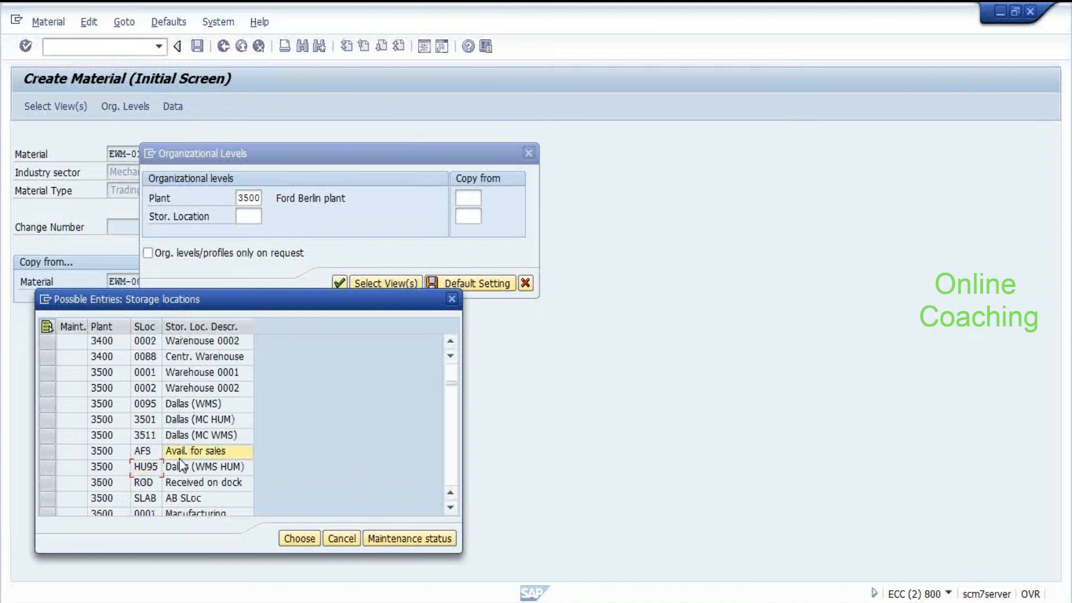
click(102, 450)
scroll(110, 463, down, 1)
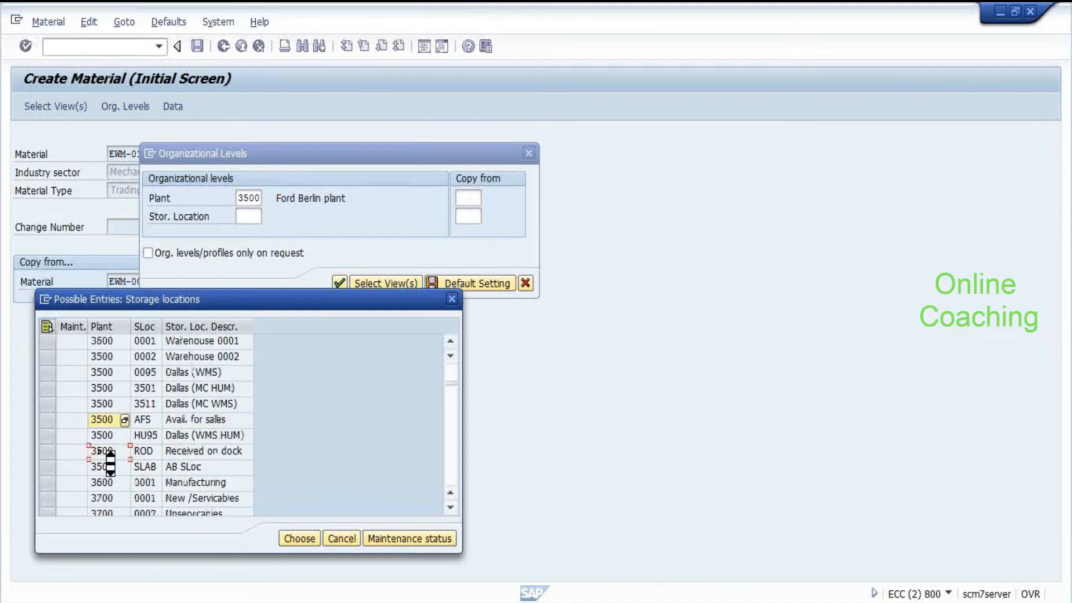
scroll(110, 462, up, 3)
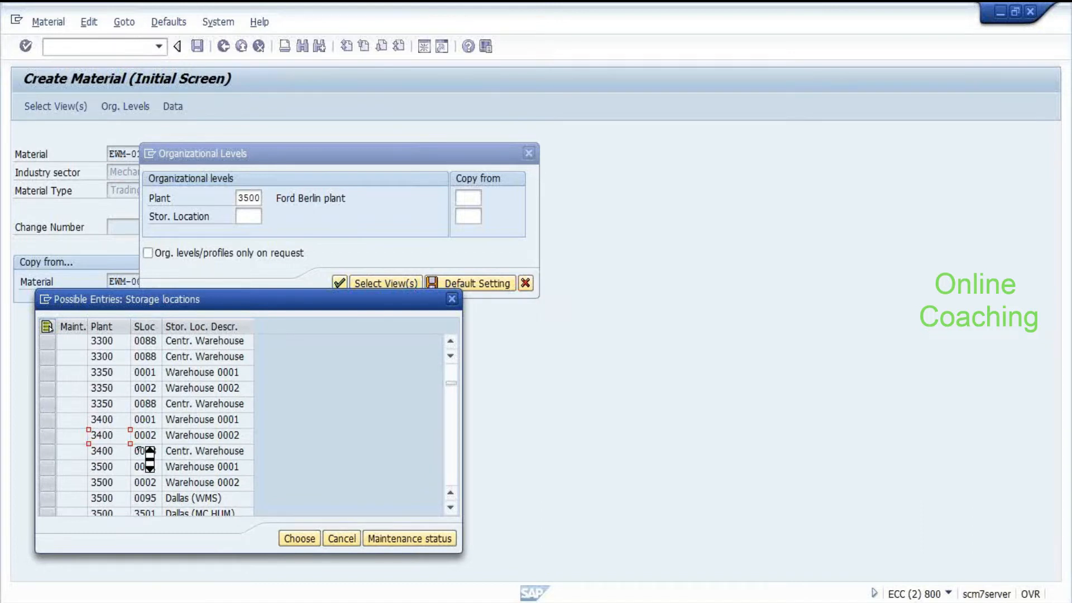
scroll(149, 461, up, 1)
scroll(150, 461, down, 2)
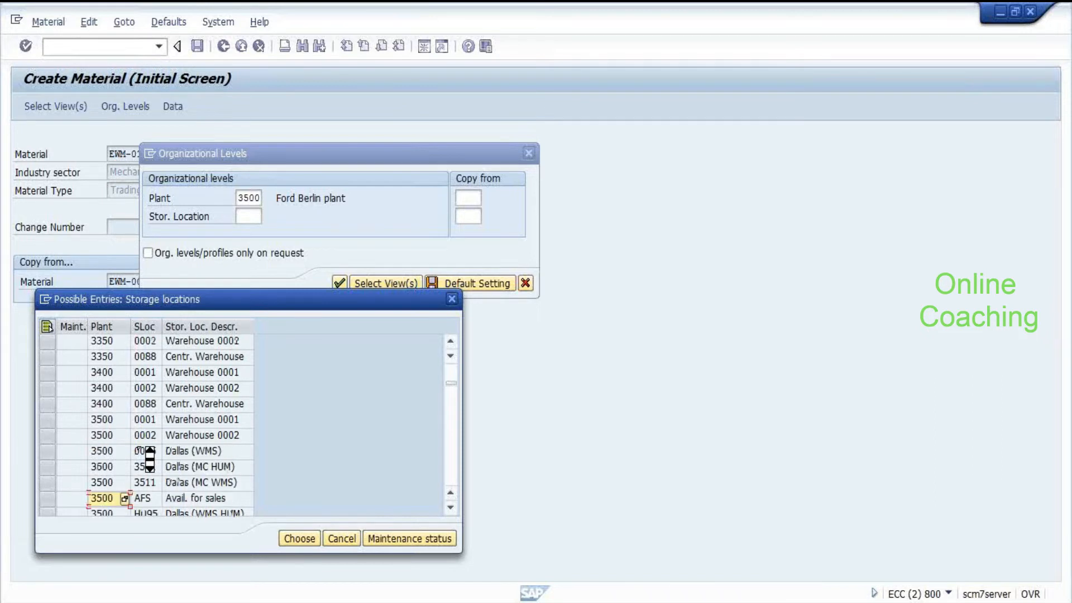
click(118, 457)
scroll(118, 462, down, 1)
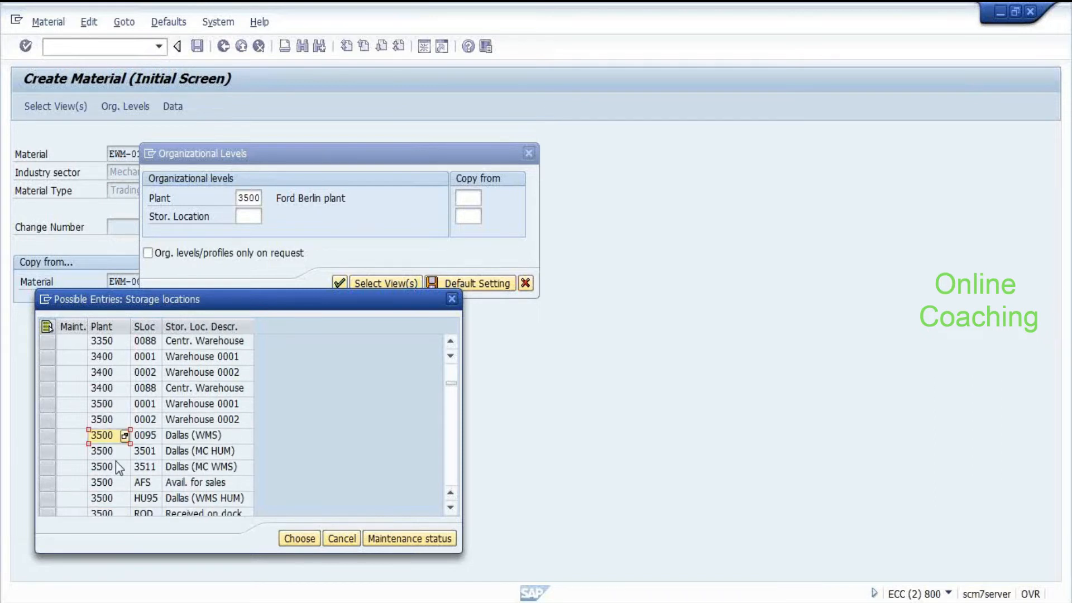
double_click(107, 436)
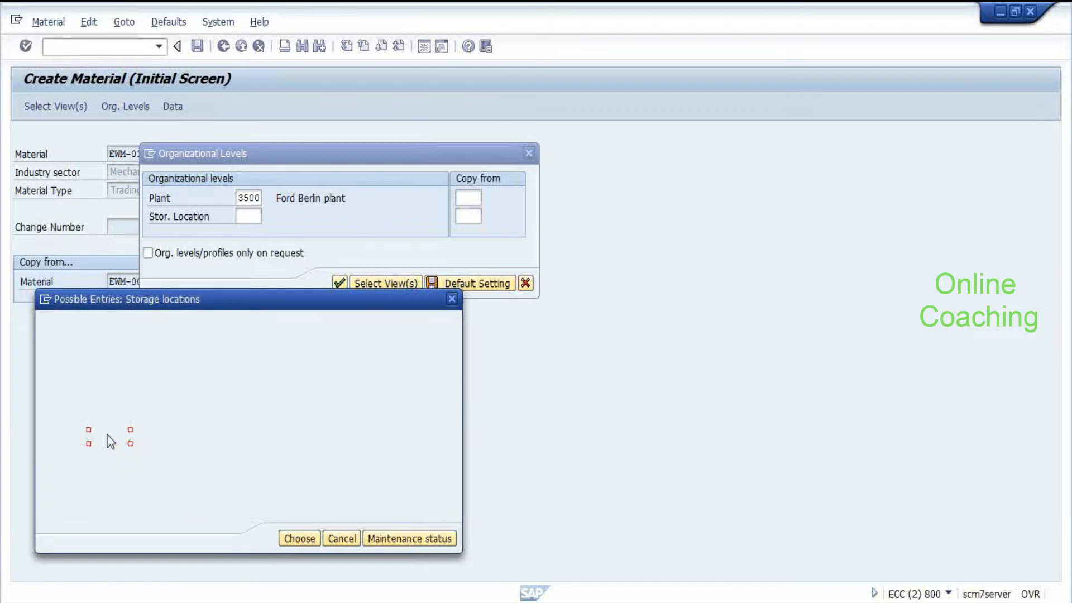
Step: Confirm the organizational levels and step through the plant data and storage views of EWM-010
key(Return)
key(Return)
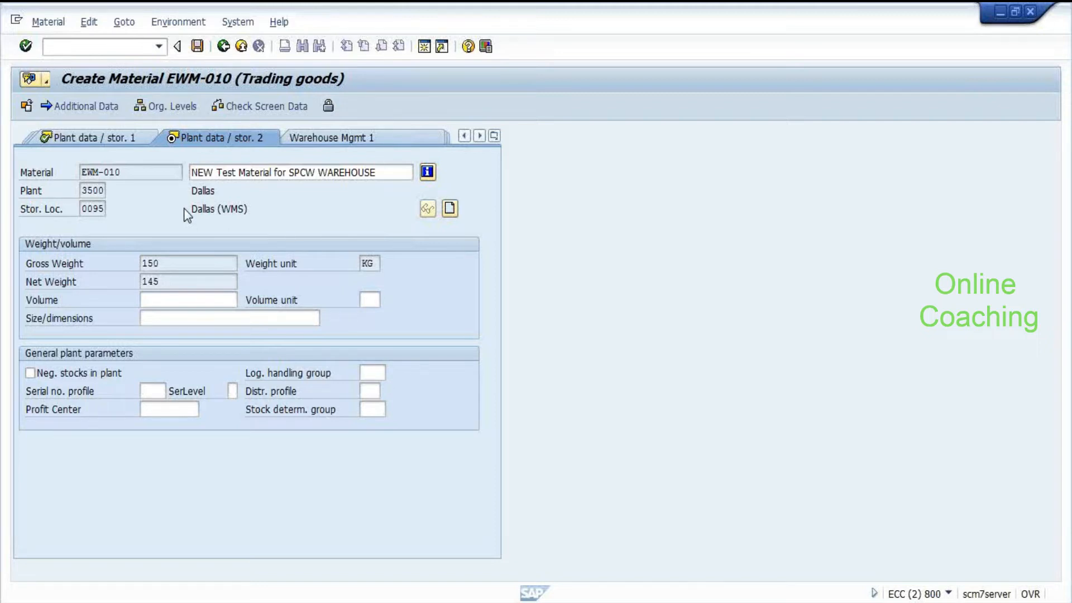
key(Return)
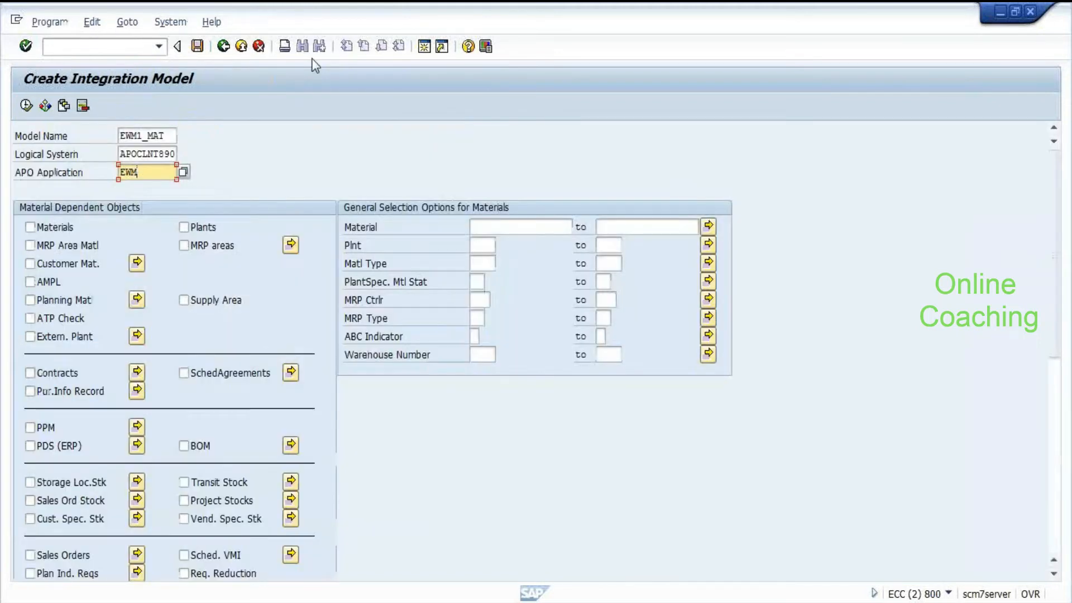
Step: Select Materials and Plants for material EWM-010 and plant 3500 in integration model EWM1_MAT, and execute the selection
click(30, 228)
click(184, 227)
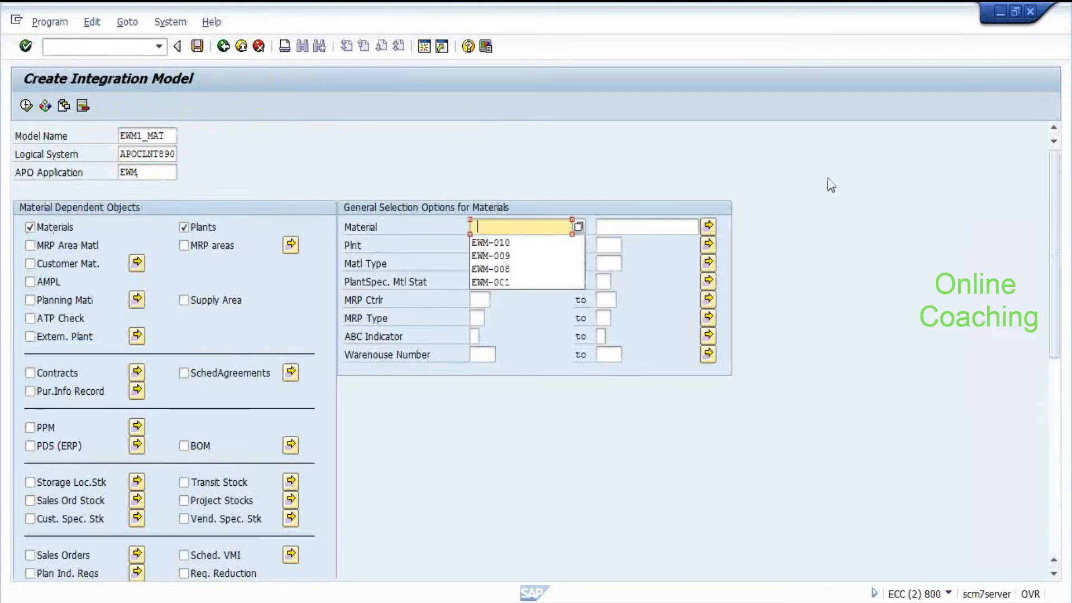
key(Down)
key(Return)
key(Down)
key(space)
key(Down)
key(Down)
key(Return)
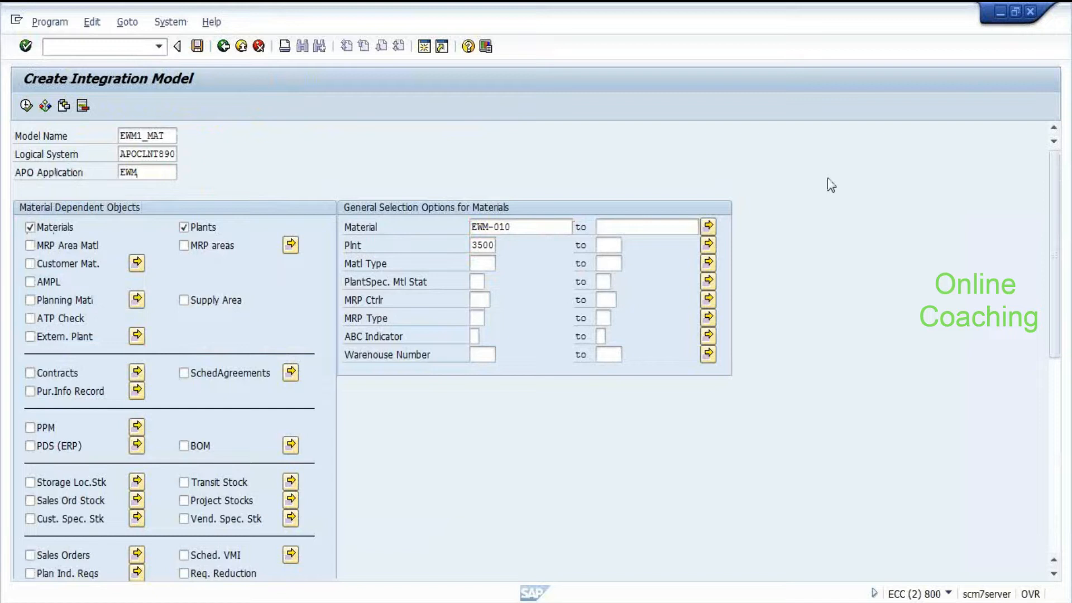
key(F8)
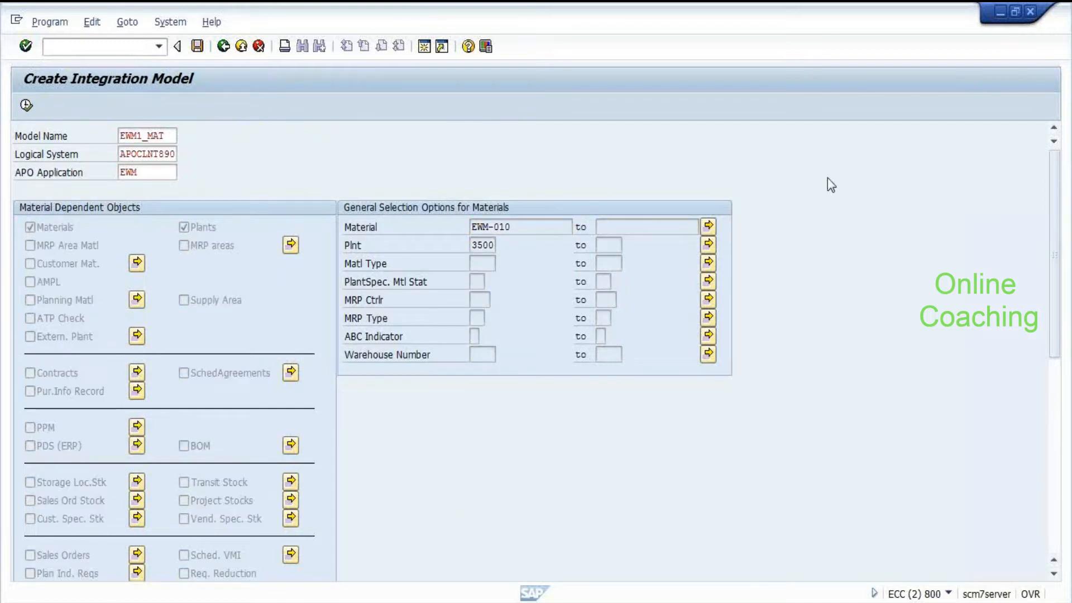
Step: Switch to the integration model activation session and leave the version list of EWM1_MAT
key(alt+Tab)
key(Tab)
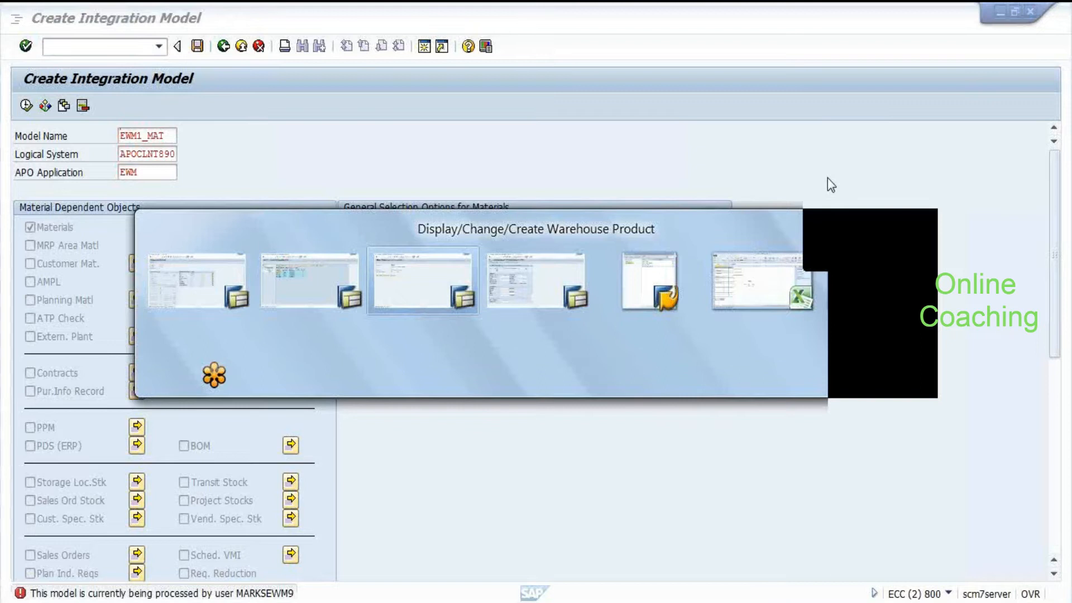
key(alt+shift+Tab)
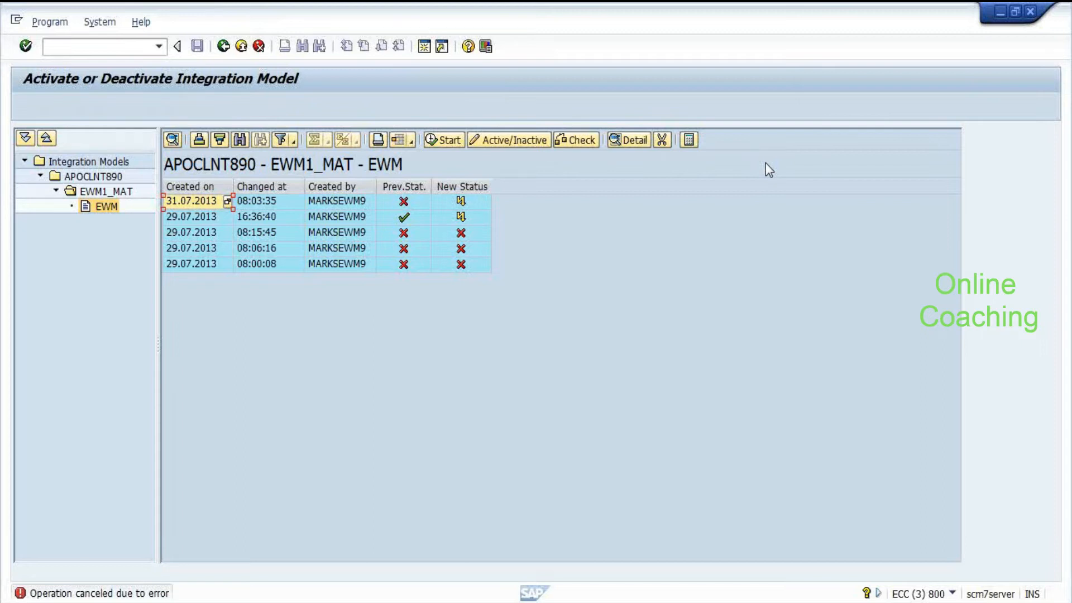
key(F3)
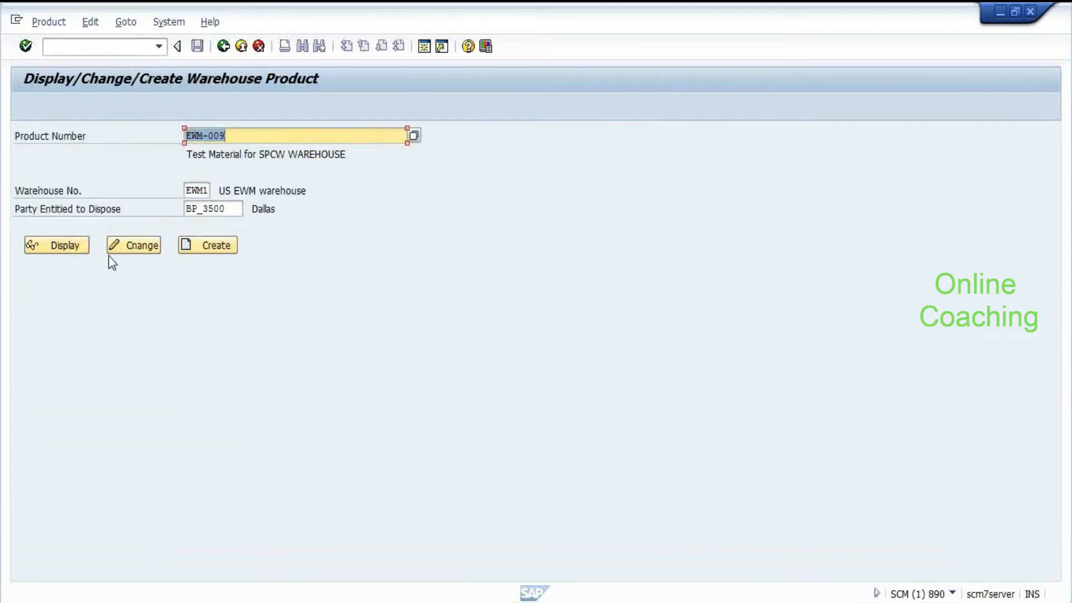
Step: Display warehouse product EWM-009 in warehouse EWM1, and return to the SAP Easy Access screen
click(71, 253)
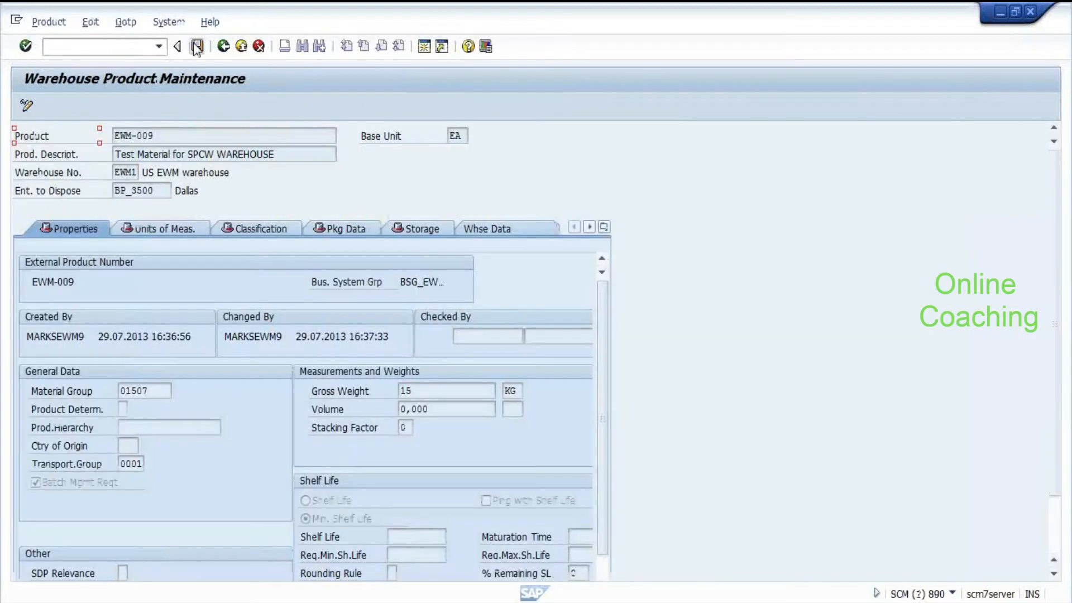
click(224, 46)
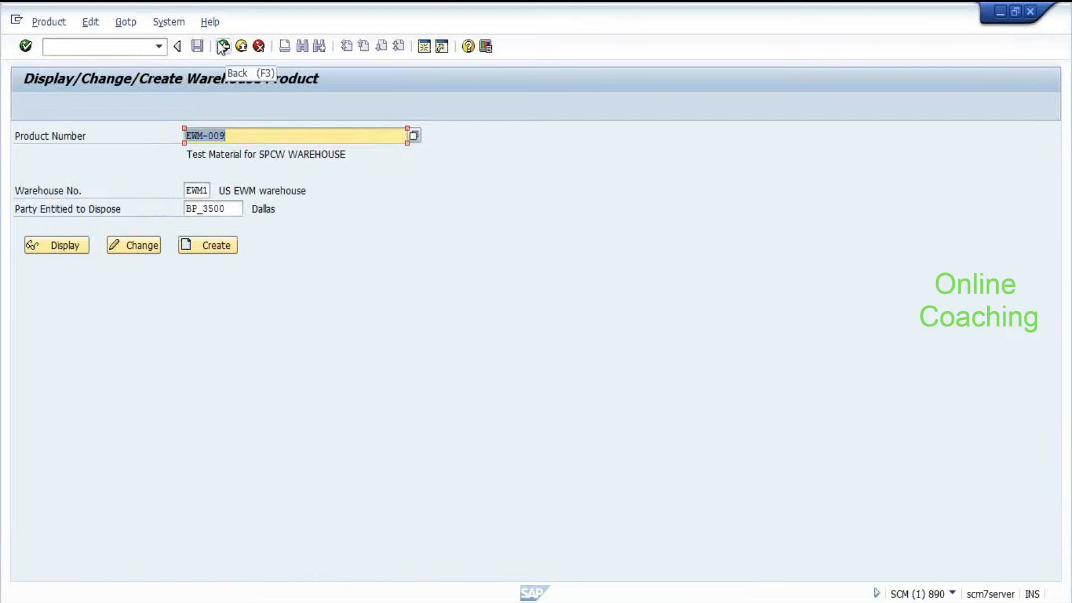
click(223, 46)
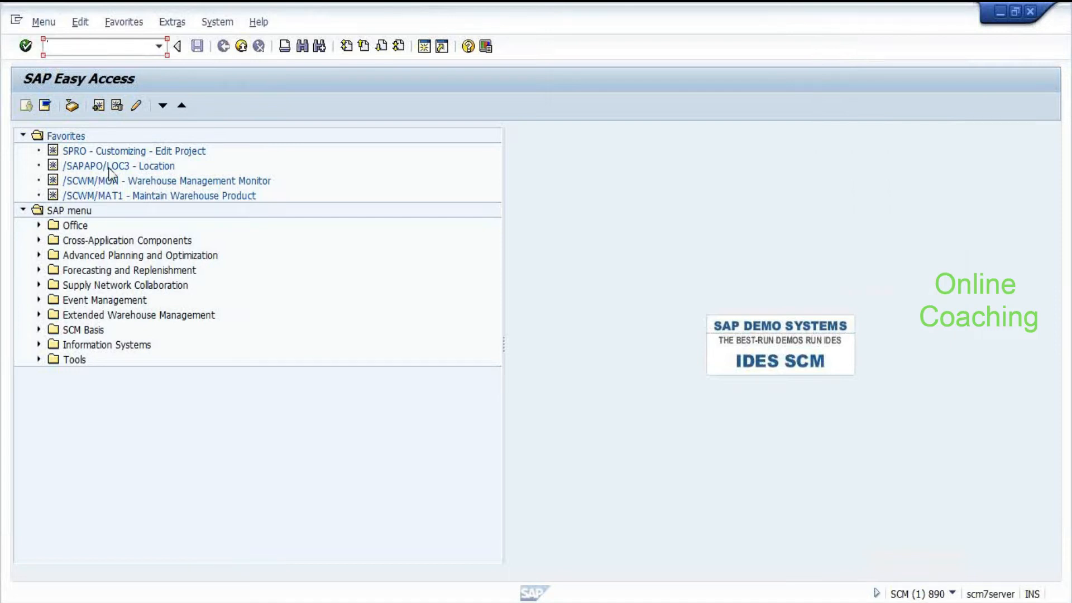
Step: Open location master data (/SAPAPO/LOC3) and display location 3500 with location type 1002
double_click(108, 168)
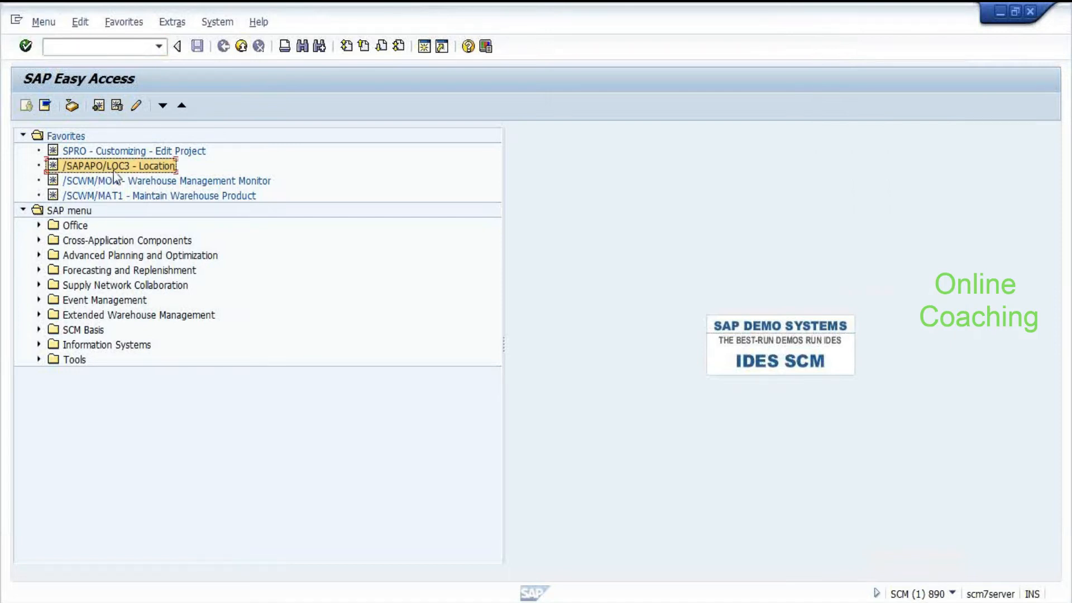
key(Down)
key(Down)
key(Return)
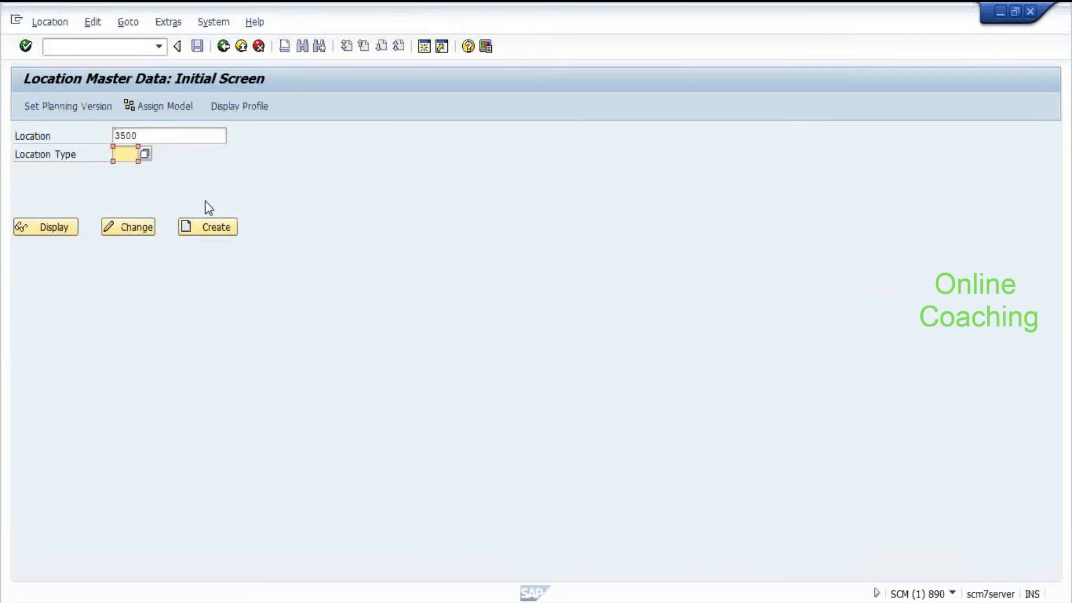
key(Return)
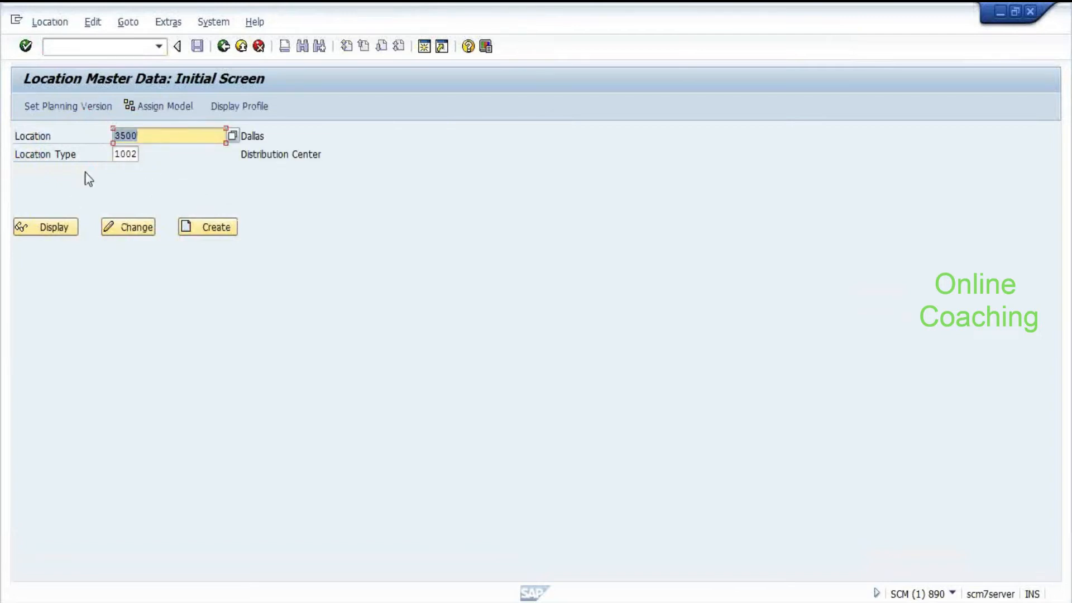
click(64, 231)
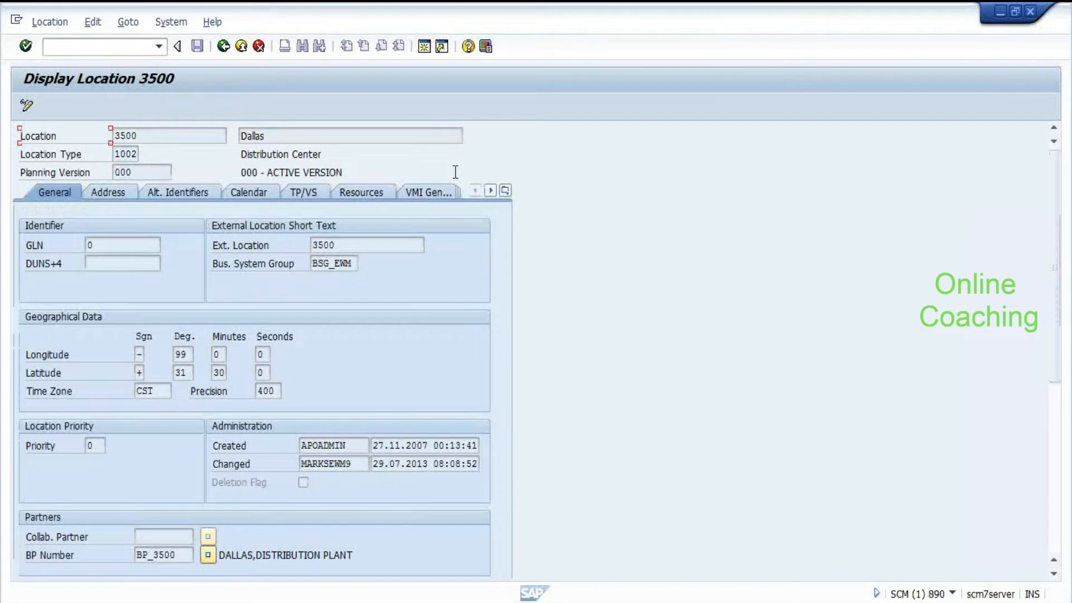
Step: Compare the master data of location 3500 with the blocked outbound queue message in the activation session
key(alt+Tab)
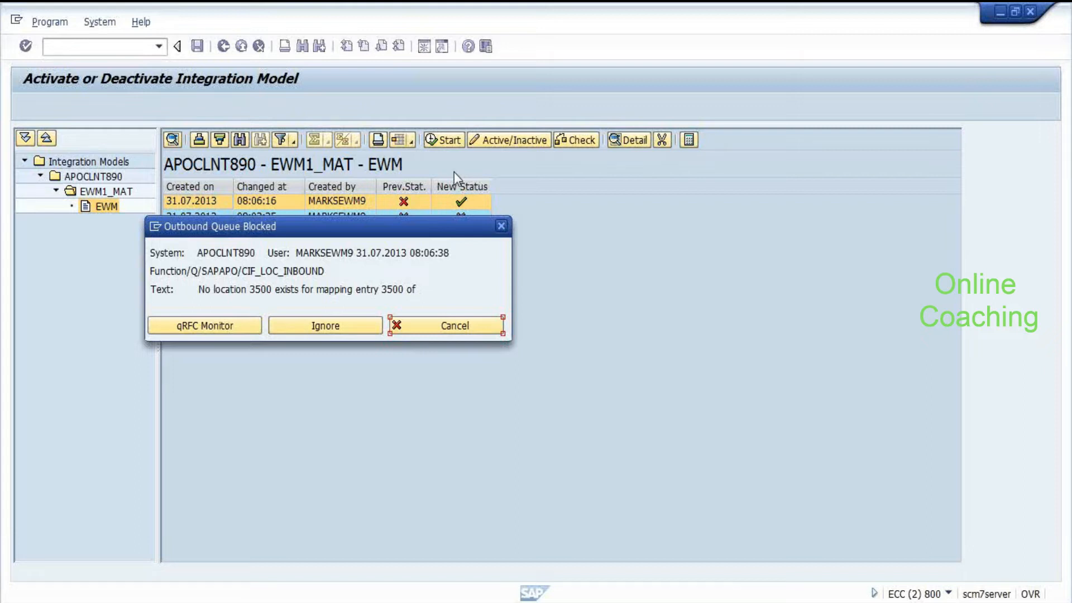
key(alt+Tab)
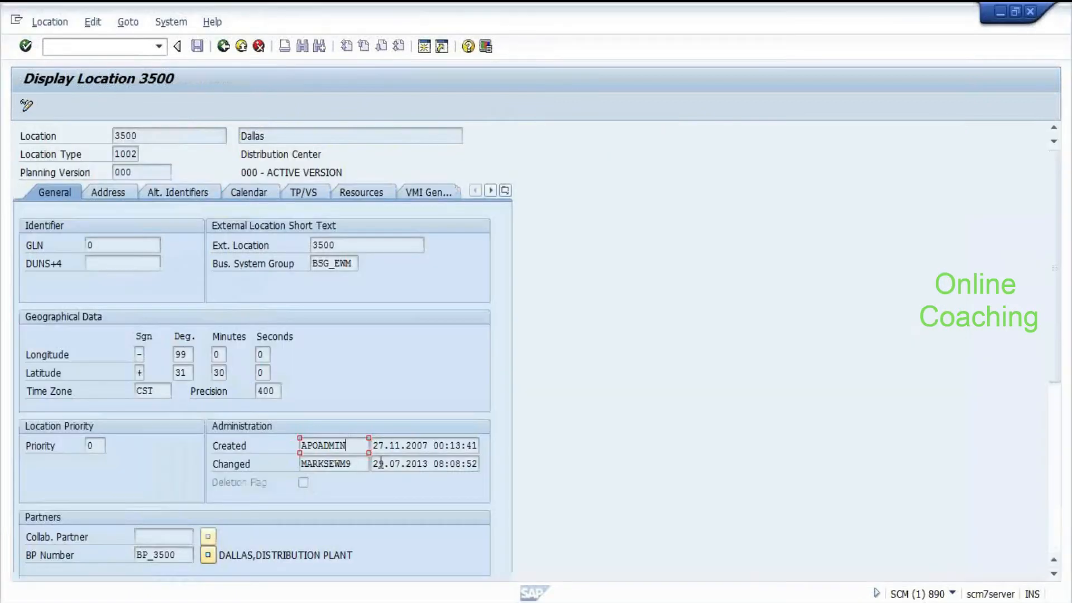
click(364, 188)
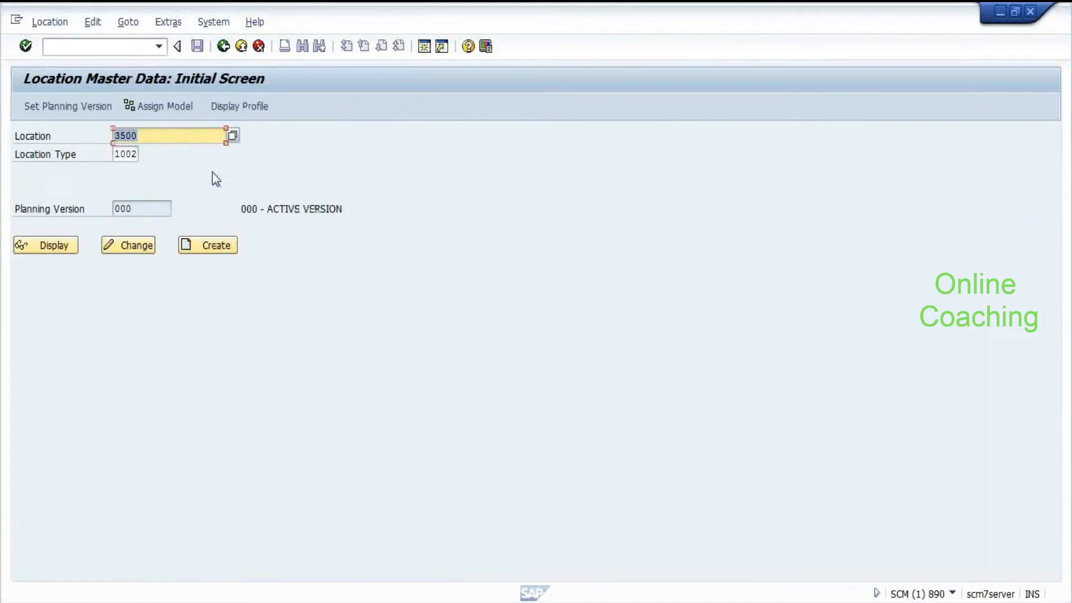
Step: Leave the location master data and open the Maintain Business Partner transaction
click(88, 45)
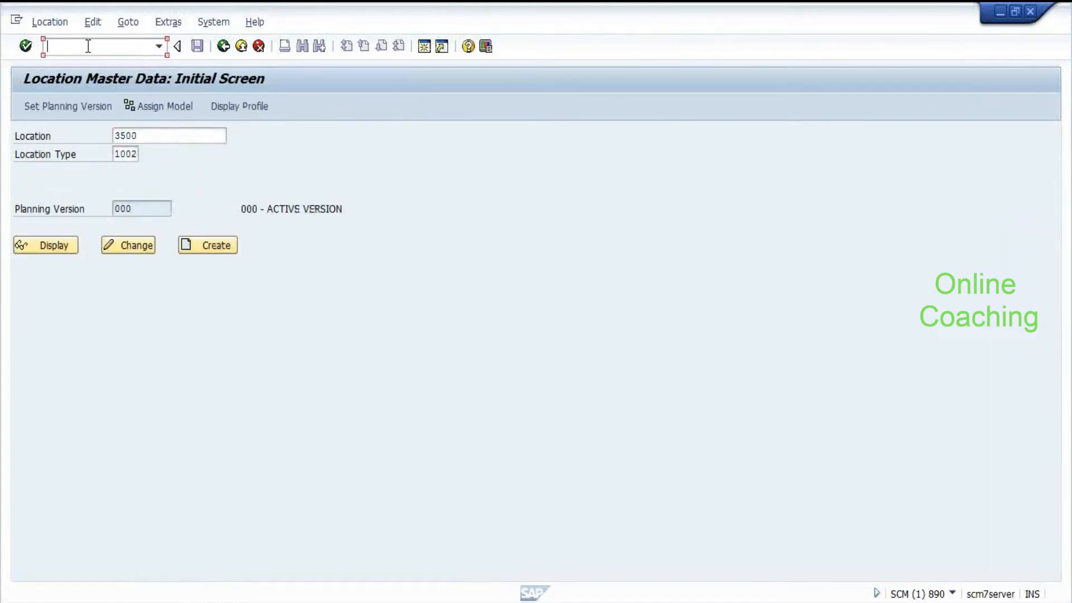
text(/n)
text(spro)
key(Return)
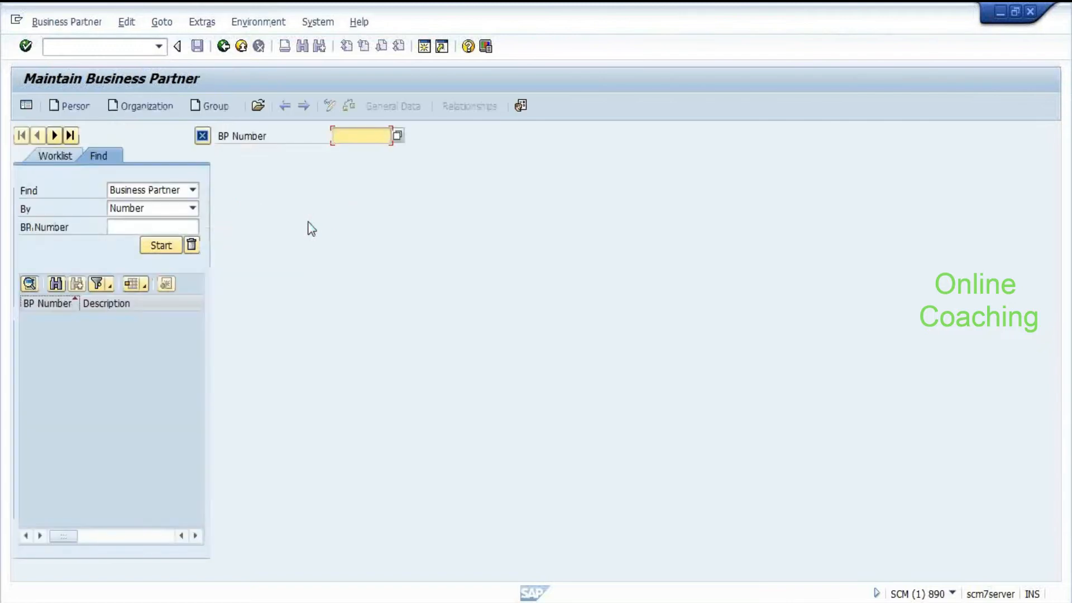
Step: Search for the business partner by number 3500
click(150, 226)
text(3)
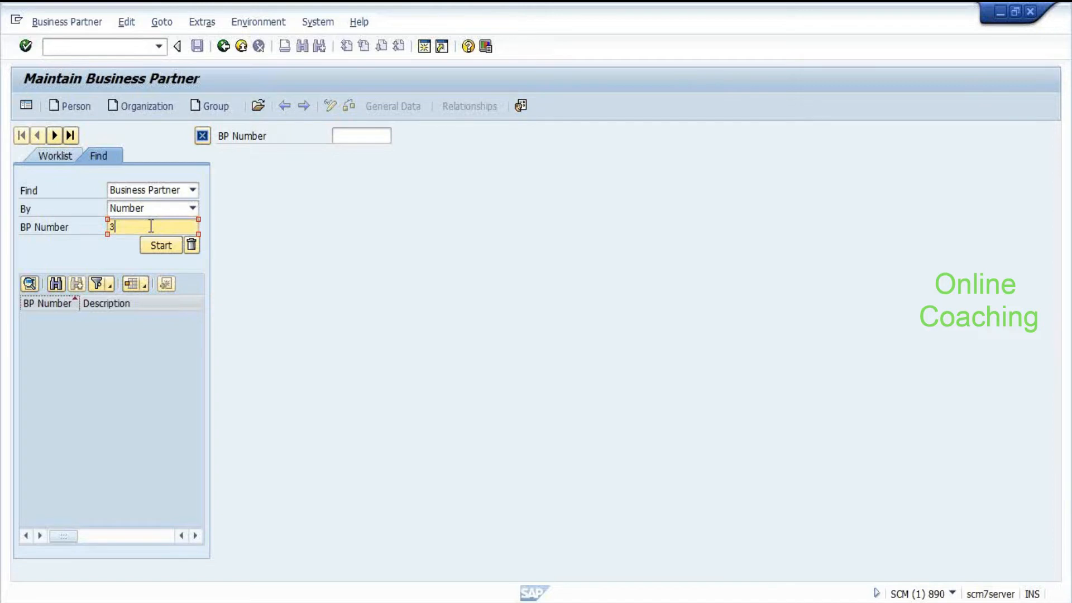
text(5)
key(Return)
Step: Search for the business partner by number BP_3500
click(176, 225)
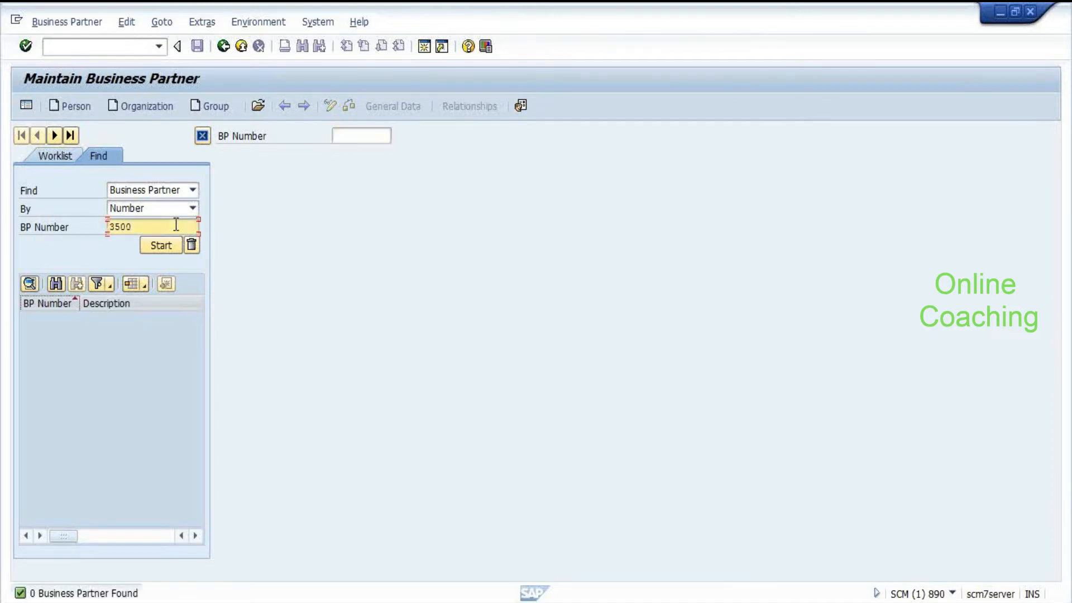
key(BackSpace)
key(BackSpace)
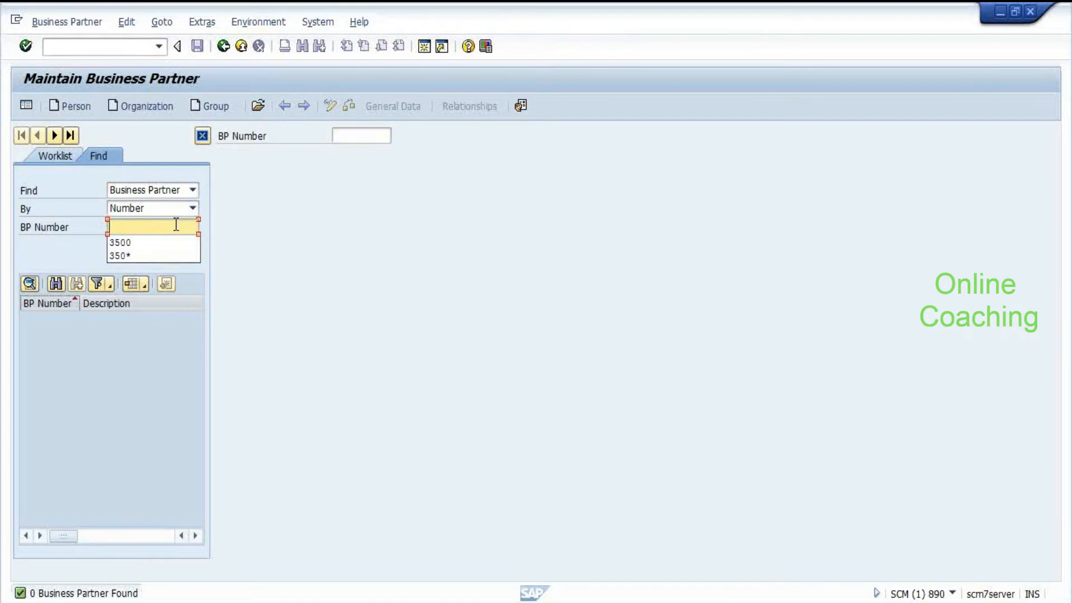
text(b)
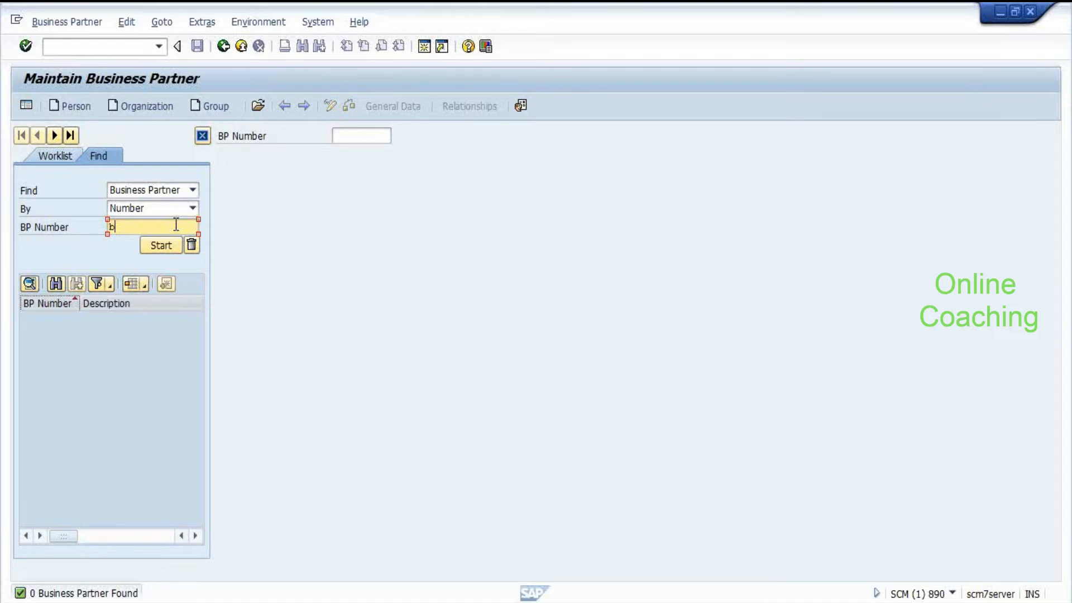
text(p_)
text(3500)
key(Return)
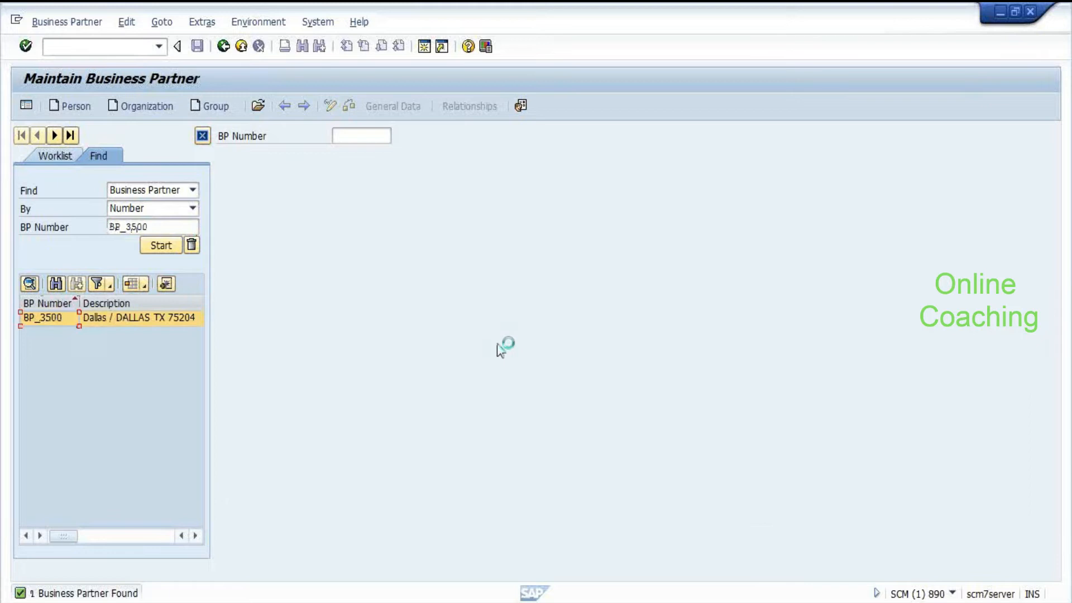
Step: Check the identification numbers of business partner BP_3500, including its ID type, plant number and responsible institution, and leave the record
scroll(800, 366, down, 5)
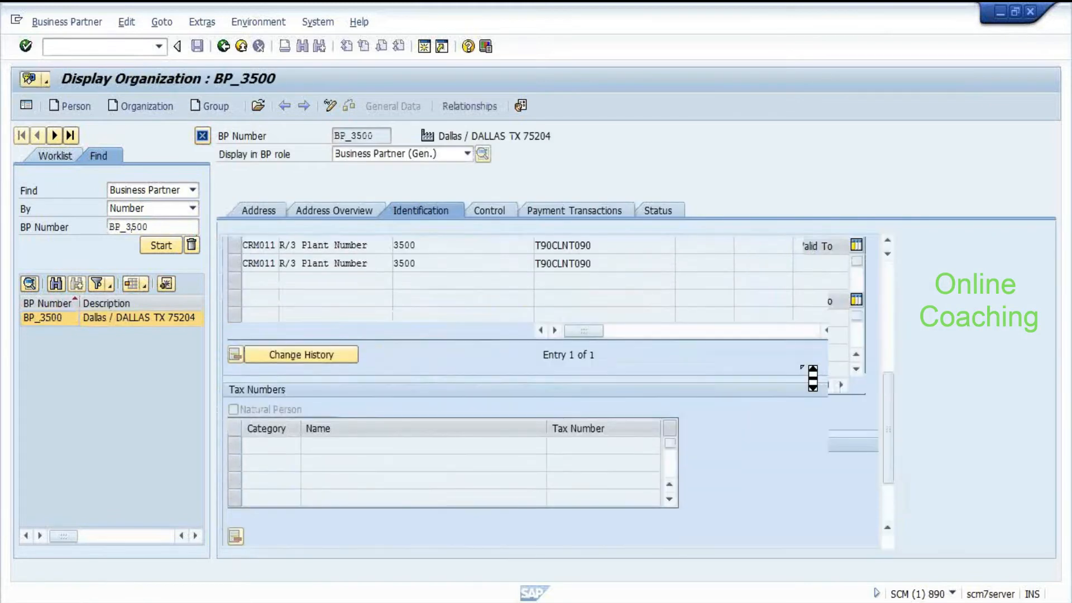
scroll(699, 383, up, 2)
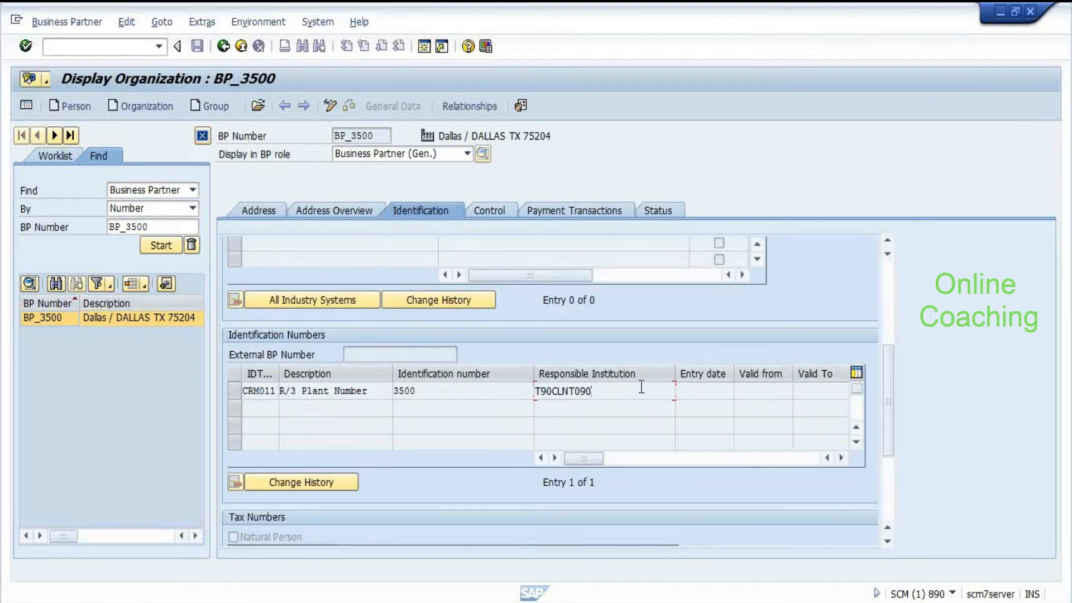
click(452, 389)
click(262, 390)
click(224, 48)
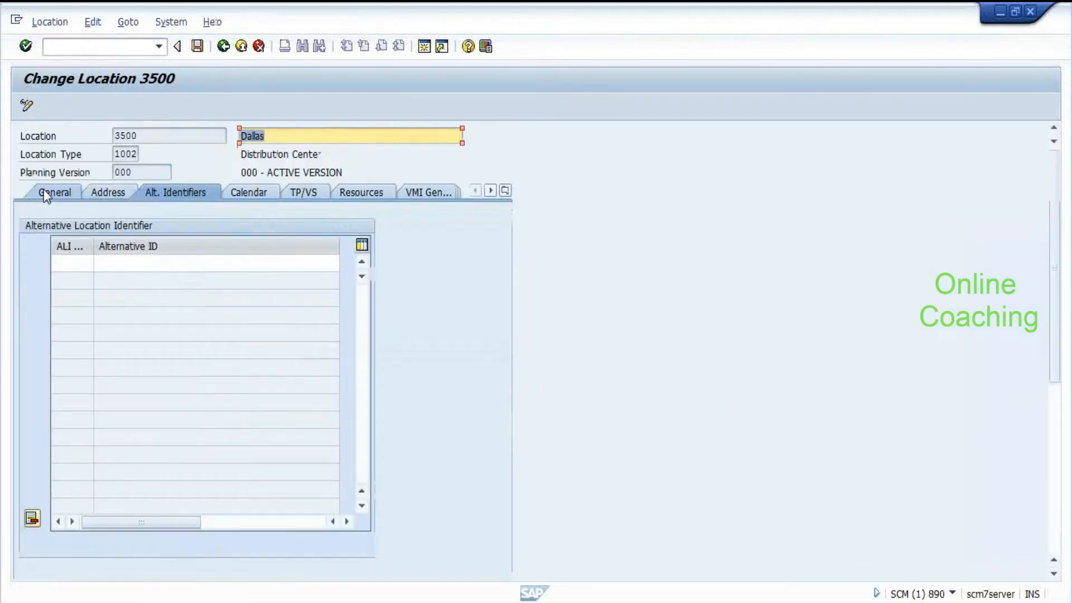
Step: Review the general data of location 3500 and save the location
click(45, 190)
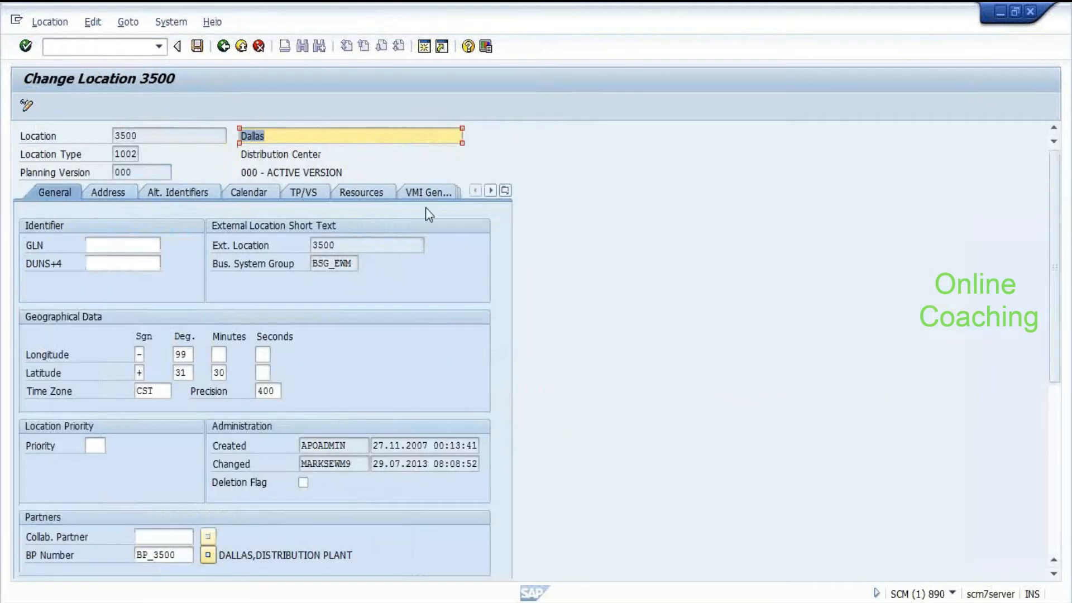
click(198, 46)
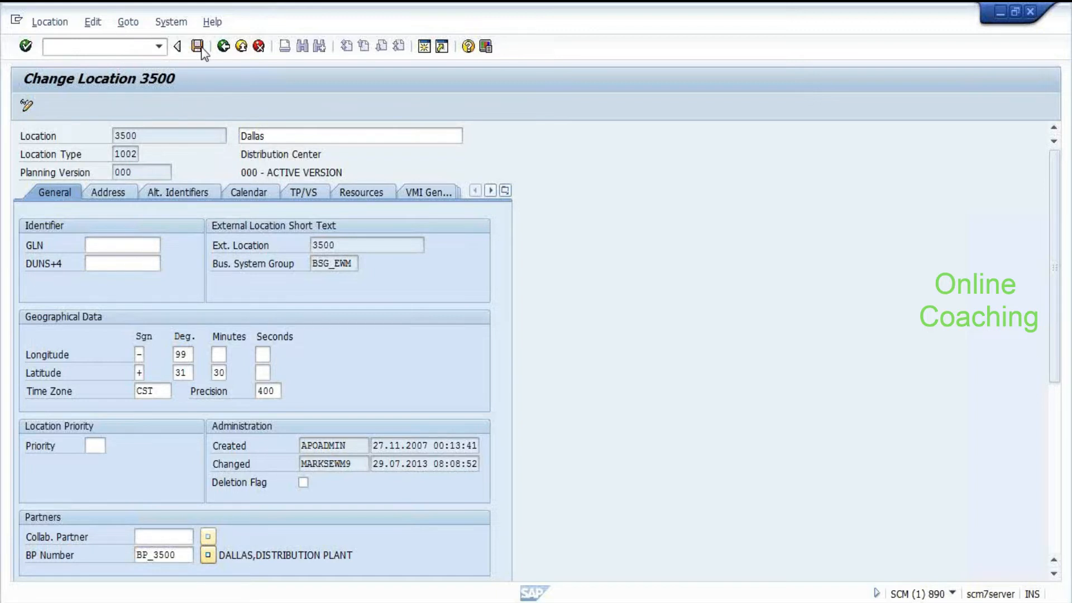
click(198, 47)
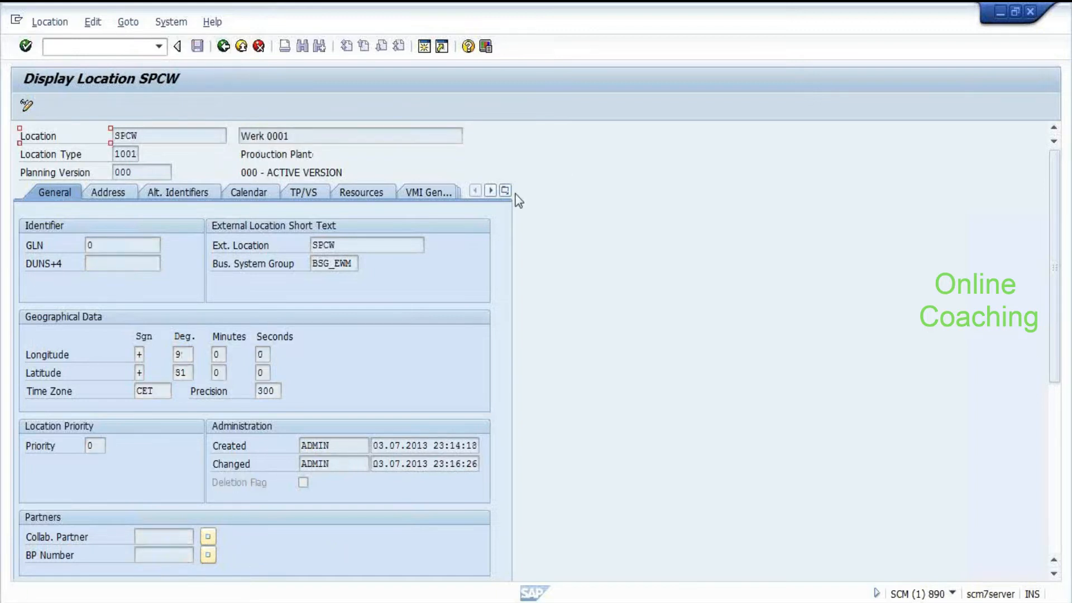
Step: Examine the general and address data of location SPCW in both display and change mode
click(506, 191)
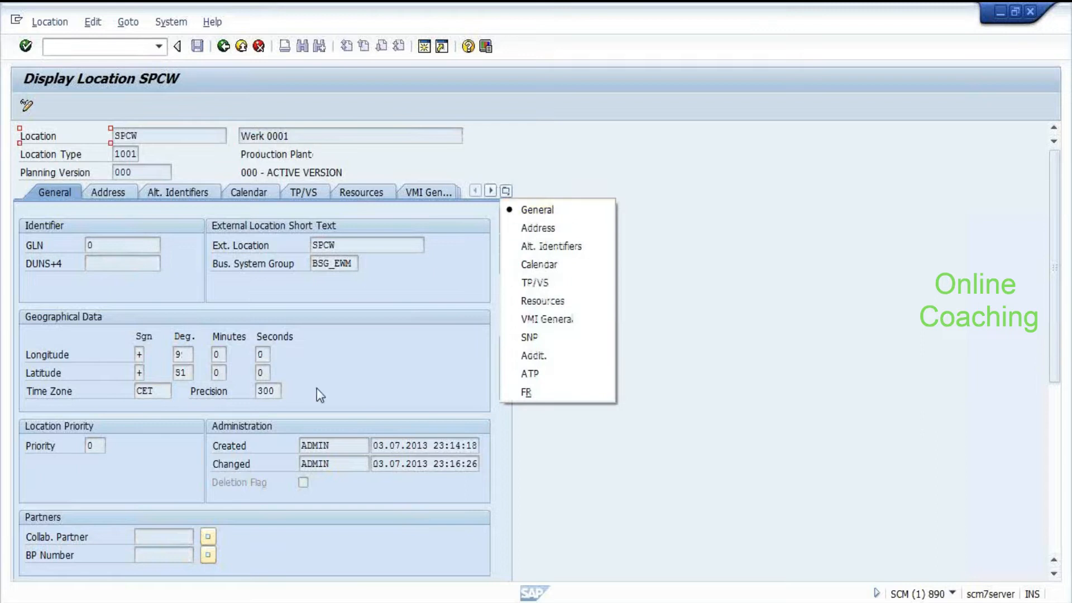
click(217, 373)
scroll(471, 289, down, 1)
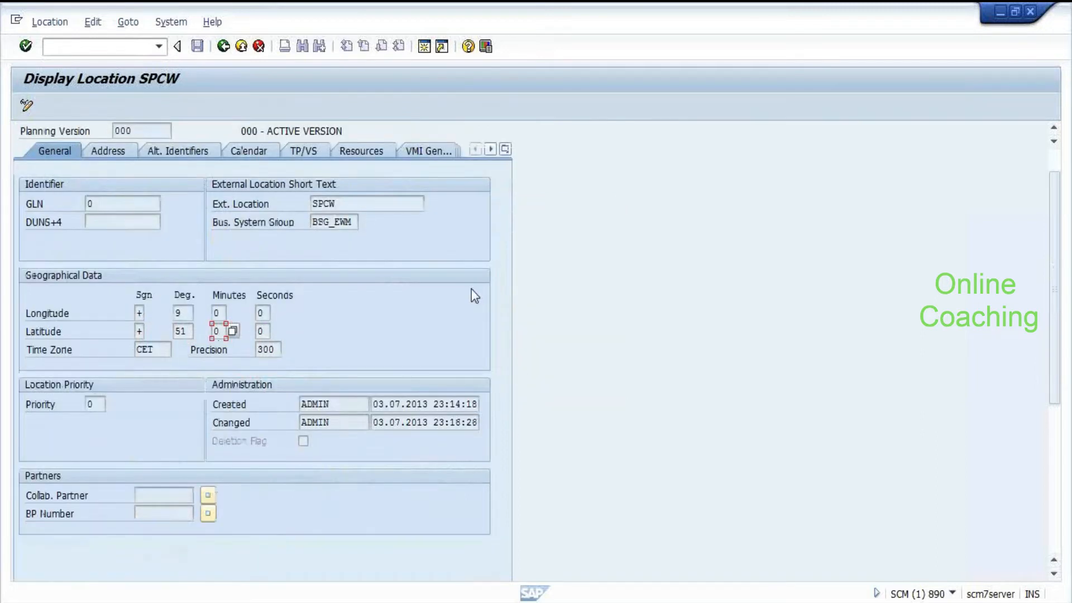
scroll(475, 296, up, 1)
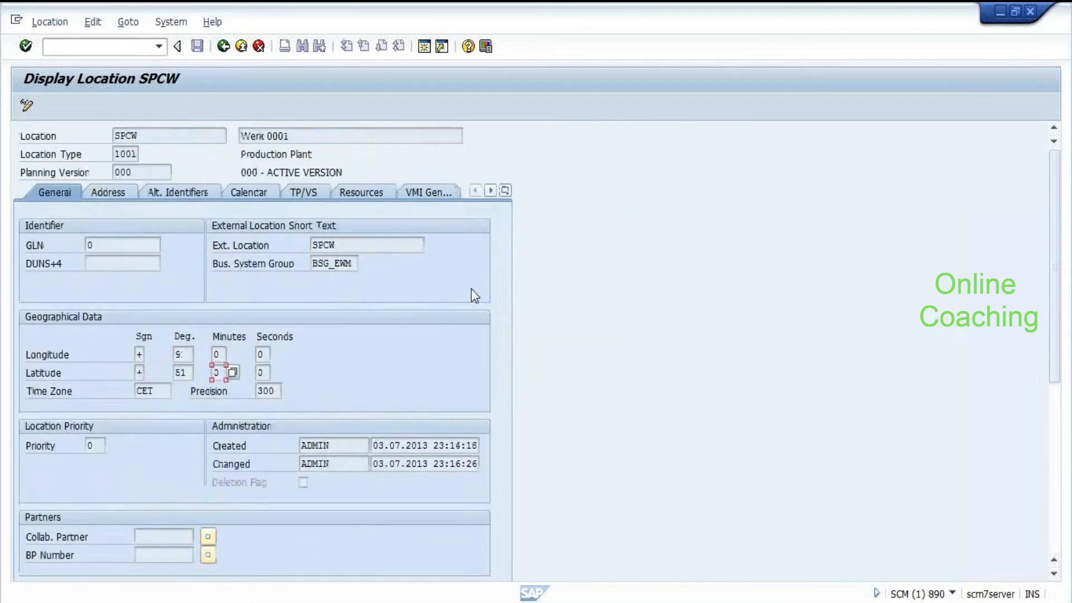
click(26, 108)
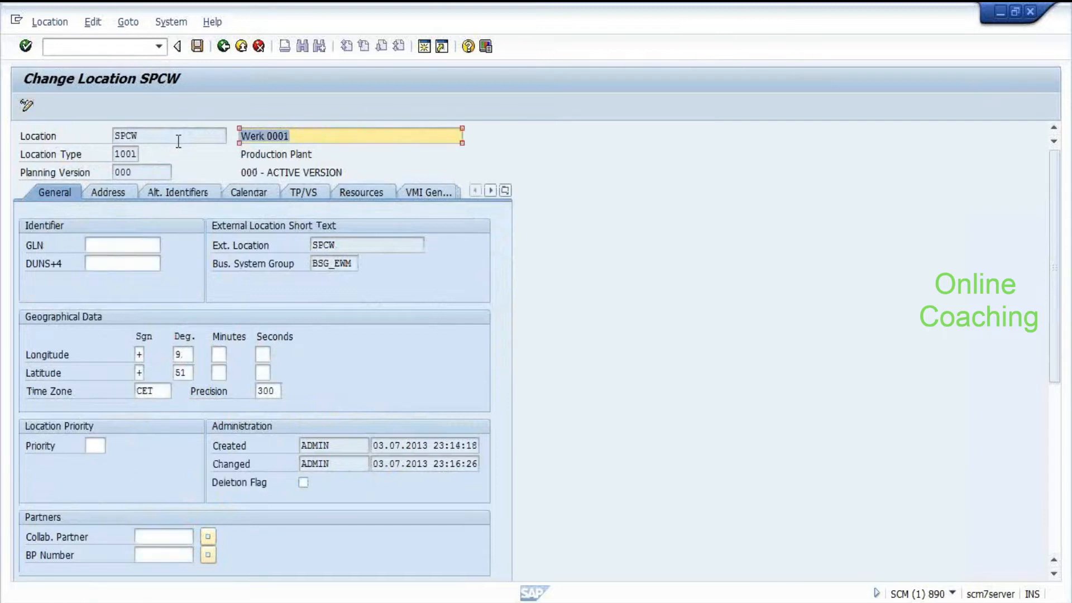
click(198, 47)
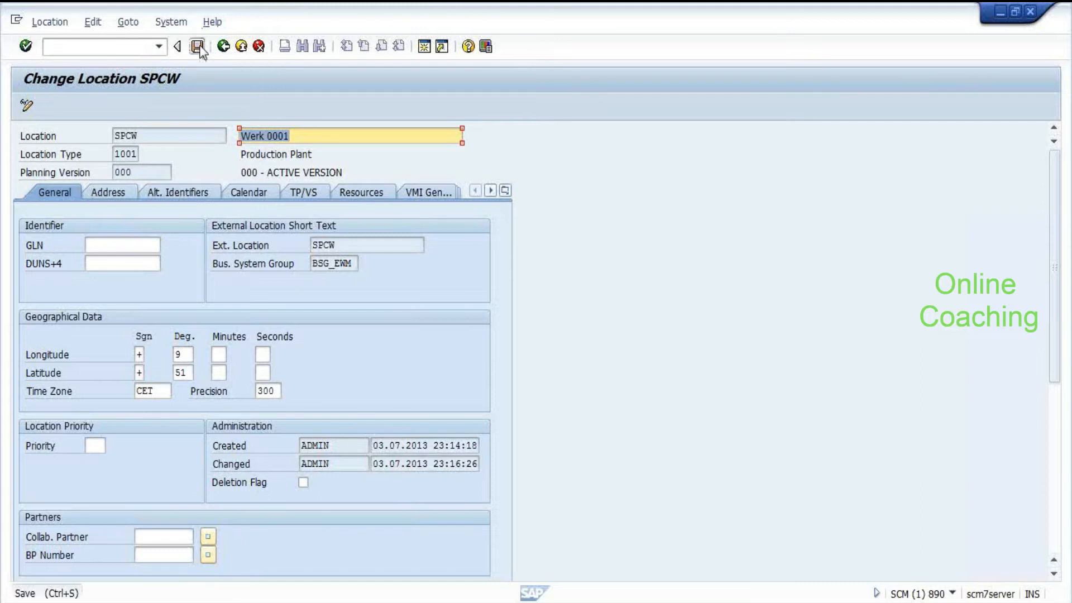
click(223, 46)
click(62, 245)
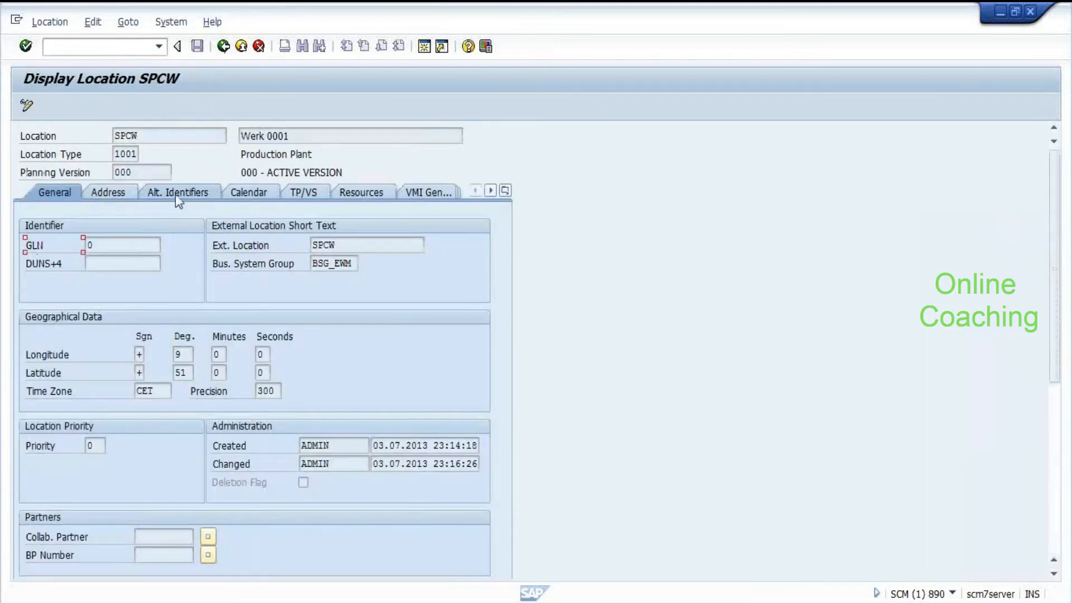
click(127, 193)
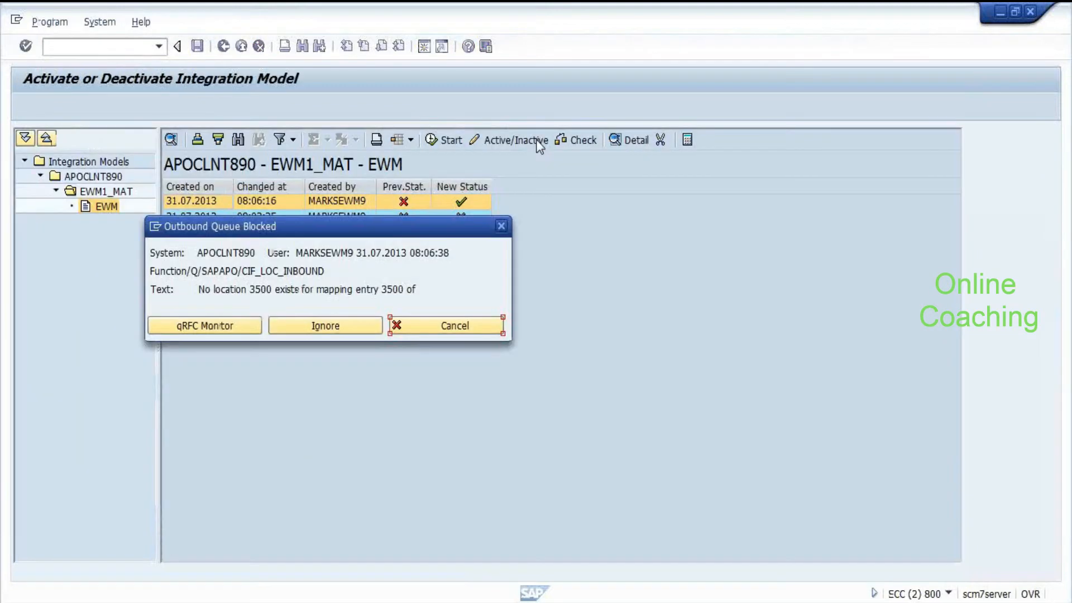
Step: Cancel the blocked outbound queue message for model EWM1_MAT and leave the change screen of material EWM-009
click(430, 321)
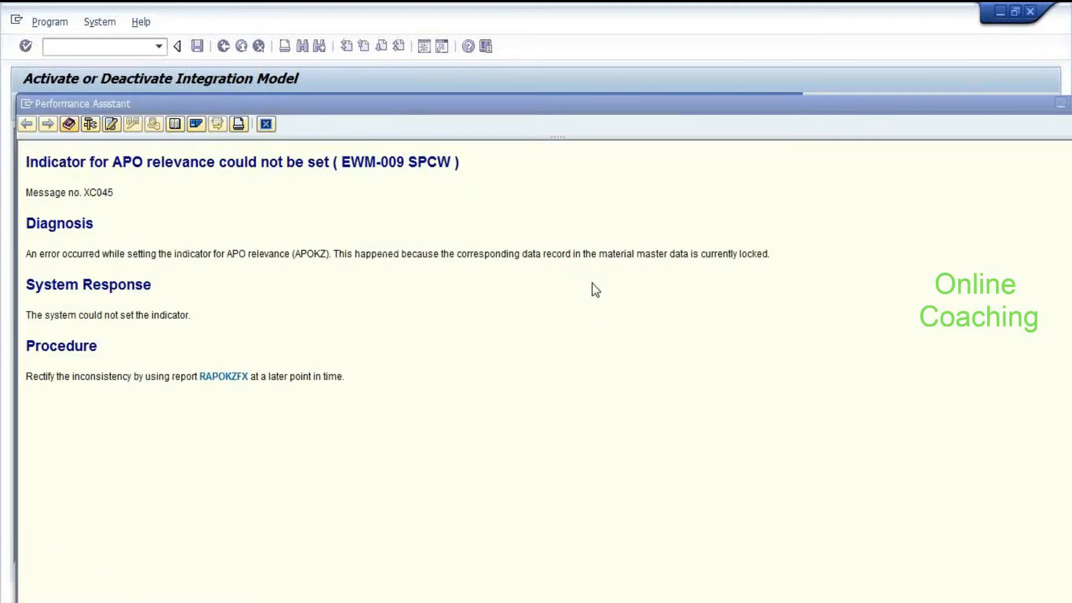
key(alt+Tab)
click(568, 296)
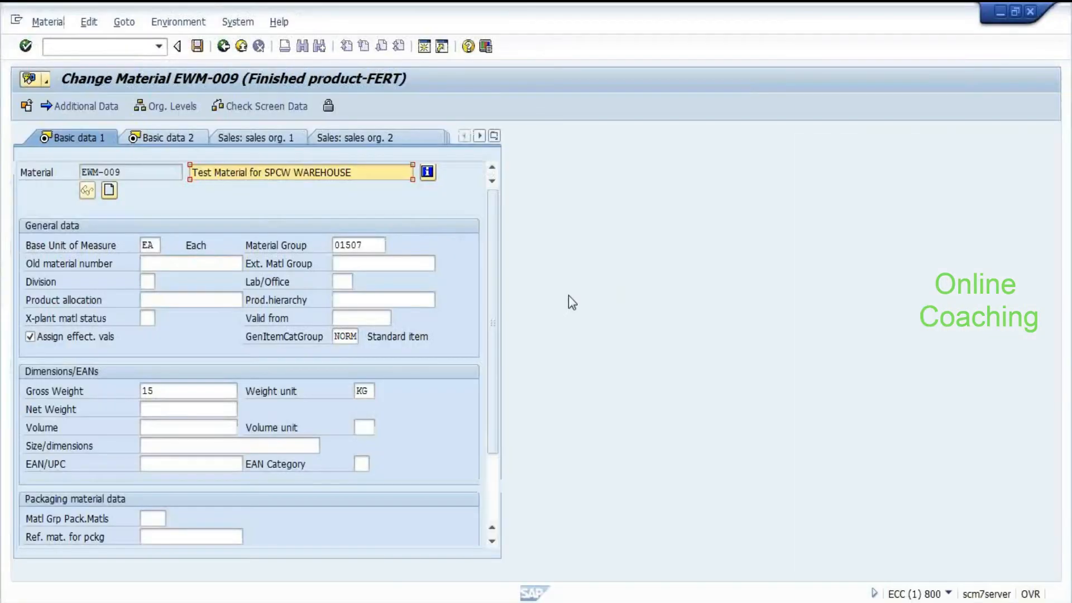
click(224, 47)
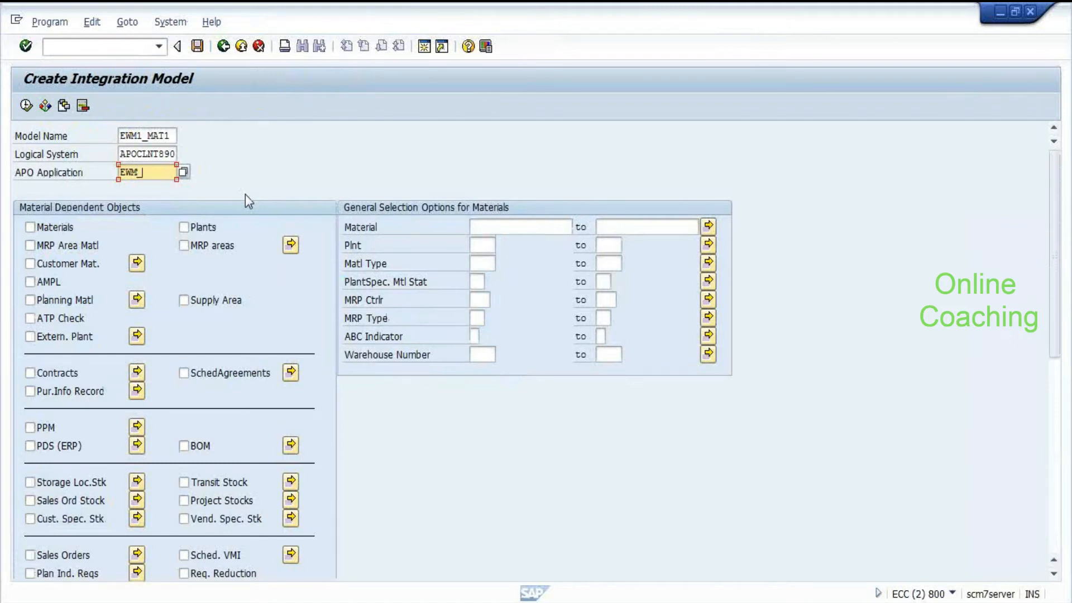
Step: Complete the APO application of integration model EWM1_MAT1 as EWM_MAT and include materials and plants
text(mat)
key(Return)
click(30, 227)
click(192, 226)
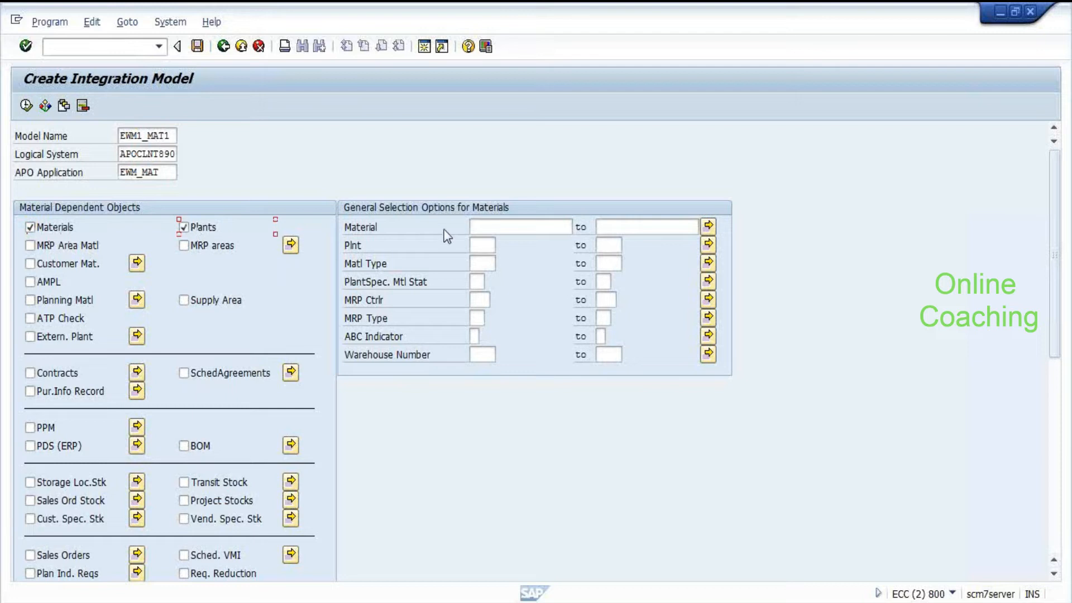
Step: Restrict the integration model to material EWM-010 in plant 3500 and execute the selection
click(519, 227)
key(Down)
key(Tab)
text(3500)
key(Return)
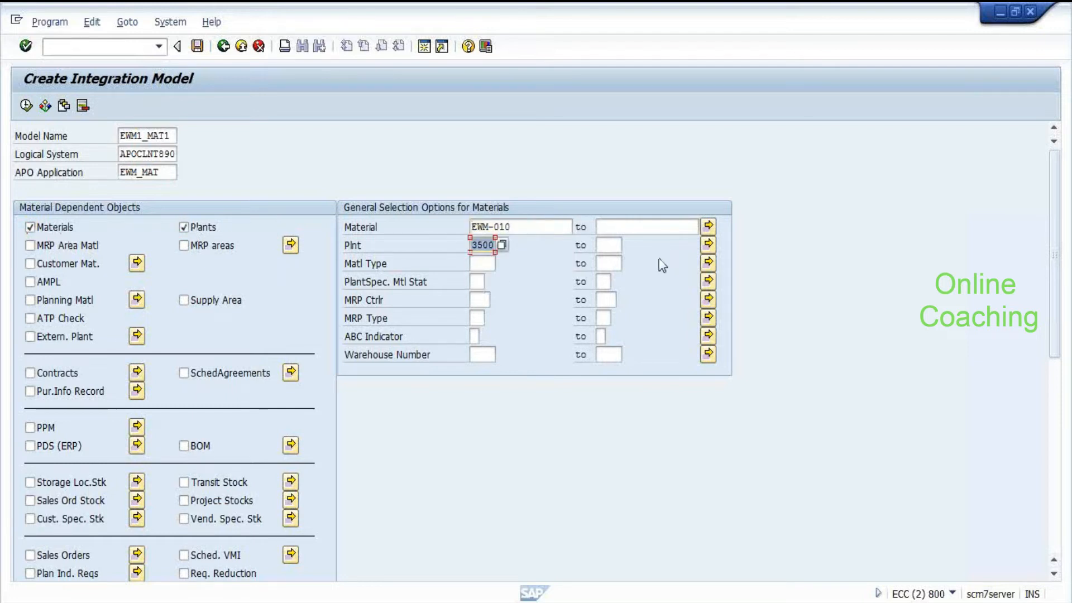
click(28, 106)
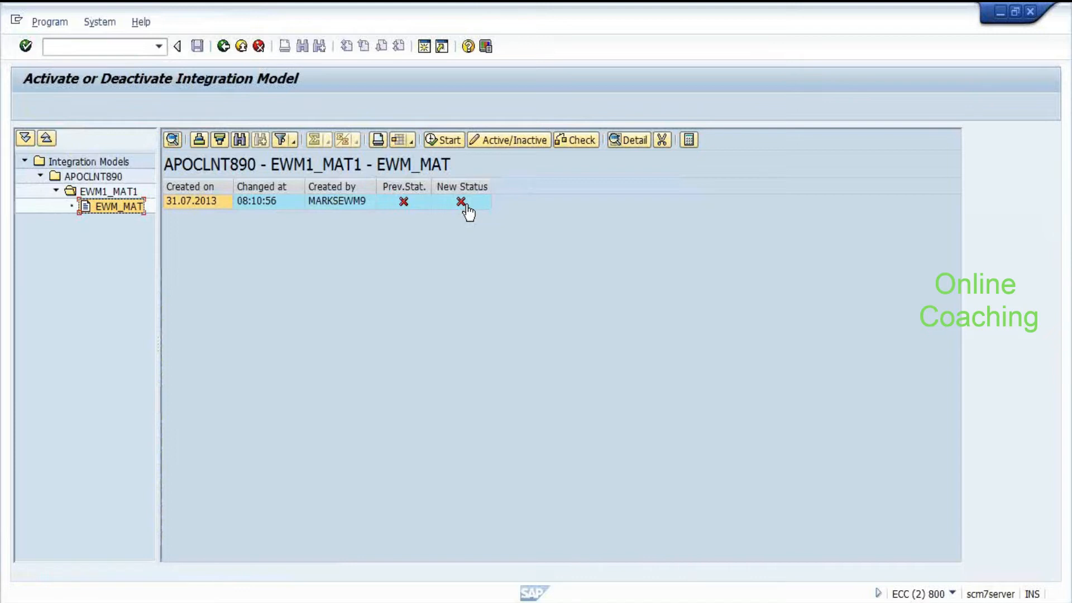
Step: Set integration model EWM1_MAT1 with application EWM_MAT to active, start the transfer and ignore the blocked outbound queue for SPCW
click(465, 205)
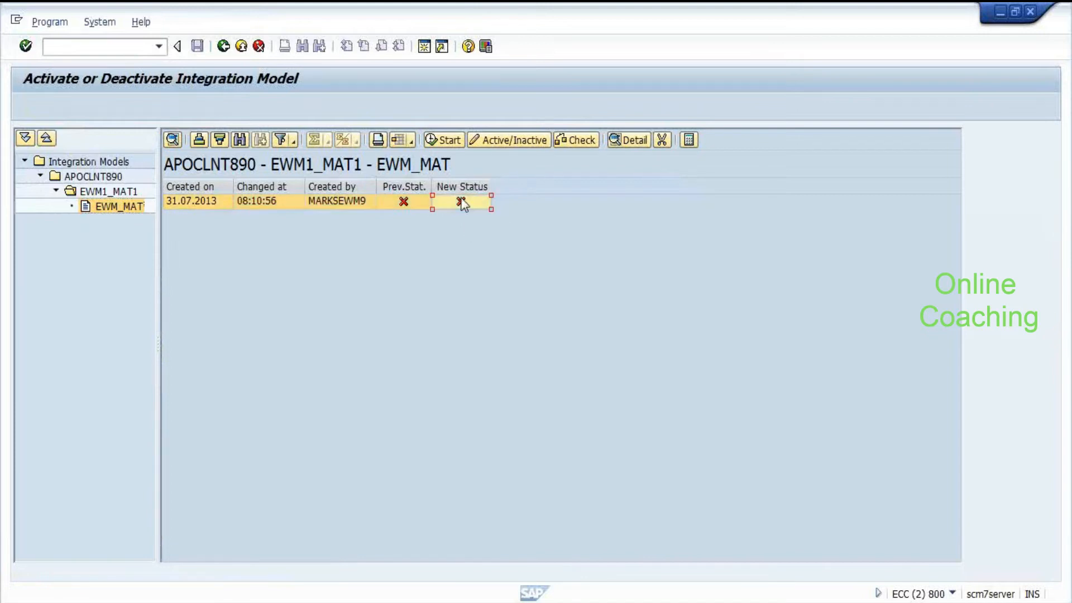
click(201, 207)
click(458, 140)
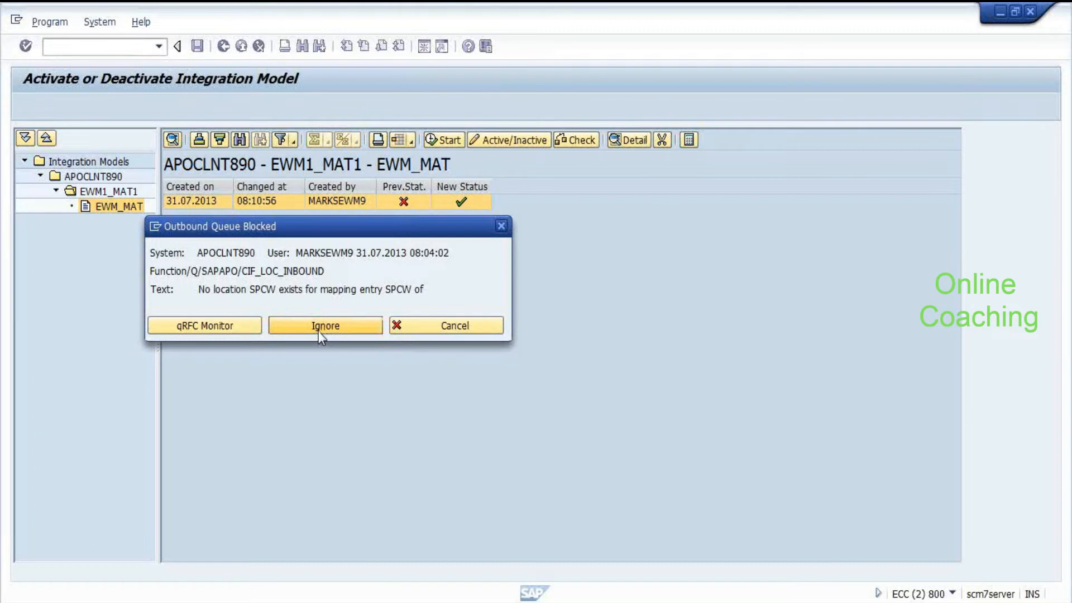
click(318, 331)
Step: Read the long text of the activation message for material EWM-009, close the messages and return to the integration model selection
drag(342, 378, 63, 160)
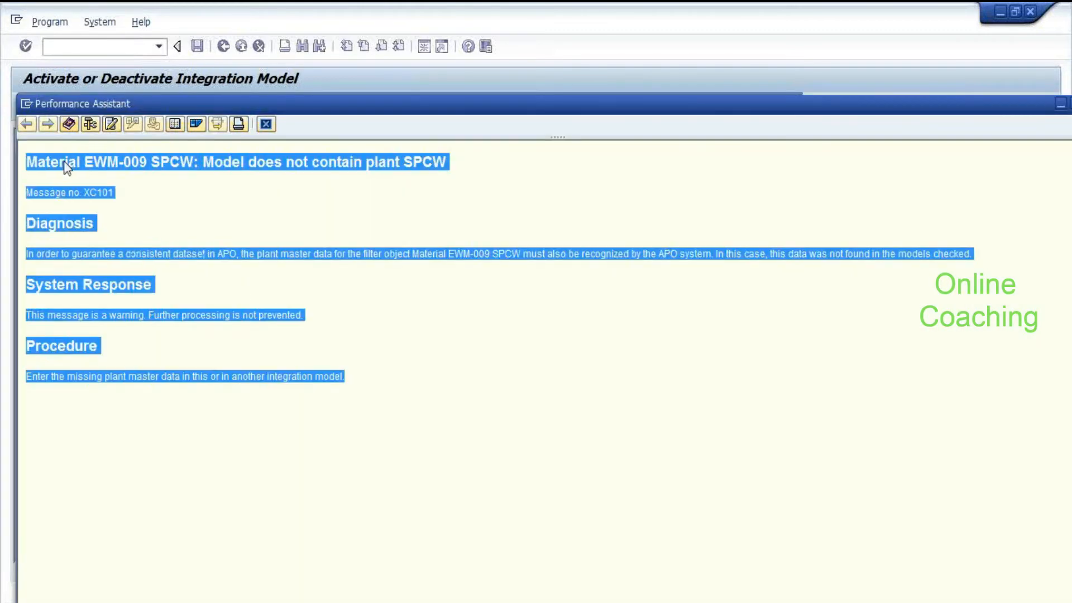
click(445, 282)
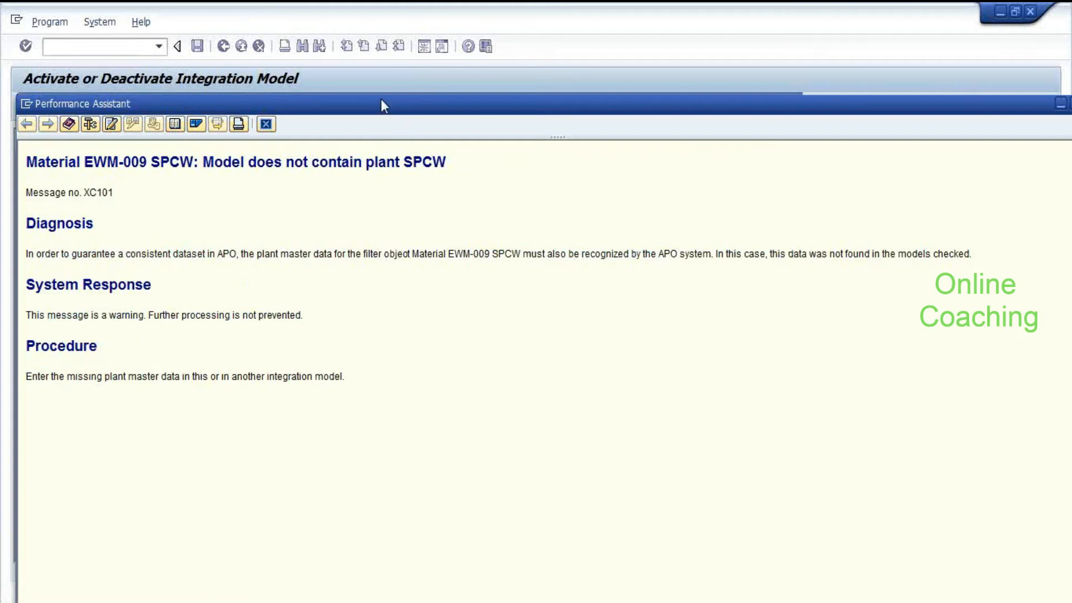
click(266, 124)
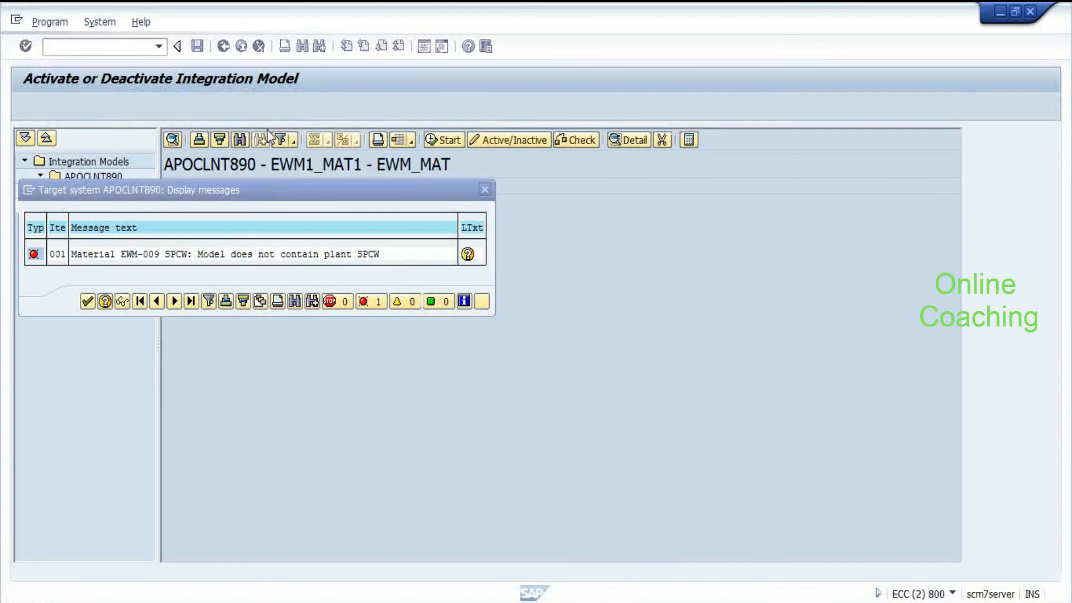
key(Return)
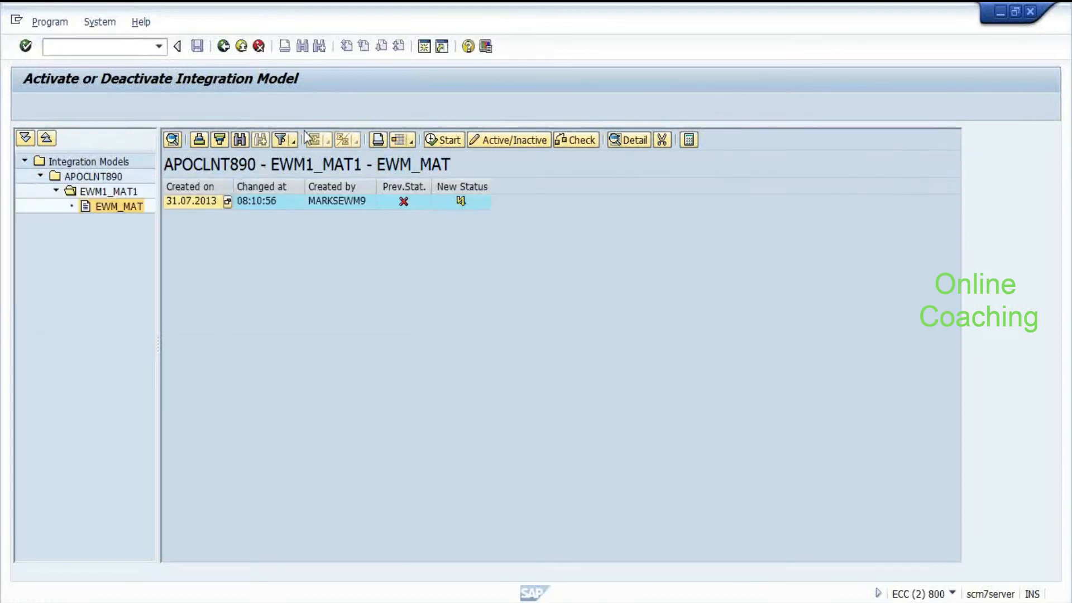
click(225, 46)
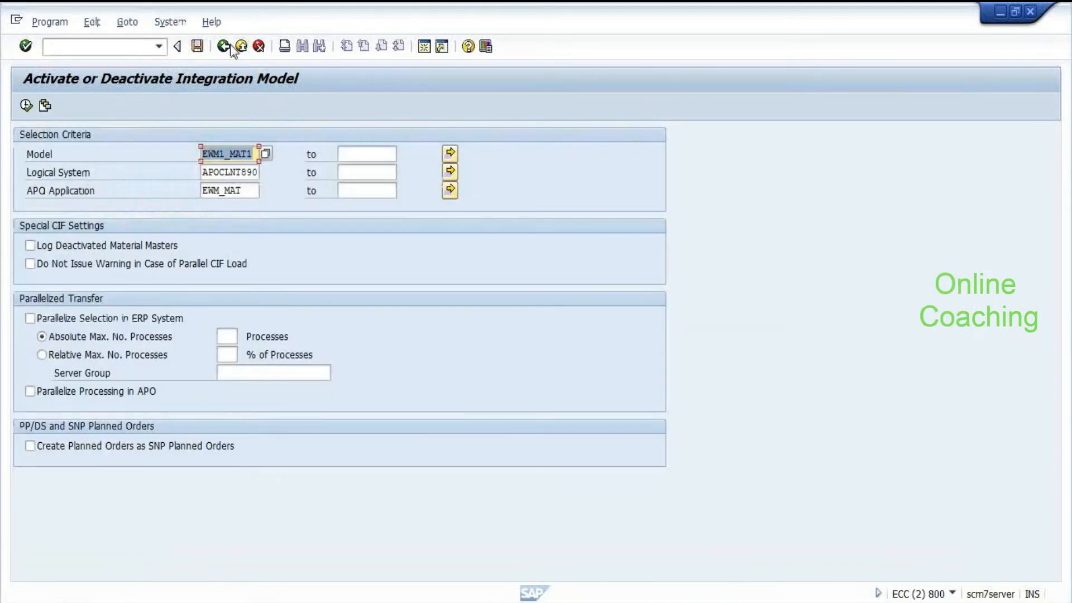
Step: Leave the current transaction and start transaction CFM2
click(125, 47)
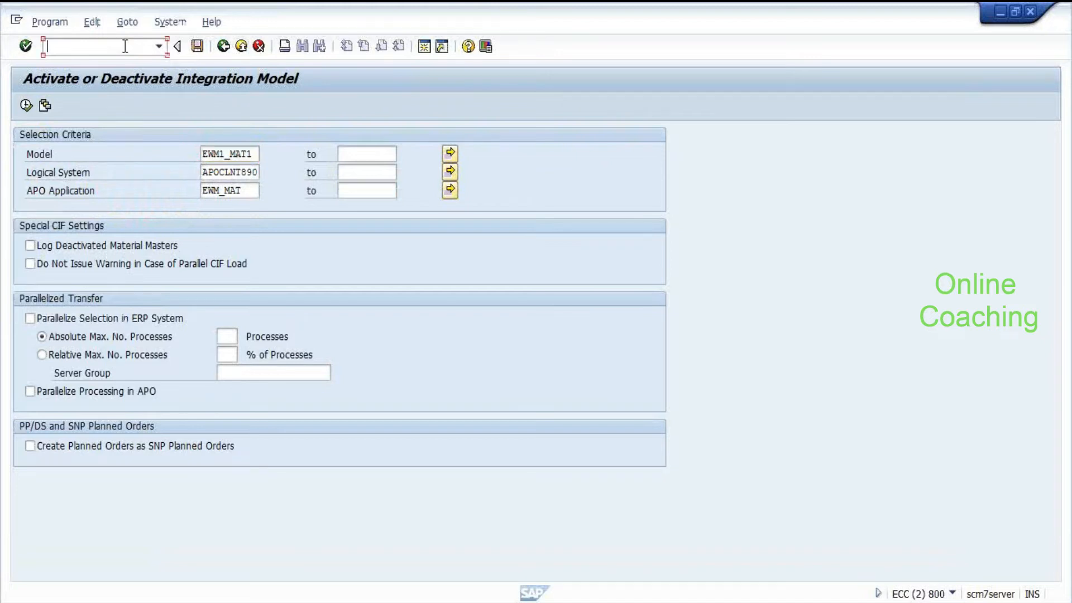
text(/ncfm)
key(Return)
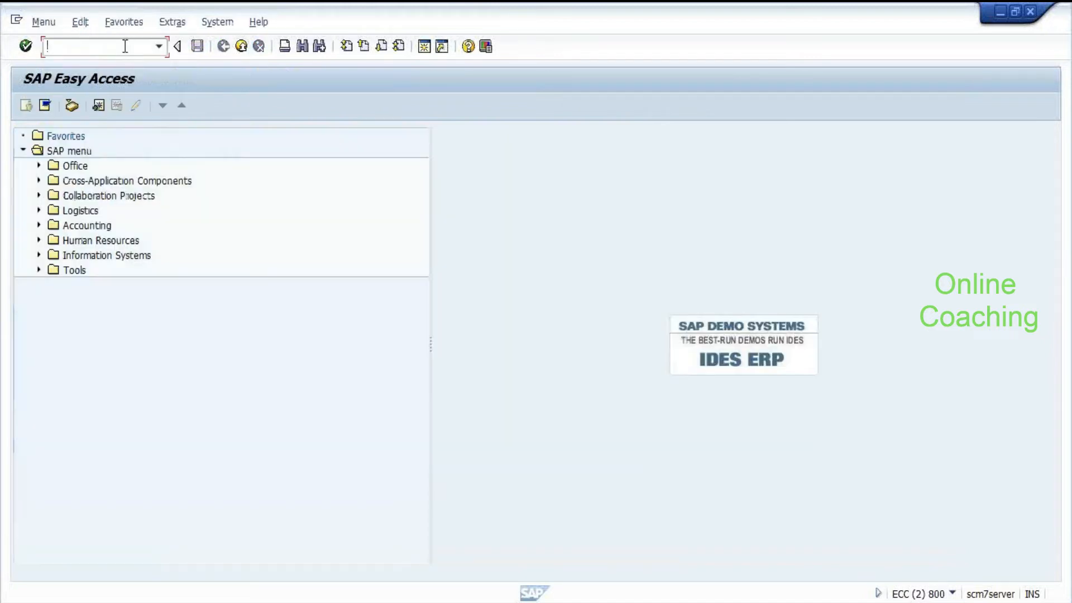
text(cfm2)
key(Return)
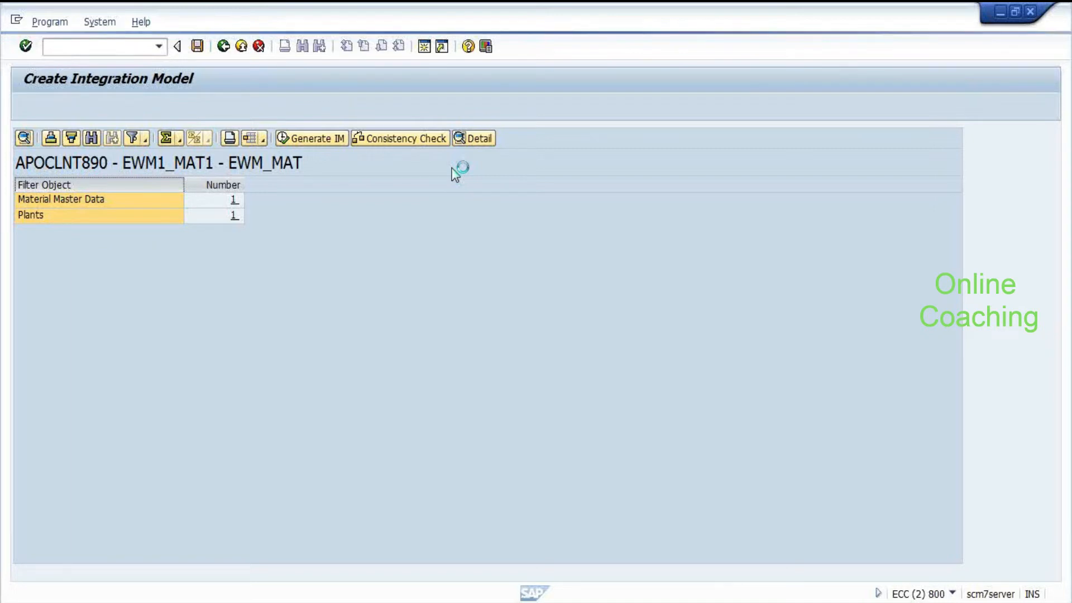
Step: Ignore the blocked queue message and open the entry of outbound queue R3AD_MATERIAEWM-010 in the qRFC monitor
click(323, 333)
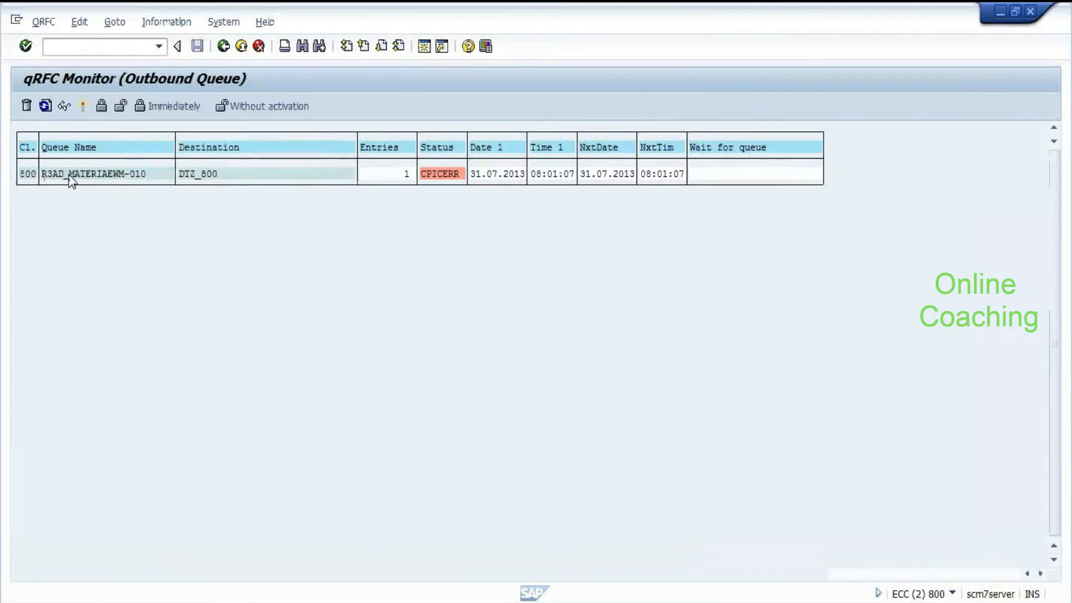
double_click(70, 176)
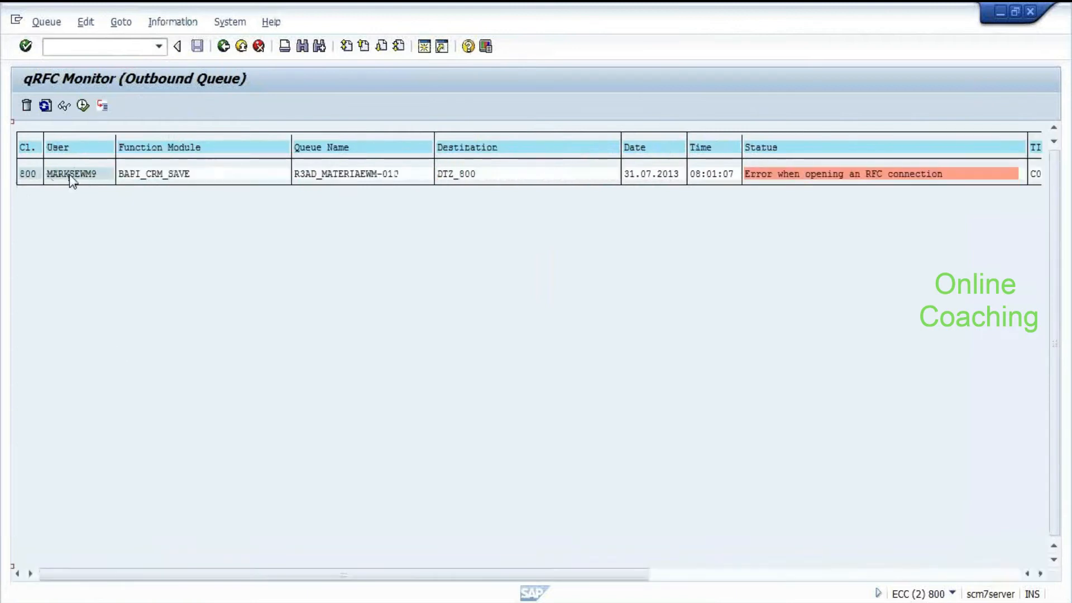
Step: Examine the user, status, transaction and program columns of the blocked outbound queue entry R3AD_MATERIAEWM-010
click(754, 179)
click(79, 174)
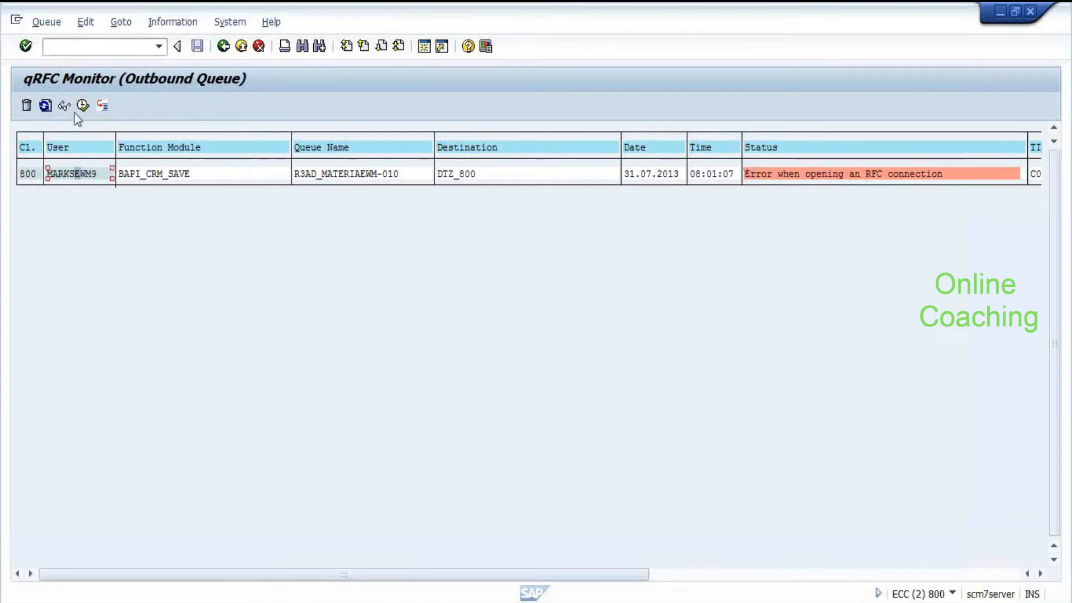
double_click(695, 14)
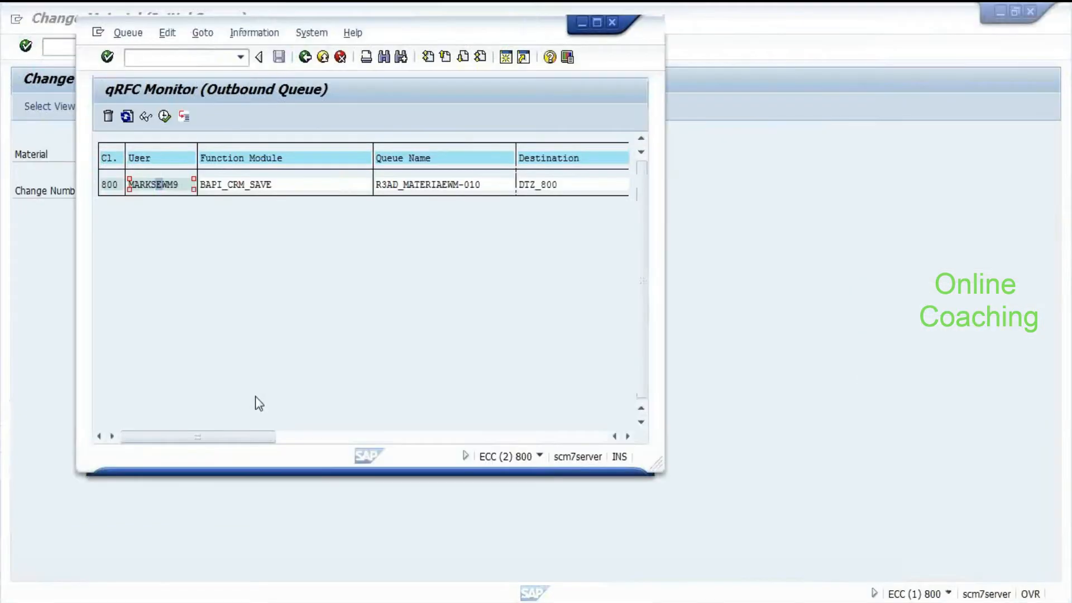
drag(256, 437, 383, 437)
click(471, 187)
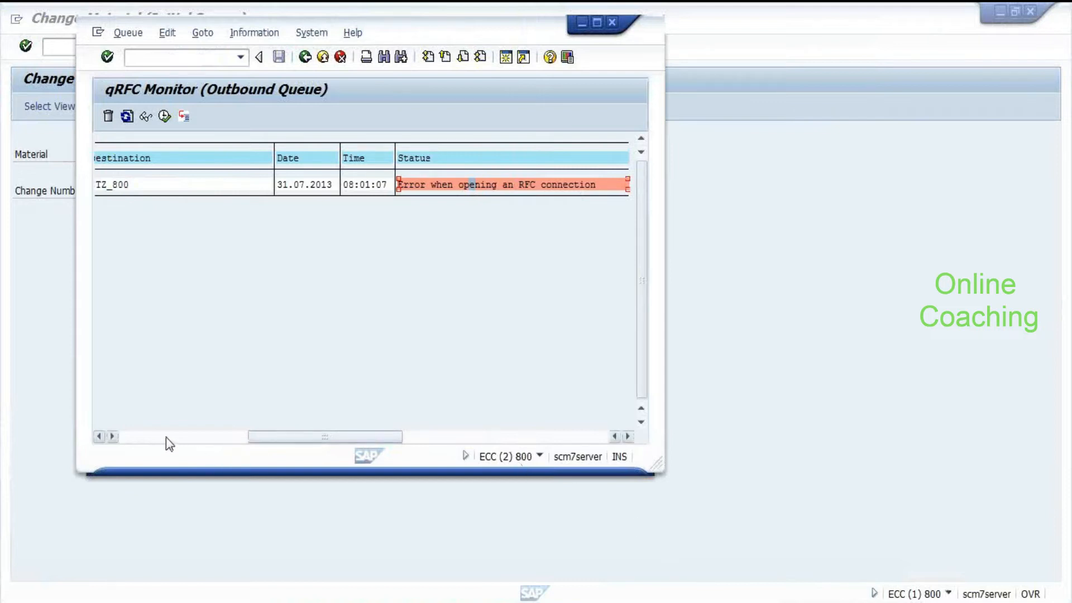
click(436, 436)
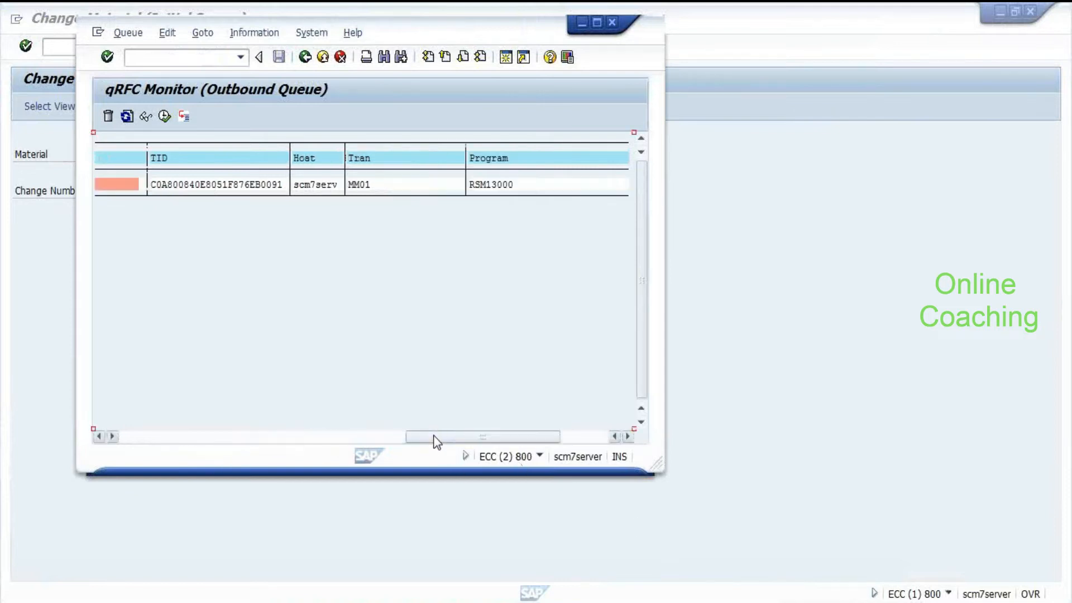
drag(429, 441, 337, 433)
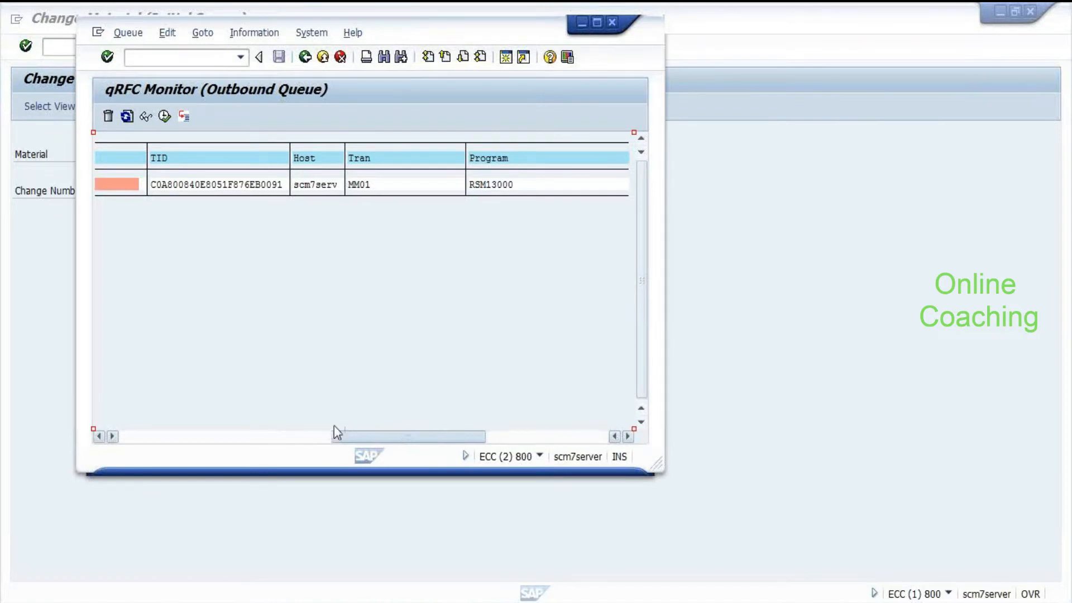
drag(333, 426, 283, 410)
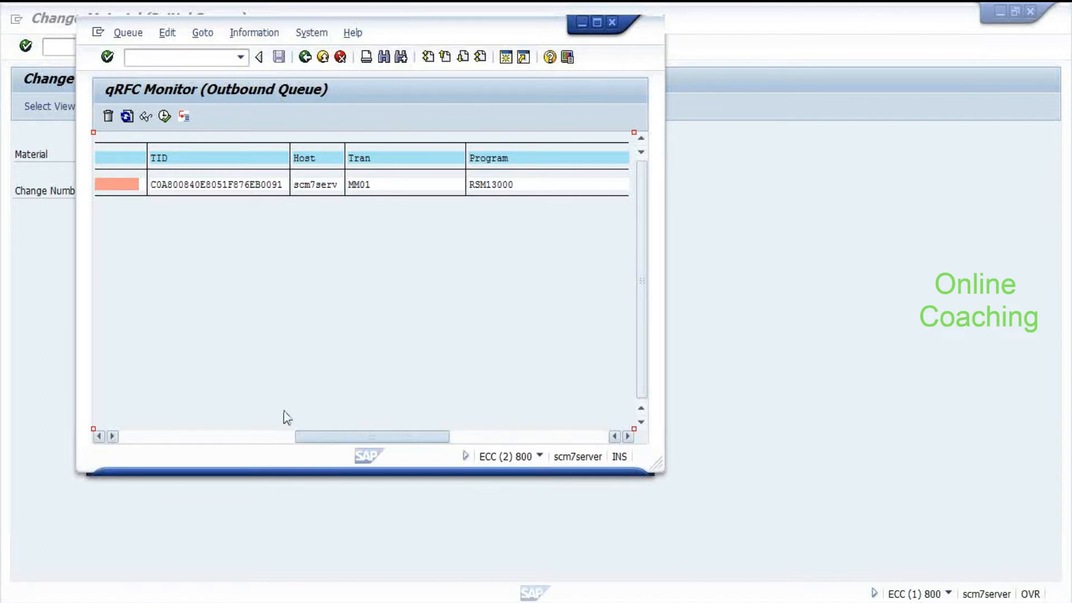
drag(288, 418, 243, 419)
click(597, 22)
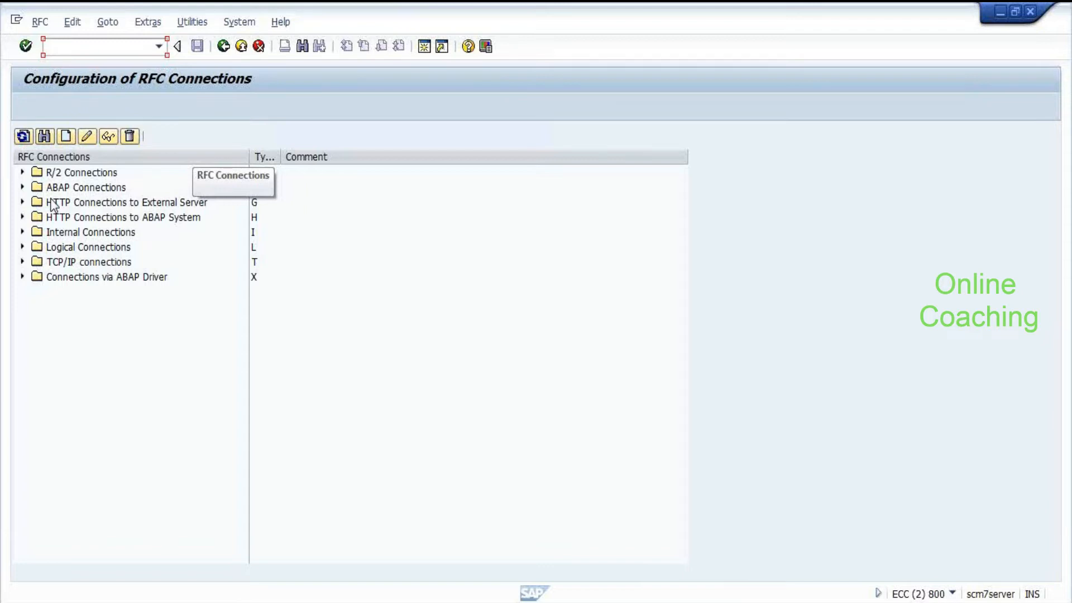
Step: Open ABAP connection APOCLNT890, review its logon settings and check the remote logon to the SCM system
click(83, 187)
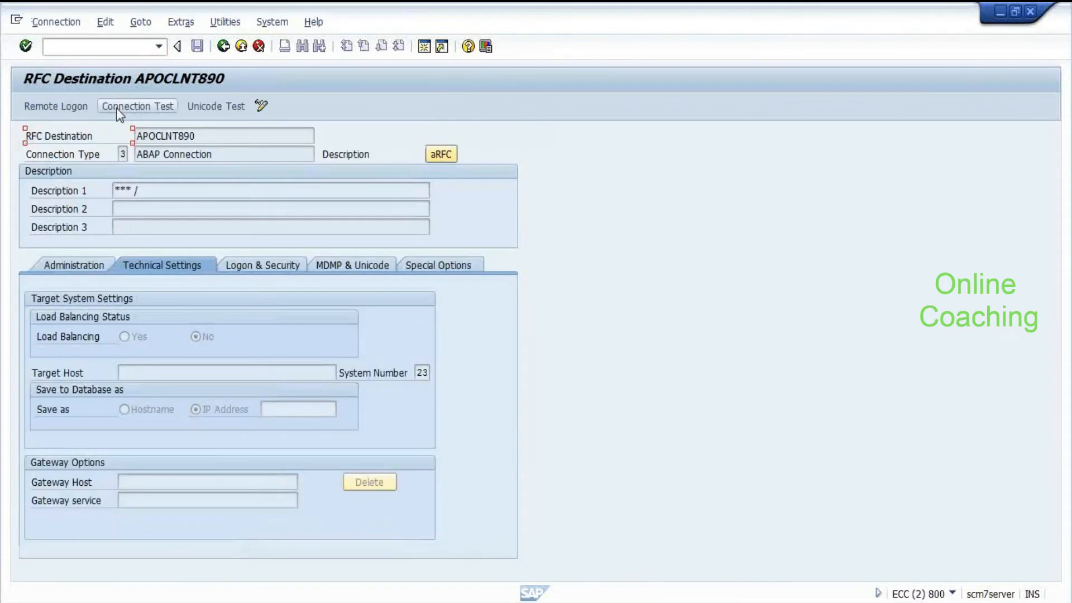
click(119, 107)
click(269, 270)
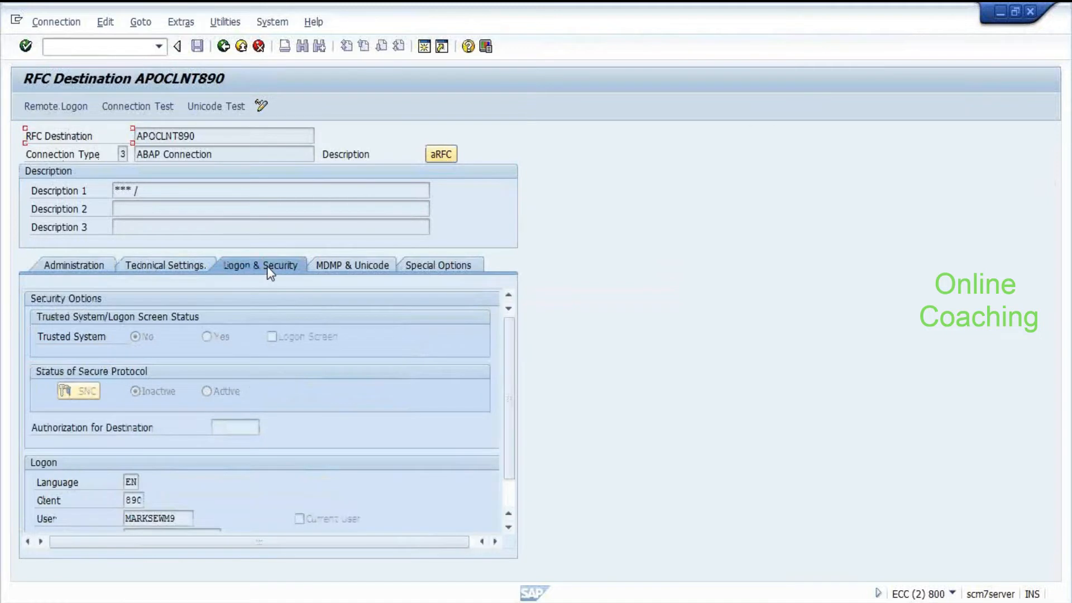
click(55, 107)
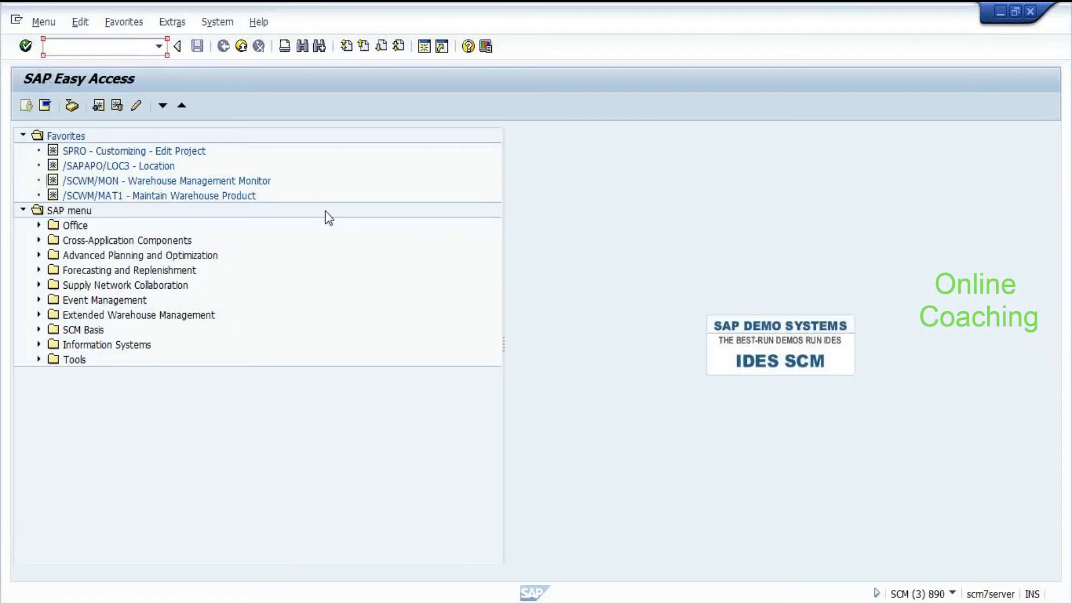
click(242, 47)
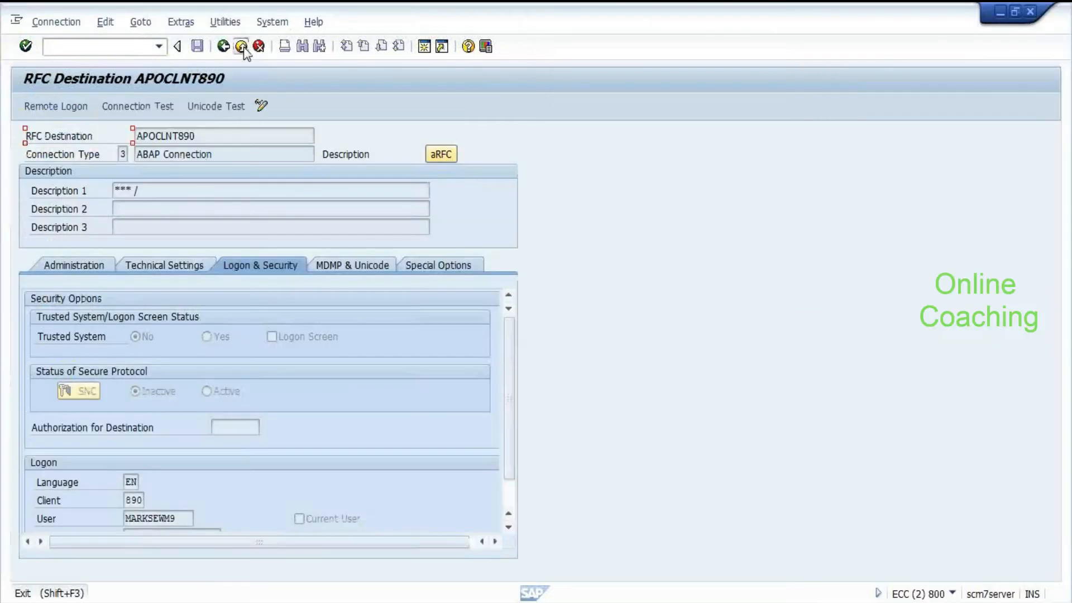
Step: Leave the RFC connection configuration and switch to the Change Material session
click(241, 47)
click(242, 47)
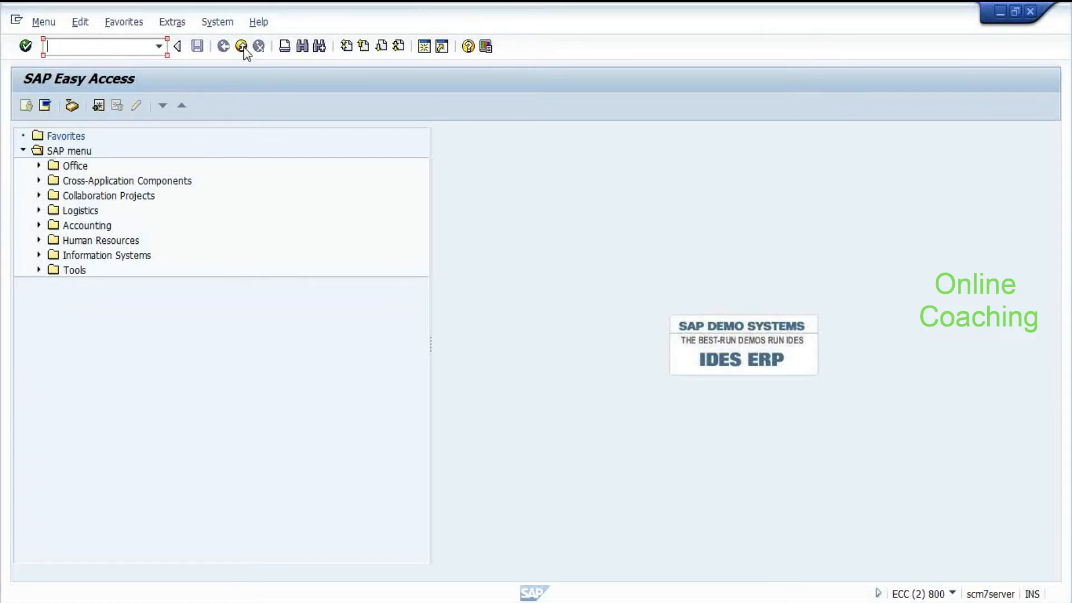
click(243, 48)
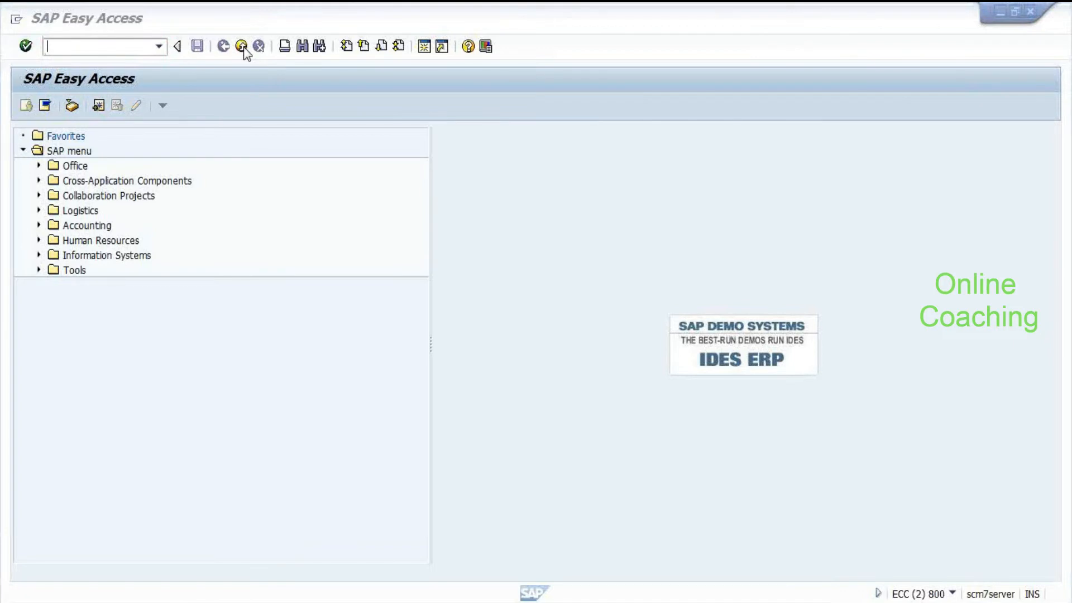
key(alt+Tab)
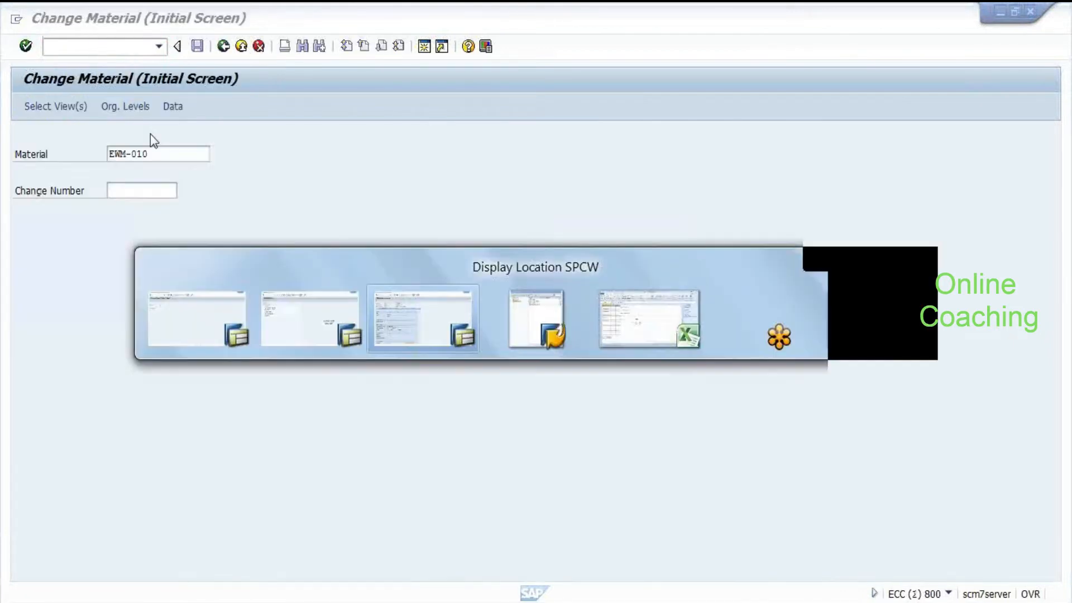
Step: Review the previously used EWM material numbers and enter EWM-011 as the material to change
click(189, 149)
key(BackSpace)
key(BackSpace)
key(Down)
key(Down)
key(Down)
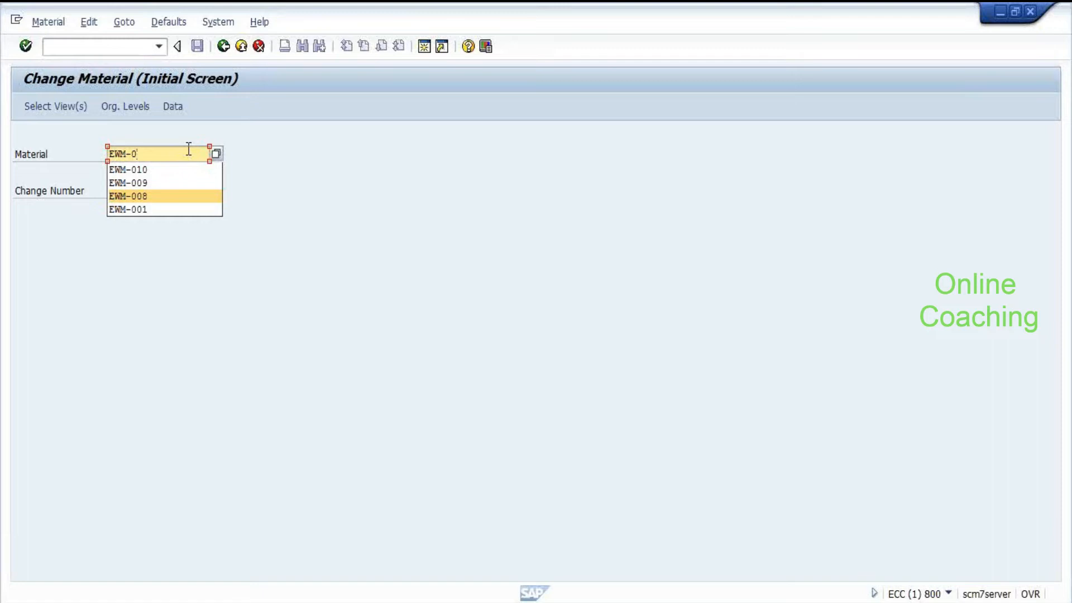
key(Up)
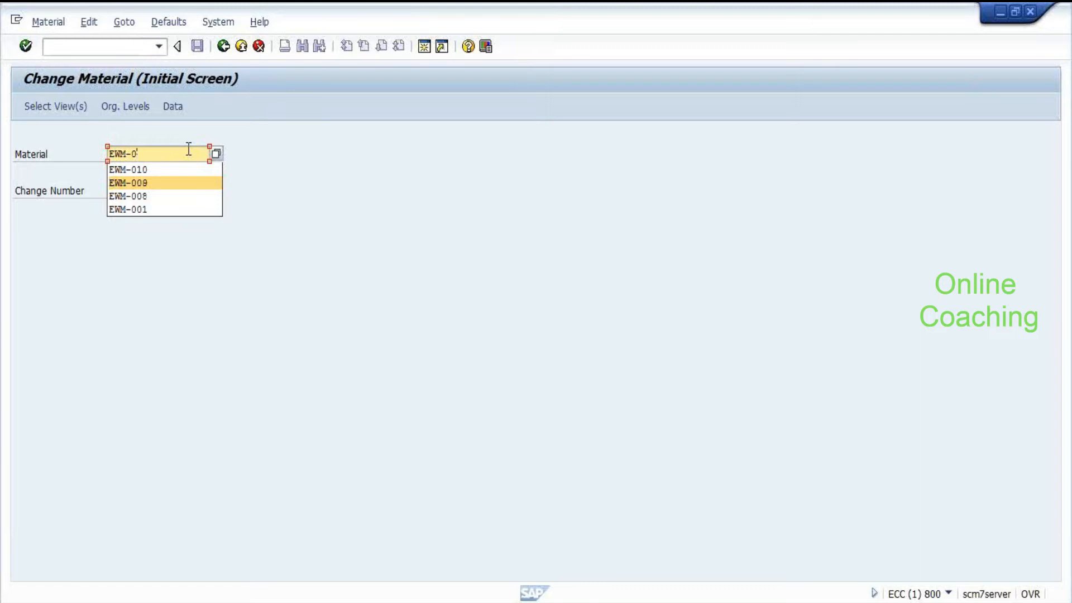
key(Up)
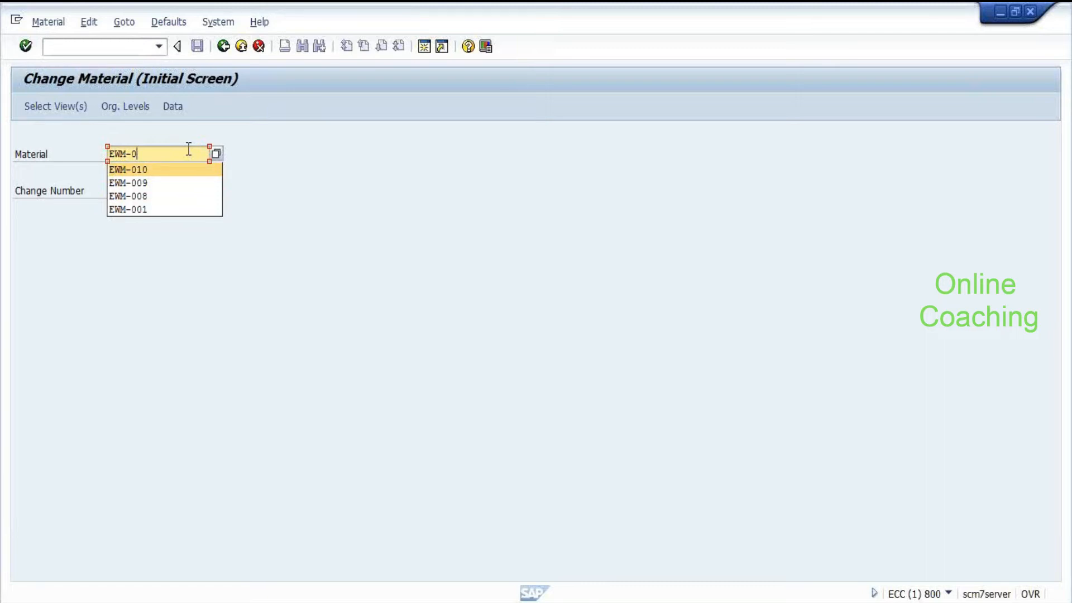
key(Return)
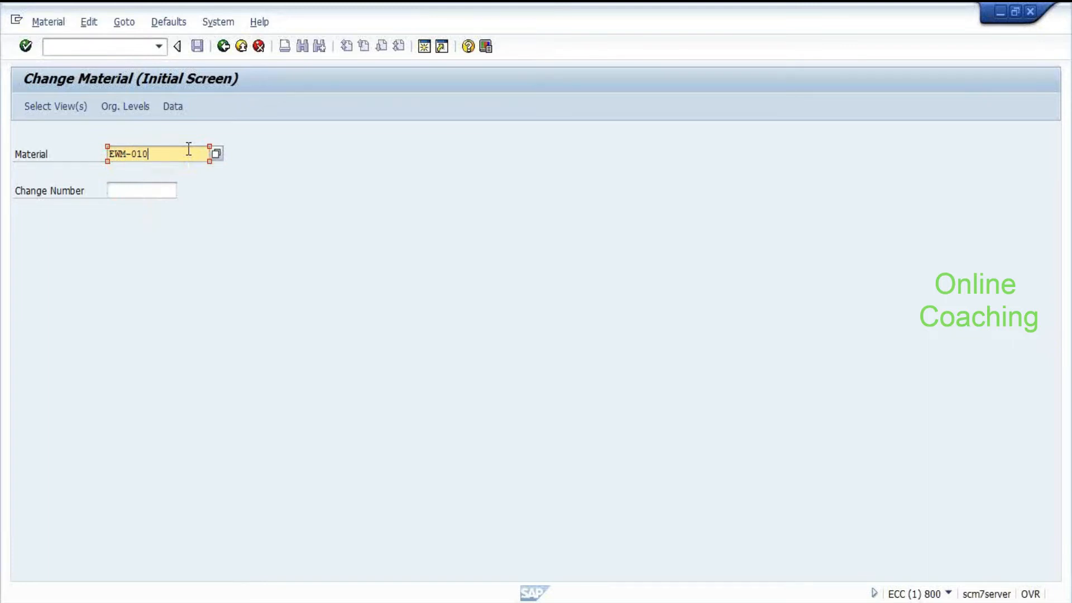
key(BackSpace)
text(1)
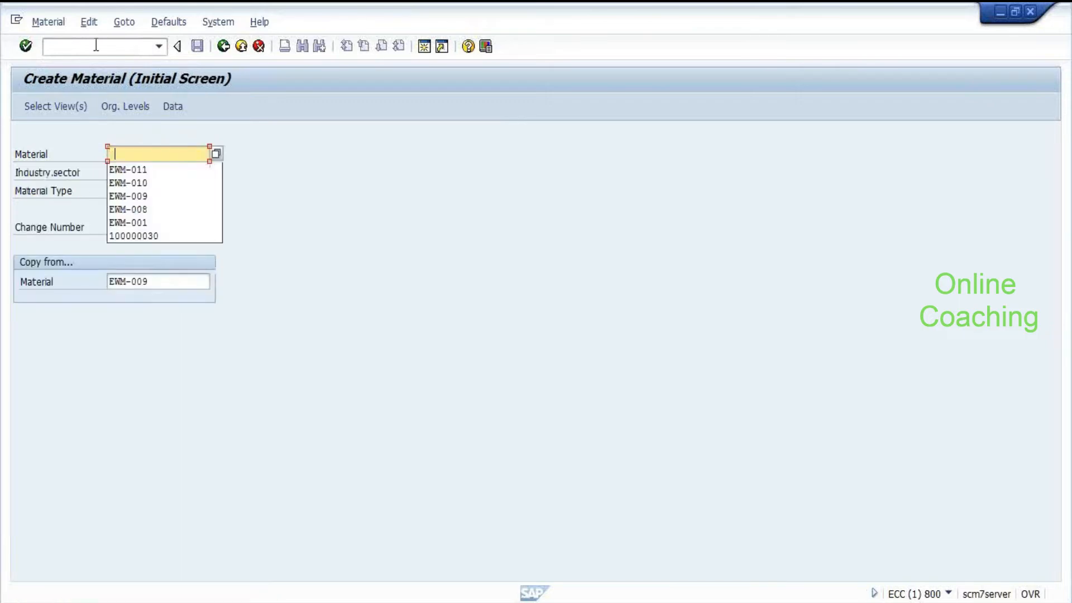
Step: Start creating material EWM-011 as Trading goods in Mechanical Engineering, with the copy-from material cleared
key(Down)
key(Return)
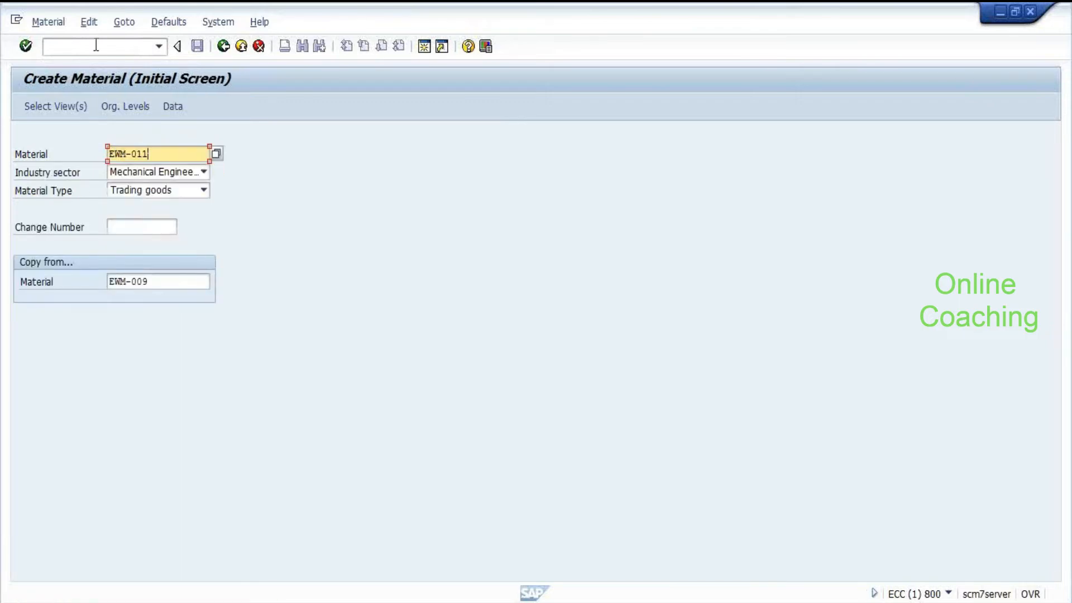
key(Tab)
key(Tab)
key(Tab)
key(Tab)
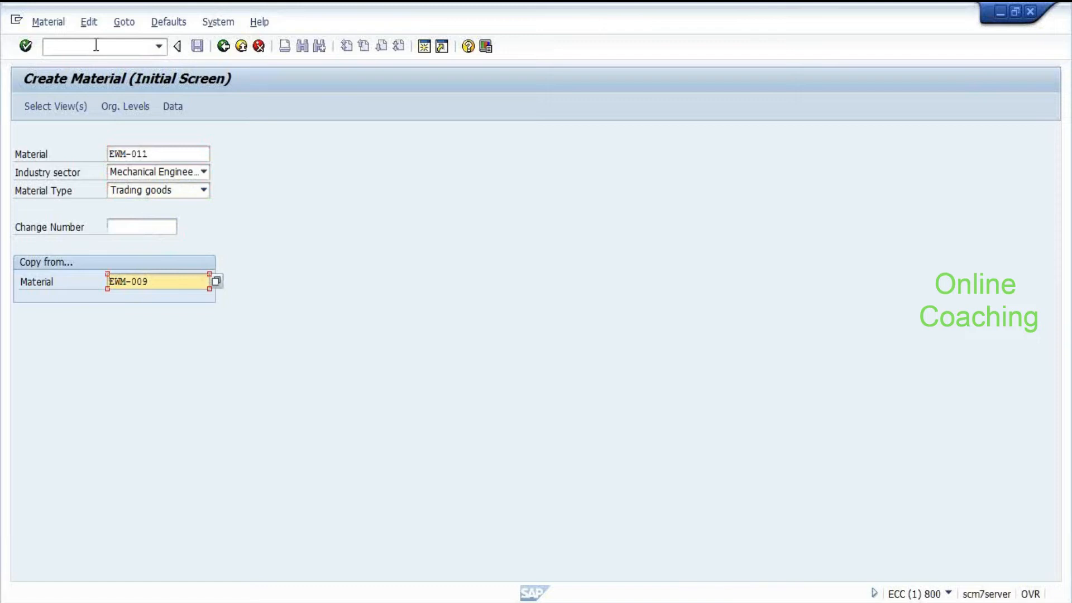
key(Delete)
key(Delete)
key(Delete)
key(Delete)
key(Return)
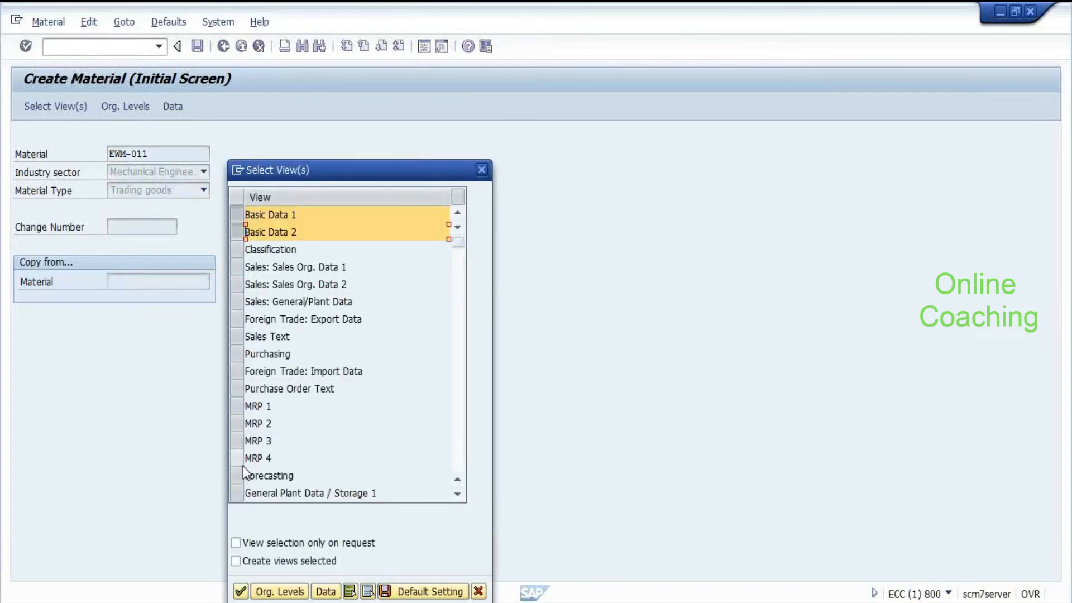
Step: Add the General Plant Data / Storage 1 and 2 views to the view selection and confirm it
scroll(246, 474, down, 2)
click(237, 371)
click(235, 388)
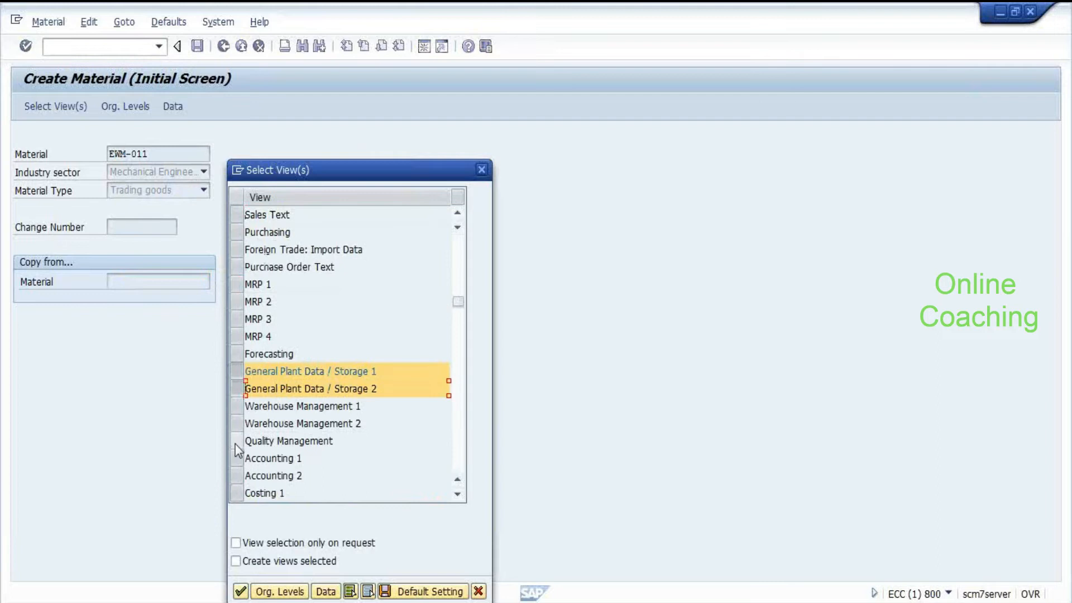
scroll(296, 366, down, 3)
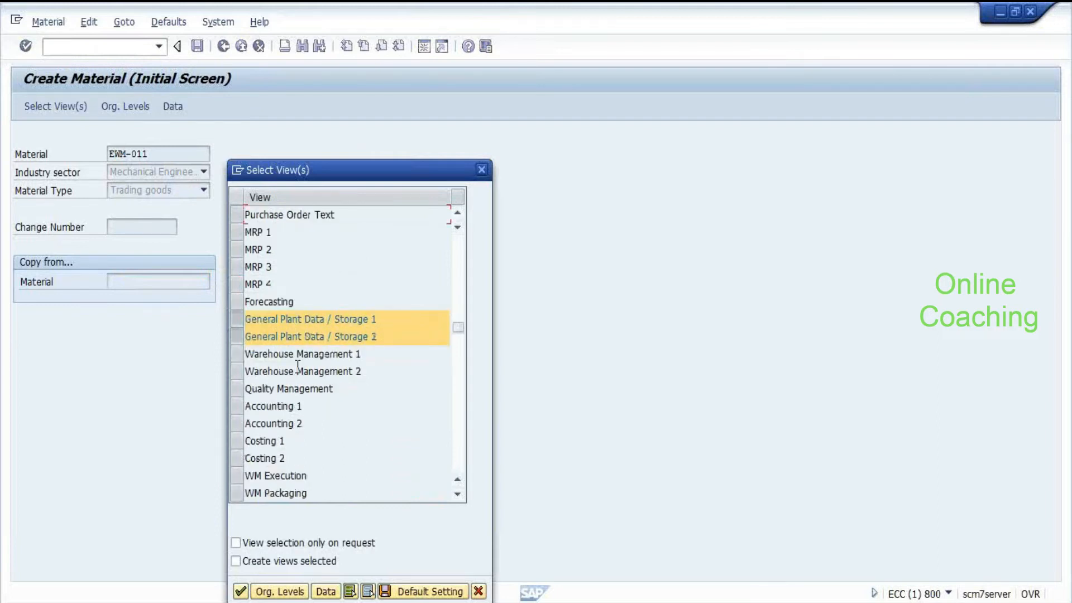
scroll(302, 372, down, 1)
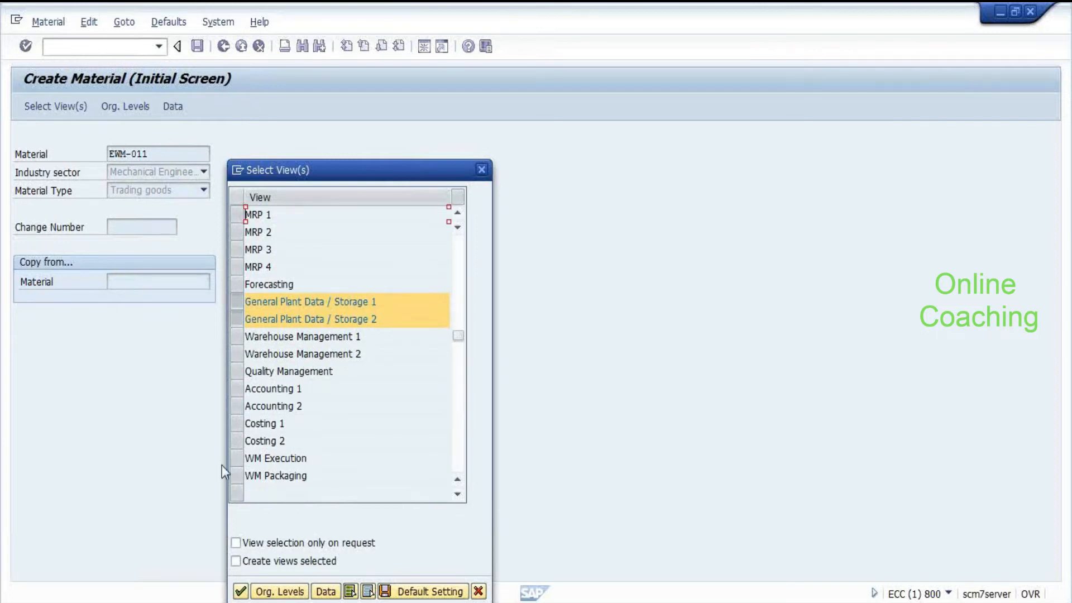
key(Return)
Step: Set the plant to 3500 in the organizational levels and open the possible storage locations
key(Delete)
key(Delete)
key(Delete)
key(Delete)
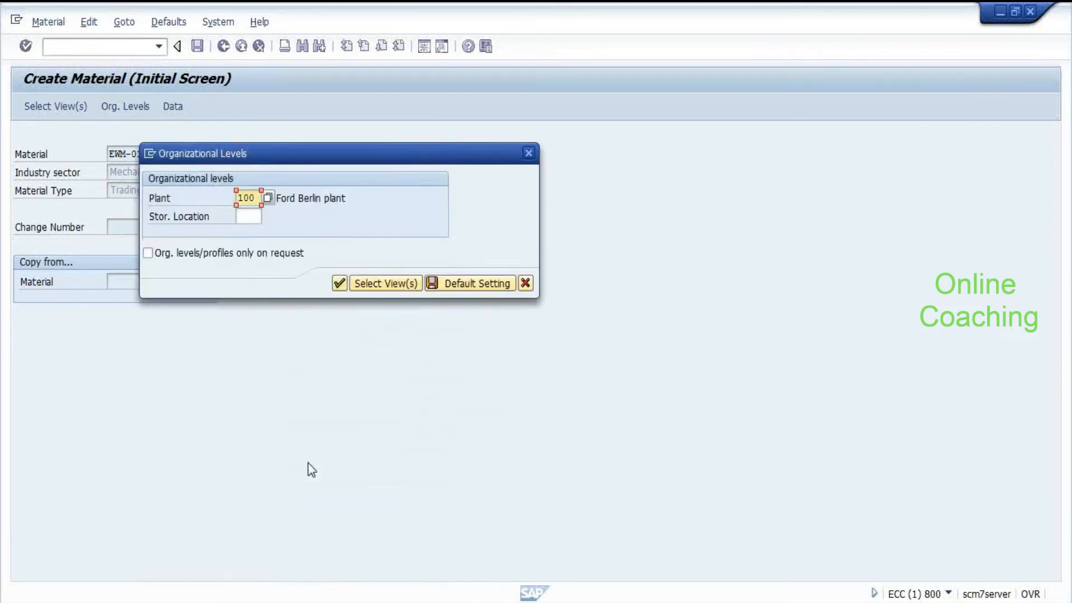
text(3500)
key(Tab)
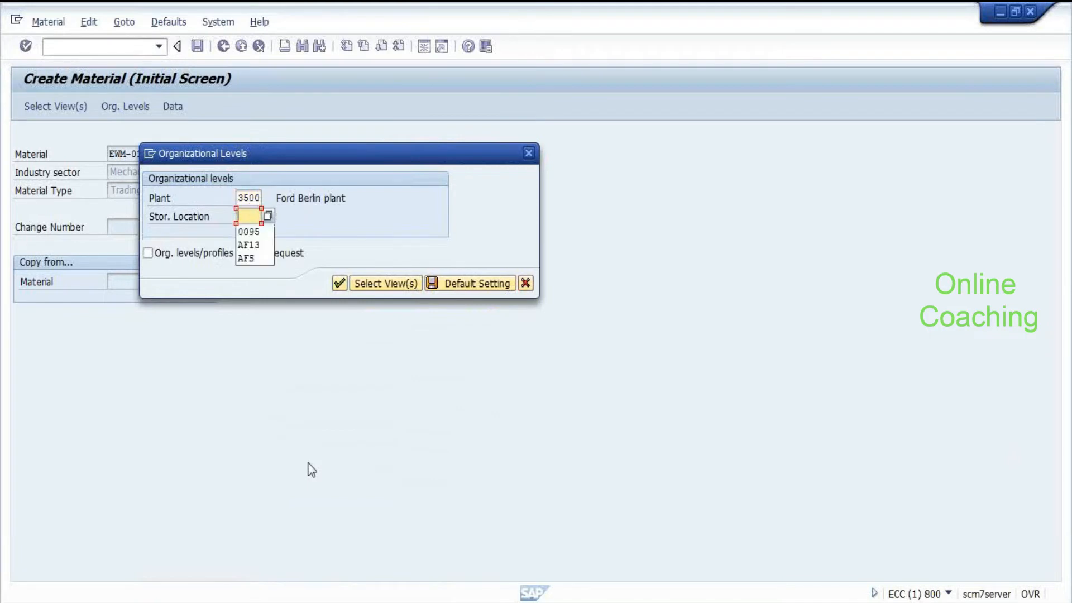
key(Return)
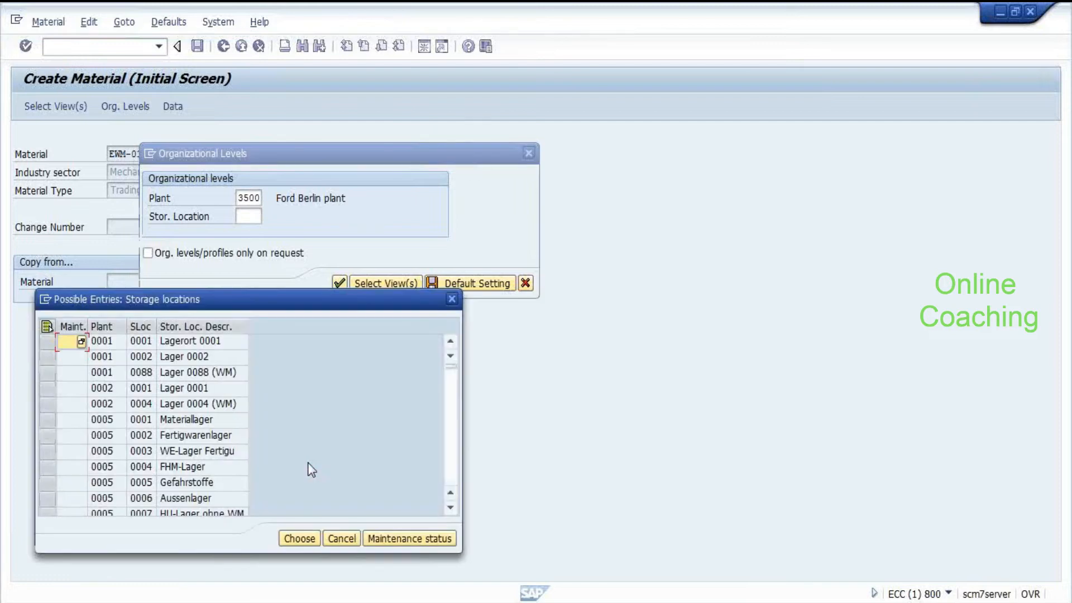
key(Tab)
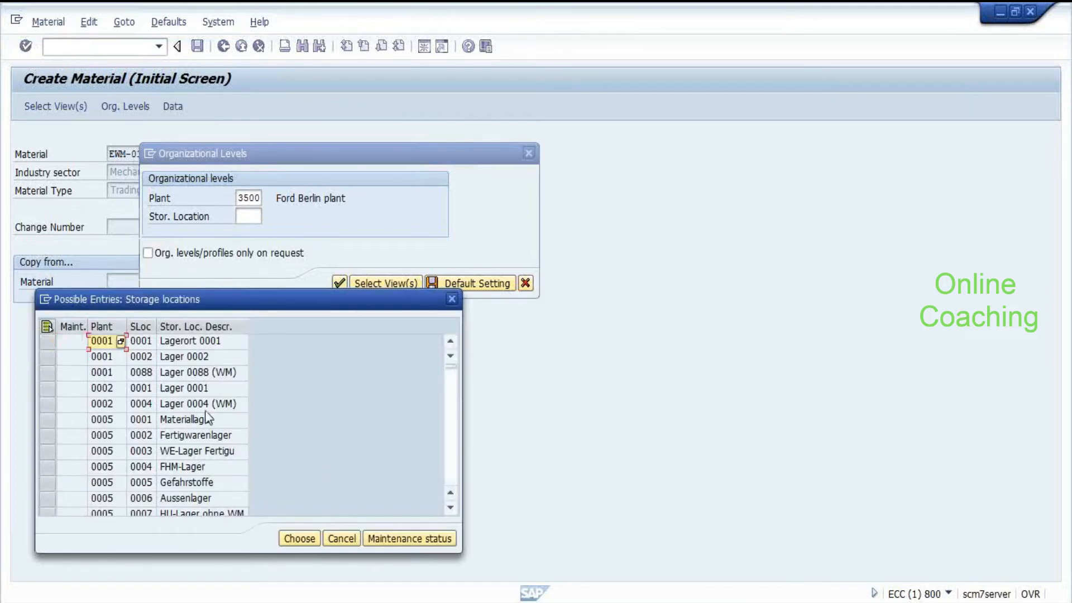
Step: Look up the storage locations for plant 3500 in table /SCWM/TMAPSTLOC of the SCM system and return to the material creation
key(alt+Tab)
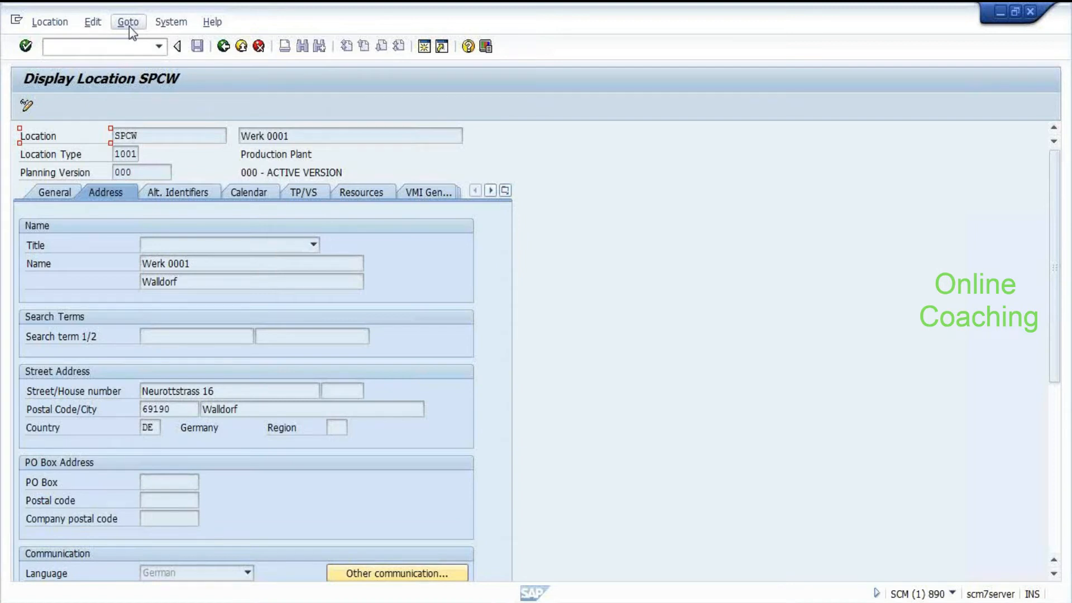
click(129, 26)
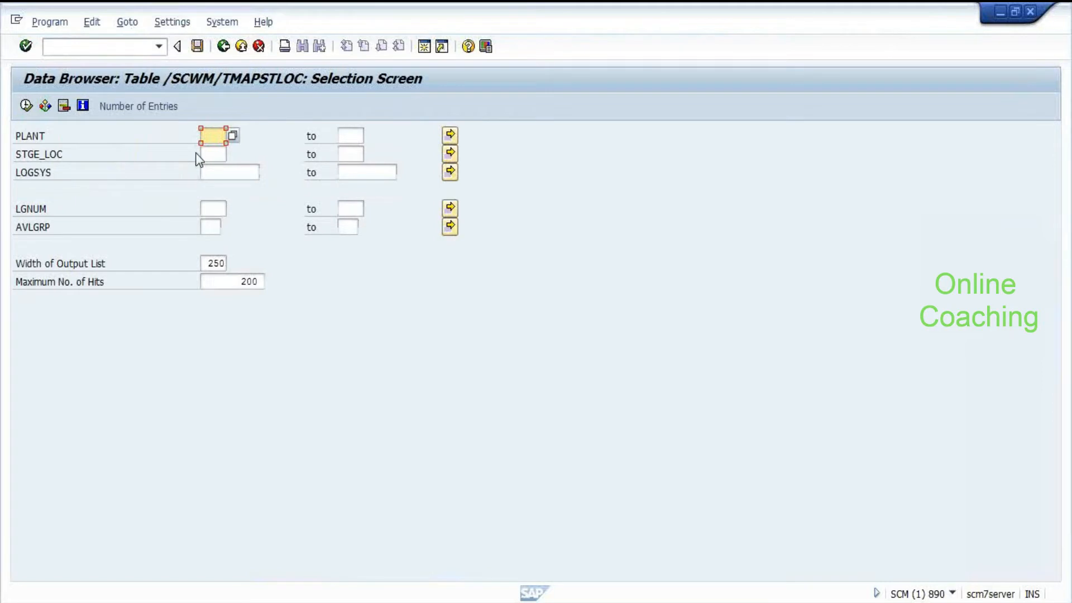
text(3500)
key(F8)
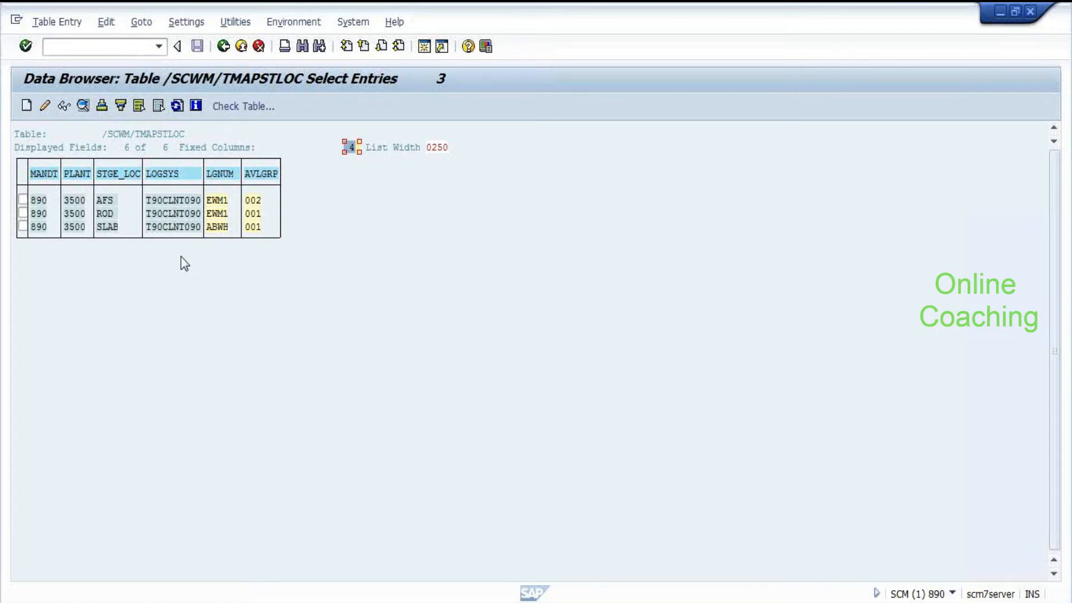
key(alt+Tab)
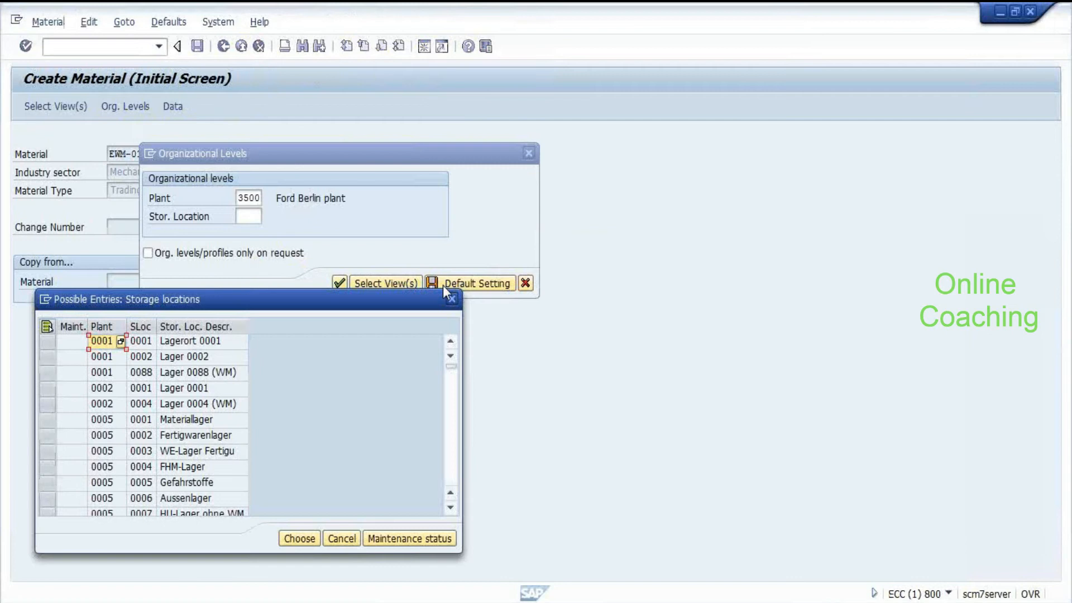
Step: Close the list of possible entries, set the storage location to AFS and confirm the organizational levels
click(451, 299)
text(AFS)
key(Return)
key(Return)
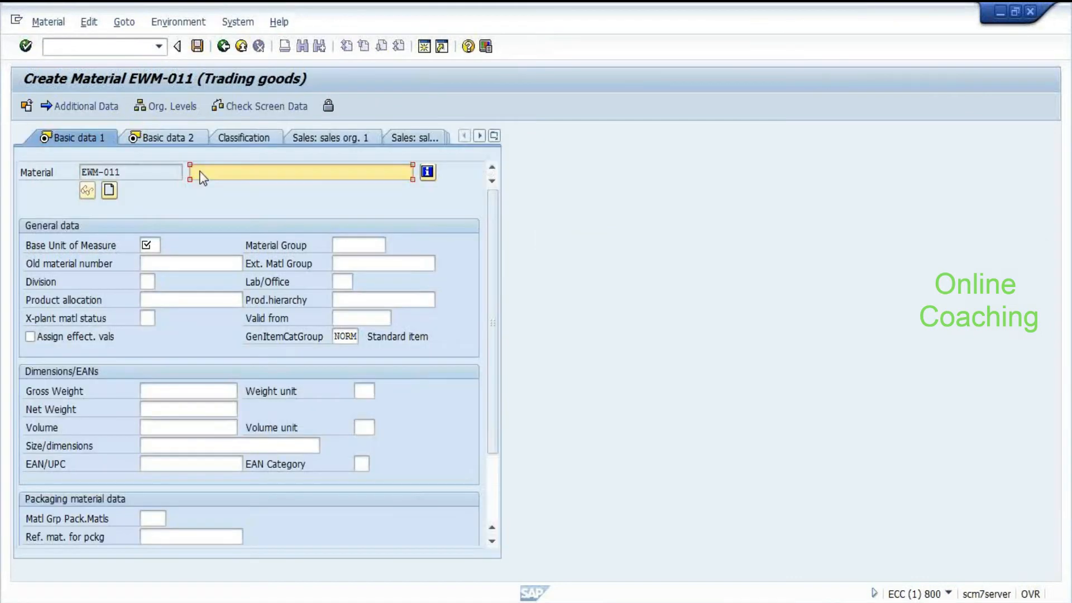
Step: Enter the description "test material", base unit of measure EA and material group 00108 in the basic data of material EWM-011
text(test material)
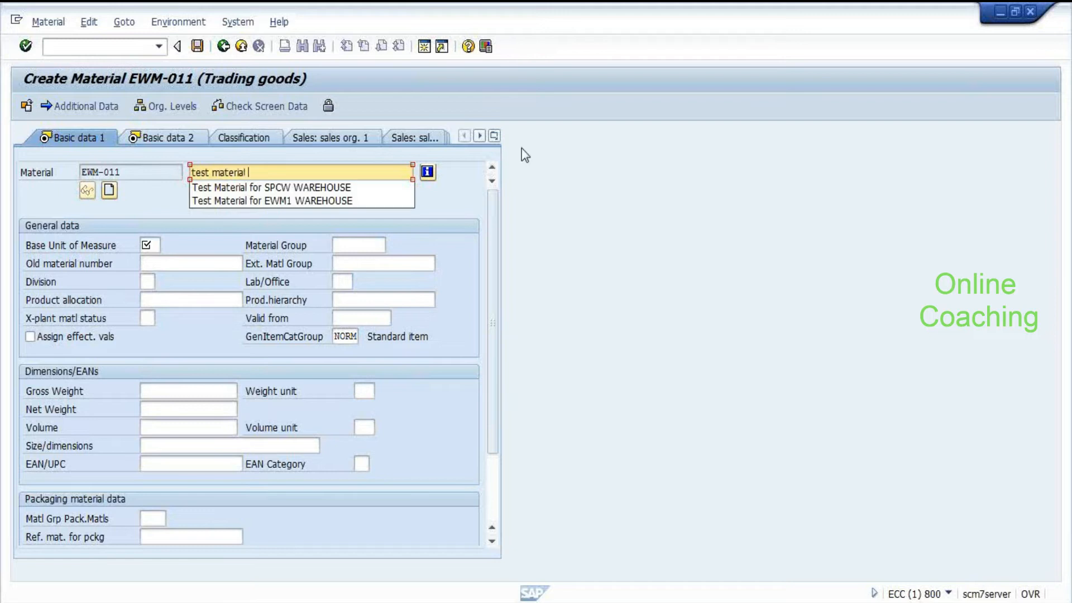
key(Return)
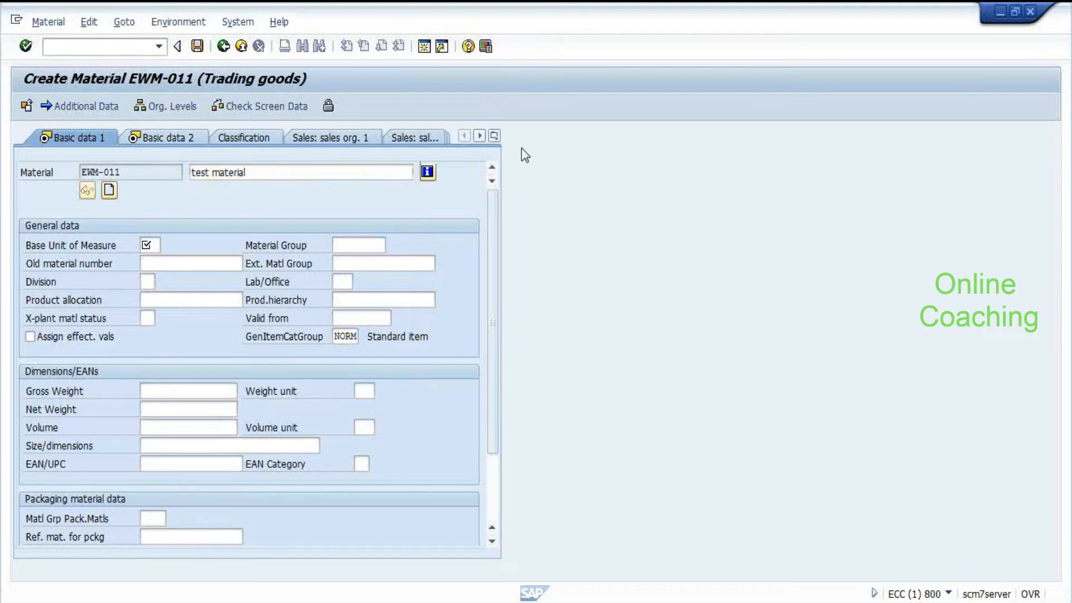
text(ea)
key(Tab)
key(Down)
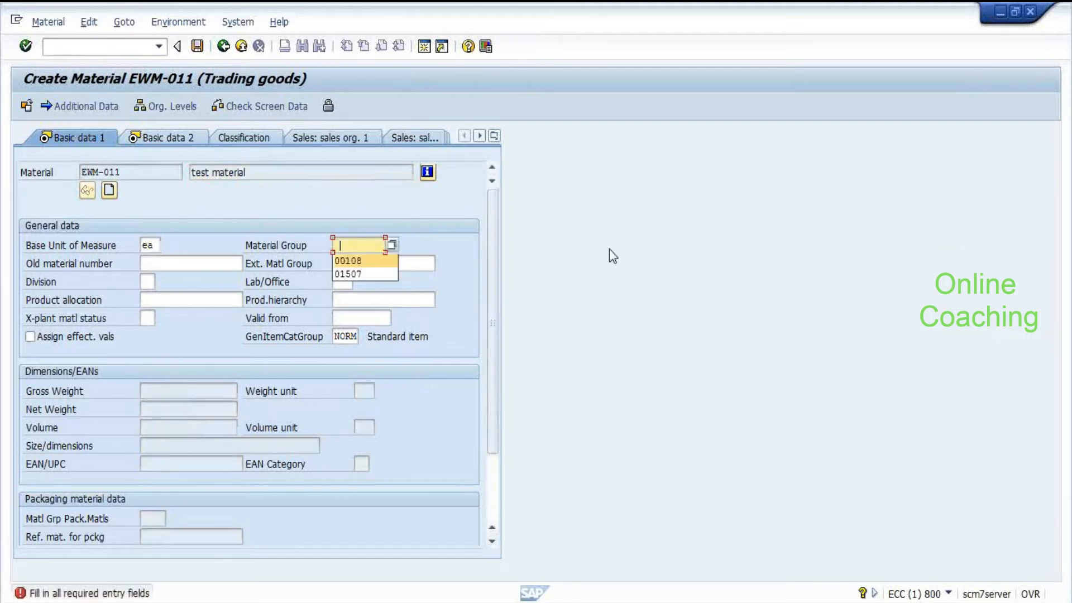
key(Return)
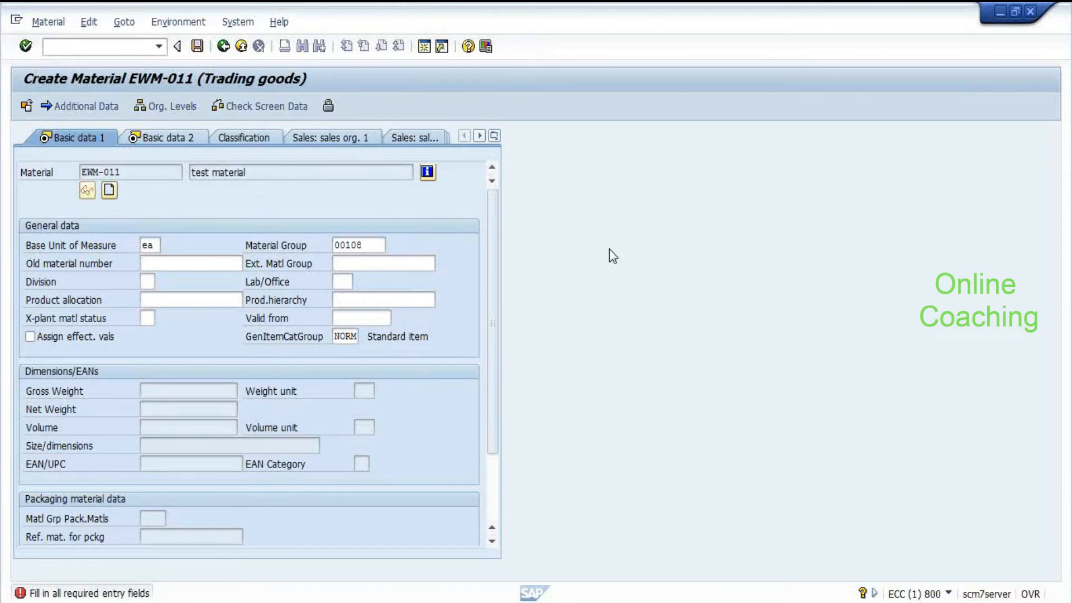
key(Return)
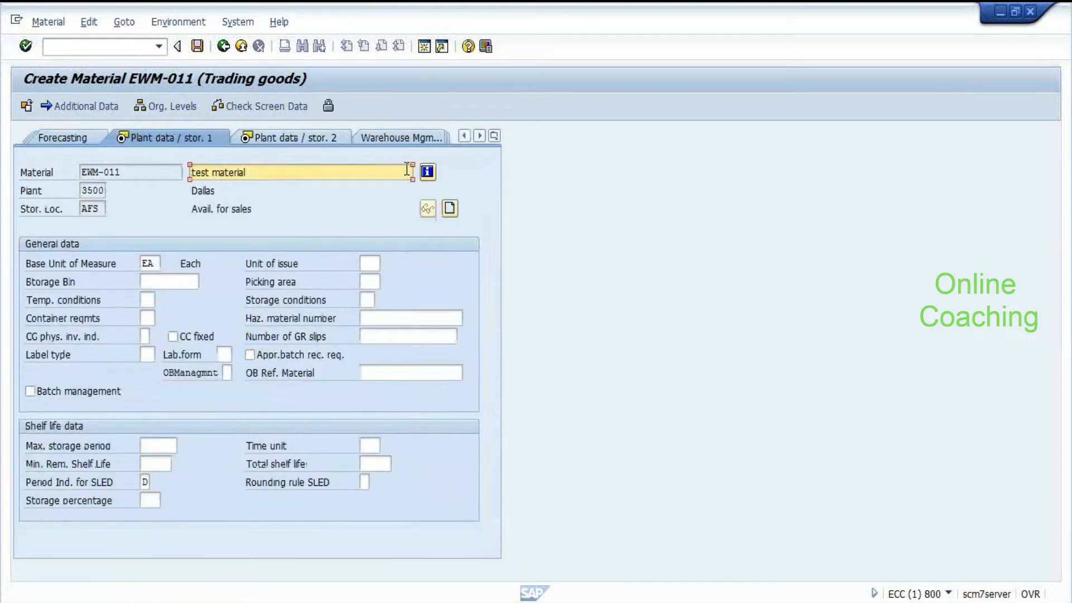
Step: Activate batch management for the material and set its standard HU type and HU type to E1 and its serial number profile to 0001
click(102, 392)
key(Return)
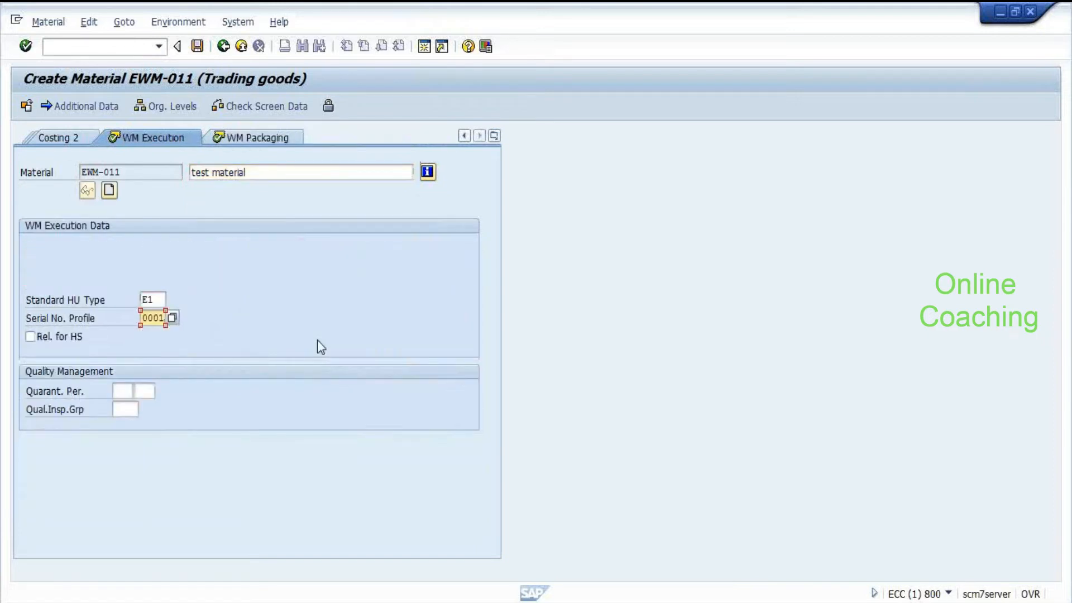
click(244, 140)
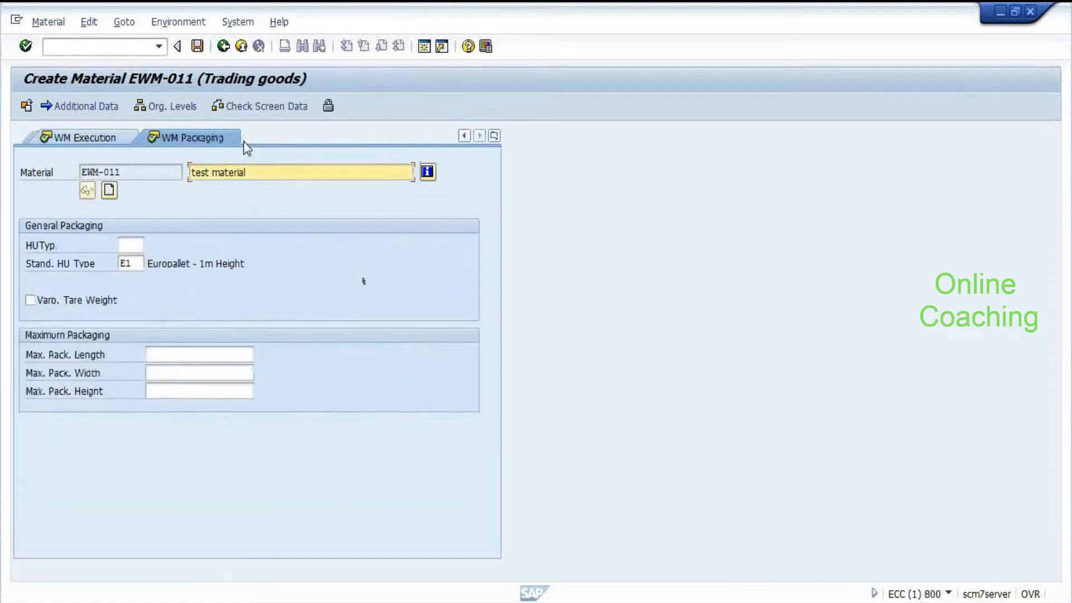
text(E1)
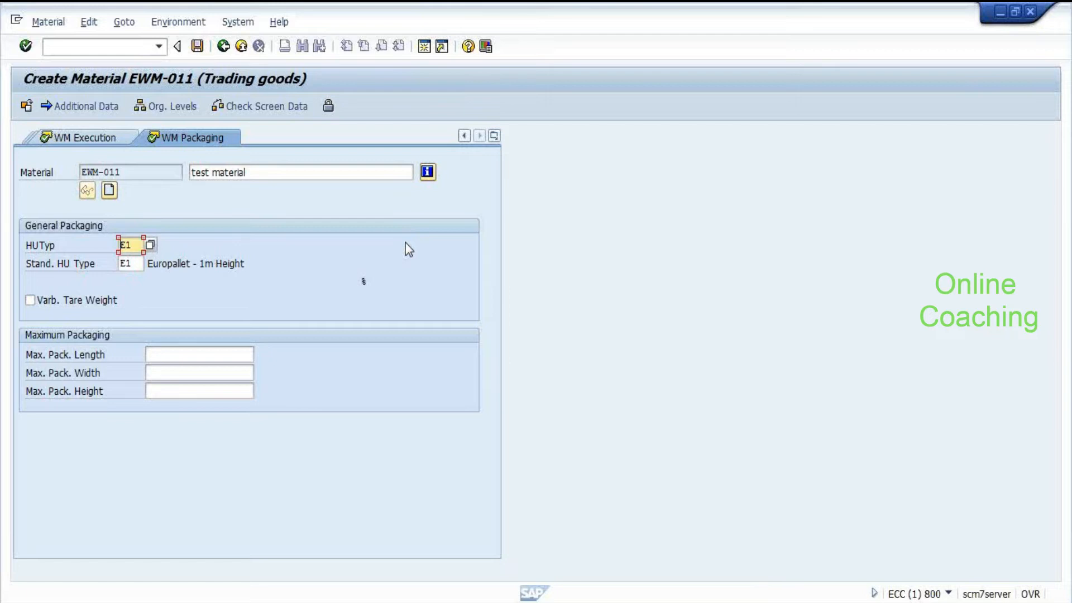
key(Tab)
key(Tab)
key(Tab)
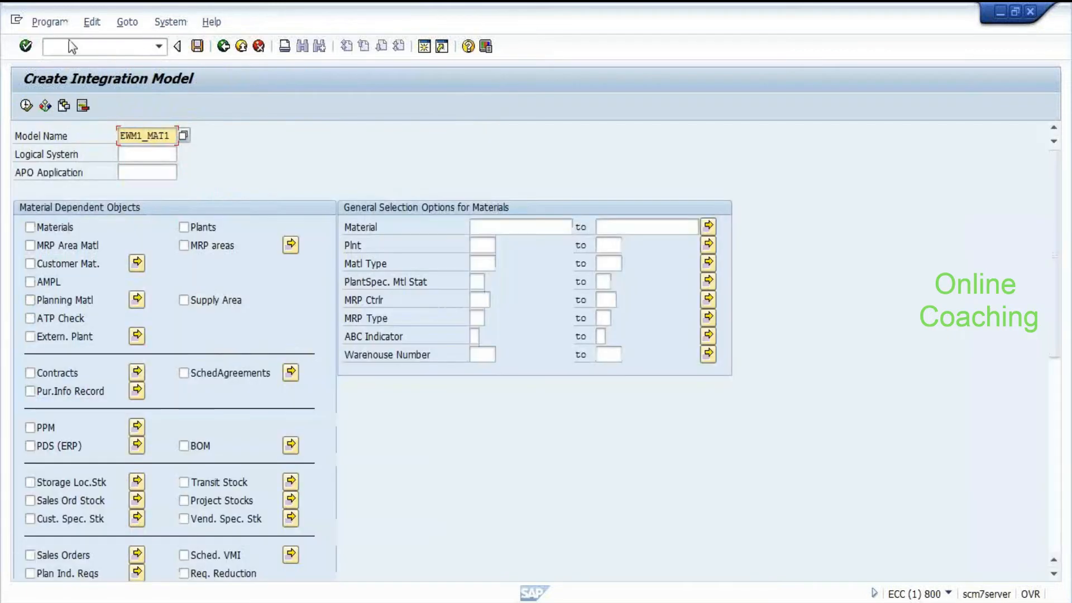
Step: Specify logical system APOCLNT890 and APO application EWM_MAT for integration model EWM1_MAT1
text(APOCLNT890)
key(Tab)
text(EWM_mat)
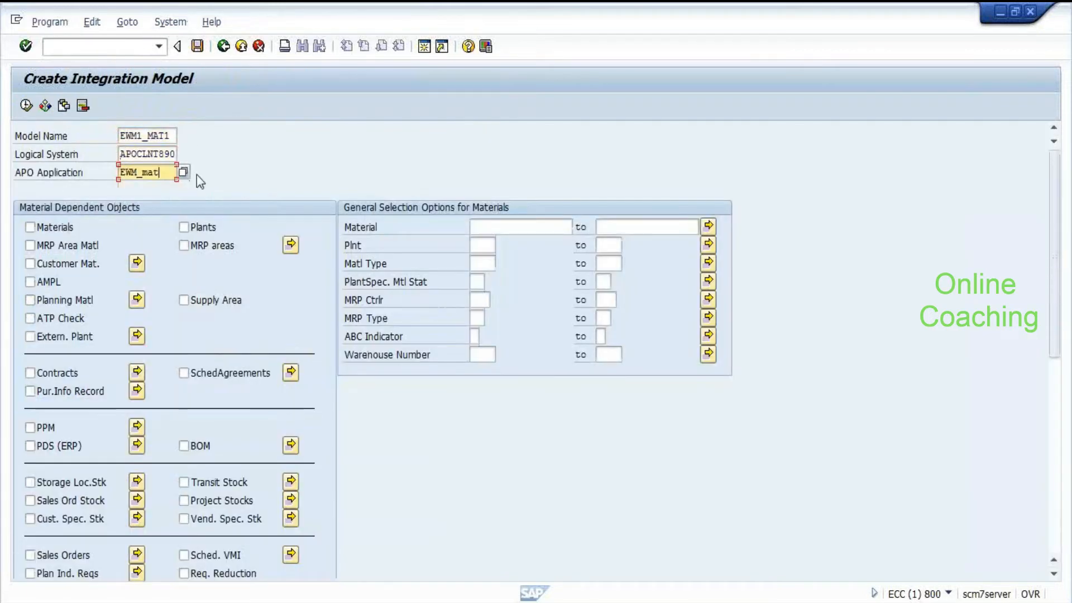
key(shift+Tab)
Step: Include materials and plants for material EWM-011 in plant 3500 and generate the integration model
scroll(197, 175, down, 5)
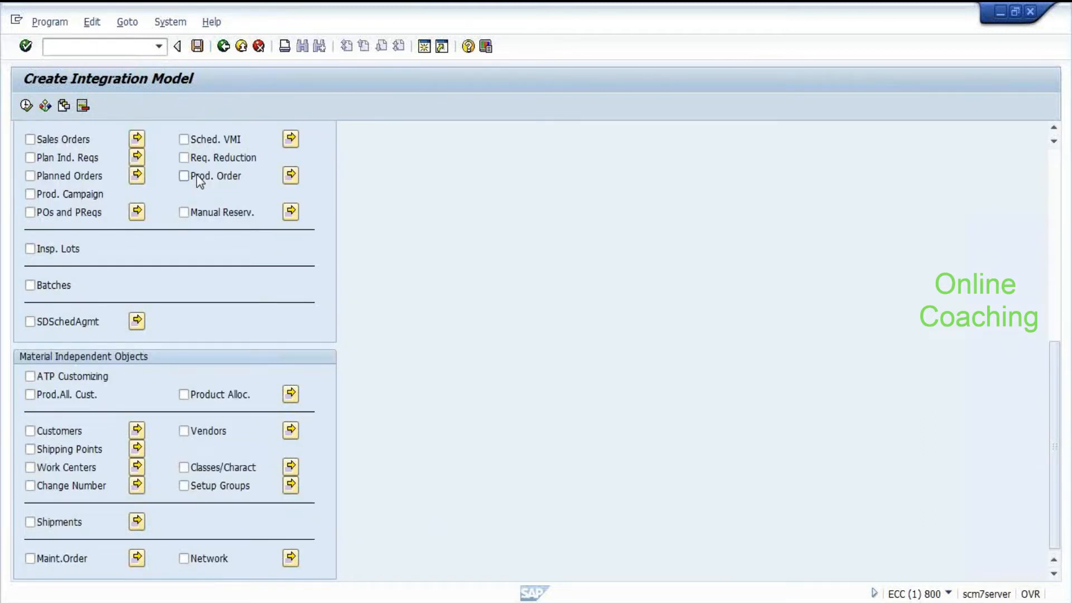
scroll(197, 175, up, 1)
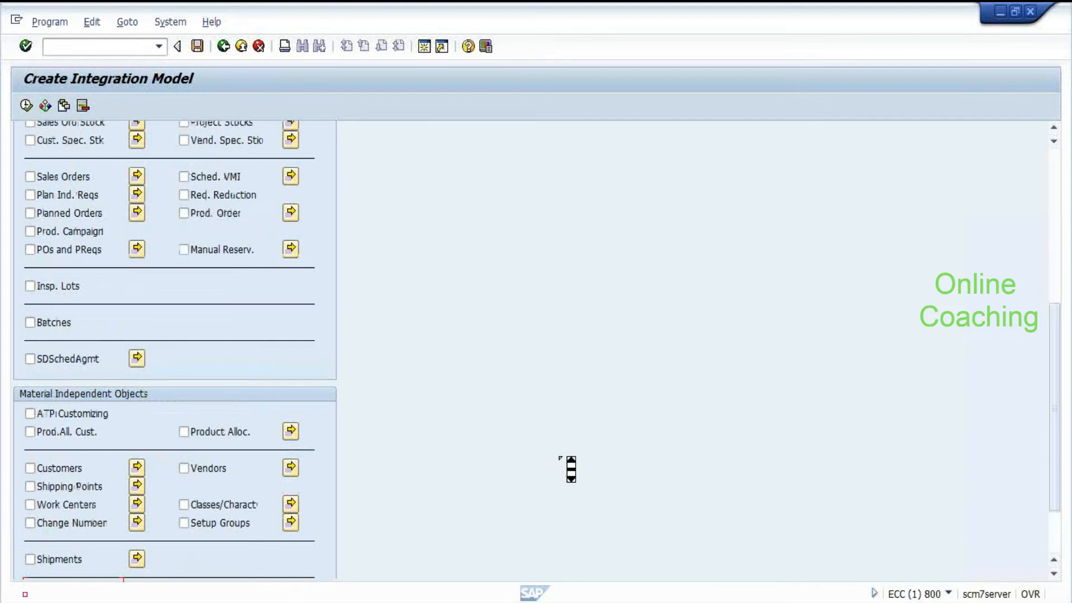
scroll(560, 458, up, 3)
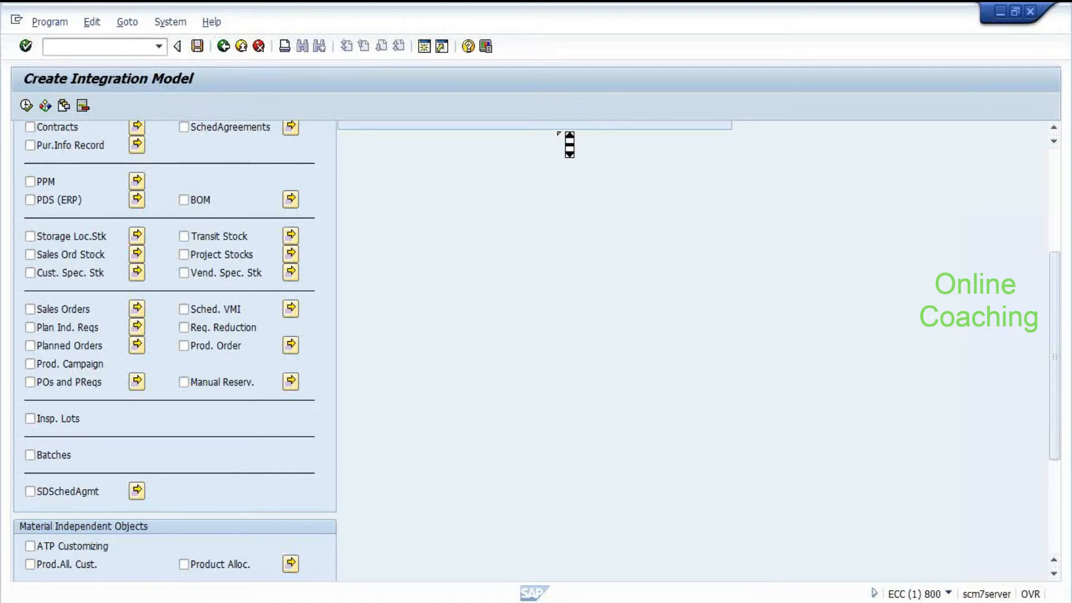
scroll(478, 350, up, 3)
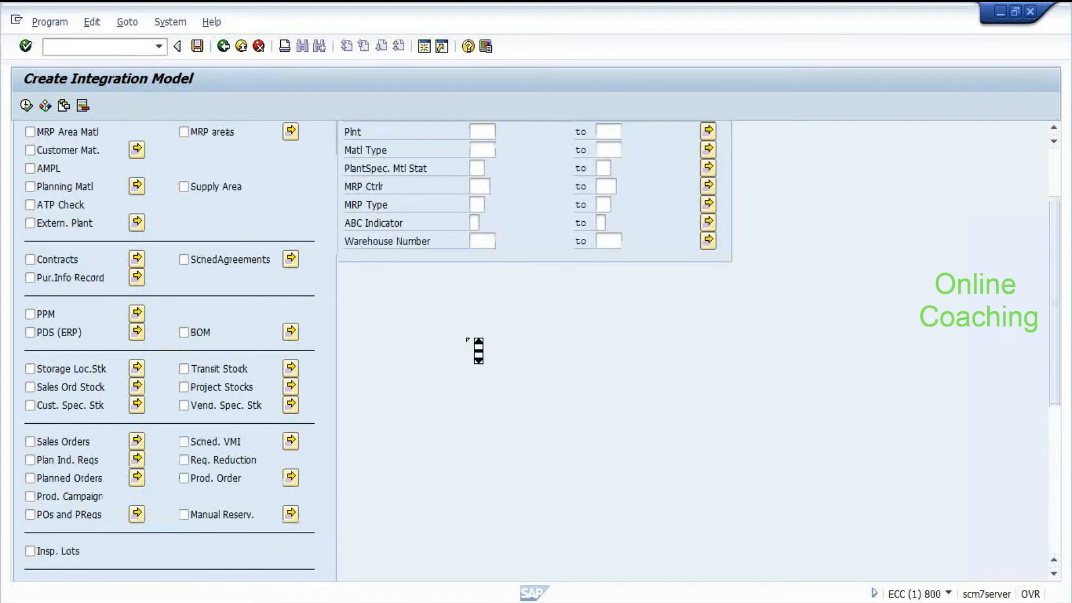
scroll(479, 350, up, 3)
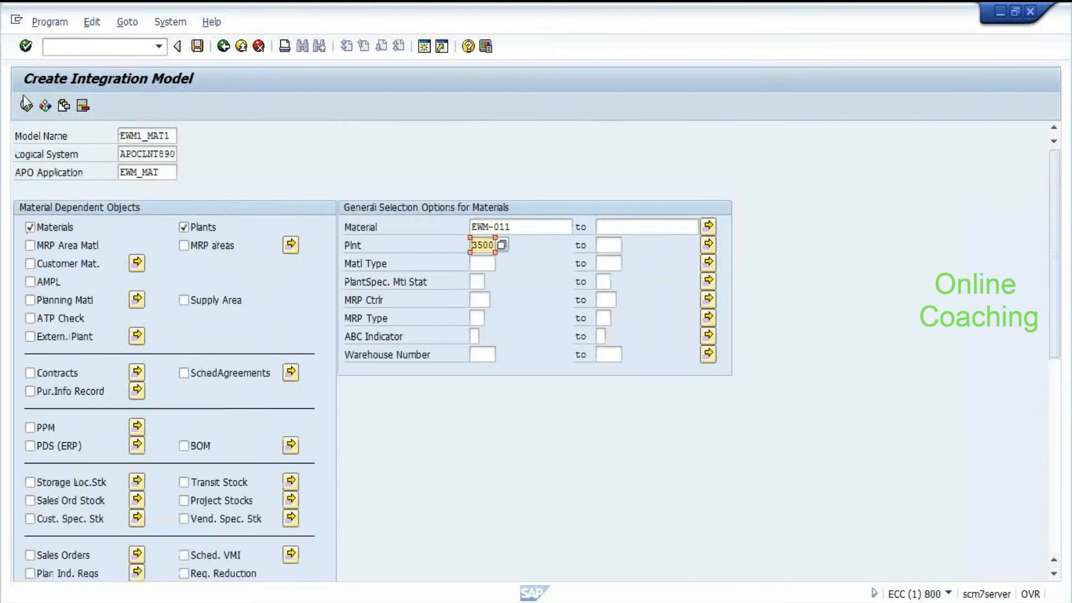
click(25, 105)
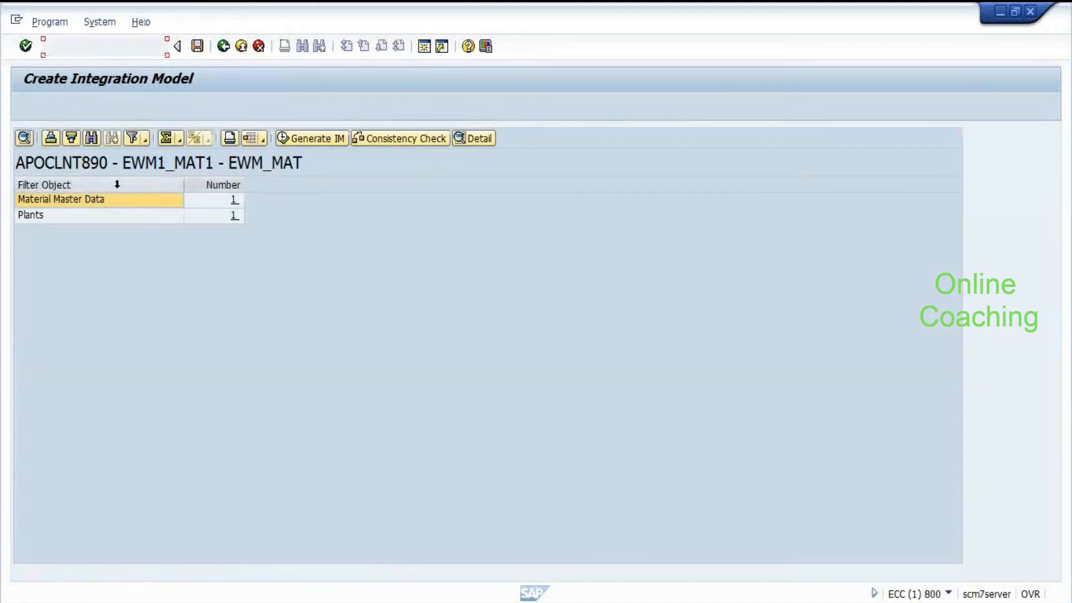
click(115, 185)
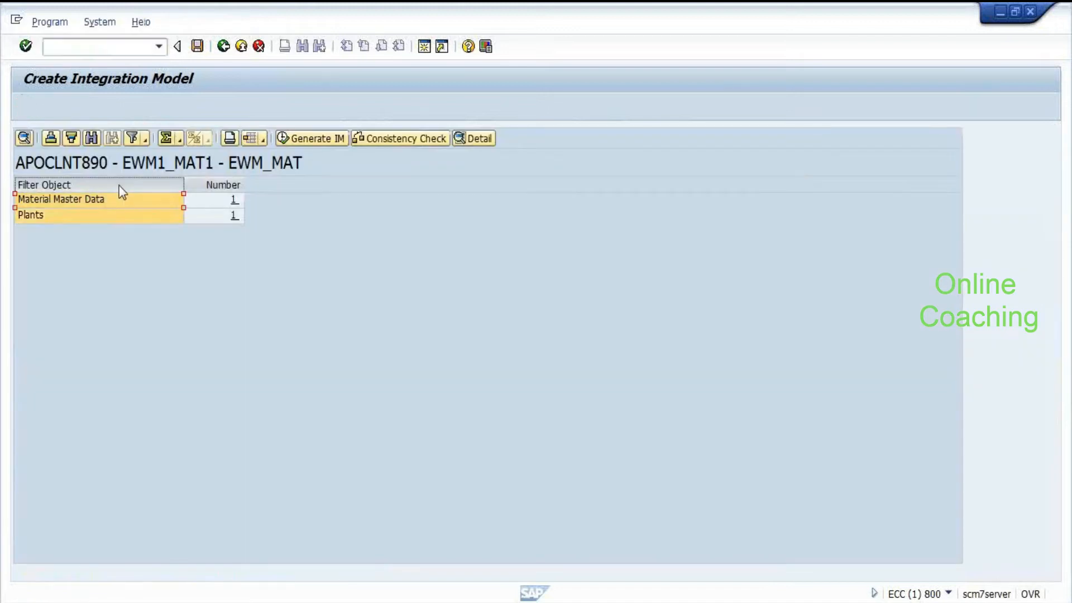
click(347, 134)
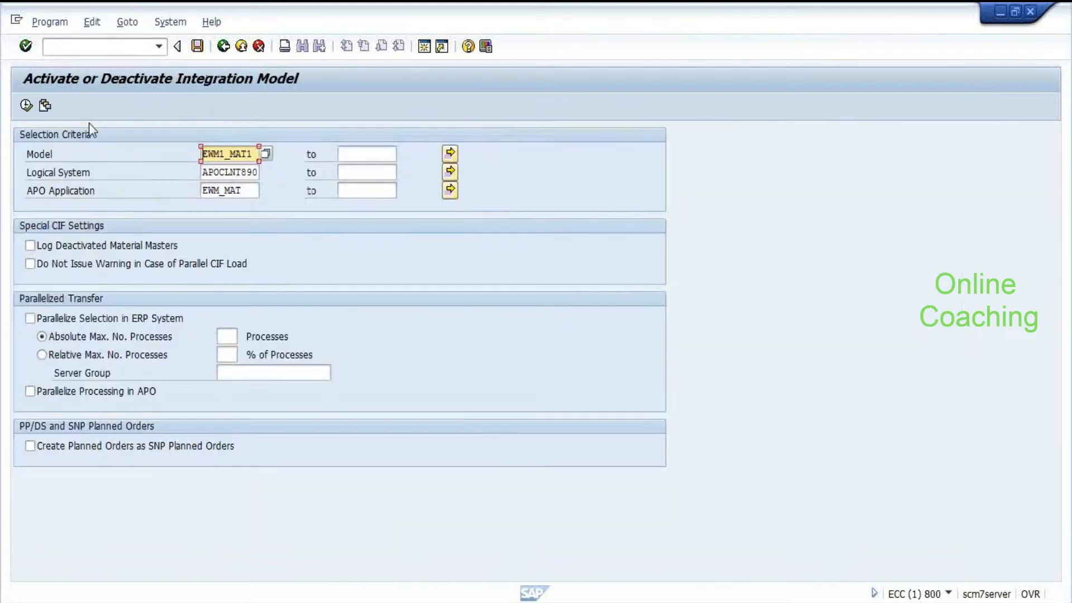
Step: Set the newest version of integration model EWM1_MAT1 to active and start the transfer, ignoring the blocked SPCW outbound queue
key(F8)
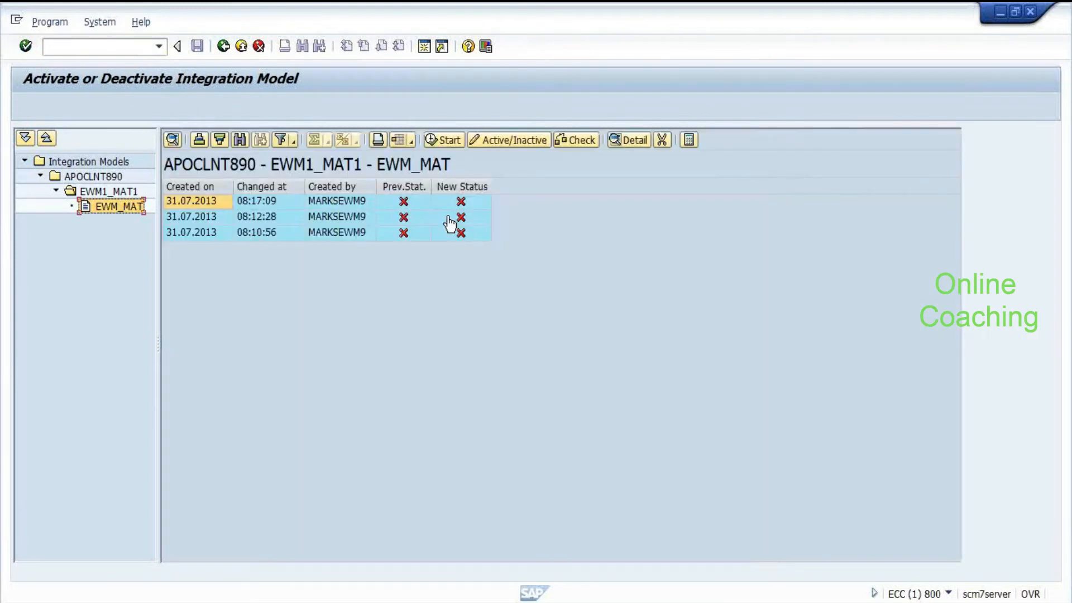
double_click(188, 202)
click(188, 203)
click(447, 141)
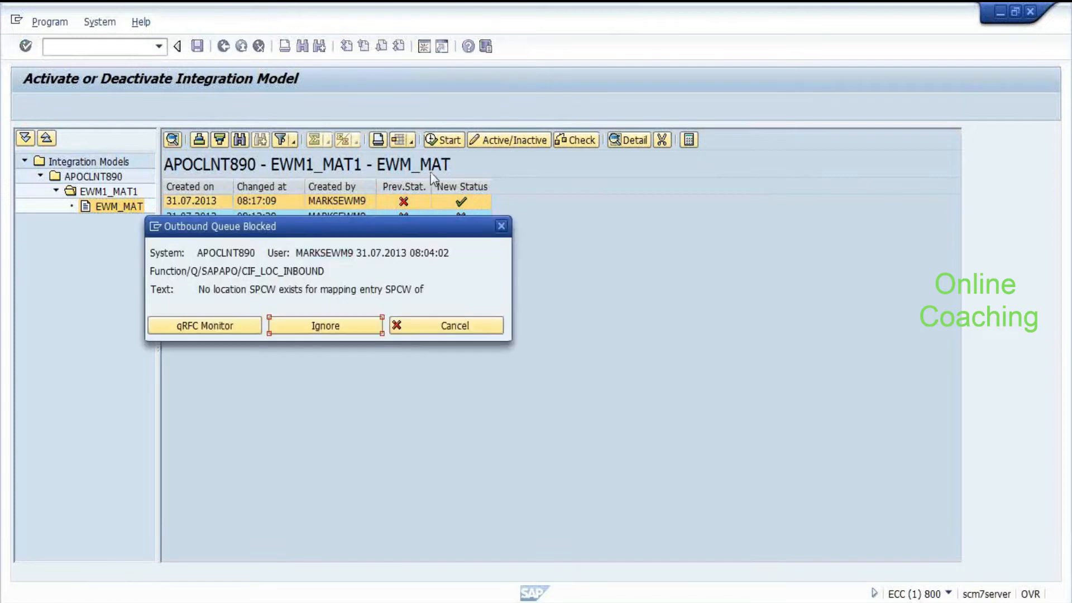
click(363, 331)
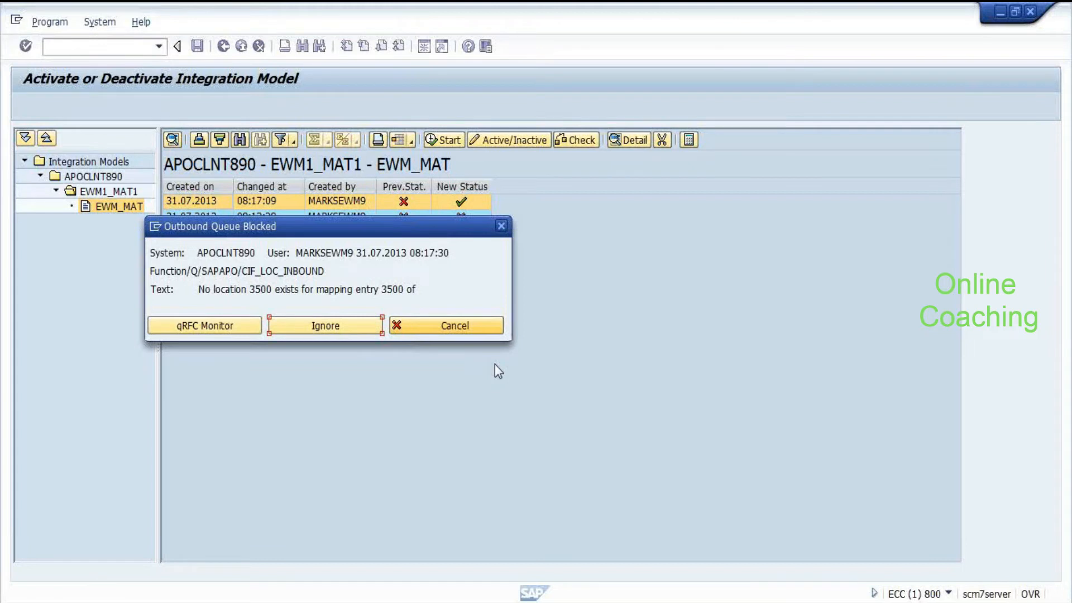
Step: Open queue R3AD_MATERIAEWM-011 in the qRFC monitor and try to execute its blocked entry
click(251, 321)
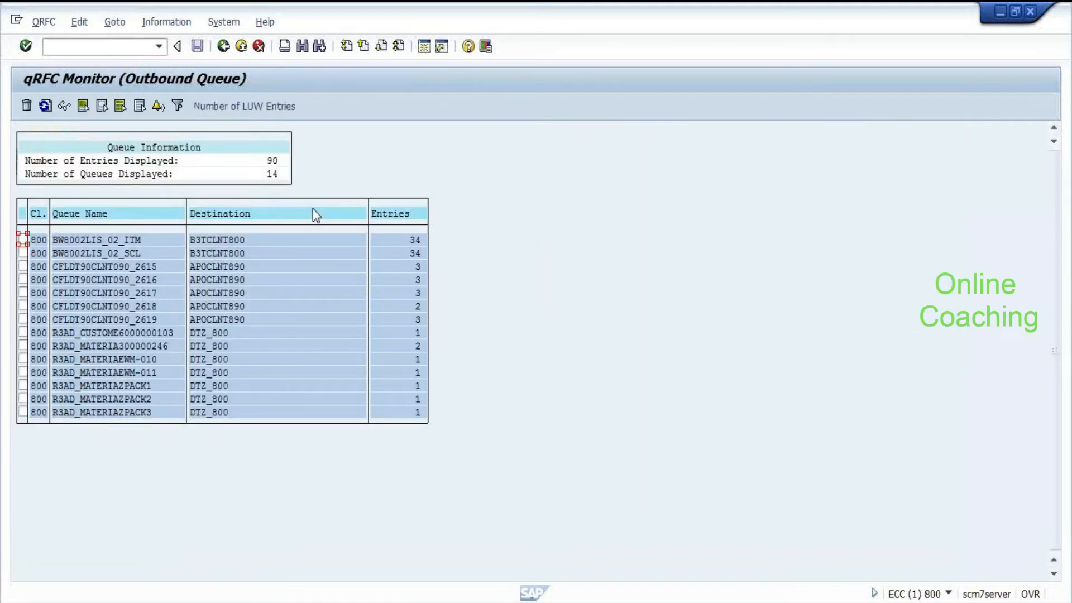
double_click(119, 372)
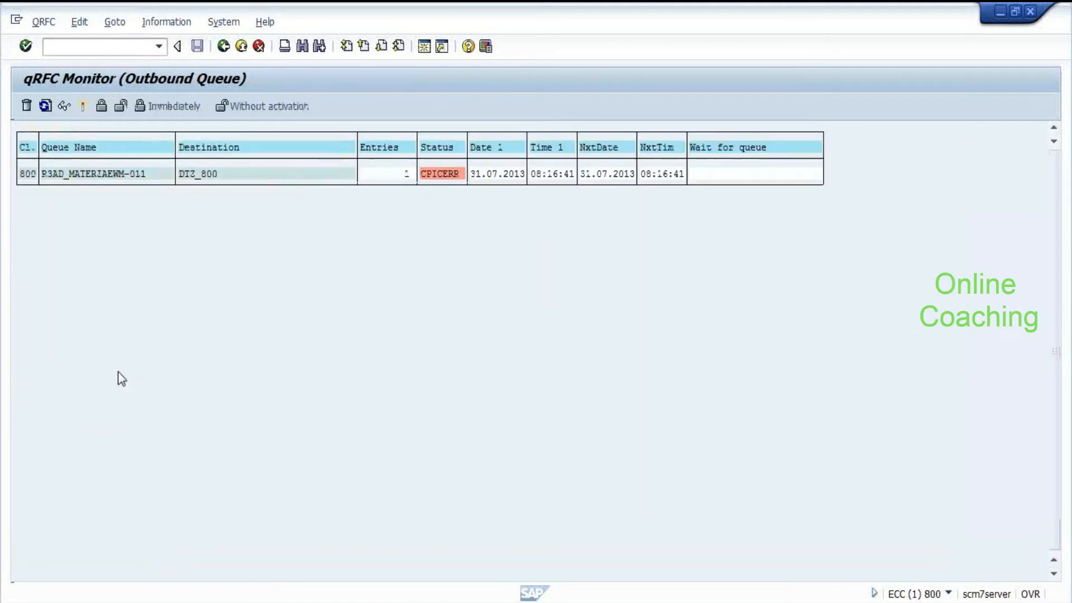
double_click(96, 174)
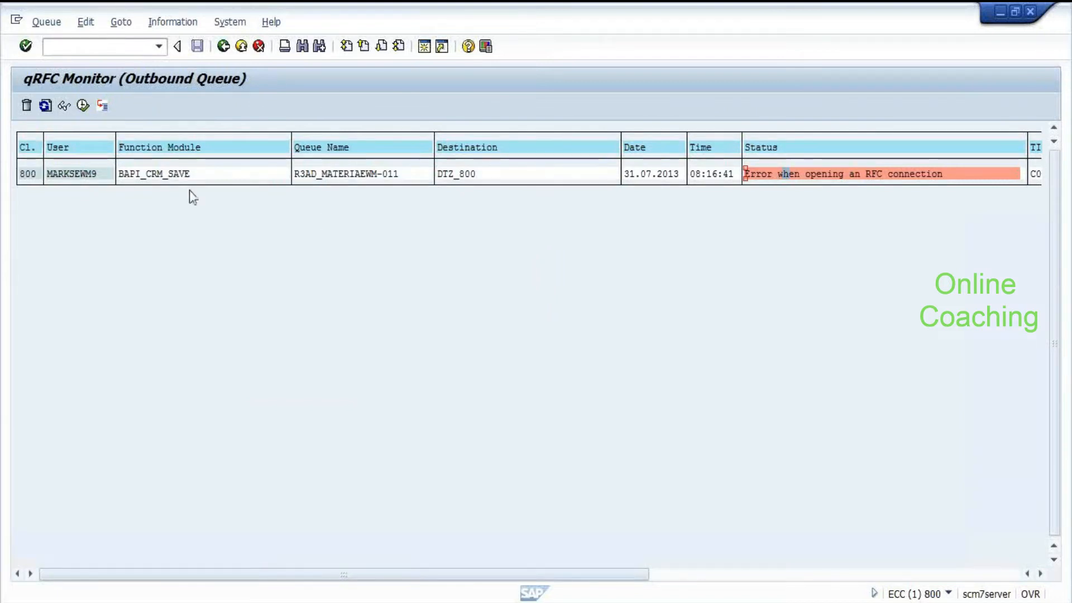
click(73, 178)
click(82, 105)
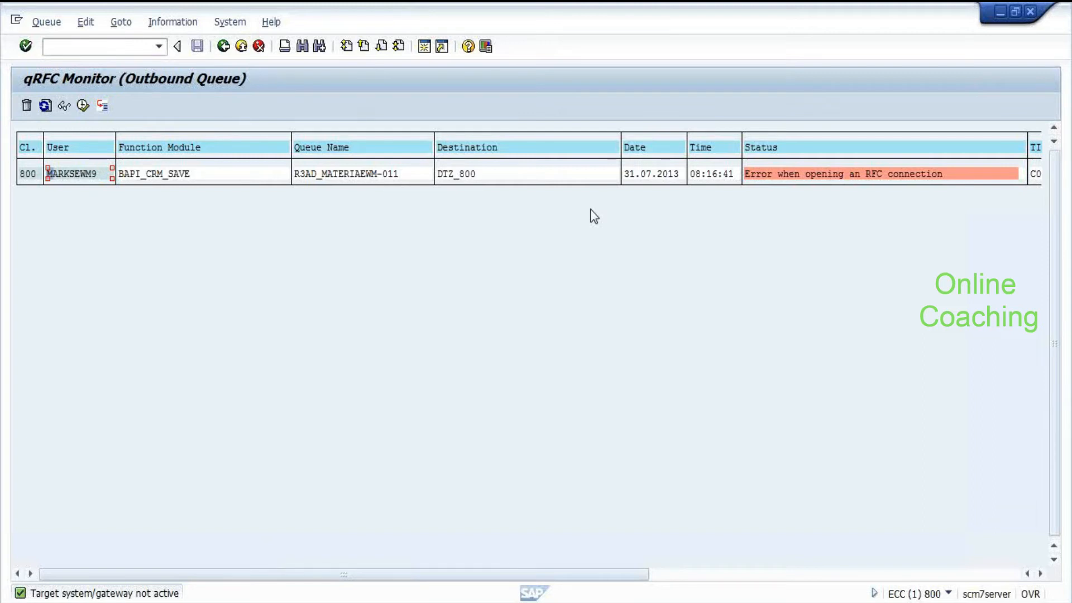
Step: Switch to the SCM system and display product EWM-009 for warehouse EWM1 in Warehouse Product Maintenance
key(alt+Tab)
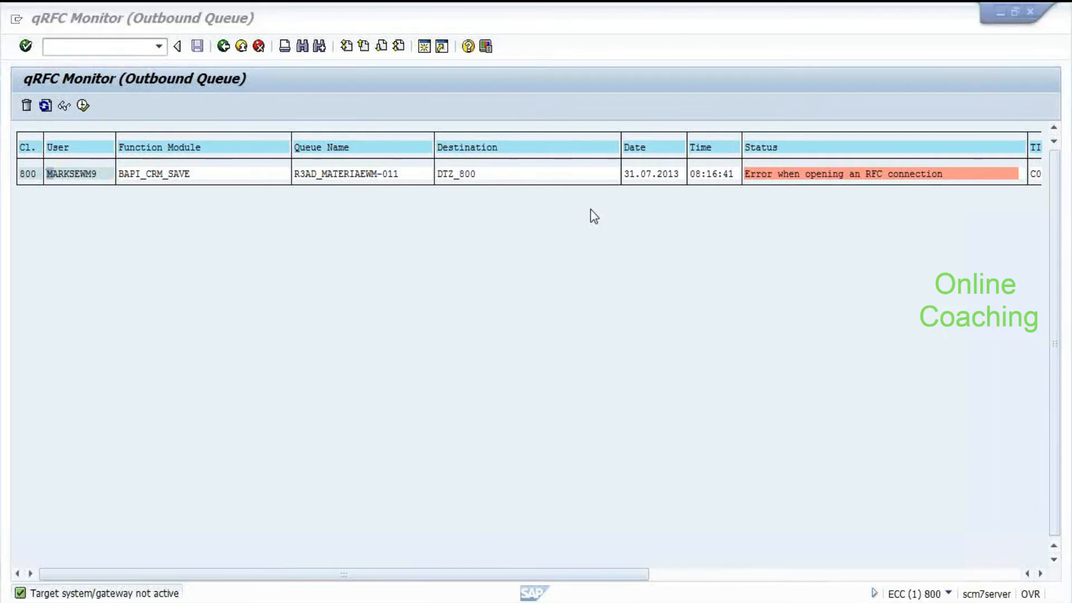
key(alt+Tab)
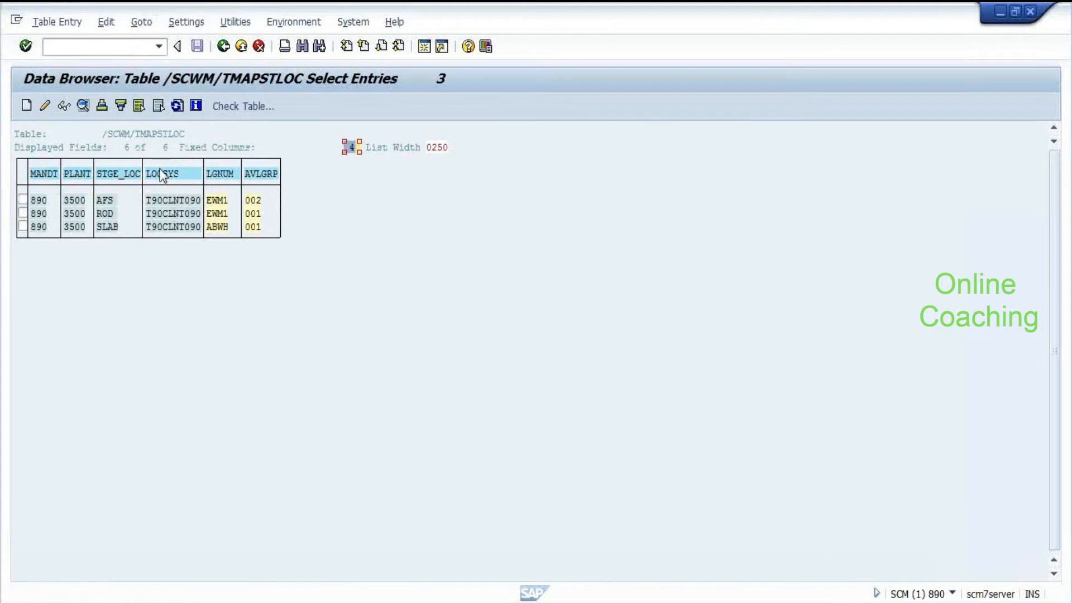
key(alt+Tab)
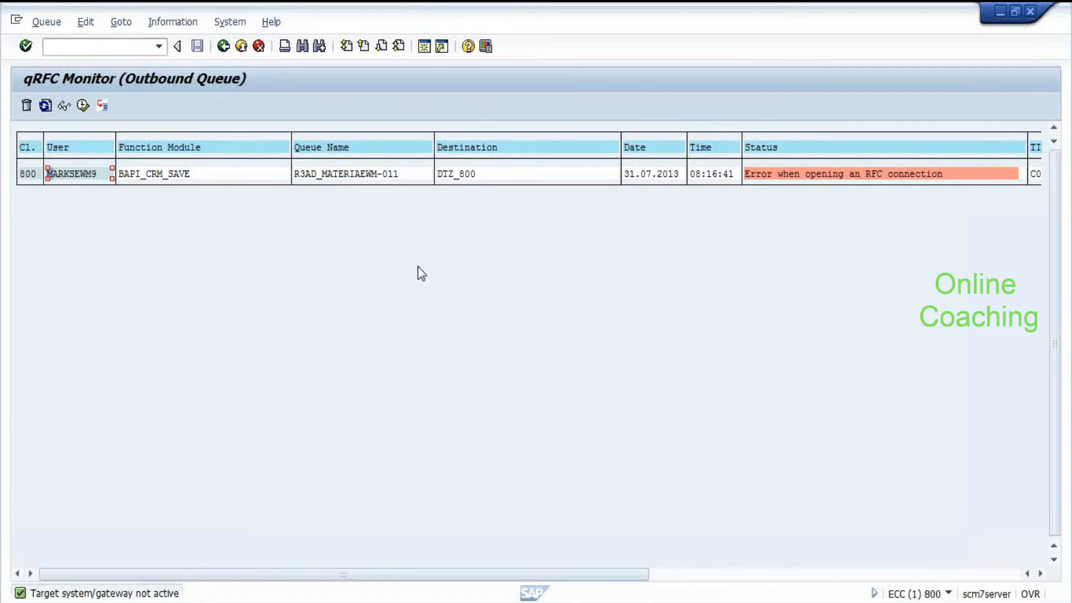
key(alt+Tab)
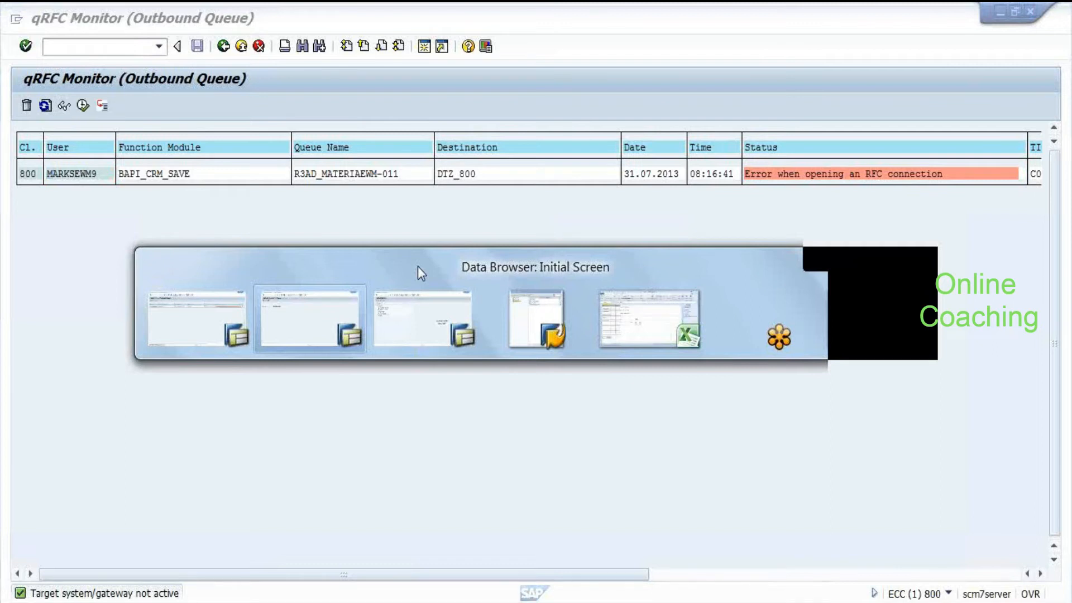
click(99, 44)
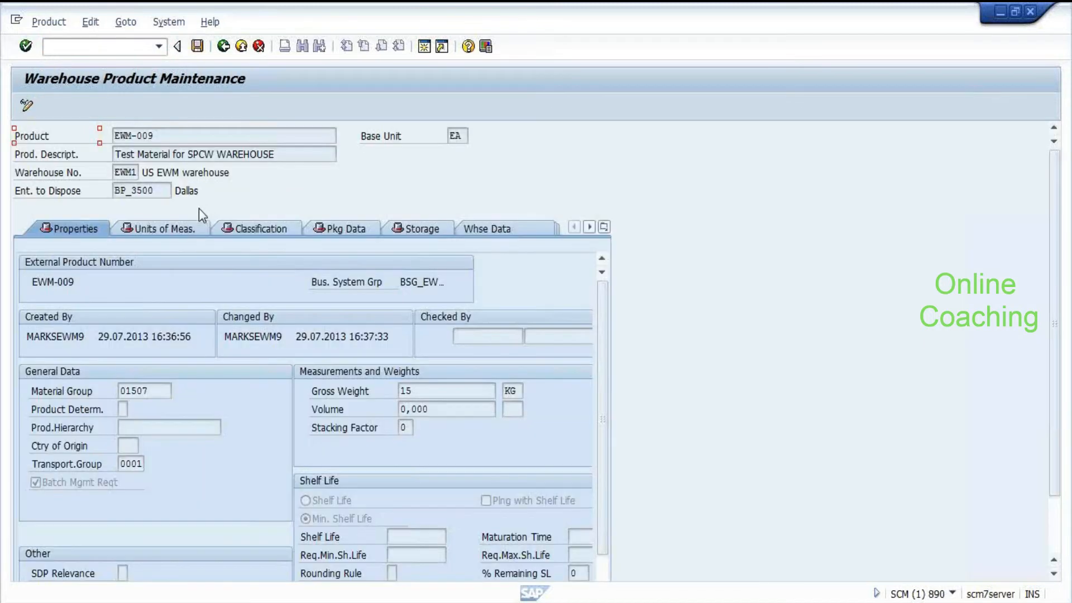
Step: Review the units of measure, the packaging data including packaging material and HU types, and the storage data of product EWM-009
click(72, 237)
click(73, 303)
click(158, 231)
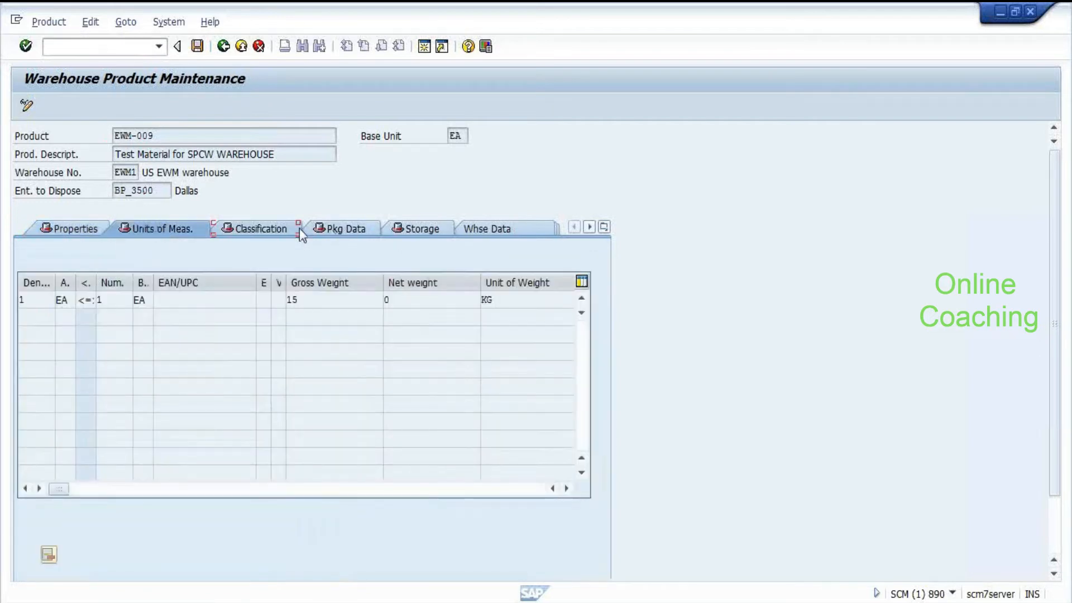
click(348, 229)
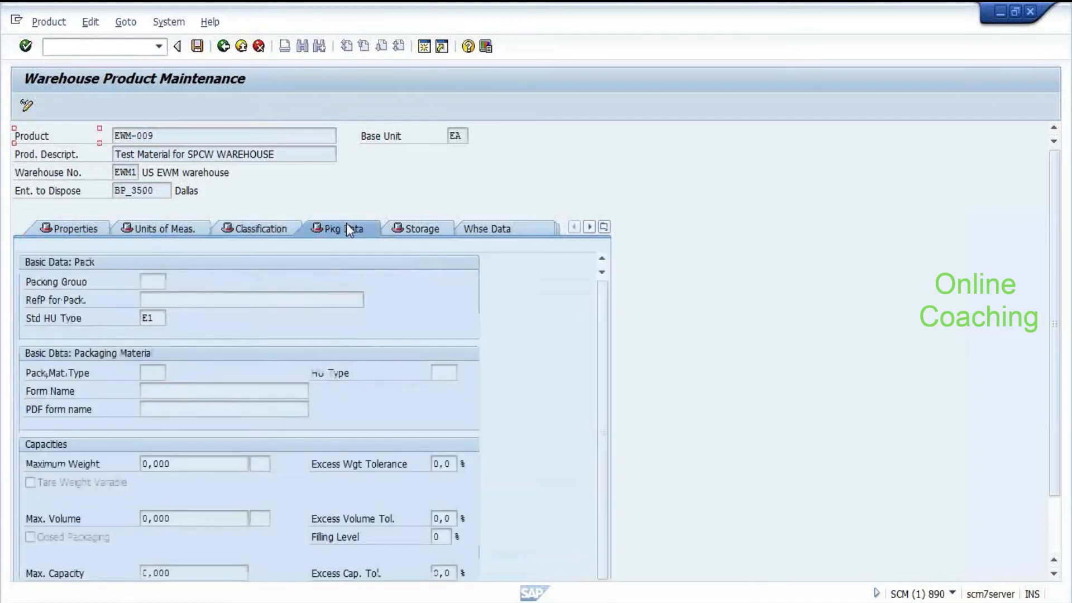
click(152, 373)
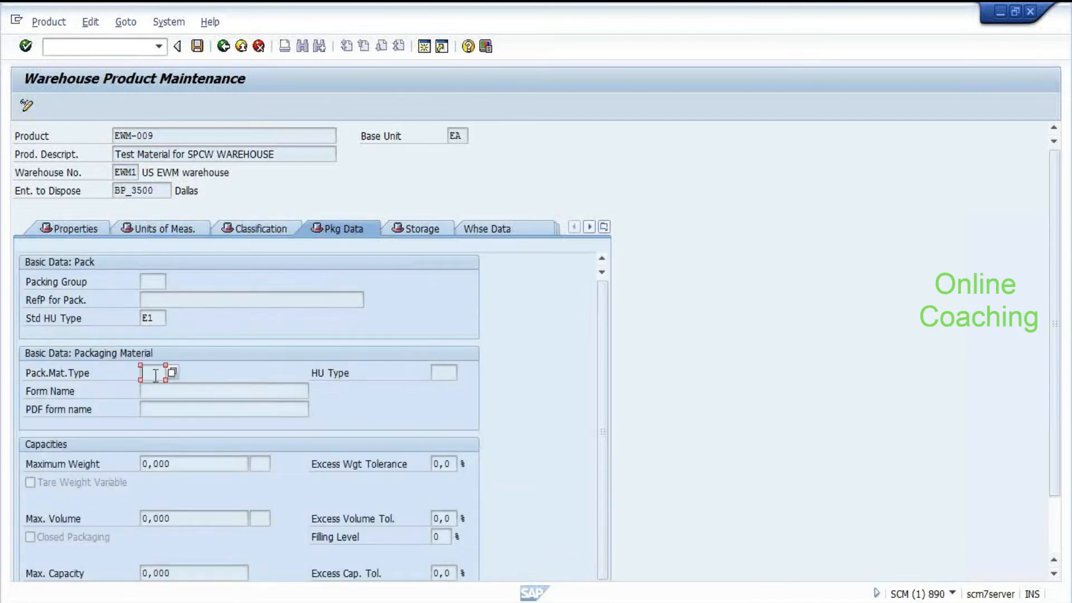
click(435, 372)
click(165, 318)
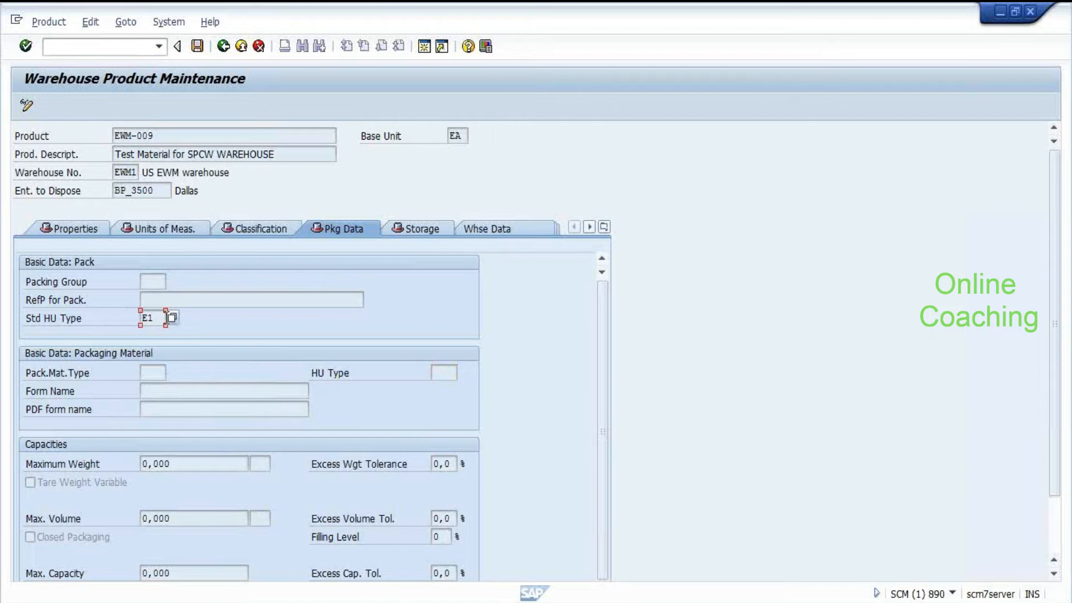
click(435, 235)
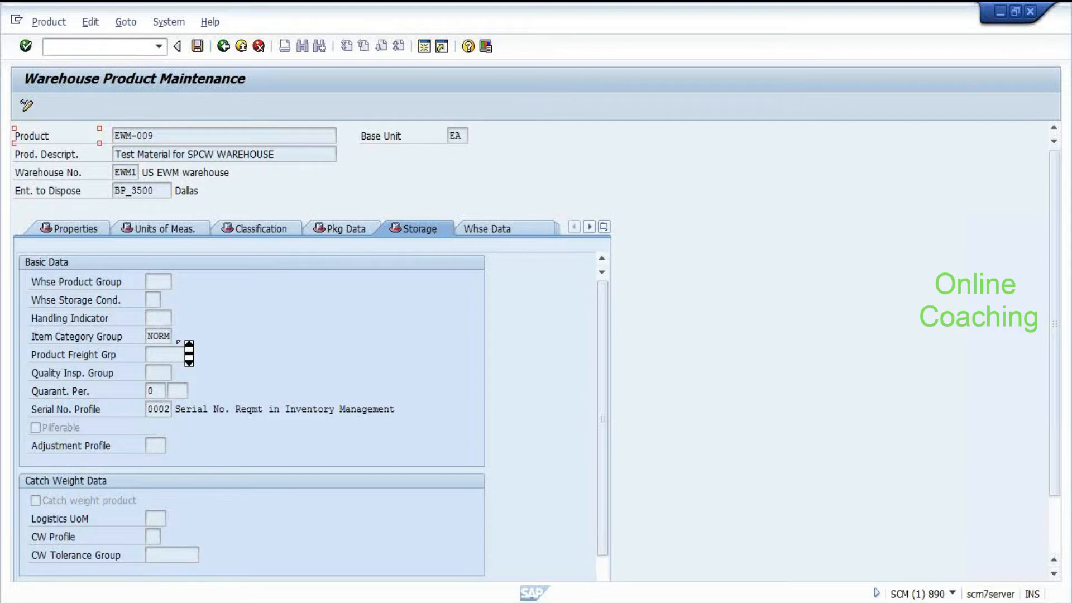
Step: Check the serial number profile and quality inspection group of EWM-009, and open that material for change in the ECC system
click(153, 418)
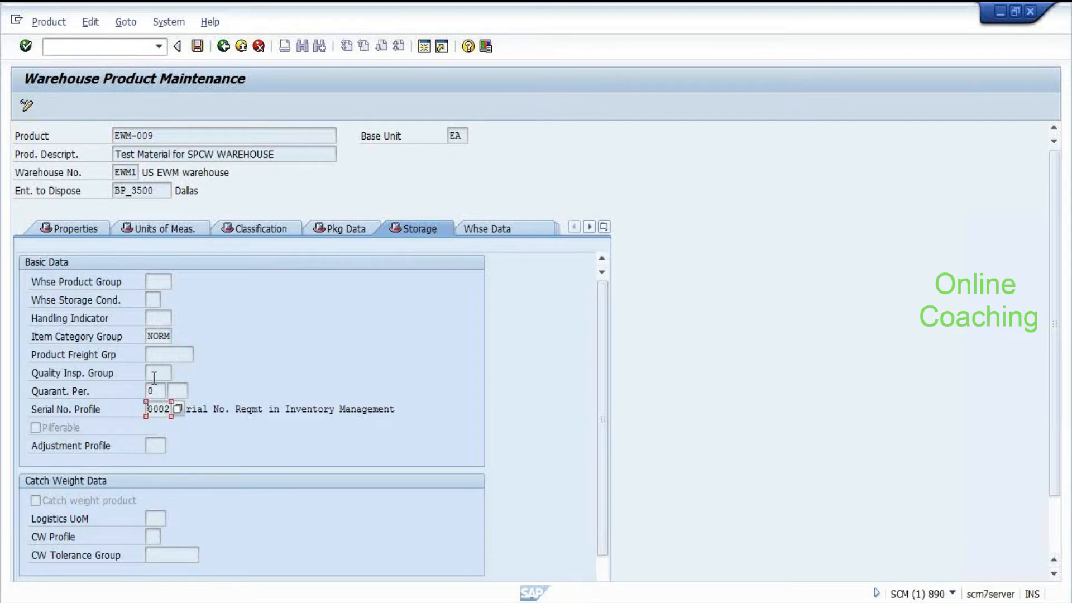
click(154, 377)
key(alt+Tab)
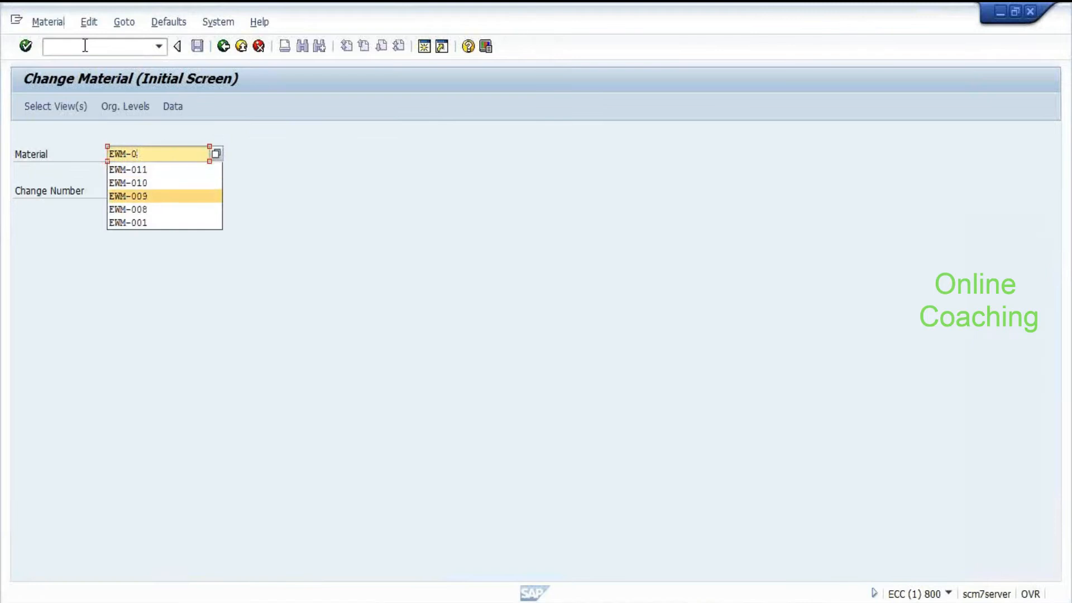
key(Return)
key(Return)
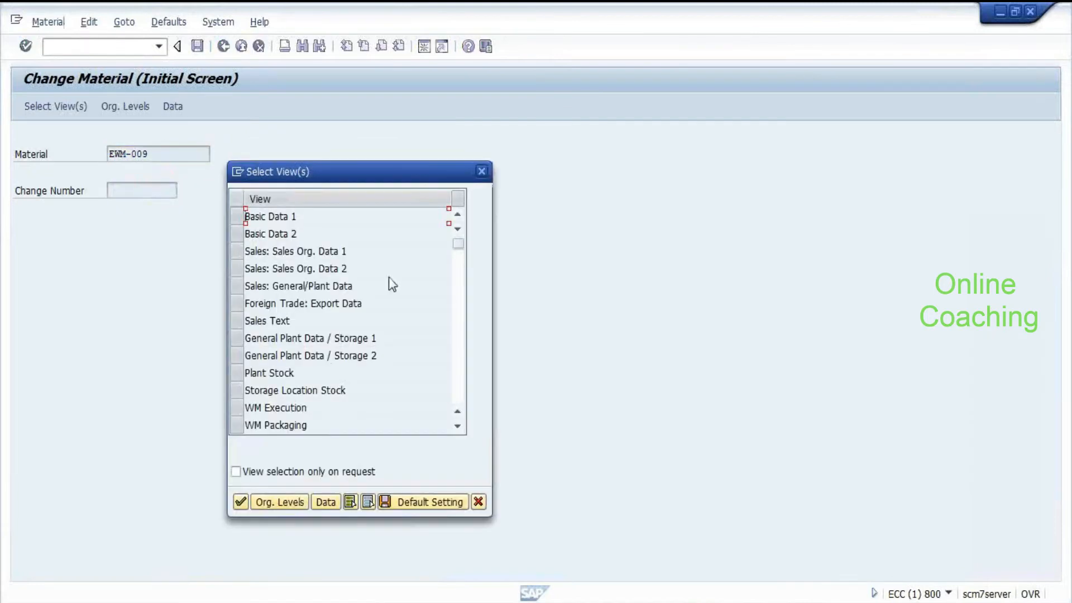
Step: Select the EWM-009 views Basic Data 1 and 2, General Plant Data / Storage 1 and 2, WM Execution and WM Packaging, excluding sales, foreign trade and stock views
scroll(286, 271, down, 1)
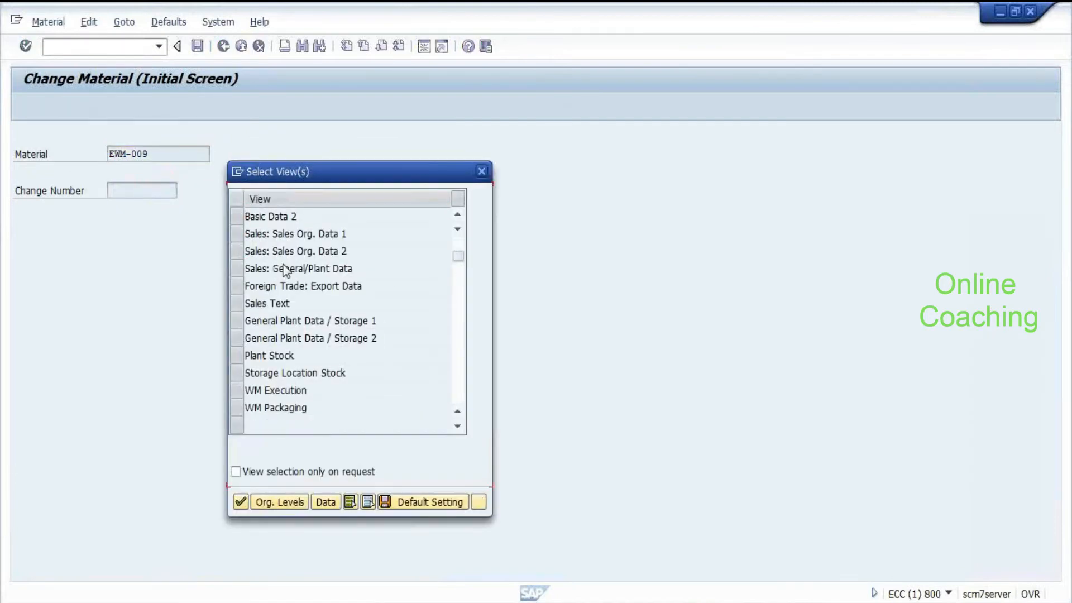
scroll(285, 268, up, 1)
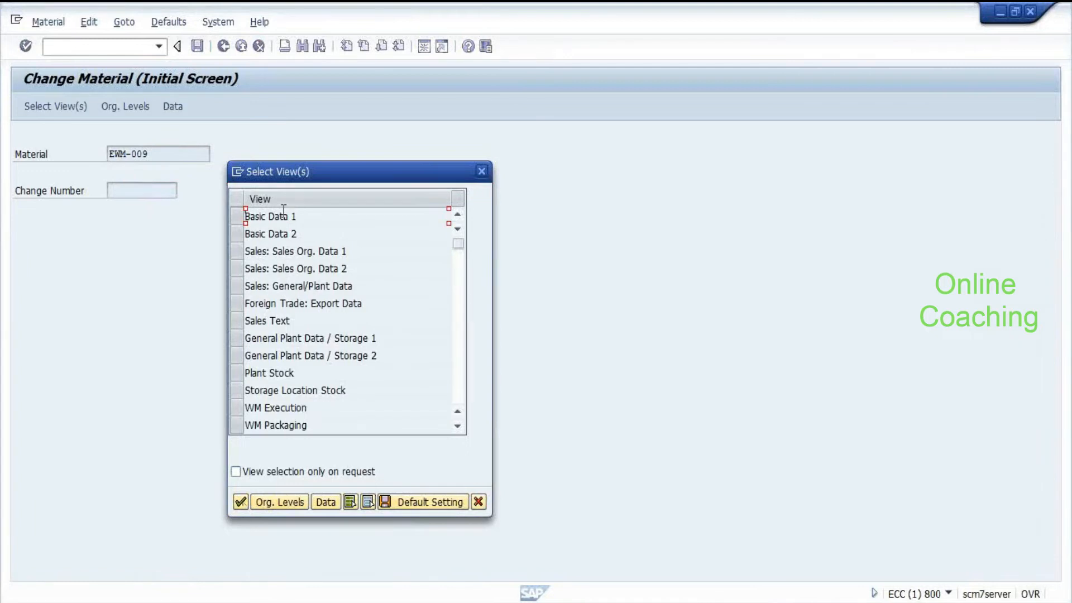
click(235, 252)
click(235, 270)
click(235, 286)
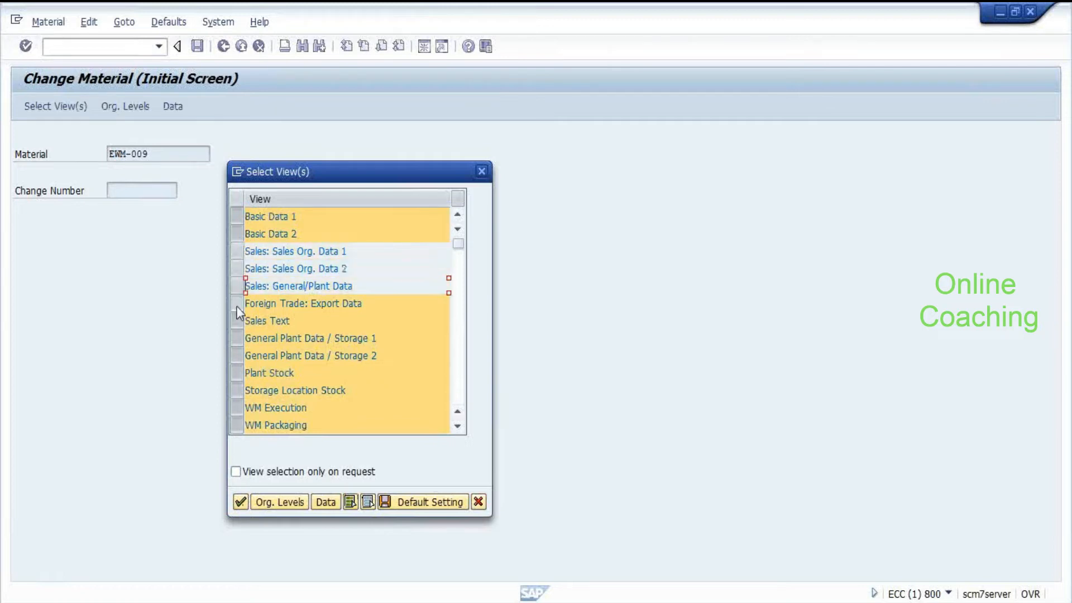
click(237, 306)
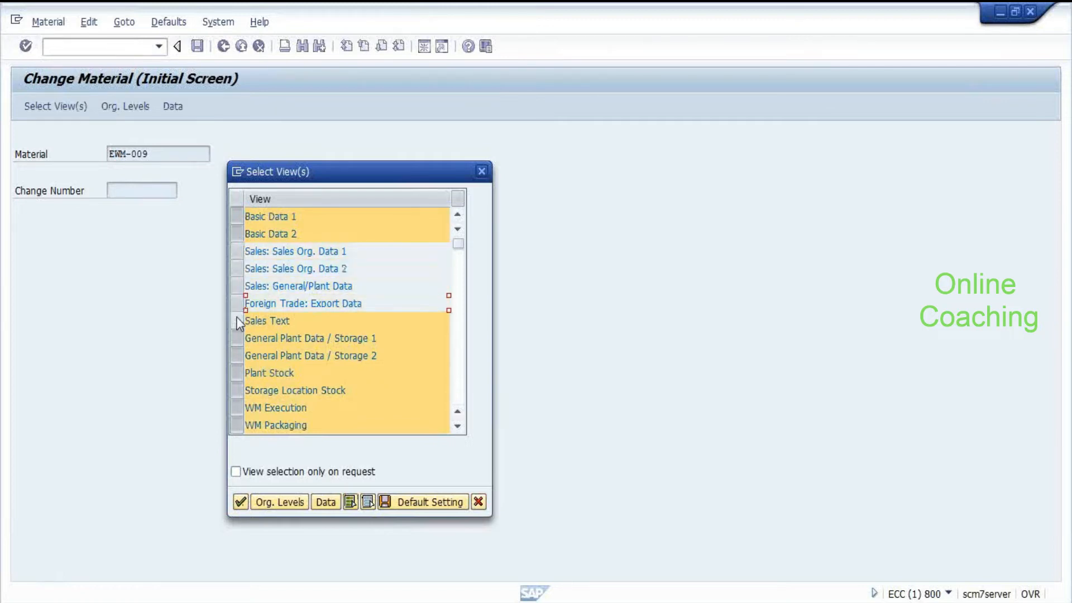
click(236, 321)
click(236, 373)
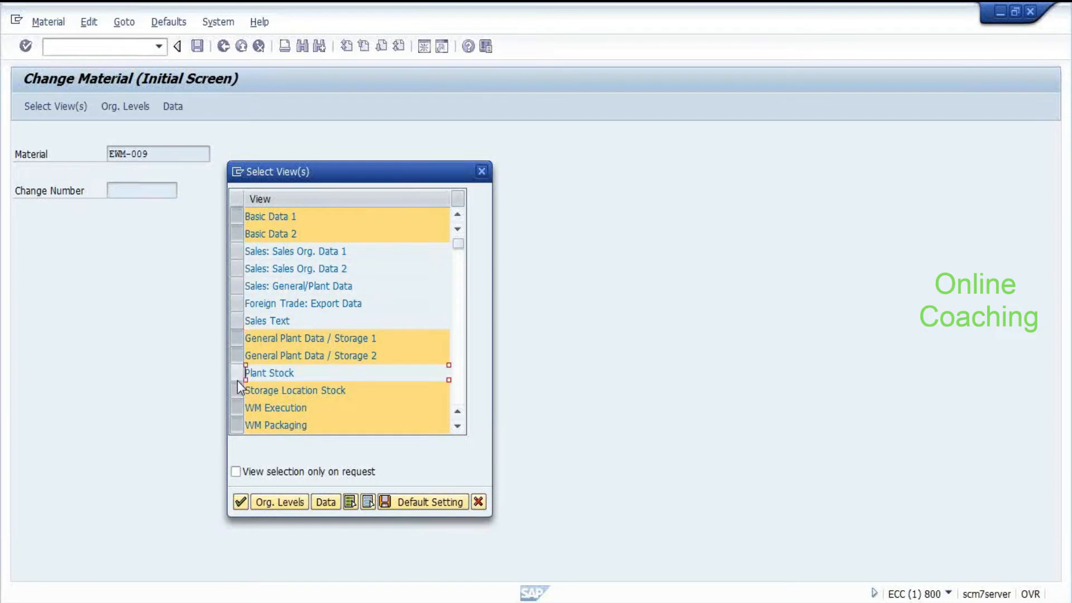
click(236, 391)
key(Return)
Step: Enter the plant as organizational level and open the selected views of material EWM-009
key(Delete)
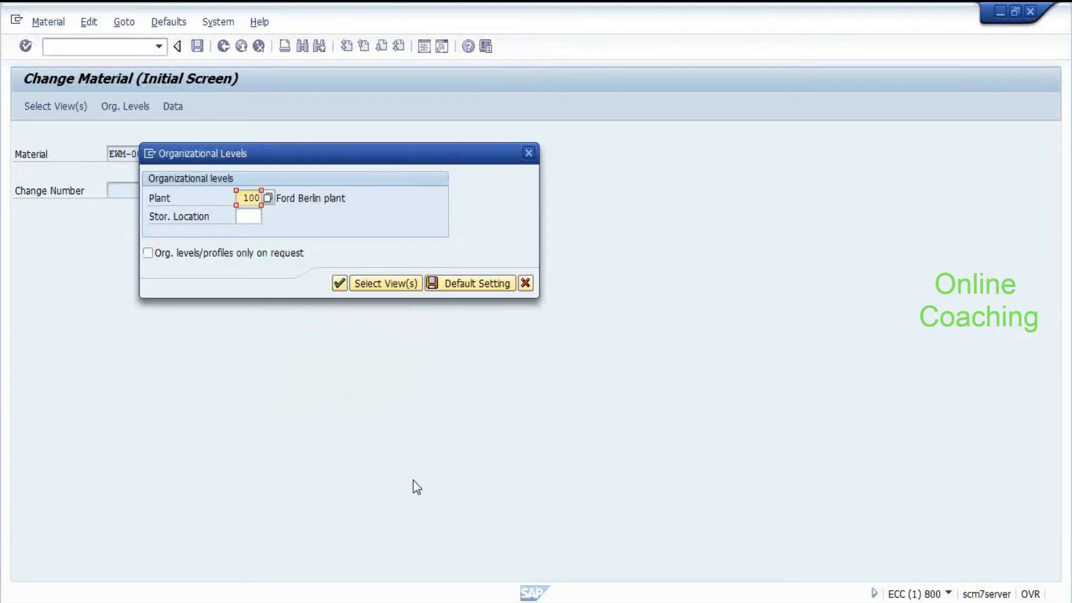
key(Insert)
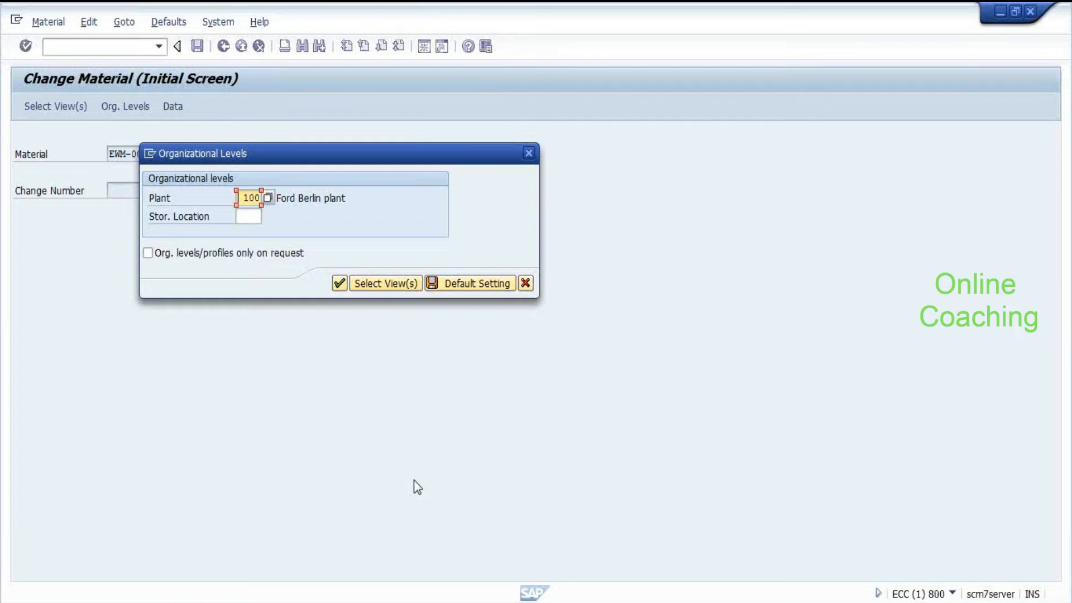
key(Insert)
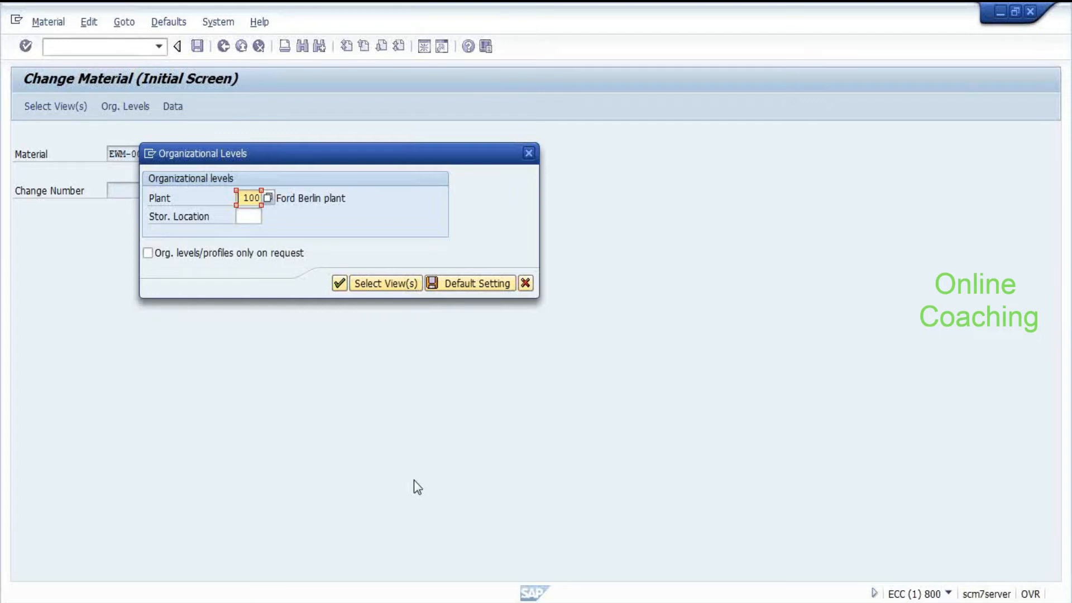
key(Return)
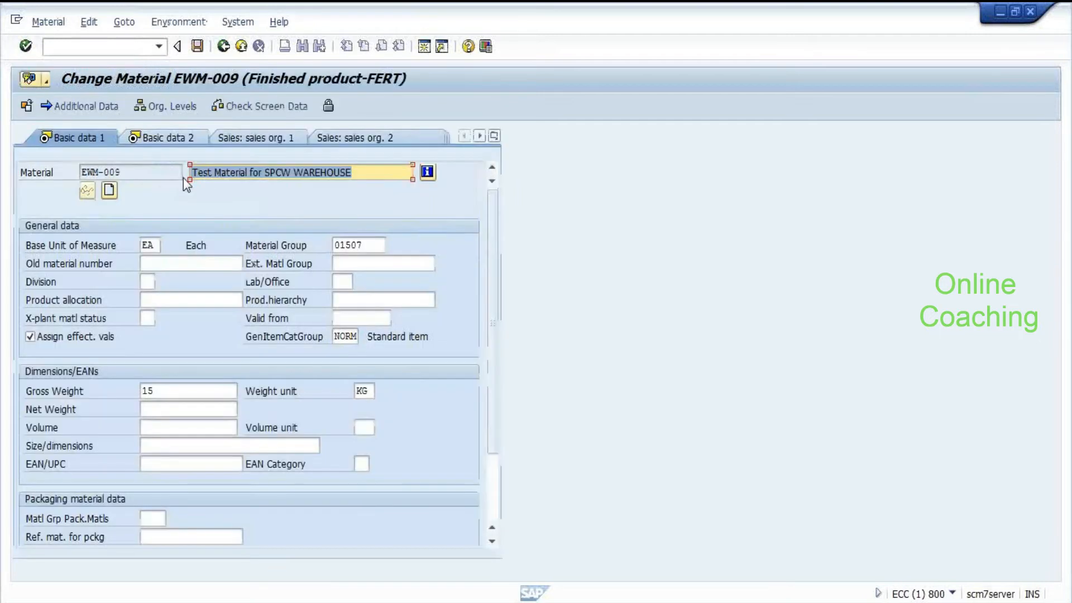
Step: Compare the serial number profile and quality management fields in the WM Execution view with the EWM storage data of EWM-009
key(alt+Tab)
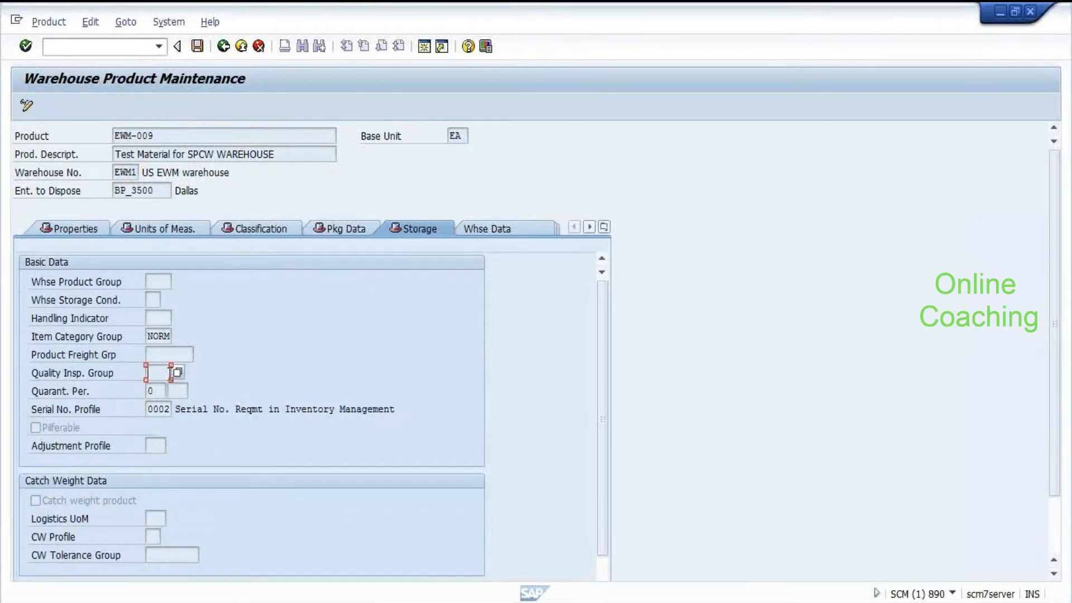
key(alt+Tab)
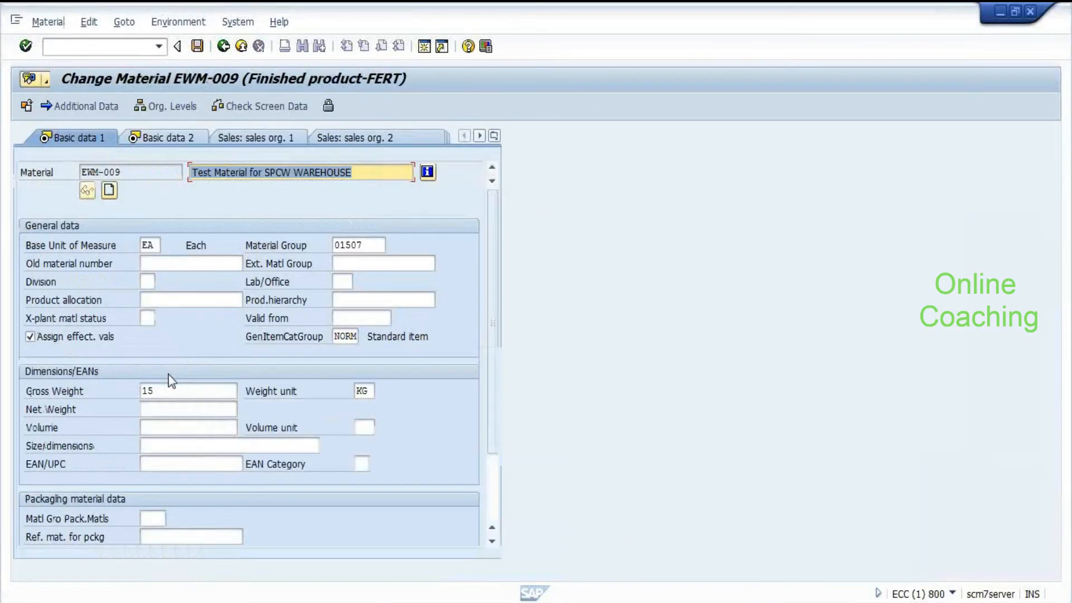
click(490, 135)
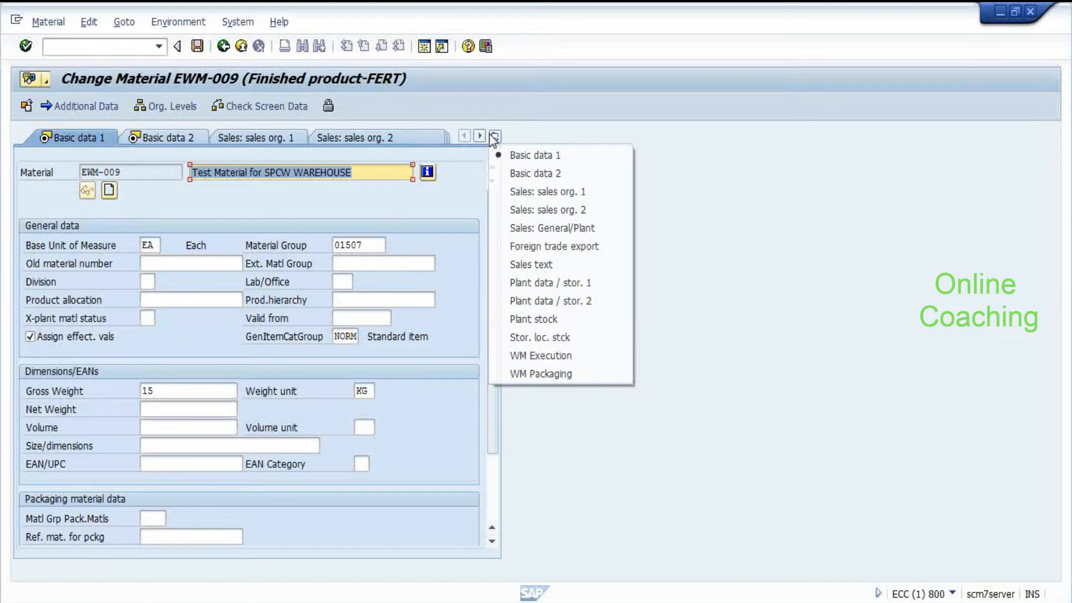
click(541, 356)
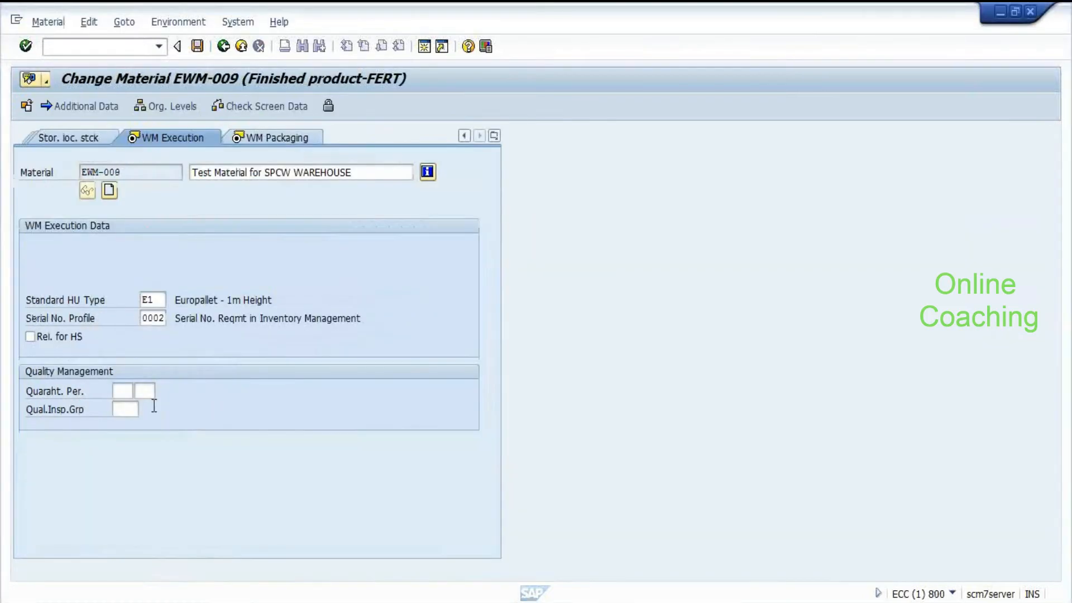
click(131, 409)
click(148, 320)
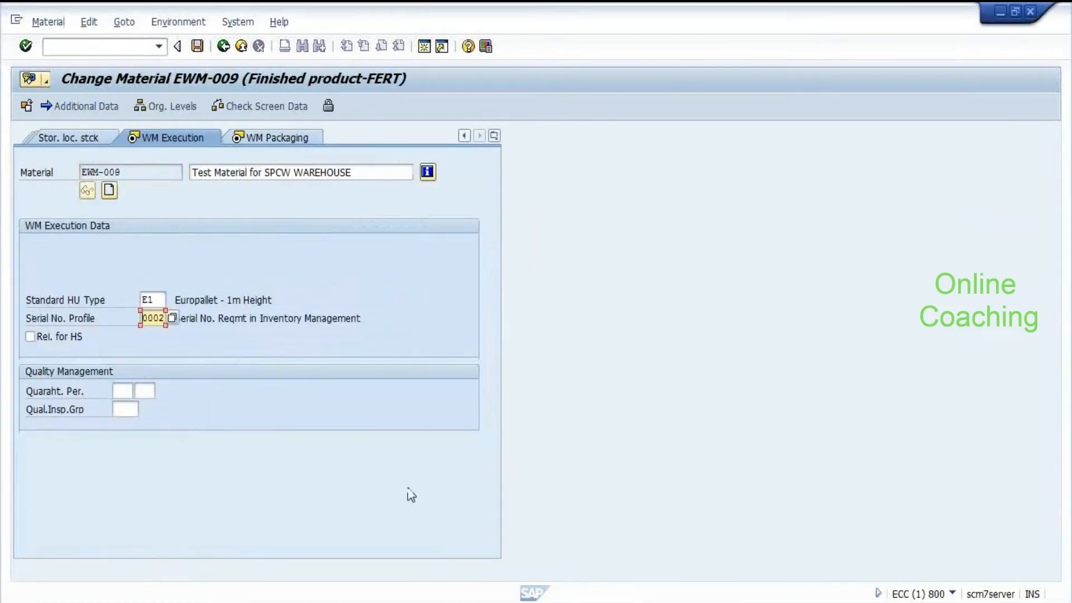
click(282, 322)
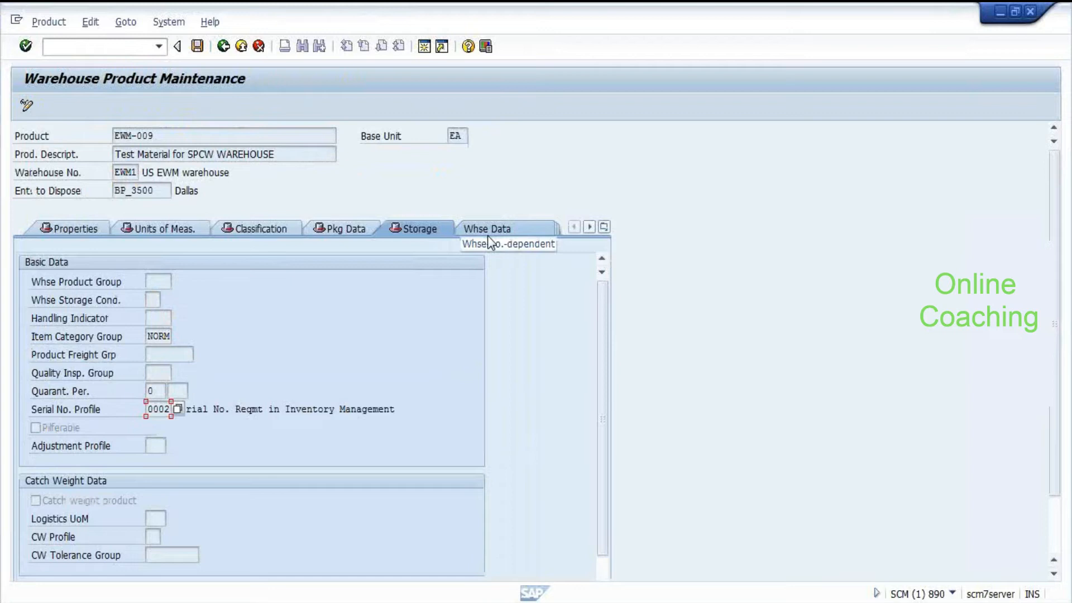
Step: Examine the general, putaway and stock removal sections in the warehouse data of product EWM-009
click(503, 225)
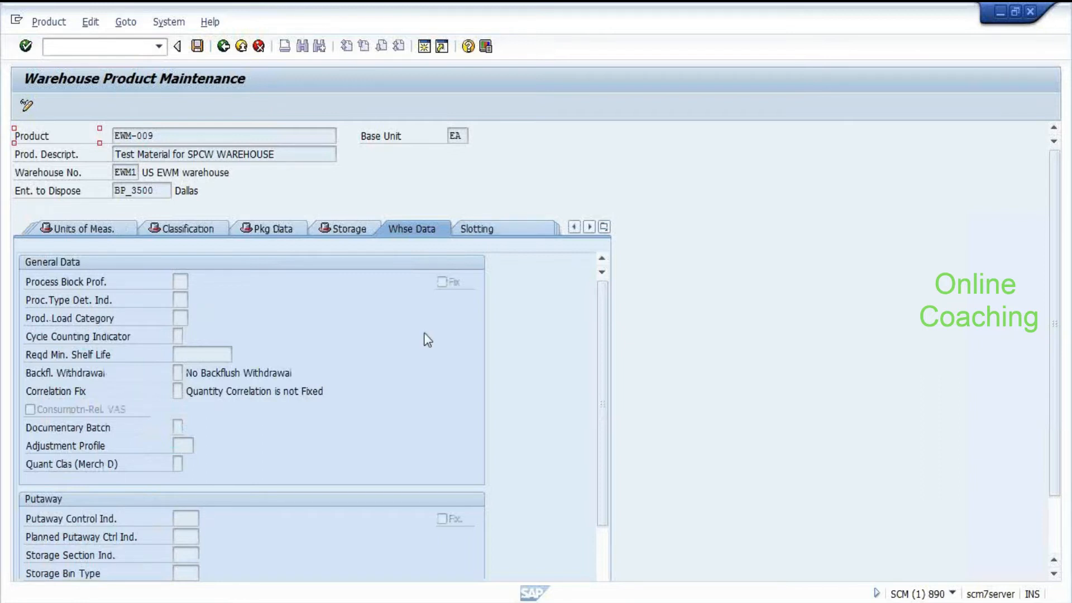
key(F3)
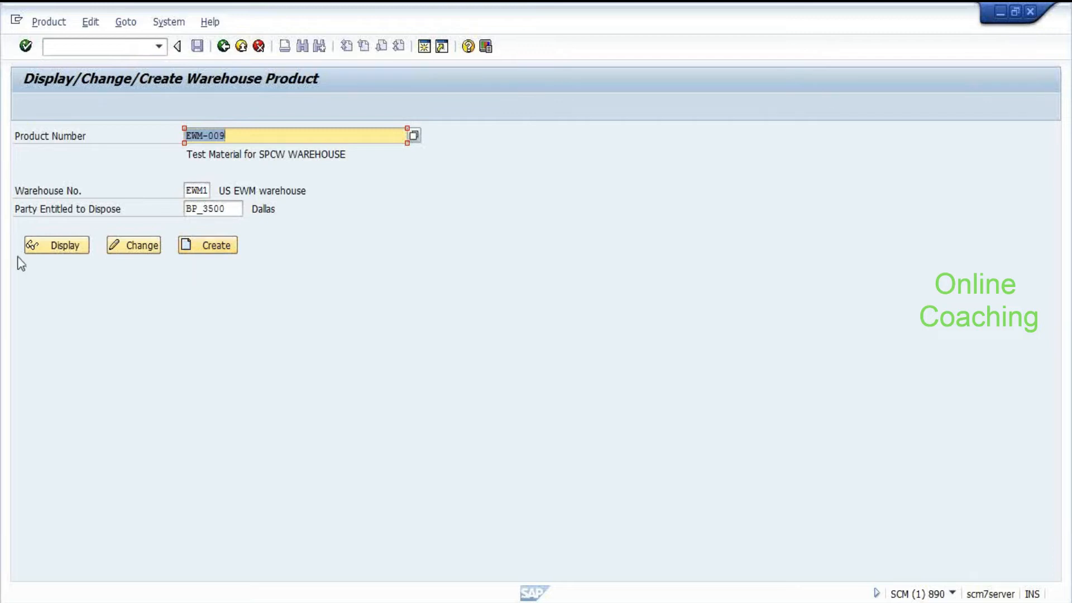
click(58, 247)
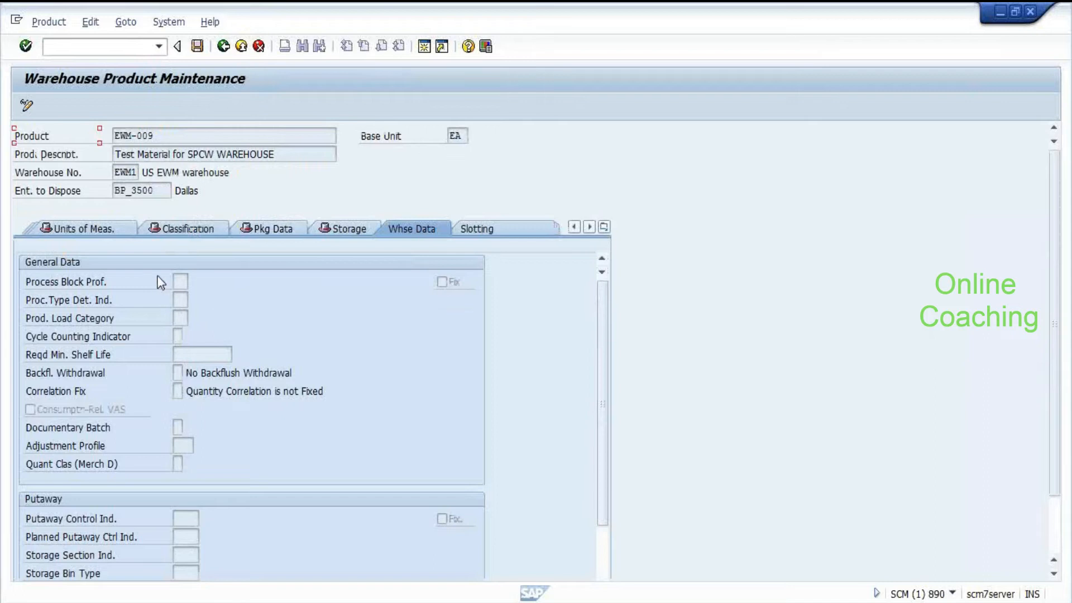
scroll(199, 367, down, 1)
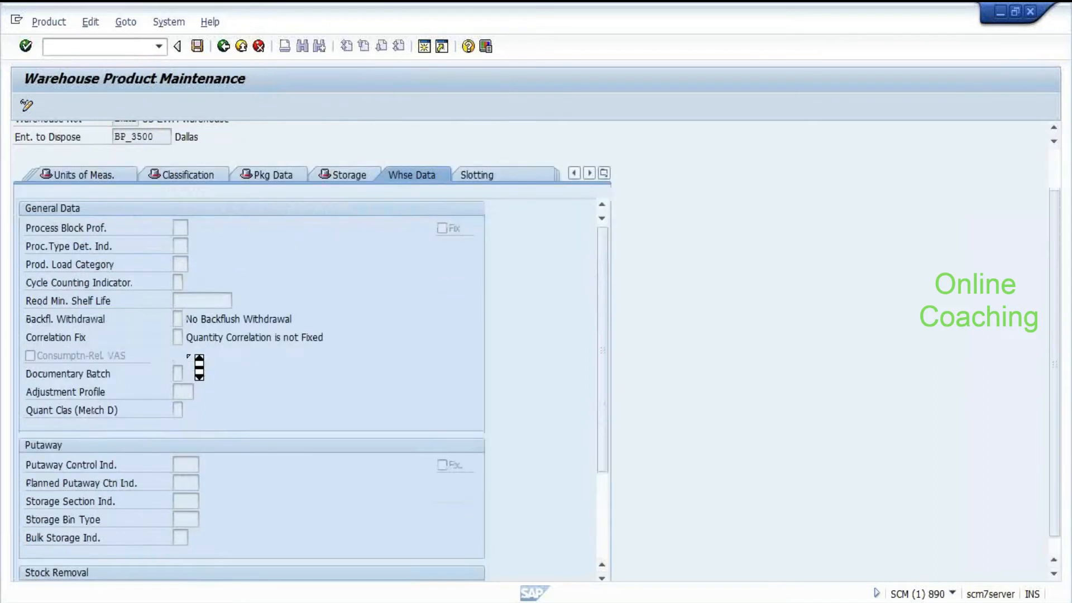
scroll(200, 367, down, 1)
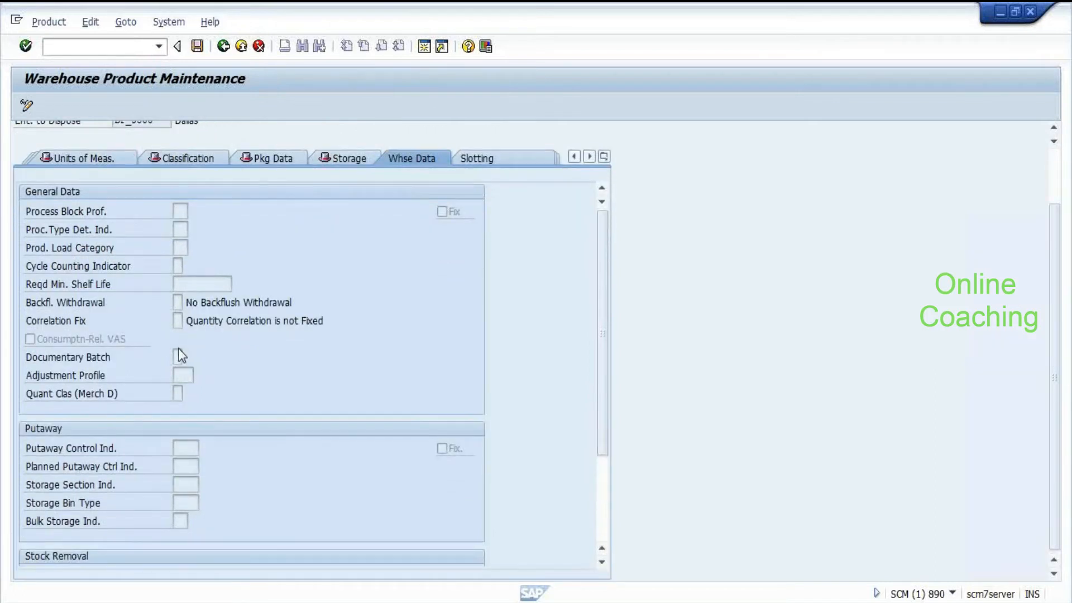
scroll(184, 357, up, 2)
scroll(458, 362, down, 2)
drag(603, 316, 608, 395)
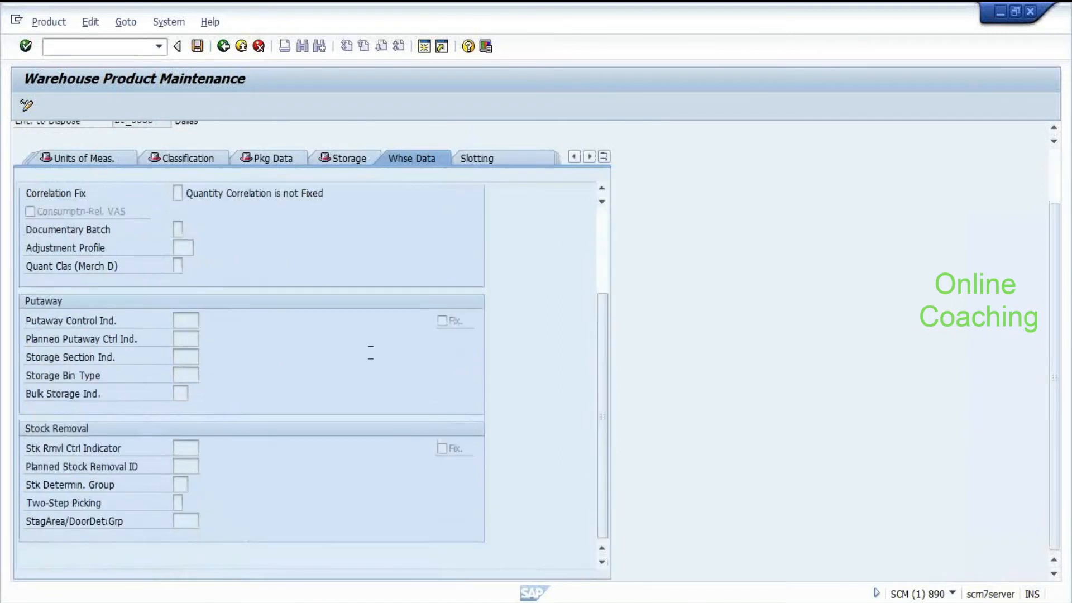
click(178, 449)
scroll(272, 419, up, 5)
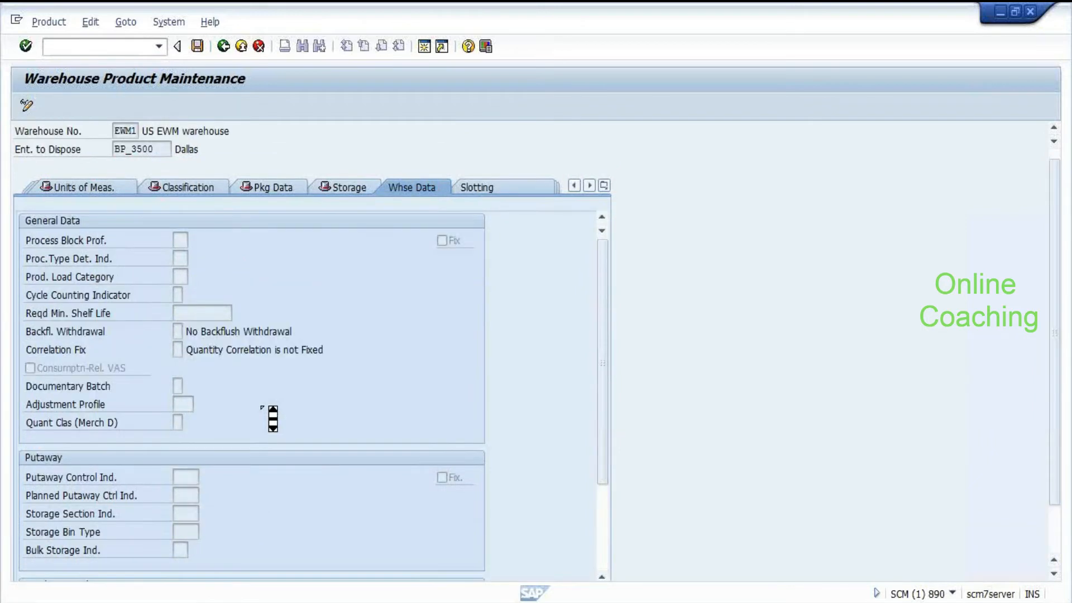
scroll(272, 419, up, 2)
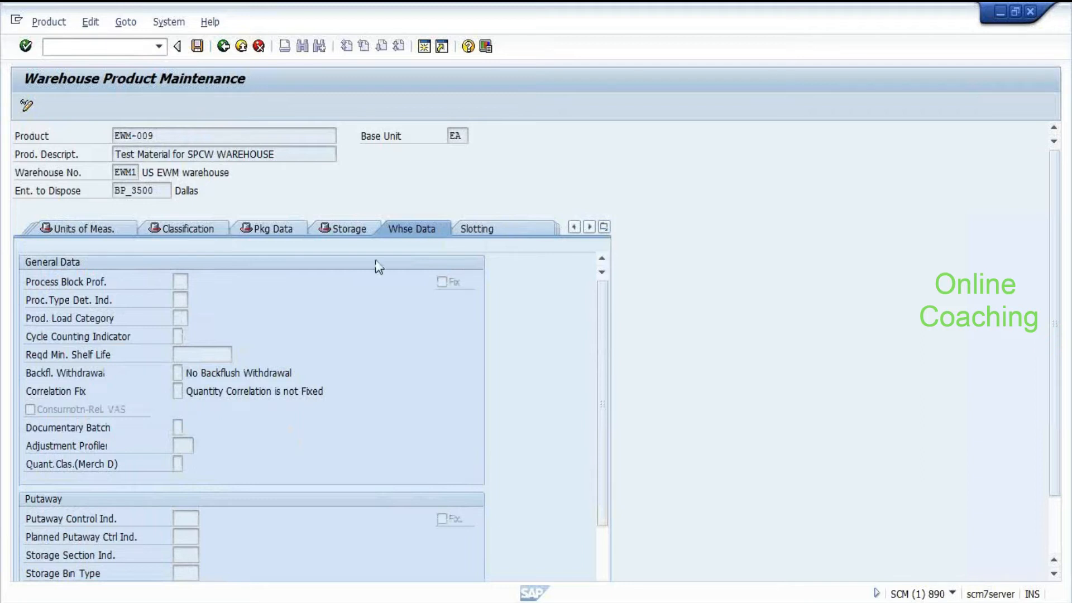
Step: Examine the slotting data of EWM-009, including the requirement/demand and dimension sections
click(507, 235)
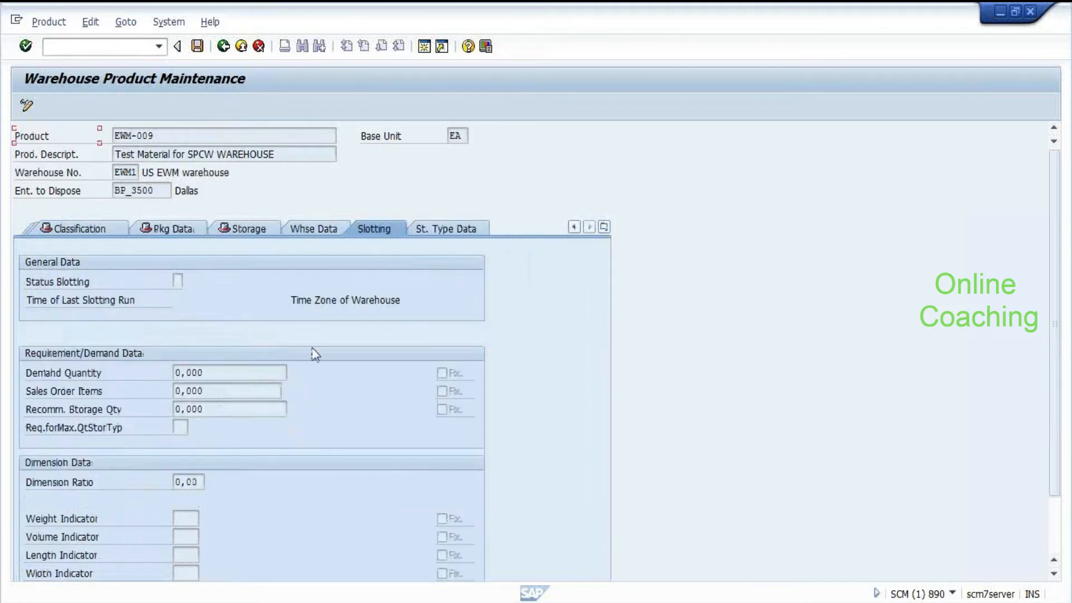
scroll(455, 335, down, 1)
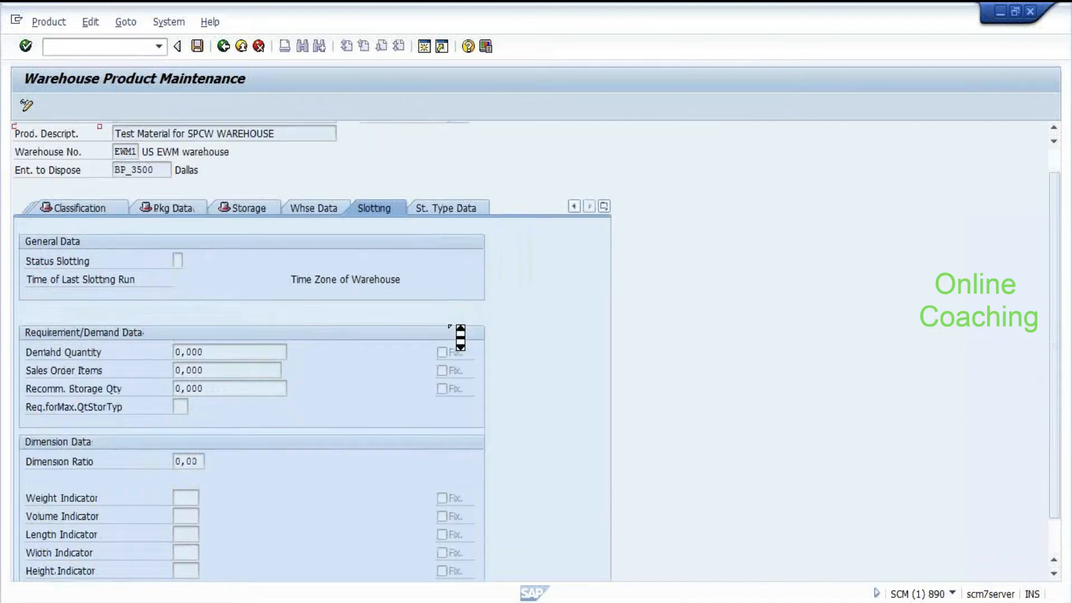
scroll(455, 335, down, 2)
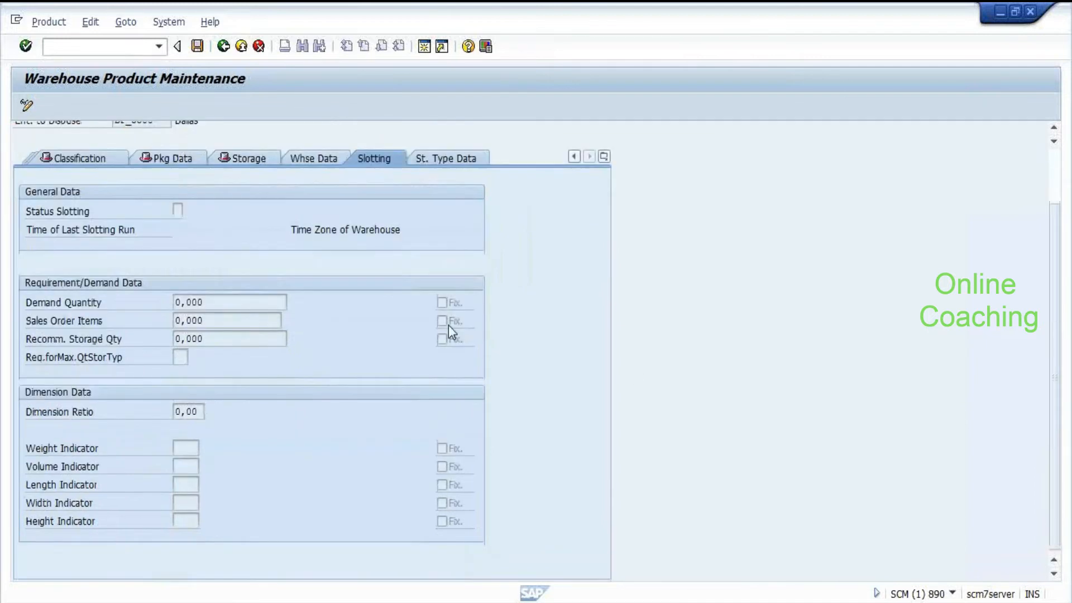
scroll(454, 335, up, 3)
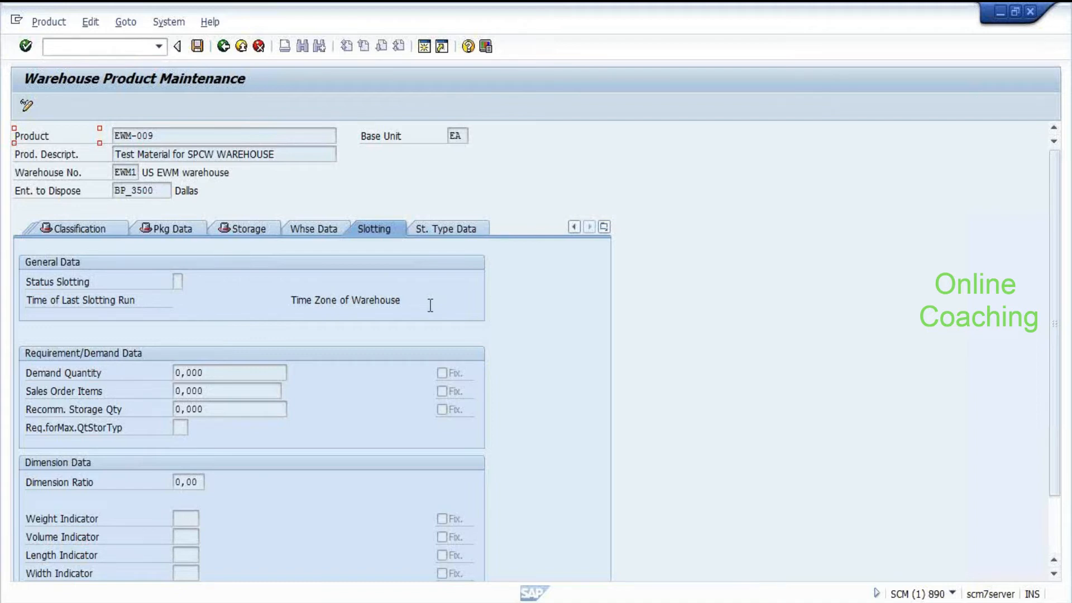
Step: Examine the storage type data of EWM-009 and the list of all available product views
click(470, 225)
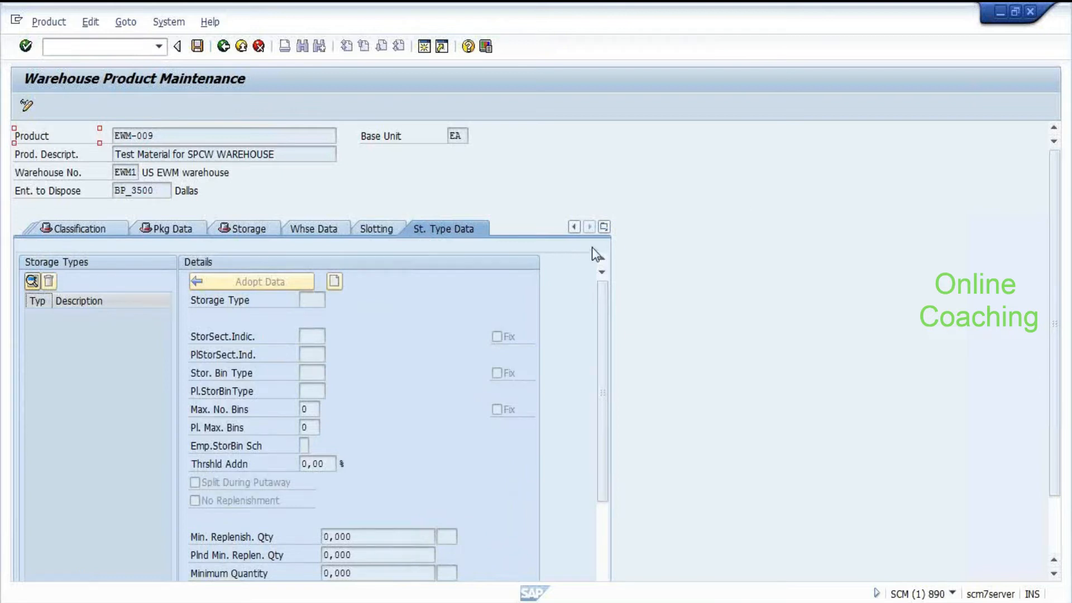
click(605, 228)
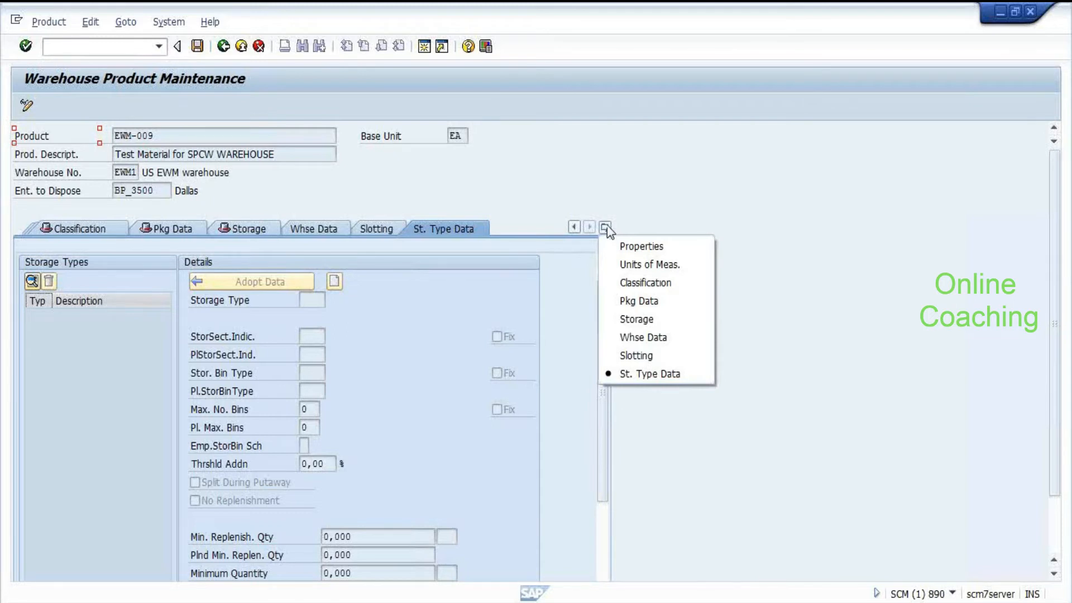
click(592, 178)
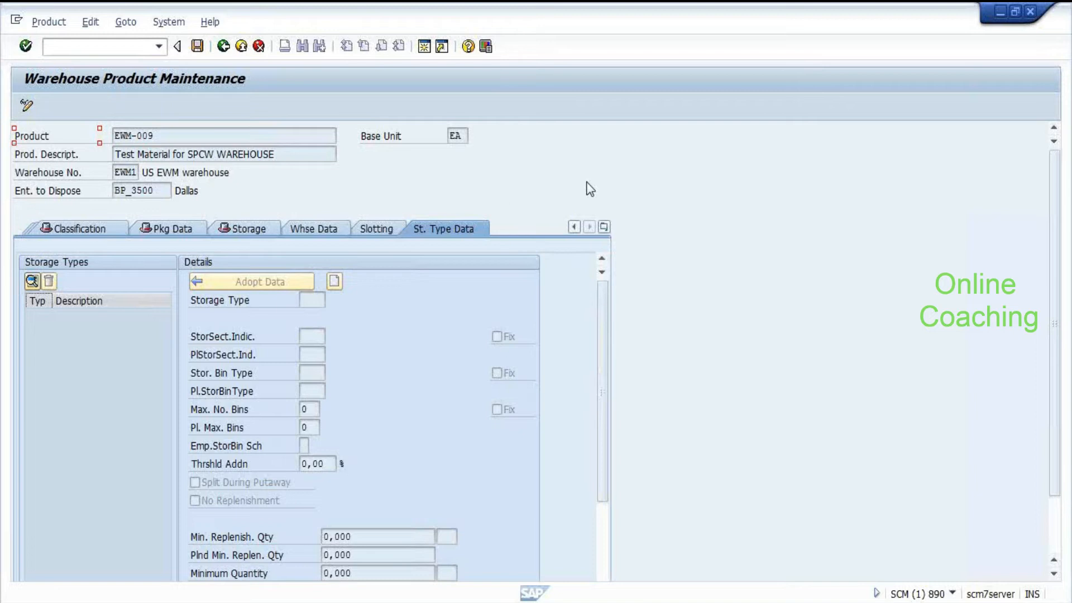
Step: Revisit the slotting and storage type data, and review the putaway and stock removal fields in the warehouse data again
click(333, 229)
click(397, 235)
click(456, 229)
click(313, 229)
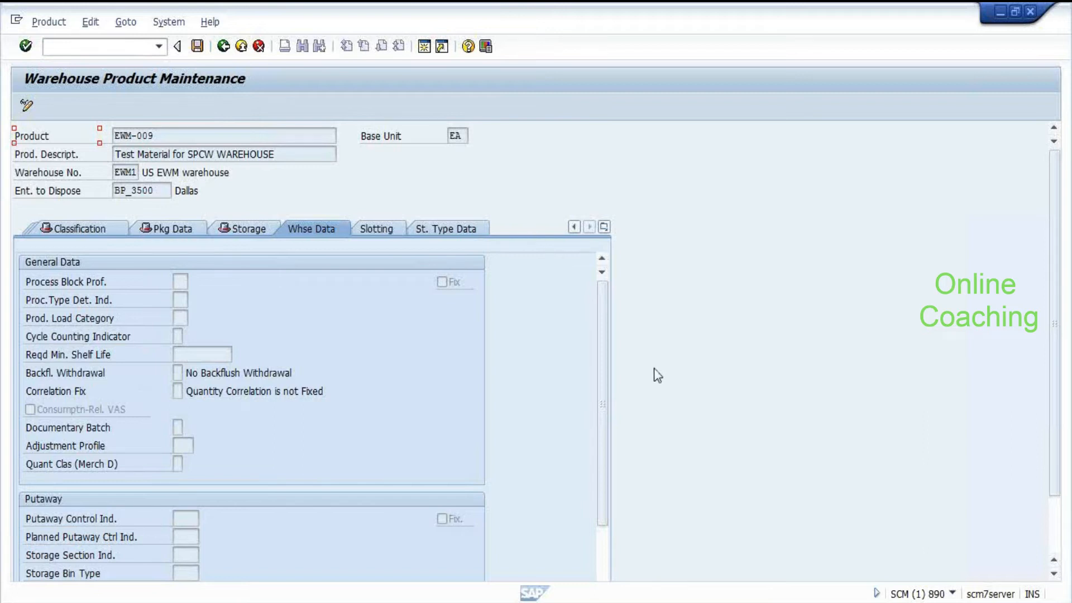
drag(603, 340, 607, 447)
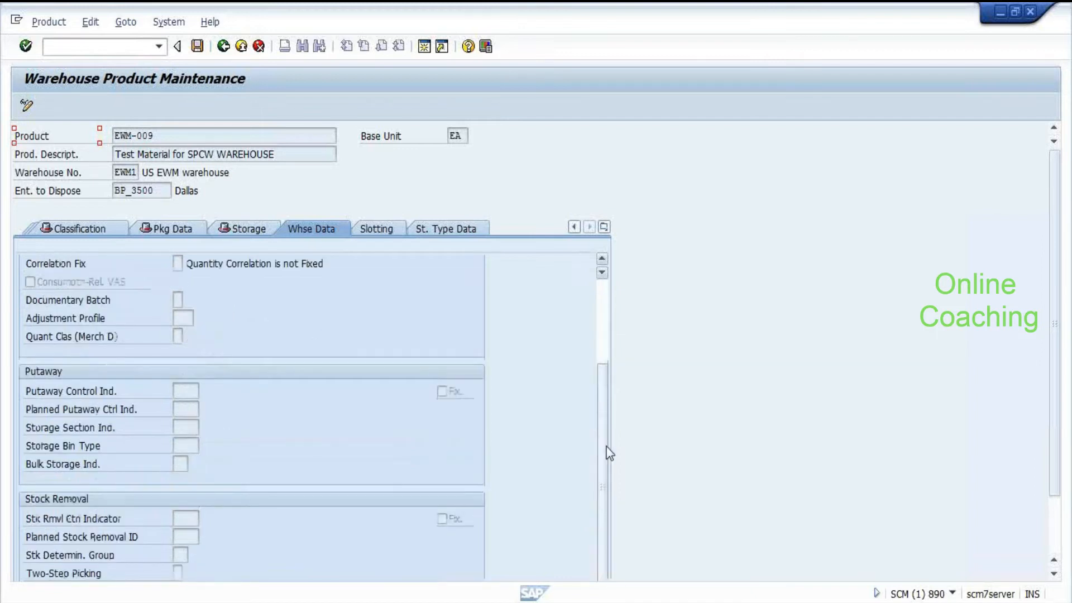
Step: Review the bulk storage indicator and planned putaway control indicator fields in the putaway section of EWM-009's warehouse data
click(179, 464)
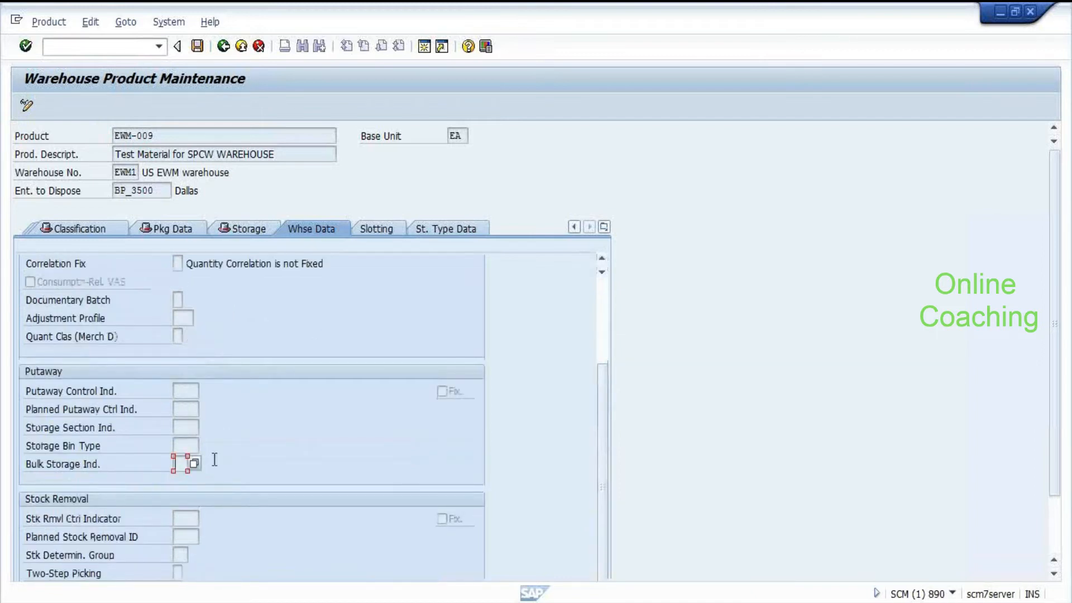
key(Insert)
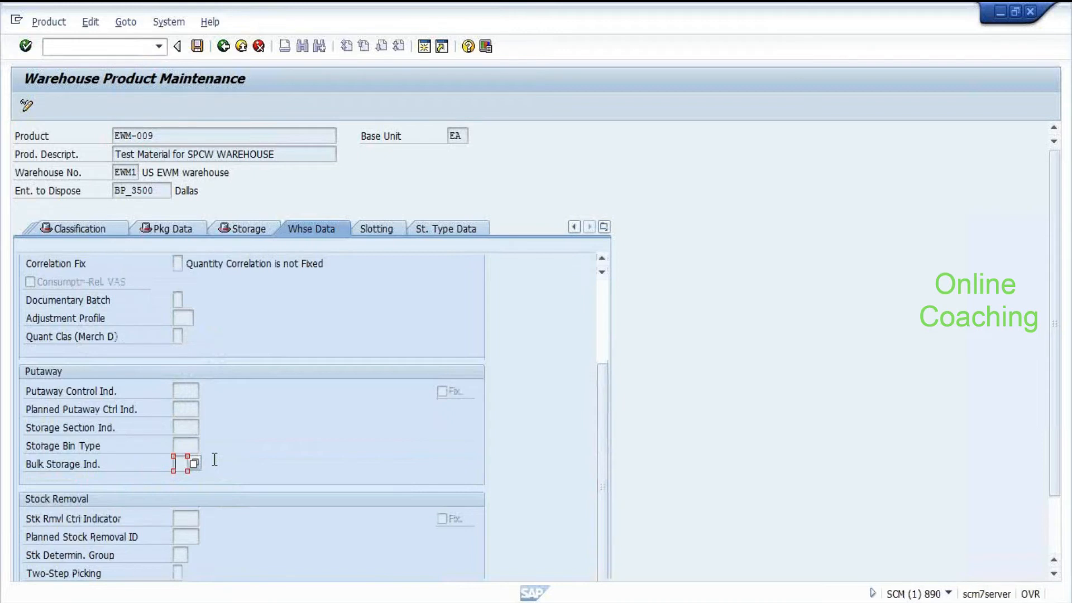
key(Insert)
key(Insert)
key(Insert)
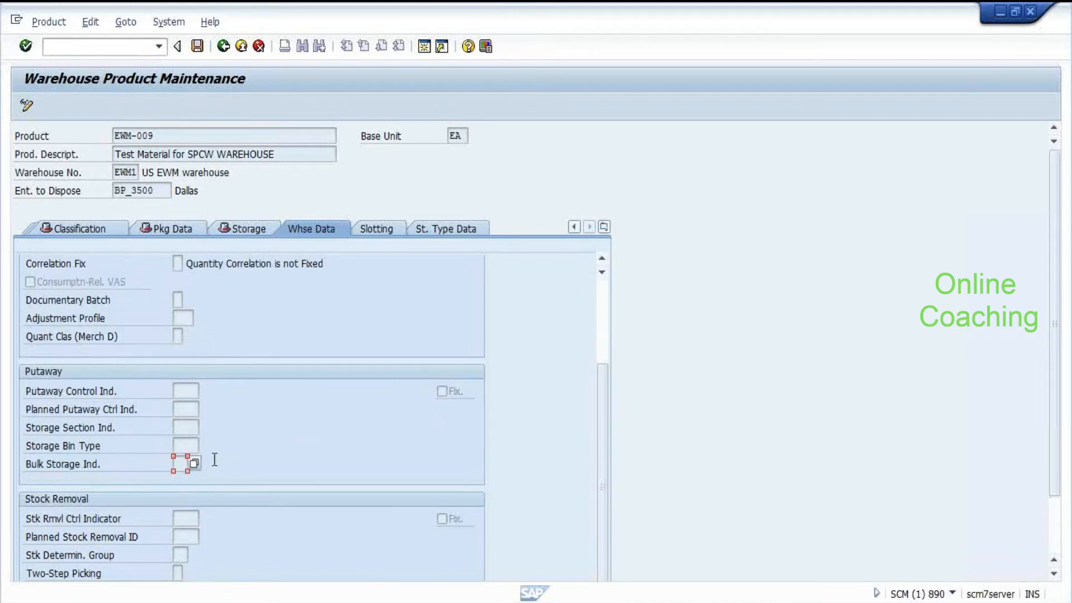
click(186, 409)
key(Insert)
key(Insert)
key(Insert)
key(Insert)
key(Insert)
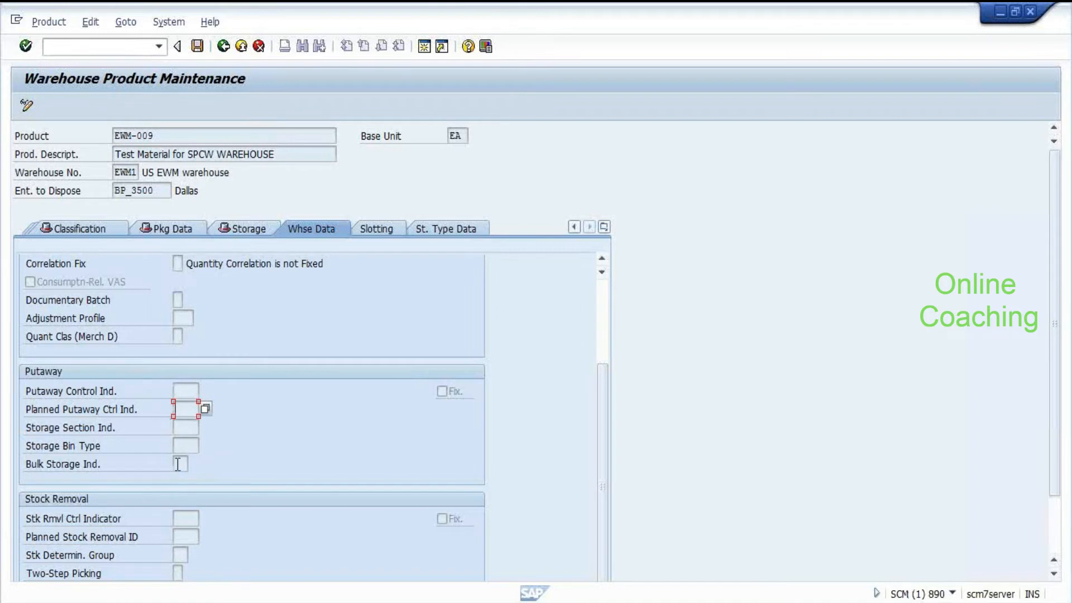
key(Insert)
key(Insert)
key(Insert)
key(Insert)
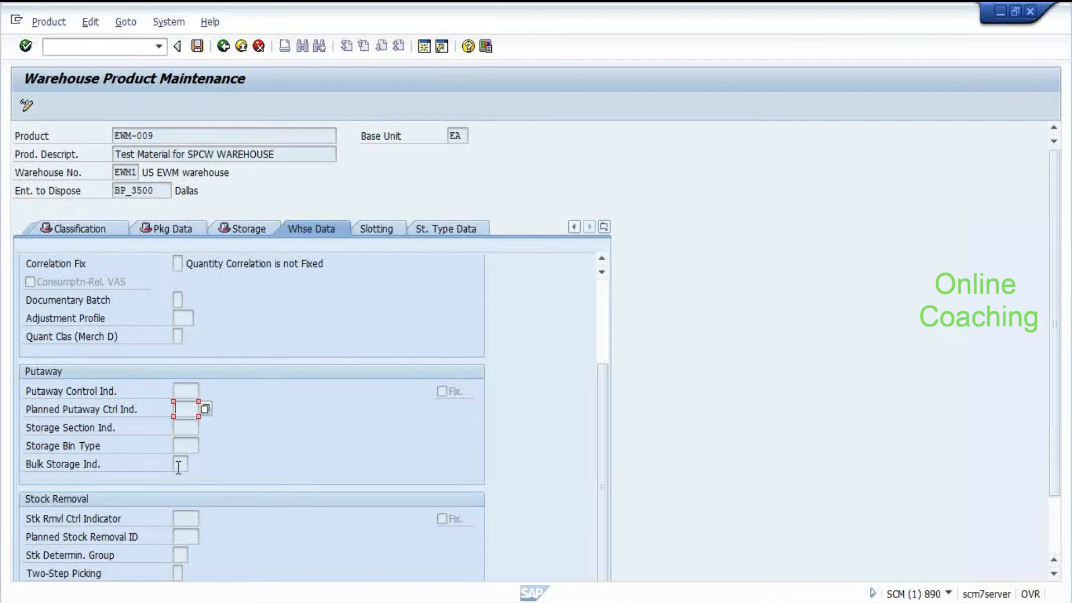
key(Insert)
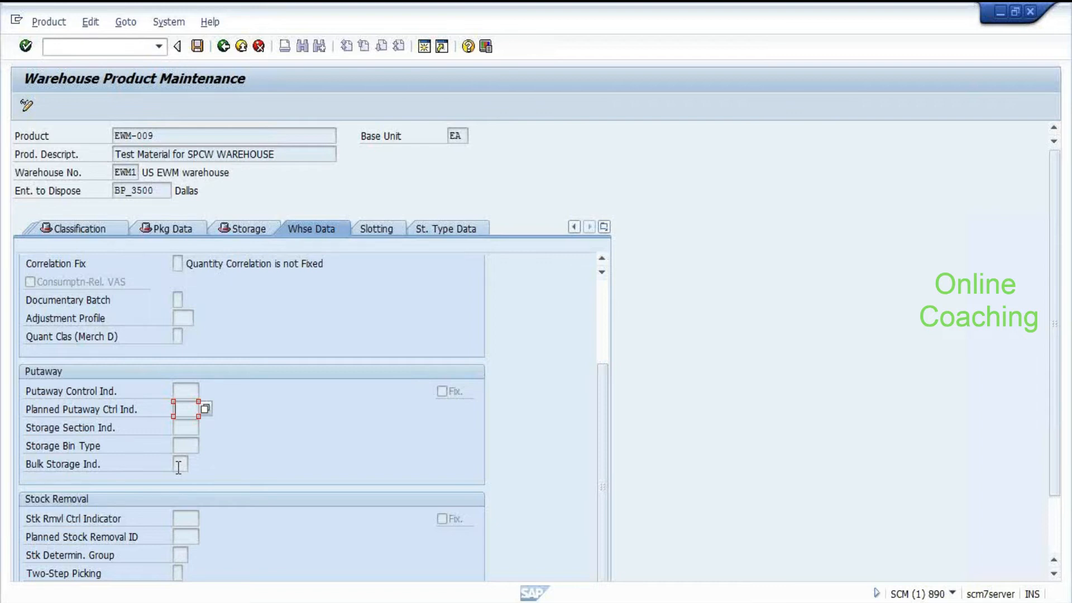
key(Insert)
key(Insert)
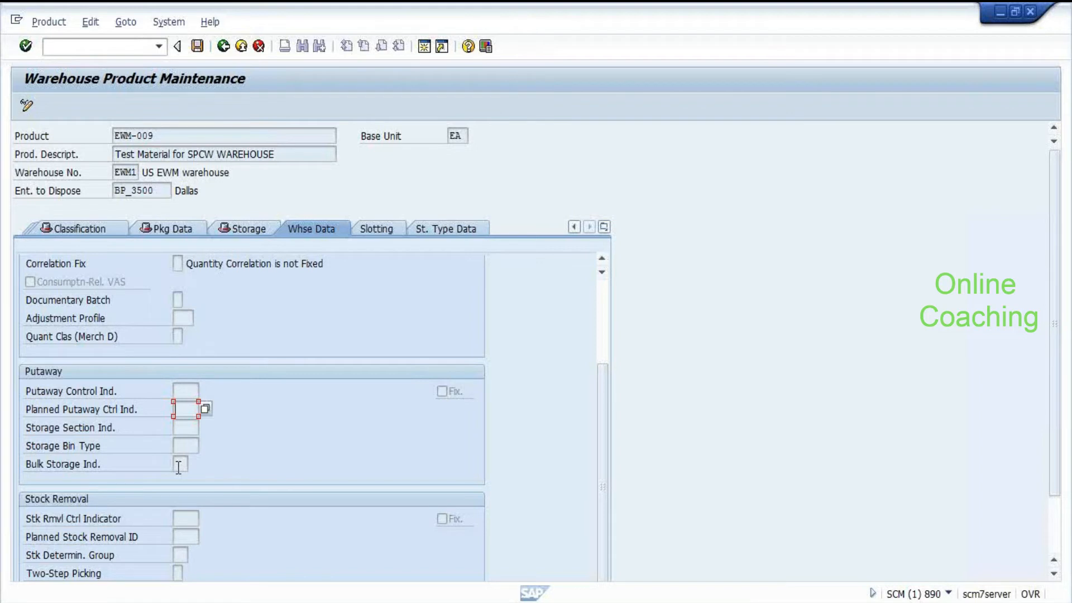
key(Insert)
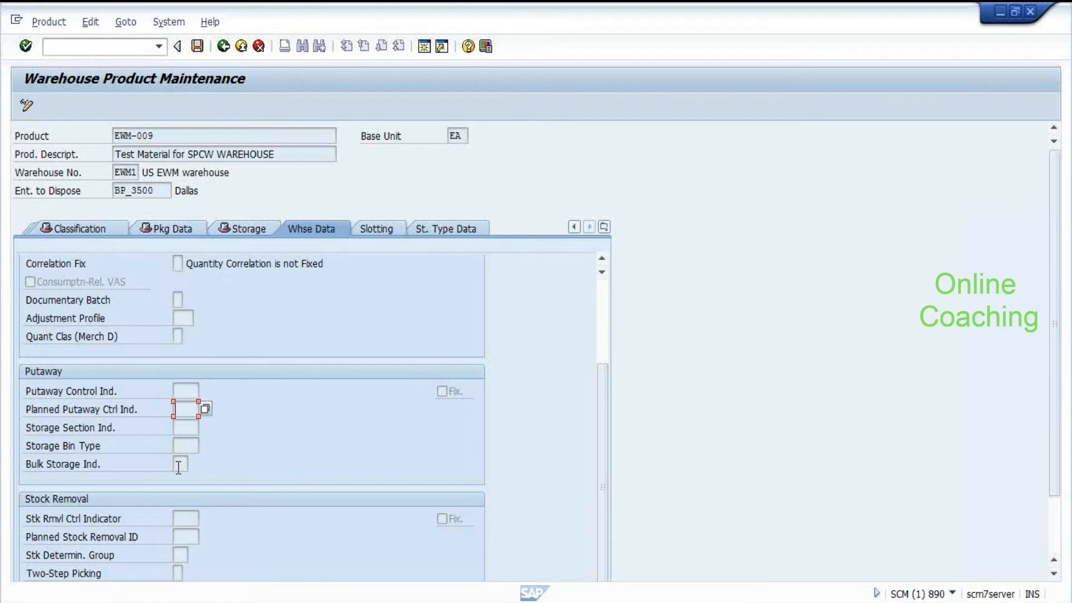
key(Insert)
key(Insert)
key(Insert)
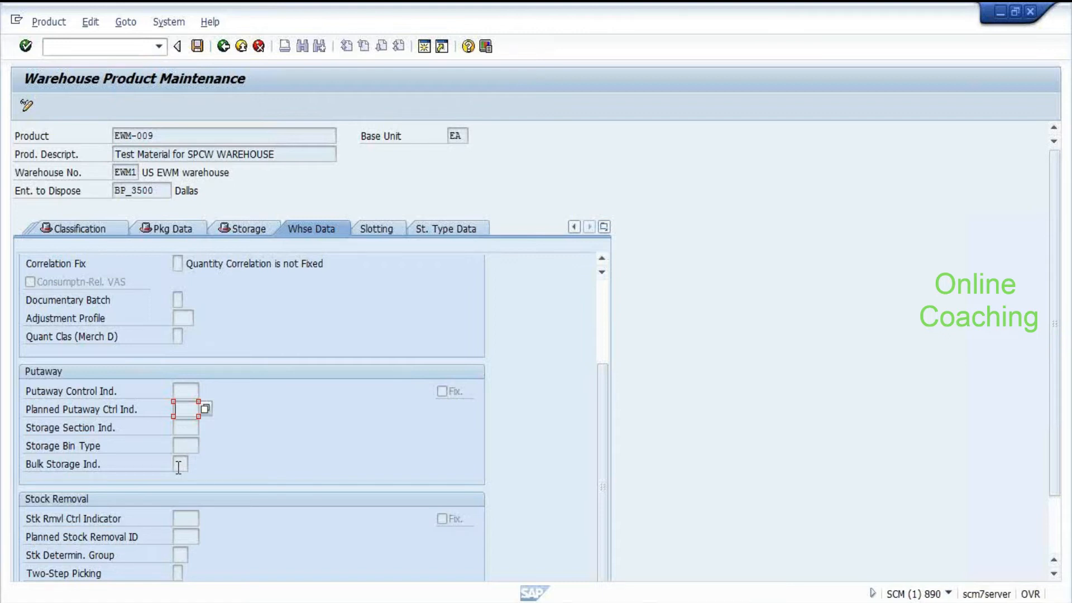
key(Insert)
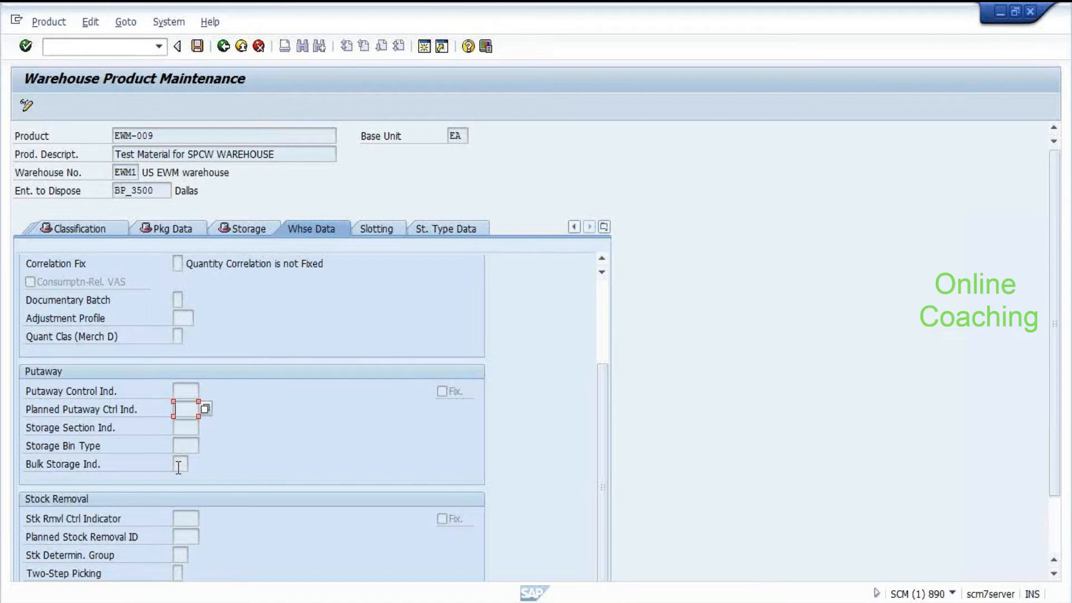
key(Insert)
key(Insert)
key(Insert)
key(Insert)
key(Insert)
key(Insert)
key(Insert)
key(Insert)
key(Insert)
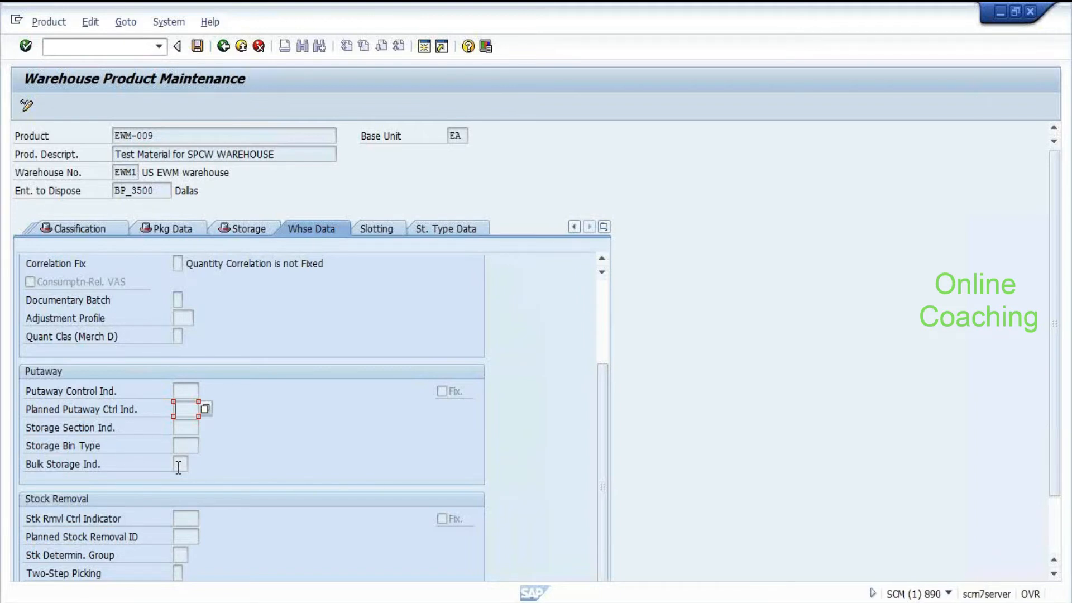
key(Insert)
key(Insert)
key(Insert)
key(Insert)
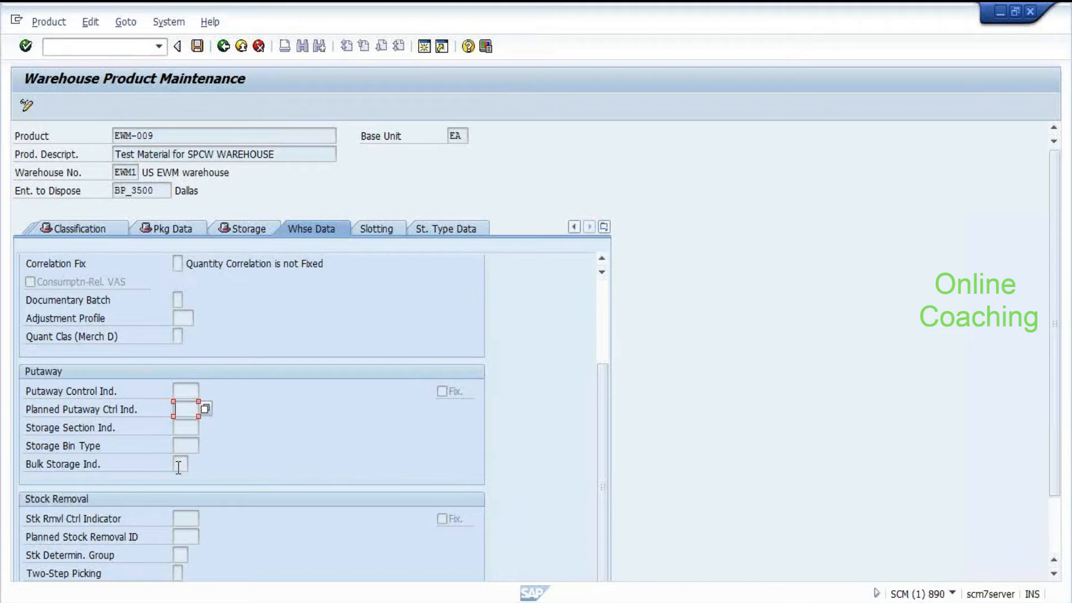
key(Insert)
key(Insert)
key(Insert)
key(Insert)
key(Insert)
key(Insert)
key(Insert)
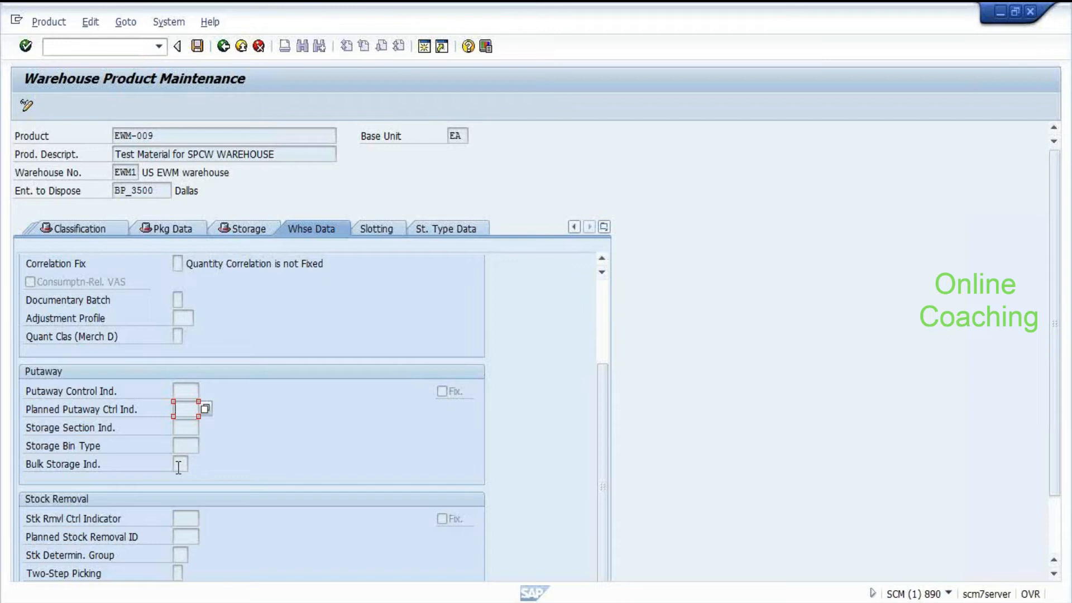
key(Insert)
key(Insert)
key(Insert)
key(Insert)
key(Insert)
key(Insert)
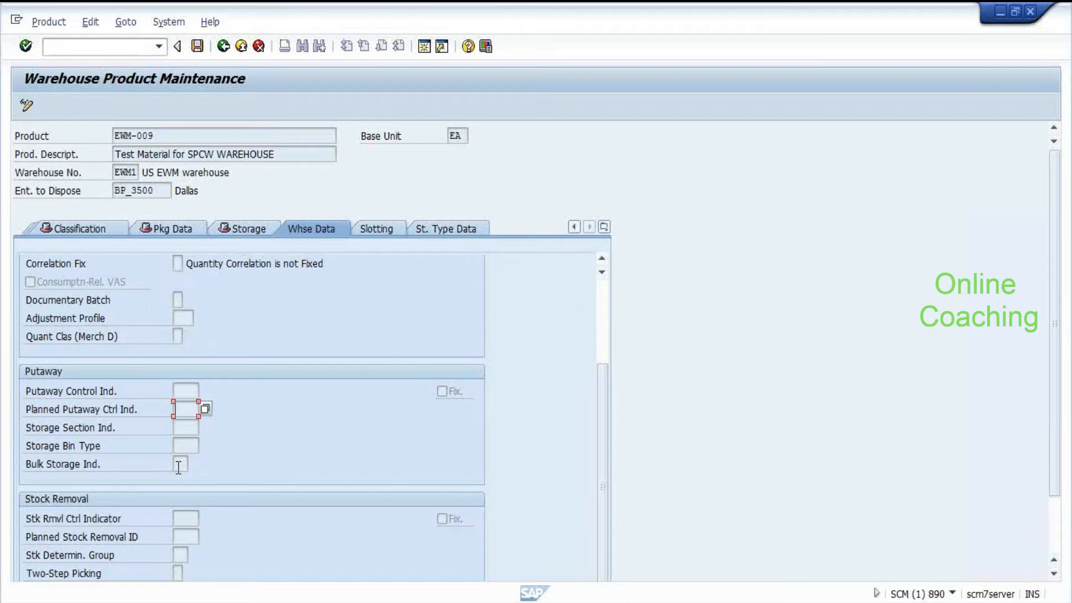
key(Insert)
key(Insert)
key(Insert)
key(Insert)
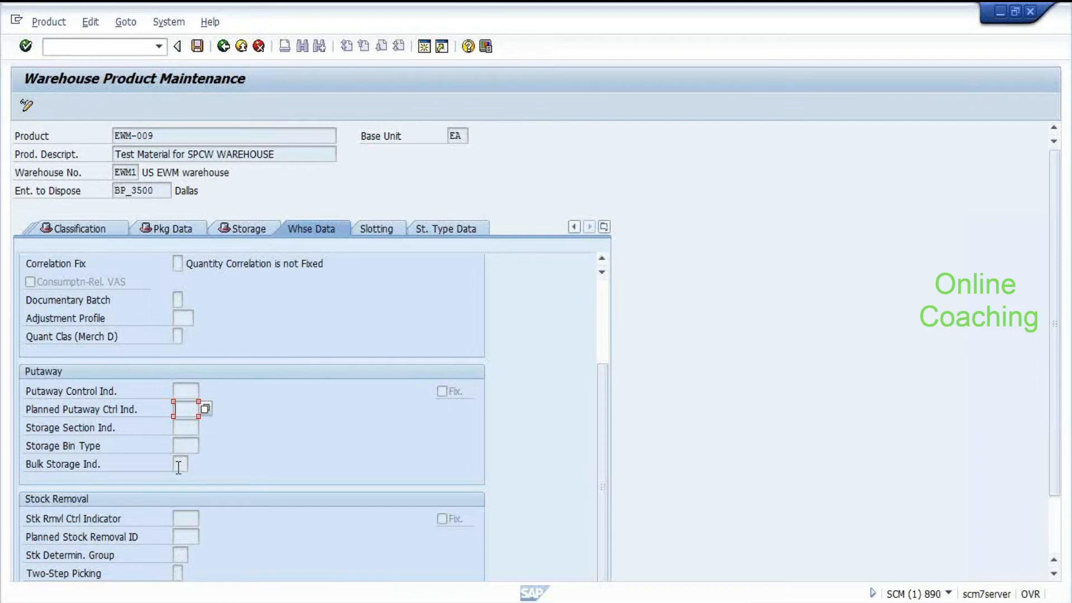
key(Insert)
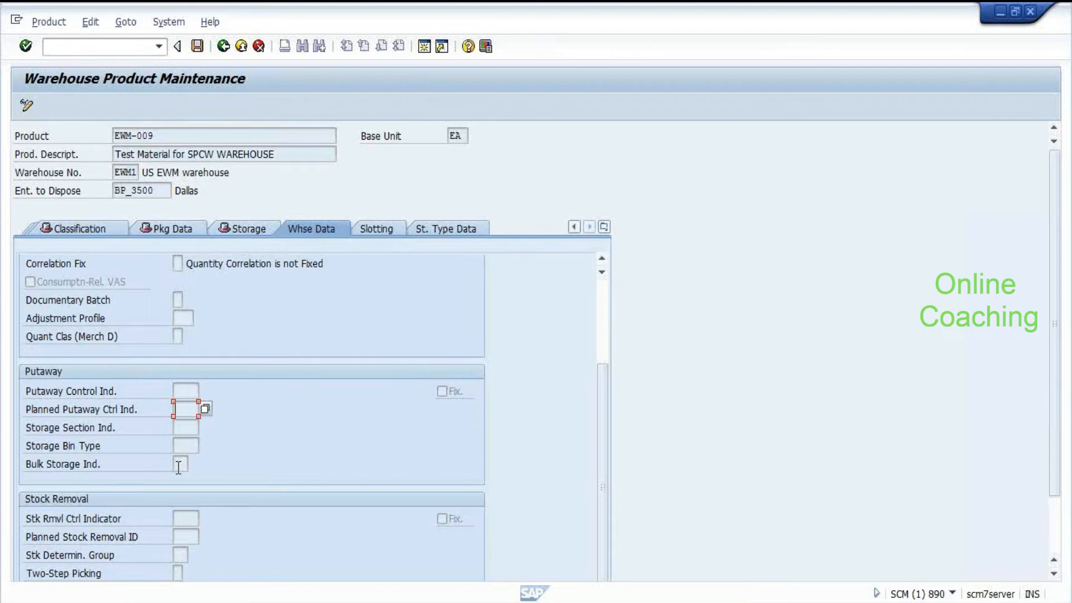
key(Insert)
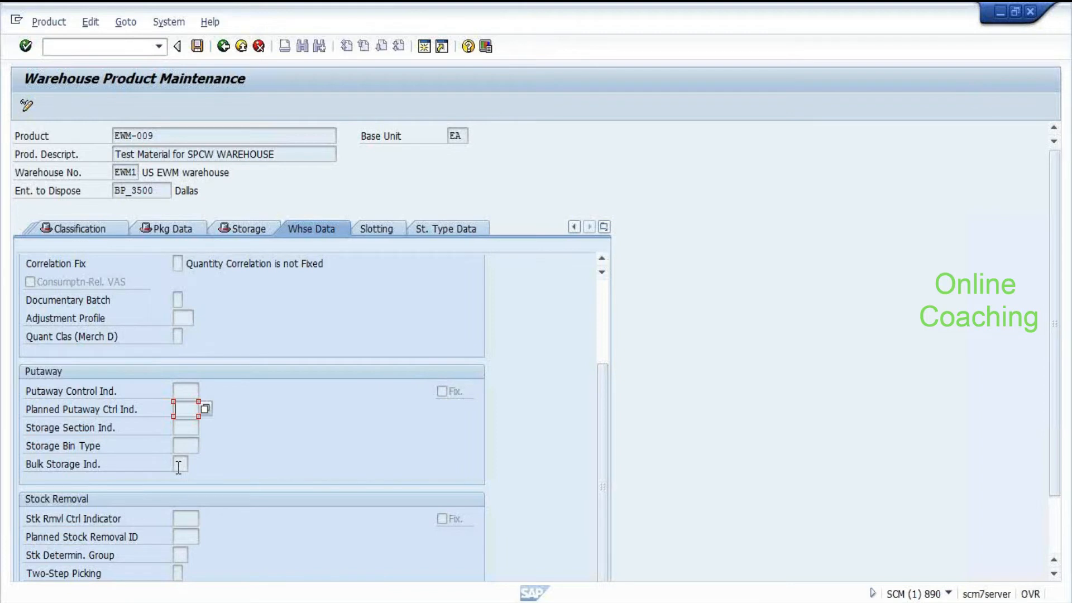
key(Insert)
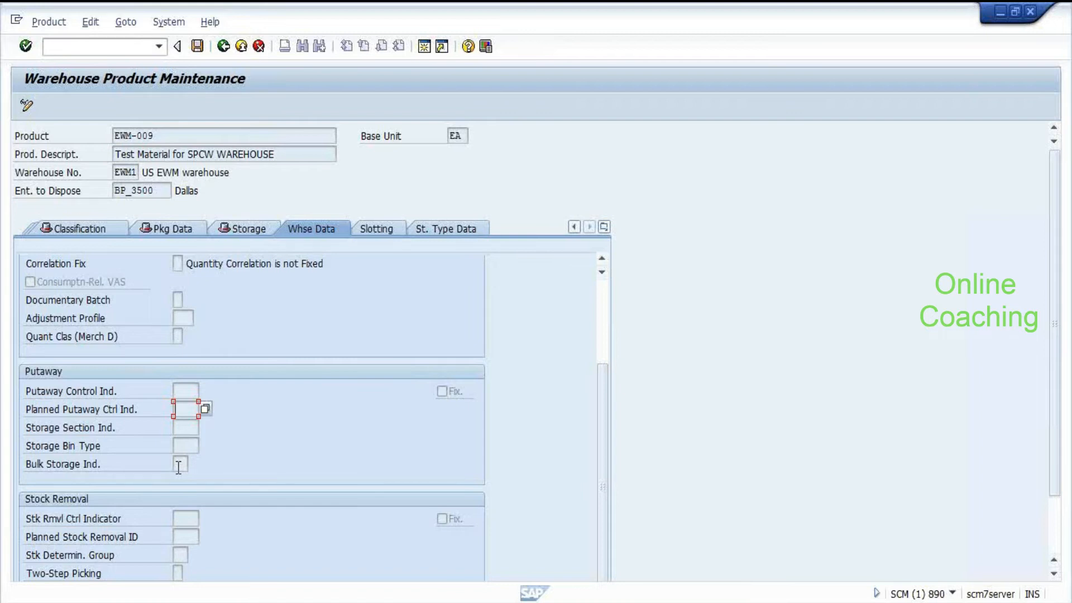
key(Insert)
key(Insert)
key(Insert)
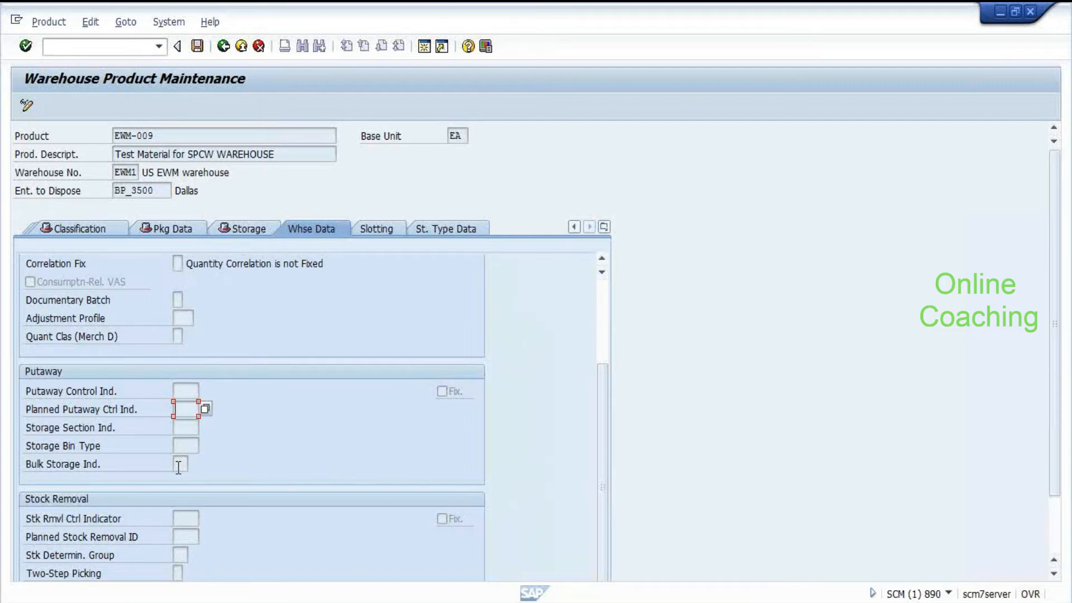
key(Insert)
key(Insert)
key(Insert)
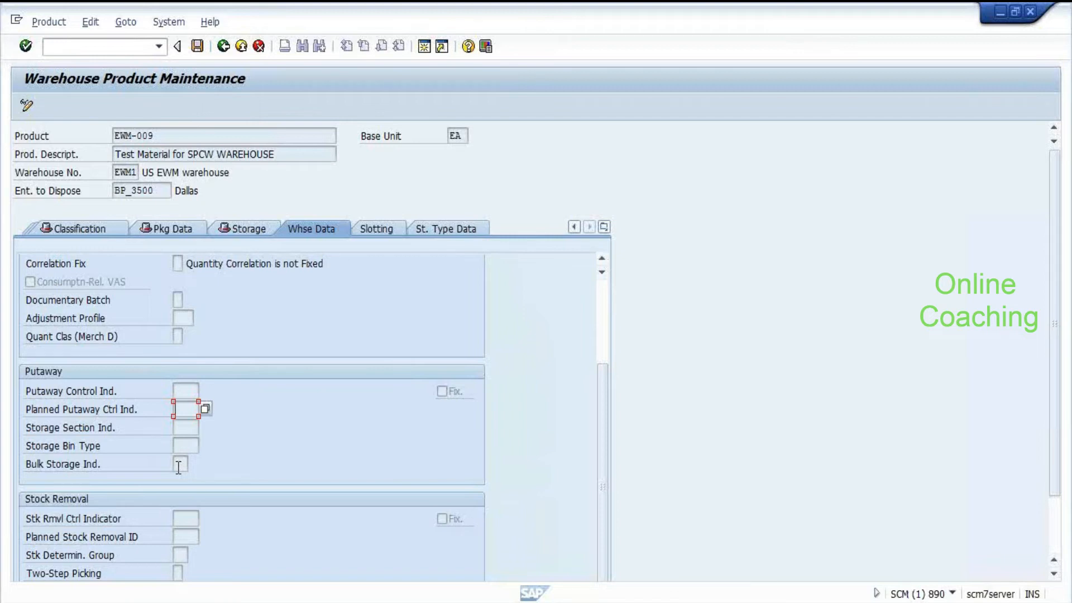
key(Insert)
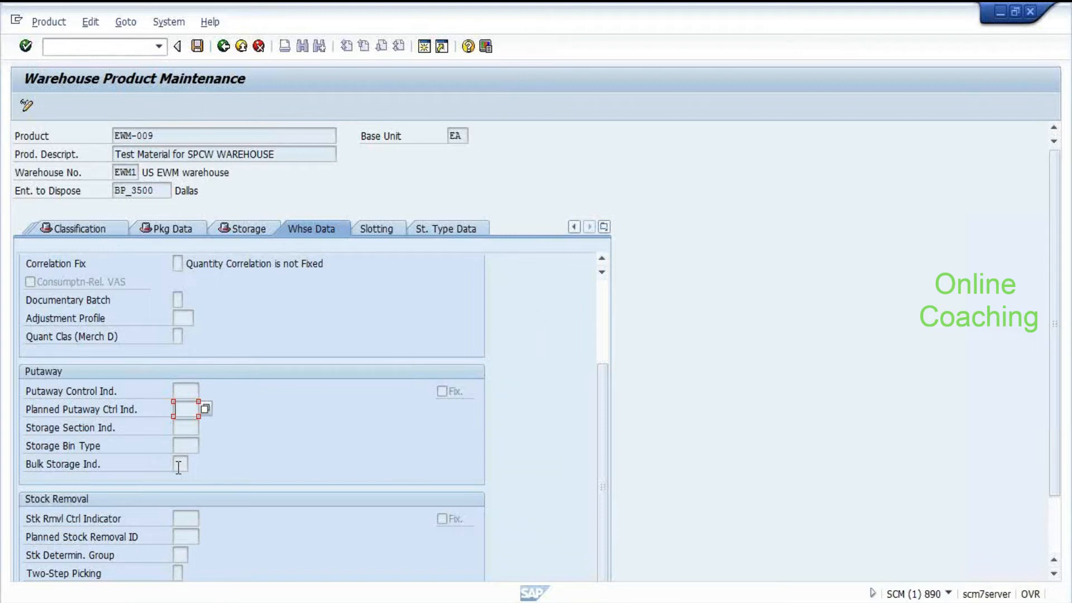
key(Insert)
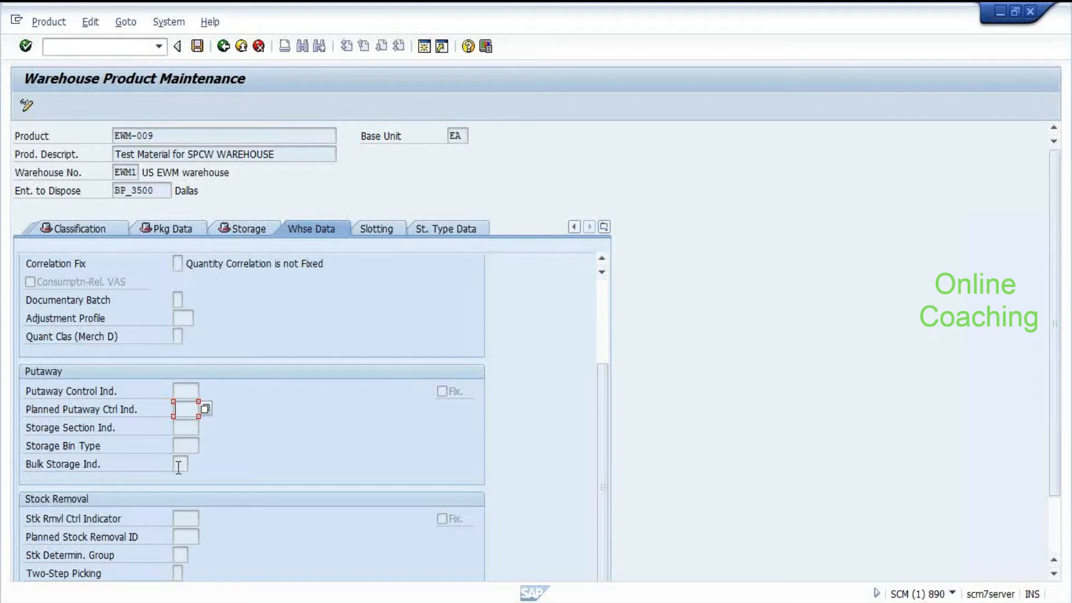
key(Insert)
key(Insert)
key(Insert)
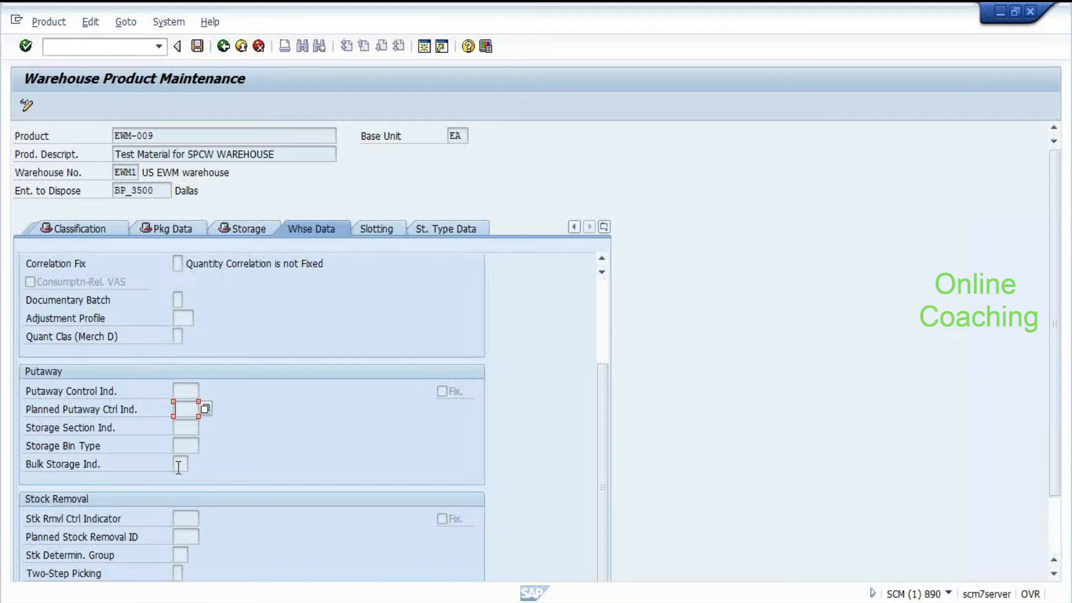
key(Insert)
key(Insert)
key(Insert)
key(Insert)
key(Insert)
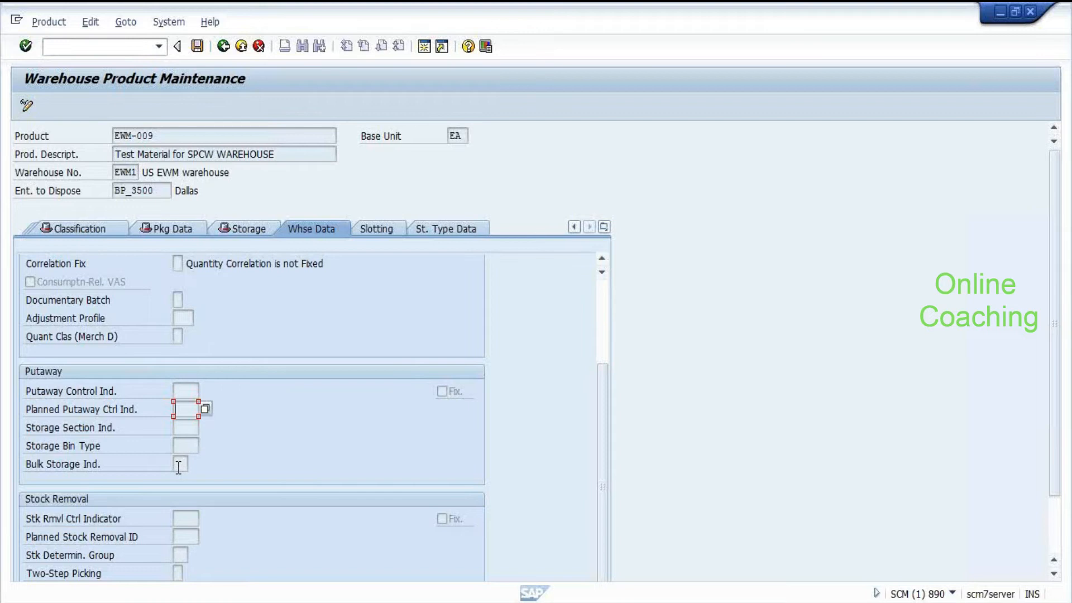
key(Insert)
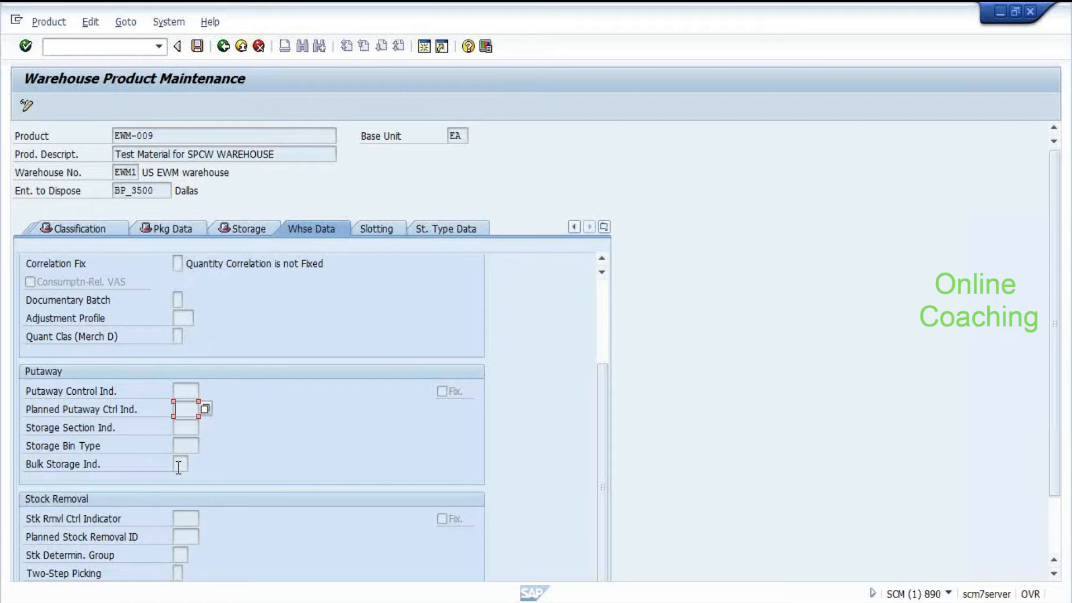
key(Insert)
key(Insert)
key(Insert)
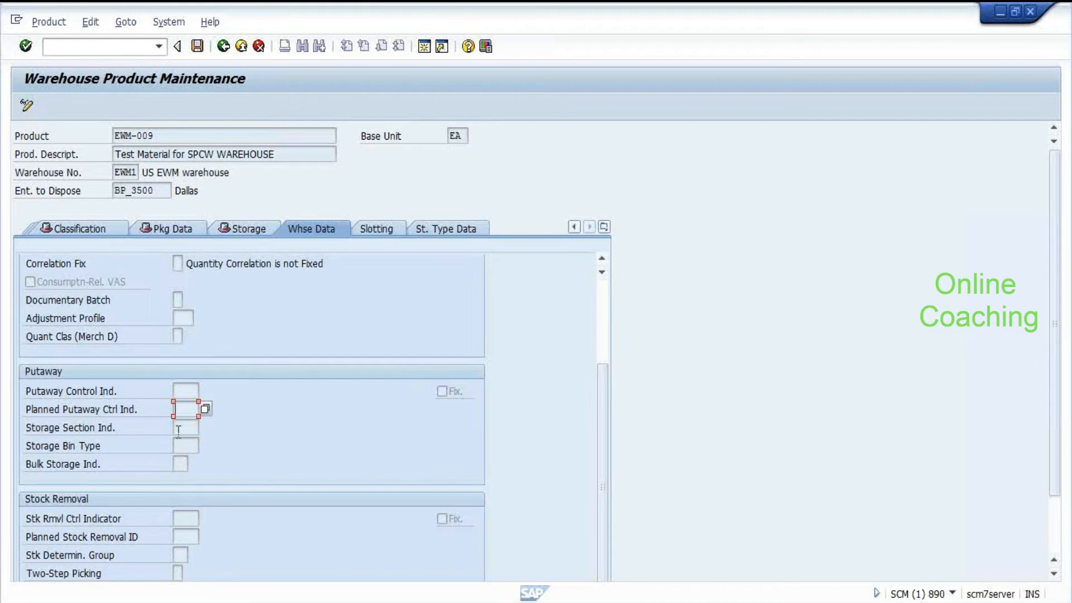
key(Insert)
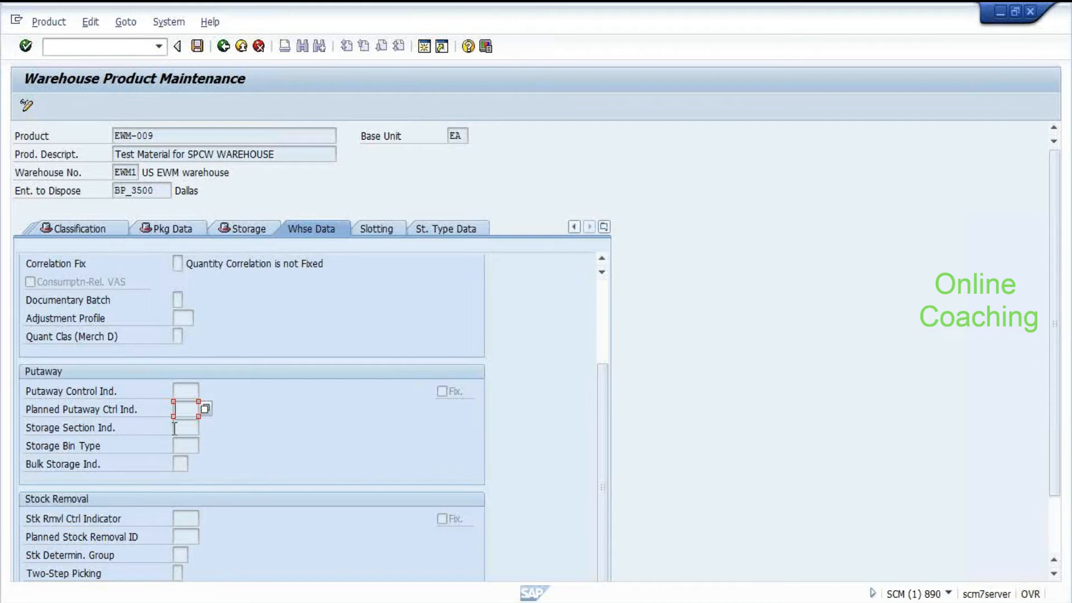
Step: Review the bulk storage indicator under putaway and the stock removal control indicator under stock removal for EWM-009
click(185, 463)
key(Insert)
key(Insert)
key(Insert)
key(Insert)
key(Insert)
key(Insert)
key(Insert)
key(Insert)
key(Insert)
key(Insert)
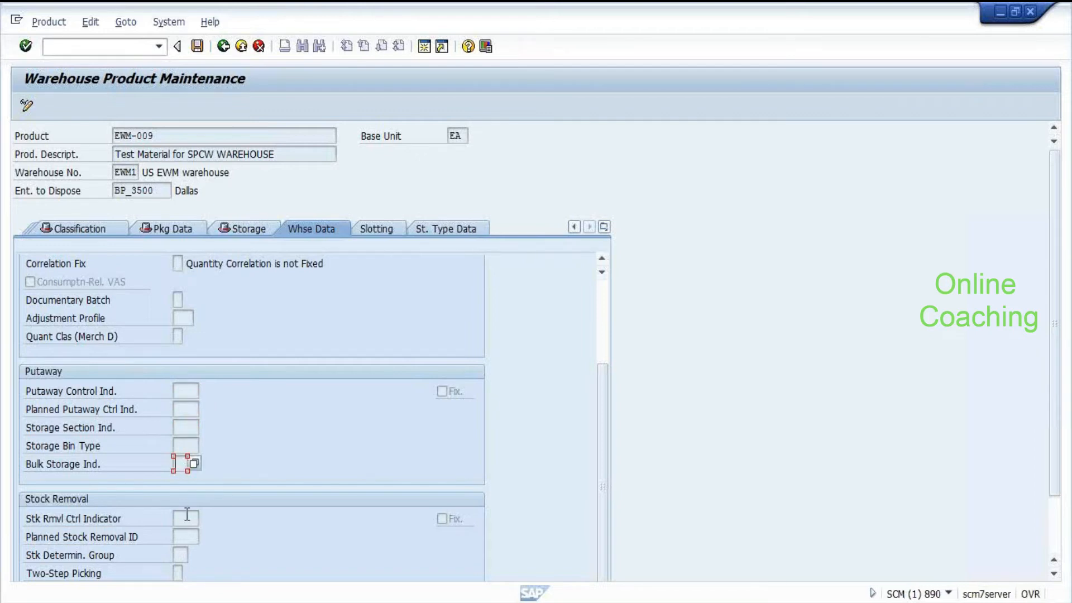
key(Insert)
key(Insert)
key(Insert)
key(Insert)
key(Insert)
key(Insert)
key(Insert)
key(Insert)
key(Insert)
key(Insert)
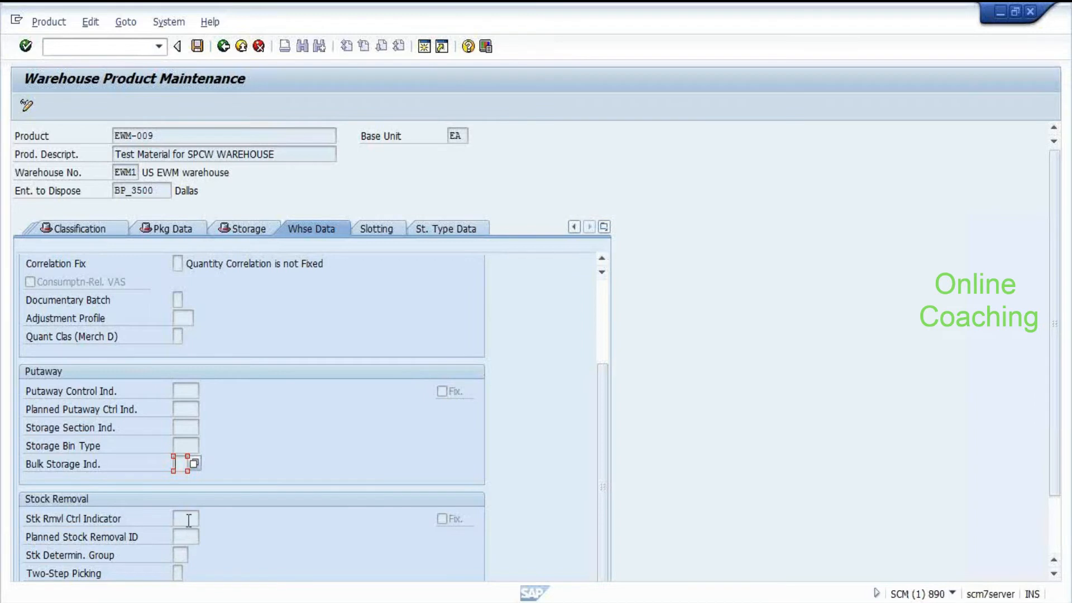
key(Insert)
key(Insert)
key(Insert)
key(Insert)
key(Insert)
key(Insert)
key(Insert)
key(Insert)
key(Insert)
click(190, 519)
key(Insert)
key(Insert)
key(Insert)
key(Insert)
key(Insert)
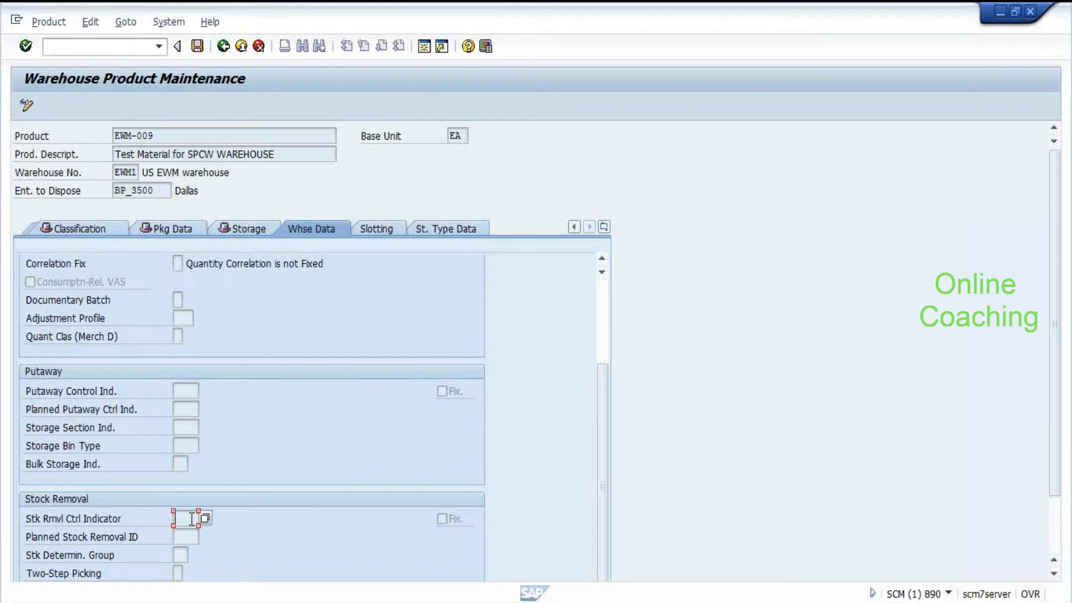
key(Insert)
key(Insert)
key(Insert)
key(Insert)
key(Insert)
key(Insert)
key(Insert)
key(Insert)
key(Insert)
key(Insert)
key(Insert)
key(Insert)
key(Insert)
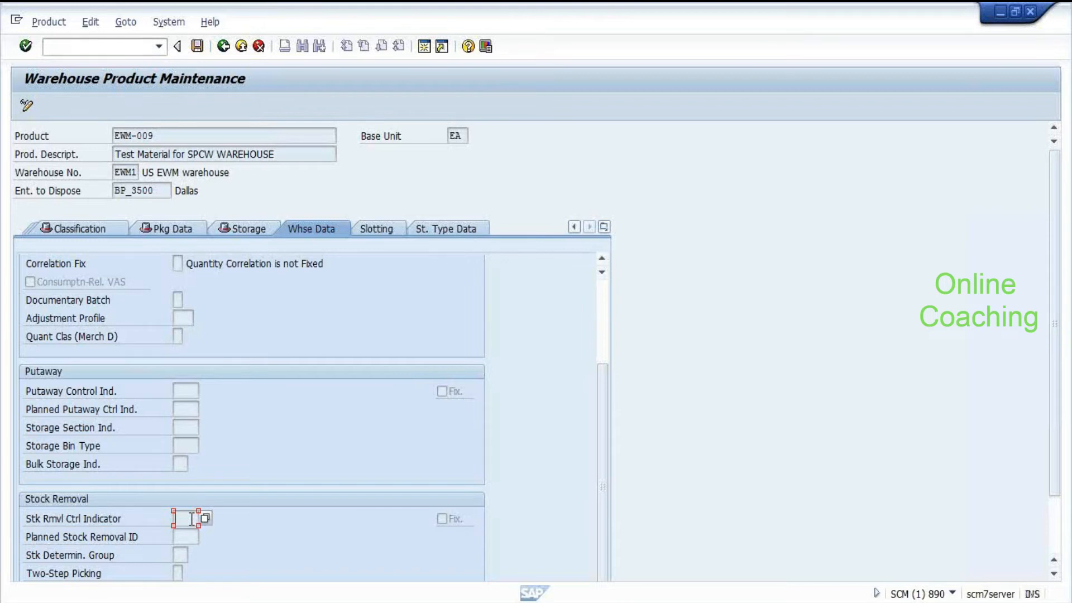
key(Insert)
key(Insert)
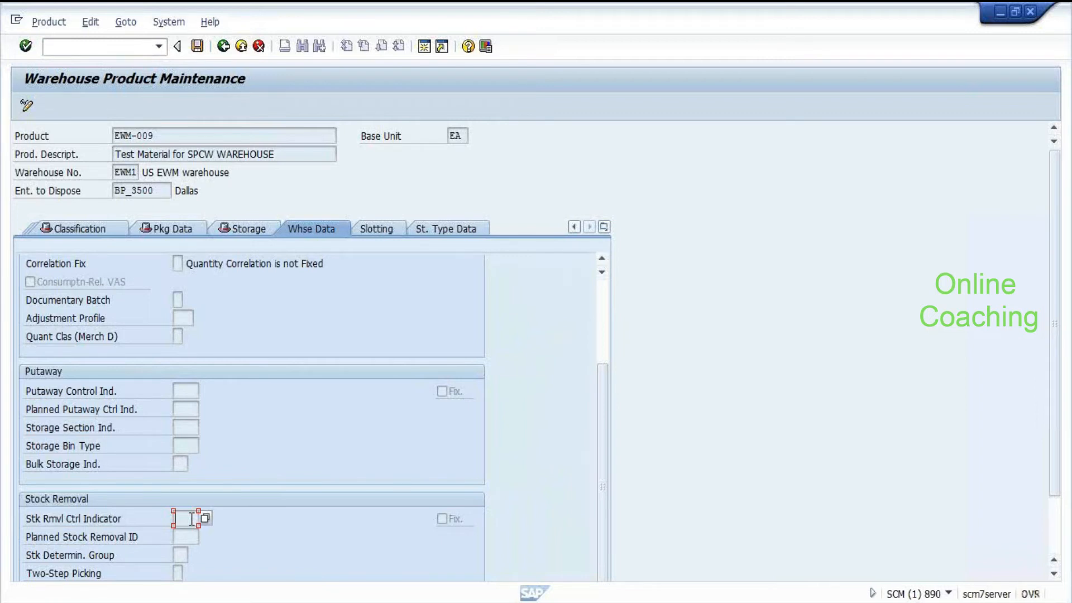
key(Insert)
key(Insert)
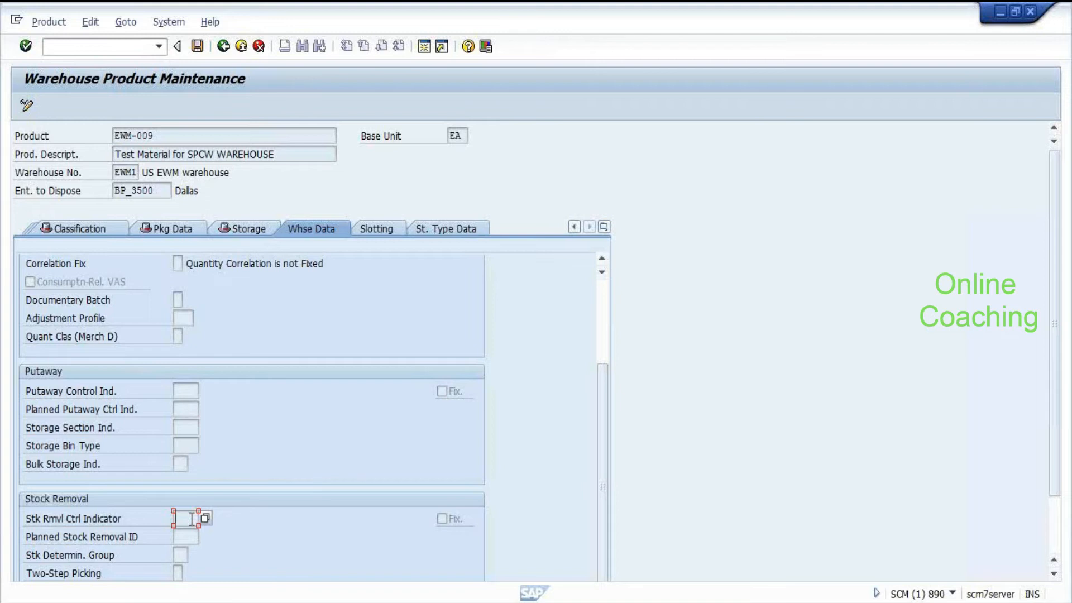
key(Insert)
key(Insert)
key(Insert)
key(Insert)
key(Insert)
key(Insert)
key(Insert)
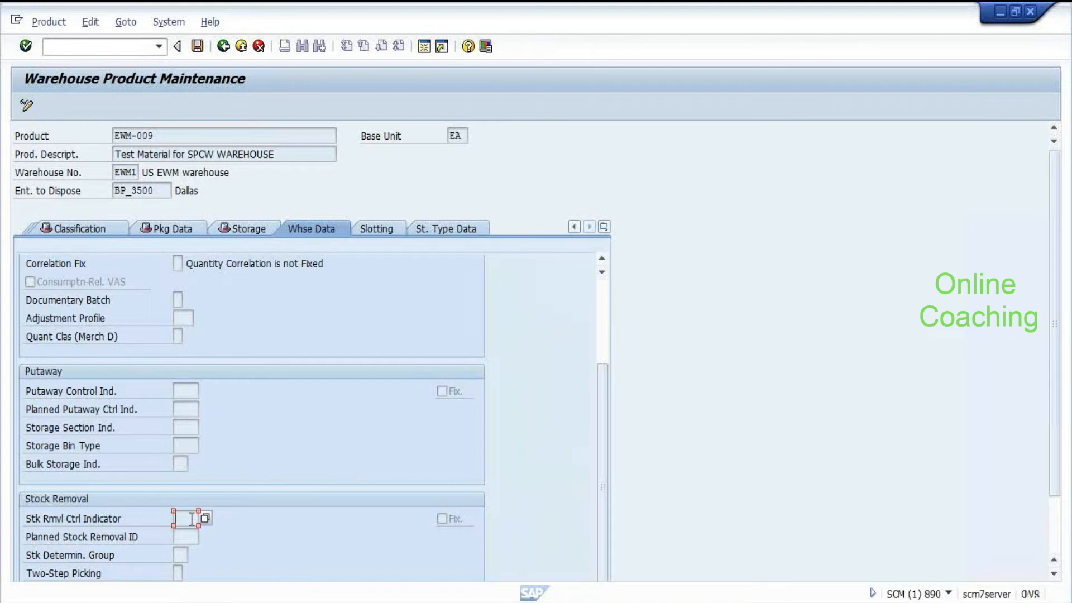
key(Insert)
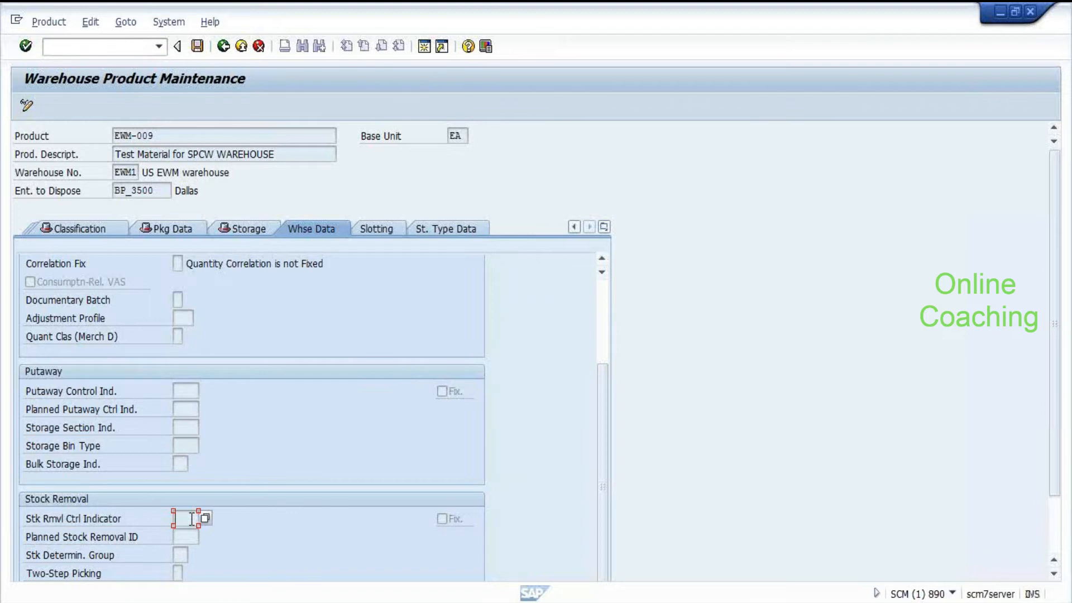
key(Insert)
key(Insert)
key(Insert)
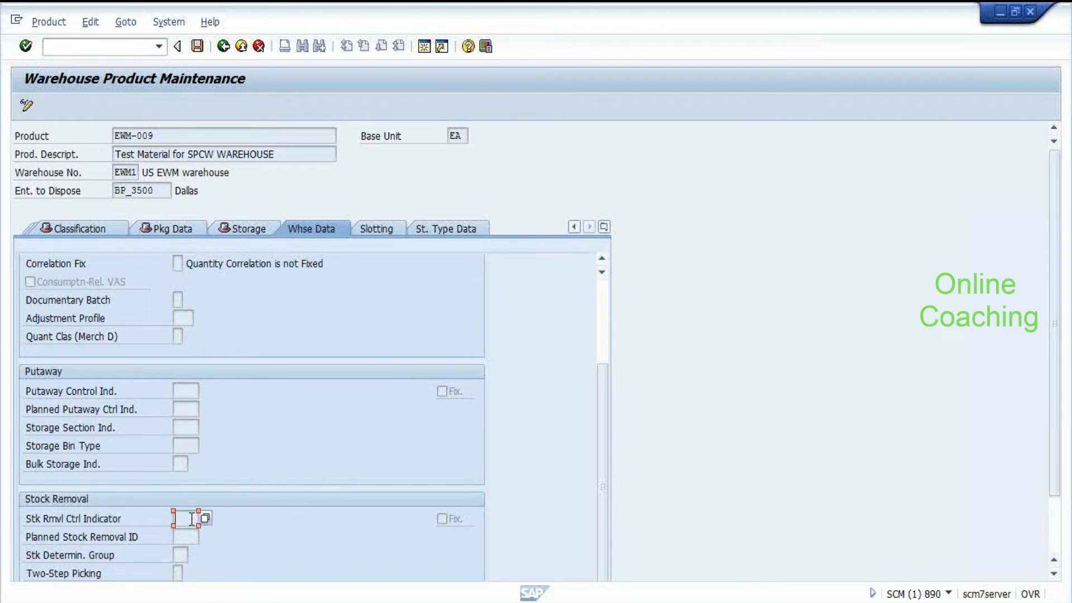
key(Insert)
key(Insert)
key(Insert)
key(Insert)
key(Insert)
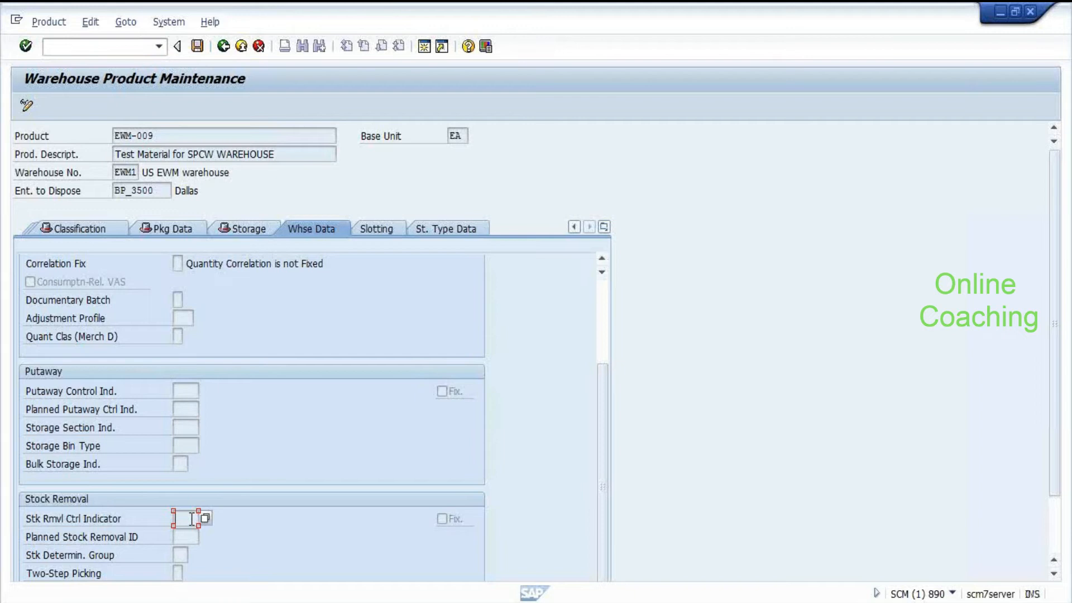
key(Insert)
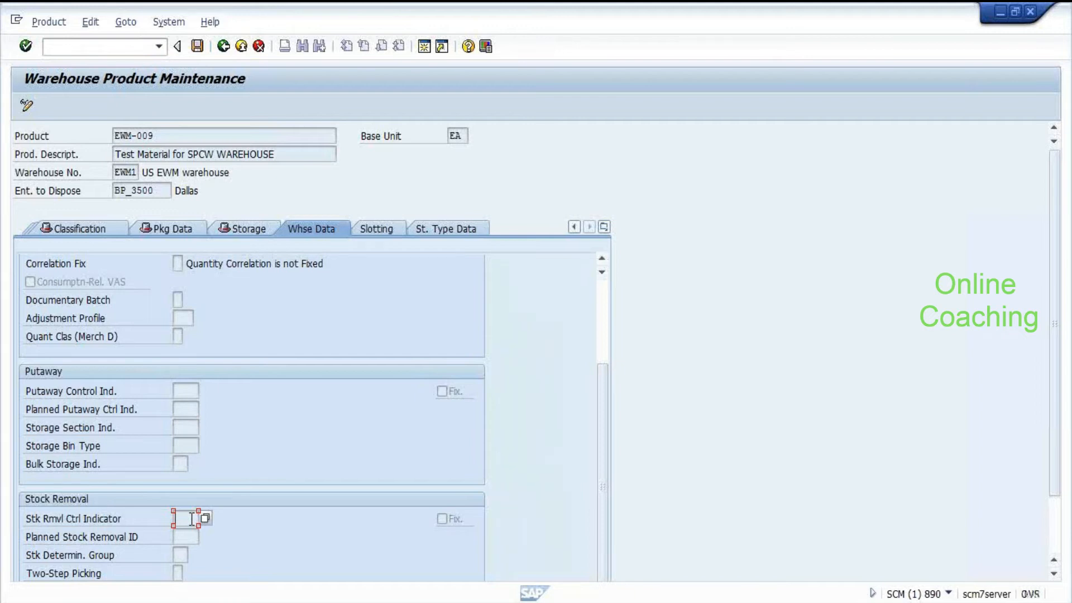
key(Insert)
key(Insert)
key(Insert)
key(Insert)
key(Insert)
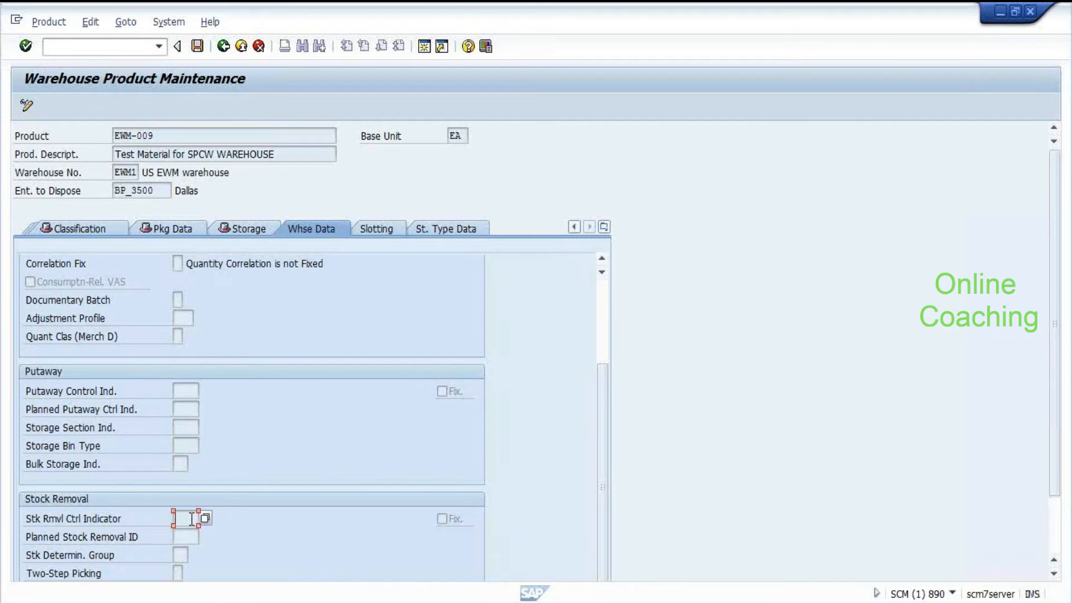
key(Insert)
key(Insert)
key(Insert)
key(Insert)
key(Insert)
key(Insert)
key(Insert)
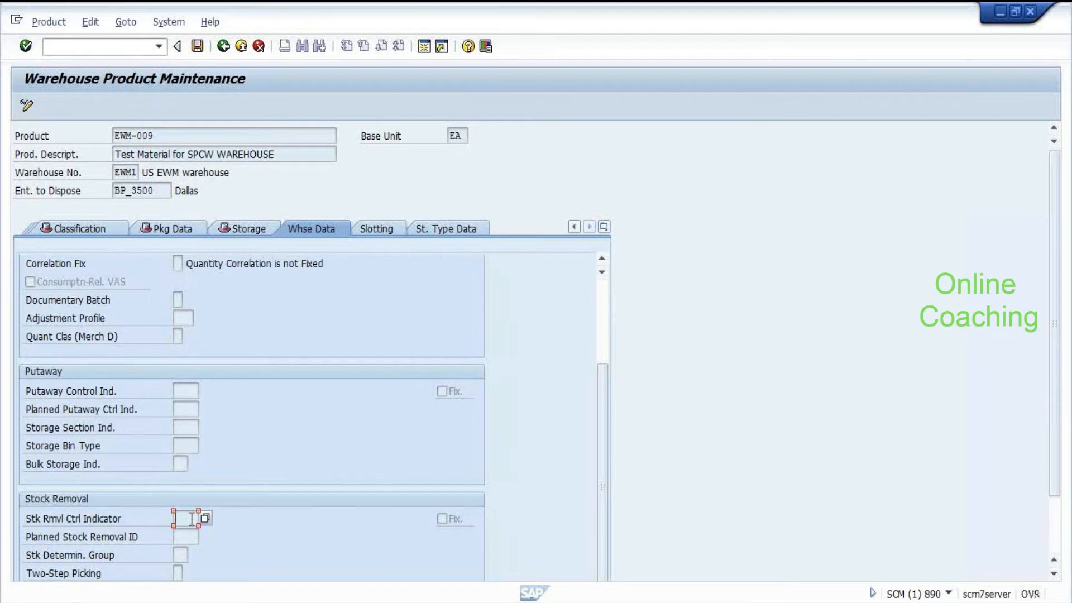
key(Insert)
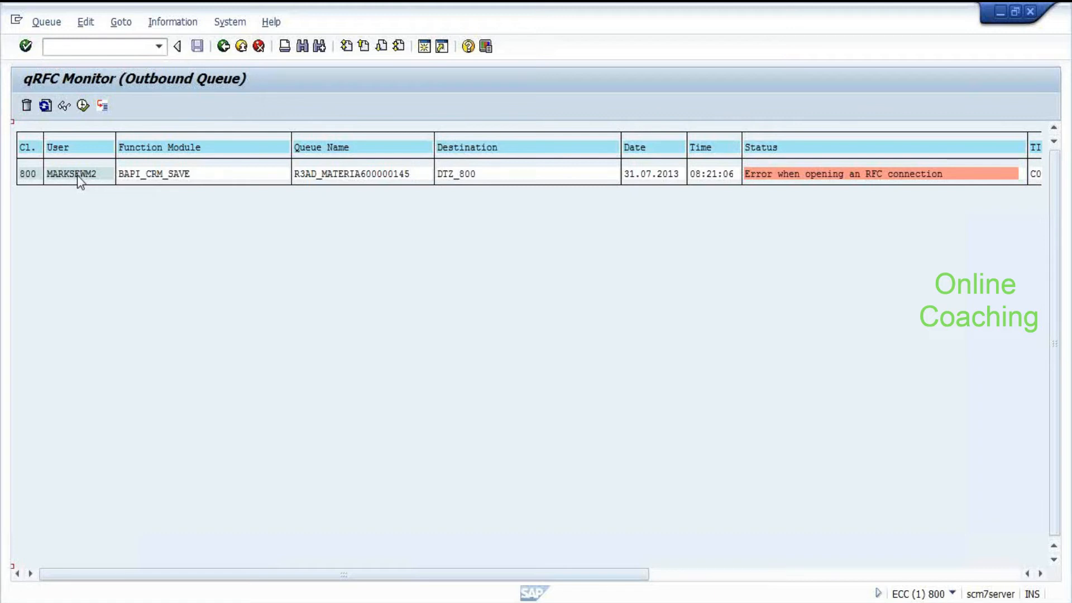
Step: Check the BAPI_CRM_SAVE queue entry in the qRFC monitor and leave the displayed product EWM-009 for the warehouse product initial screen
double_click(77, 176)
key(F3)
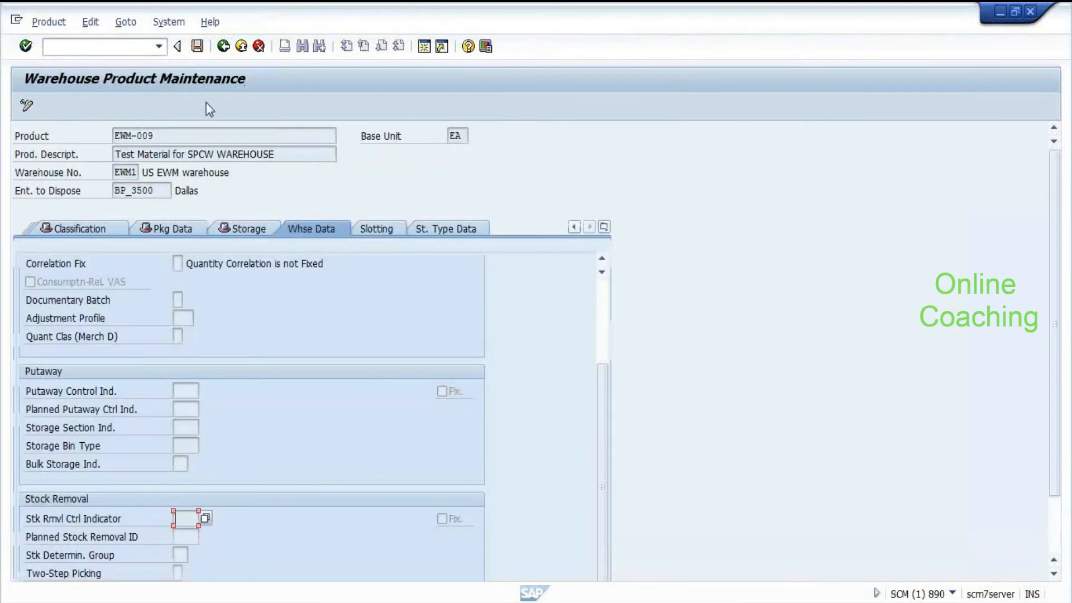
key(F3)
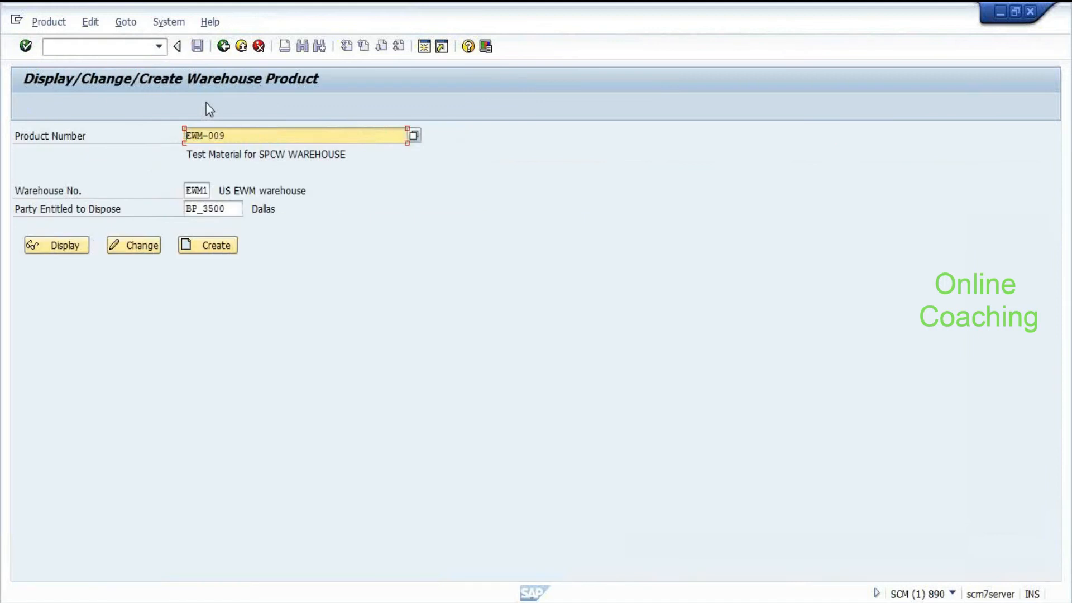
Step: Clear the product number, warehouse number and party entitled to dispose on the warehouse product initial screen
key(Delete)
key(Delete)
key(Delete)
key(Delete)
key(Delete)
key(Delete)
key(Delete)
click(159, 46)
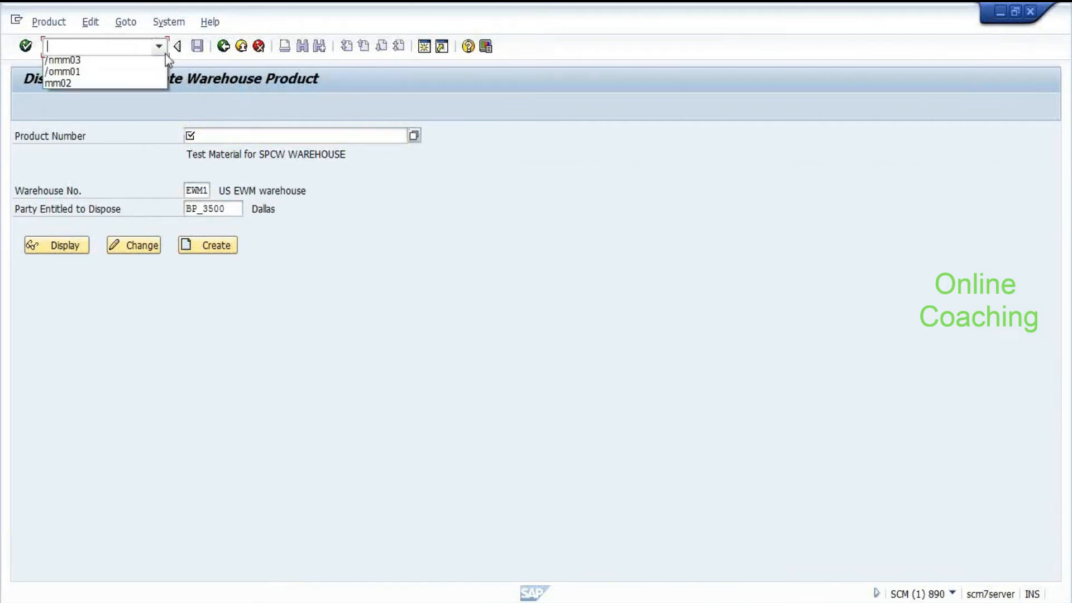
click(105, 86)
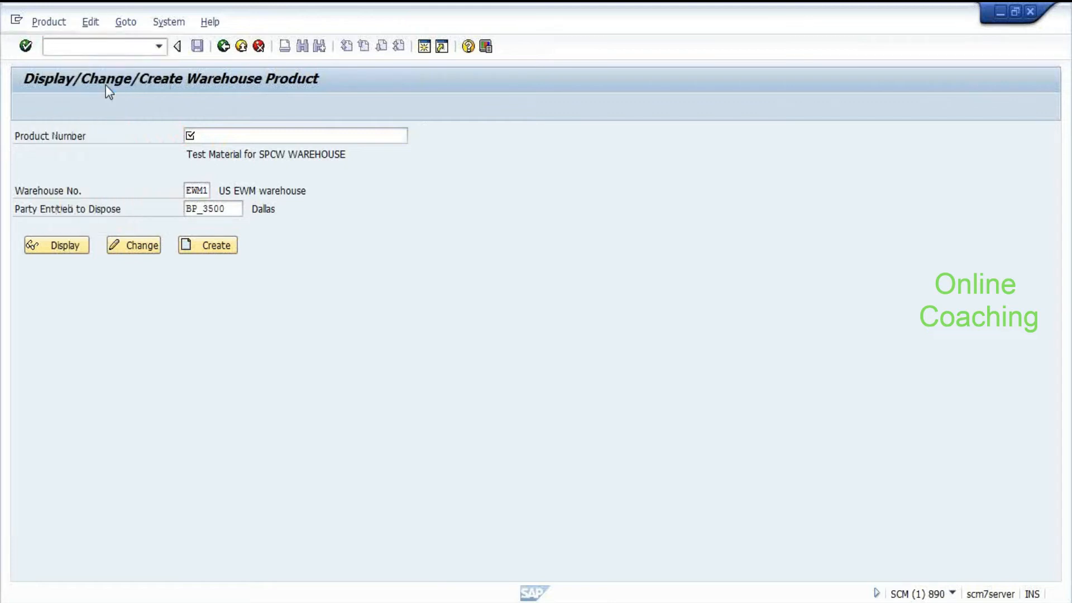
key(Tab)
key(Delete)
key(Delete)
key(Delete)
key(Delete)
key(Tab)
key(Delete)
key(Delete)
key(Delete)
key(Delete)
key(Delete)
key(Delete)
key(Delete)
Step: Copy 600000145 from the queue name in the qRFC monitor and enter it as the product number of the warehouse product
key(alt+Tab)
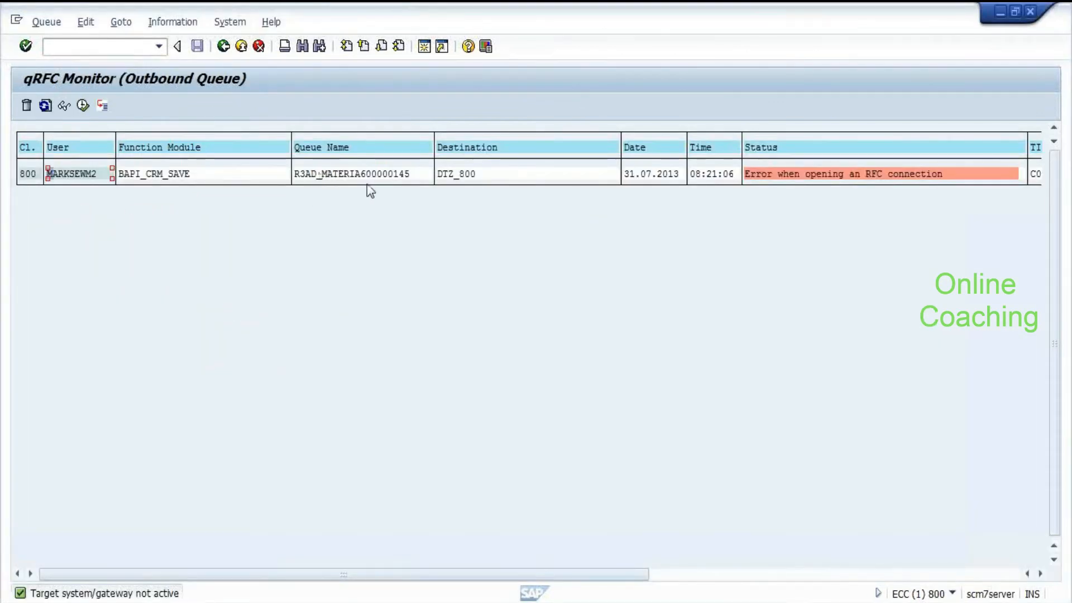
drag(360, 174, 415, 178)
key(ctrl+c)
key(alt+Tab)
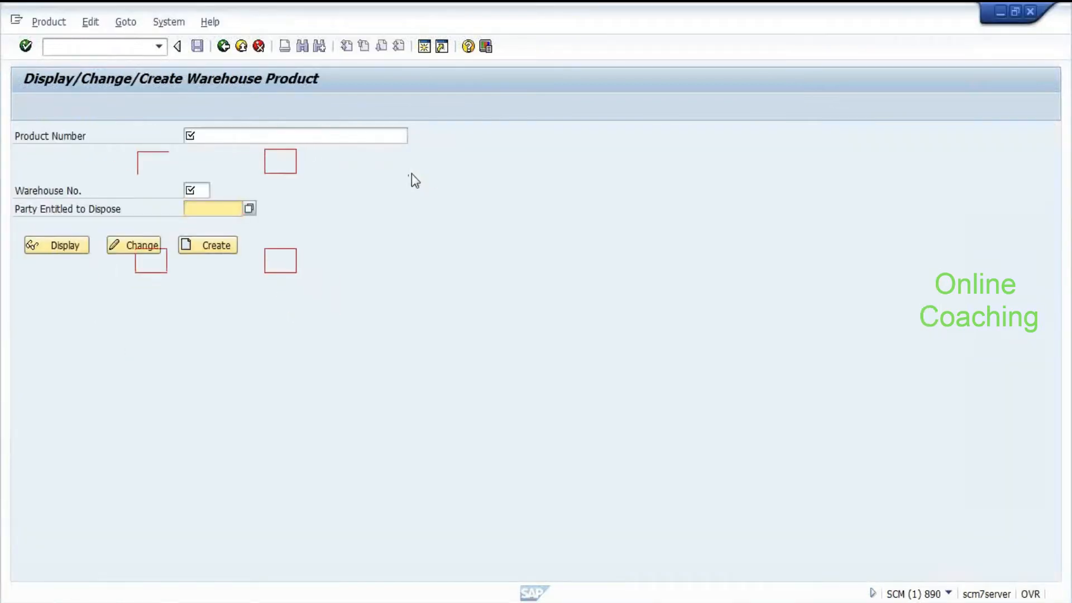
key(ctrl+v)
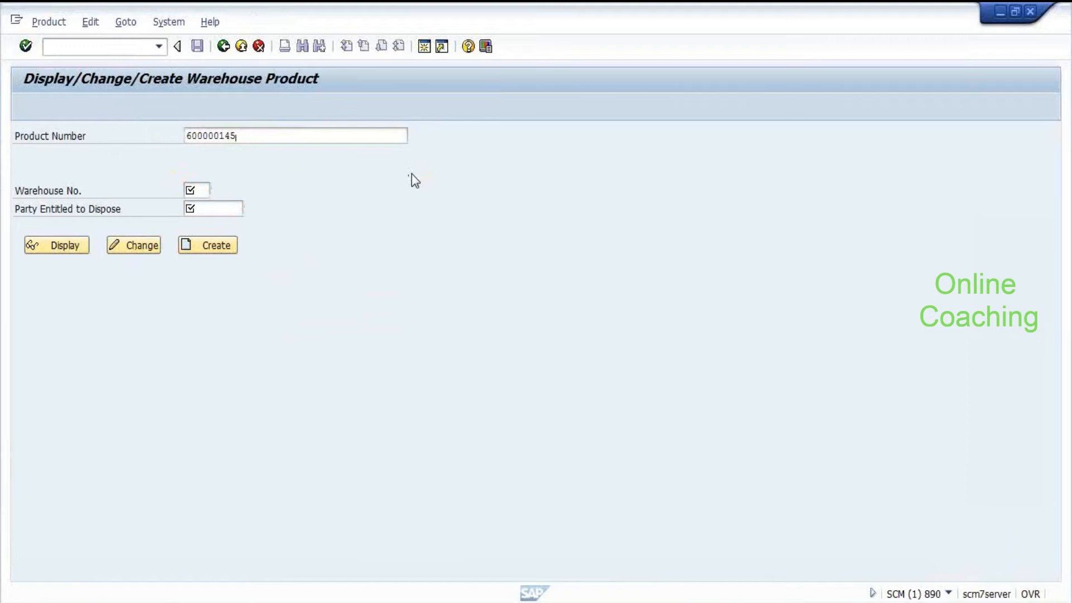
key(Return)
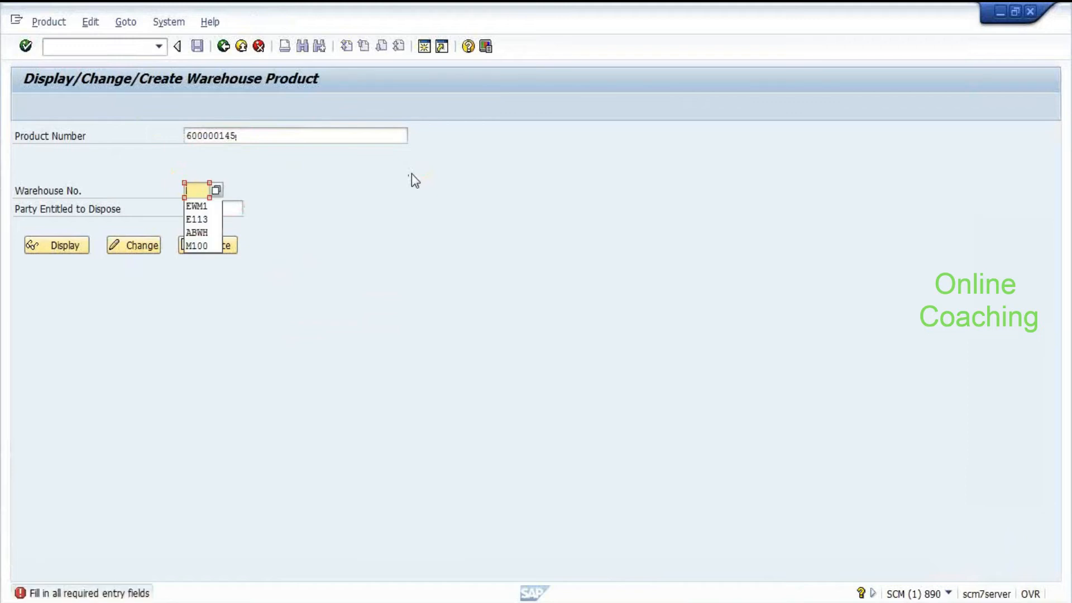
Step: Choose warehouse number EG01 from the list of possible values and set the party entitled to dispose to BP_3500
key(F4)
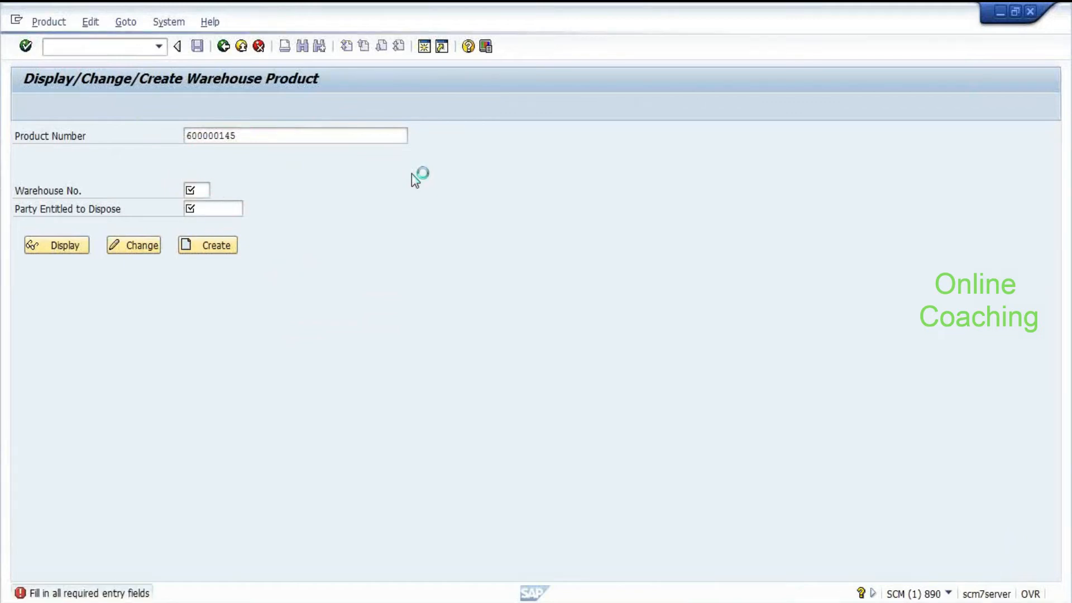
key(Down)
key(Down)
key(Down)
key(Down)
key(Down)
key(Down)
key(Down)
key(Down)
key(Down)
key(Down)
key(Down)
key(Down)
key(Down)
key(Down)
key(Down)
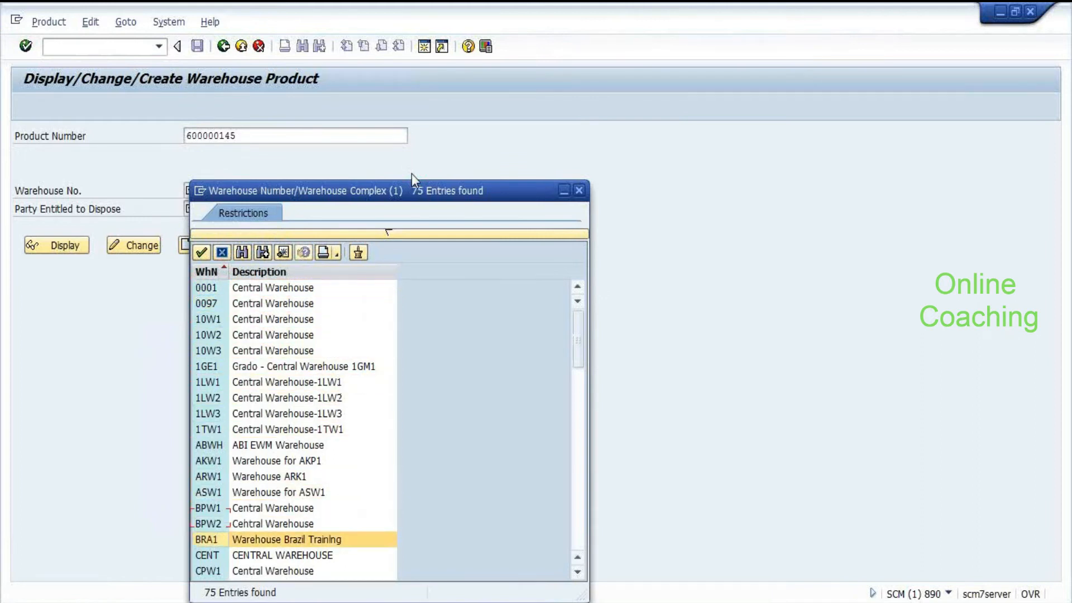
key(Down)
key(Down)
key(Down)
key(Down)
key(Down)
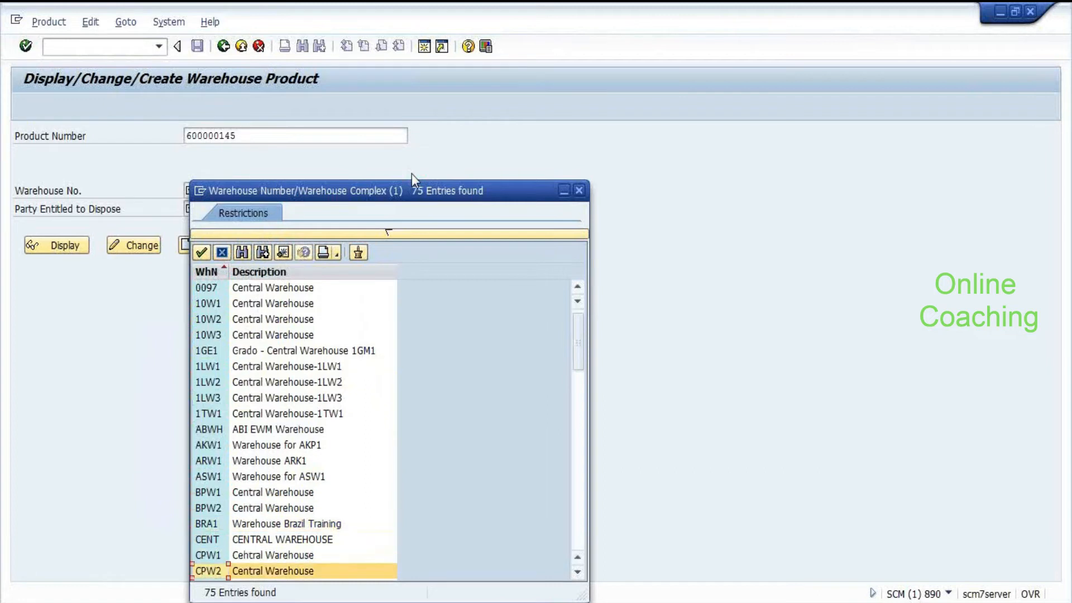
key(Down)
key(Down)
key(Down)
key(Down)
key(Down)
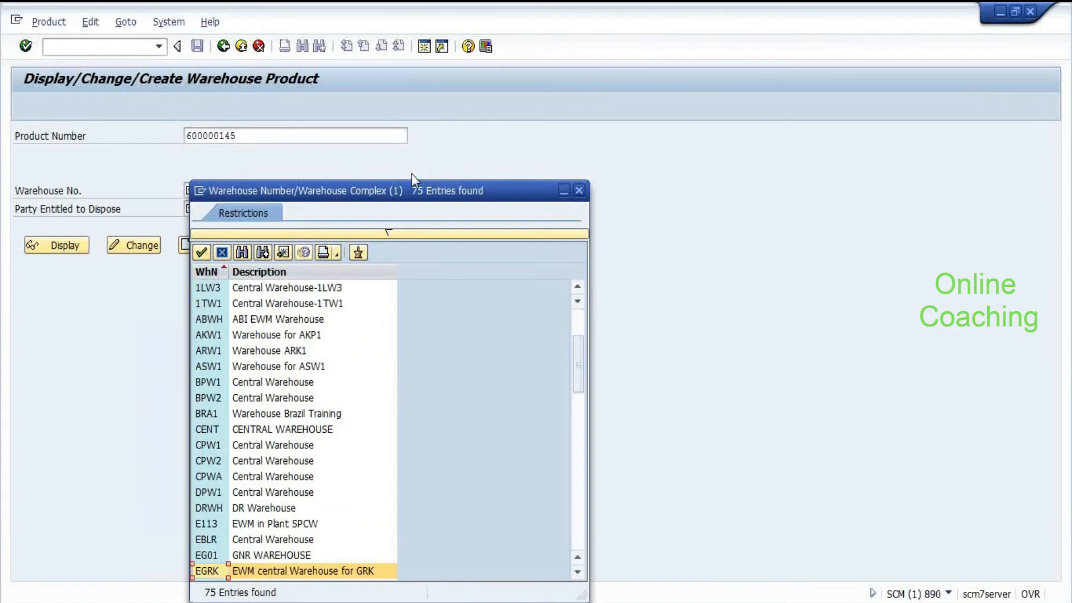
key(Up)
key(Return)
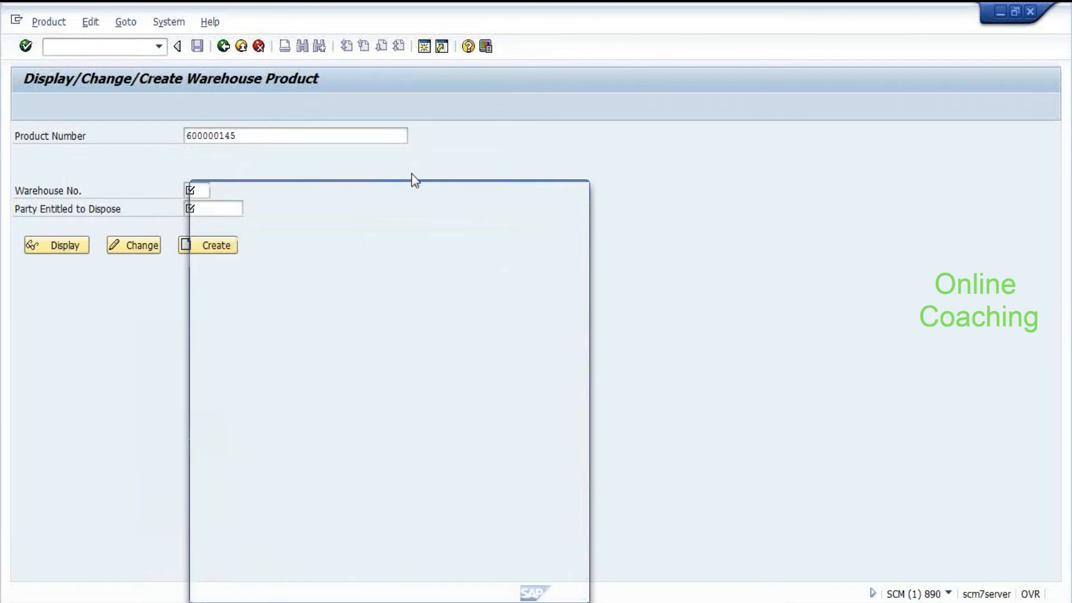
key(F4)
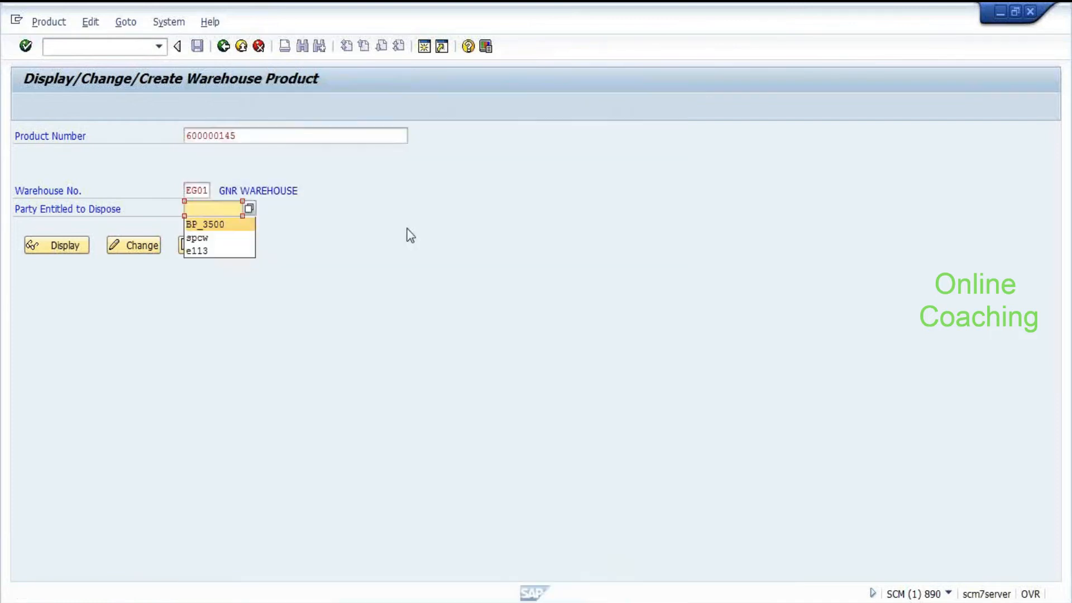
key(Return)
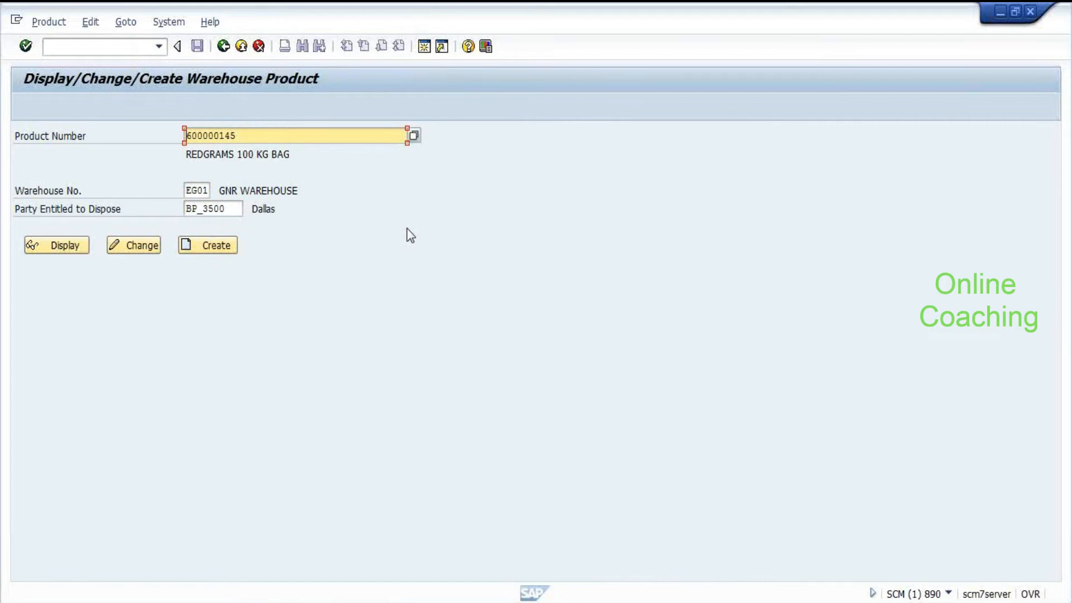
Step: Replace the product number with EWM-011
key(Delete)
key(Delete)
key(Delete)
key(Delete)
key(Delete)
key(Delete)
key(Delete)
key(Delete)
key(Delete)
text(EWM-011)
Step: Set the warehouse number to EWM1 and validate the entries for product EWM-011
key(Tab)
key(Delete)
key(Delete)
key(Delete)
key(Delete)
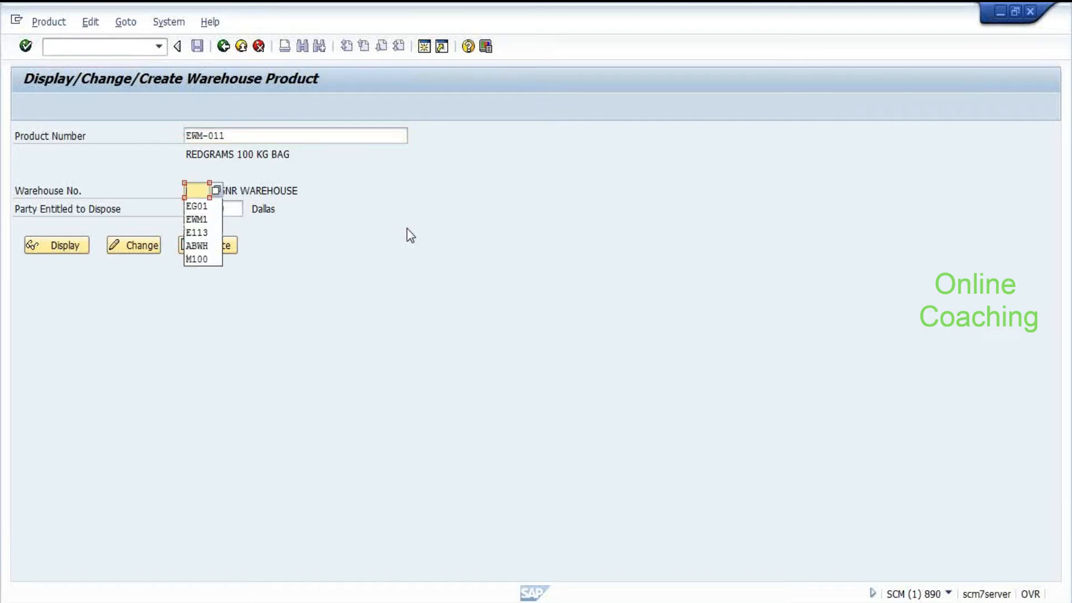
text(e)
key(Down)
key(Down)
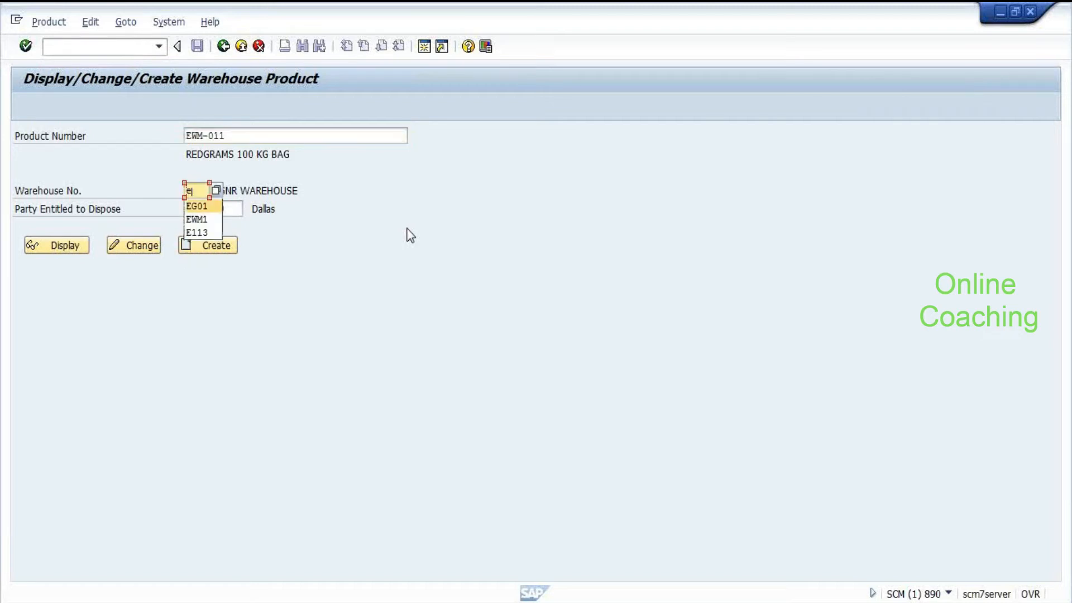
key(Return)
key(Tab)
key(Return)
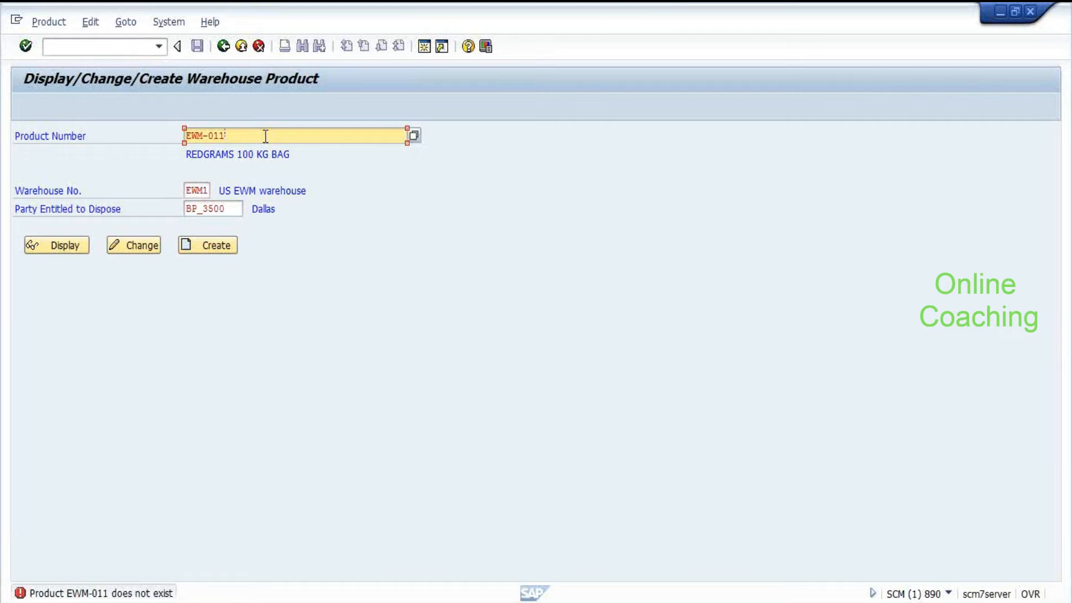
Step: Try product number EWM-010 in warehouse EWM1 instead
key(BackSpace)
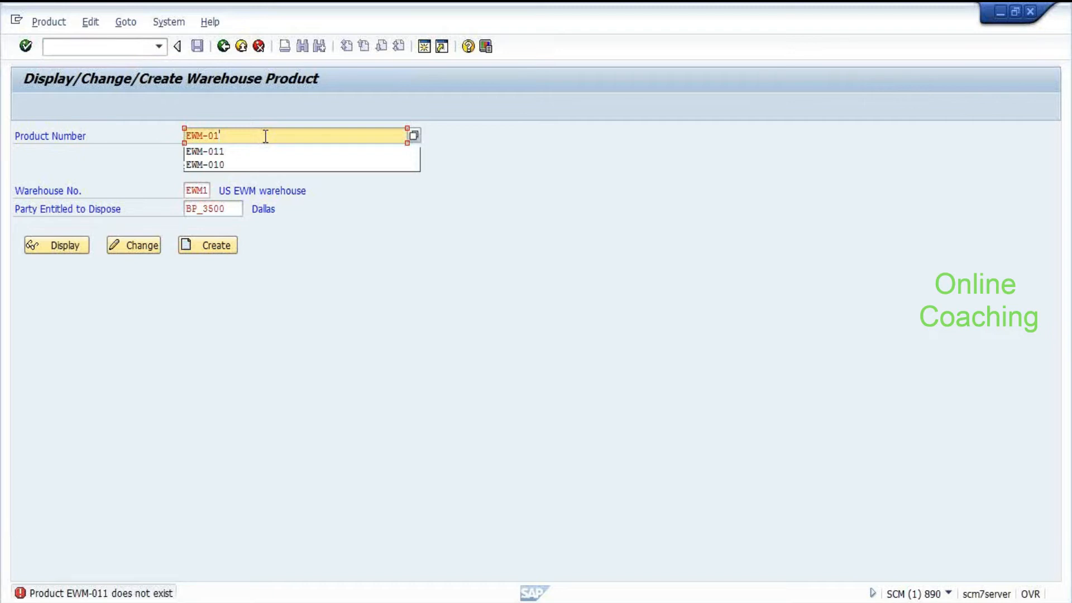
text(0)
key(Return)
Step: Restart the warehouse product transaction with /n/scwm/mat1
click(49, 22)
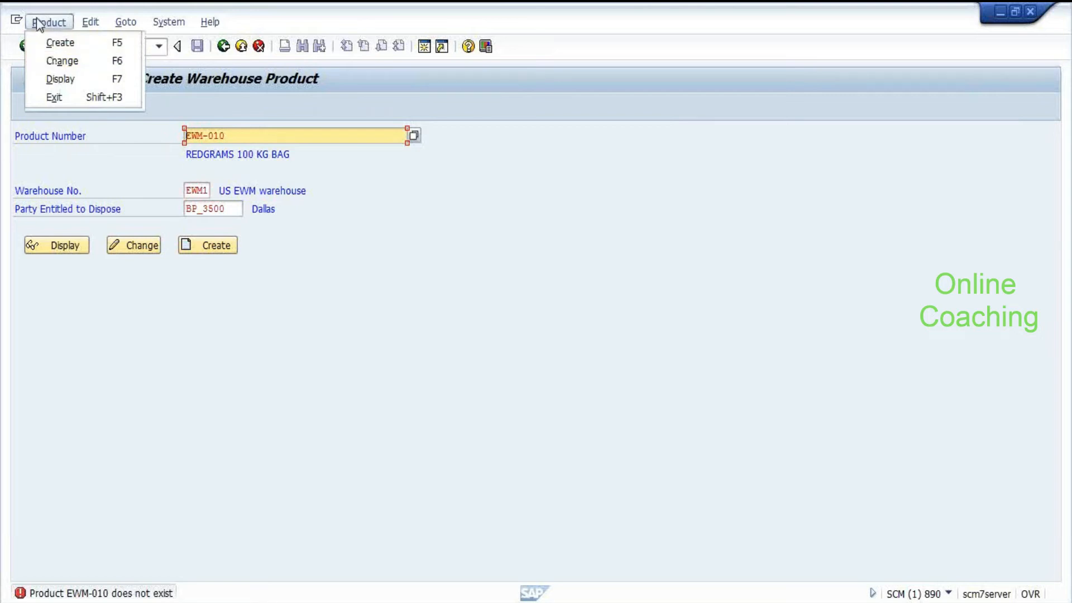
click(247, 93)
click(164, 51)
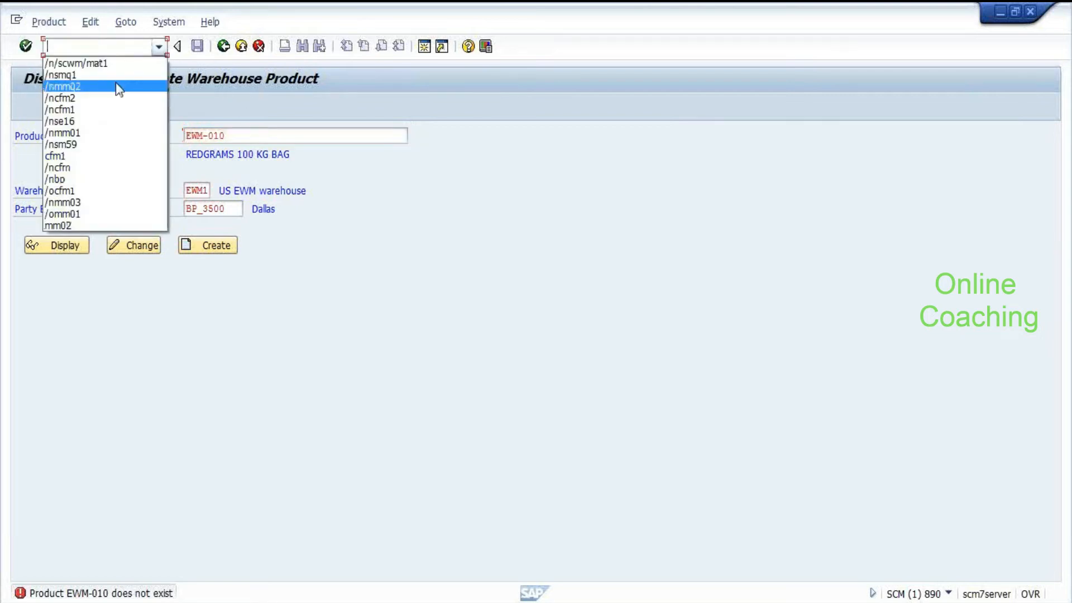
click(111, 65)
key(Return)
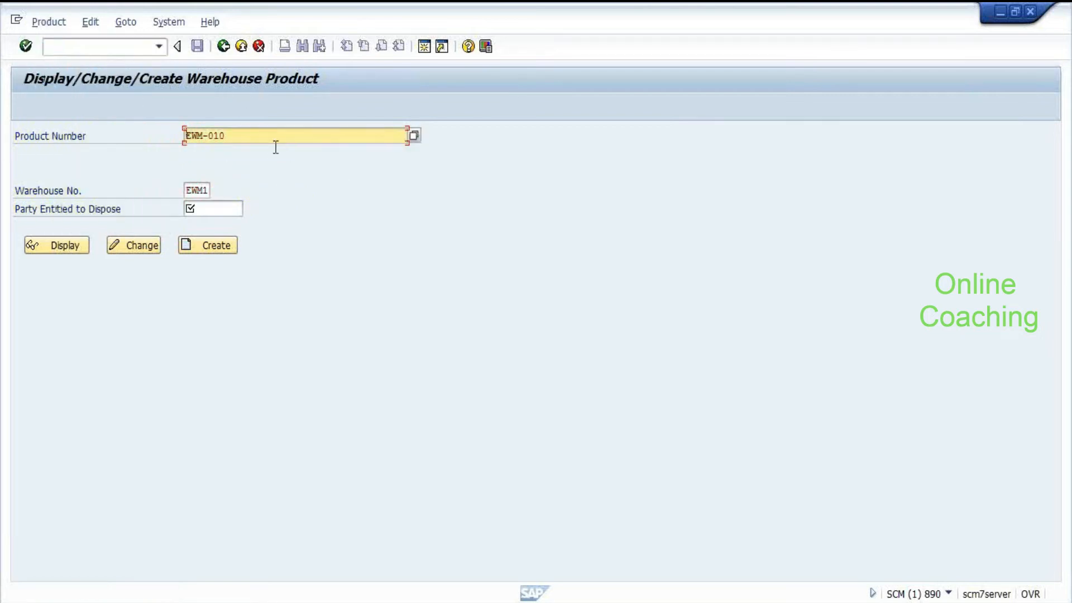
Step: Look up product 600000145 with party entitled to dispose BP_3500 and set the warehouse number to EG01
key(Return)
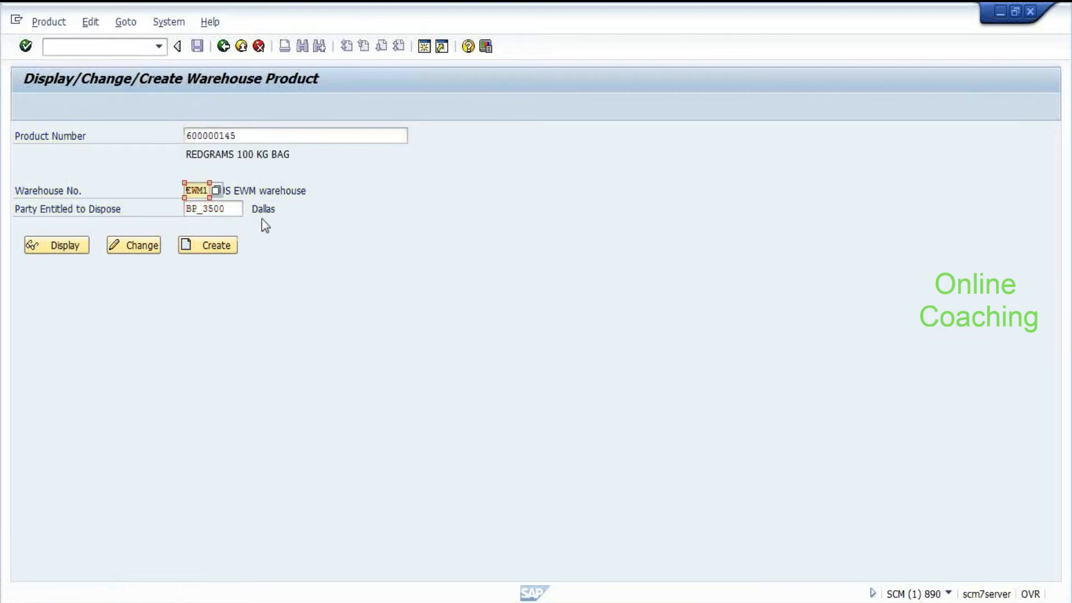
key(Delete)
key(Delete)
key(Delete)
key(Delete)
key(Down)
key(Return)
key(Tab)
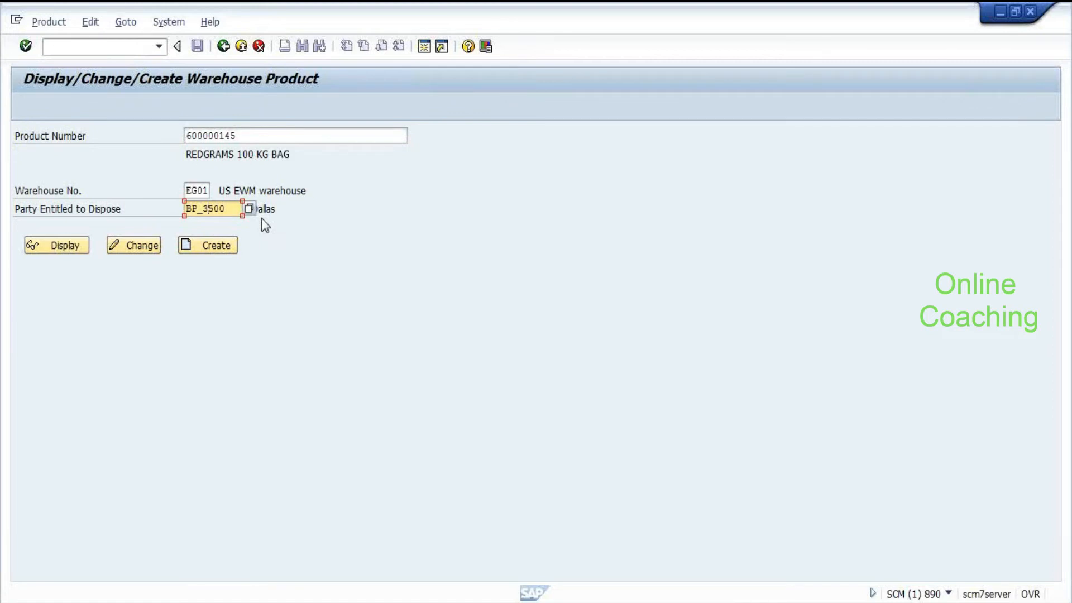
Step: Open the business partner transaction in a new session with /obp
key(Delete)
key(Return)
click(103, 49)
text(/obp)
key(Return)
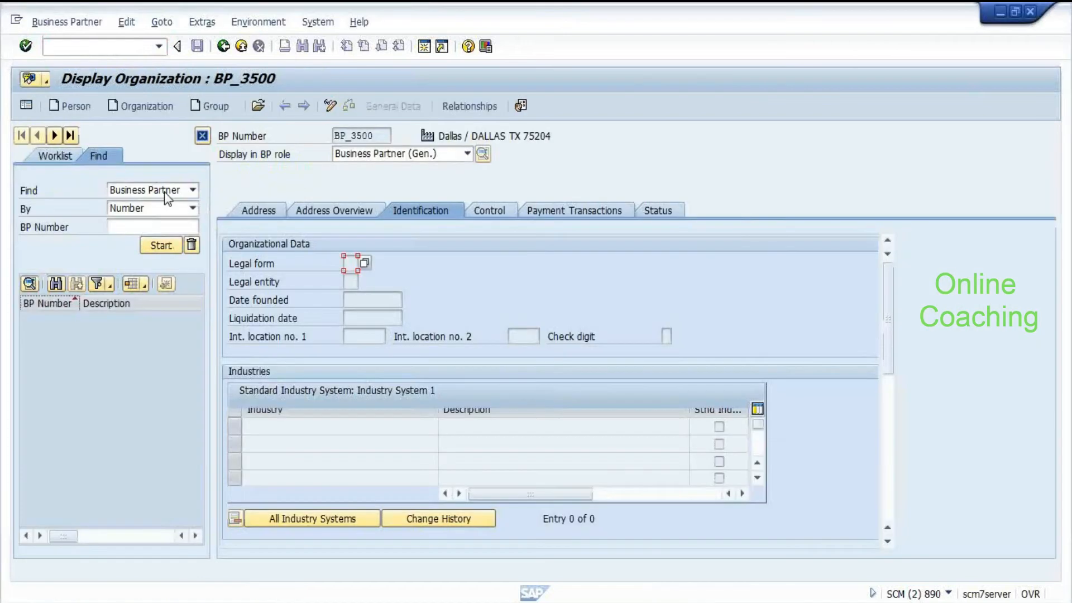
Step: Search the business partners by number for PLA957
click(145, 226)
text(P)
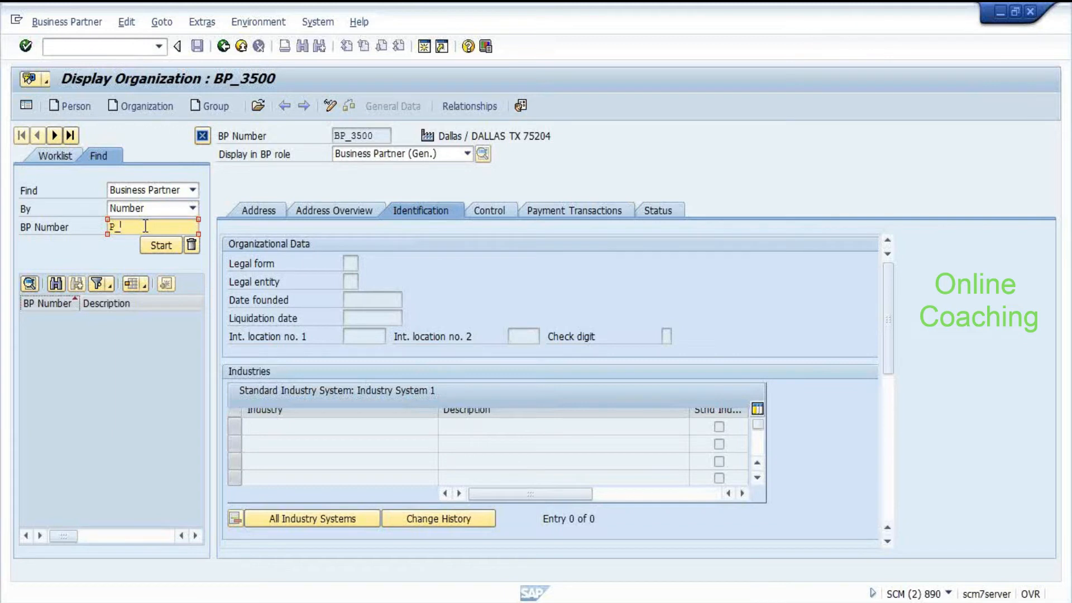
key(BackSpace)
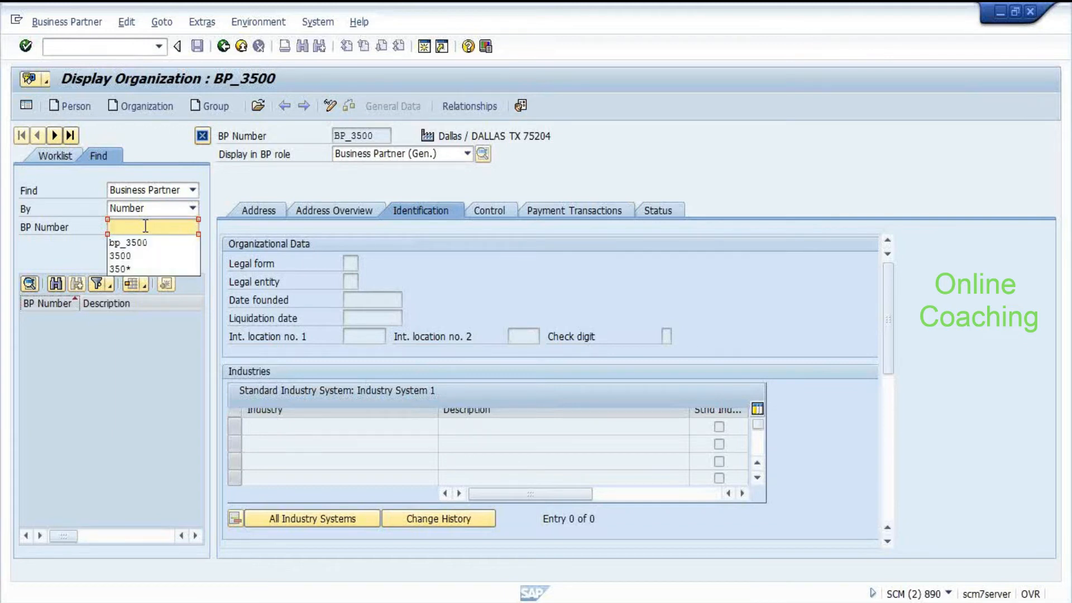
text(PLA)
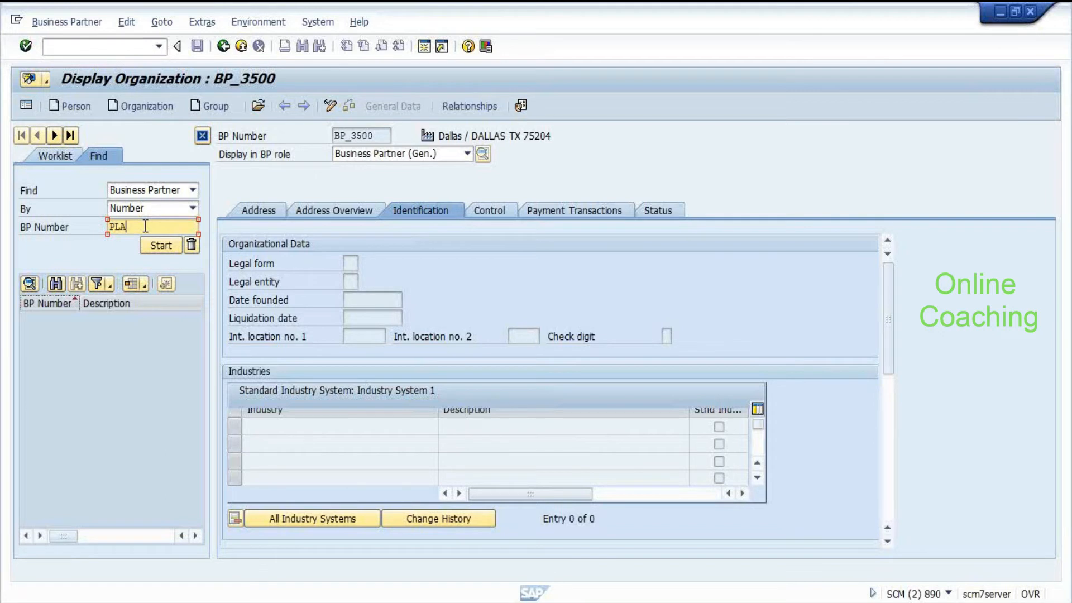
text(957)
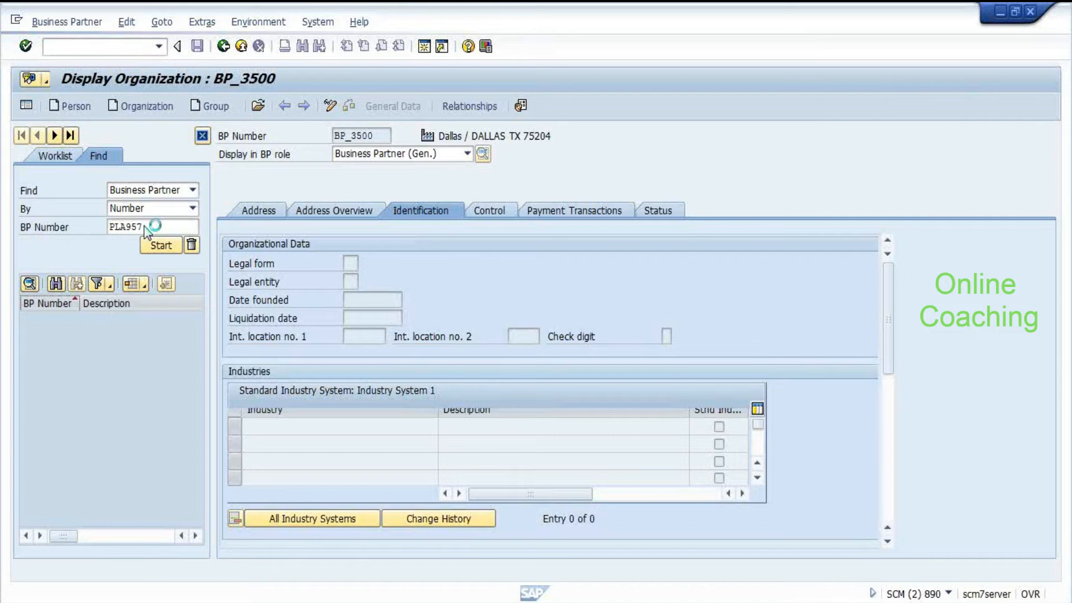
text(*)
Step: Search the business partners by number for A957 instead
key(BackSpace)
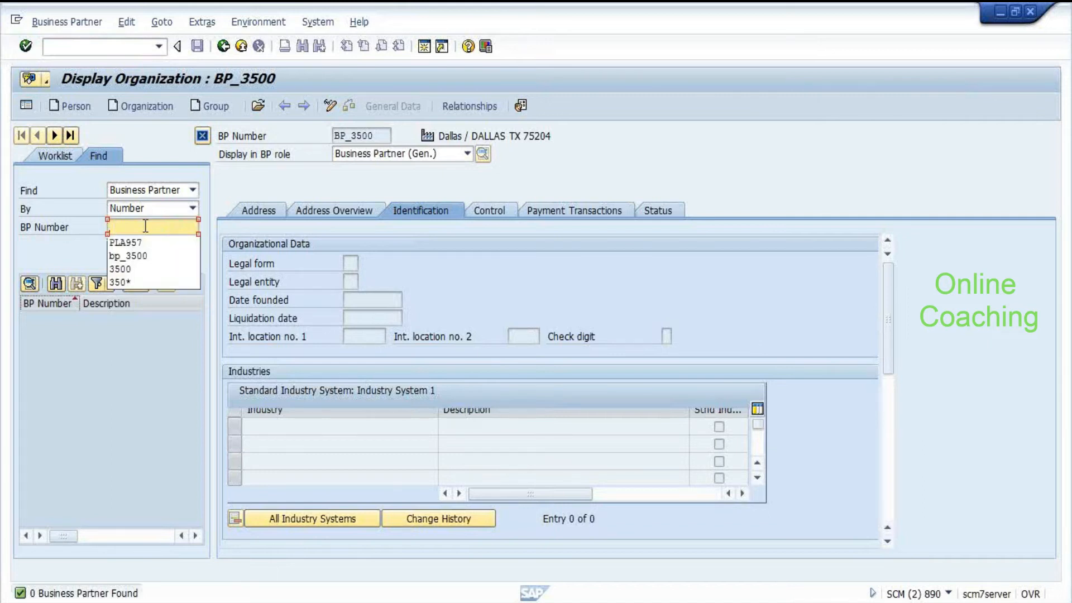
text(A9)
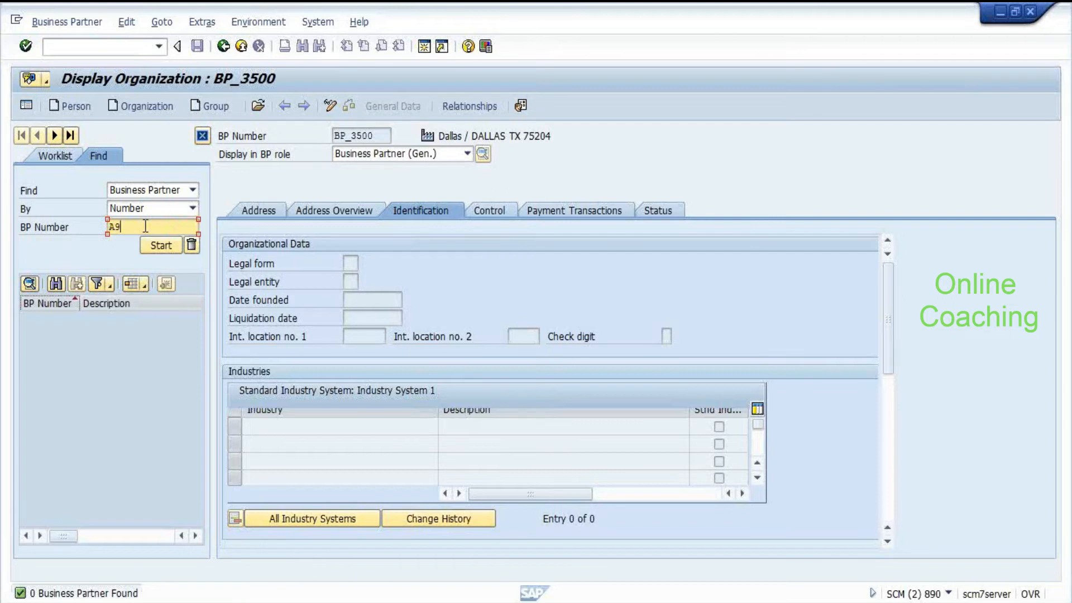
text(57)
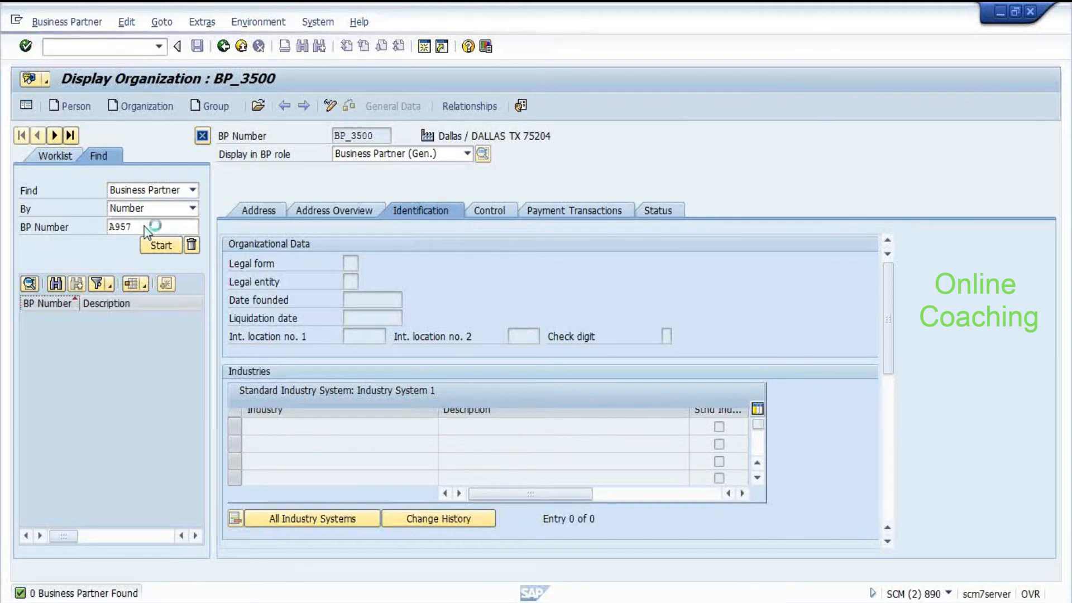
click(123, 47)
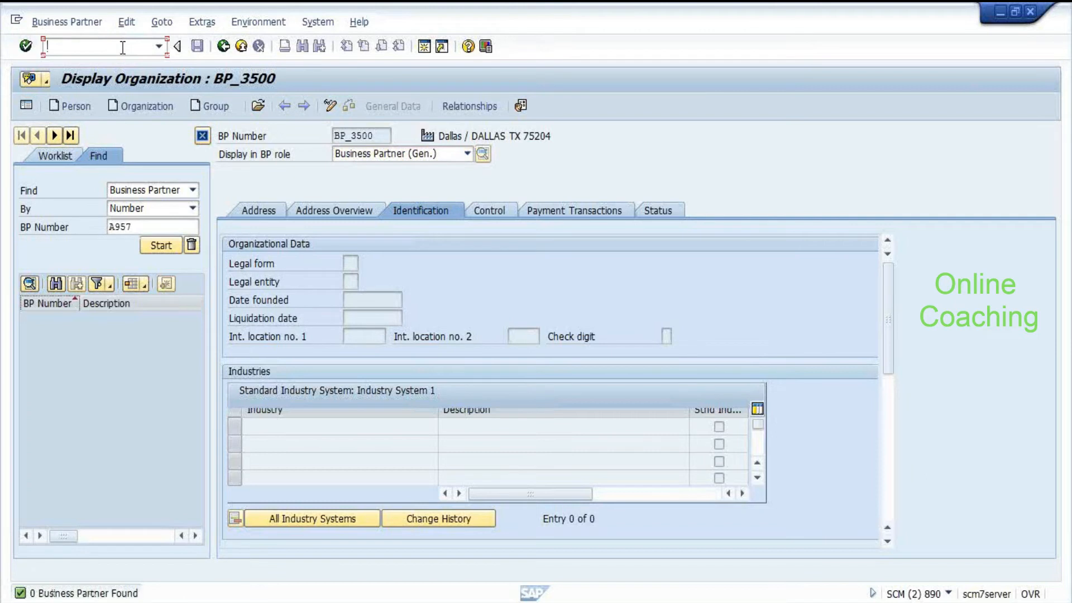
double_click(117, 226)
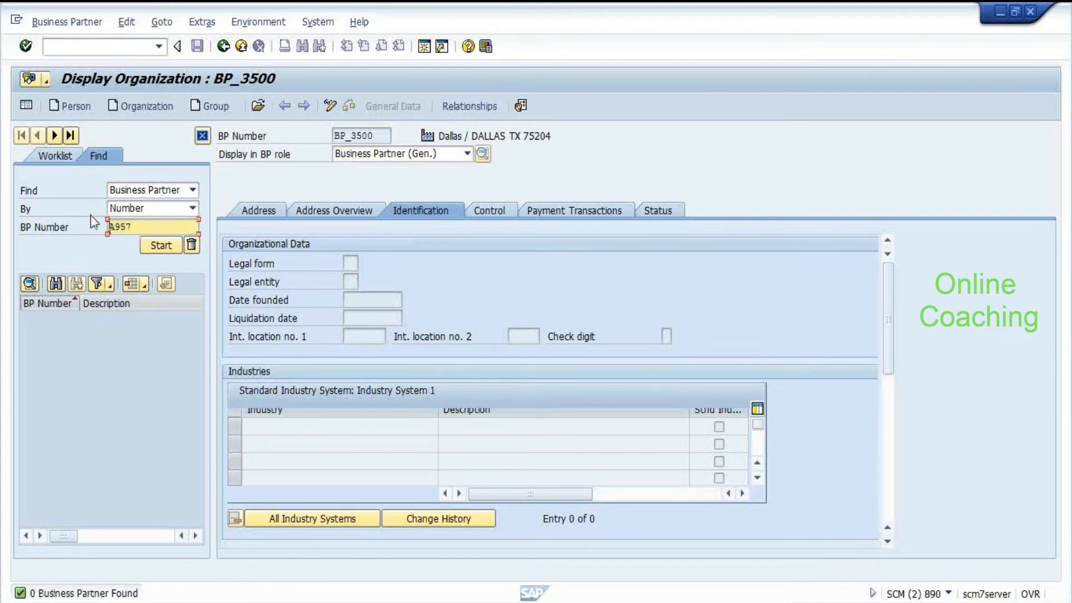
click(63, 47)
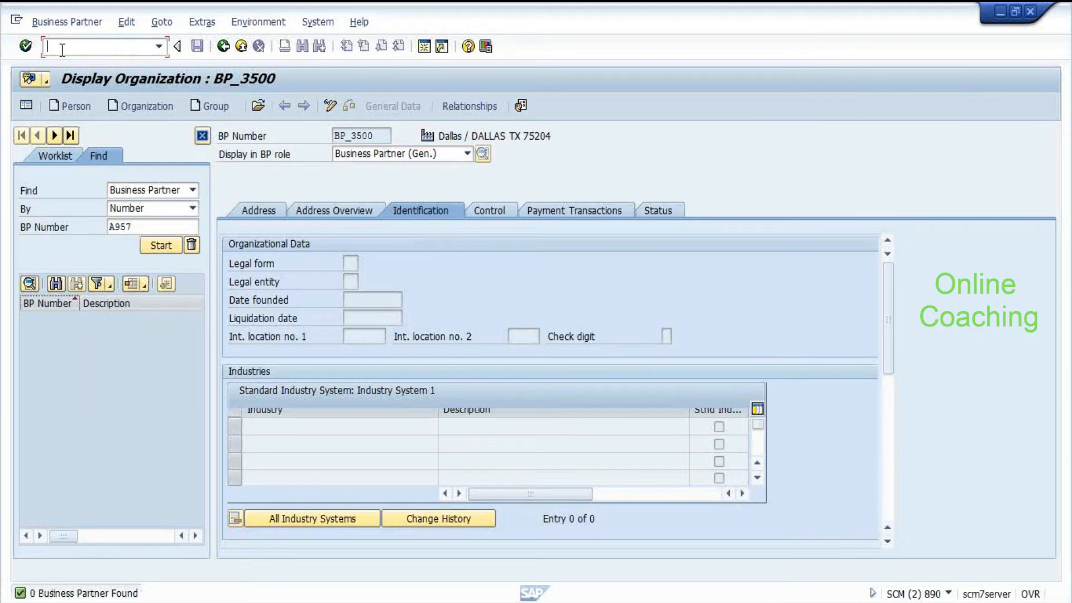
Step: Start a new organization with BP number BP_A957 and set its title to Company
click(146, 106)
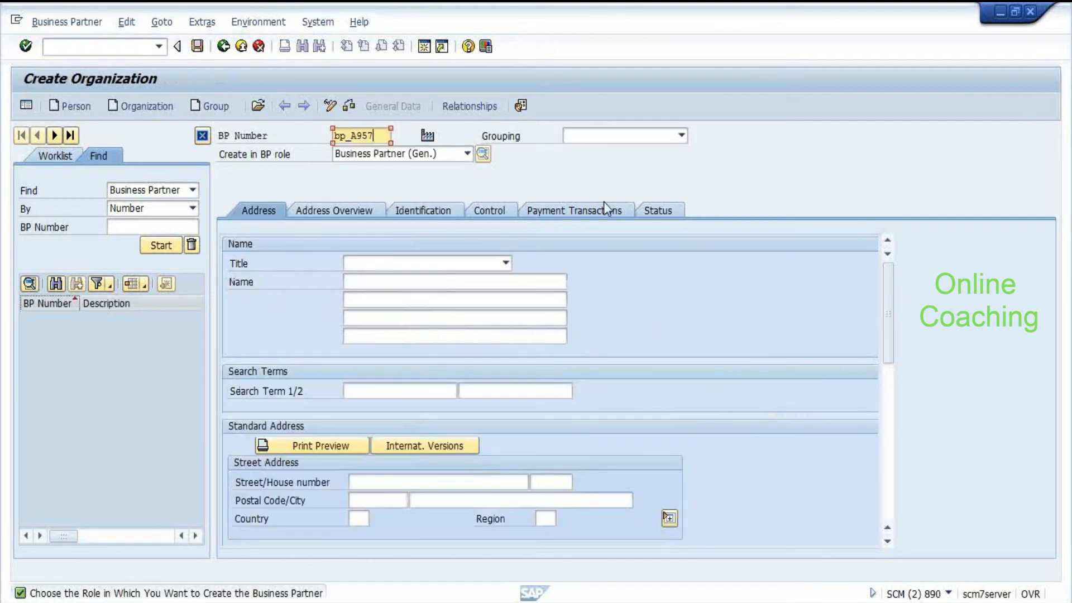
key(Return)
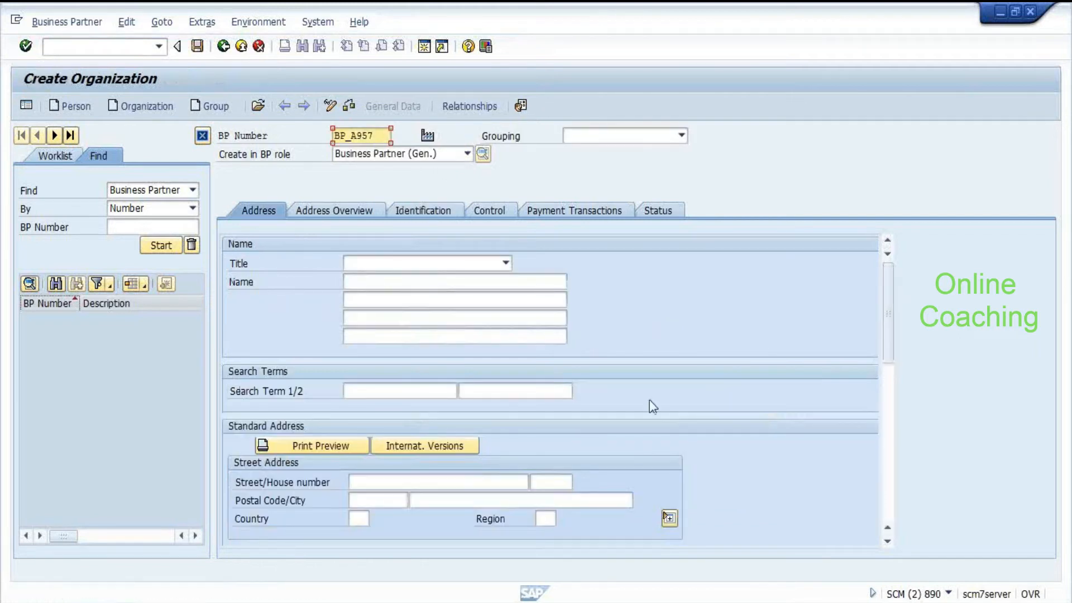
key(Insert)
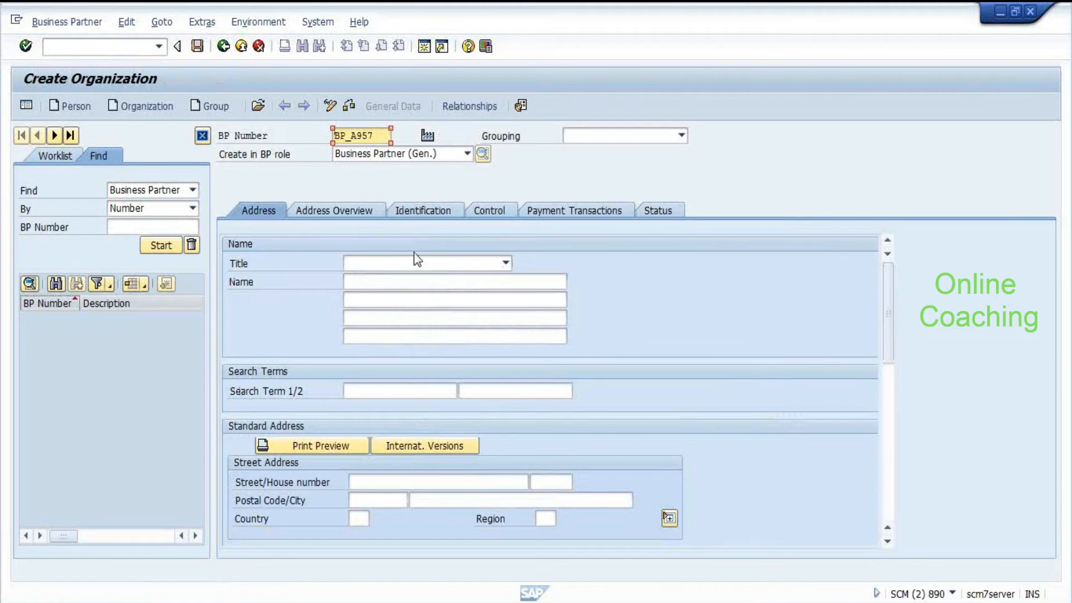
click(410, 264)
click(385, 282)
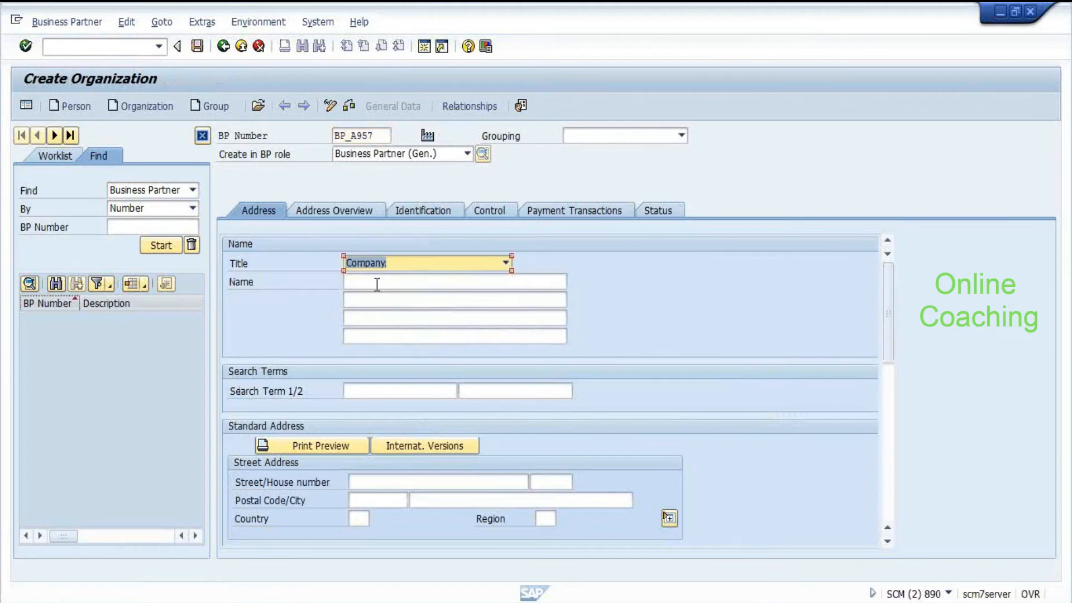
click(377, 284)
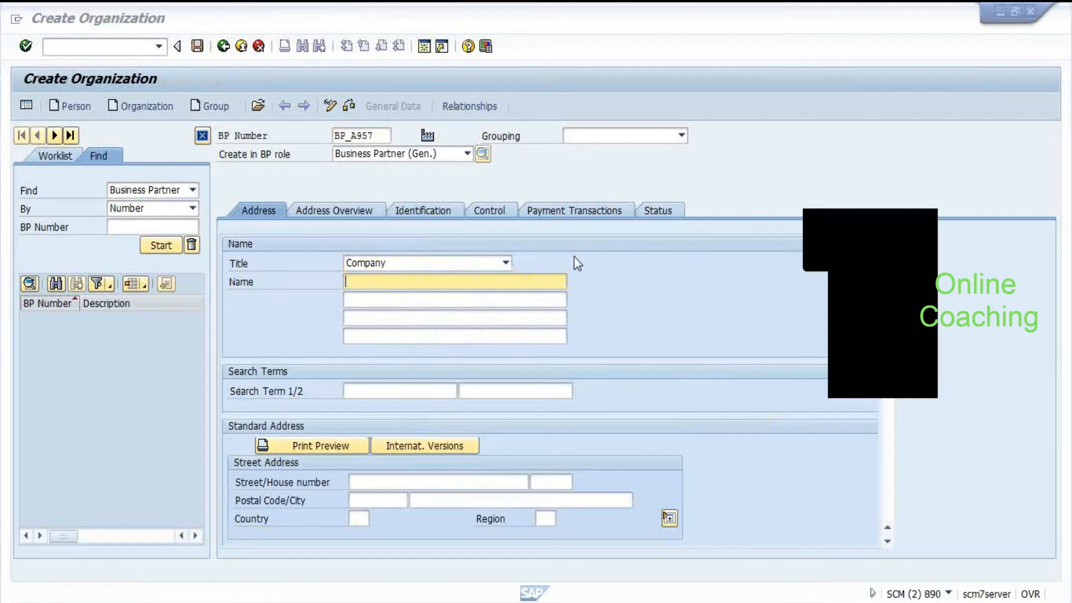
Step: Switch to the ECC Data Browser and display the details of plant A957 from table T001W
key(alt+Tab)
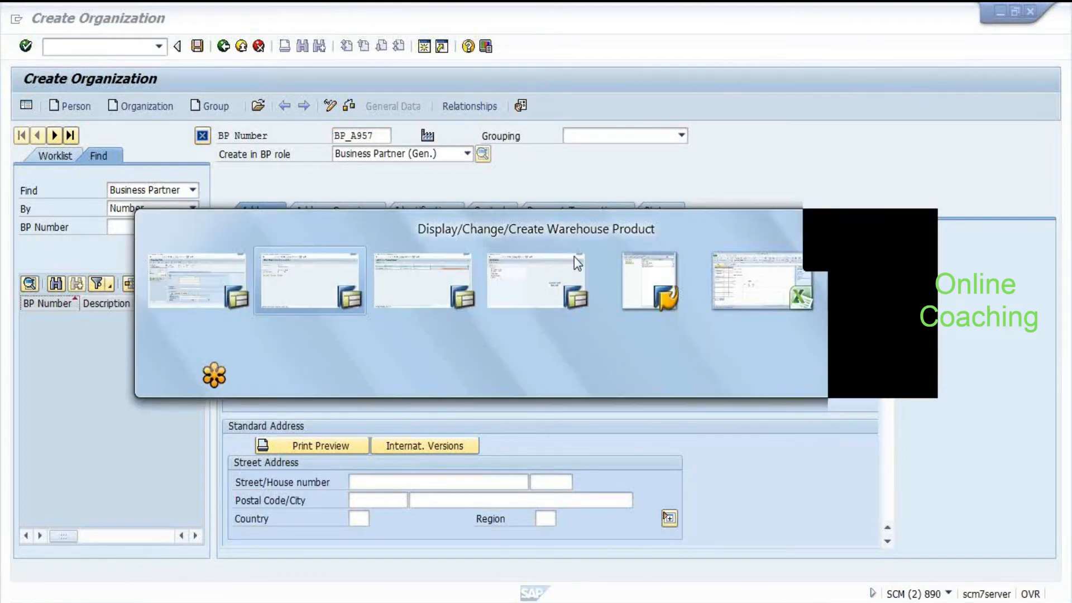
key(alt+Tab)
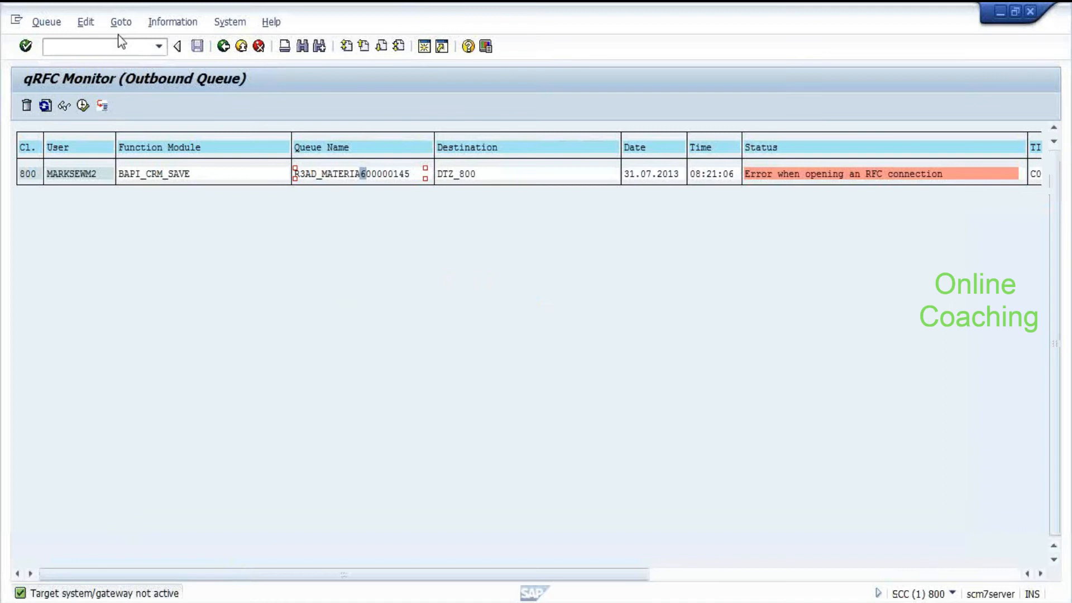
key(alt+Tab)
text(t001w)
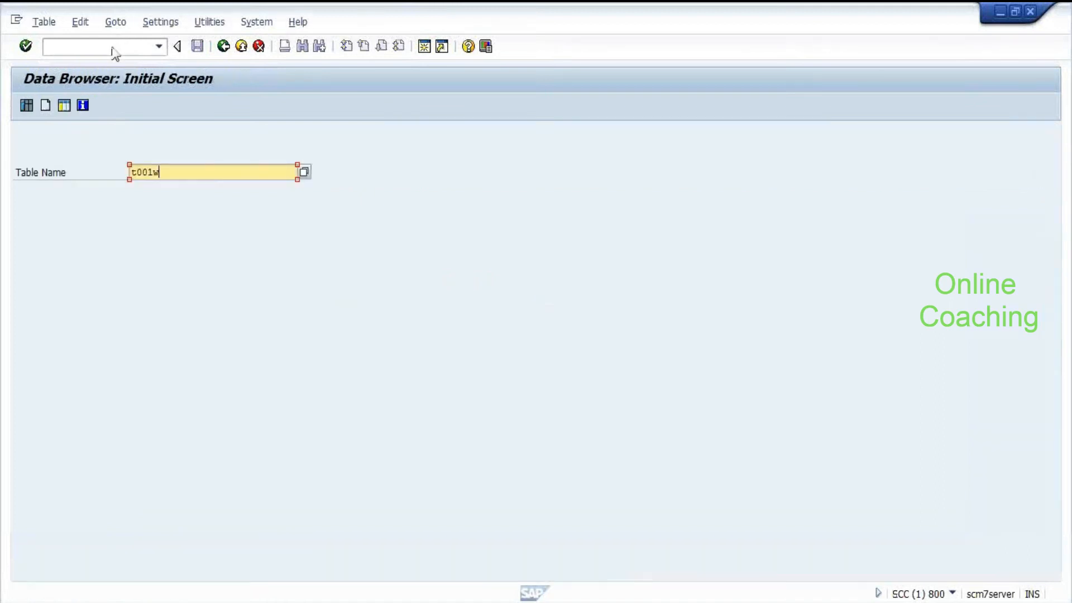
key(Return)
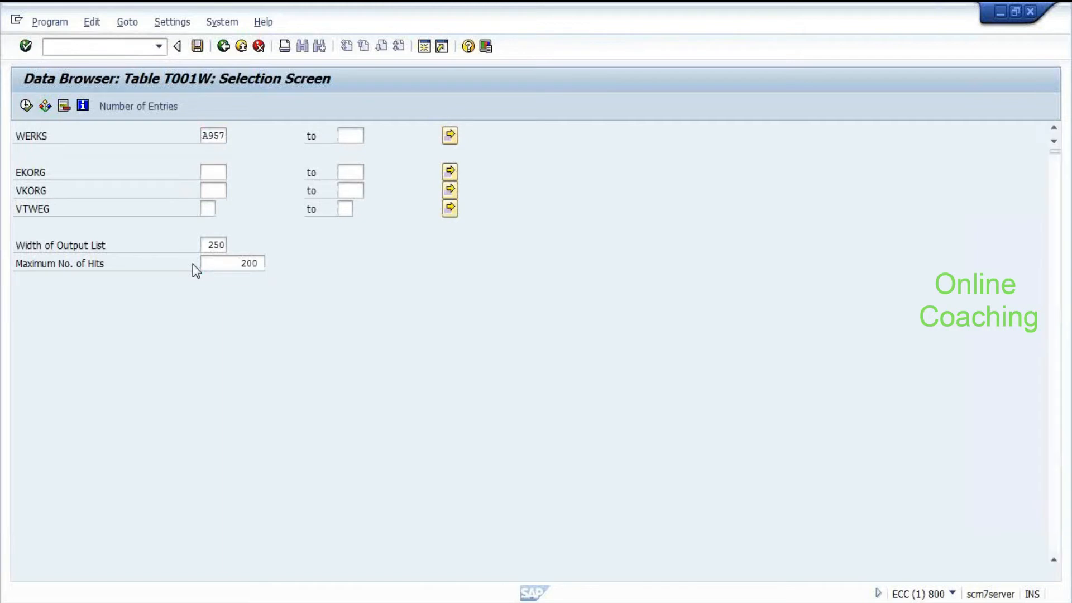
key(F8)
click(22, 199)
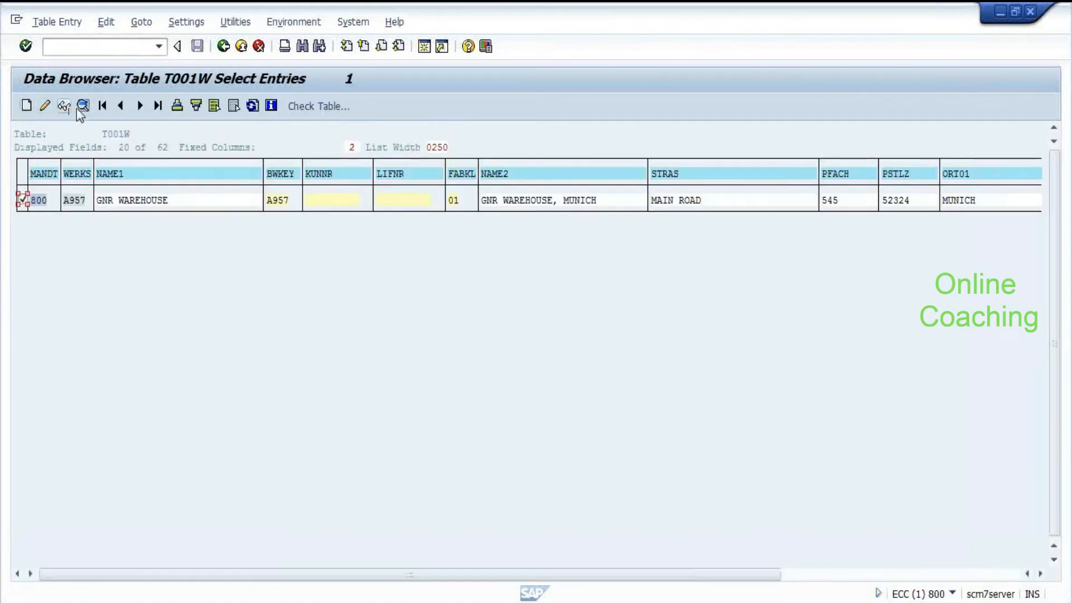
click(83, 107)
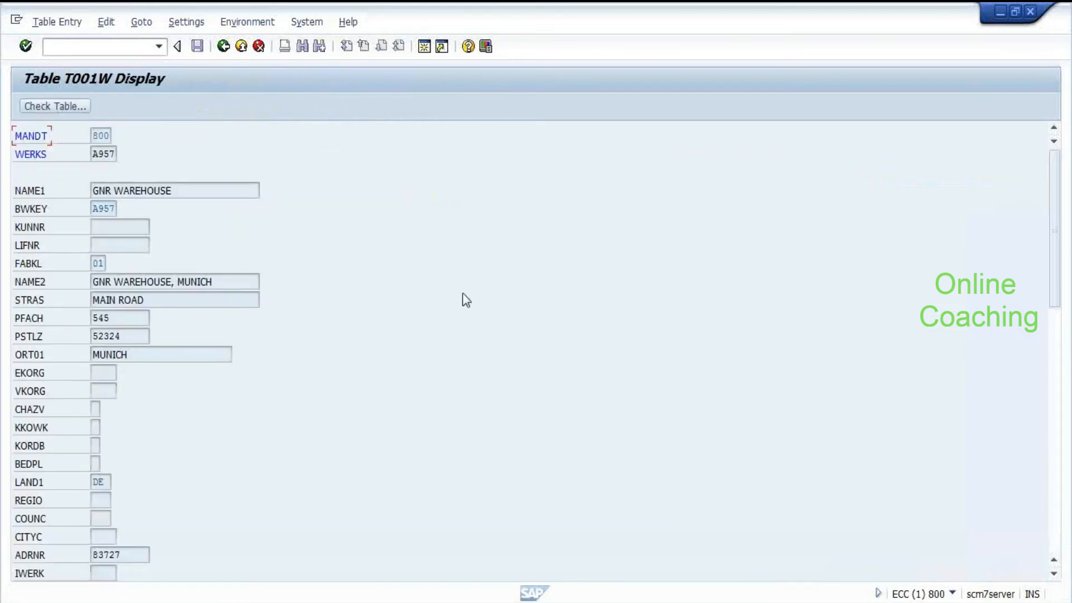
Step: Copy the plant's name GNR WAREHOUSE and its second name and street lines into the new organization's name and address fields
key(ctrl+y)
drag(173, 190, 71, 190)
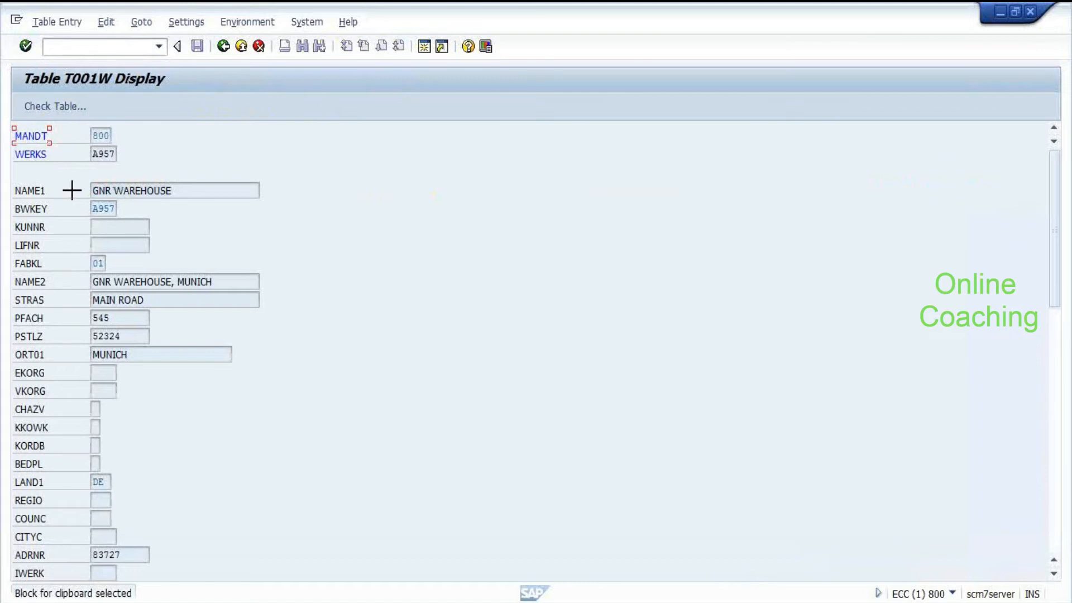
key(alt+Tab)
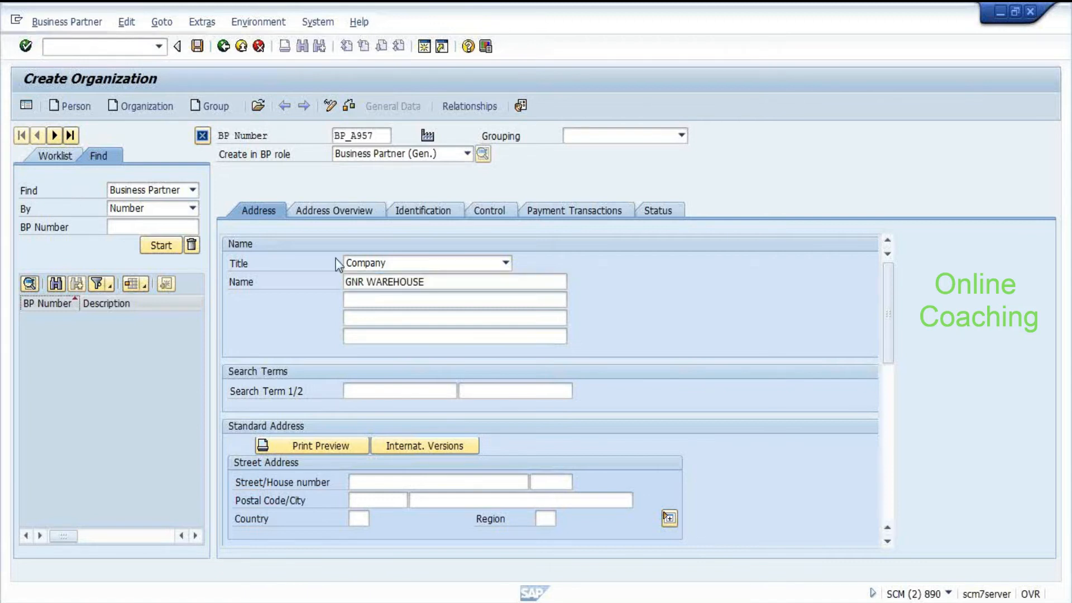
click(357, 277)
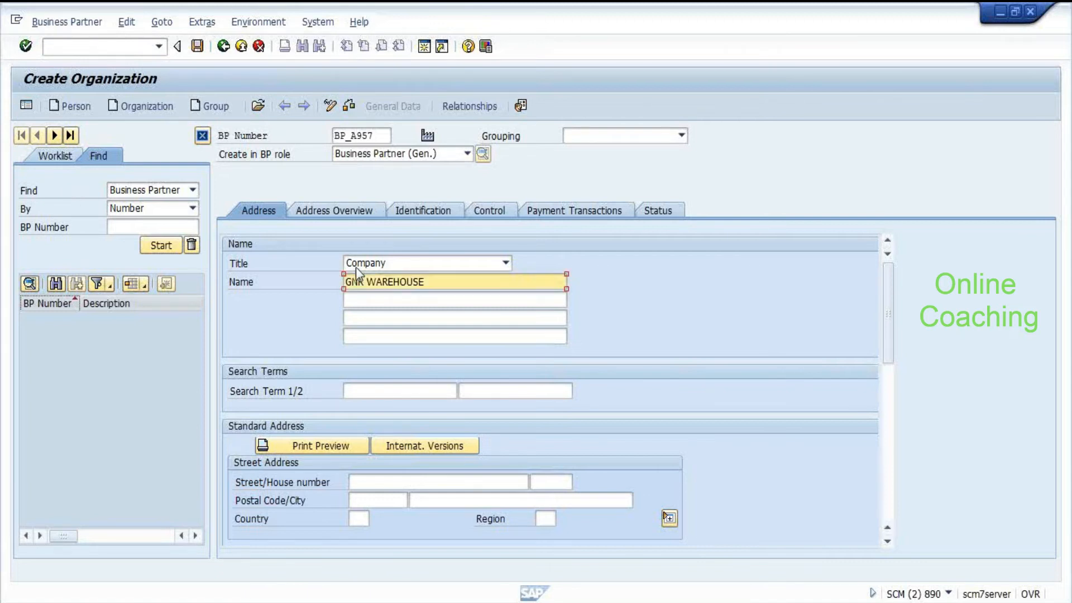
key(alt+Tab)
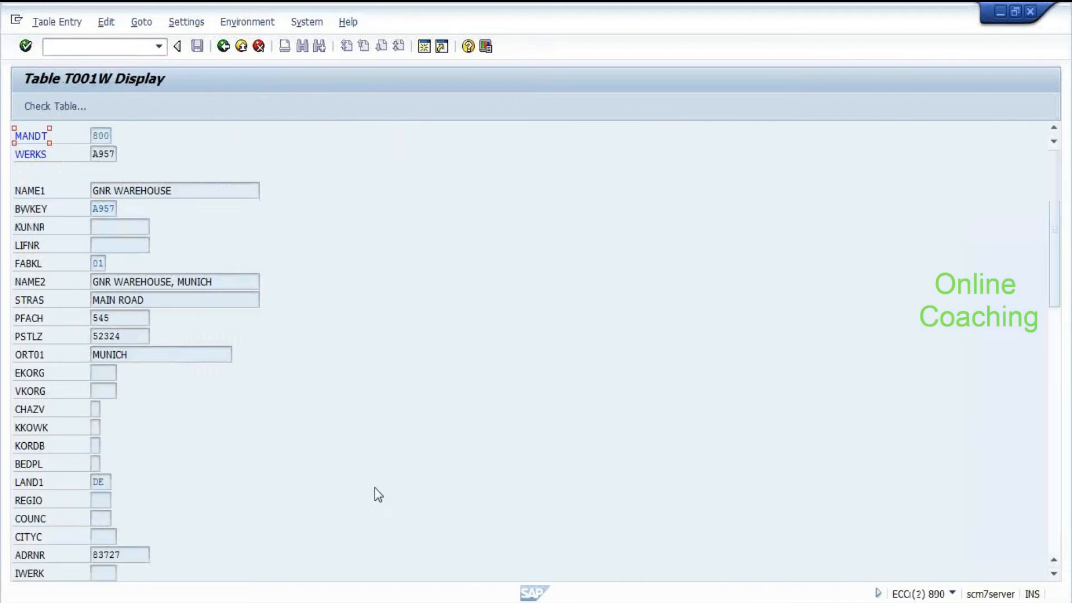
key(alt+Tab)
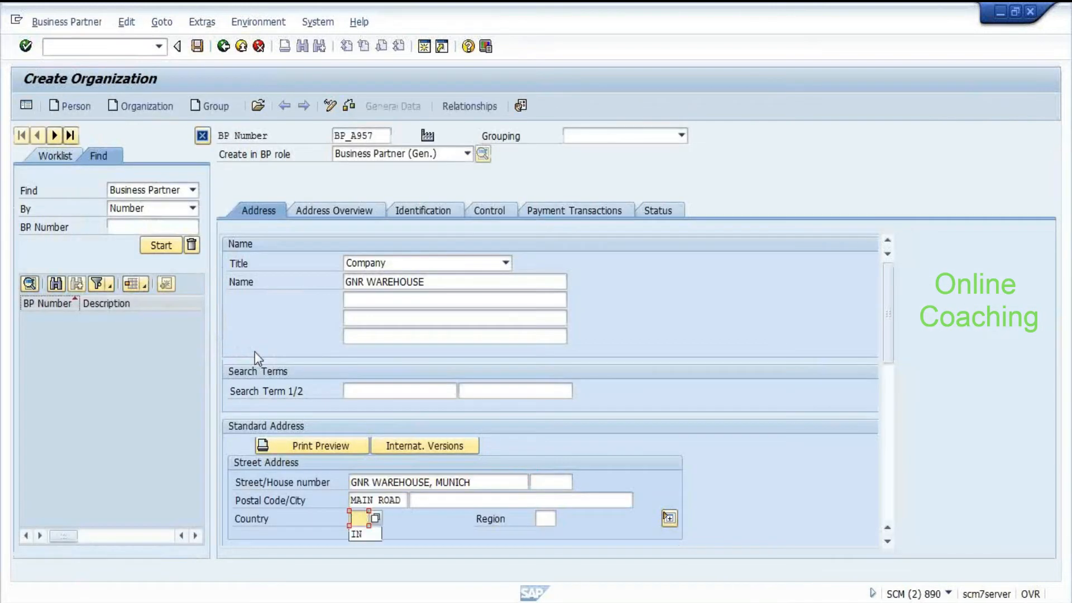
Step: Check the remaining plant data in T001W and set the organization's country to DE
key(alt+Tab)
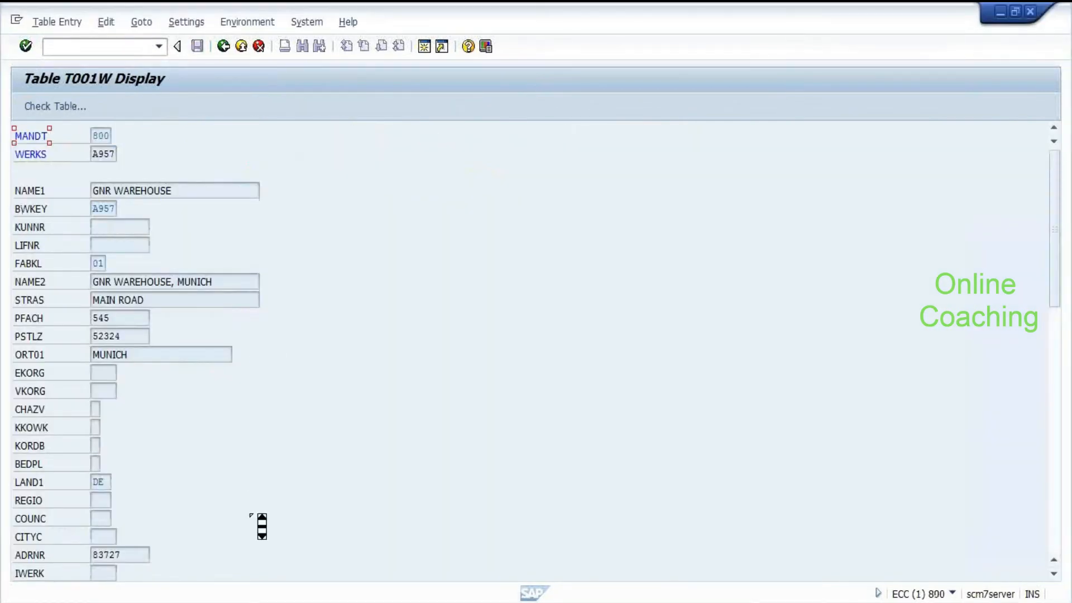
scroll(262, 526, down, 3)
key(alt+Tab)
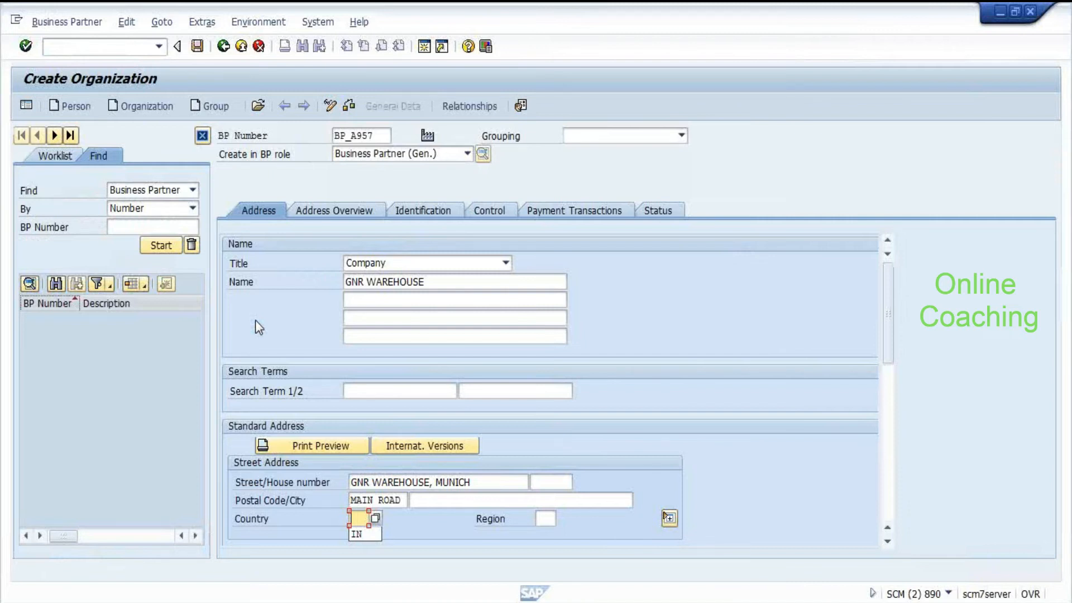
key(F4)
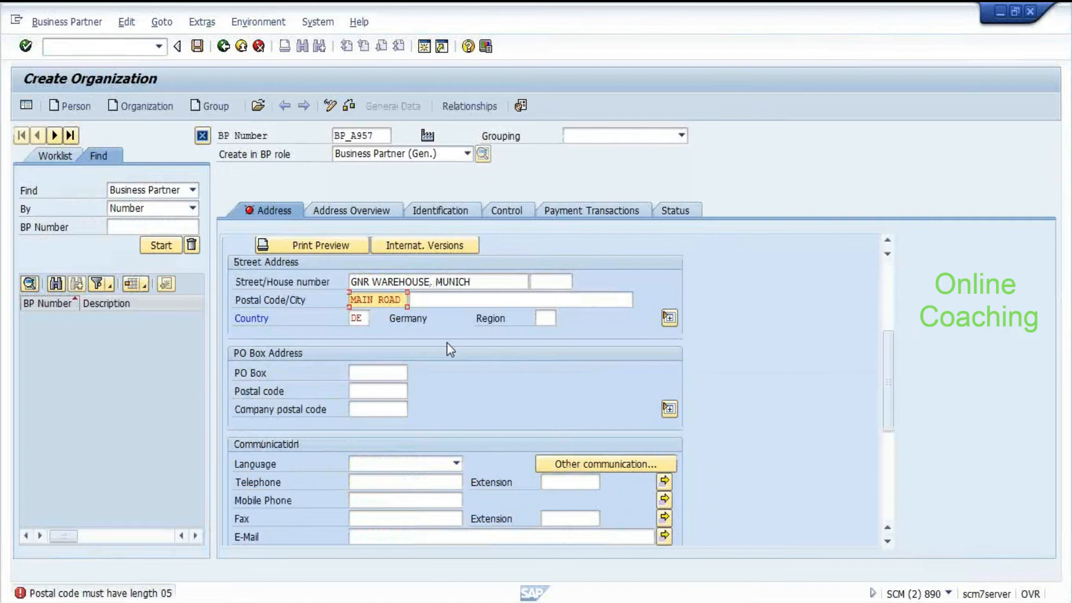
Step: Clear the street text from the organization's postal code field and switch back to the plant record for the correct address data
key(Delete)
key(Delete)
key(Delete)
key(Delete)
key(Delete)
key(Delete)
key(Delete)
key(Delete)
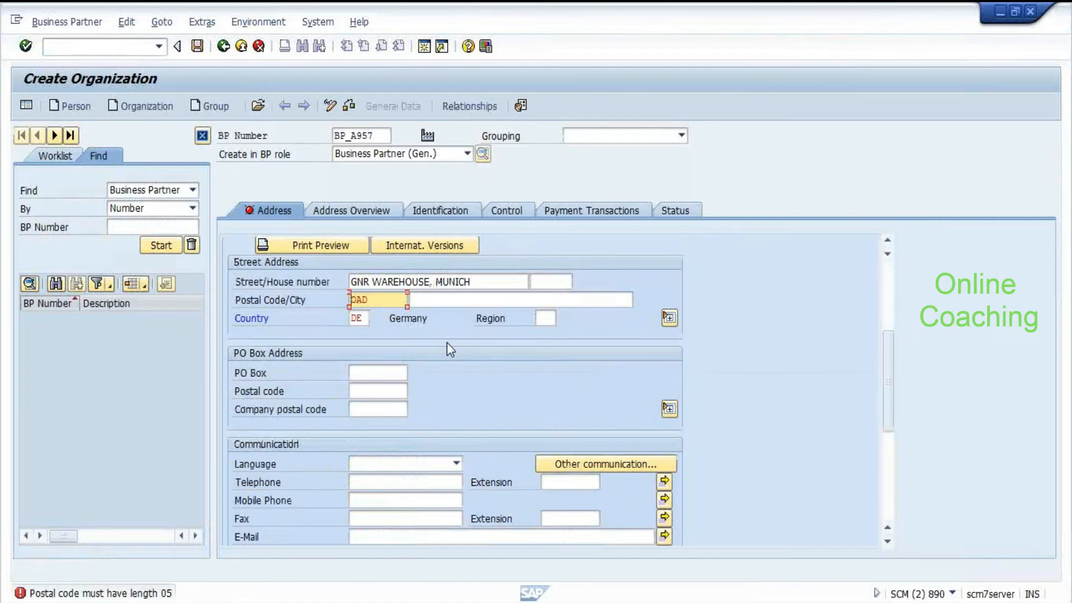
key(Delete)
key(alt+Tab)
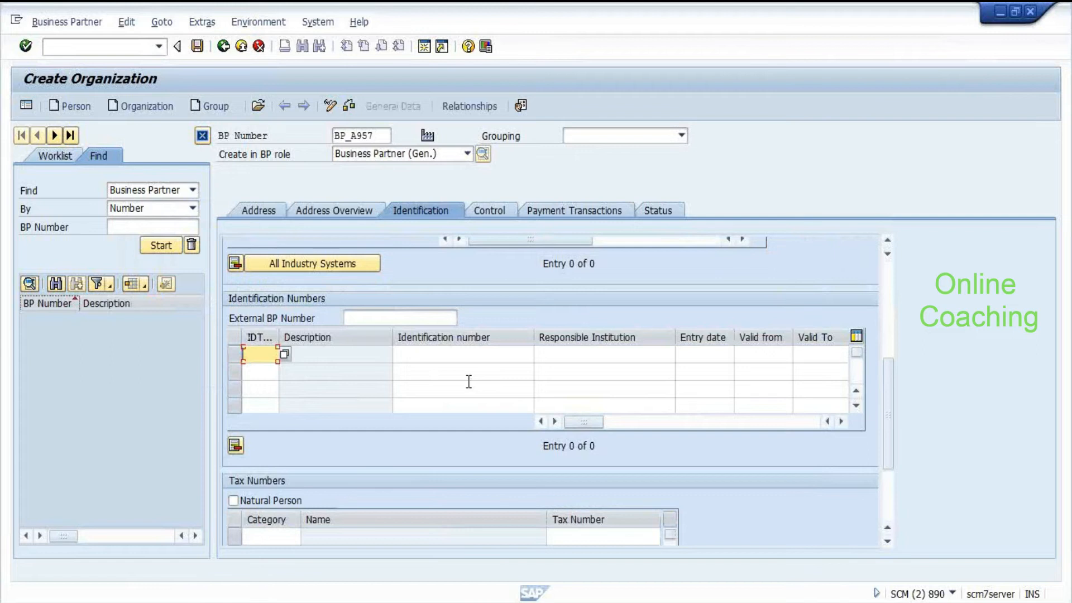
Step: Set the identification type to CRM011 in the first row of the organization's identification numbers
text(crm_0)
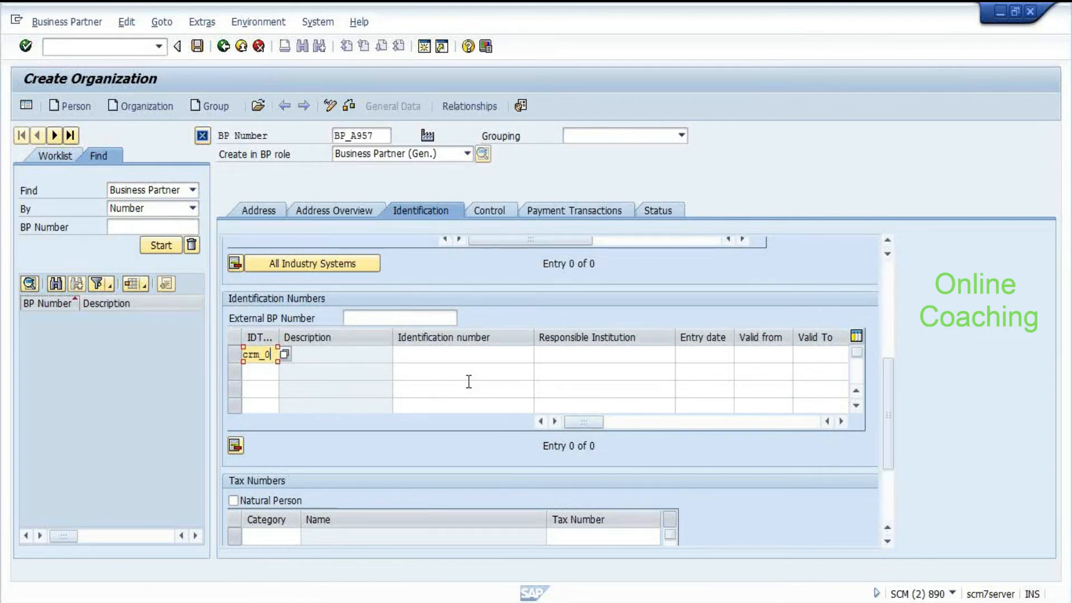
key(BackSpace)
key(BackSpace)
key(BackSpace)
key(BackSpace)
key(BackSpace)
key(F4)
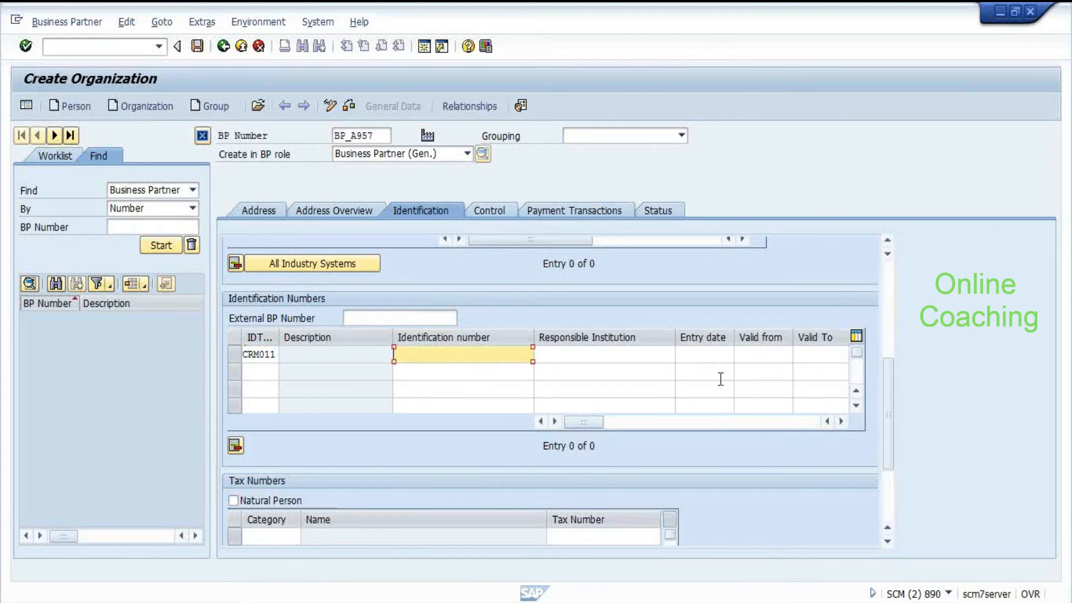
Step: Enter A957 as the identification number for the CRM011 entry
text(a)
key(BackSpace)
key(Caps_Lock)
text(A957)
key(Return)
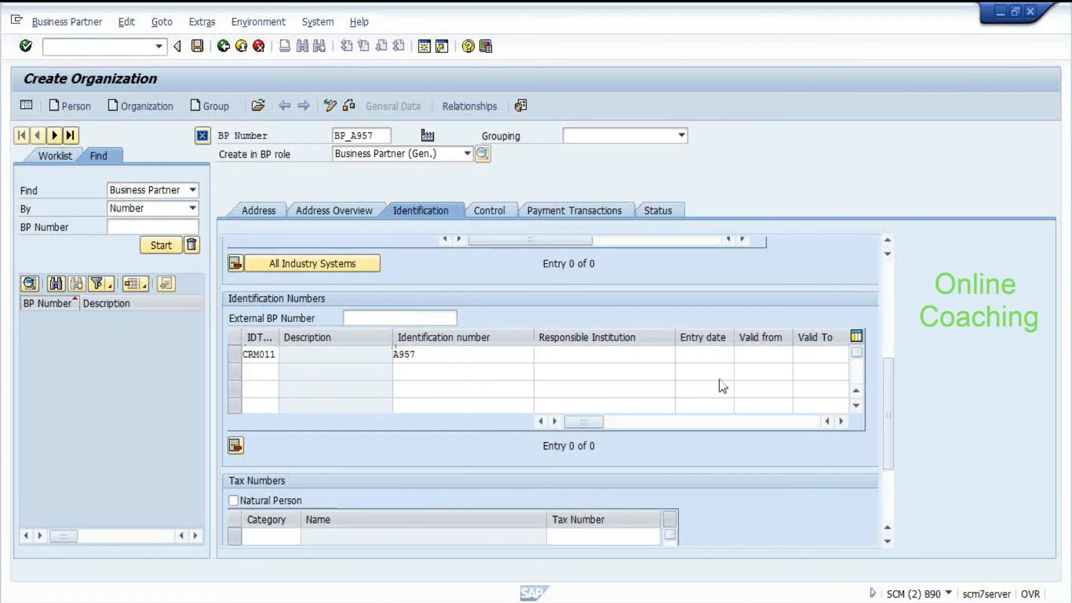
click(597, 356)
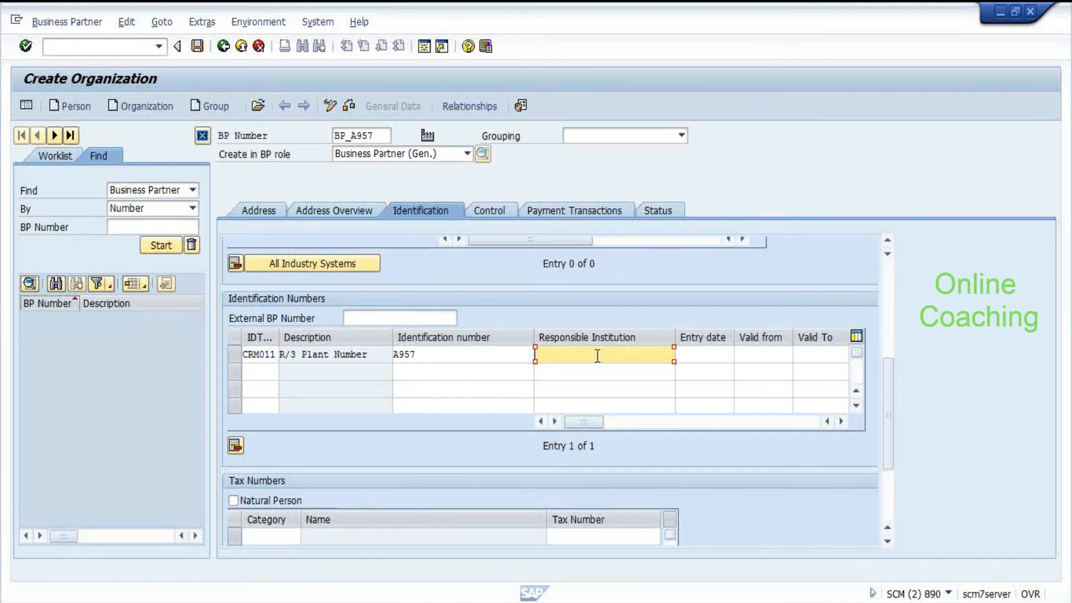
Step: In the other business partner session, look up BP_3500 and check the responsible institution of its CRM011 identification entry
key(alt+Tab)
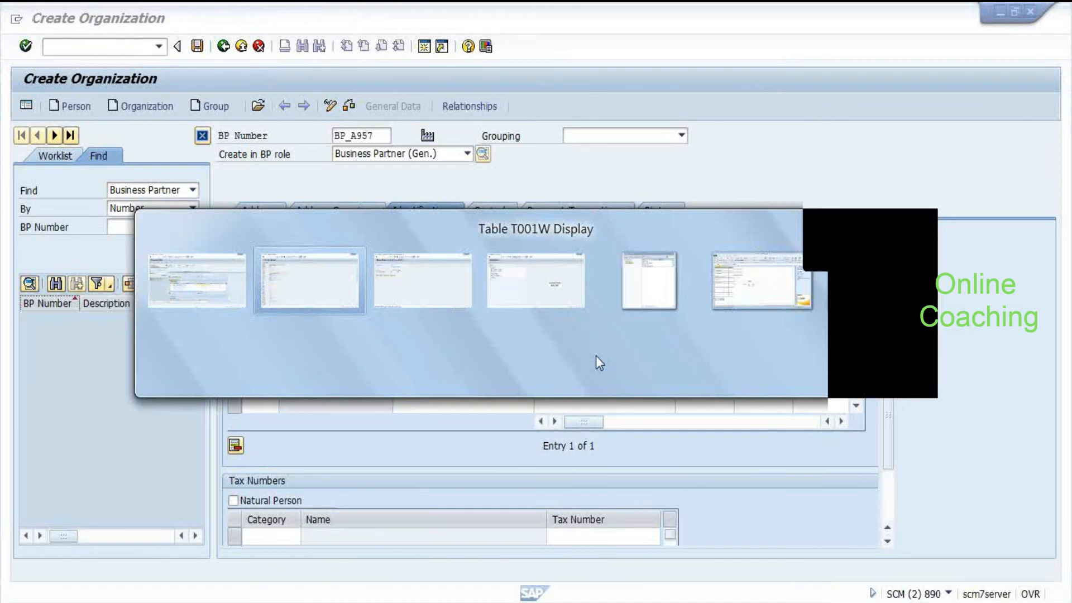
key(alt+Tab)
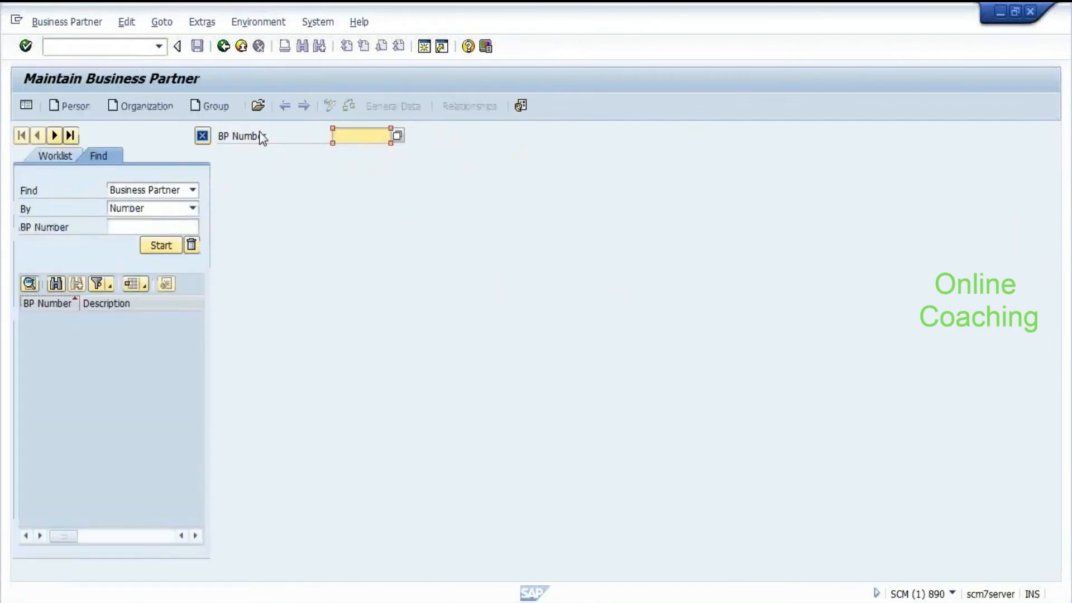
click(157, 227)
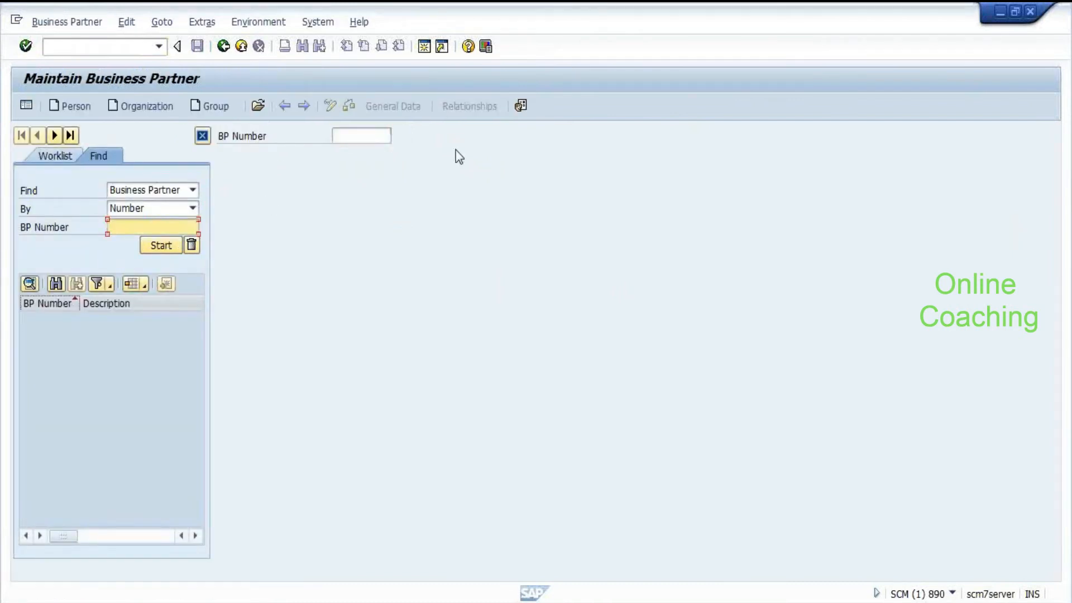
key(Down)
key(Down)
key(Down)
key(Down)
key(Up)
key(Return)
key(Return)
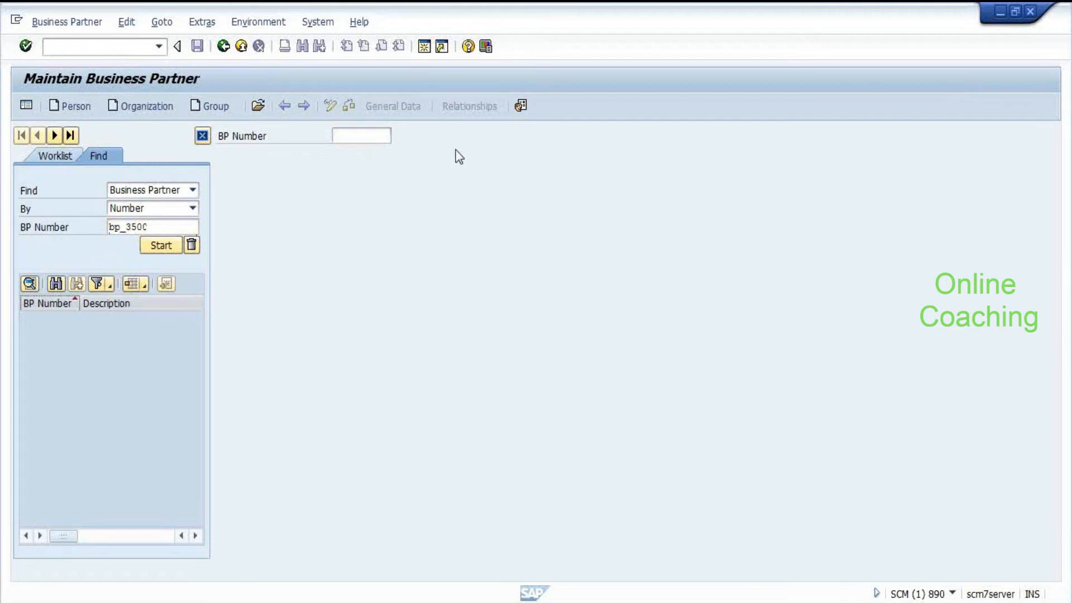
drag(658, 433, 530, 432)
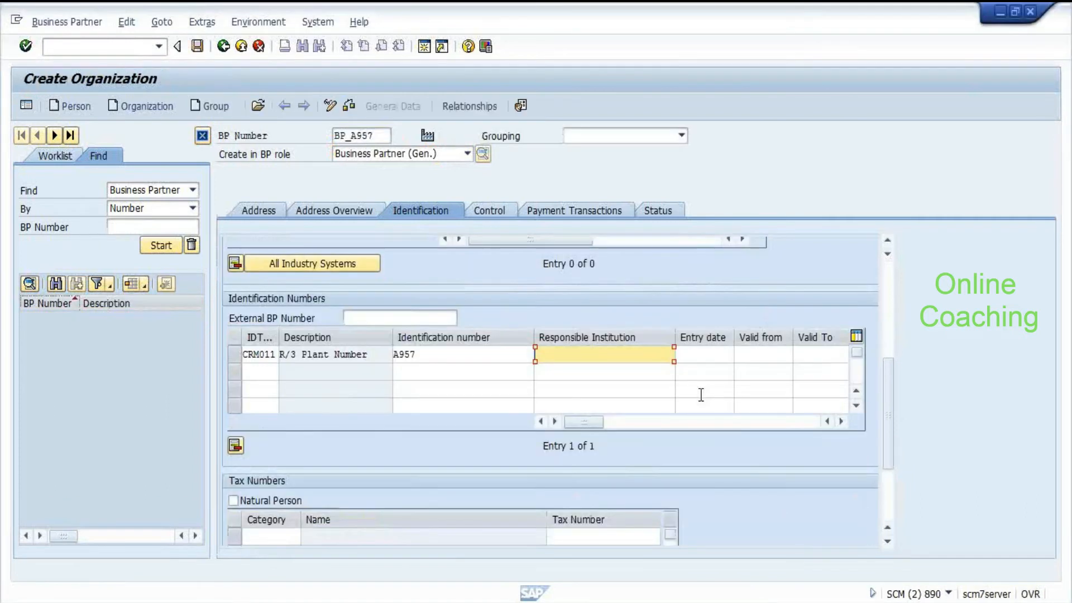
Step: Enter T90CLNT090 as the responsible institution for the A957 identification entry and save the organization BP_A957
text(T90CLNT090)
click(198, 47)
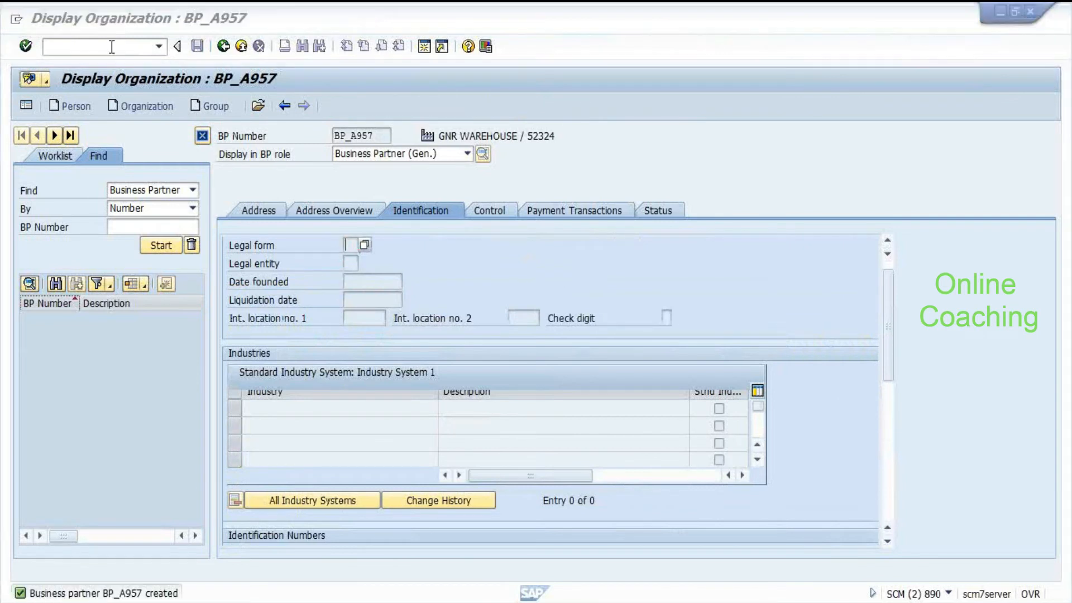
Step: Start warehouse product maintenance (/SCWM/MAT1) and submit product 600000145 with warehouse EG01
text(/N)
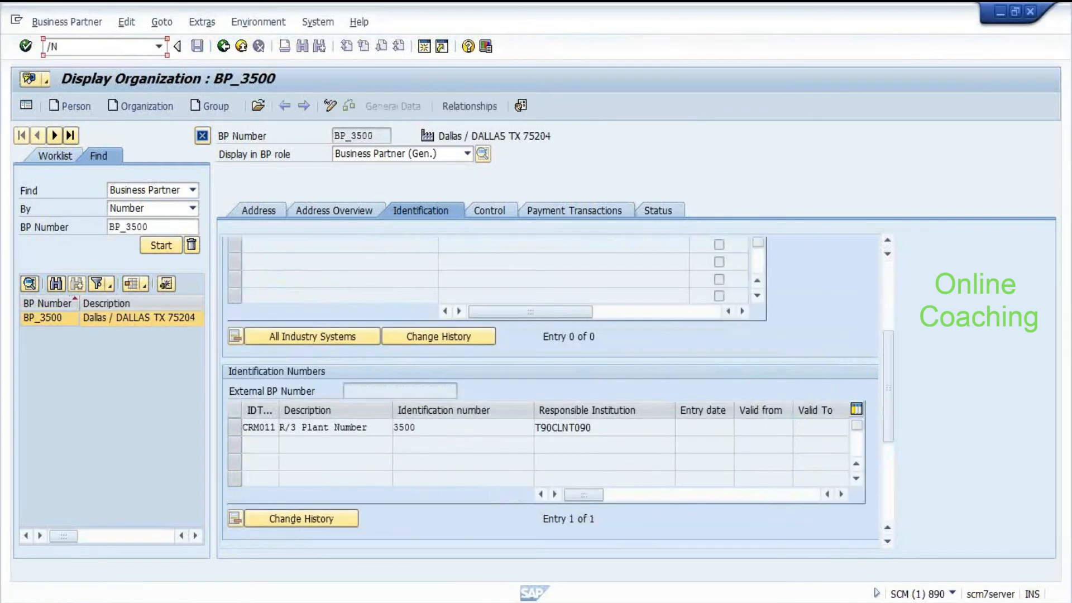
text(/SCWM/MA)
key(Return)
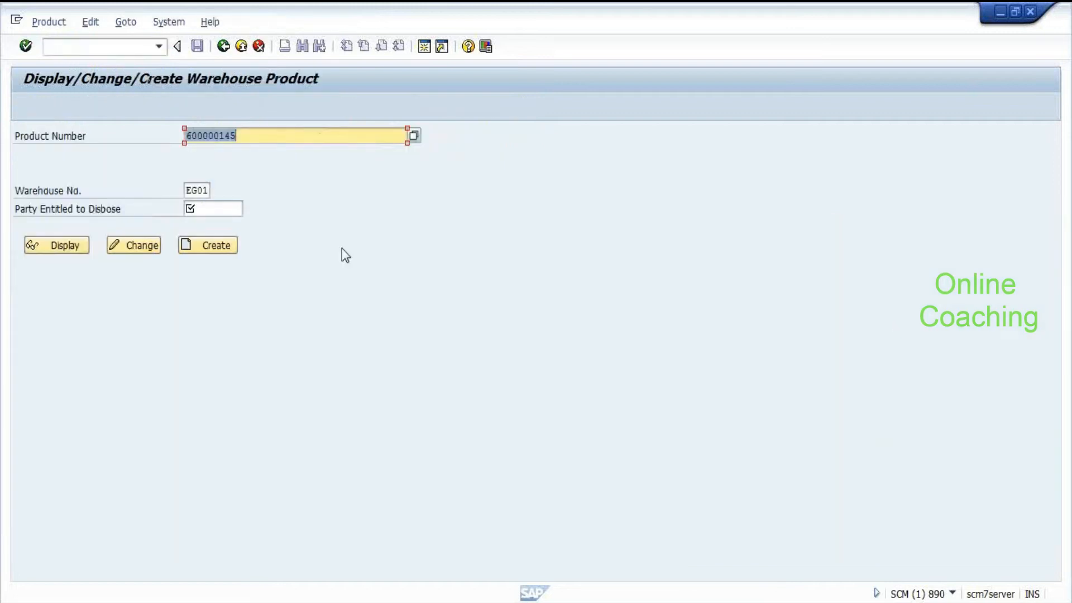
key(Return)
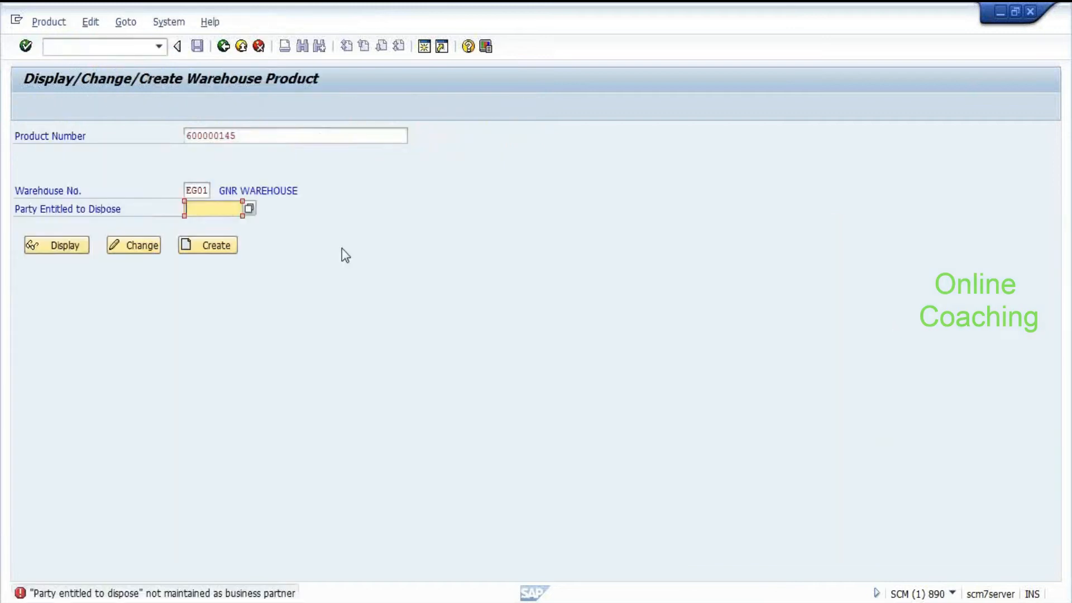
Step: Look up the possible parties entitled to dispose, narrow the search, and choose GNR WAREHOUSE (BP_A957)
click(342, 248)
key(F4)
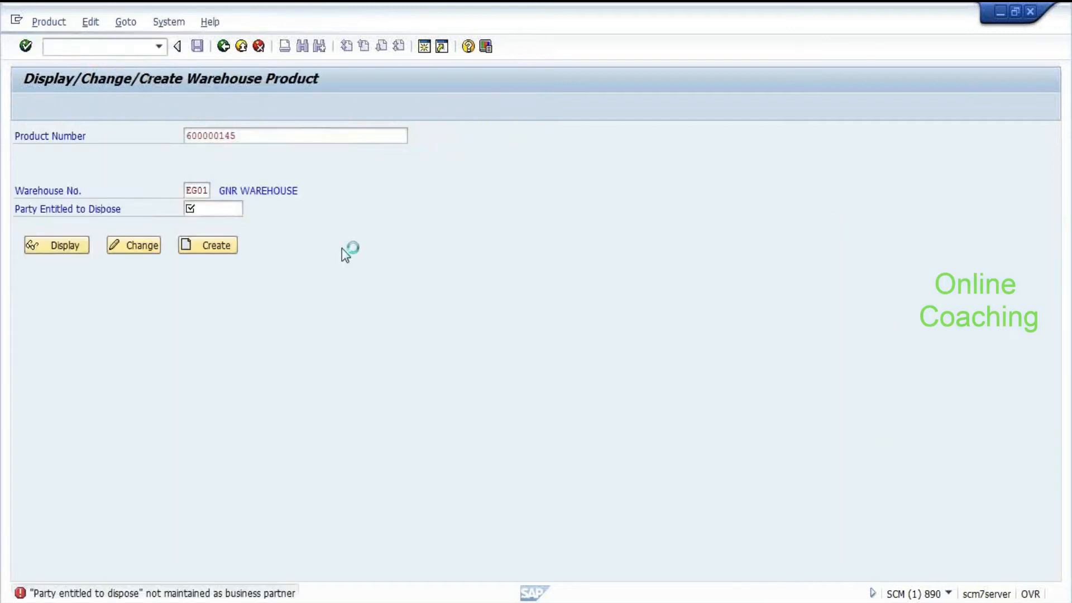
key(Return)
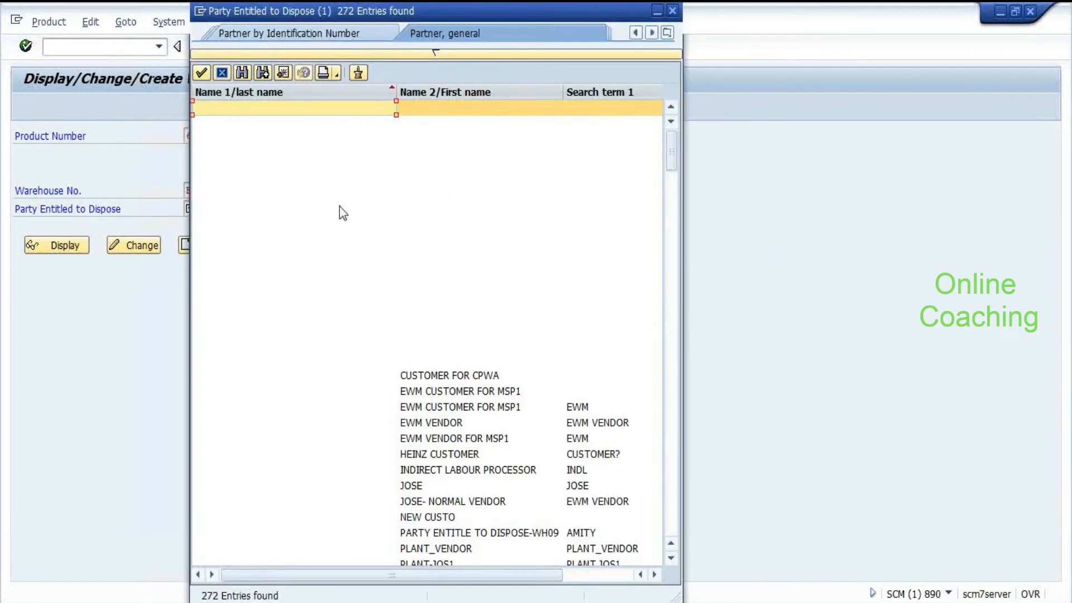
scroll(424, 229, down, 15)
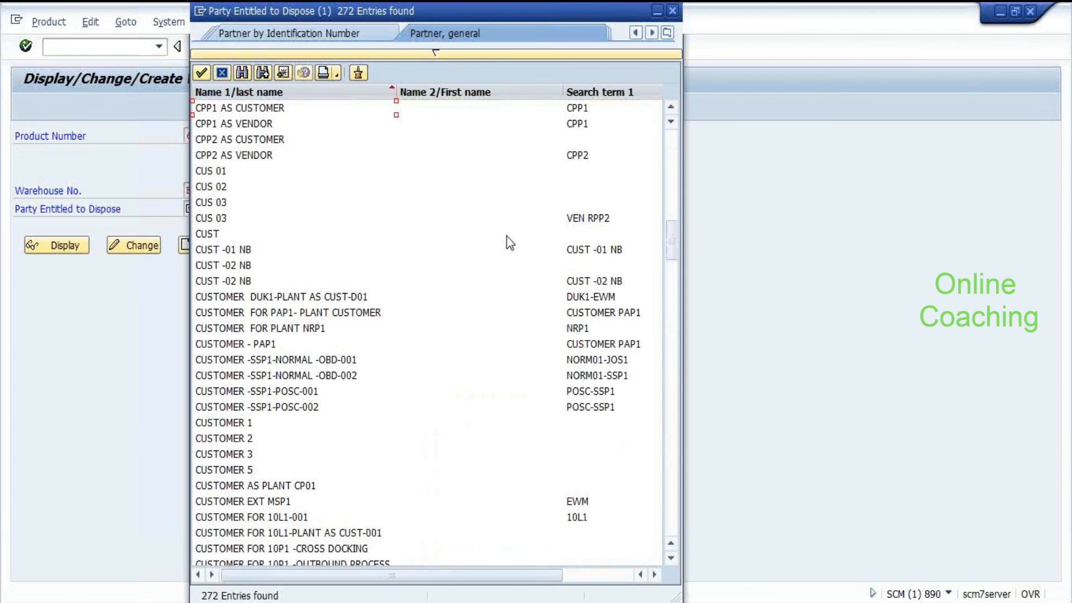
scroll(507, 236, down, 12)
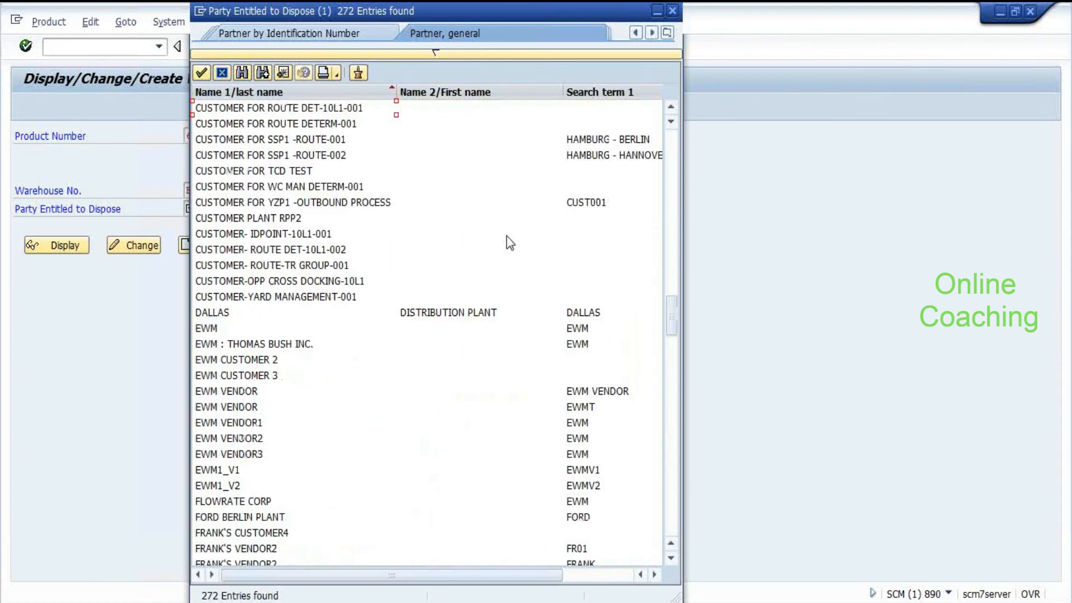
scroll(510, 243, down, 15)
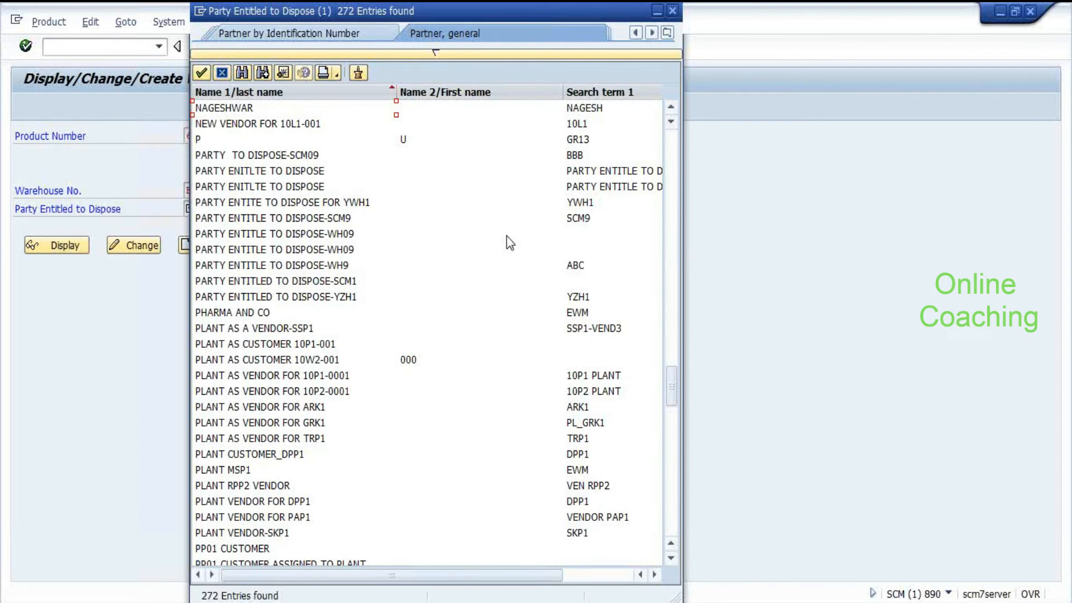
click(506, 219)
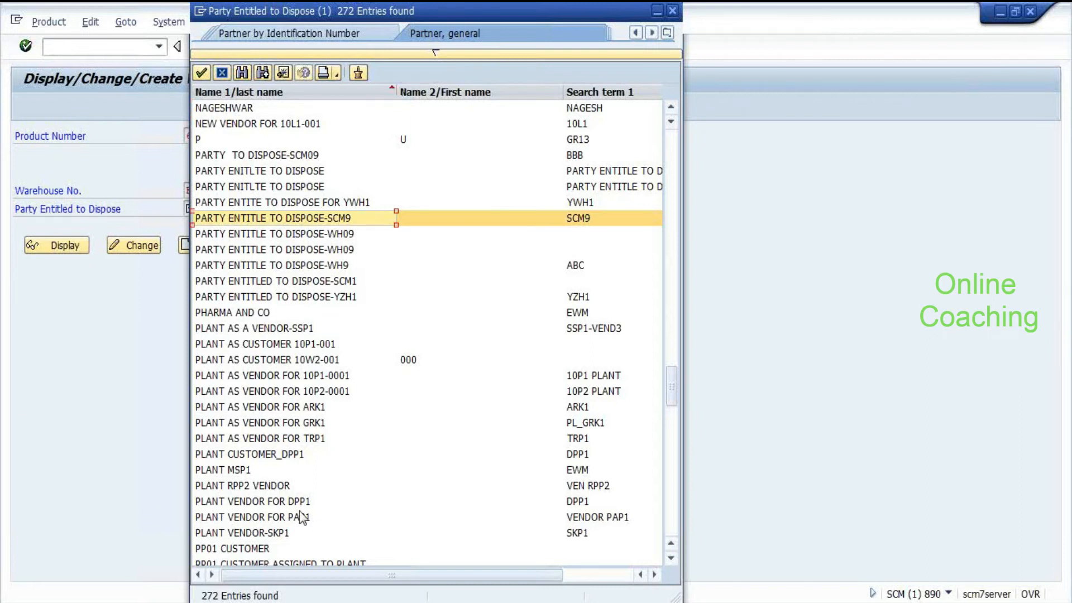
click(270, 54)
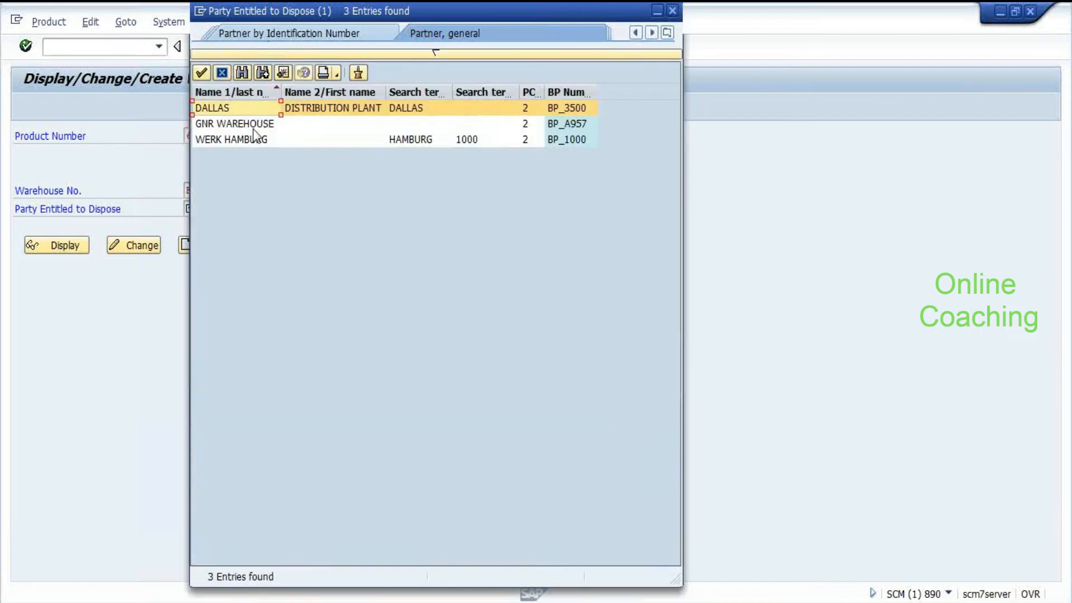
double_click(252, 128)
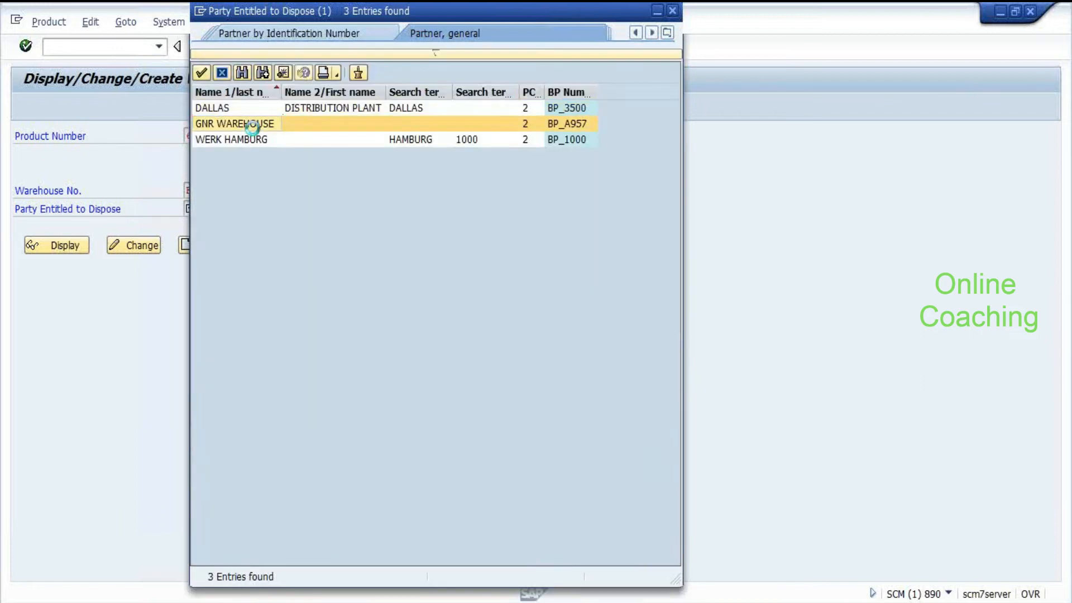
click(555, 279)
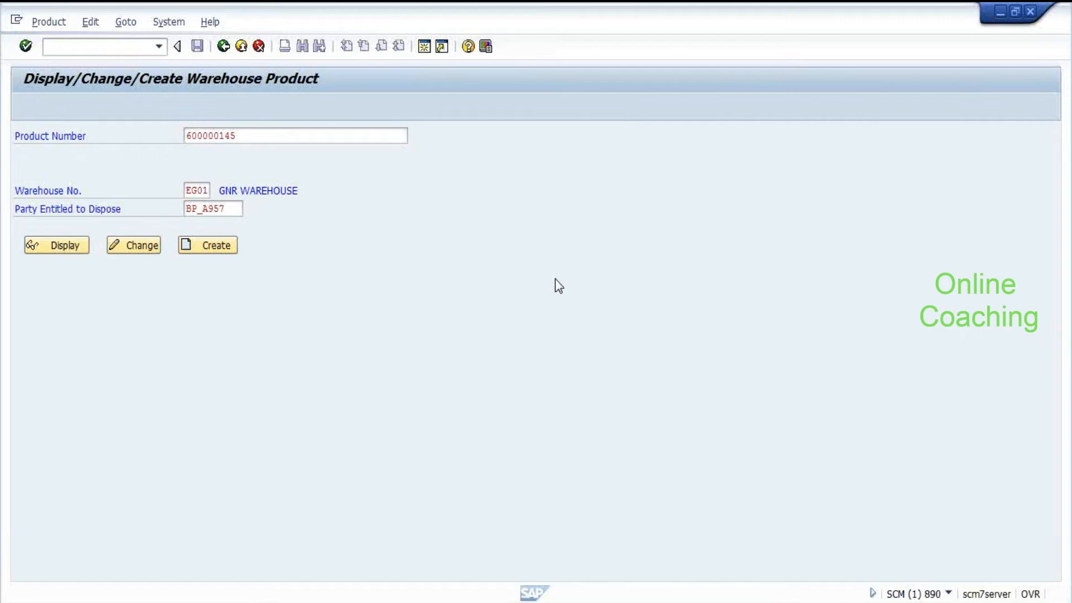
Step: Create and save the warehouse data of product 600000145 in EG01 for party entitled to dispose BP_A957
click(202, 247)
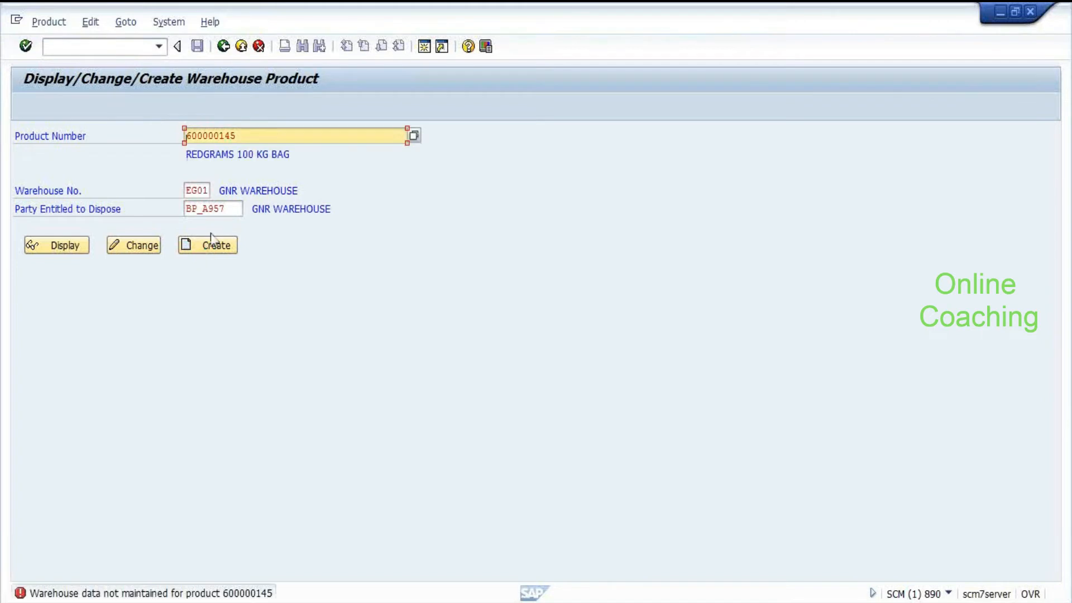
click(209, 245)
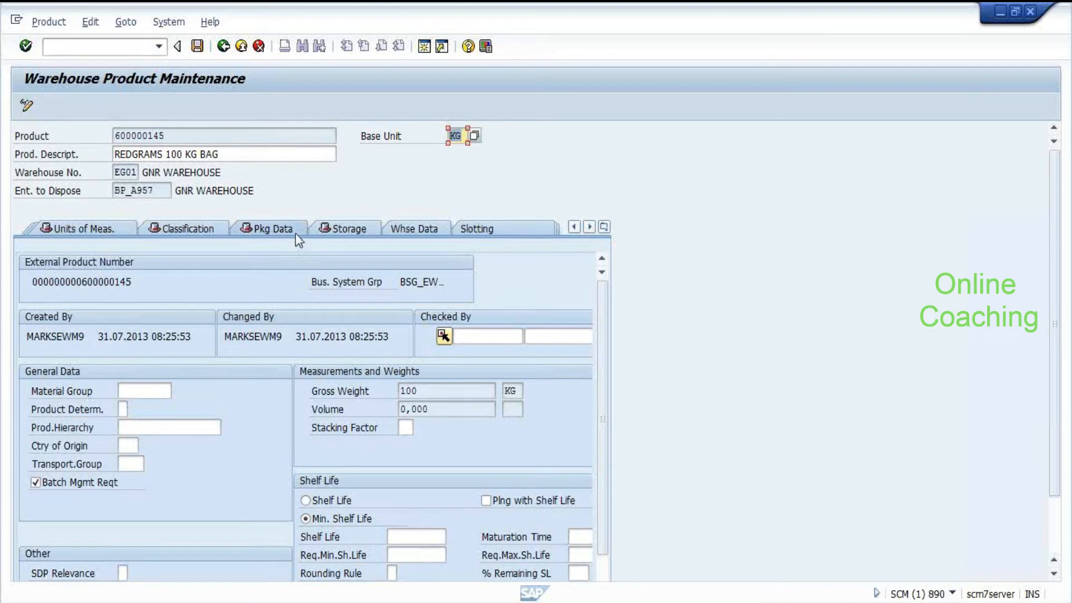
key(ctrl+s)
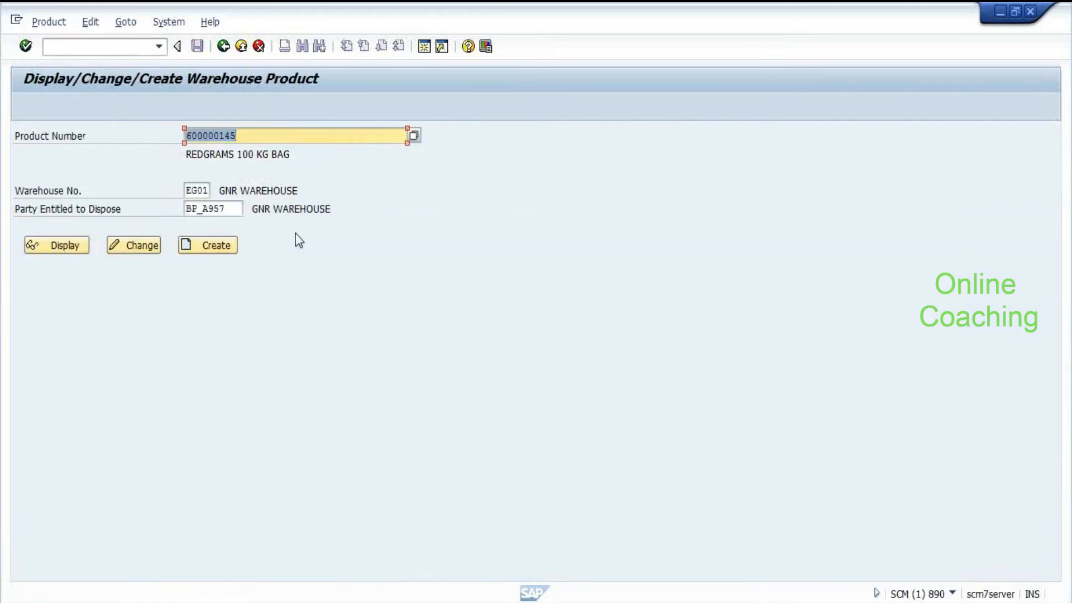
key(Insert)
key(Insert)
key(Insert)
key(Insert)
key(Insert)
key(Insert)
key(Insert)
key(Insert)
key(Insert)
key(Insert)
key(Insert)
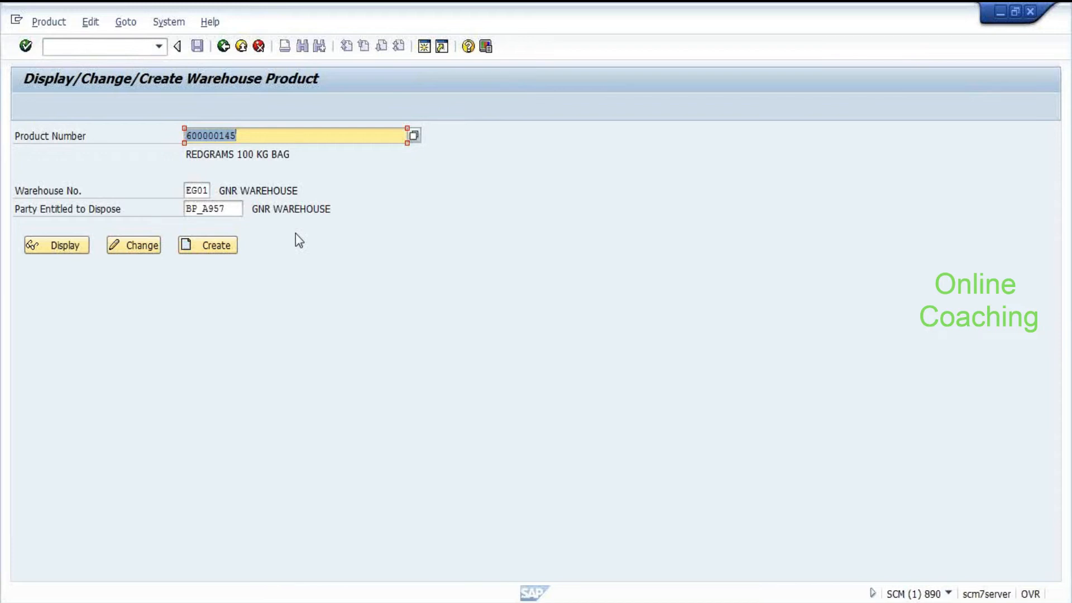
key(Insert)
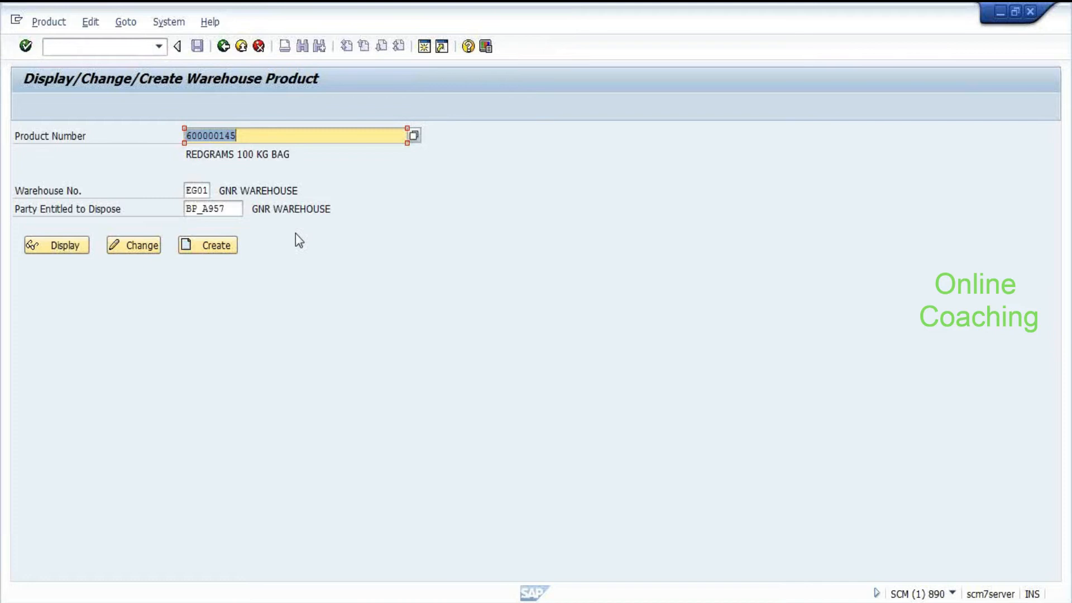
key(Insert)
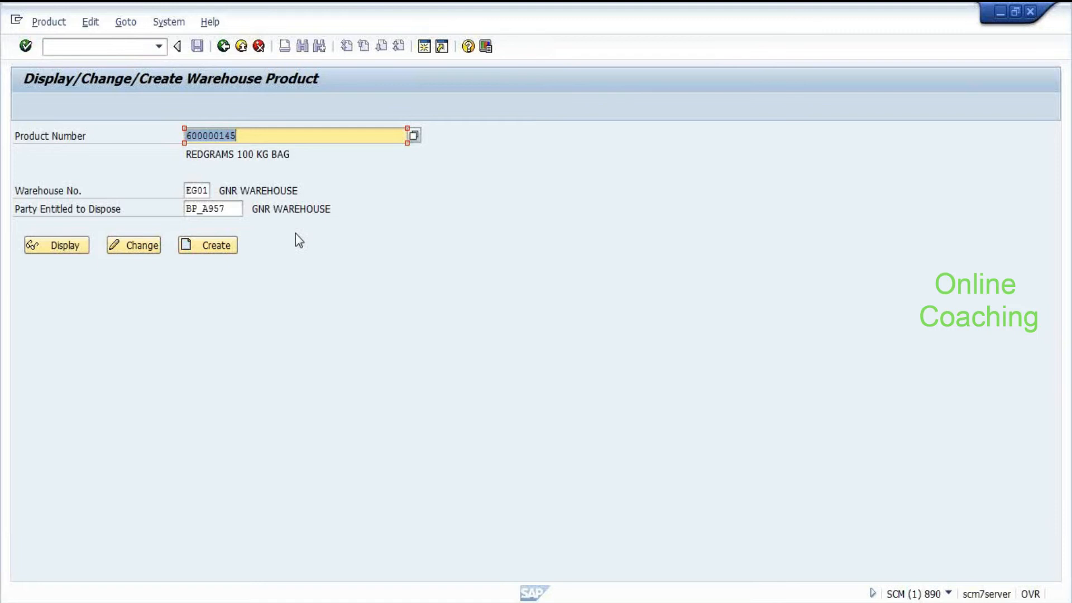
key(Insert)
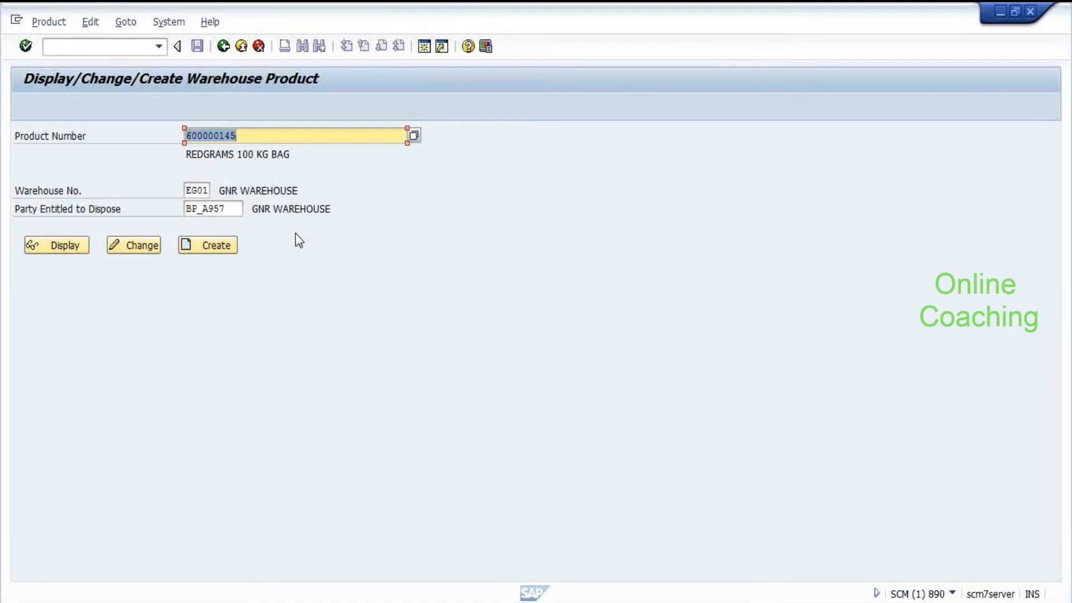
Step: Display the warehouse product and examine its packaging data and its general properties, including the transportation group
click(35, 248)
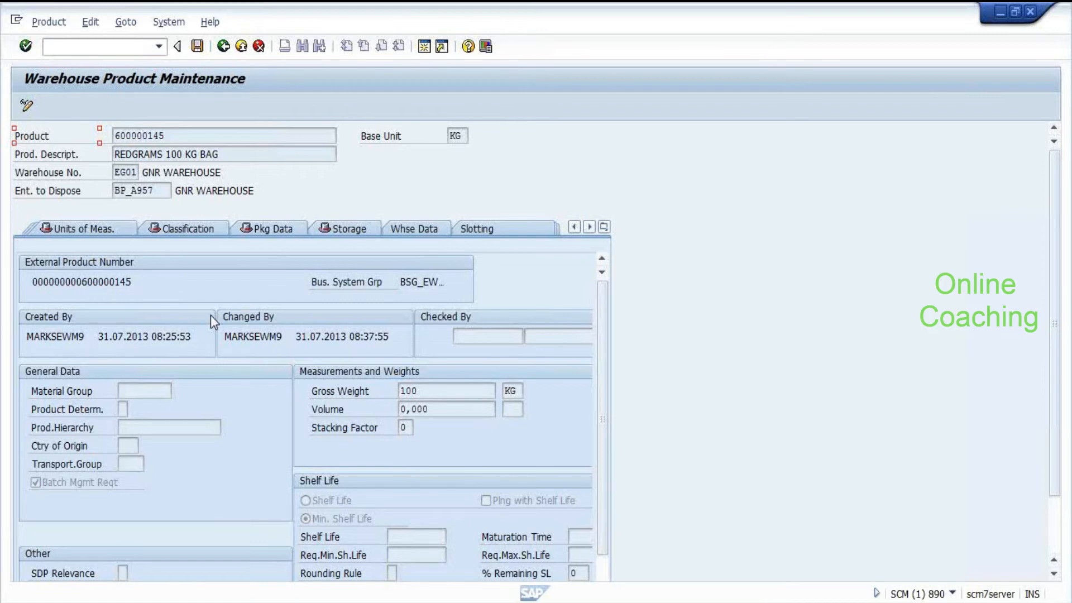
click(266, 229)
click(450, 372)
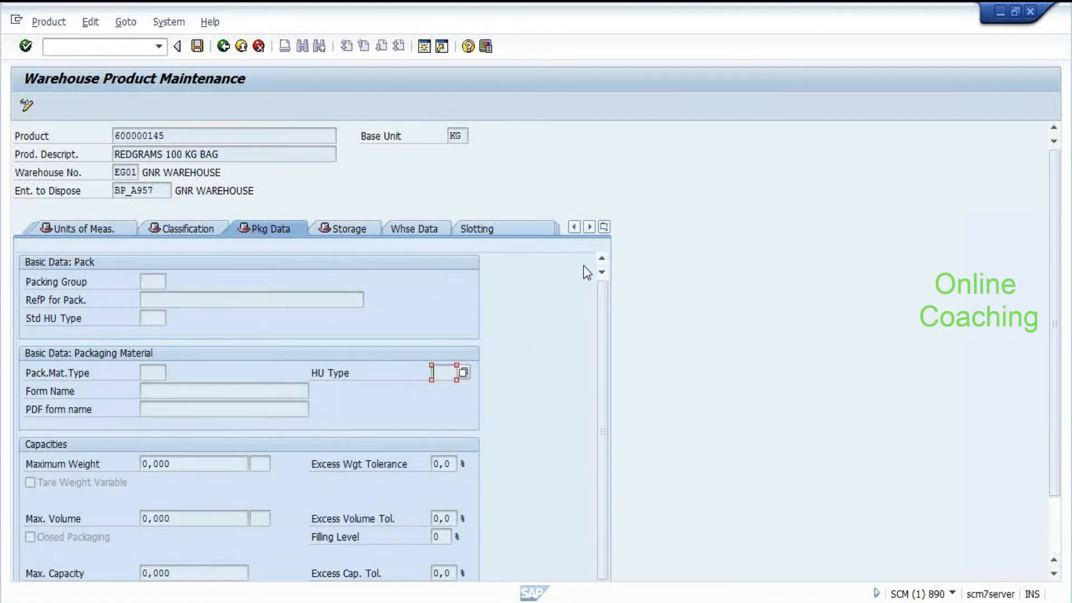
click(605, 228)
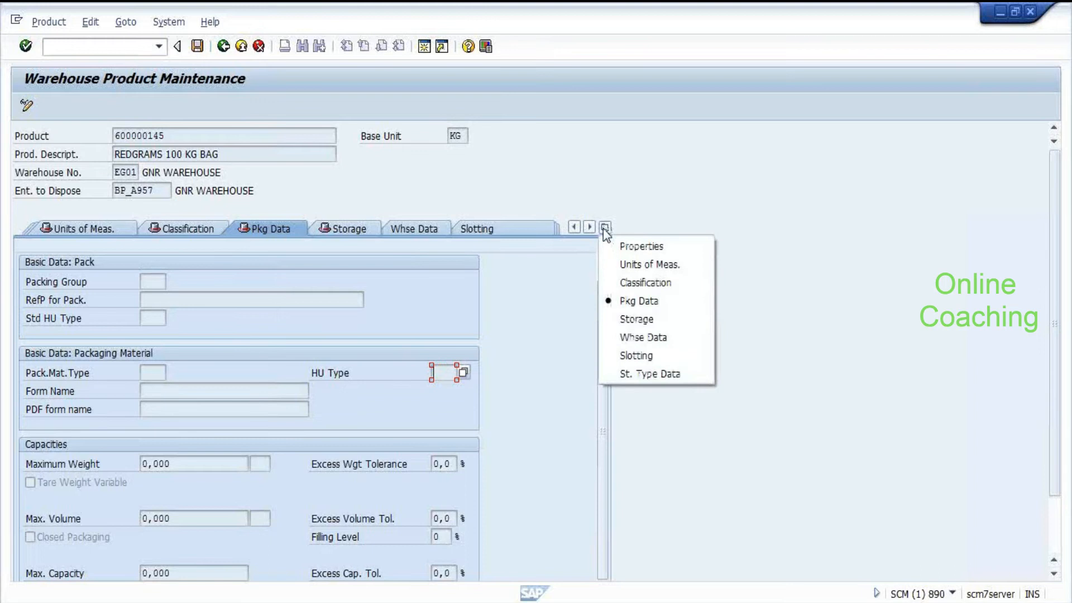
click(641, 245)
click(142, 465)
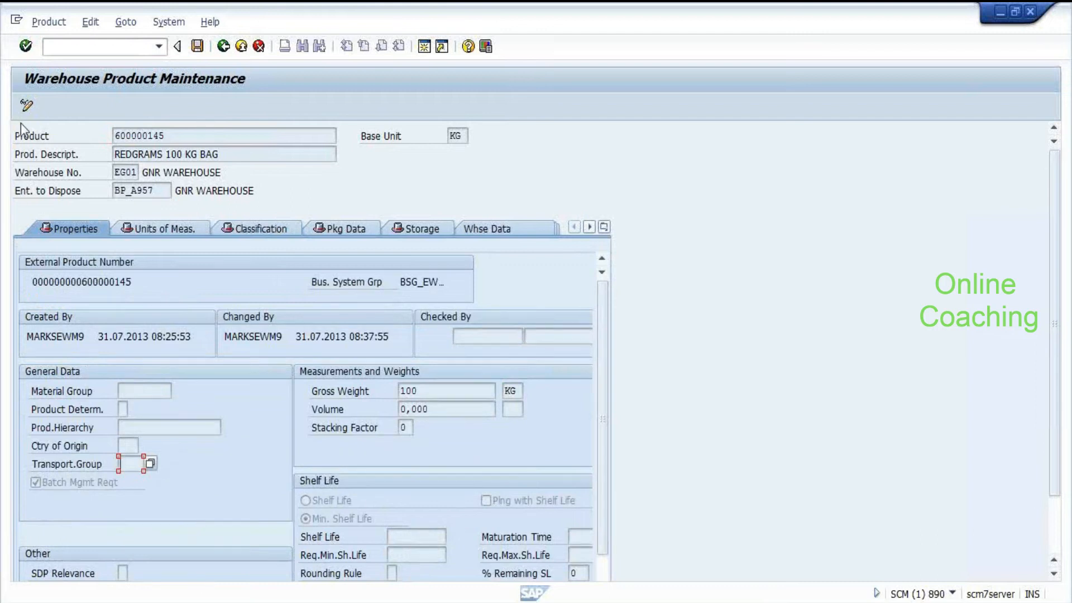
Step: Switch the warehouse product to change mode, set its transportation group to 0005 and leave the maintenance screen
click(33, 103)
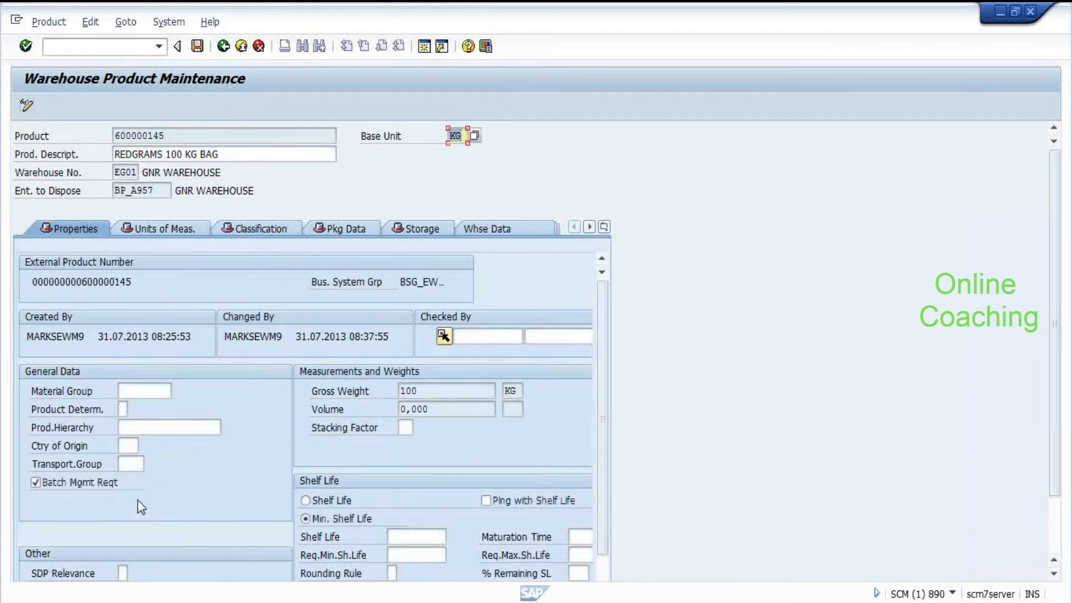
click(129, 466)
text(0005)
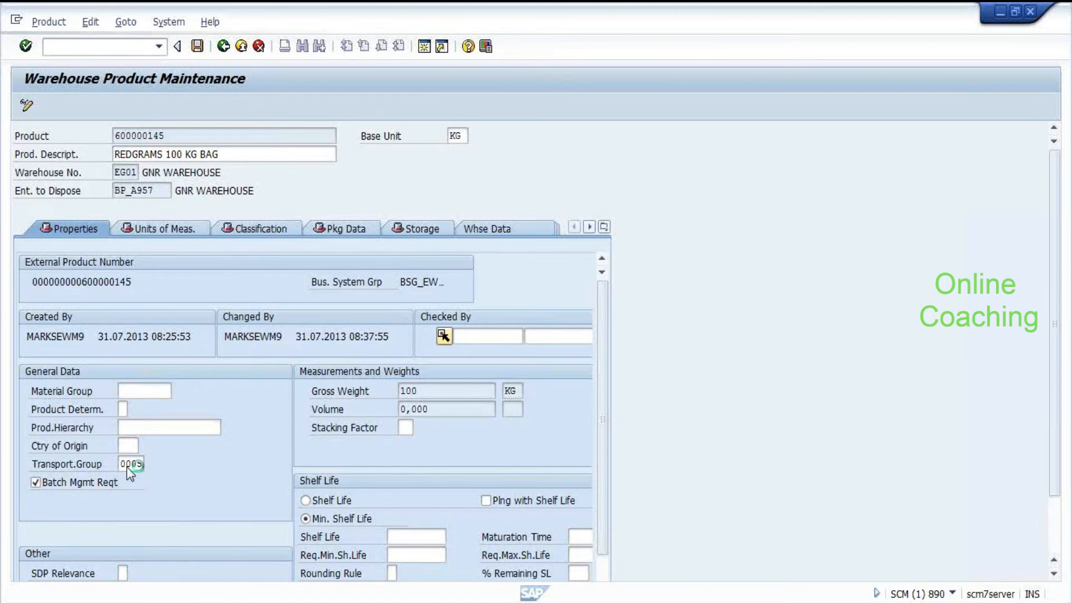
key(F3)
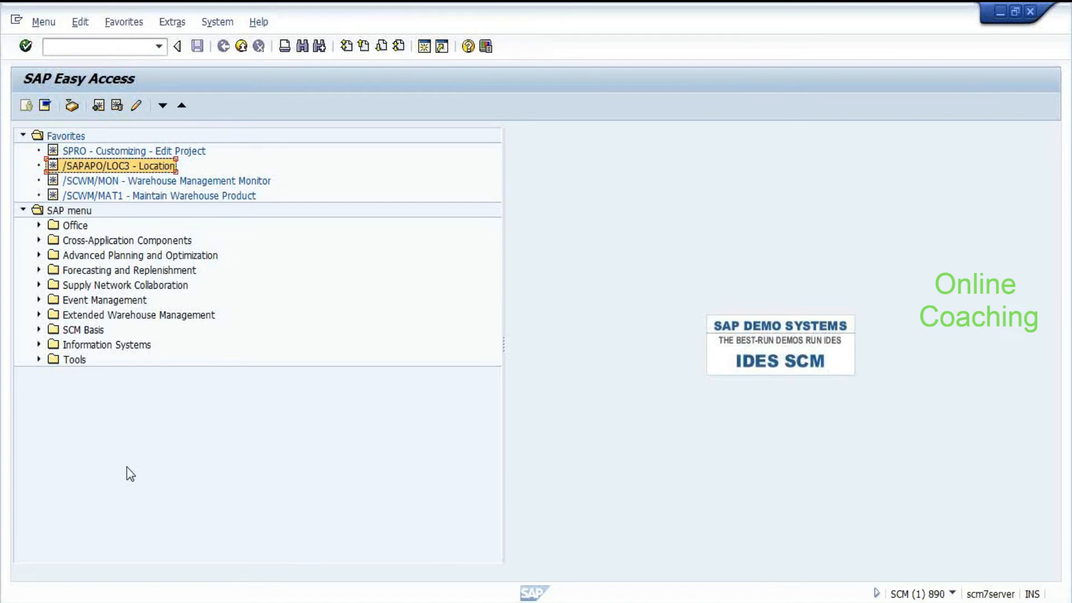
Step: Reopen the Maintain Warehouse Product transaction (/SCWM/MAT1) from the favorites
key(Down)
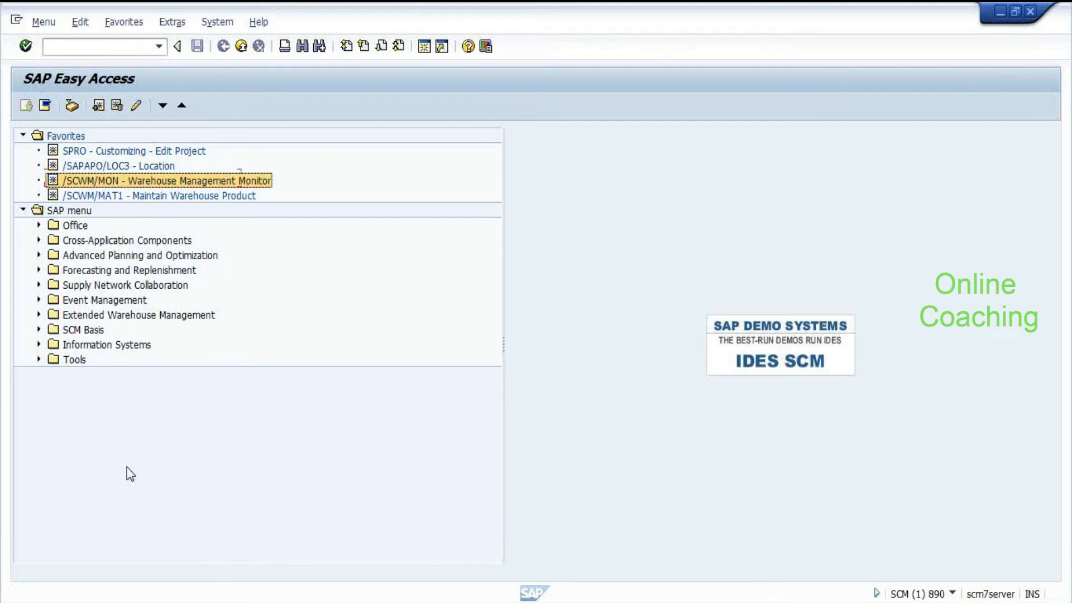
key(Down)
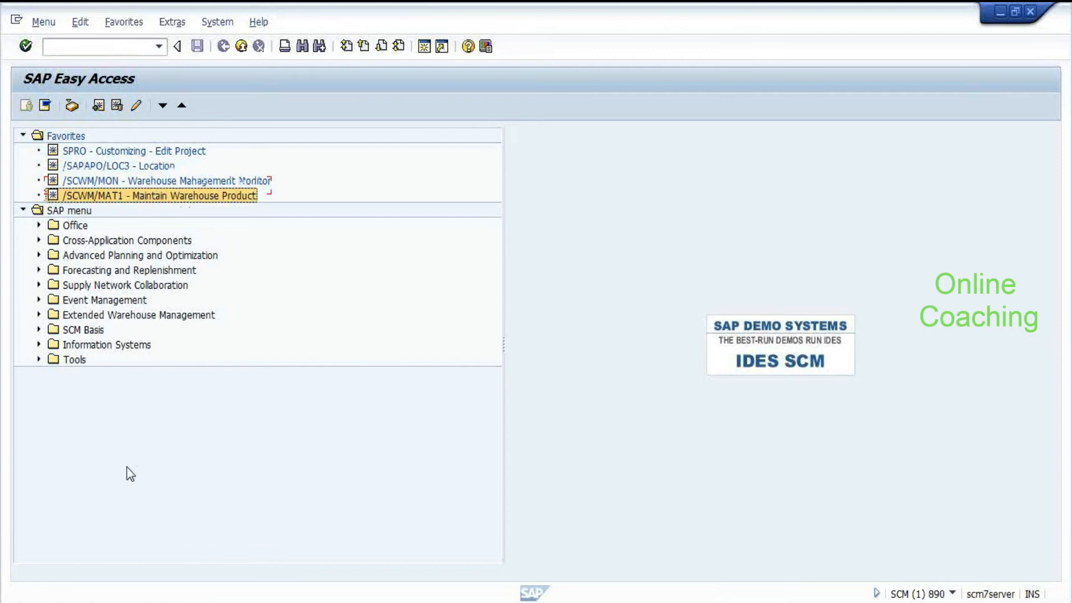
key(Return)
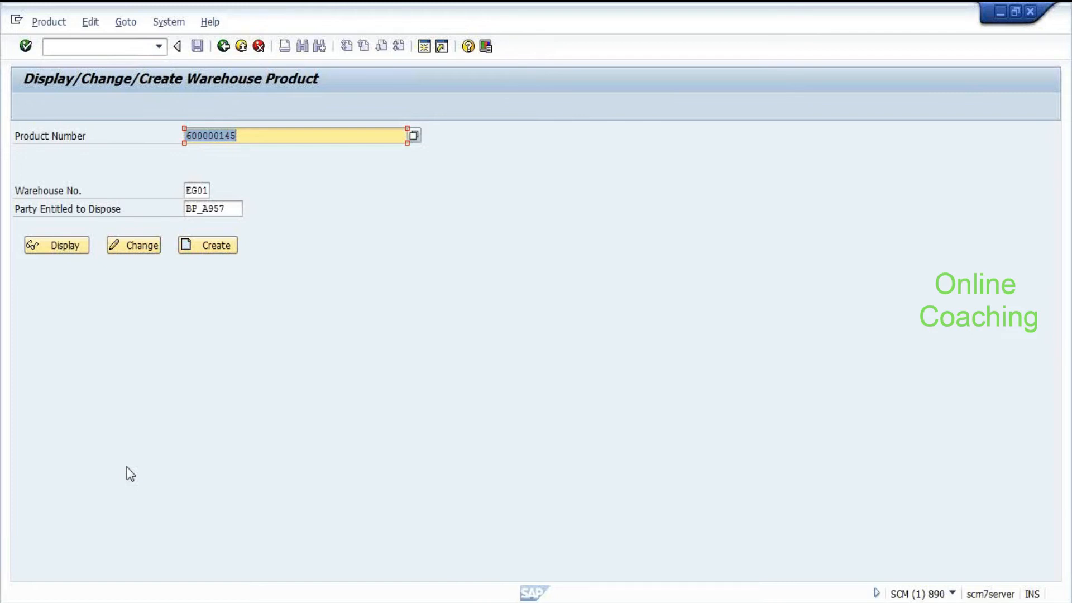
Step: Switch to the ECC customizing session and examine the additional material attribute activities, down to Define Catch Weight Input Control
key(alt+Tab)
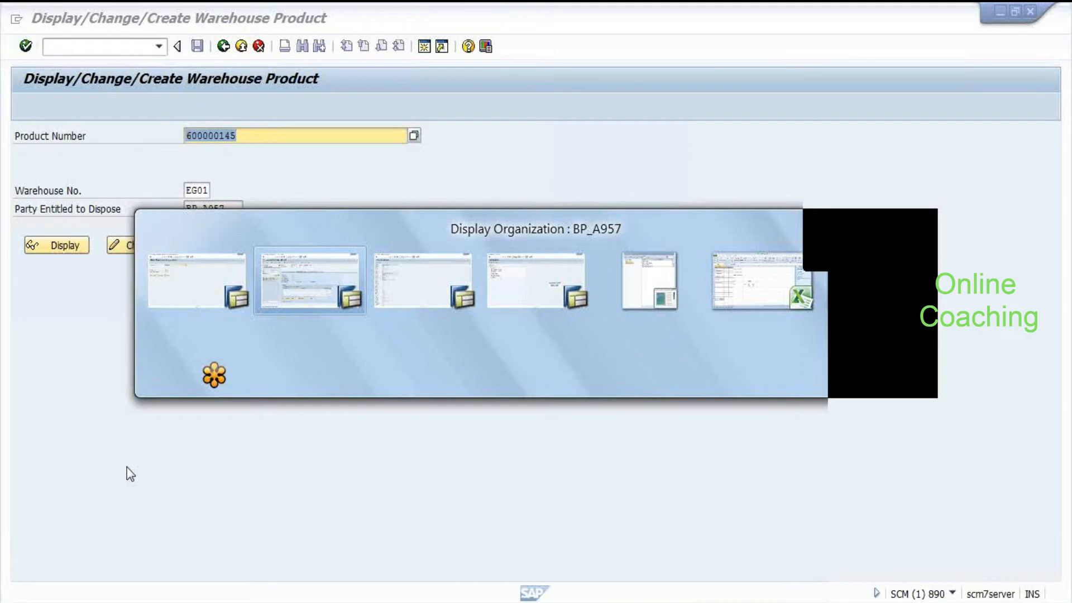
key(alt+Tab)
scroll(160, 544, down, 3)
double_click(160, 542)
click(160, 544)
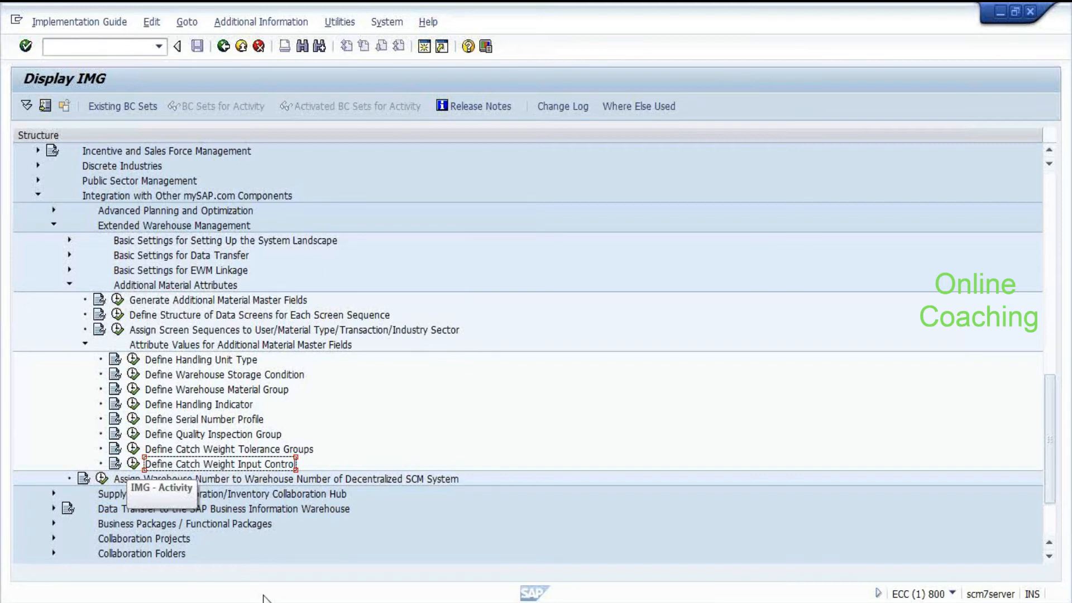
scroll(503, 352, up, 5)
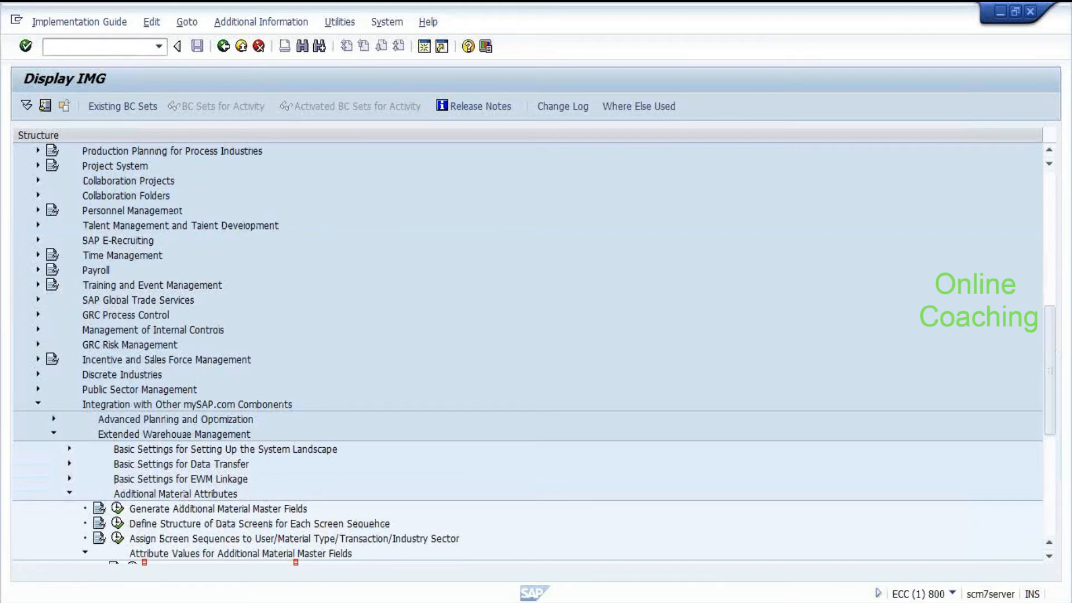
Step: Return to the SCM session showing the warehouse product and open the SAP Reference IMG there
key(alt+Tab)
key(alt+Tab)
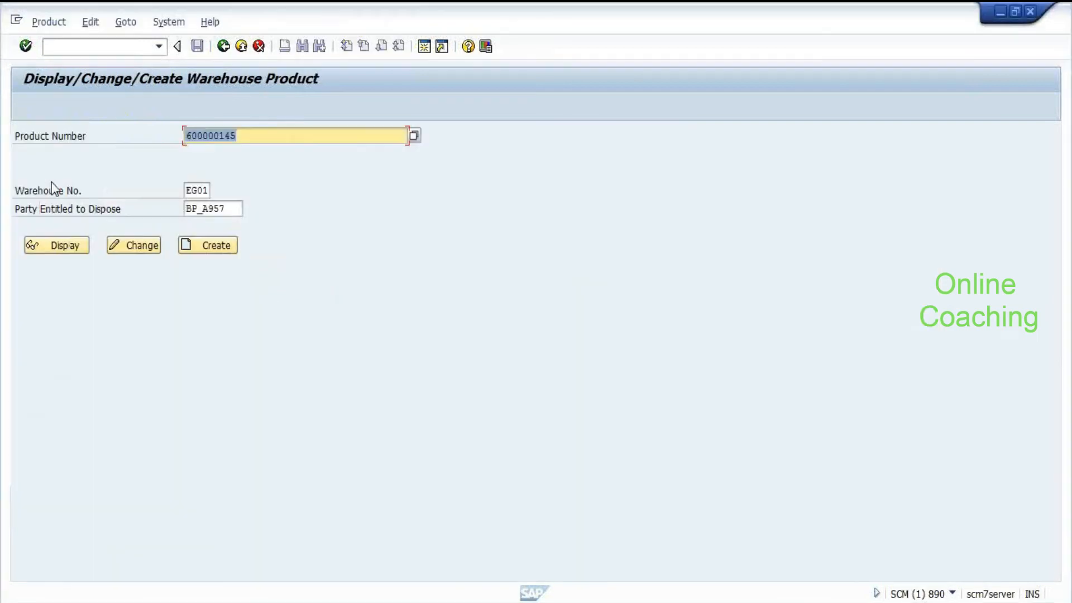
click(76, 47)
key(Return)
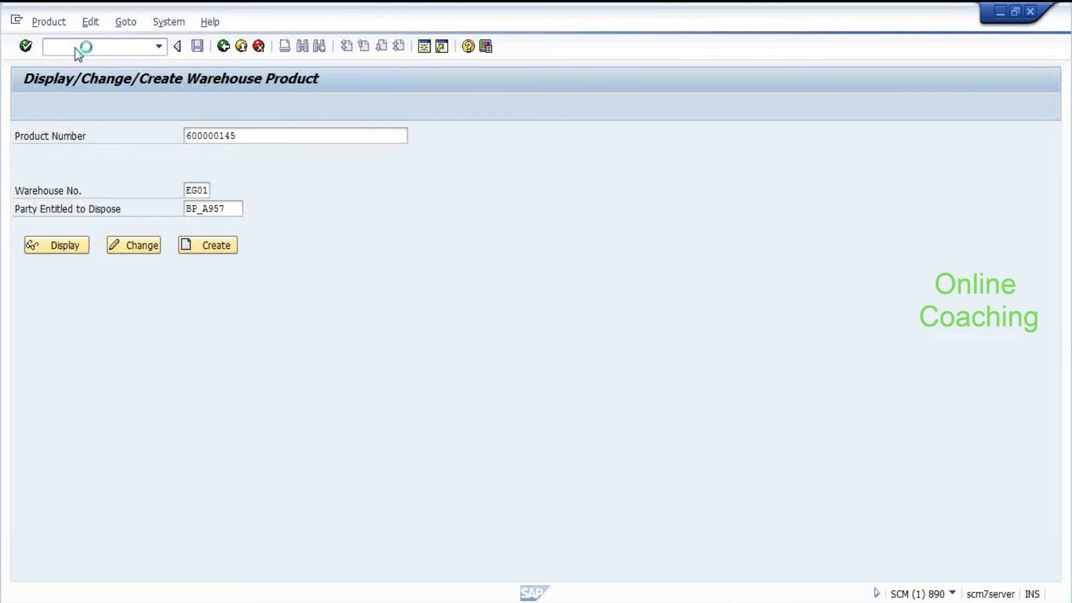
click(84, 112)
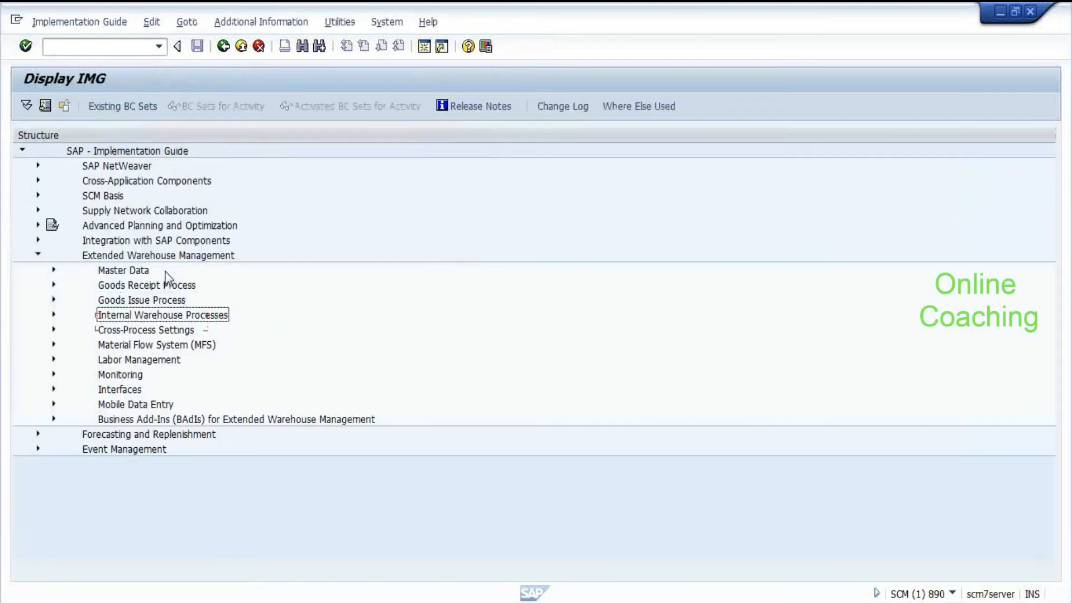
Step: Open Define HU Types in the Extended Warehouse Management customizing, under the handling unit basics of Cross-Process Settings
key(Up)
key(Up)
key(Up)
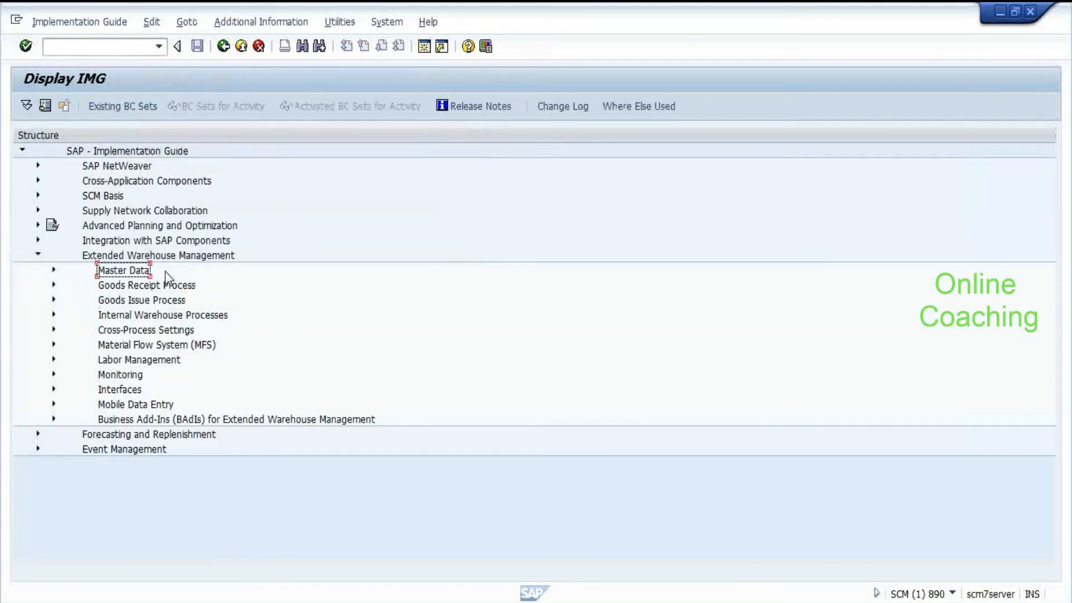
key(Right)
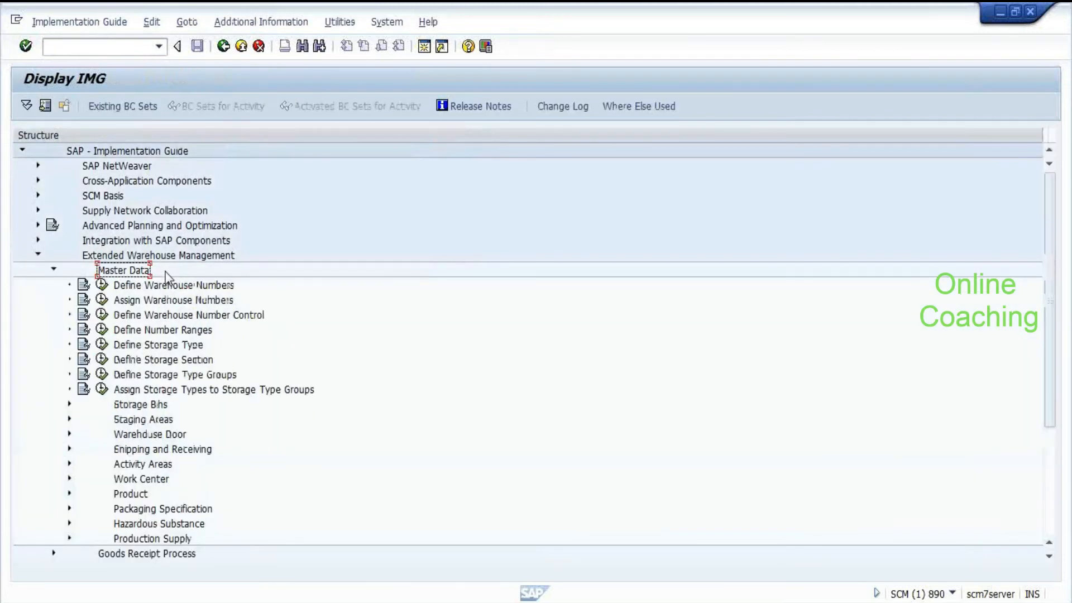
key(Left)
key(Down)
key(Down)
key(Down)
key(Down)
key(Right)
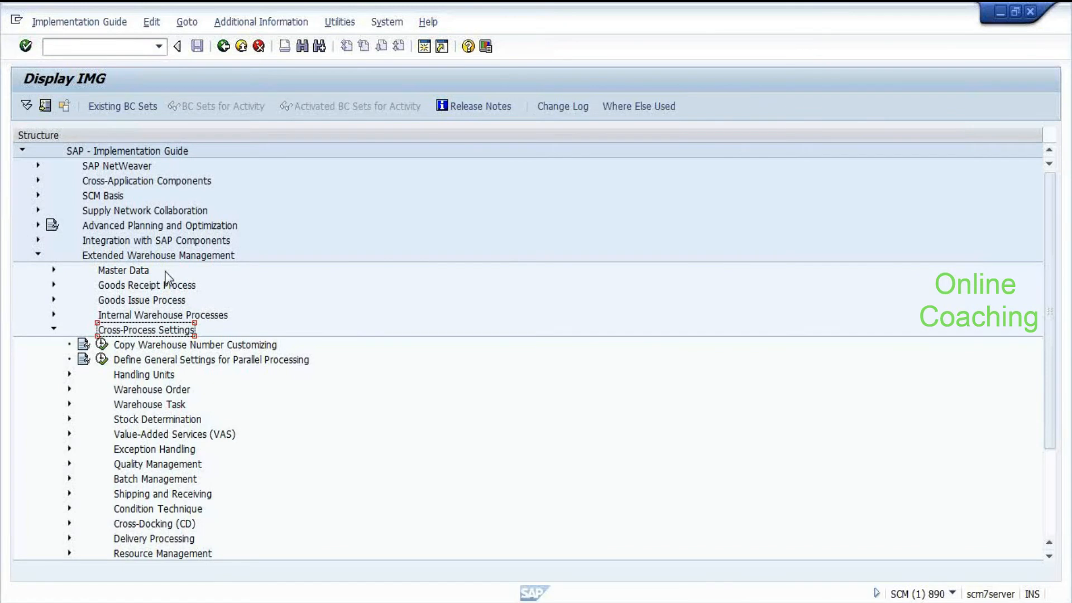
key(Down)
key(Down)
key(Down)
key(Right)
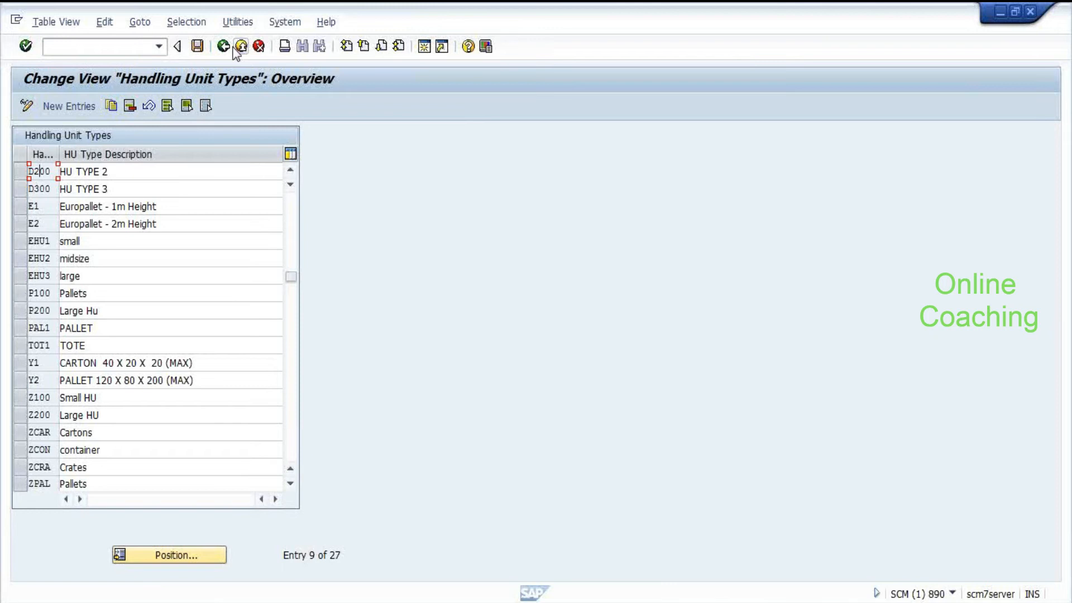
Step: Switch to the ECC IMG and look through the Basics activities of Handling Unit Management, including Technical Basics
key(alt+Tab)
key(alt+Tab)
click(117, 286)
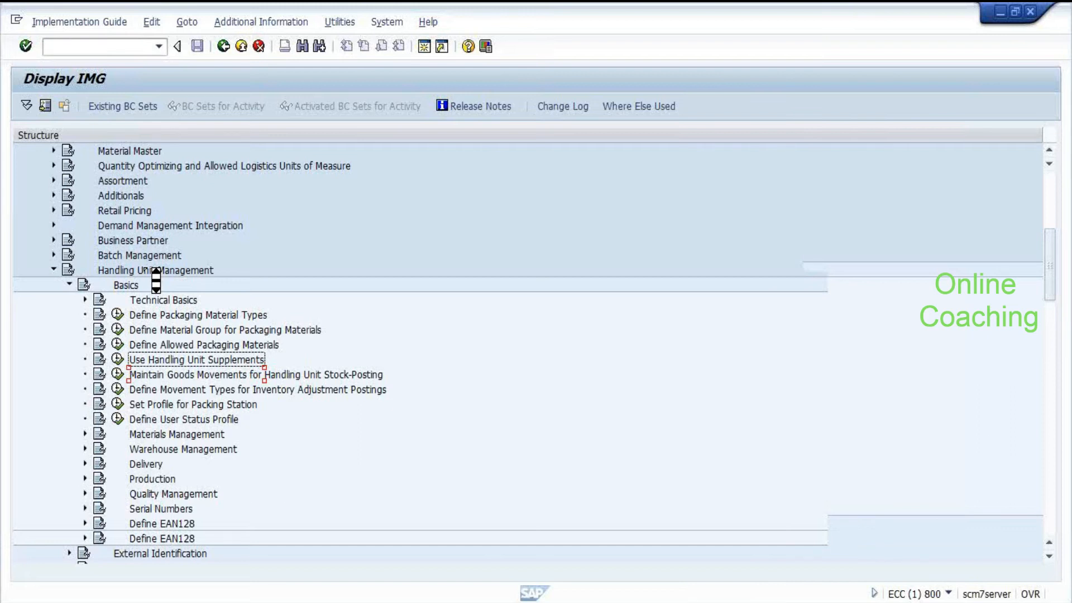
scroll(156, 281, down, 2)
key(Up)
key(Up)
key(Up)
key(Up)
key(Right)
key(Down)
key(Up)
key(Left)
Step: Expand the Warehouse Management node within the Handling Unit Management basics of the ECC IMG
key(Down)
key(Down)
key(Down)
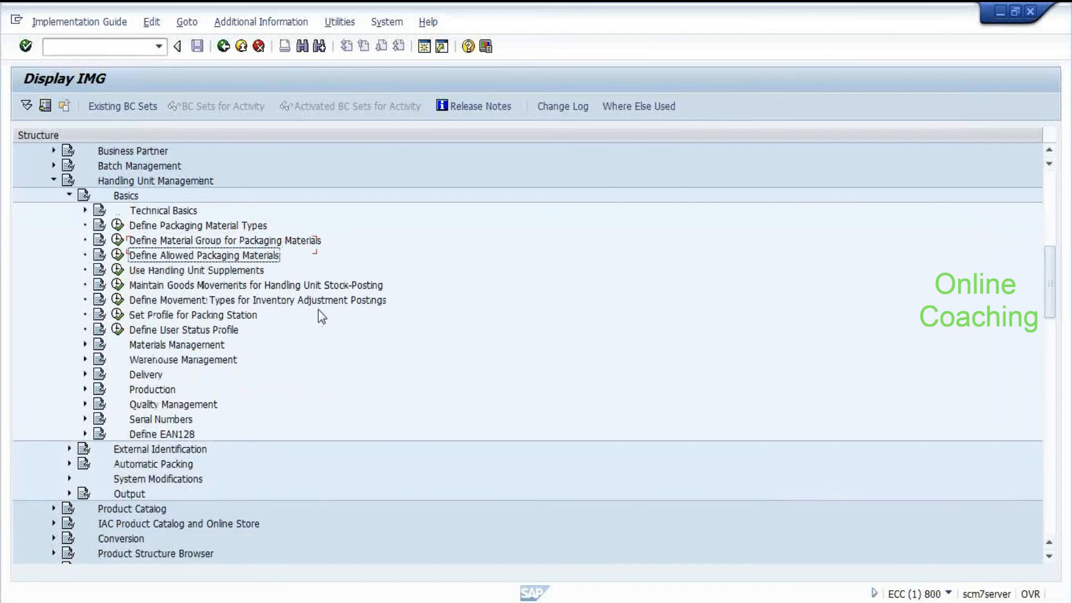
key(Down)
key(Down)
key(Down)
key(Down)
key(Down)
key(Down)
key(Down)
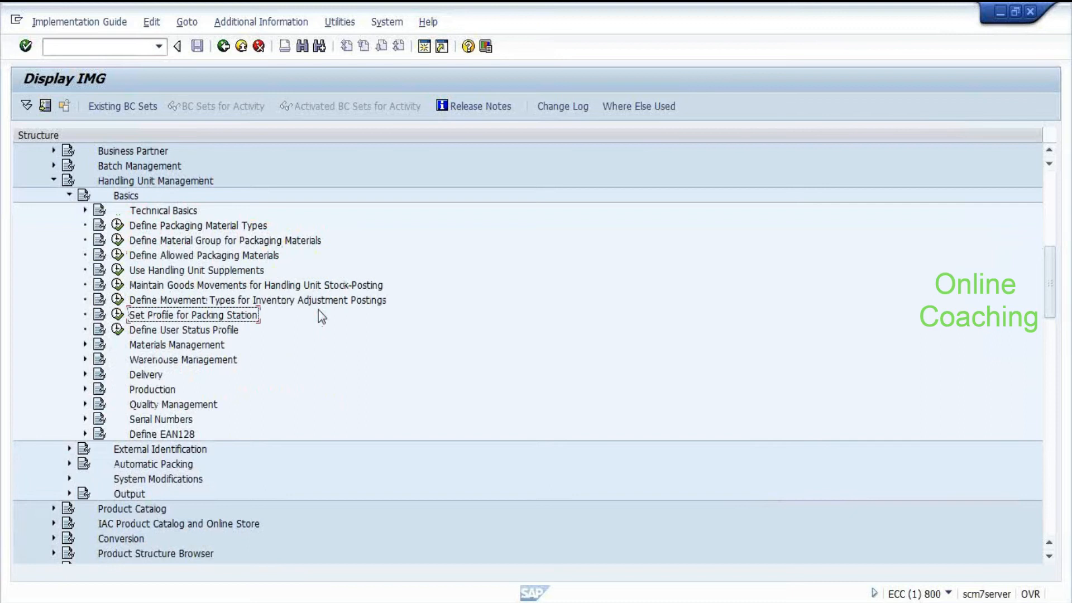
key(Right)
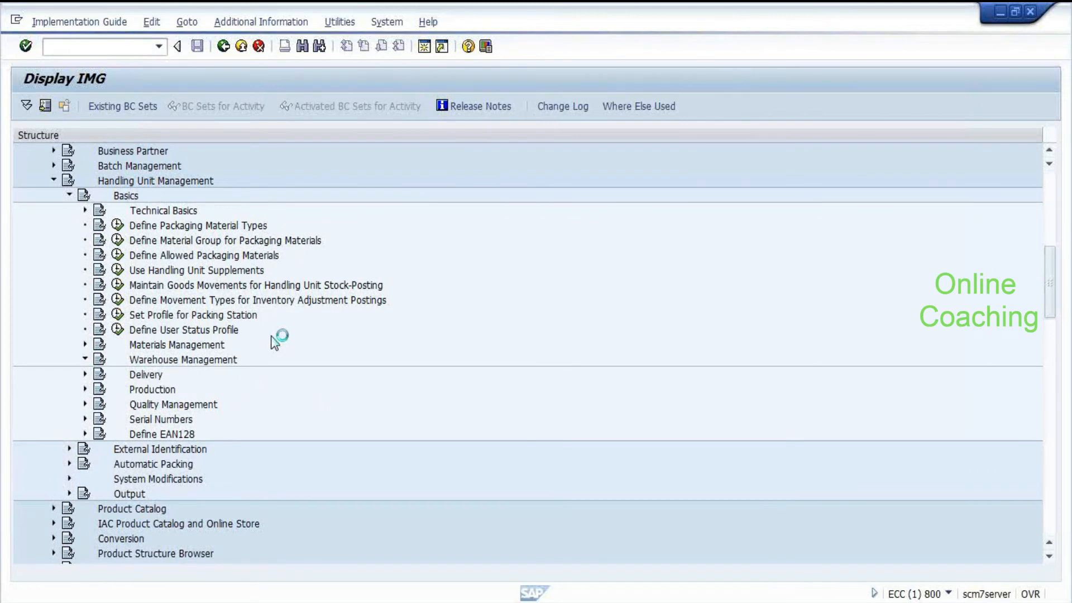
Step: Return to the SCM Handling Unit Types overview and mark the entries EHU1 and EHU2
key(alt+Tab)
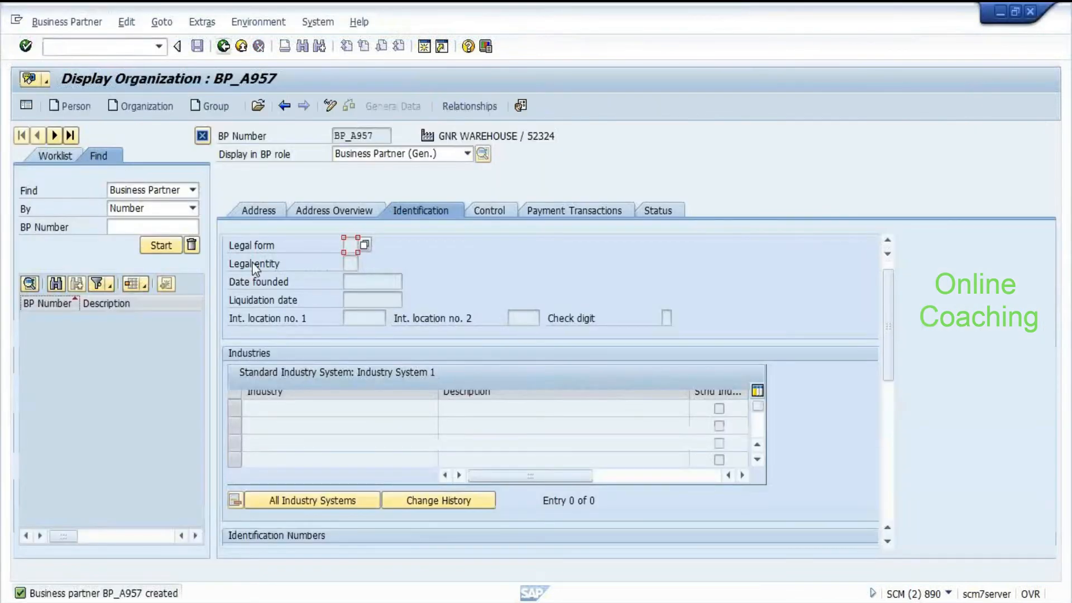
key(alt+Tab)
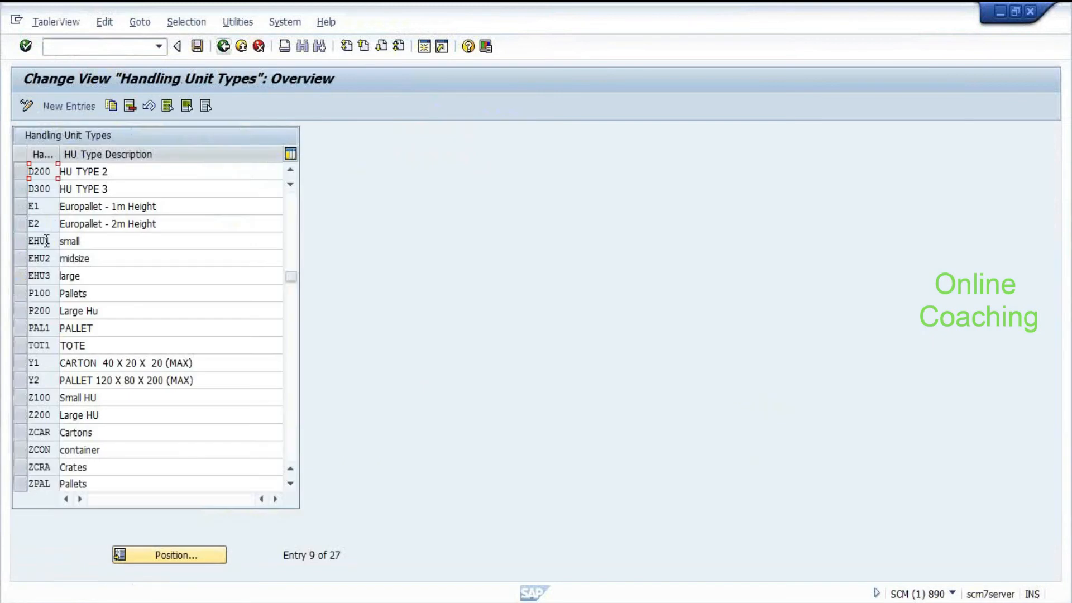
click(23, 246)
click(20, 275)
Step: Switch to material EWM-009 in ECC, open its WM Packaging view and list the possible handling unit types
key(alt+Tab)
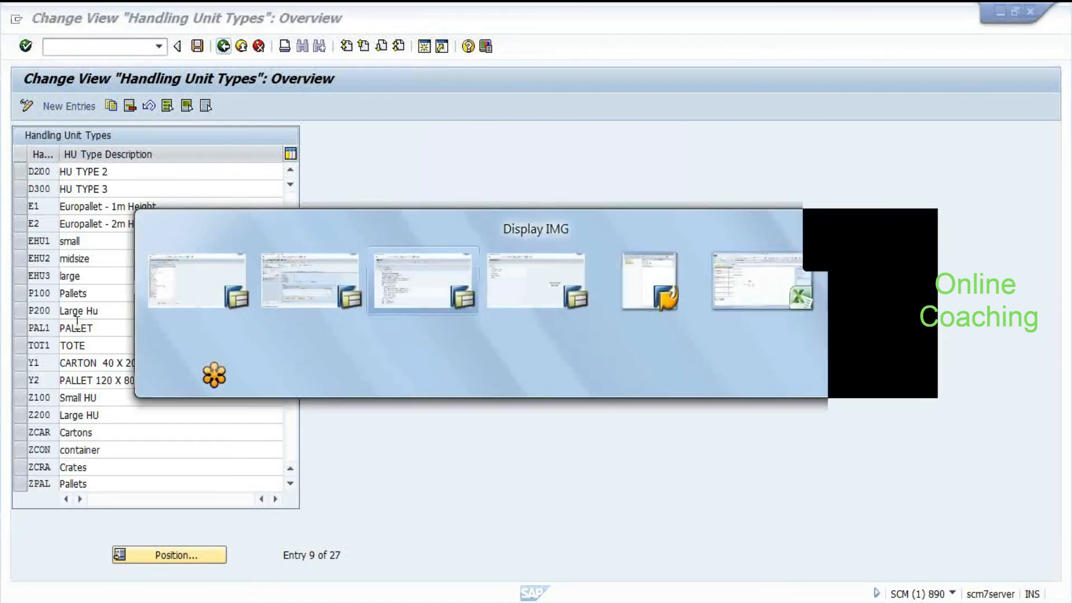
key(alt+Tab)
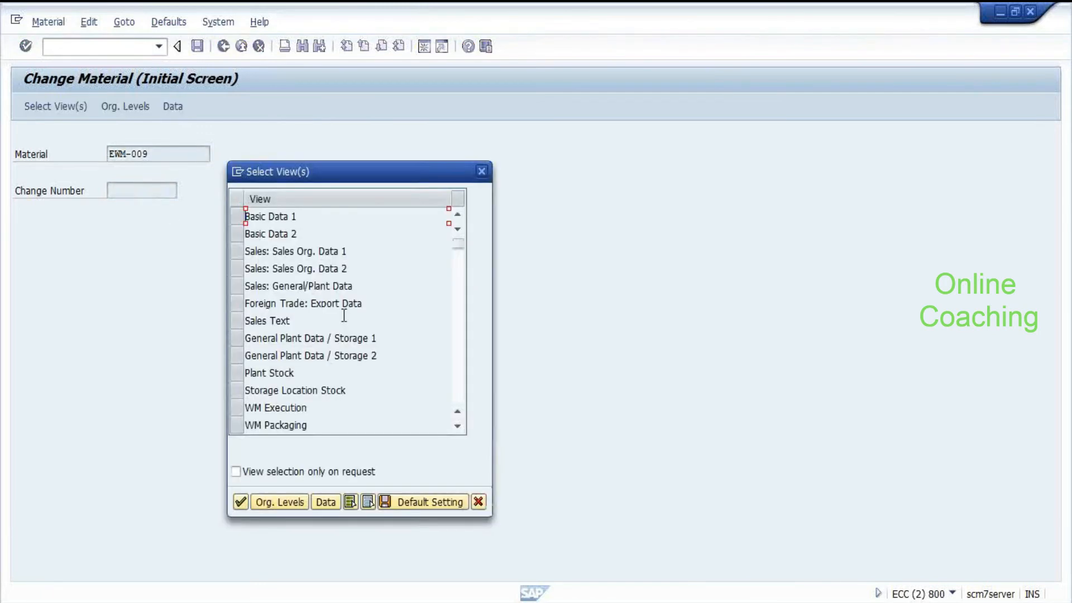
click(344, 315)
click(241, 419)
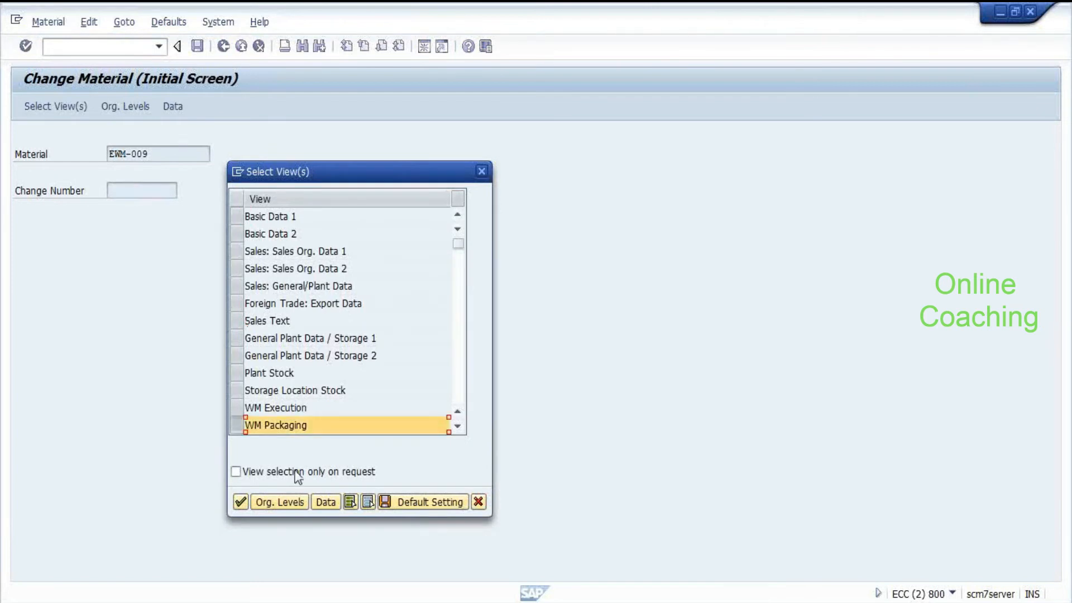
click(240, 501)
click(150, 245)
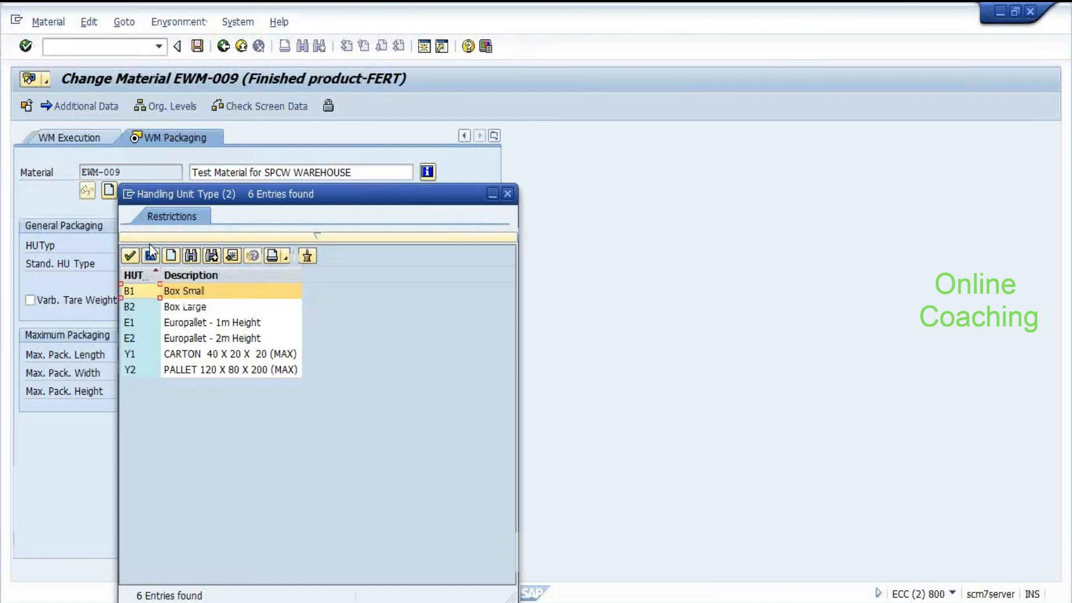
drag(362, 201, 496, 131)
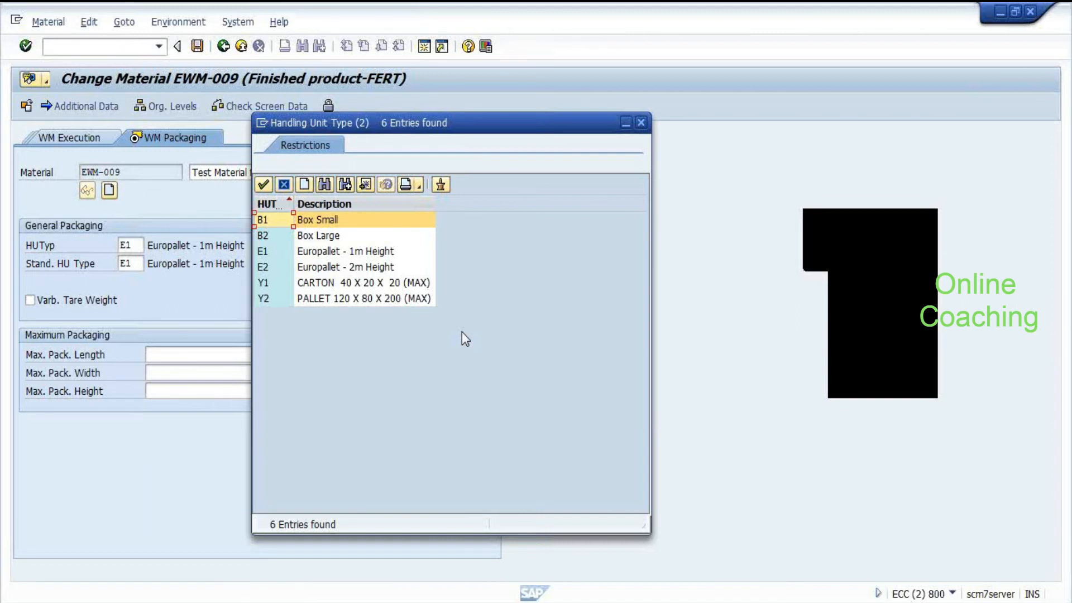
Step: Review the ECC Handling Unit Types customizing and switch back to the SCM Handling Unit Types overview
key(alt+Tab)
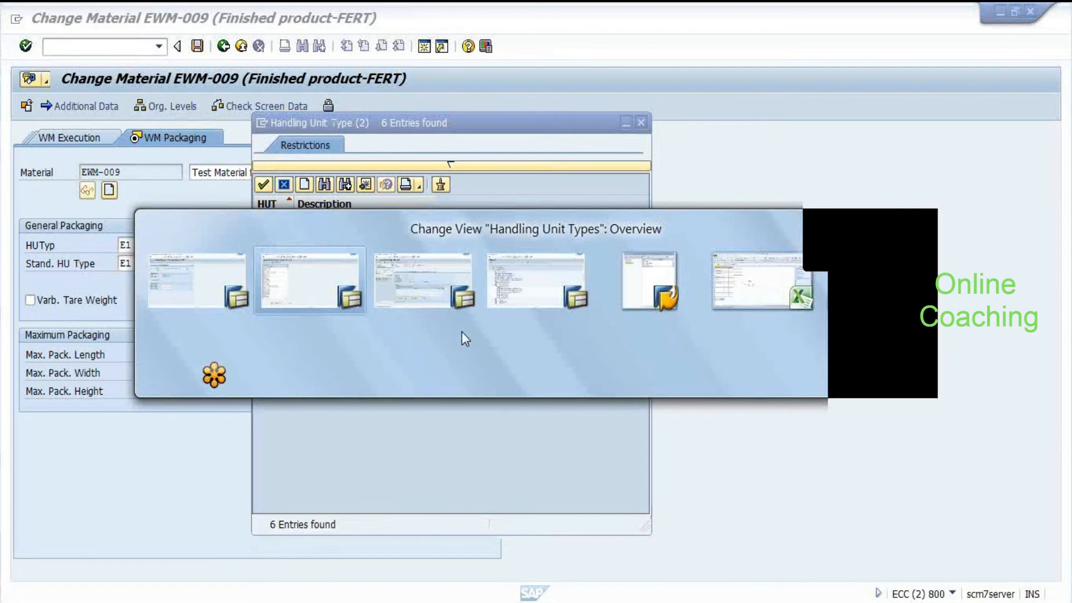
key(F3)
click(134, 268)
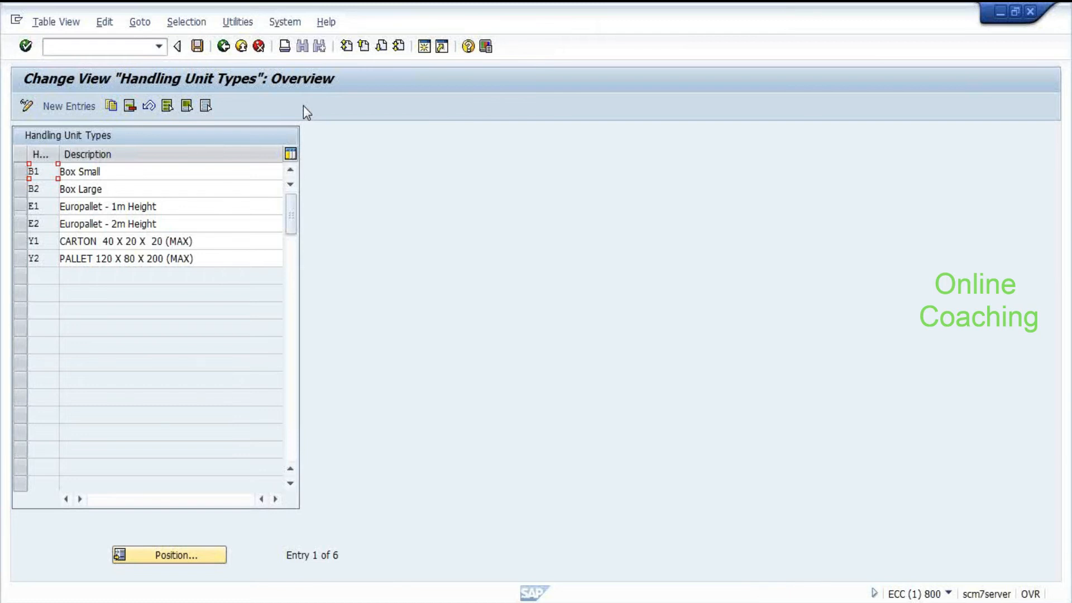
key(F1)
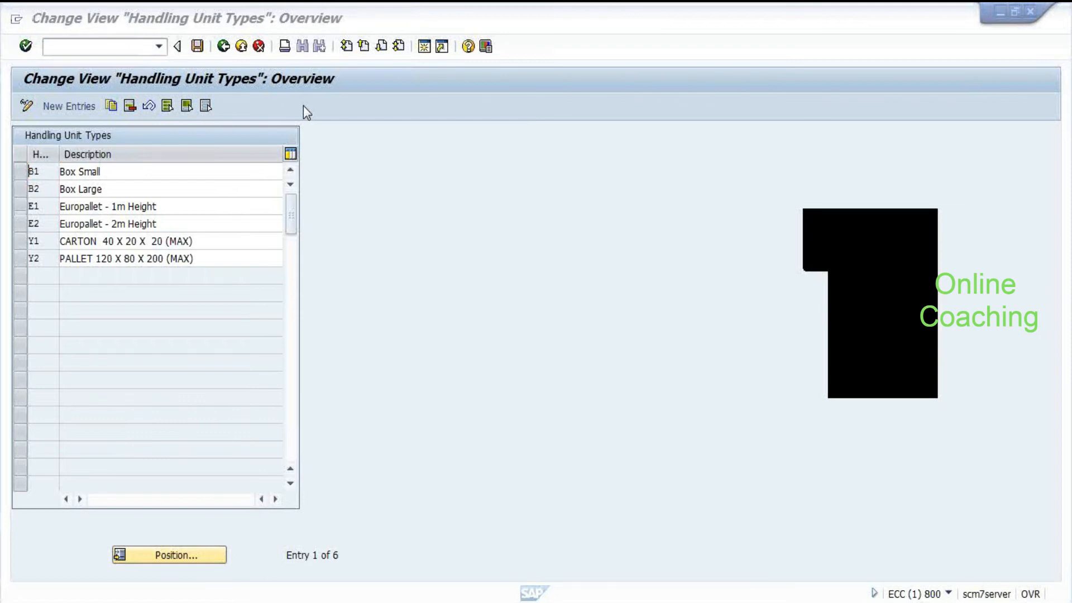
key(alt+Tab)
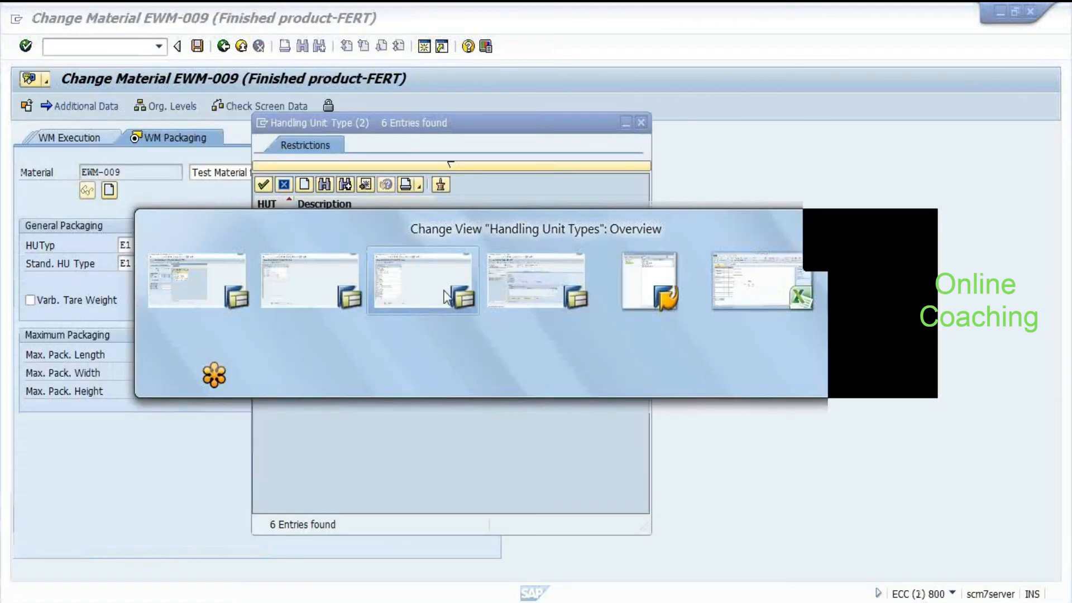
click(447, 296)
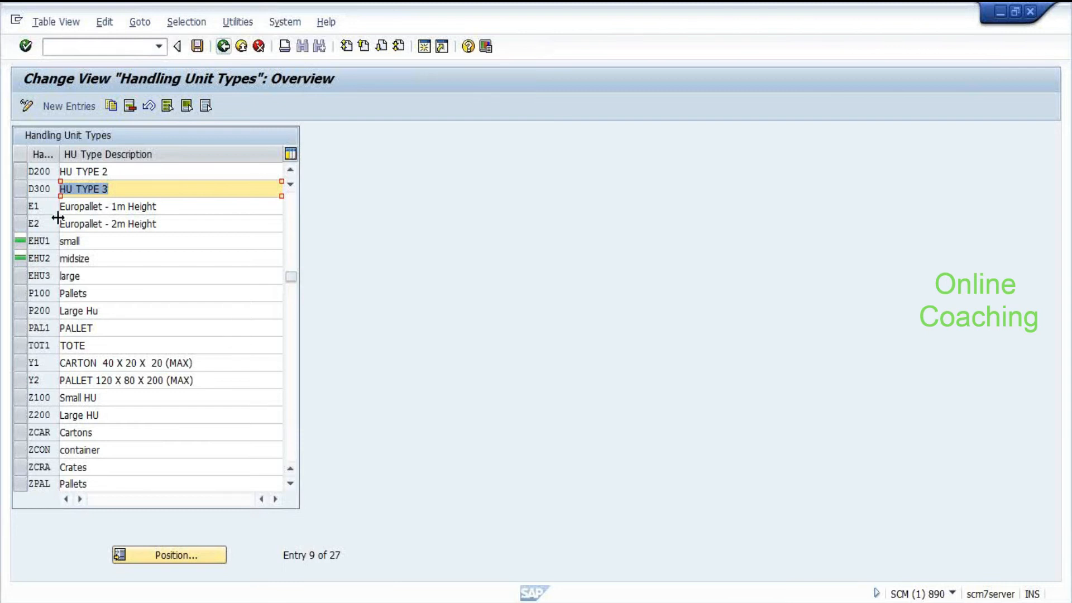
Step: Examine the SCM handling unit types, going through entries EHU2, EHU3, TOT1 and Z100
click(46, 258)
click(45, 276)
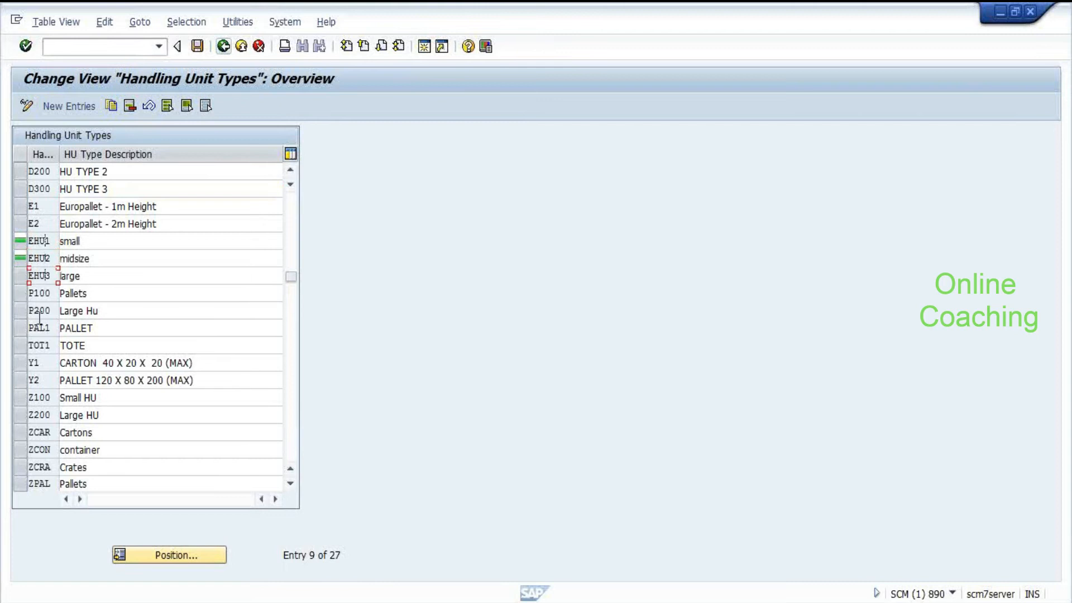
click(42, 349)
click(45, 400)
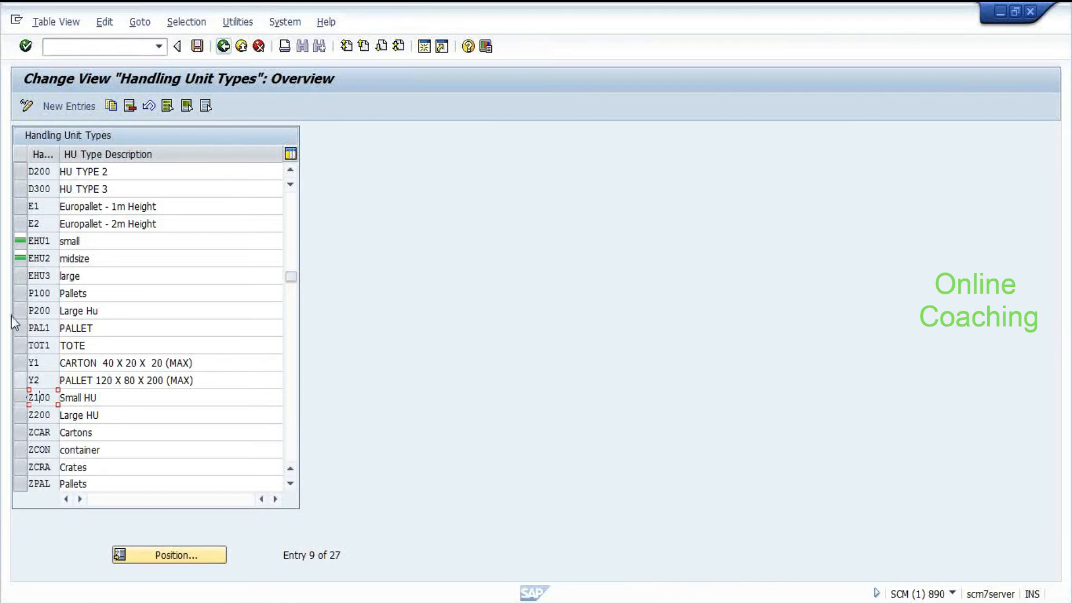
click(60, 270)
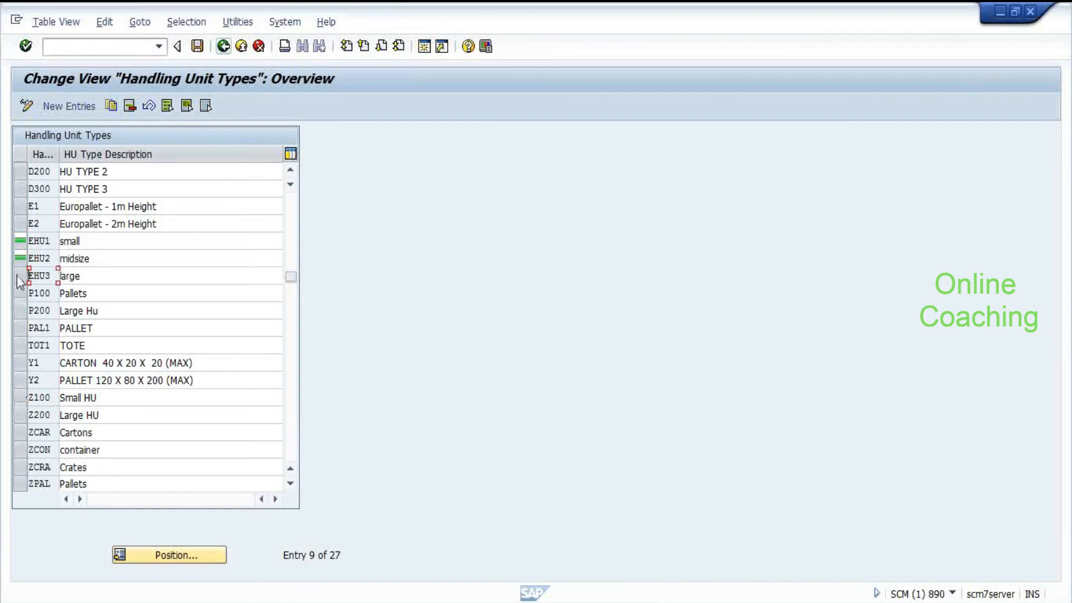
drag(58, 345, 21, 347)
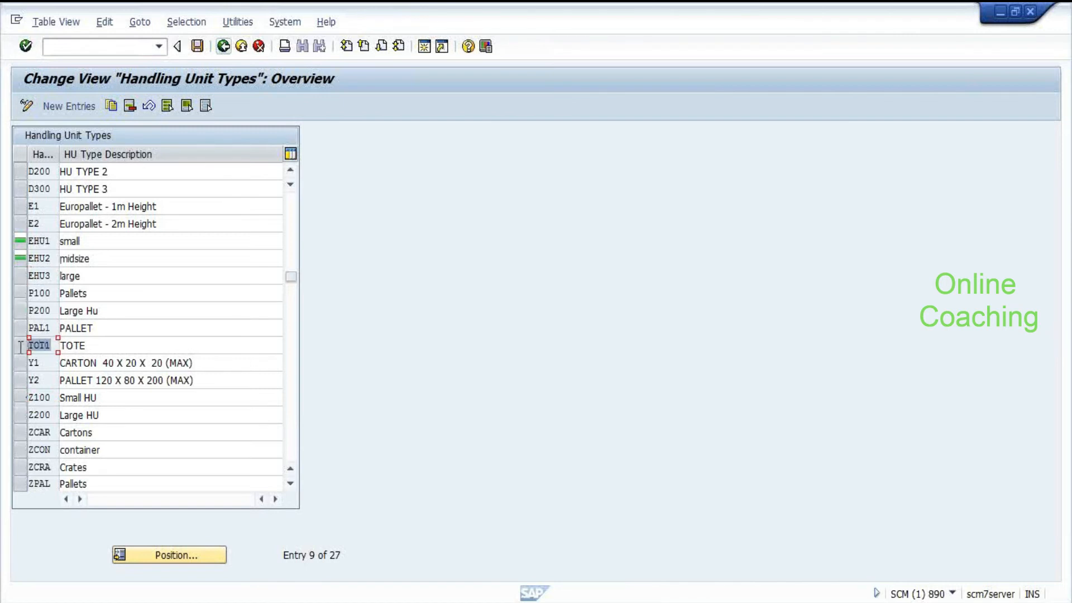
click(20, 348)
Step: Cancel copying handling unit type B1, discard the changes and return to the IMG
key(F3)
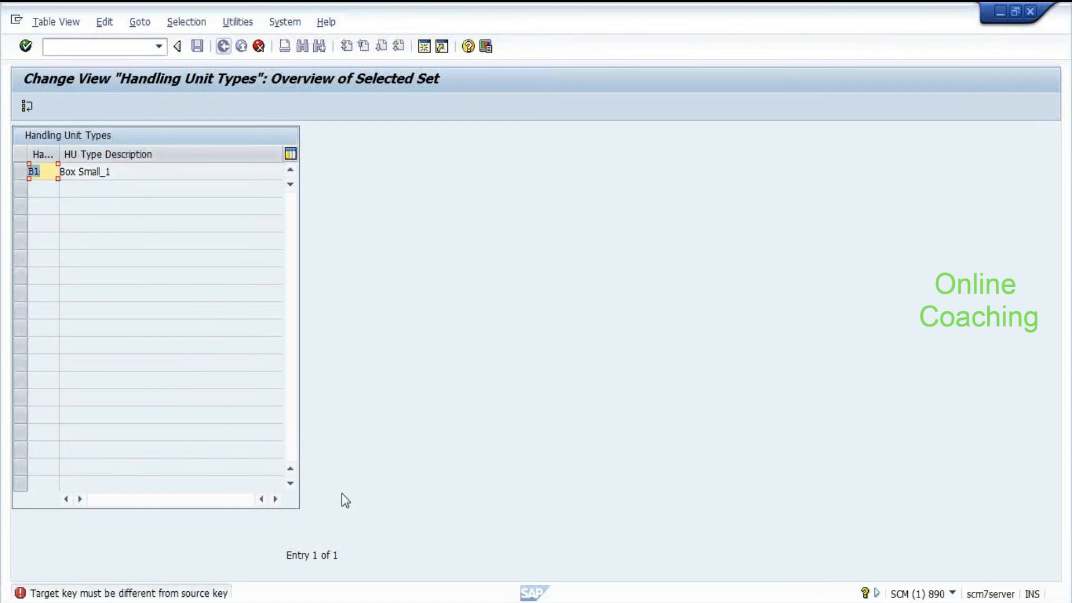
click(259, 50)
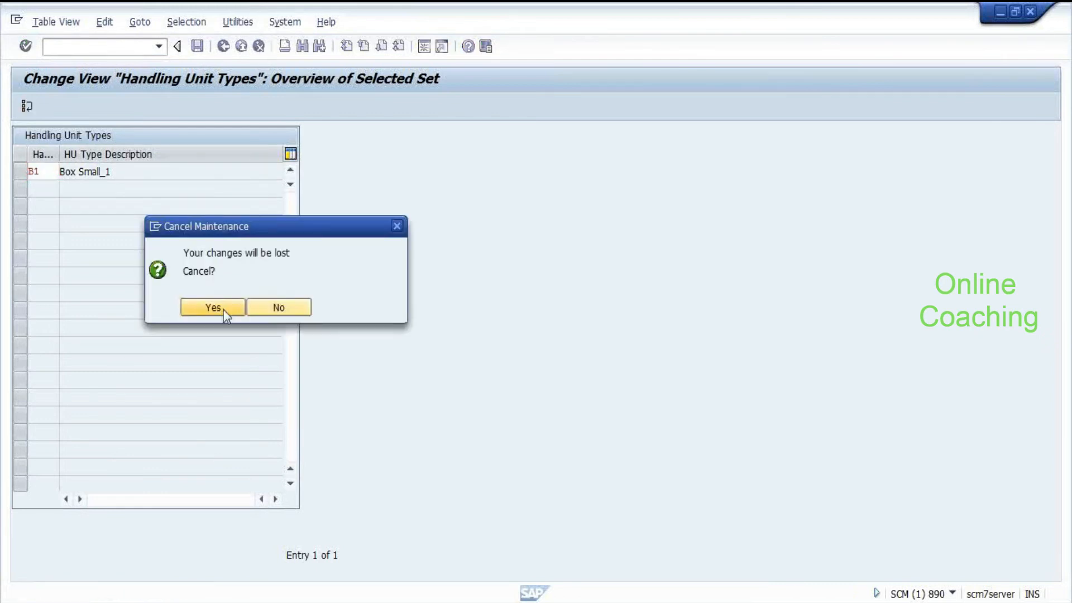
click(223, 310)
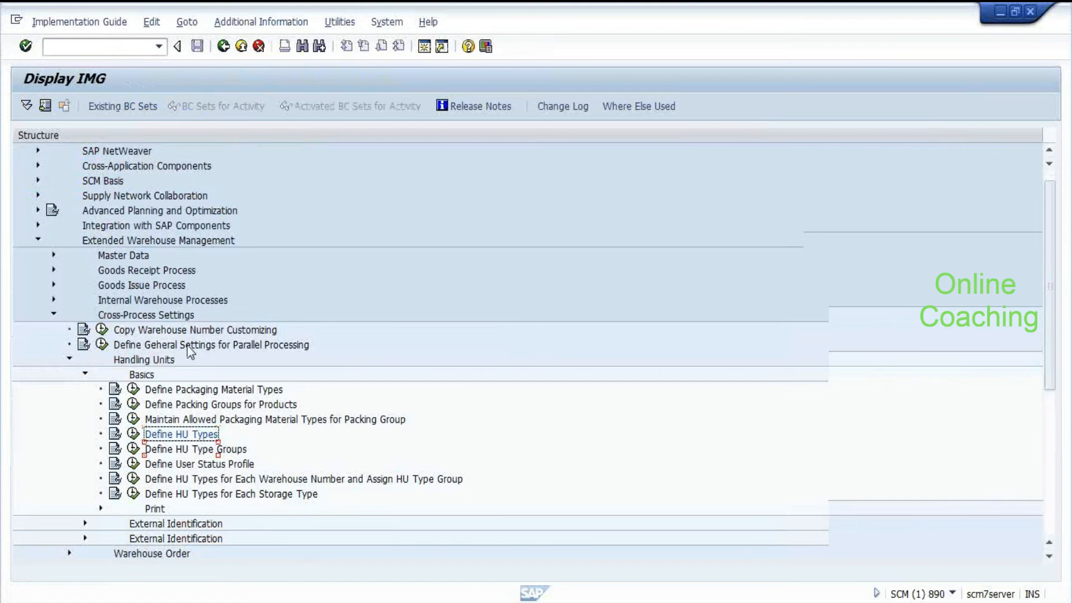
Step: Open the Packaging Specification Overview with transaction /SCWM/PACKSPEC
click(102, 48)
text(/N/SCWM)
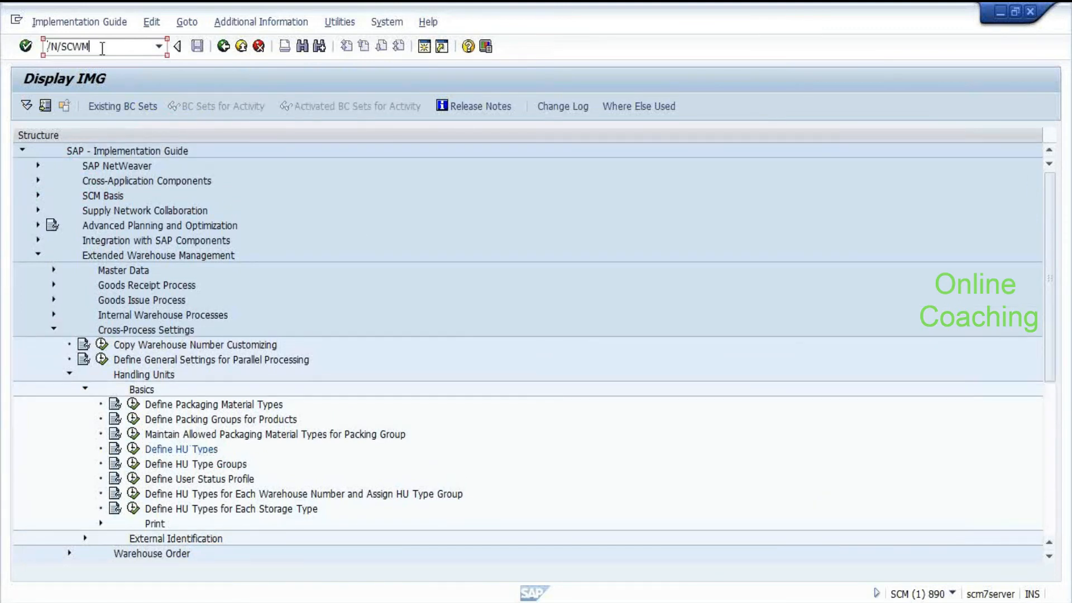
text(/PACKSPEC)
key(Return)
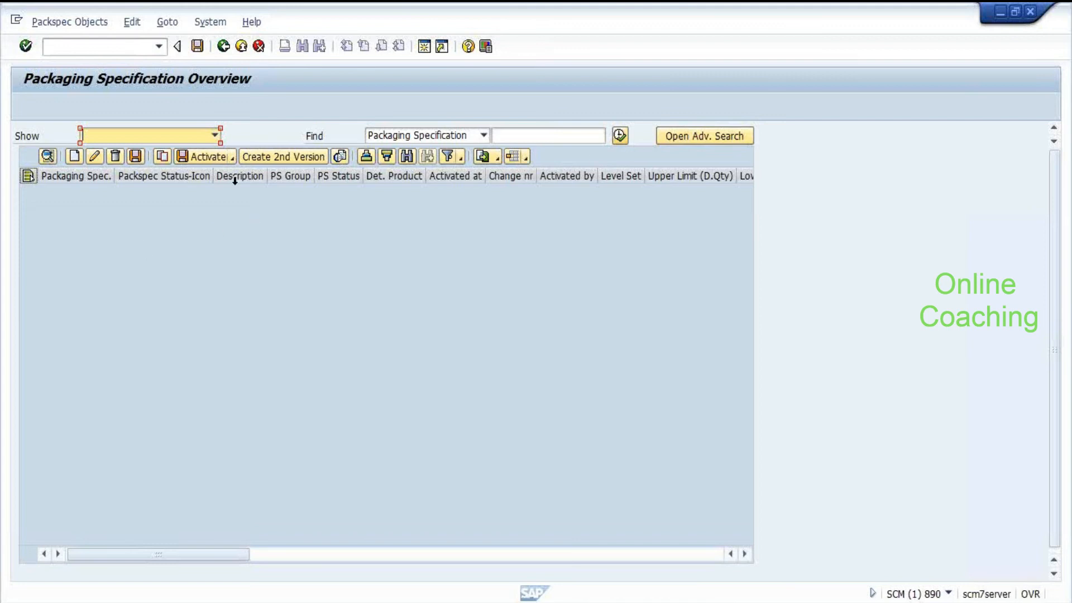
Step: Run an advanced search for packaging specifications with status A and close the advanced search
click(699, 136)
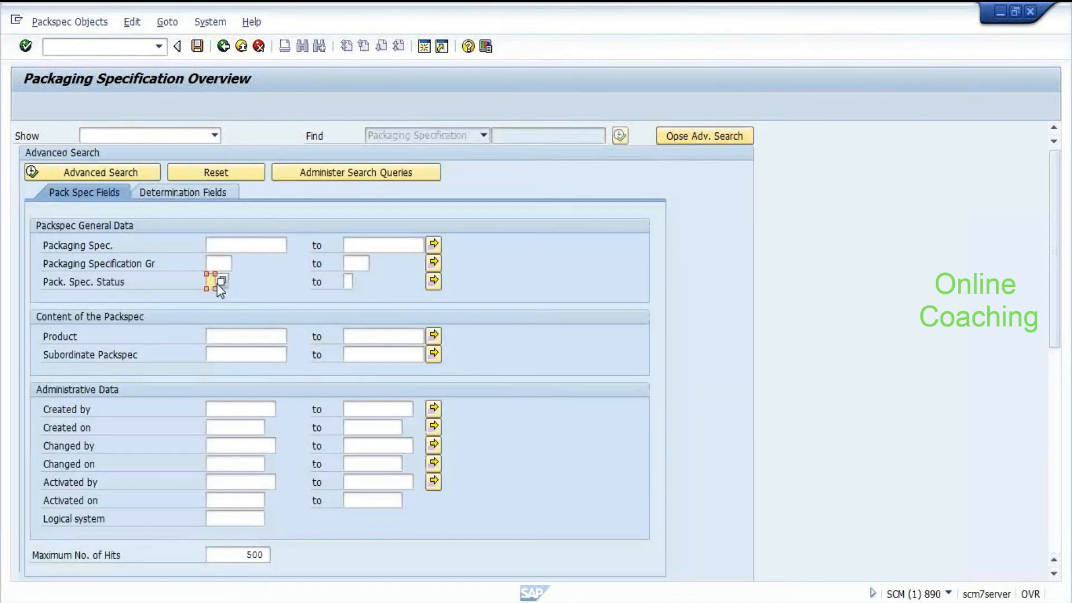
click(218, 282)
double_click(20, 203)
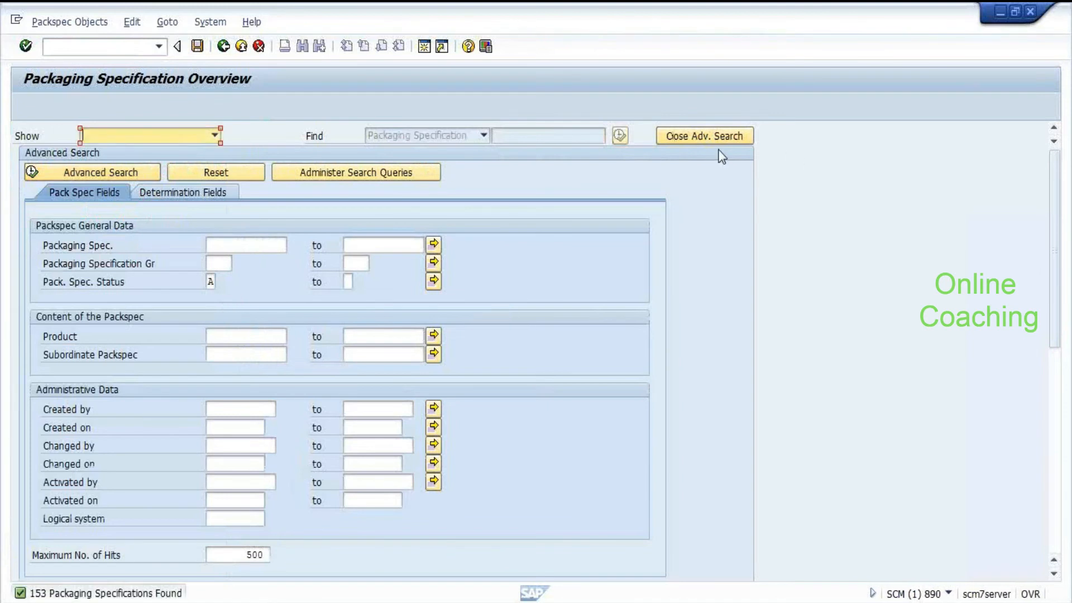
click(714, 133)
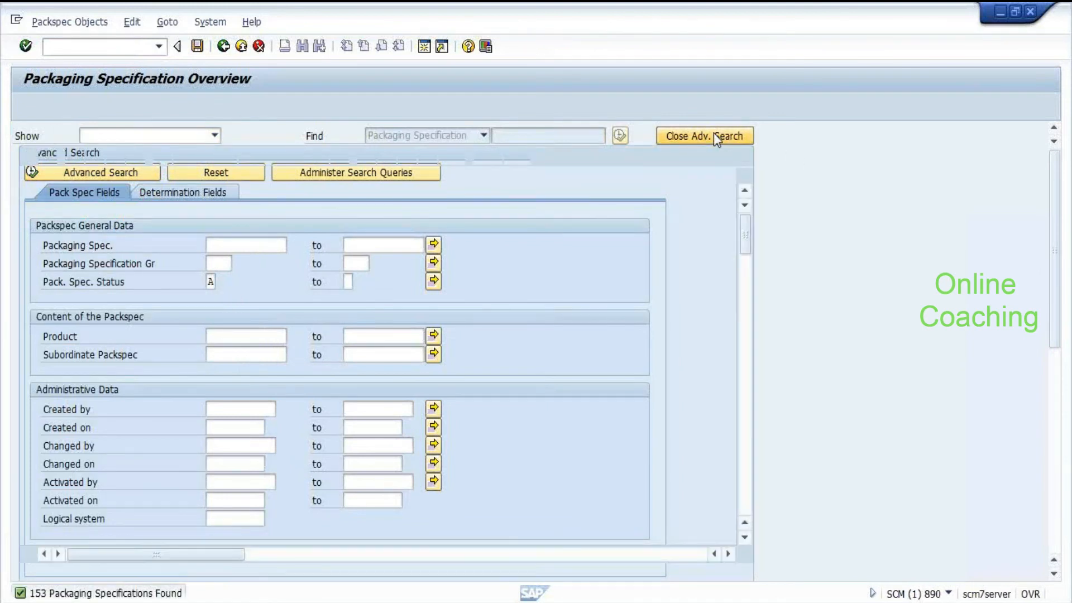
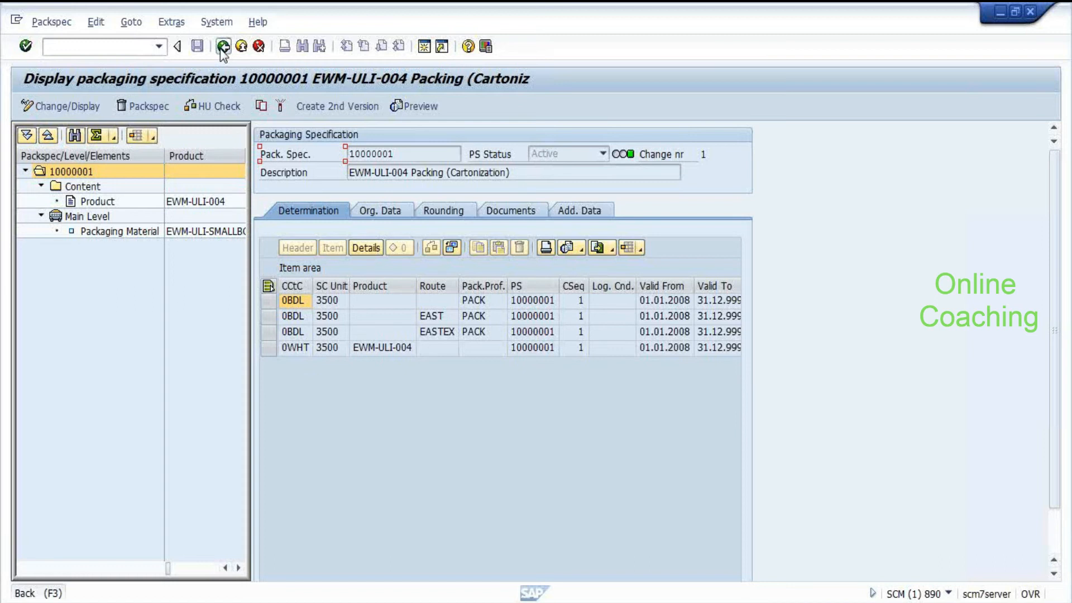
Step: Examine packaging specification 10000001's packaging material, product content and determination records, and return to the overview
click(223, 47)
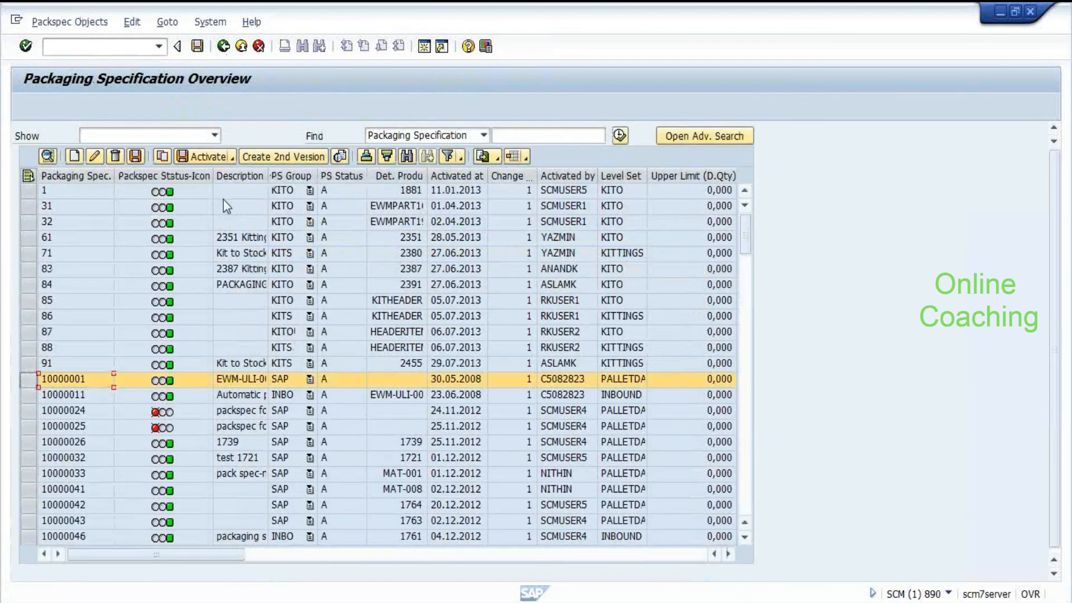
click(48, 157)
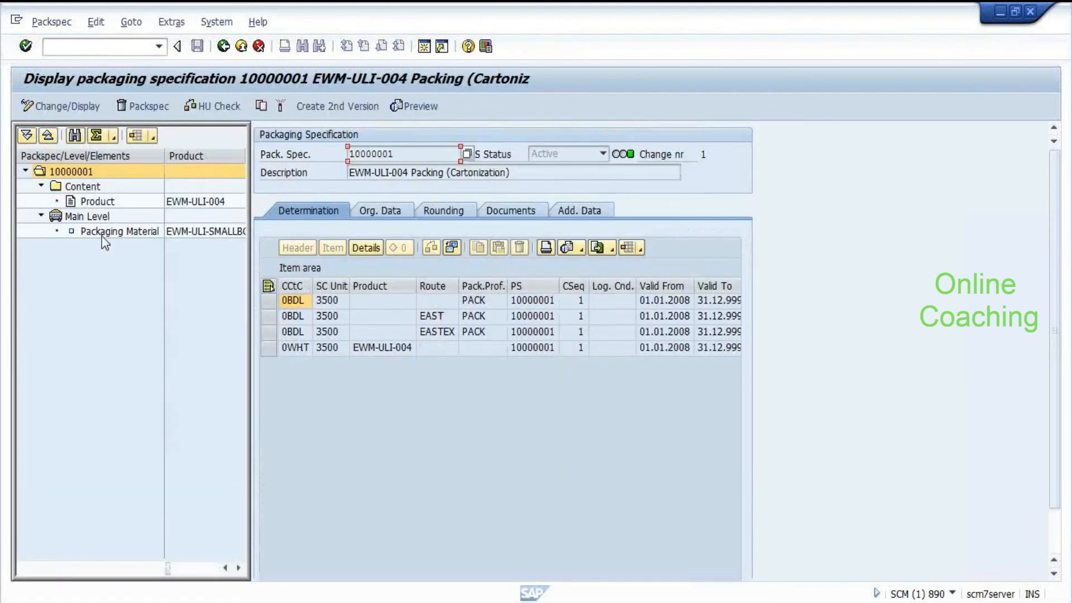
click(102, 234)
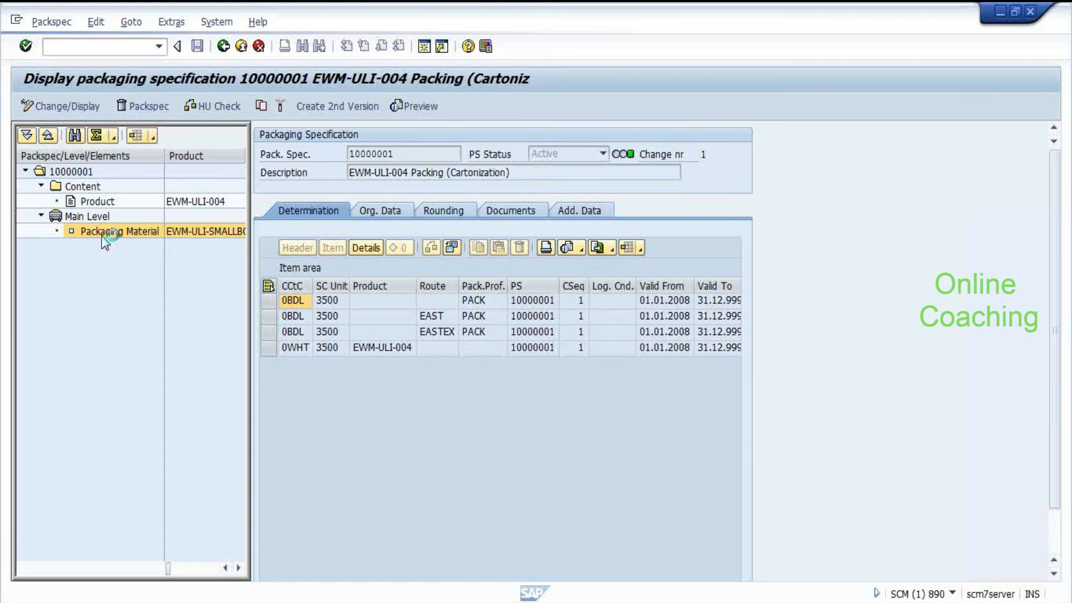
click(78, 202)
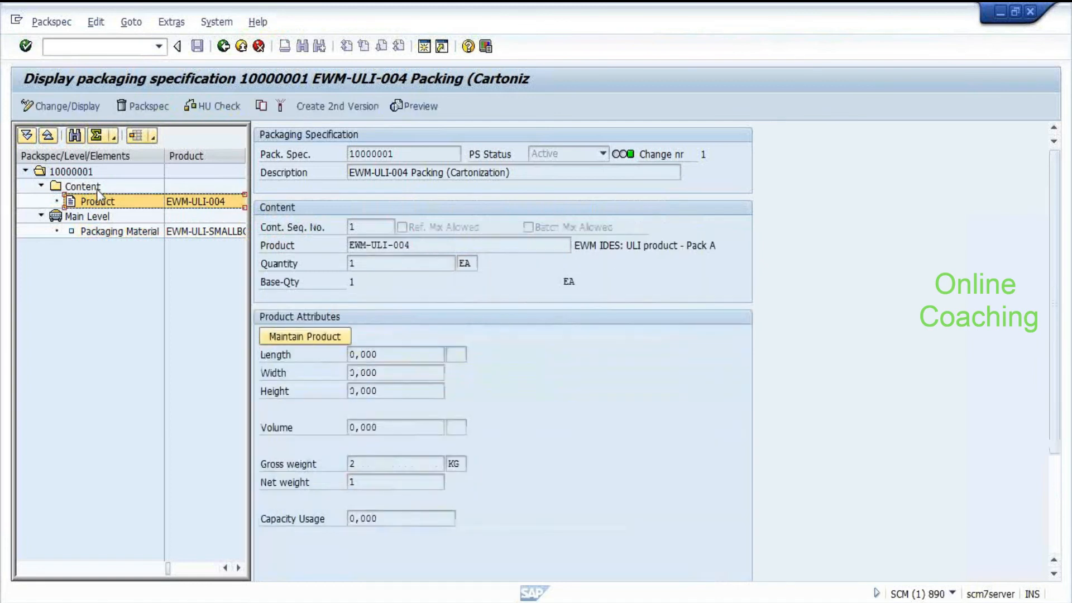
click(96, 188)
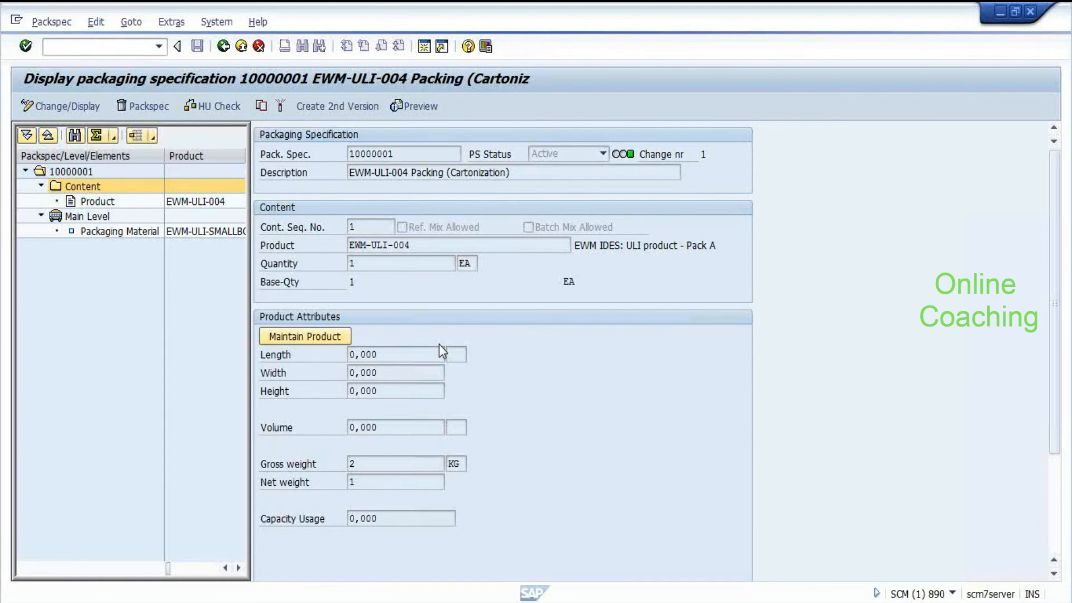
click(72, 171)
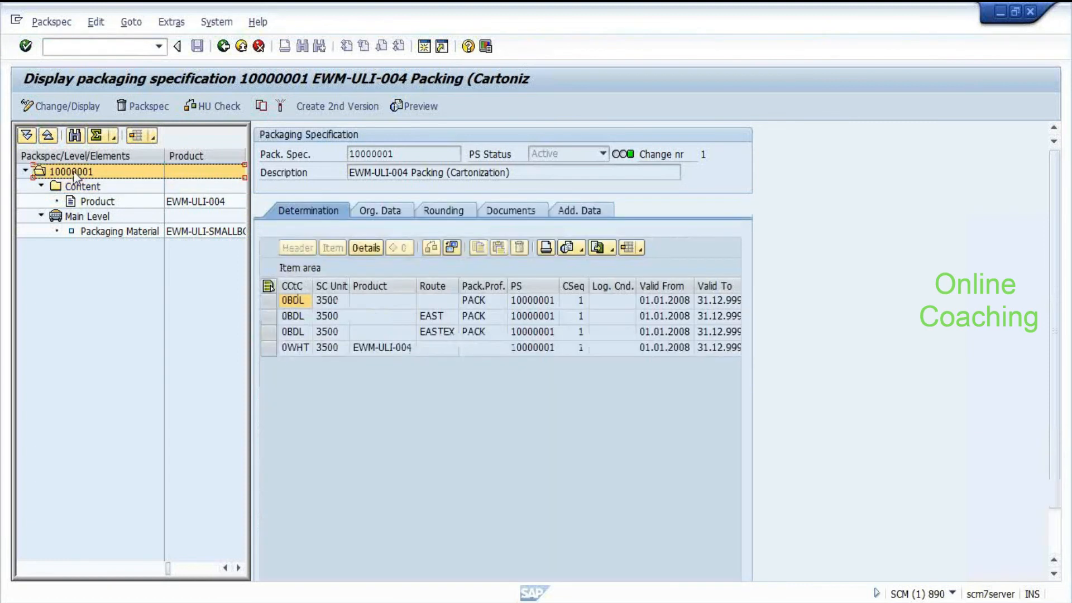
click(325, 302)
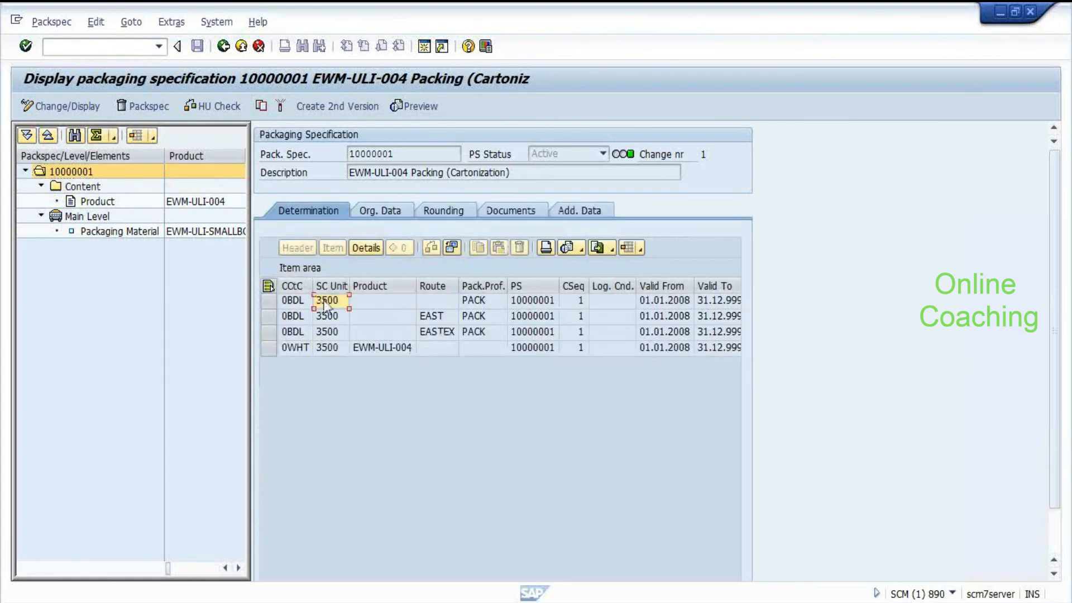
click(224, 48)
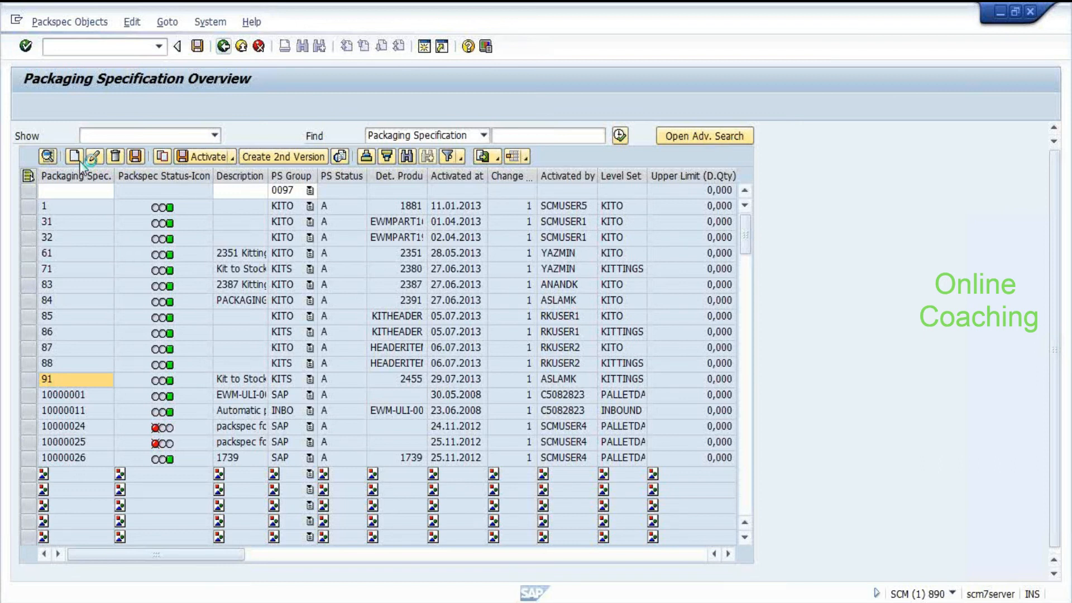
Step: Create a new packaging specification with PS group SAP and widen the column showing specification numbers
click(310, 190)
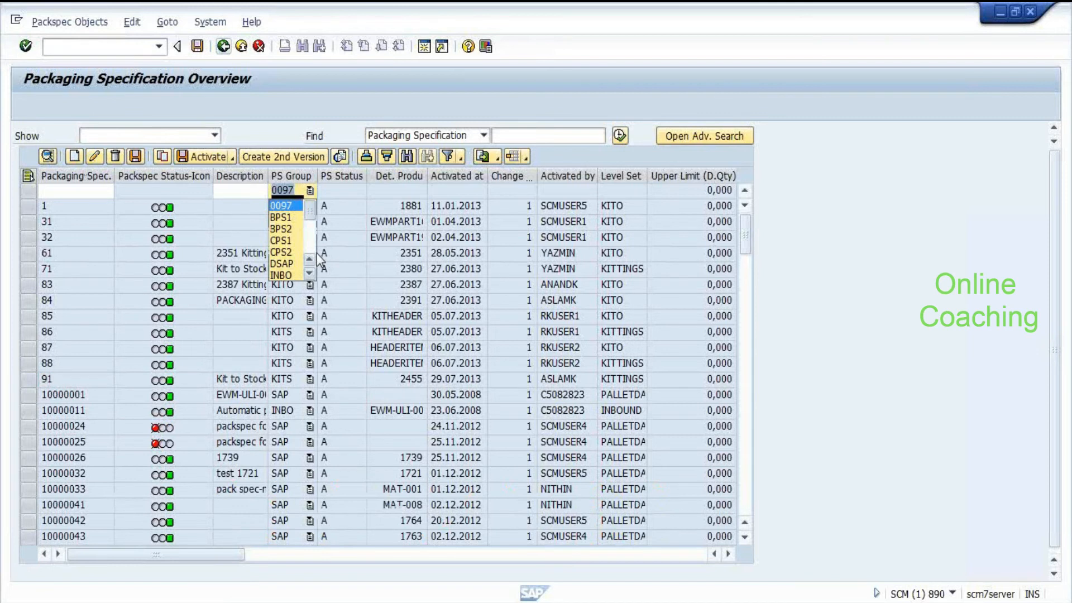
scroll(319, 258, down, 2)
click(291, 275)
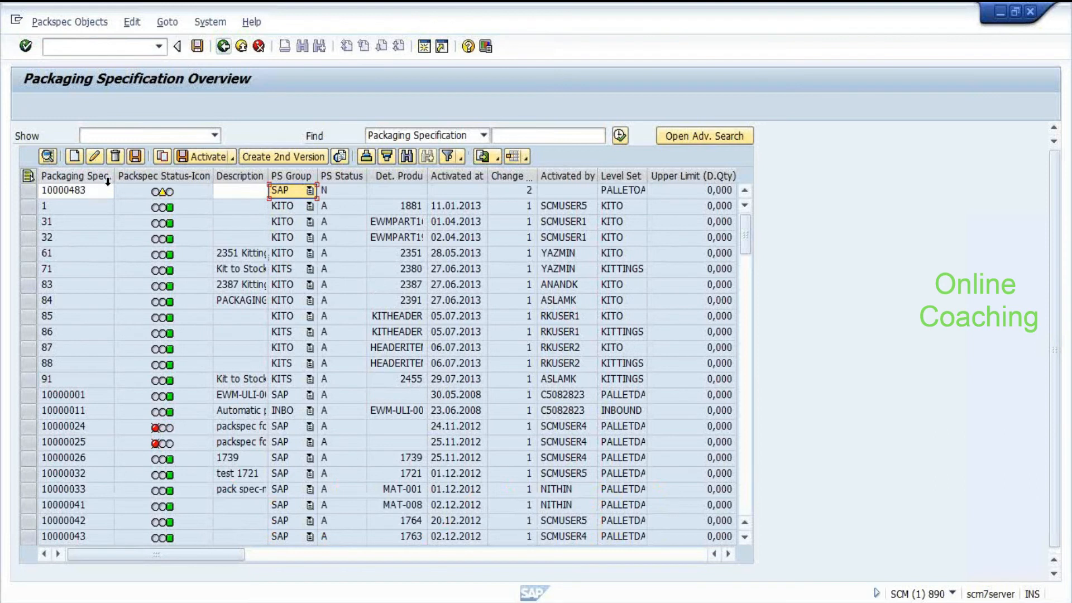
drag(113, 180, 114, 180)
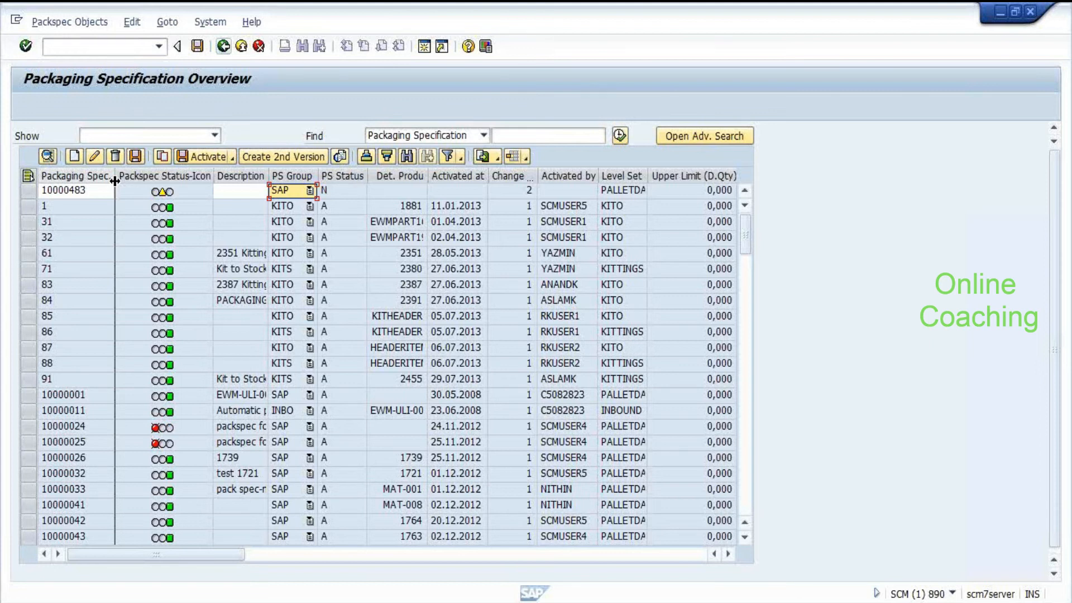
drag(115, 180, 134, 181)
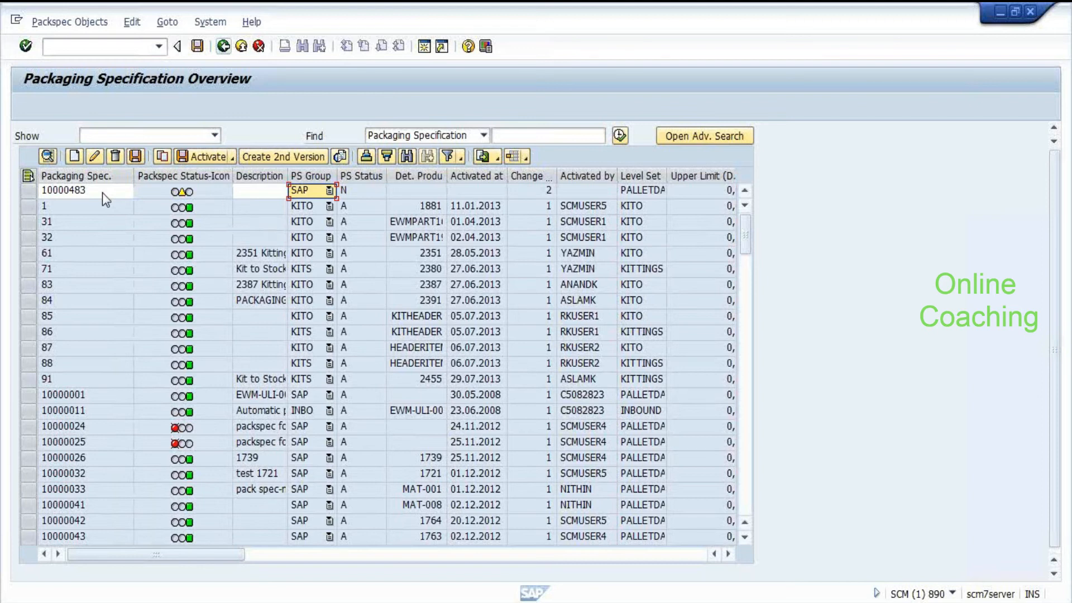
Step: Open the new packaging specification for editing and enter the description PACKSPEC FOR EWM-009
click(102, 193)
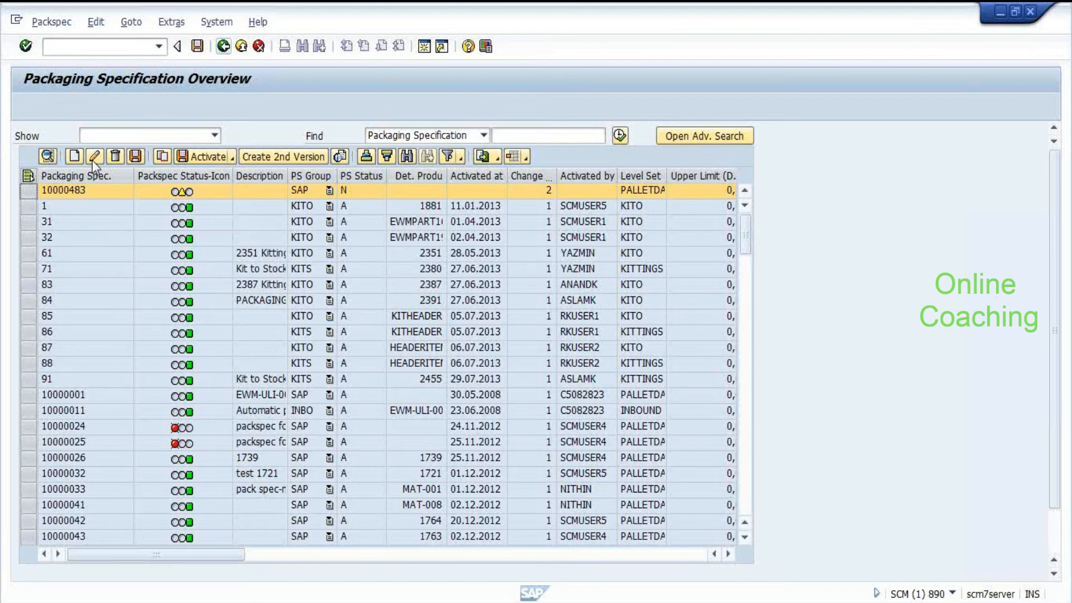
click(94, 158)
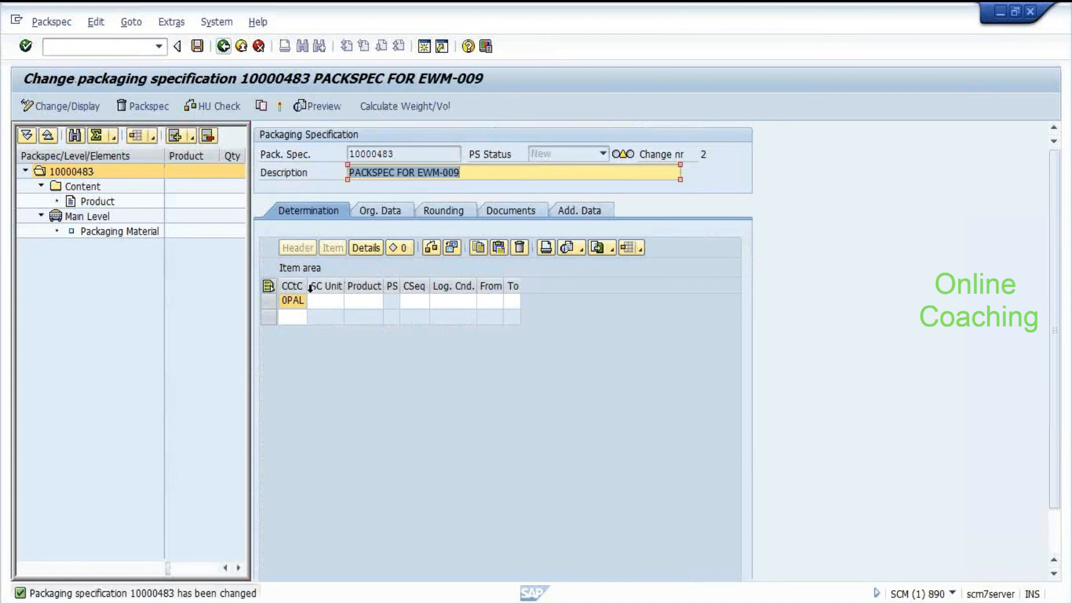
Step: Add a determination record with condition type 0IBD (Inbound Delivery), widening the condition type column
drag(310, 288, 330, 298)
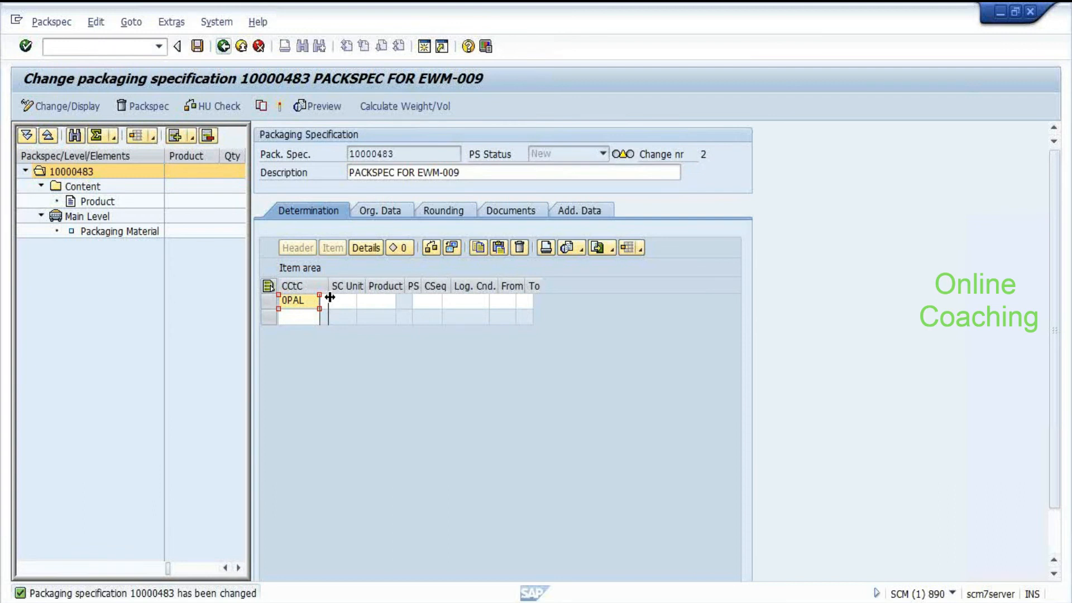
click(332, 318)
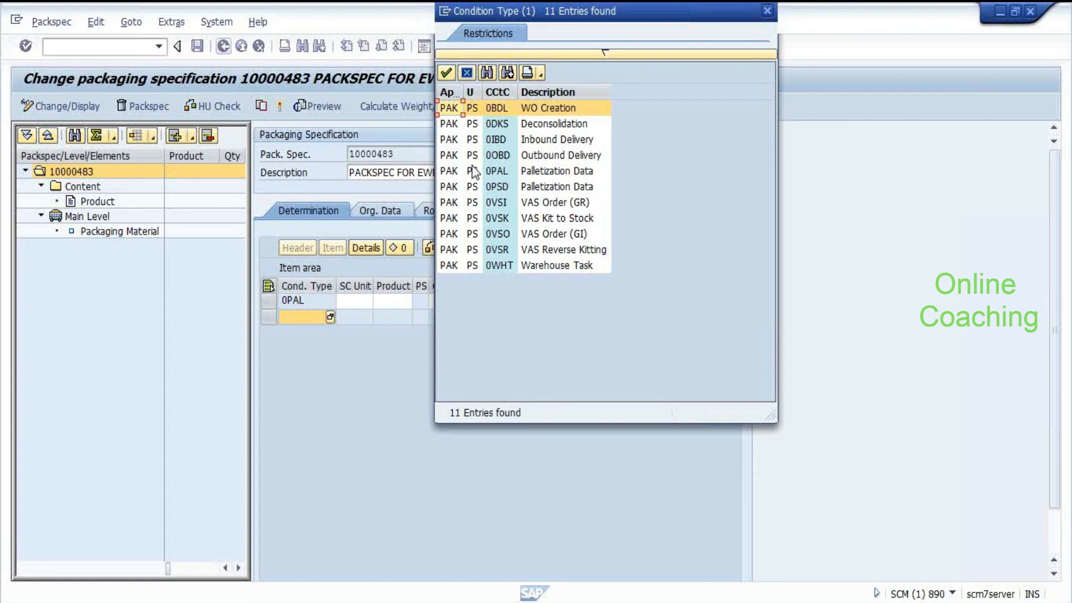
click(473, 172)
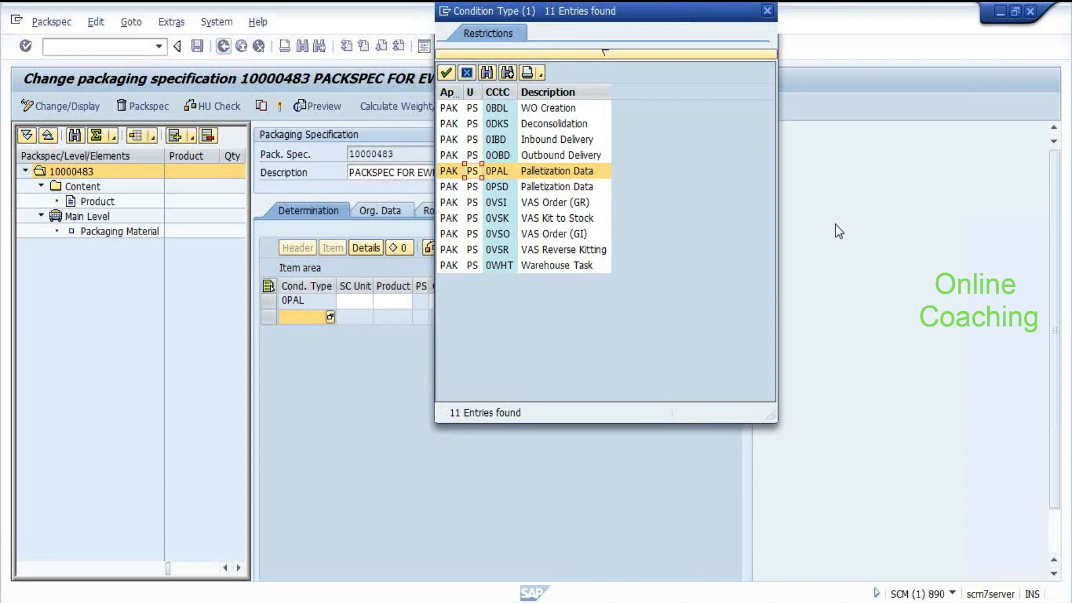
key(Up)
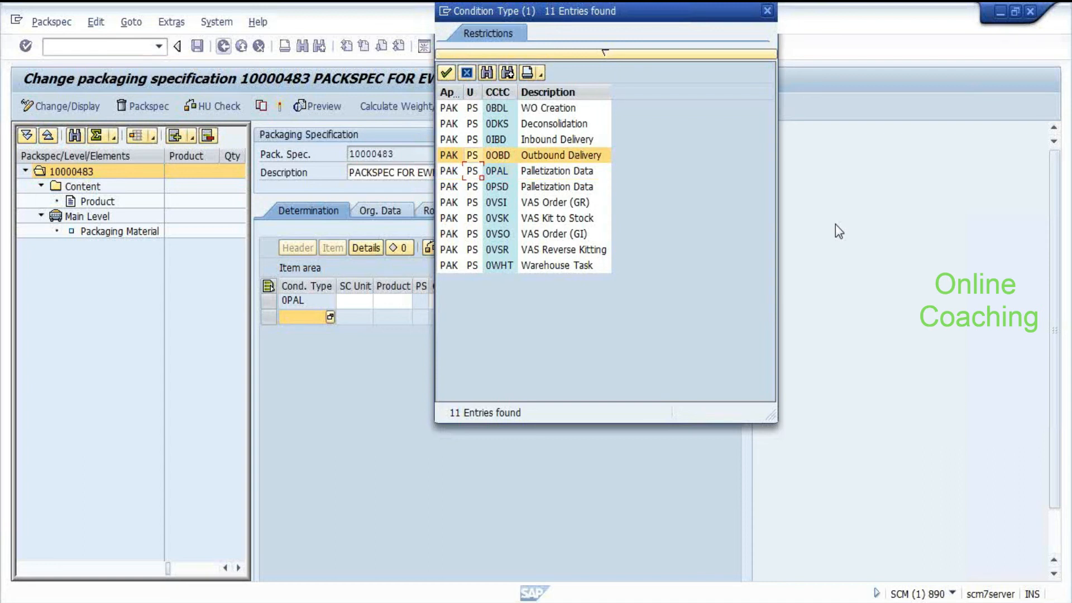
key(Up)
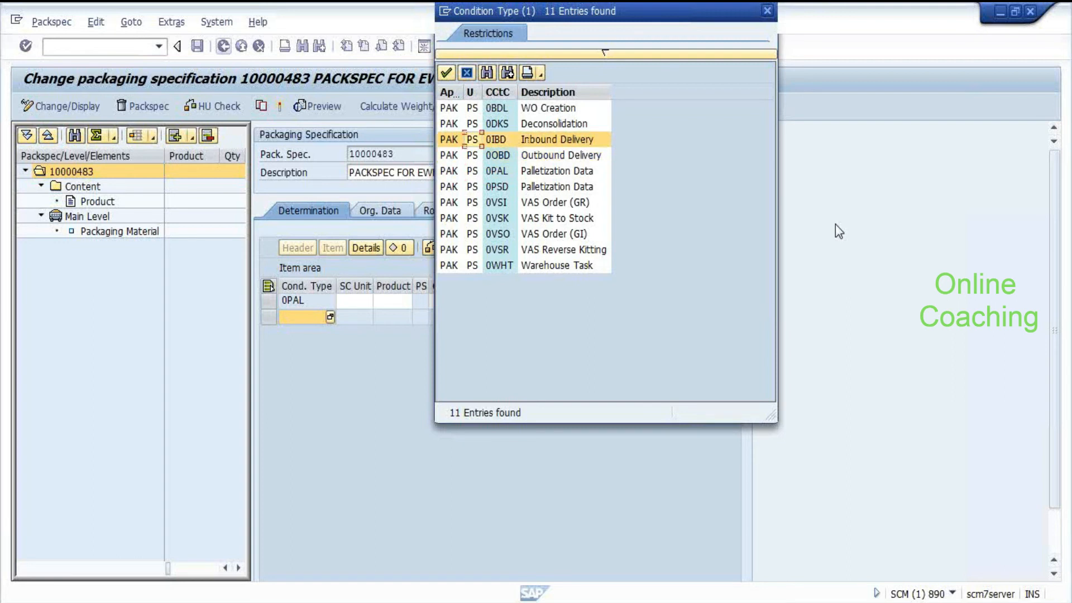
key(Return)
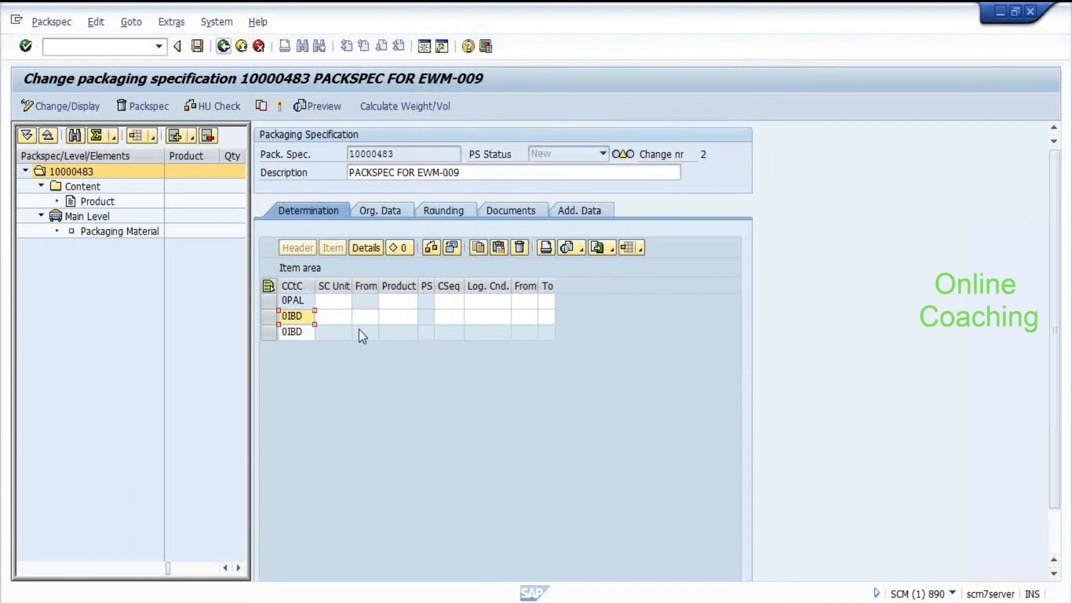
Step: Set the 0IBD record's supply chain unit to 3500 and product to EWM-009, and check its validity dates
click(346, 318)
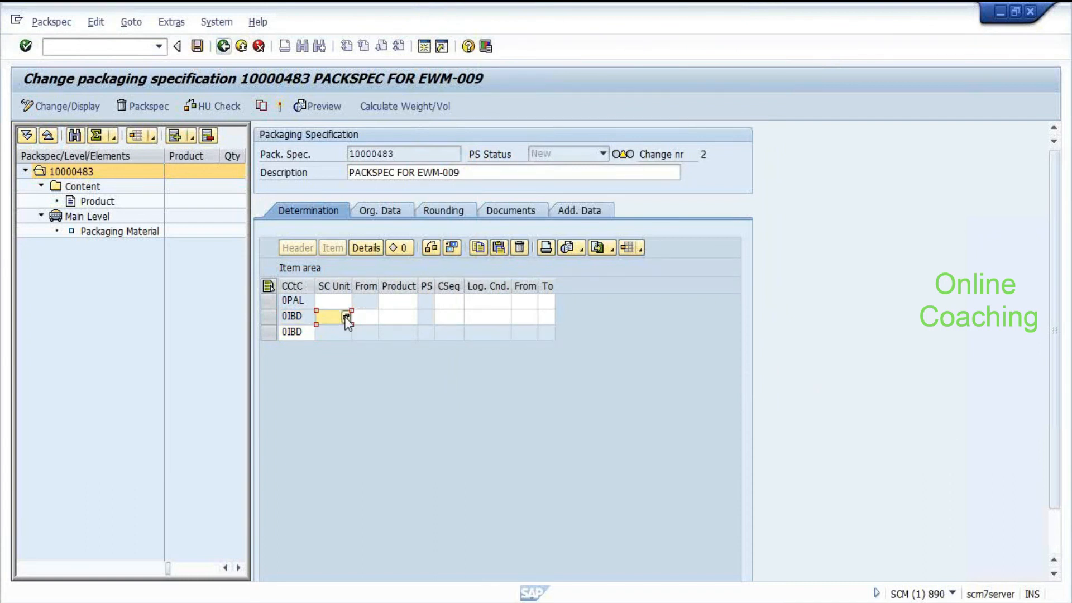
text(3500)
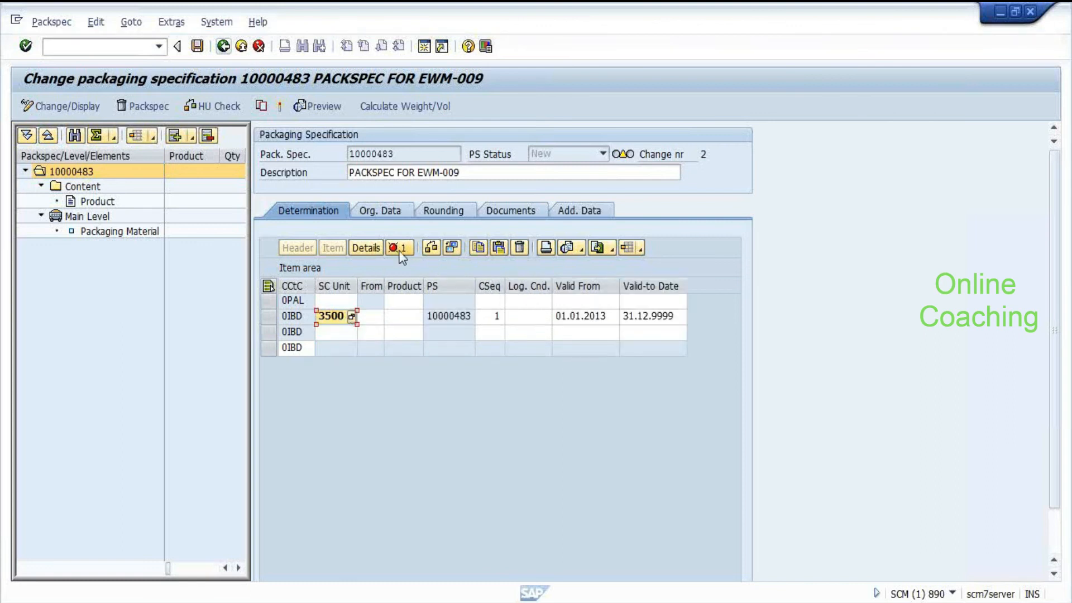
click(404, 318)
text(E)
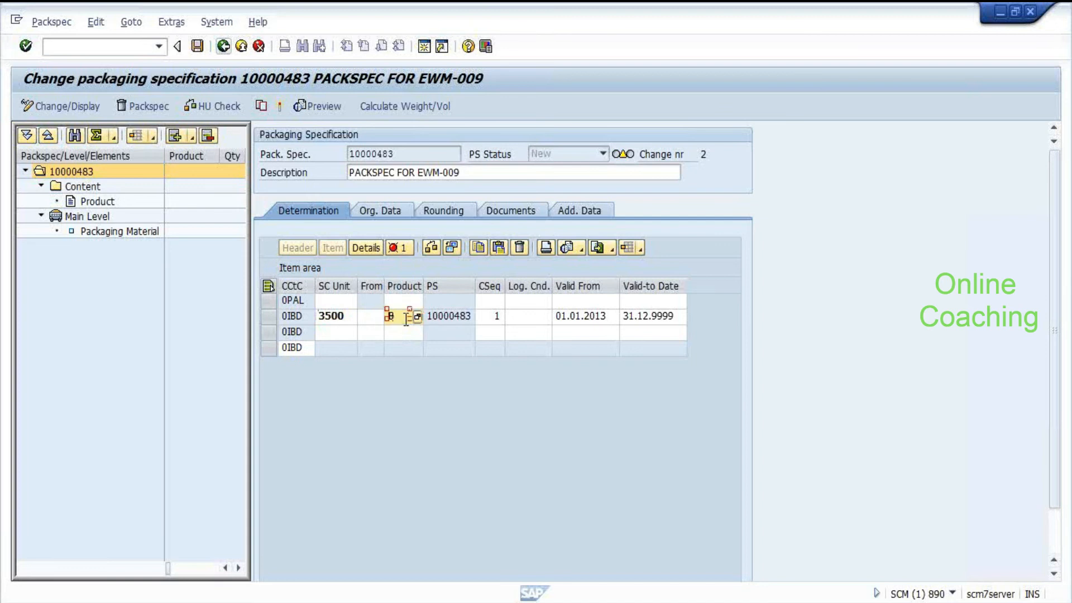
text(WM)
key(Return)
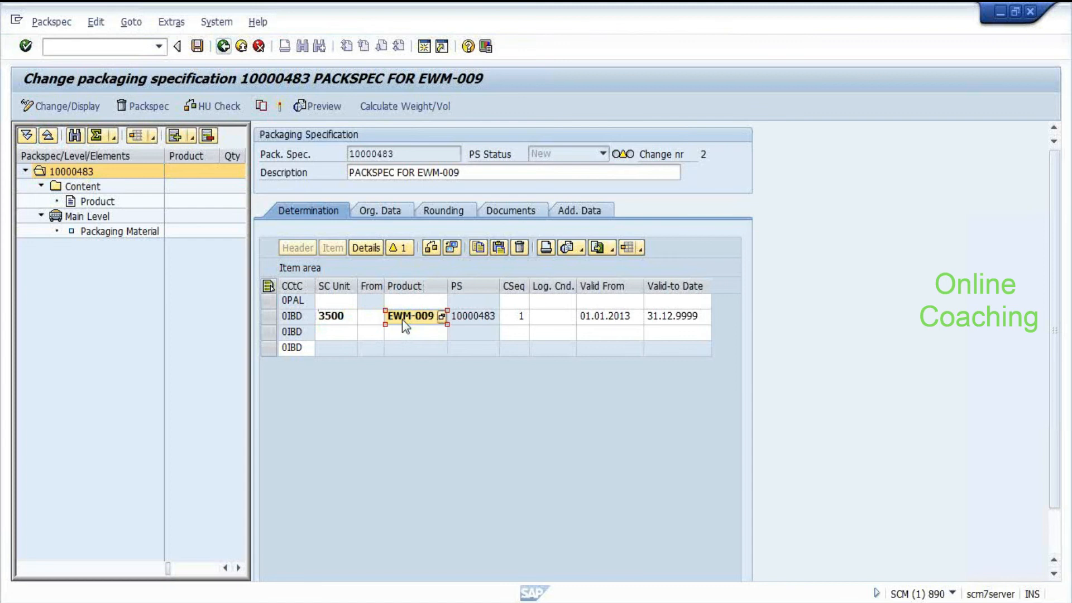
click(268, 316)
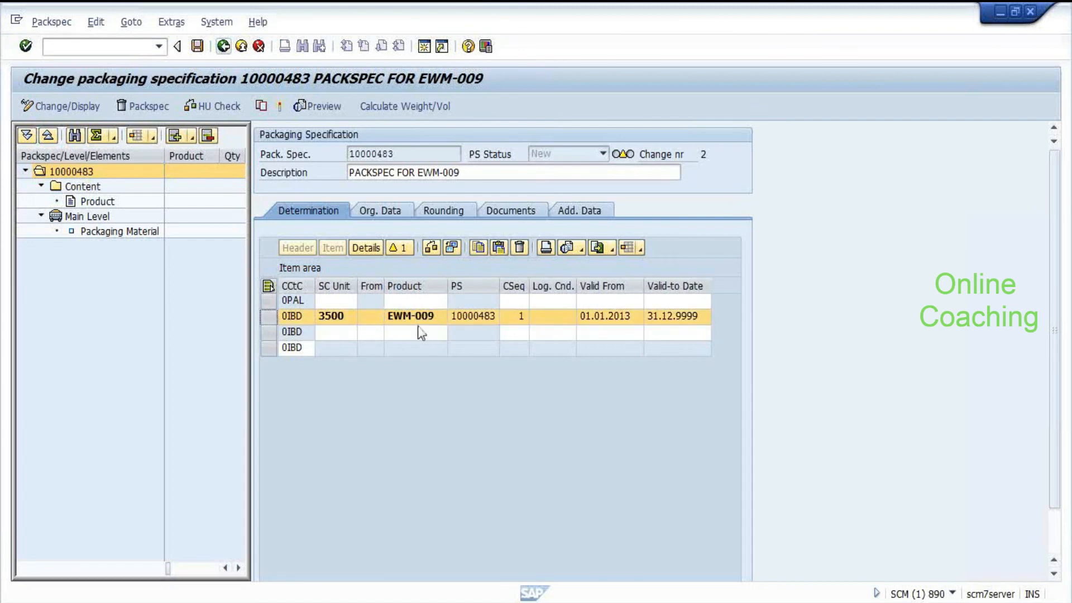
click(618, 321)
click(692, 316)
click(609, 318)
click(677, 320)
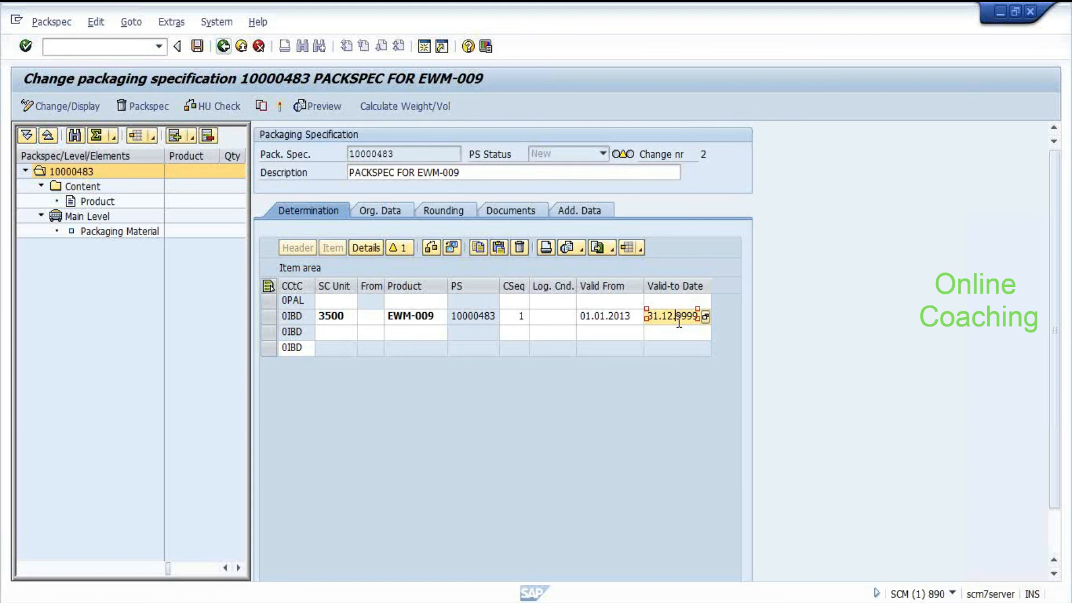
key(Return)
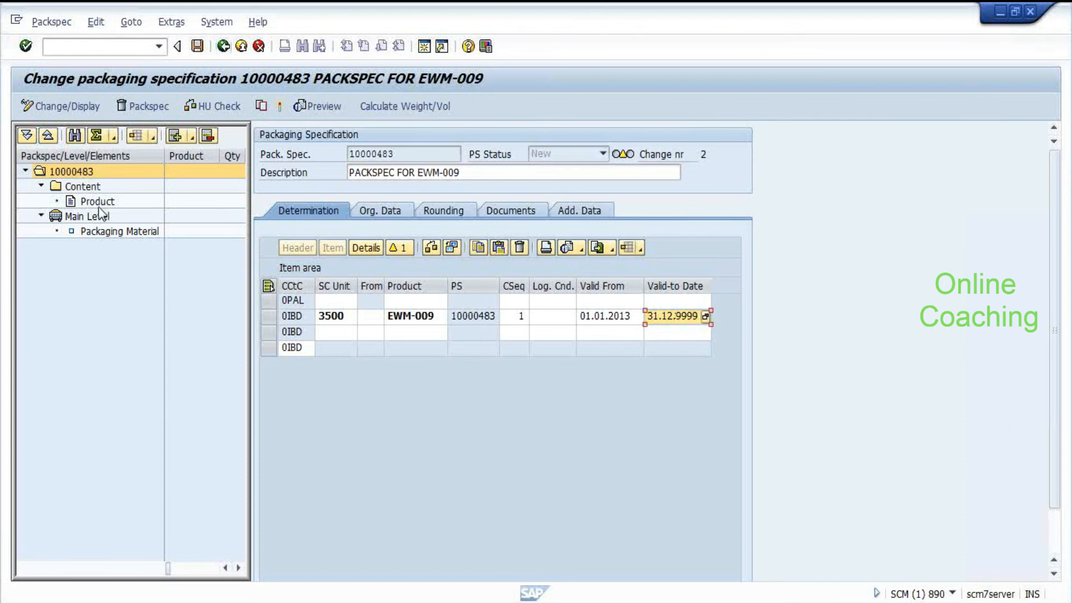
Step: Enter product EWM-009 with quantity 1 as the content and set the main level's target quantity to 10
double_click(647, 316)
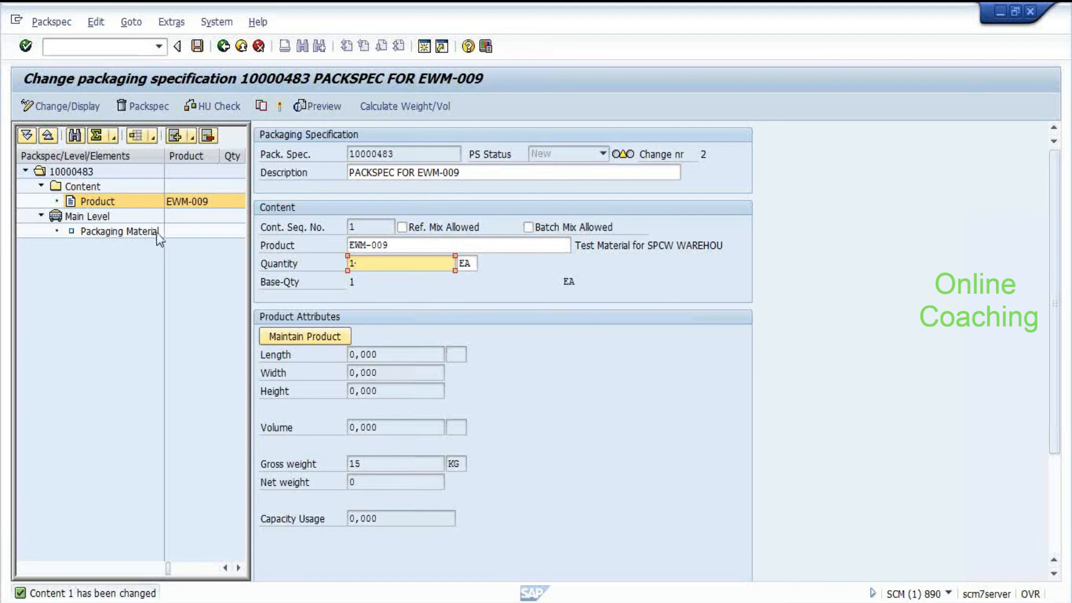
click(113, 234)
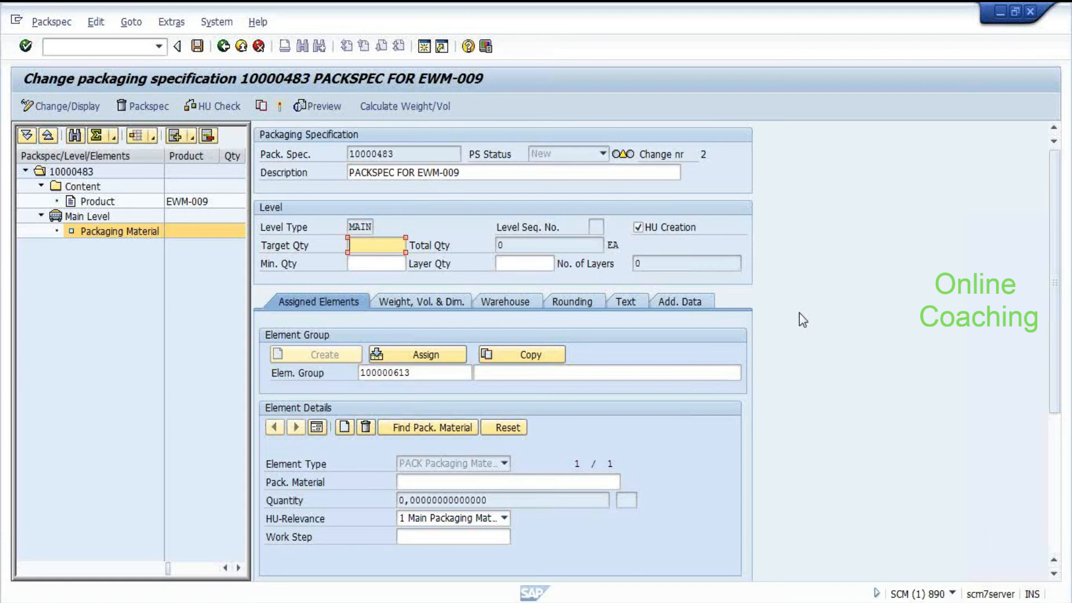
key(Insert)
text(10)
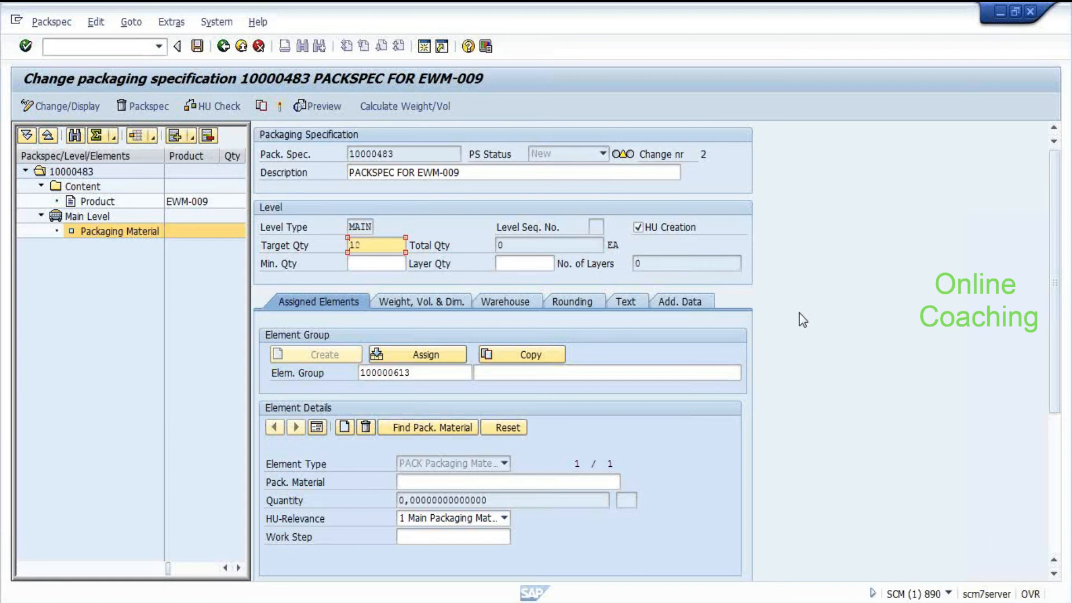
key(Insert)
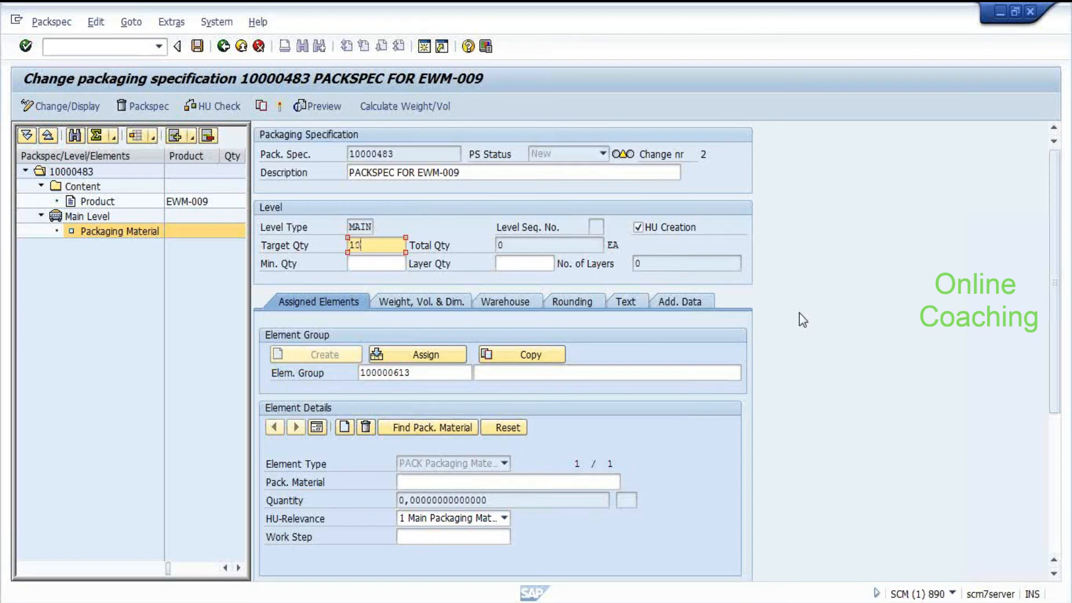
Step: Confirm the main level's target quantity of 10 and go to its packaging material entry
key(Return)
key(Return)
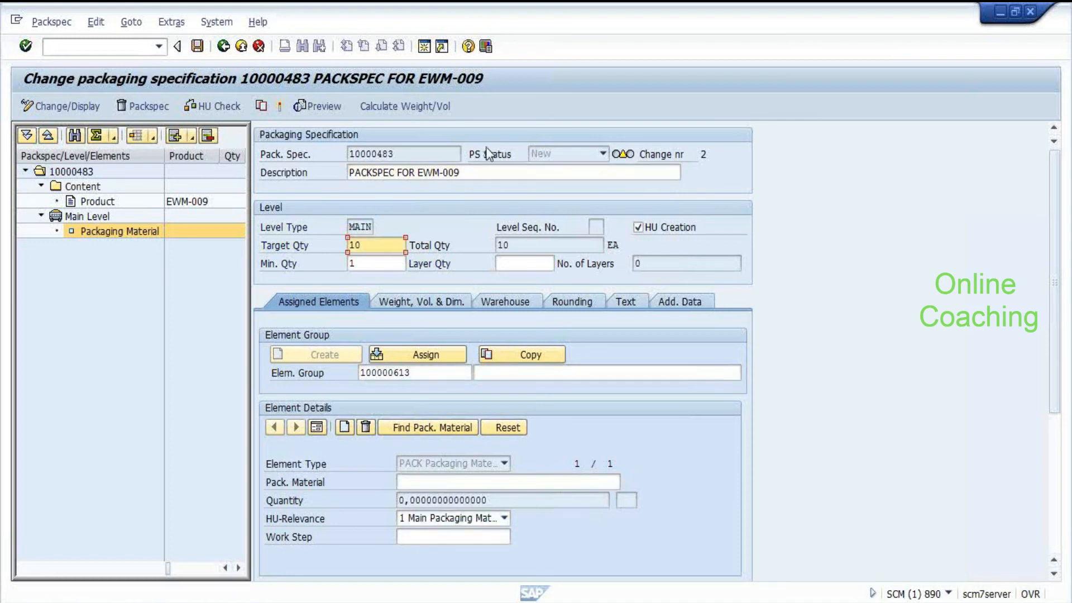
click(377, 243)
click(396, 168)
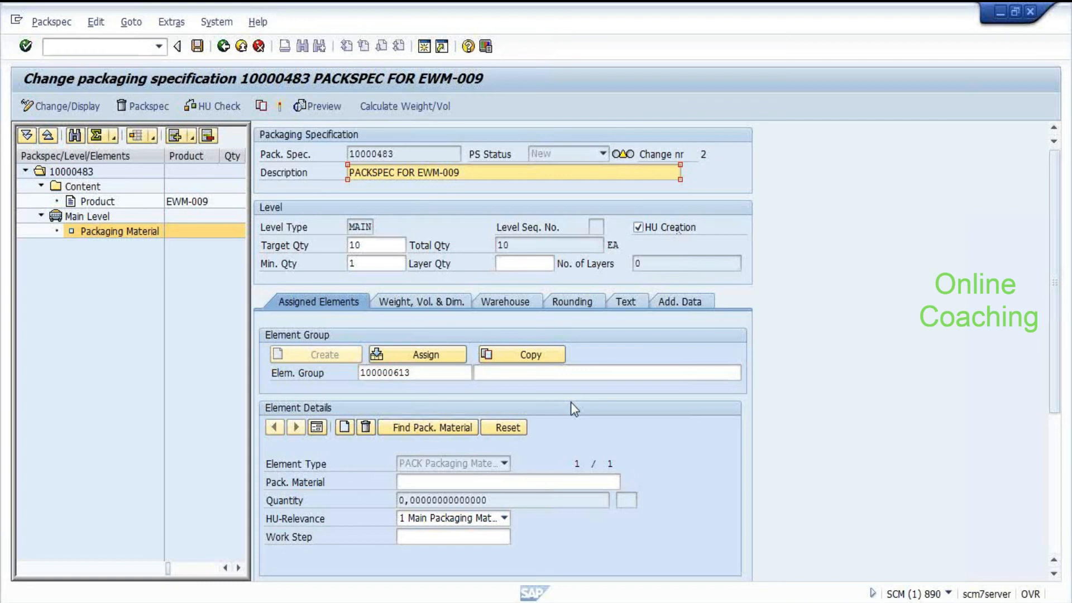
click(450, 483)
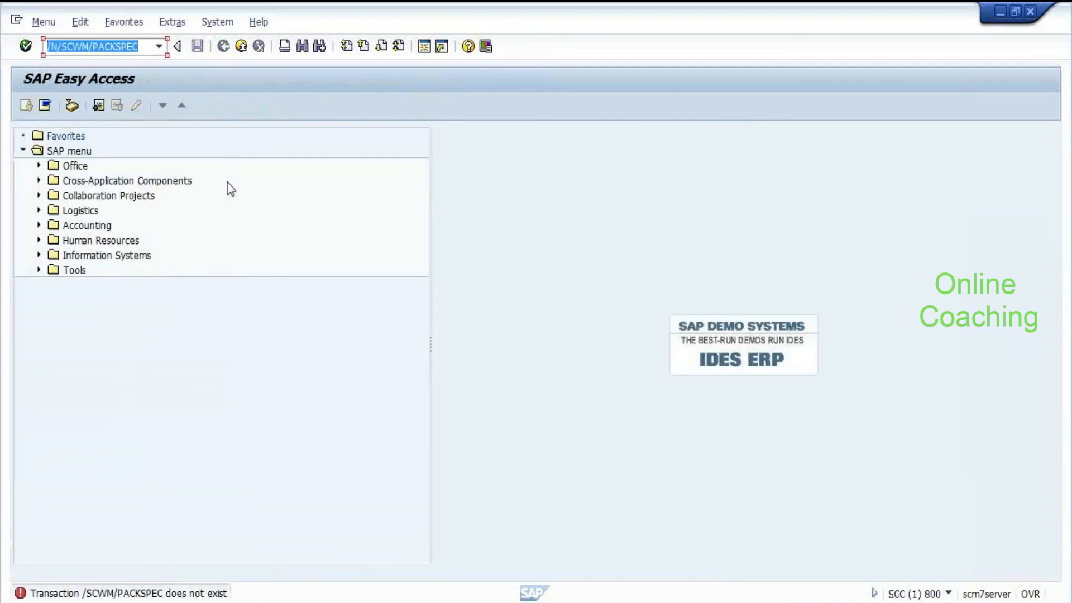
Step: Switch to the packaging specification overview in the second session and search for packaging specifications matching 10000*
key(Right)
key(Return)
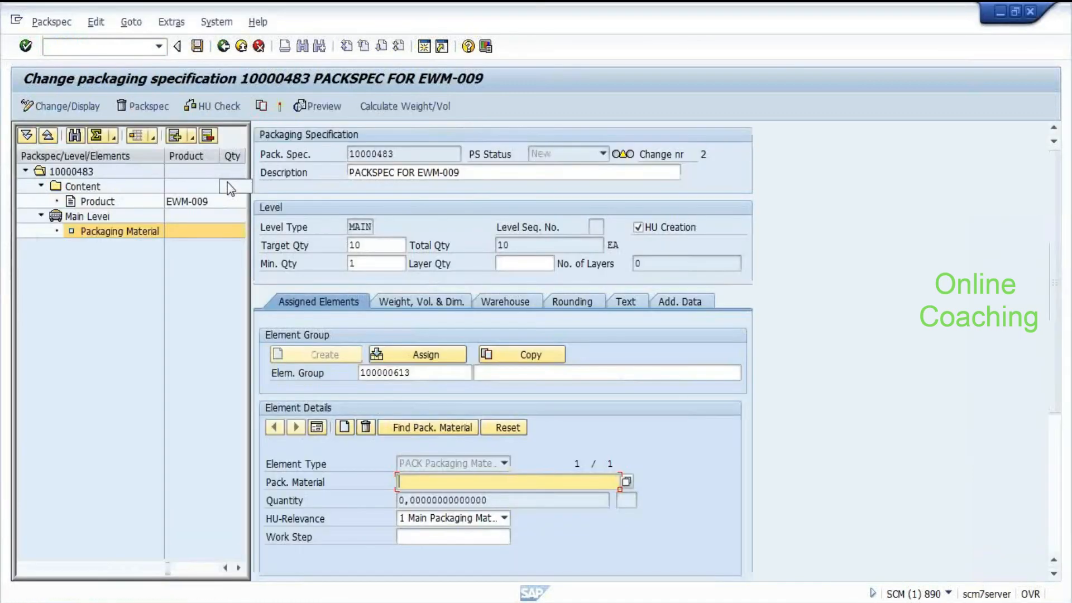
key(alt+Tab)
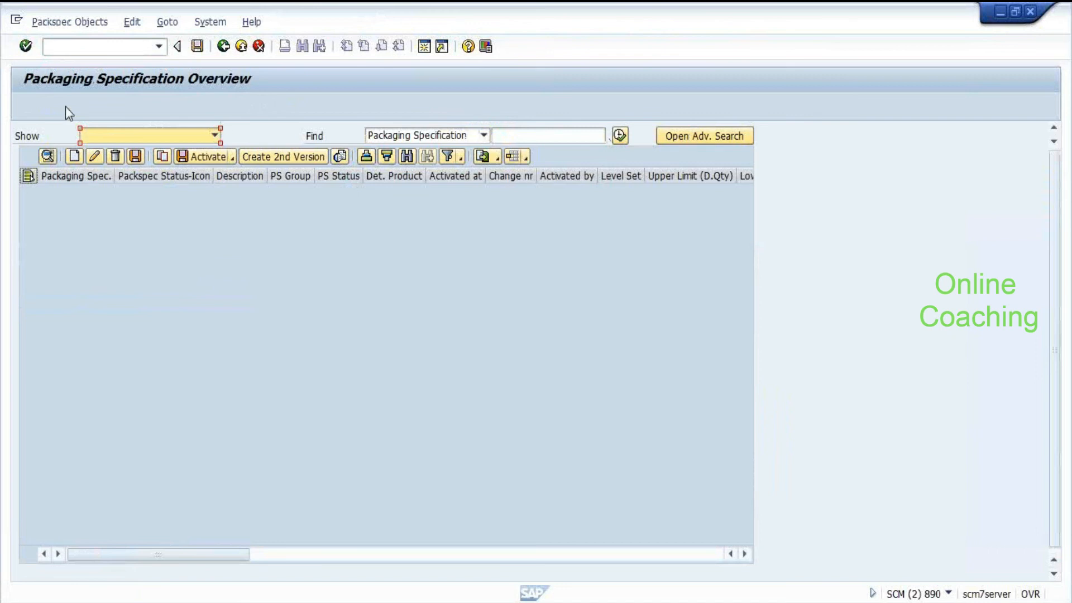
click(215, 135)
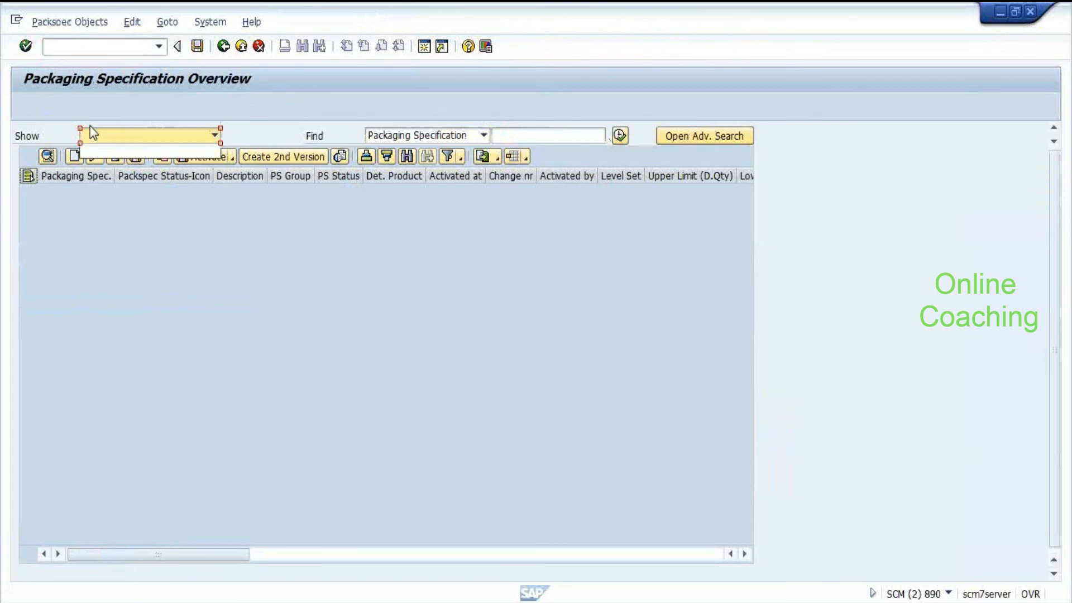
click(127, 138)
click(515, 140)
text(1000)
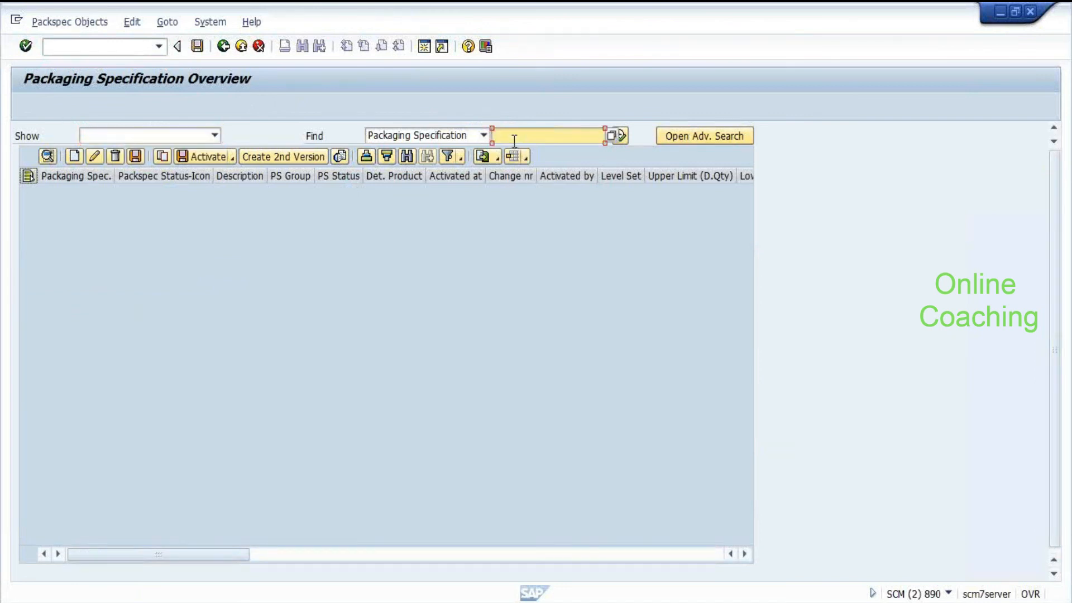
text(0)
key(Return)
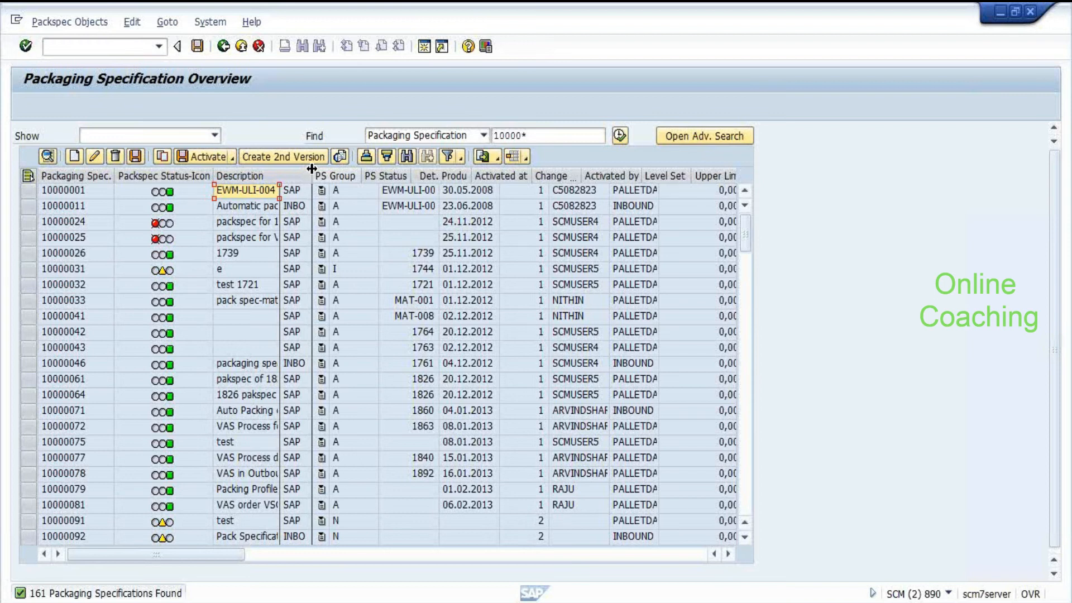
Step: Examine the columns of the packaging specification list and display specification 10000001 to check its packaging material
key(Right)
key(Right)
key(Right)
key(Right)
key(Right)
key(Right)
key(Right)
key(Right)
key(Right)
key(Right)
key(Right)
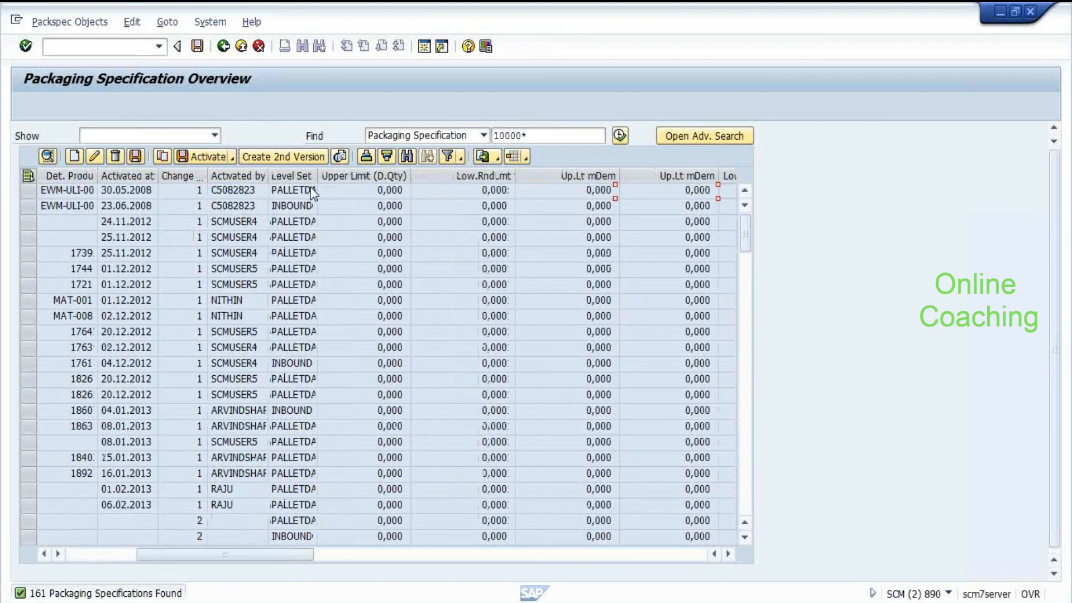
key(Right)
key(Right)
key(Right)
key(Right)
key(Right)
key(Right)
key(Right)
key(Right)
key(Right)
key(Right)
key(Right)
key(Right)
key(Right)
key(Right)
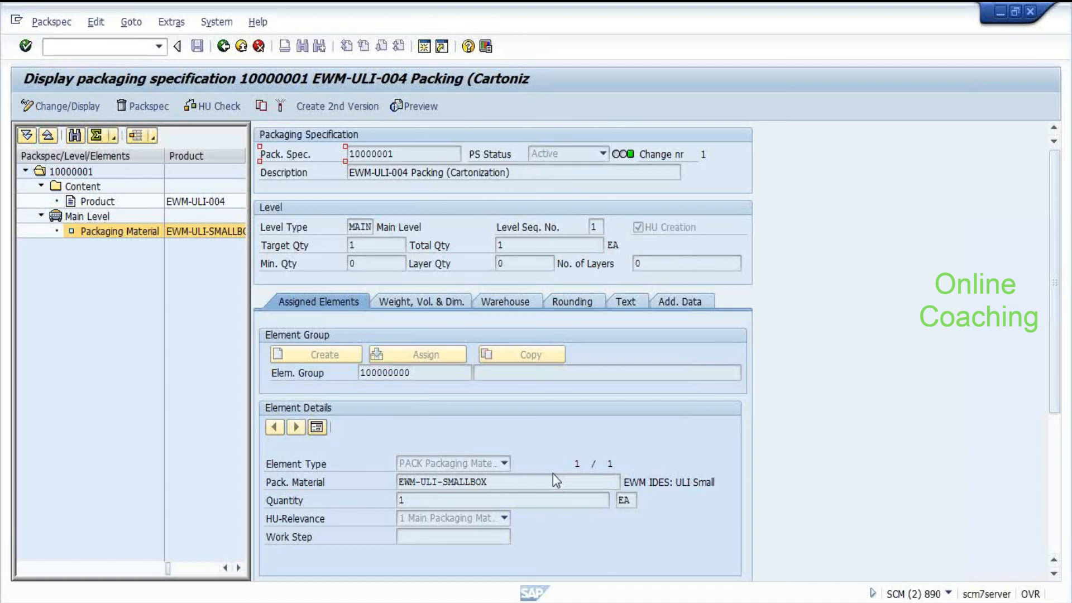
Step: Return to packaging specification 10000483, enter EWM-ULI-SMALLBOX as the main level's packaging material, and activate and save the specification
key(alt+Tab)
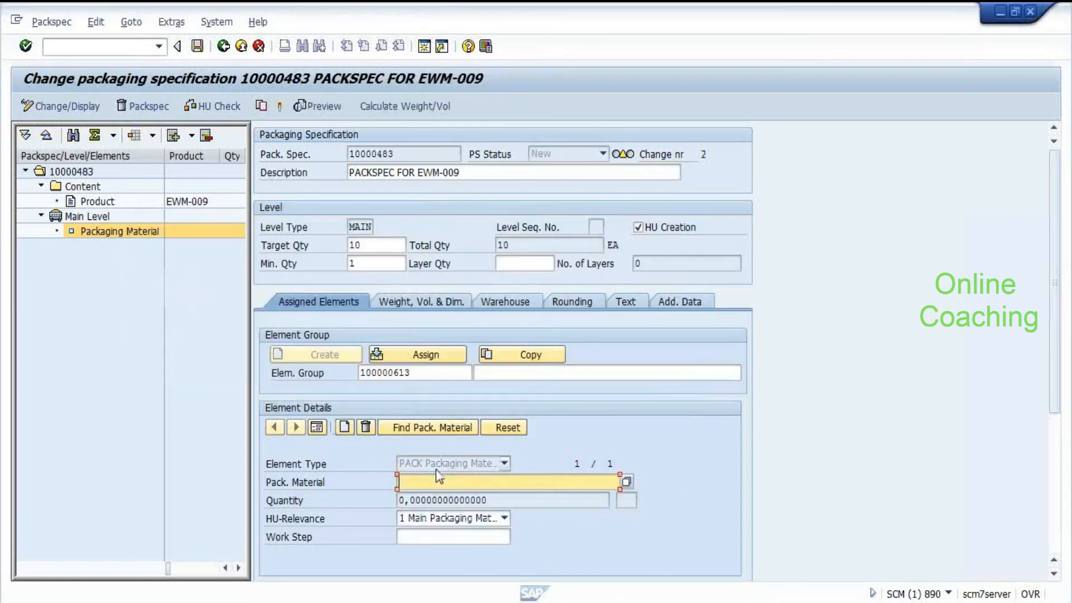
text(EWM-ULI-SMALLBOX)
key(Return)
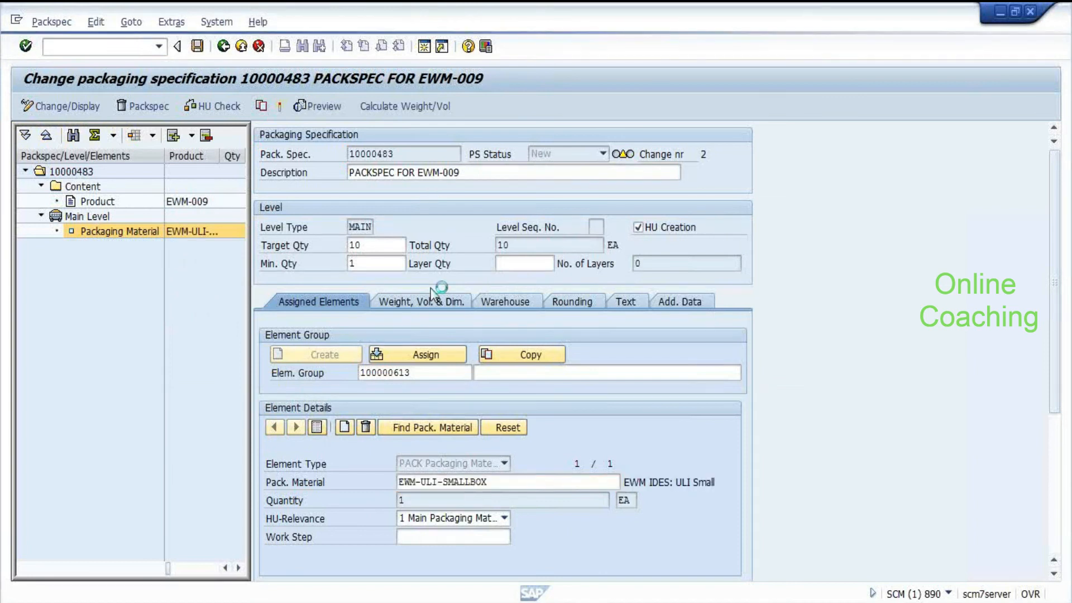
click(376, 175)
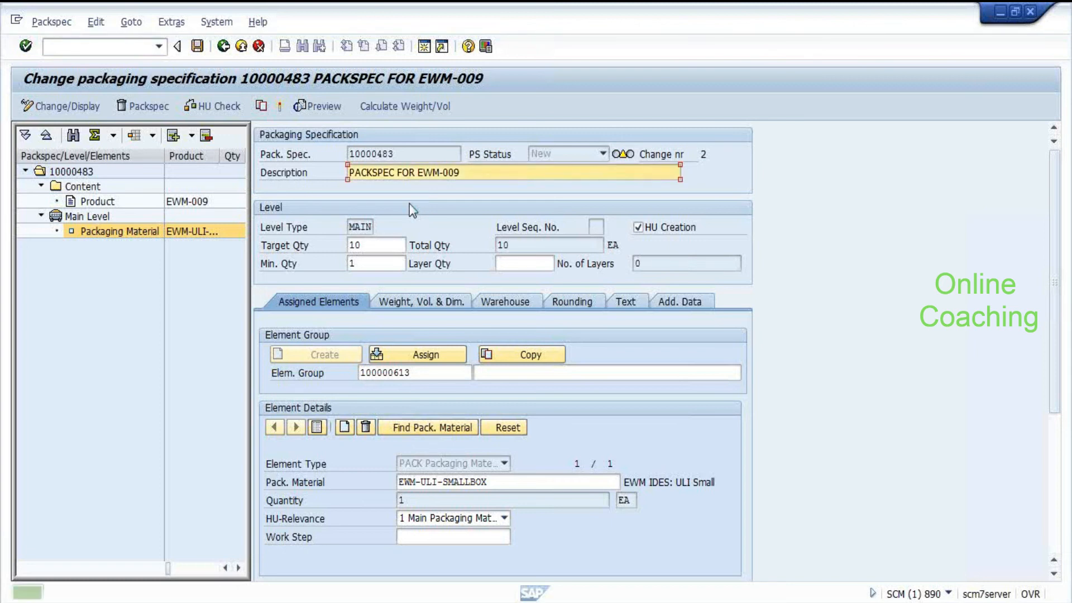
key(ctrl+s)
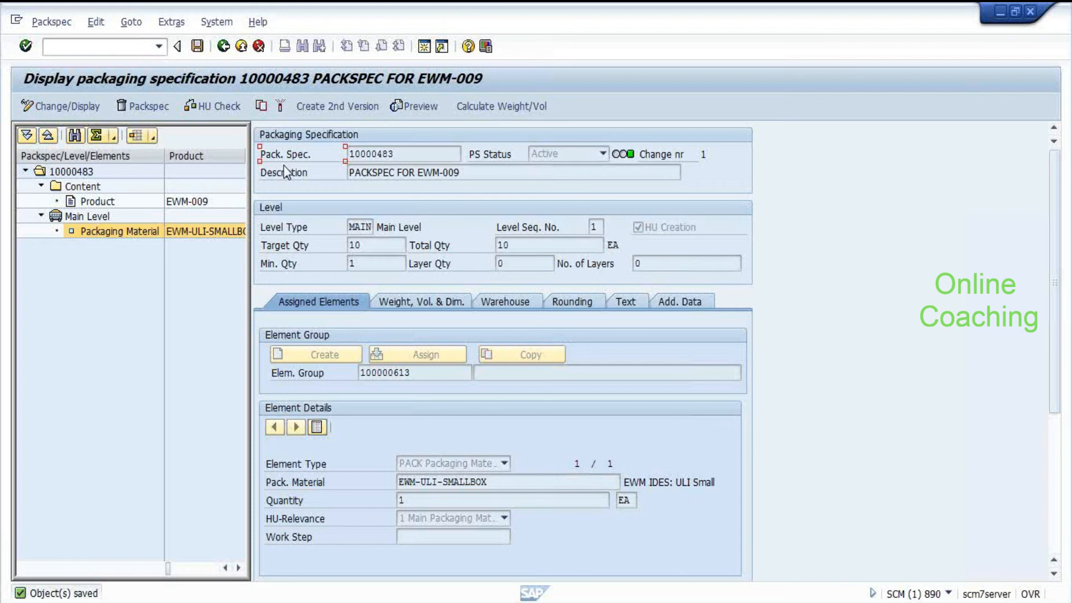
Step: Review the saved specification's content product, 0IBD determination record, description and main-level packaging material
scroll(284, 165, down, 1)
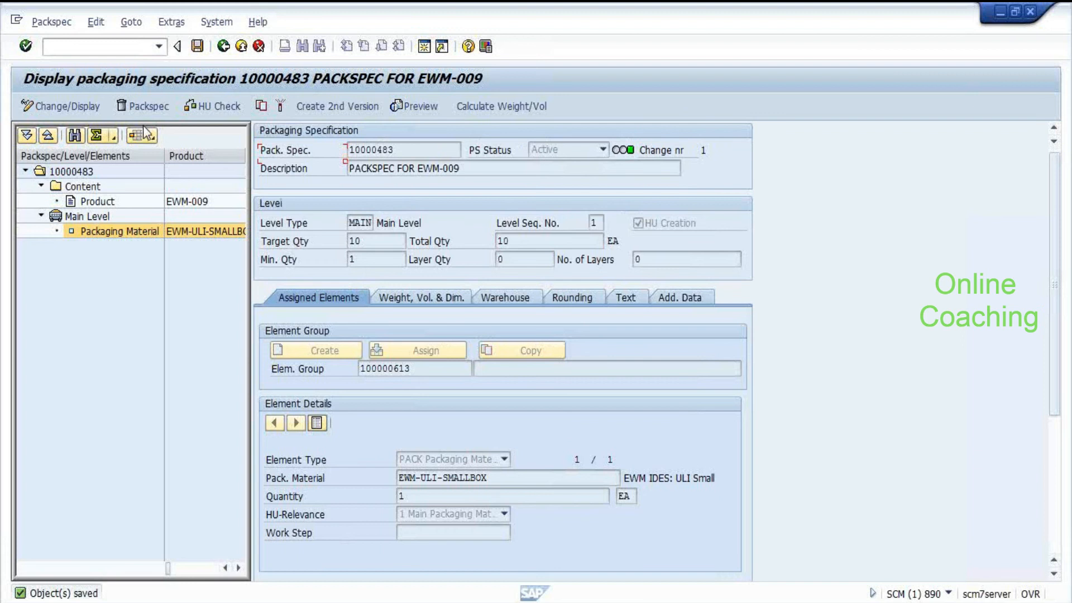
click(152, 187)
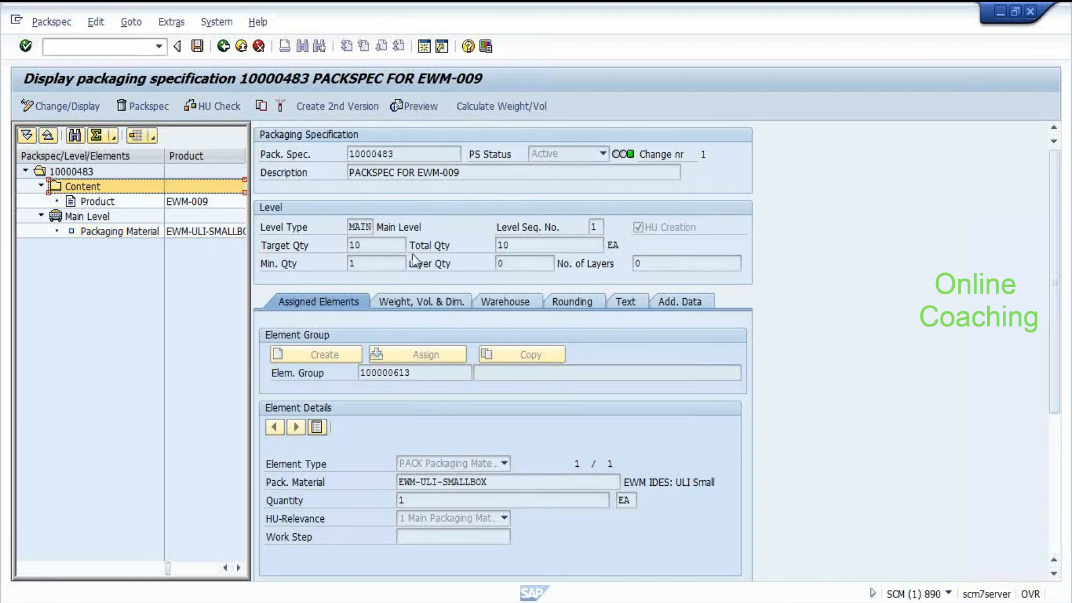
click(196, 202)
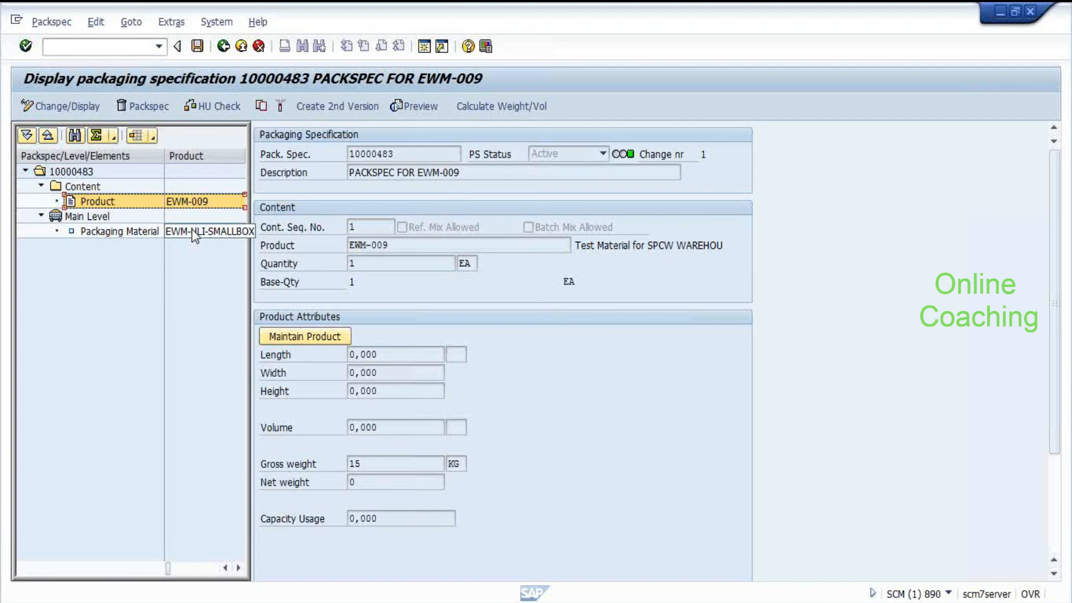
click(193, 231)
click(82, 173)
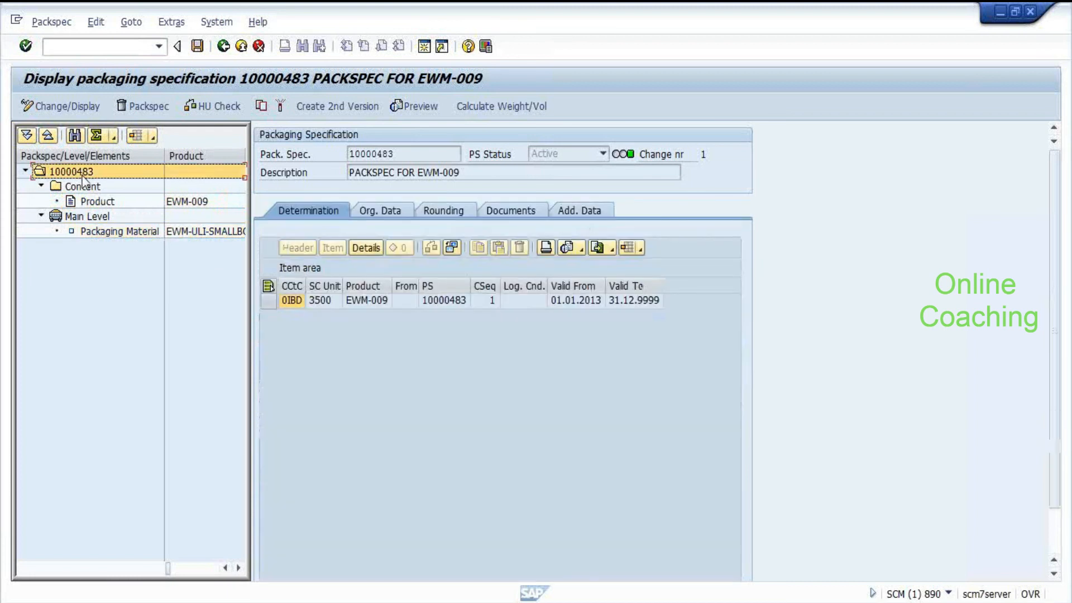
click(292, 300)
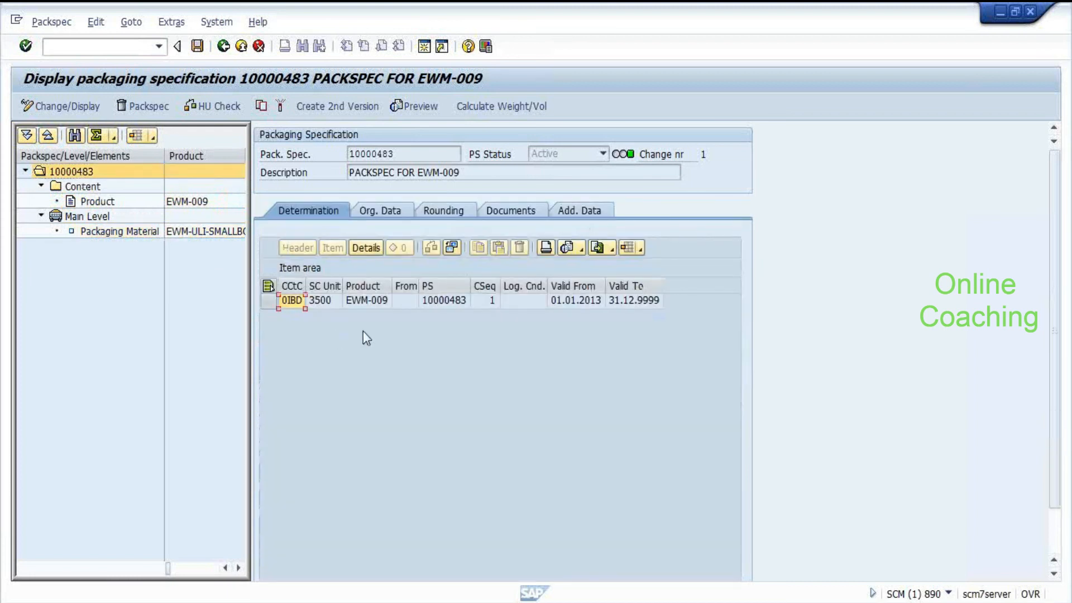
click(463, 178)
drag(464, 177, 420, 173)
click(420, 172)
click(107, 240)
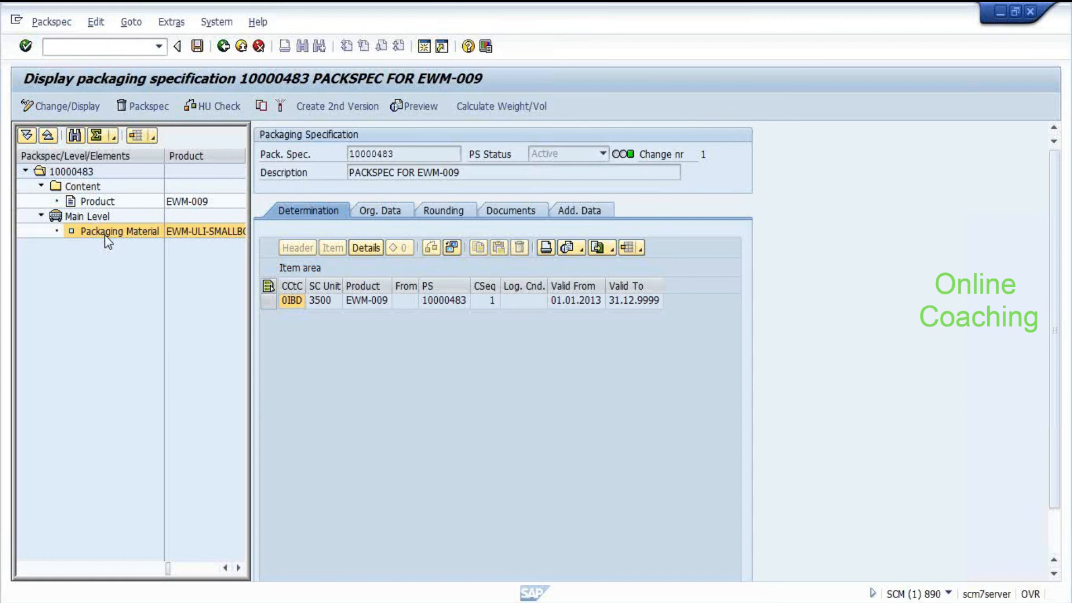
double_click(105, 235)
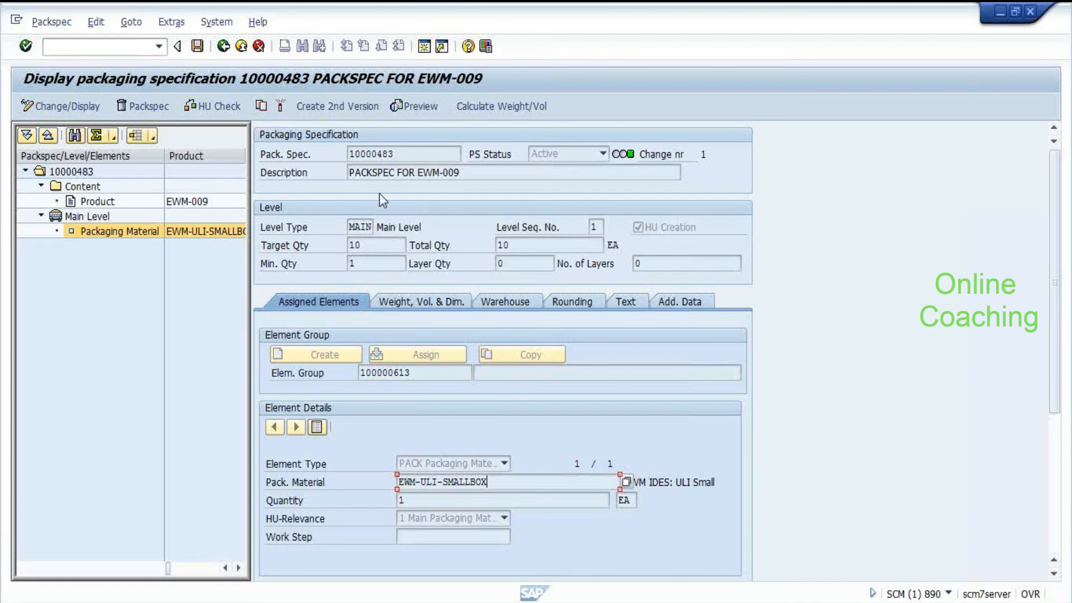
Step: Switch to the IMG and open Define Packaging Specification Group to check the SAP group's number range and level set
key(alt+Tab)
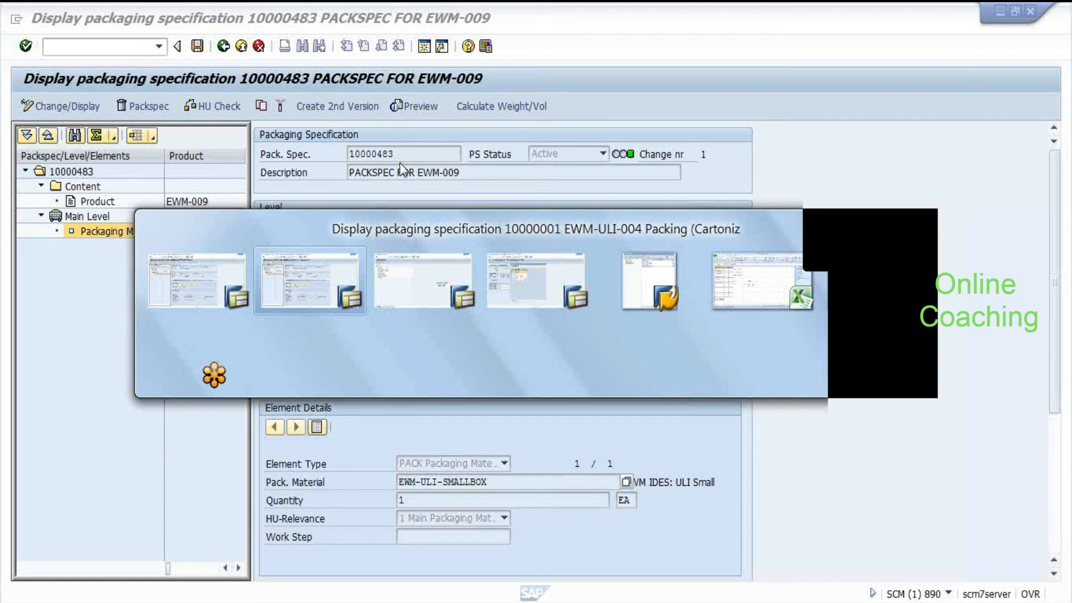
key(alt+Tab)
scroll(317, 416, down, 3)
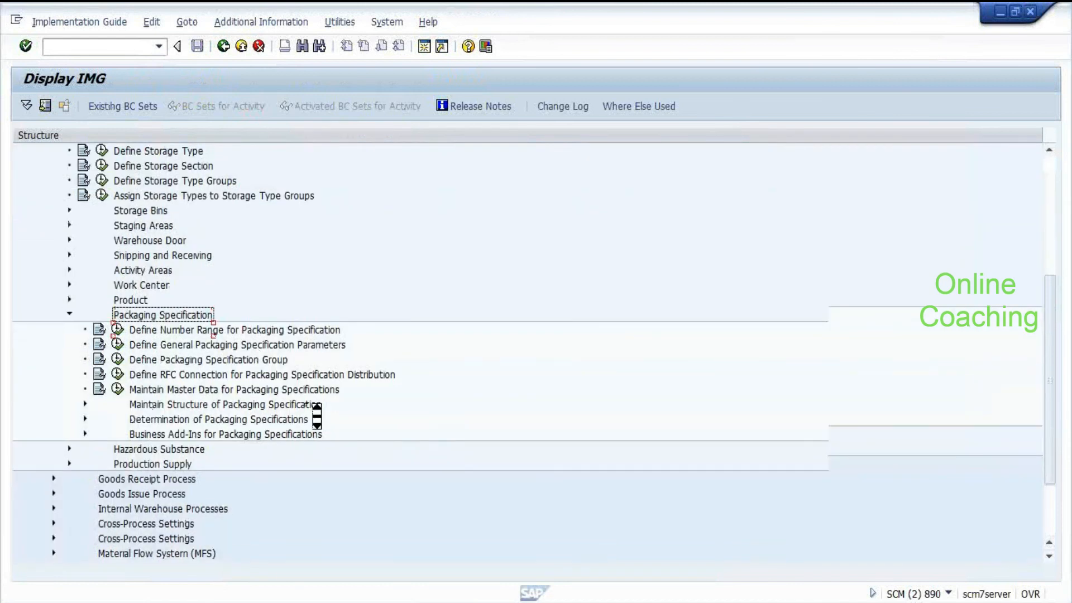
scroll(317, 416, down, 2)
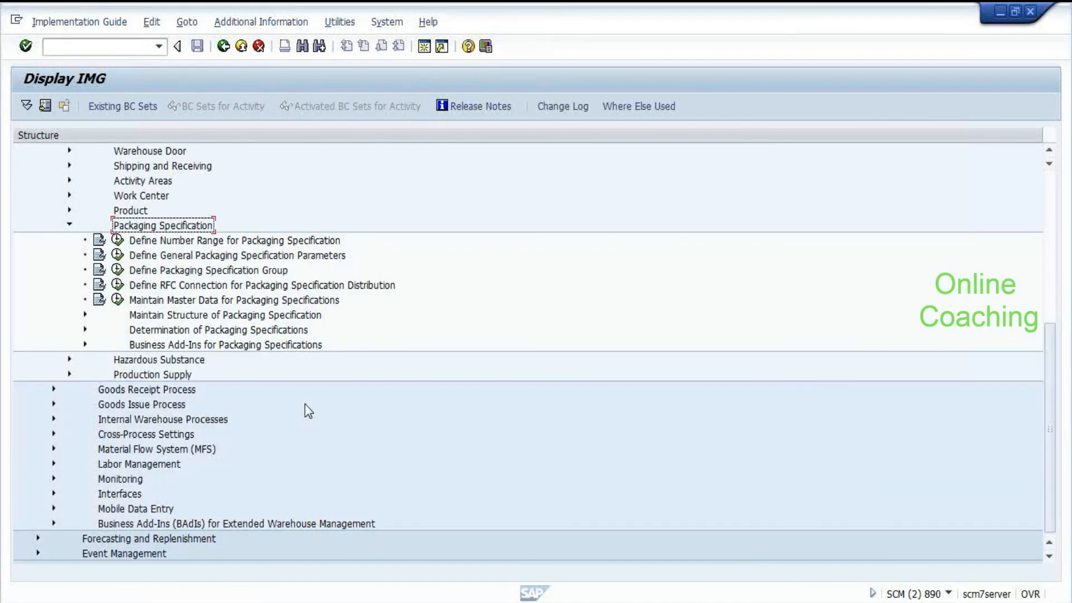
key(Down)
key(Left)
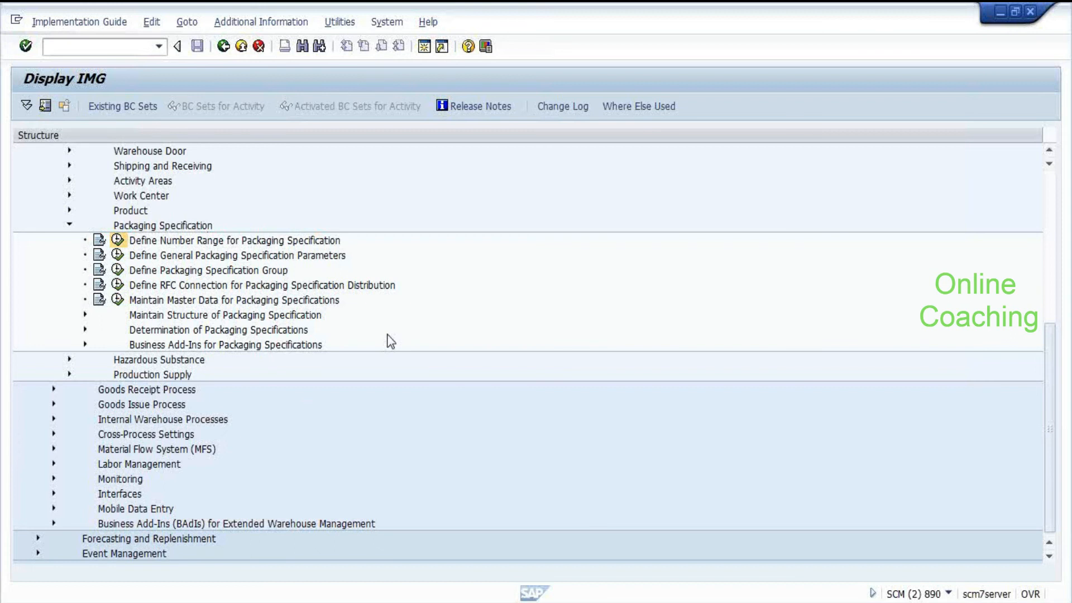
key(Return)
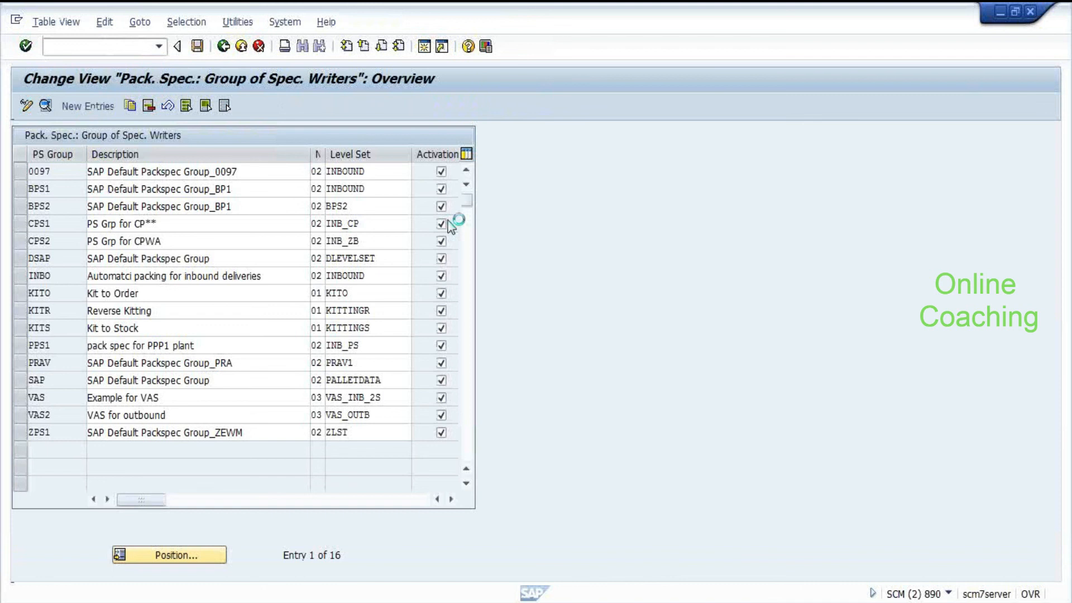
click(338, 374)
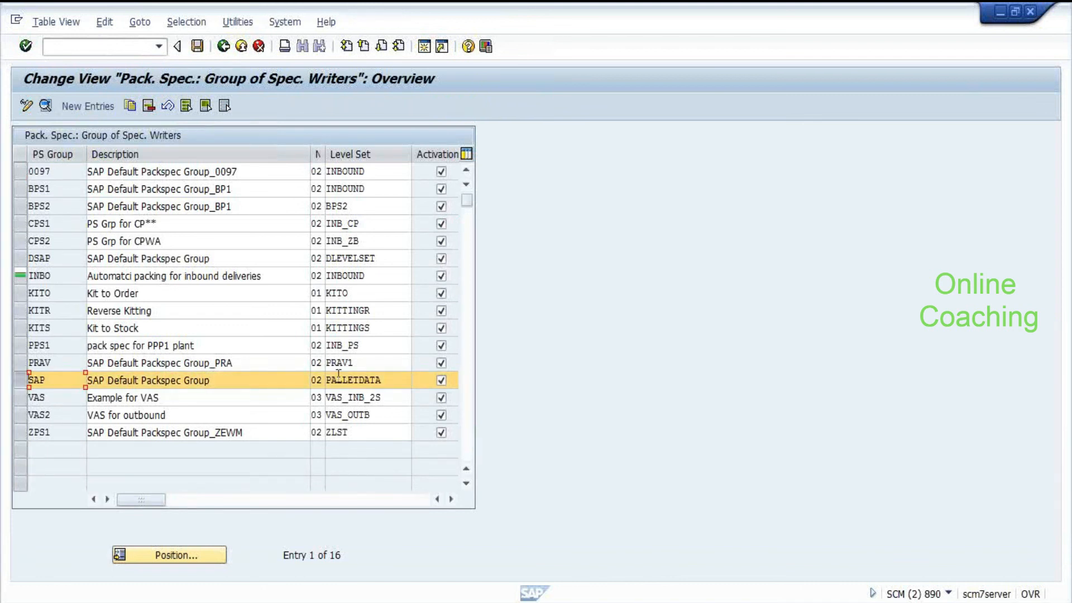
click(317, 380)
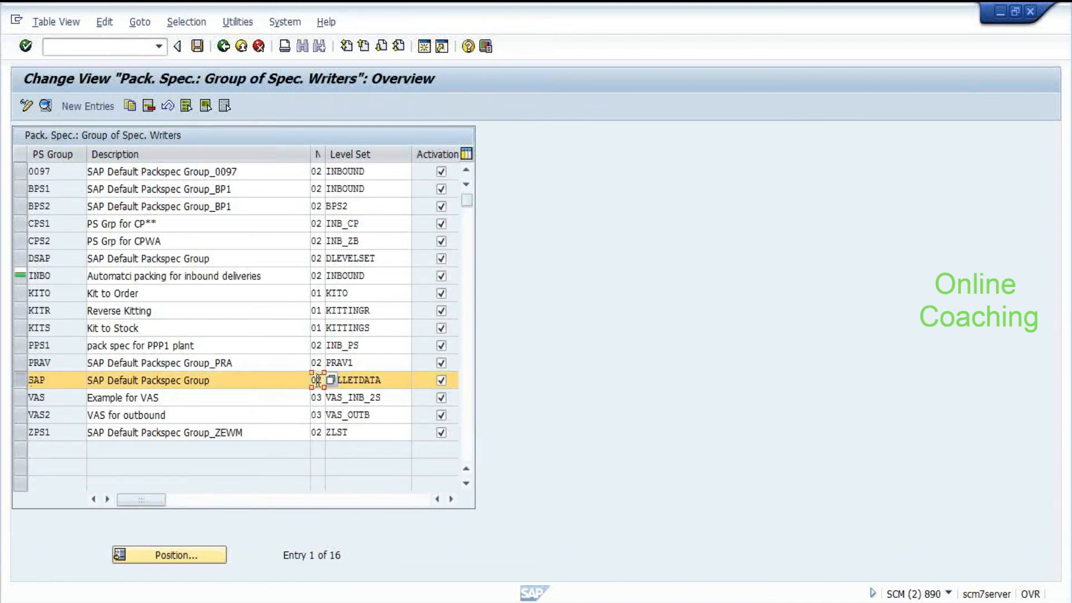
key(F3)
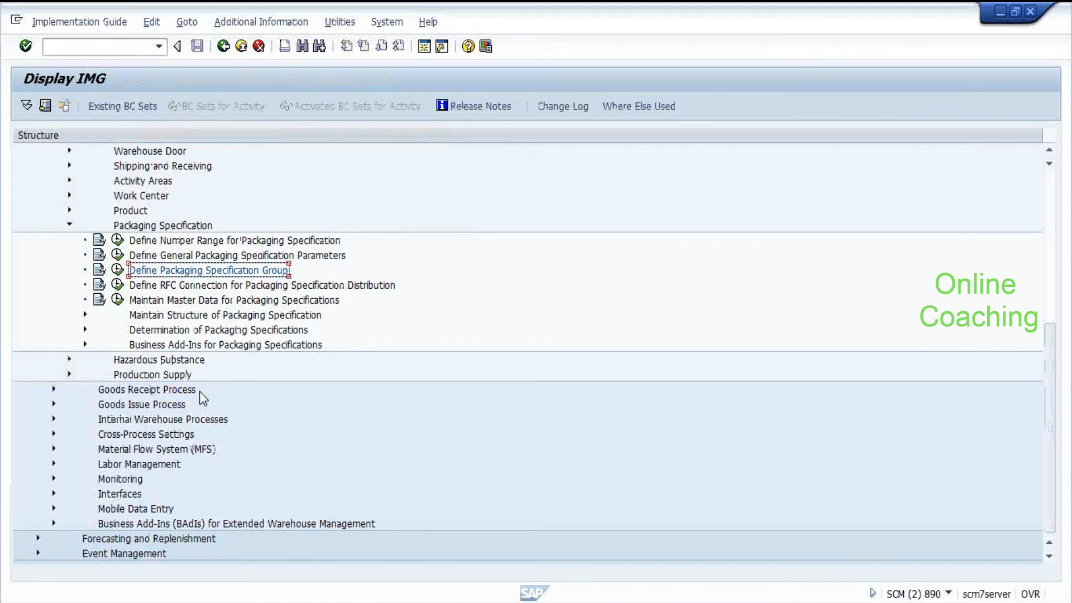
Step: Look through the remaining Packaging Specification activities in the IMG, including the Maintain Structure and Determination nodes
key(Down)
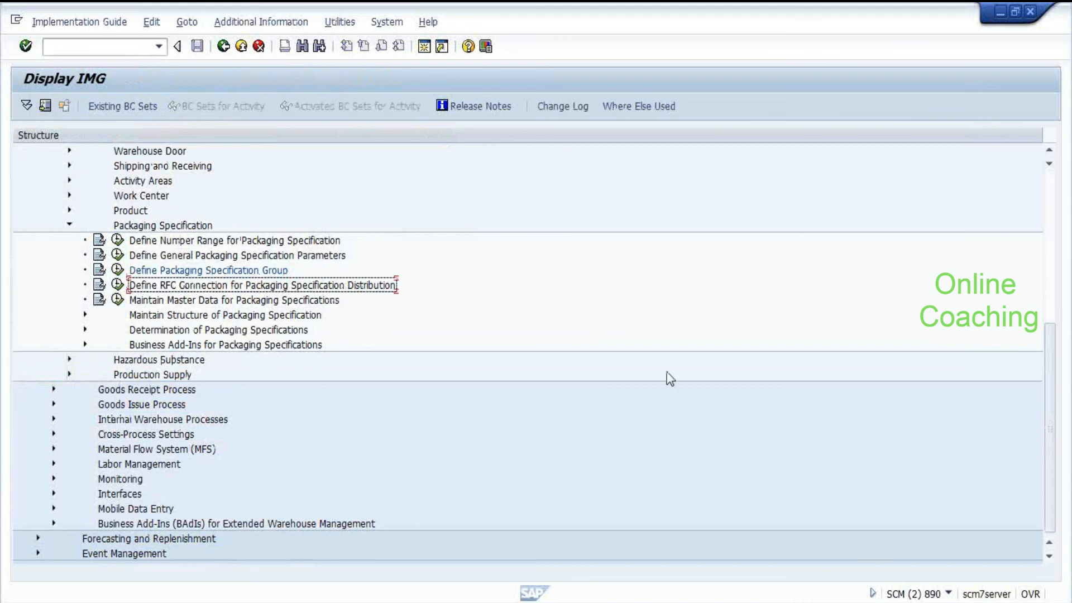
key(Down)
key(Down)
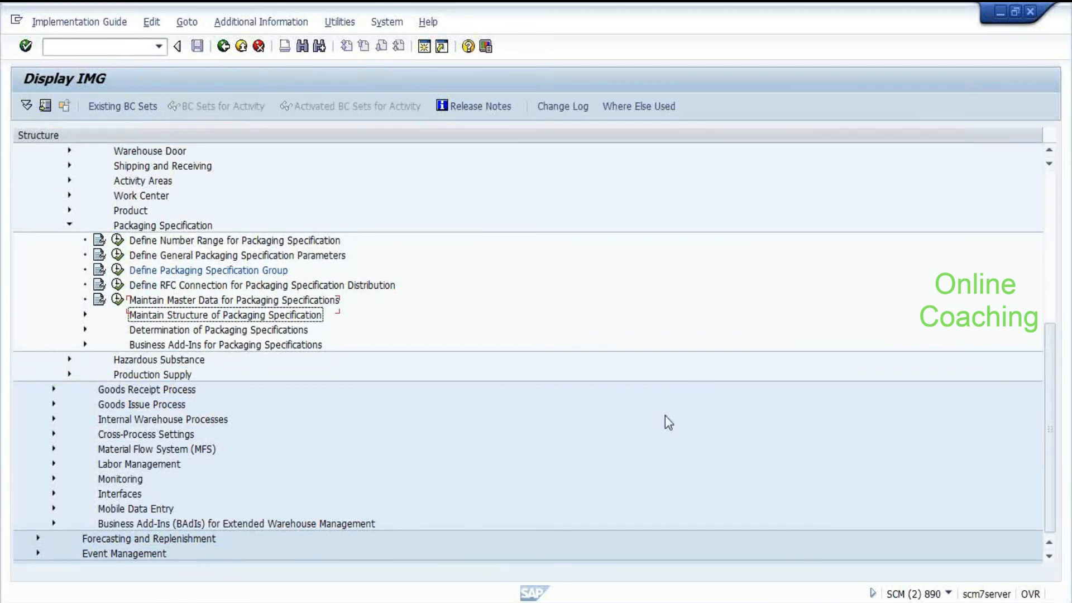
key(Down)
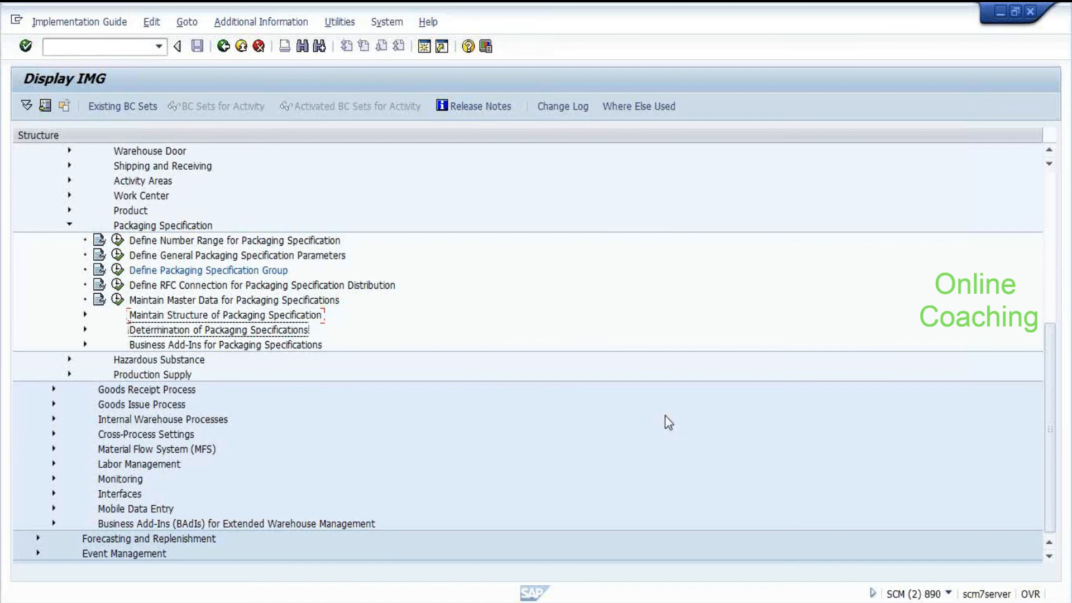
key(Up)
key(Right)
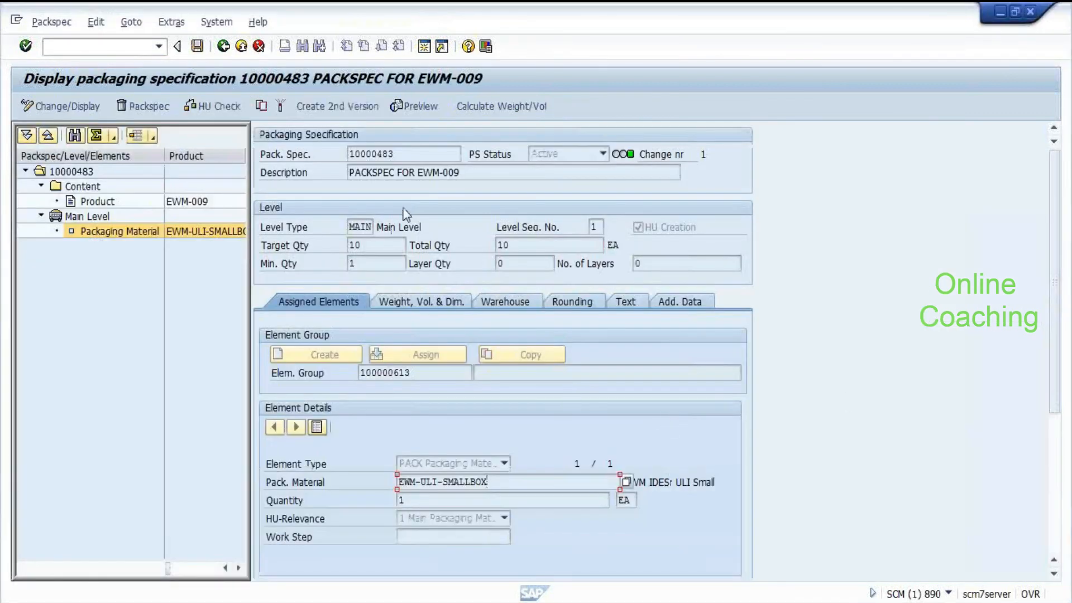
Step: Return to packaging specification 10000483 and display its header-level determination records
click(67, 172)
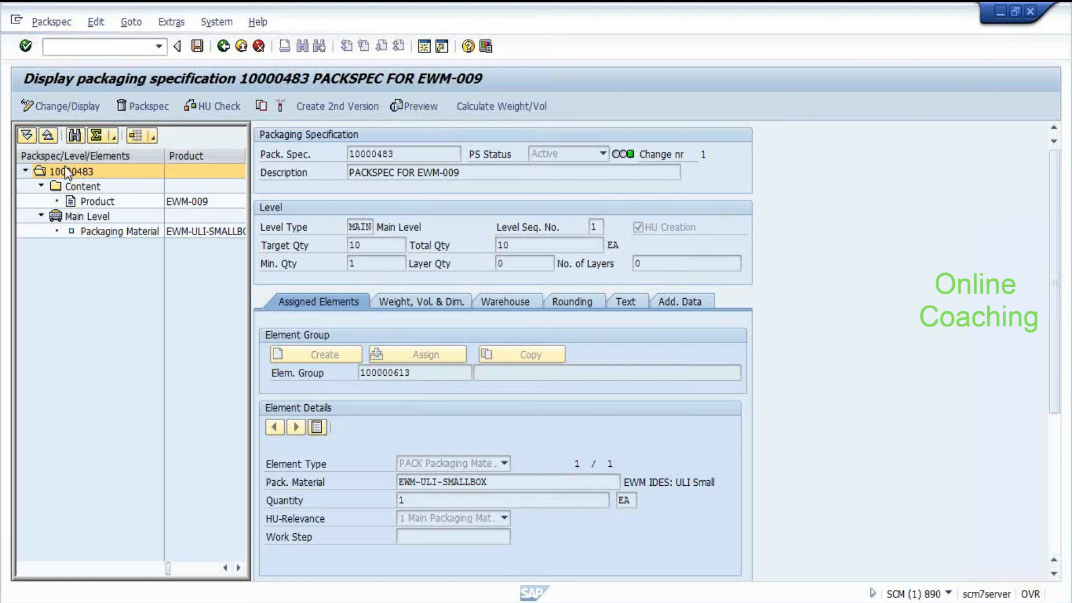
click(67, 172)
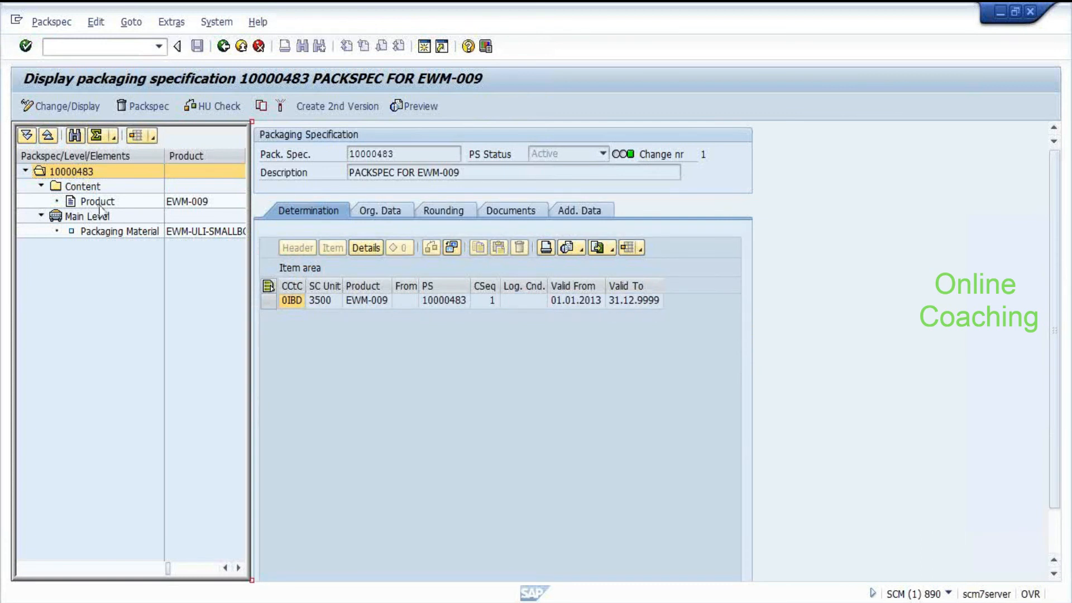
Step: Review the specification's content product EWM-009, its main level quantities and the assigned packaging material
click(100, 205)
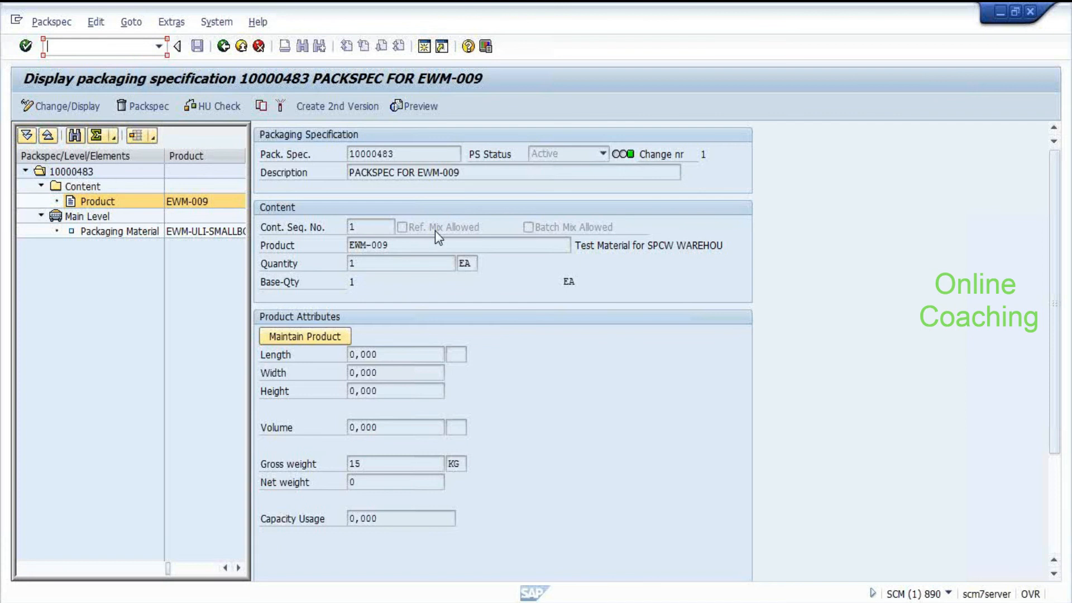
click(88, 216)
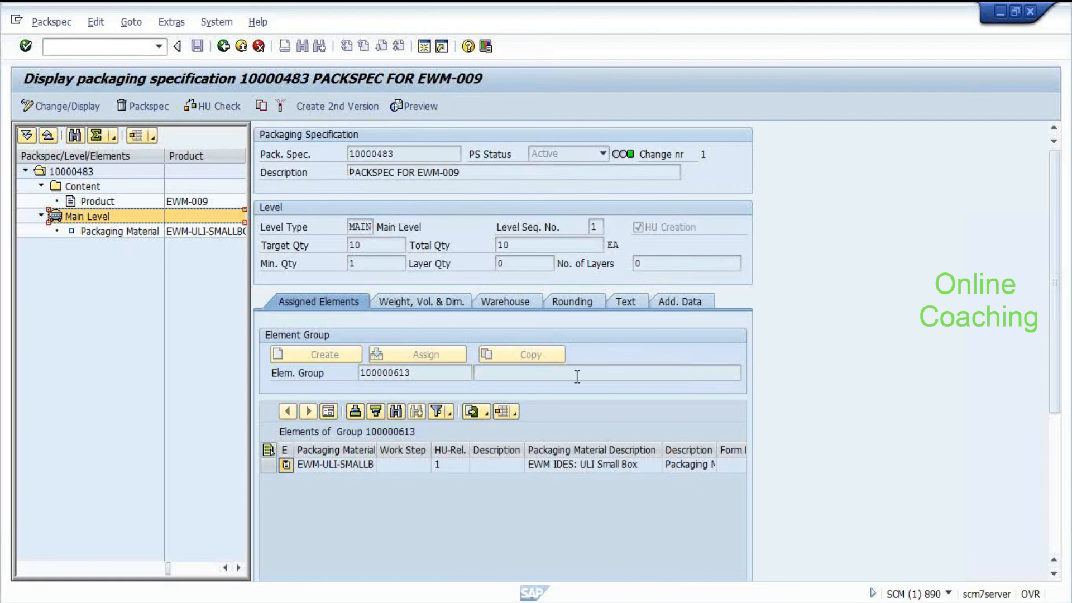
click(588, 464)
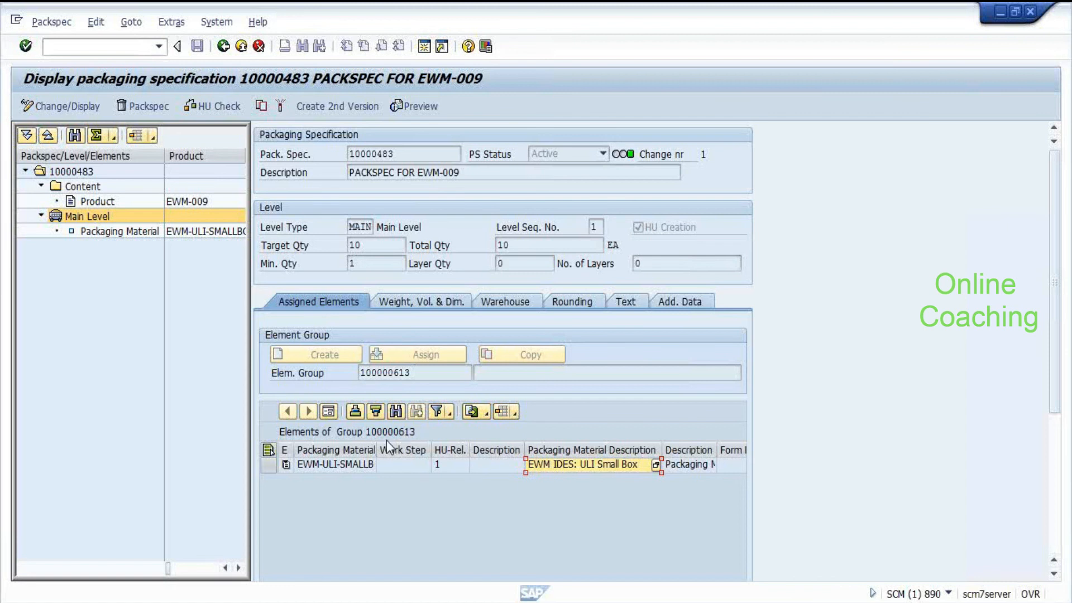
click(145, 232)
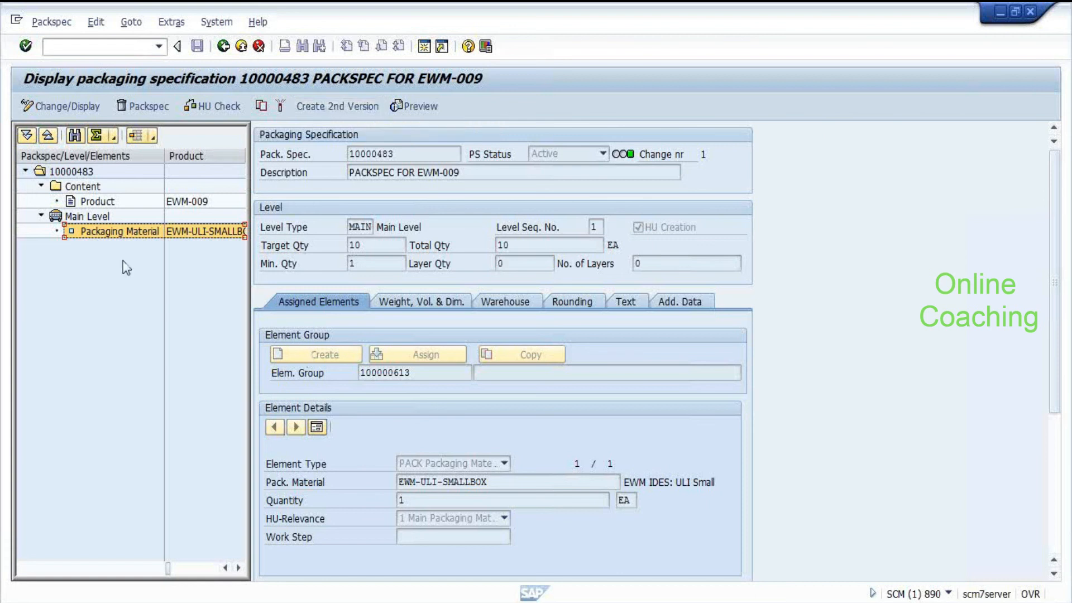
click(91, 233)
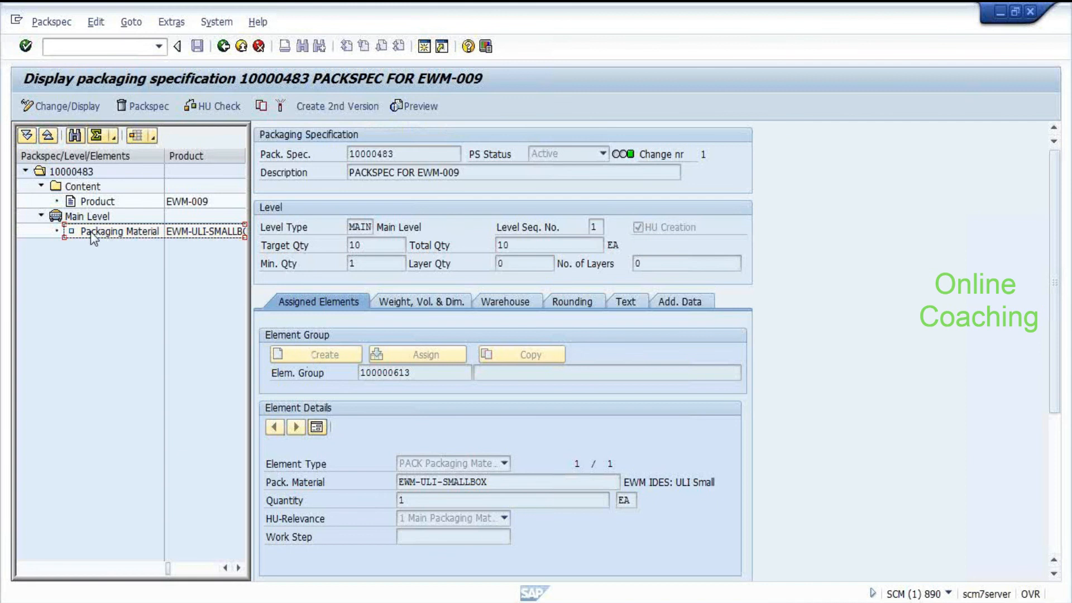
click(96, 223)
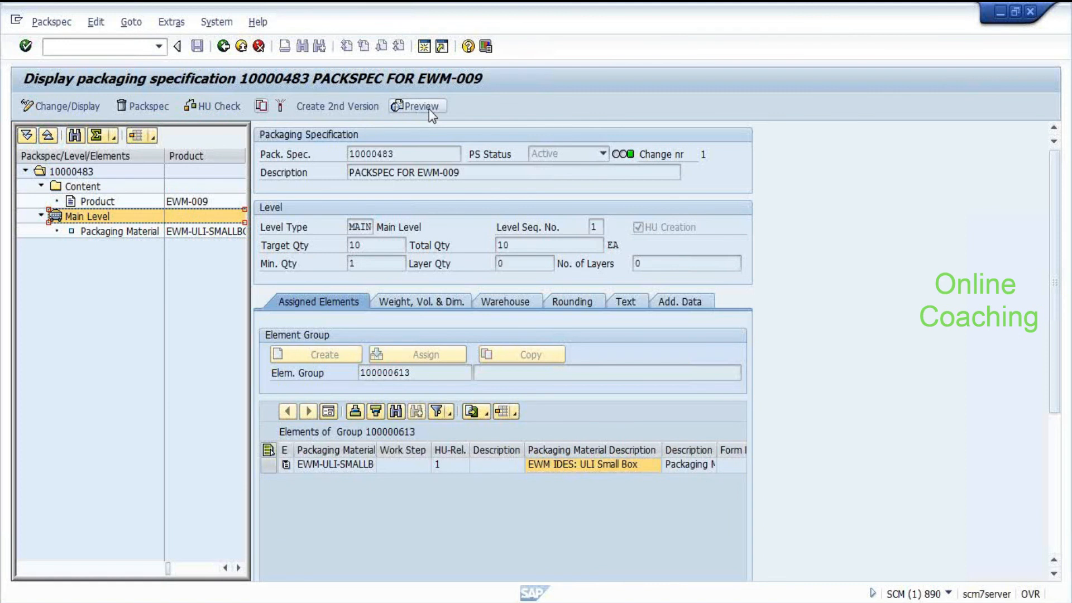
Step: Create a second version of the packaging specification and check the options for adding elements to its main level
click(319, 109)
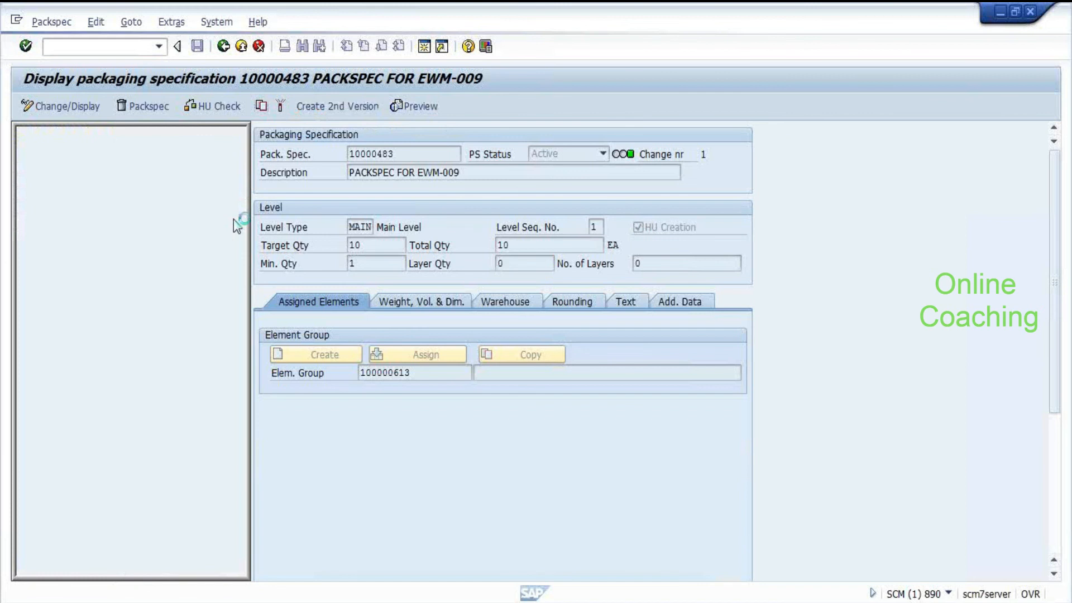
click(105, 216)
click(191, 136)
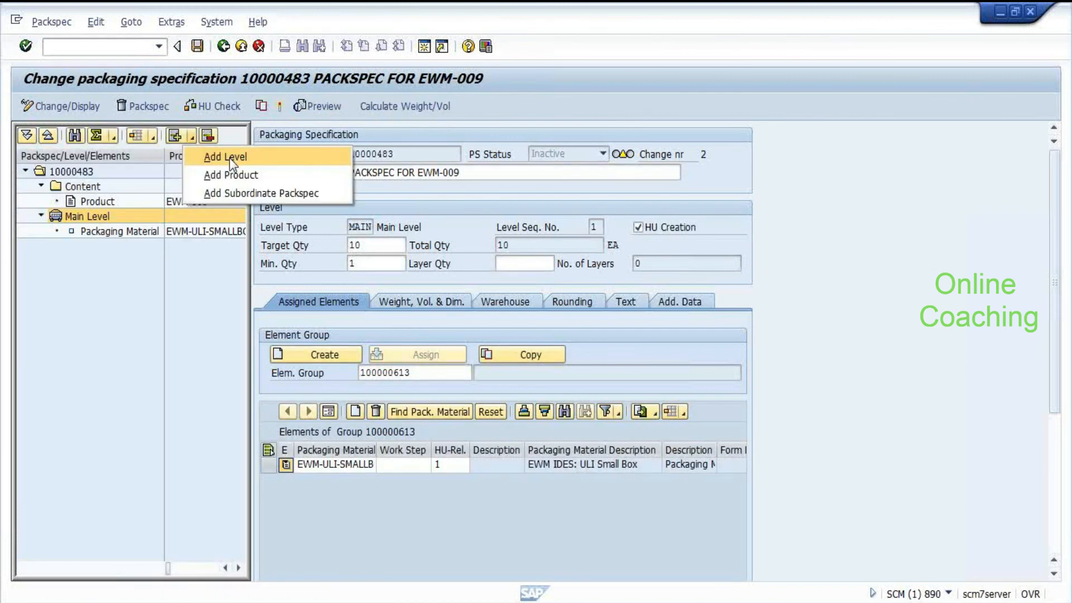
click(188, 283)
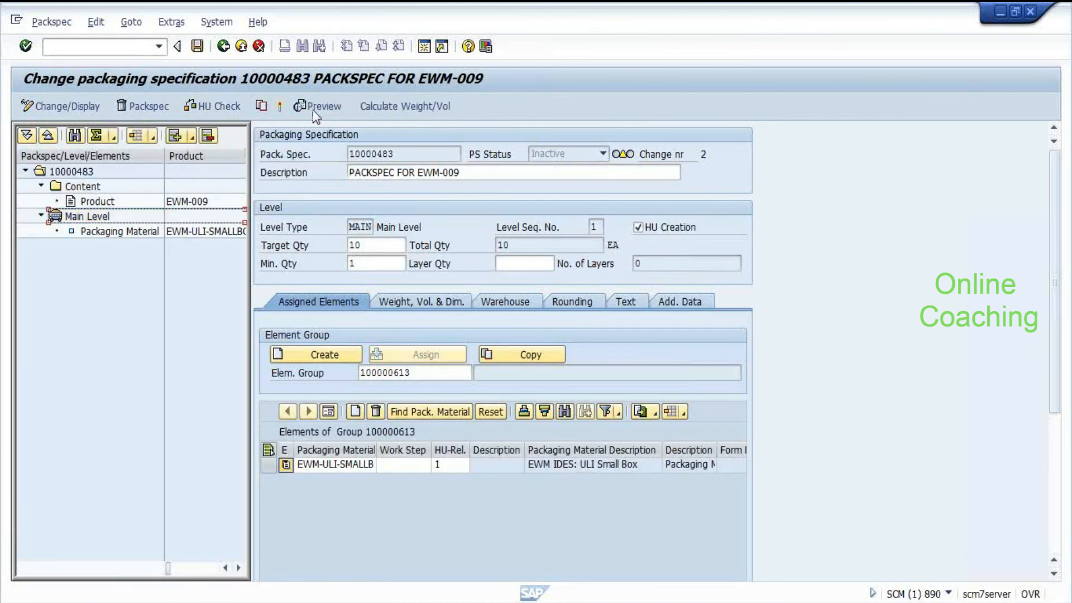
click(198, 47)
click(199, 47)
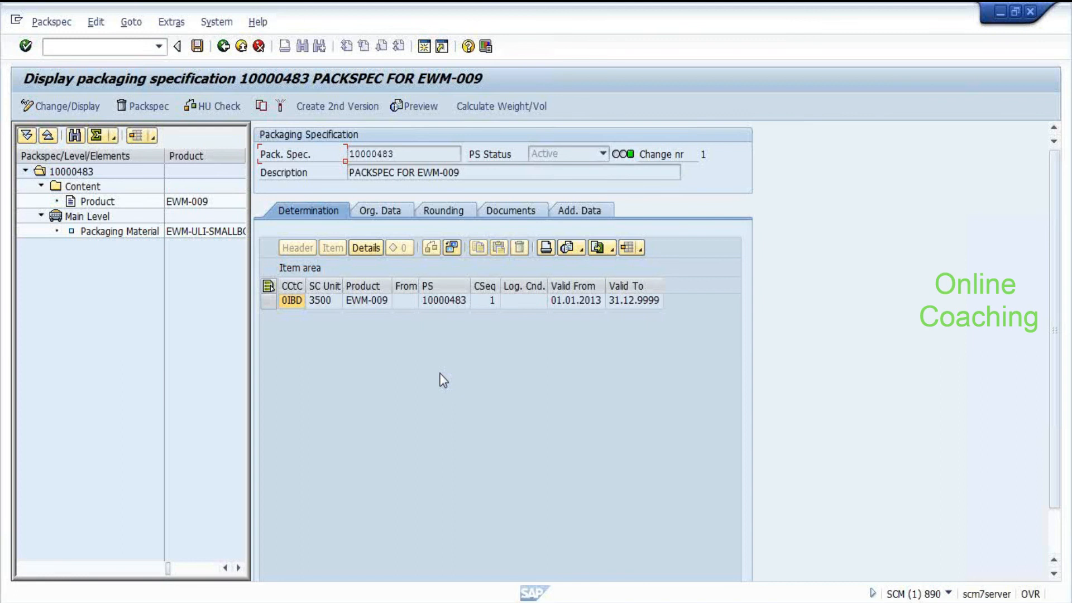
Step: Switch to the Condition Types customizing view and check the details of inbound delivery condition type 0IBD
key(alt+Tab)
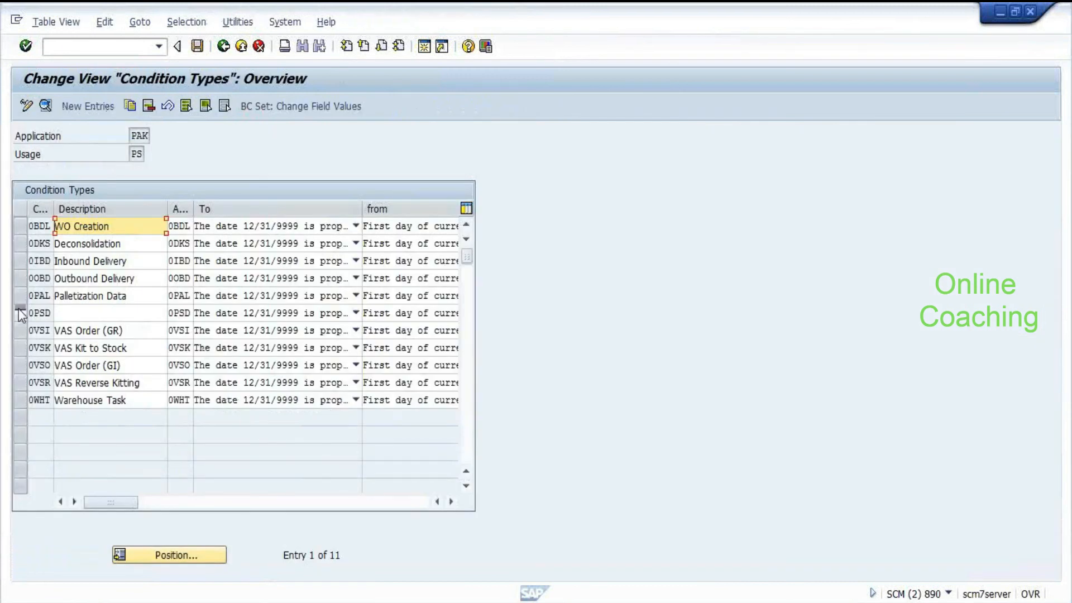
click(19, 262)
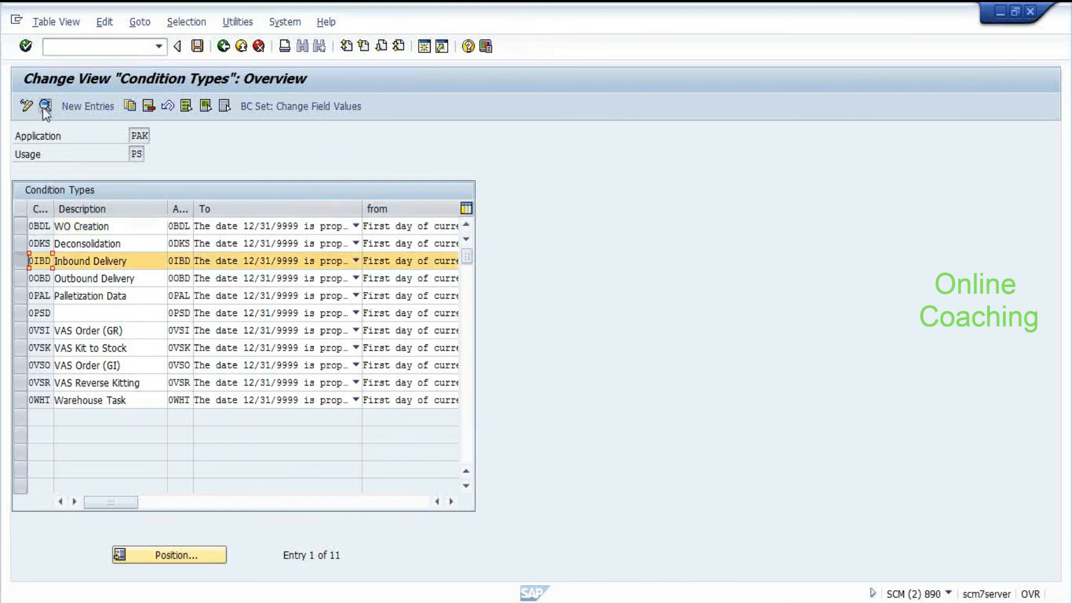
click(45, 106)
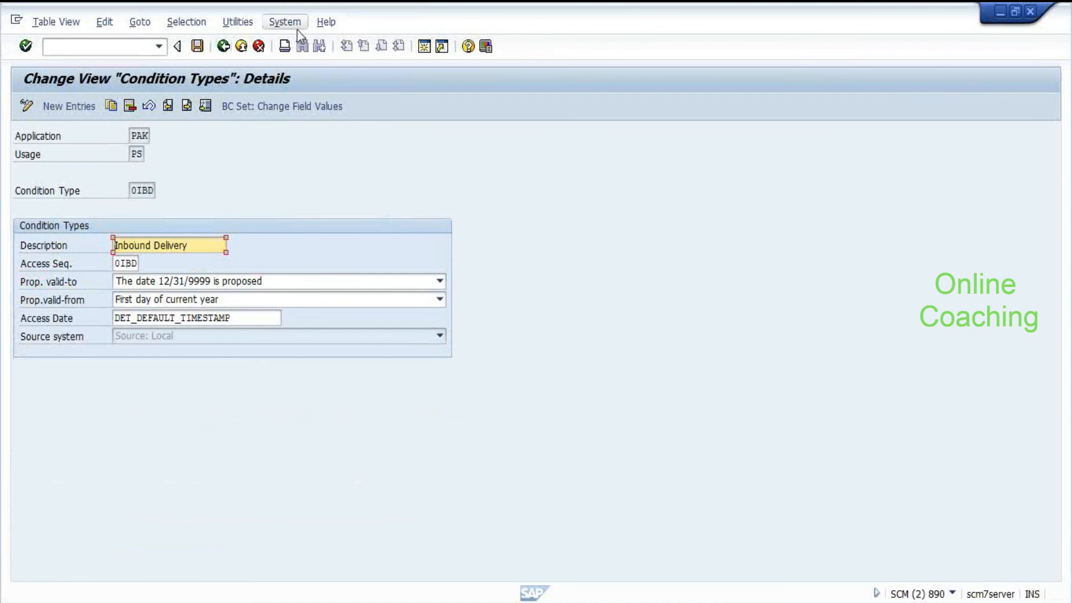
click(223, 46)
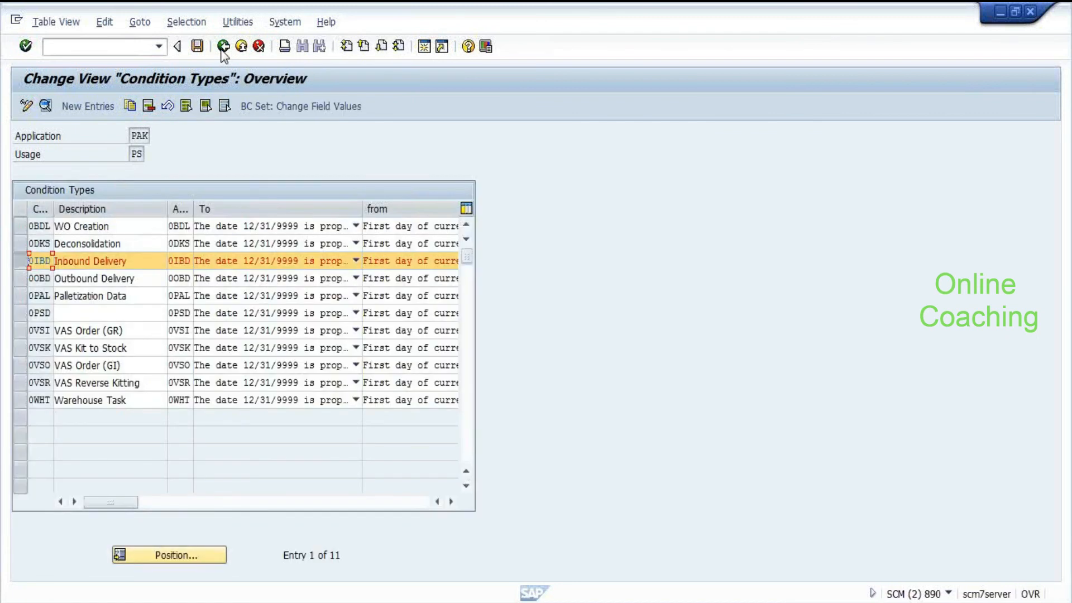
click(223, 47)
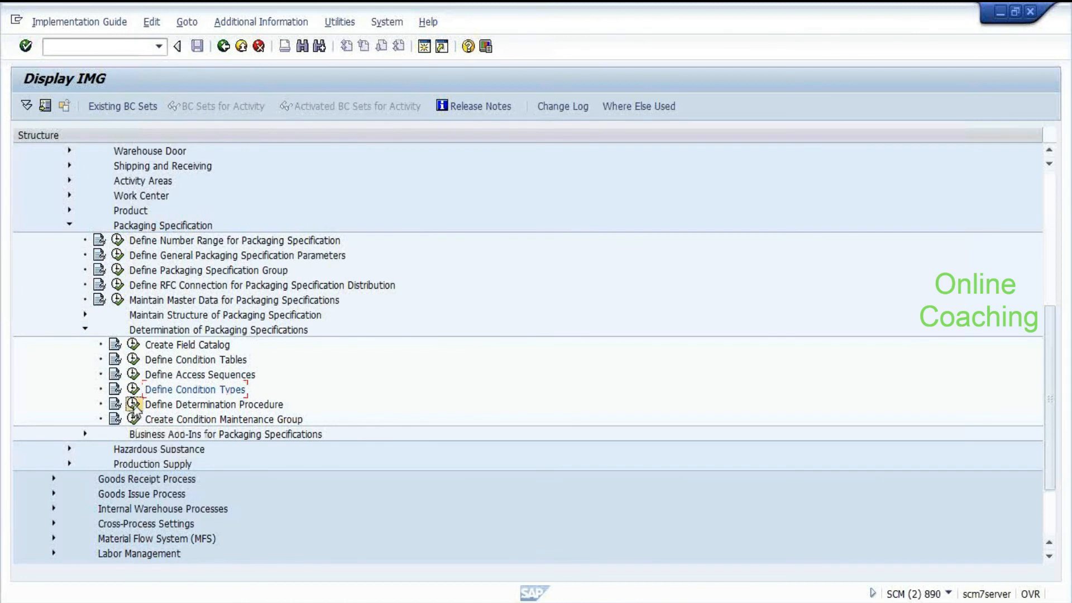
Step: Open Define Determination Procedure and check the elements and condition type assigned to inbound delivery procedure 0IBD
click(134, 404)
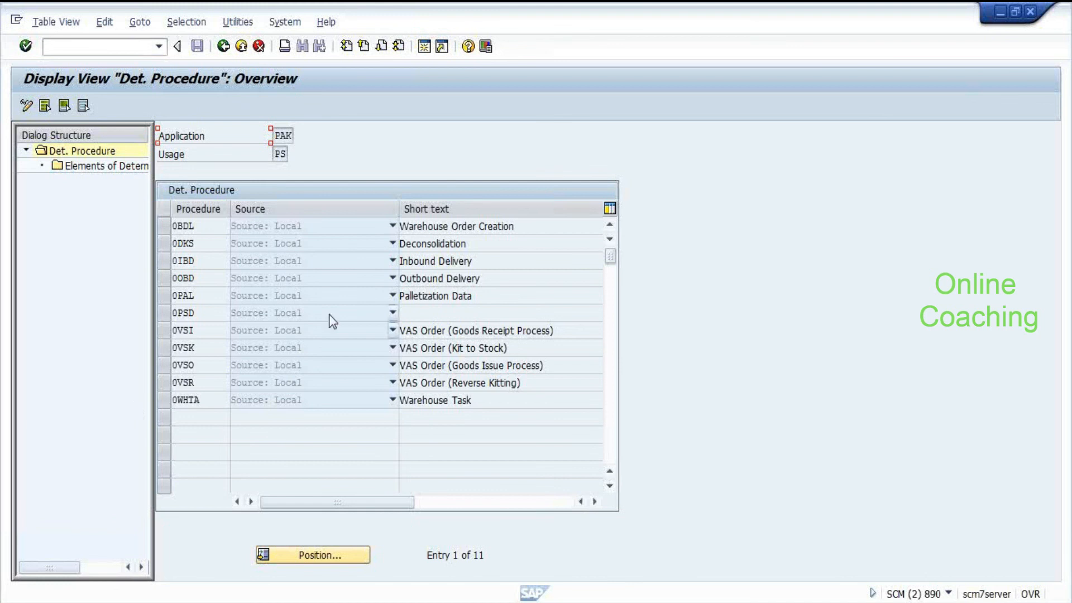
click(168, 265)
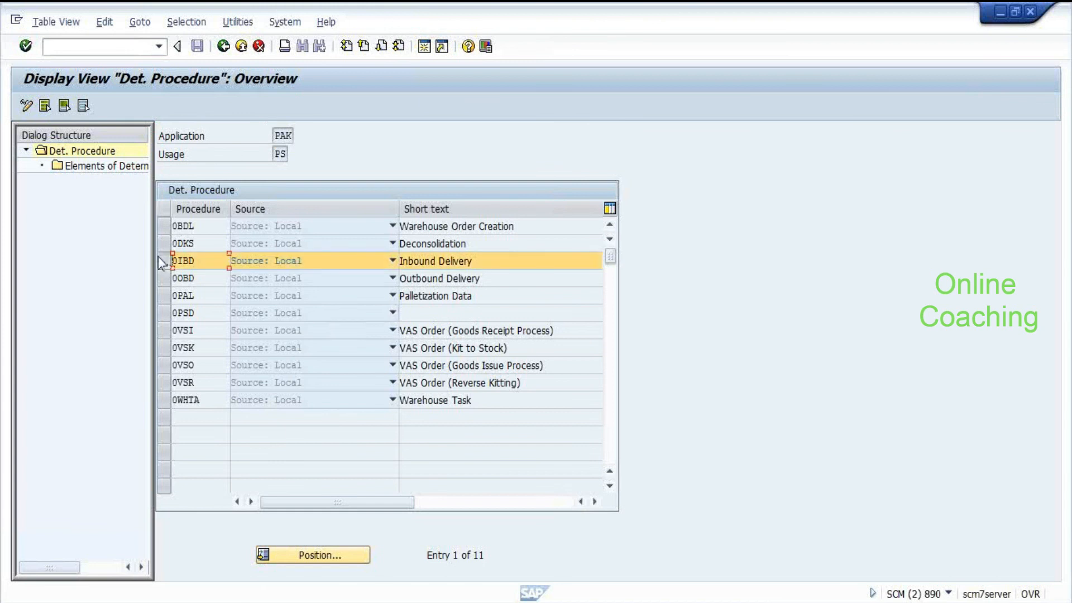
key(Insert)
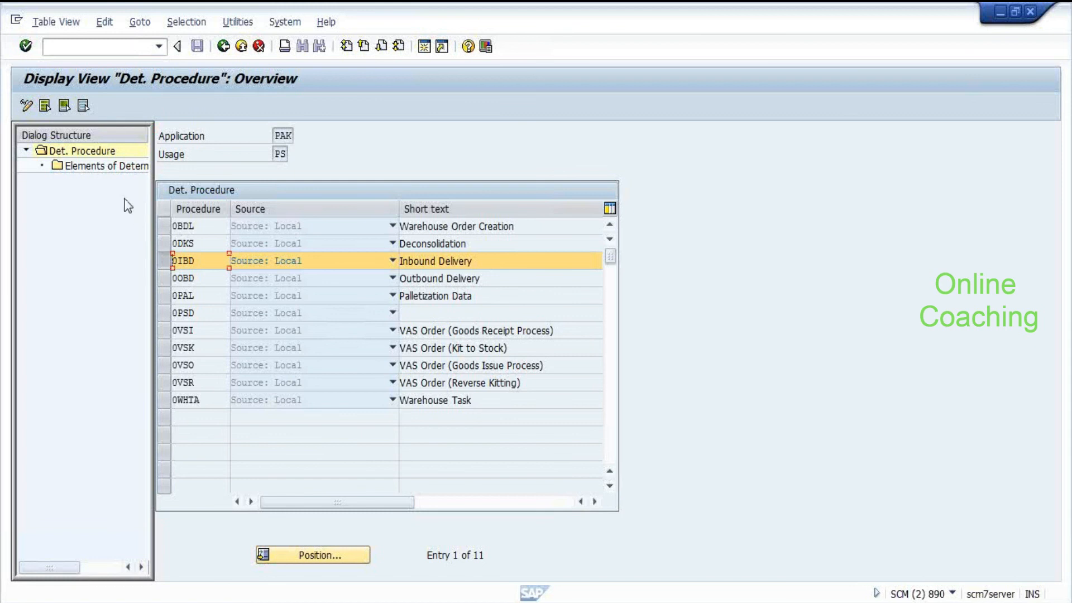
click(89, 171)
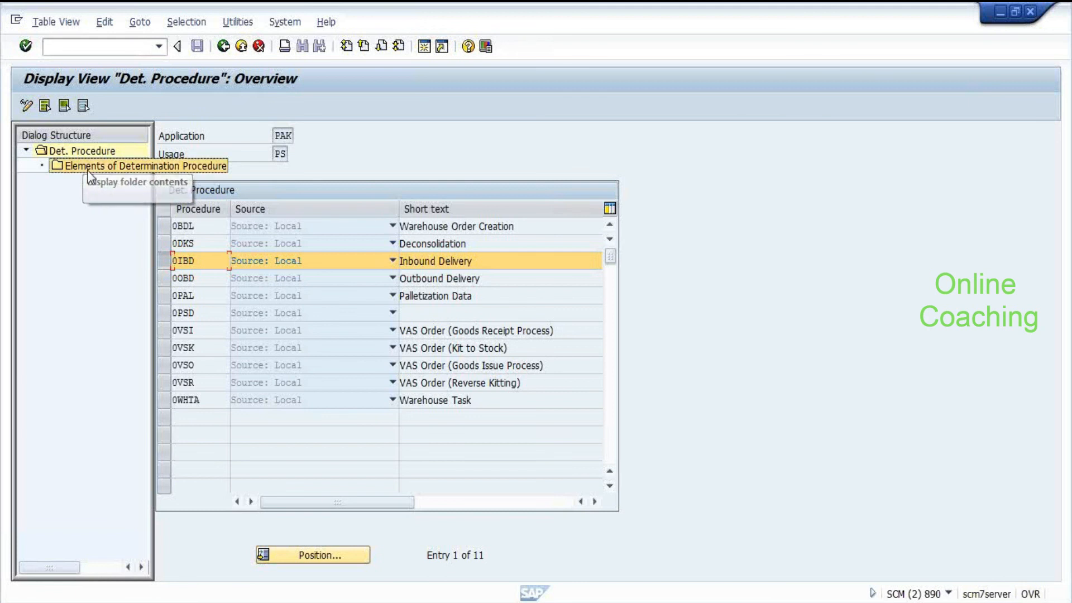
click(235, 244)
key(F4)
click(199, 263)
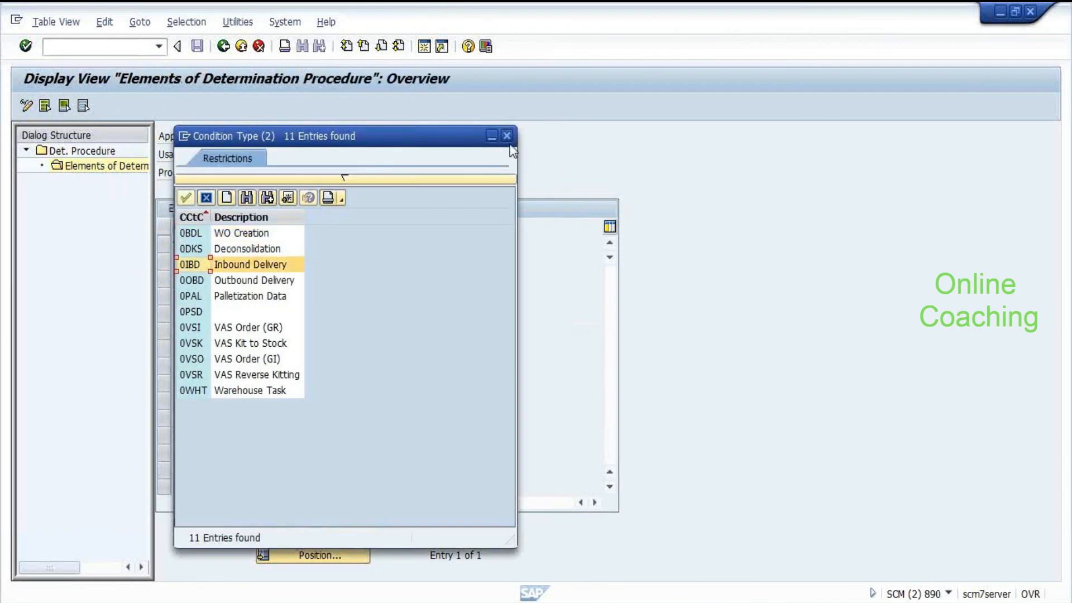
key(Return)
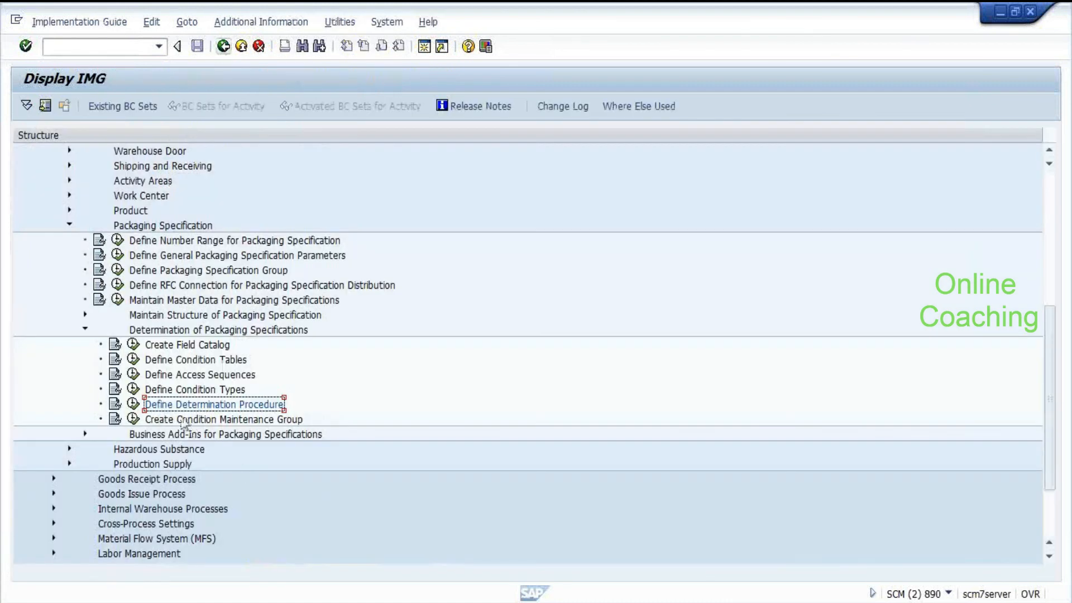
Step: Open Define Access Sequences and display the condition table accessed by inbound delivery sequence 0IBD
click(134, 373)
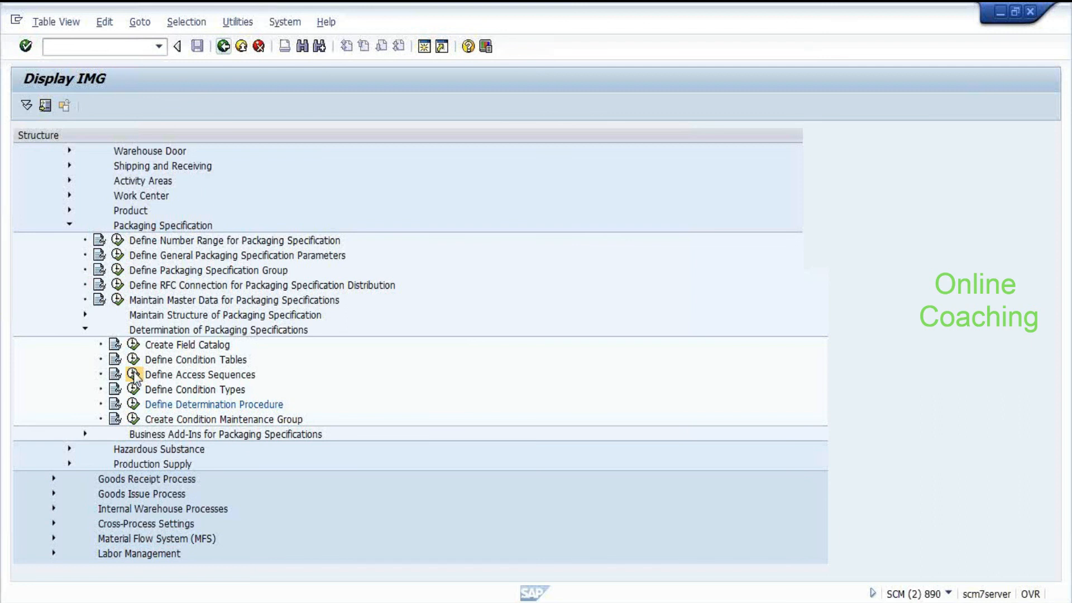
click(133, 374)
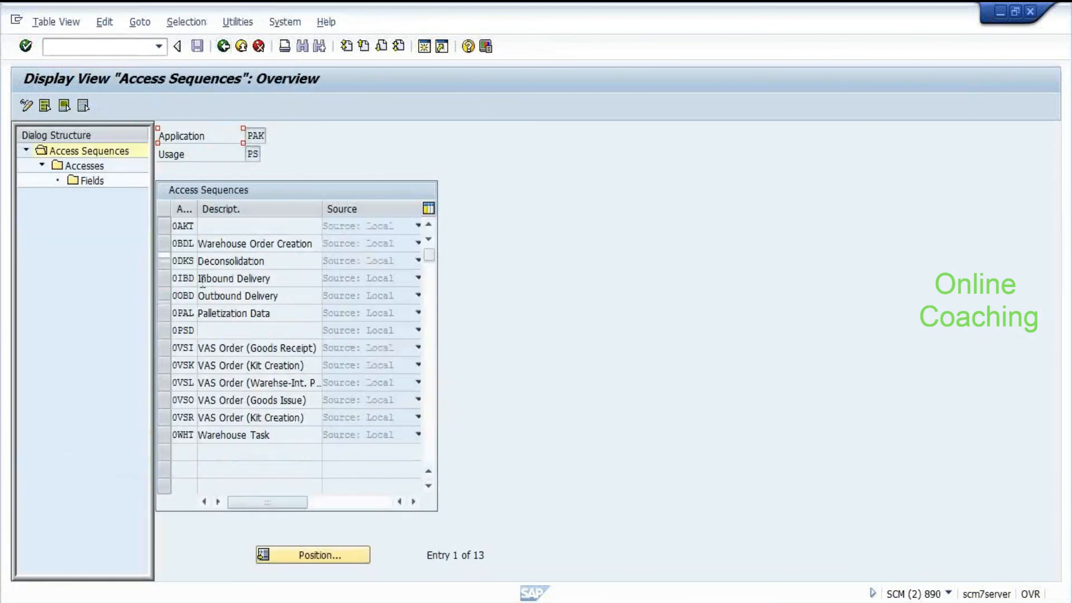
click(164, 278)
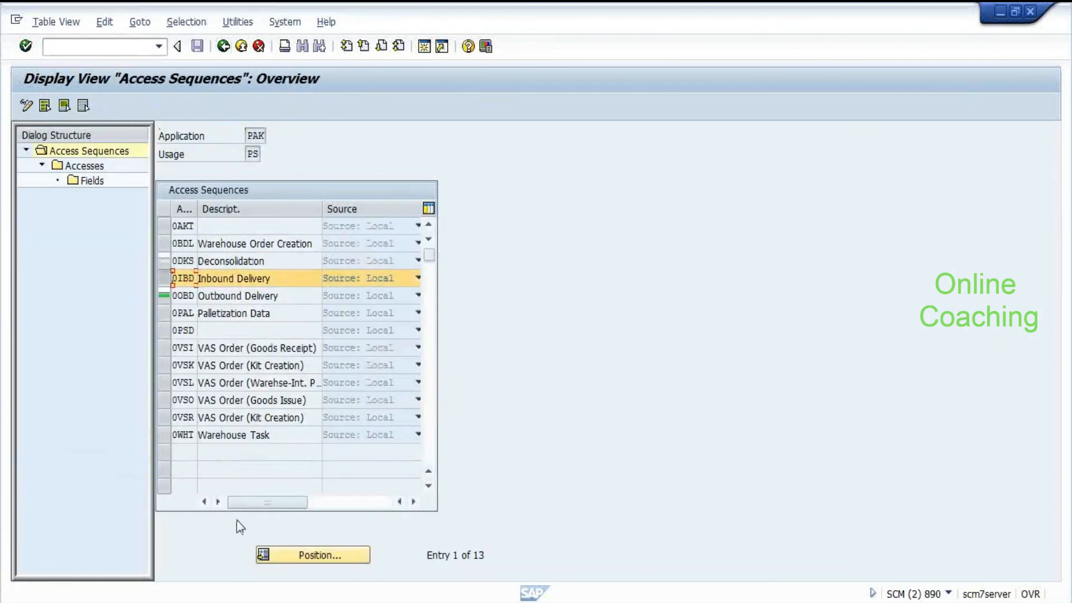
drag(262, 507, 209, 488)
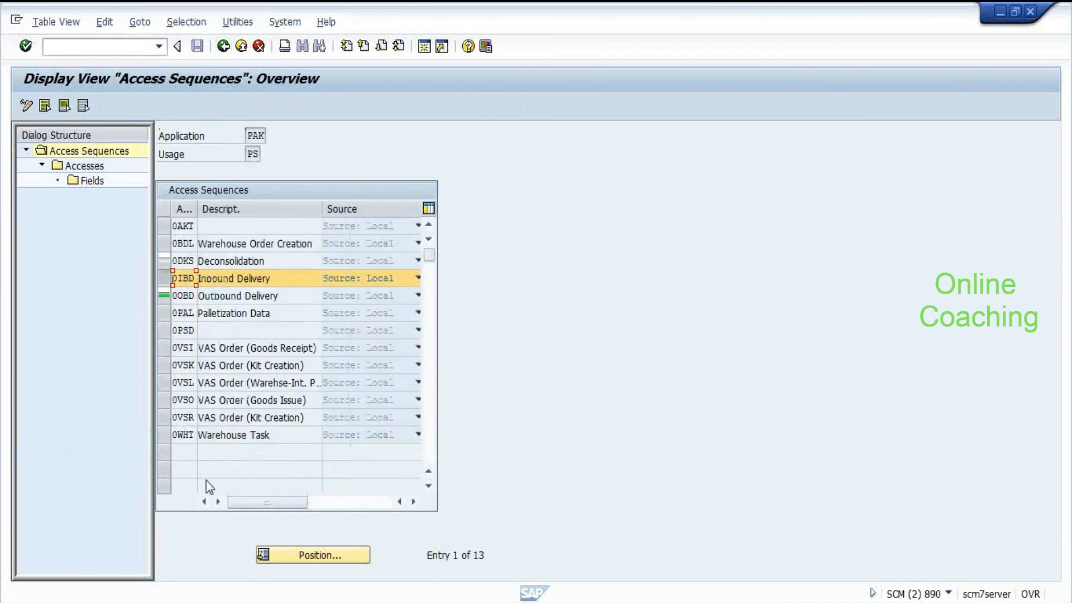
double_click(83, 172)
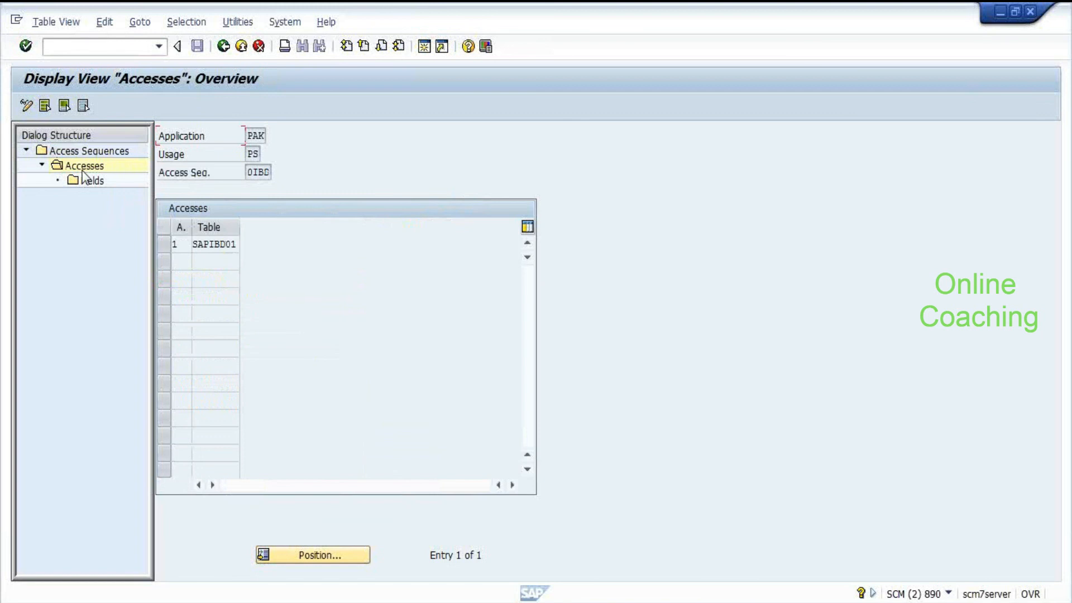
click(210, 250)
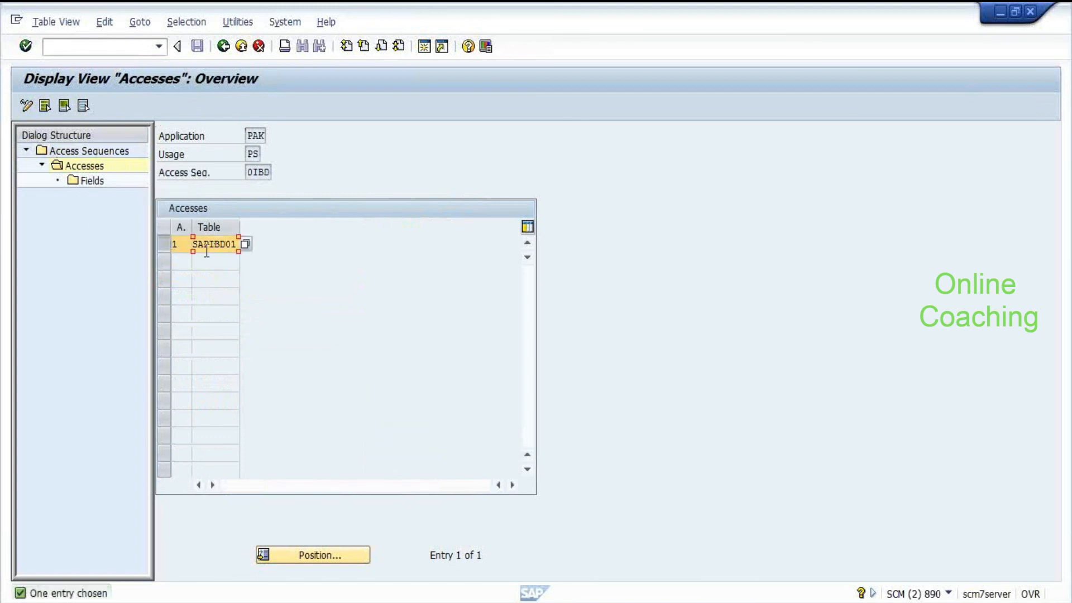
Step: Display the fields of access 1 in access sequence 0IBD and review their target and source names
click(90, 184)
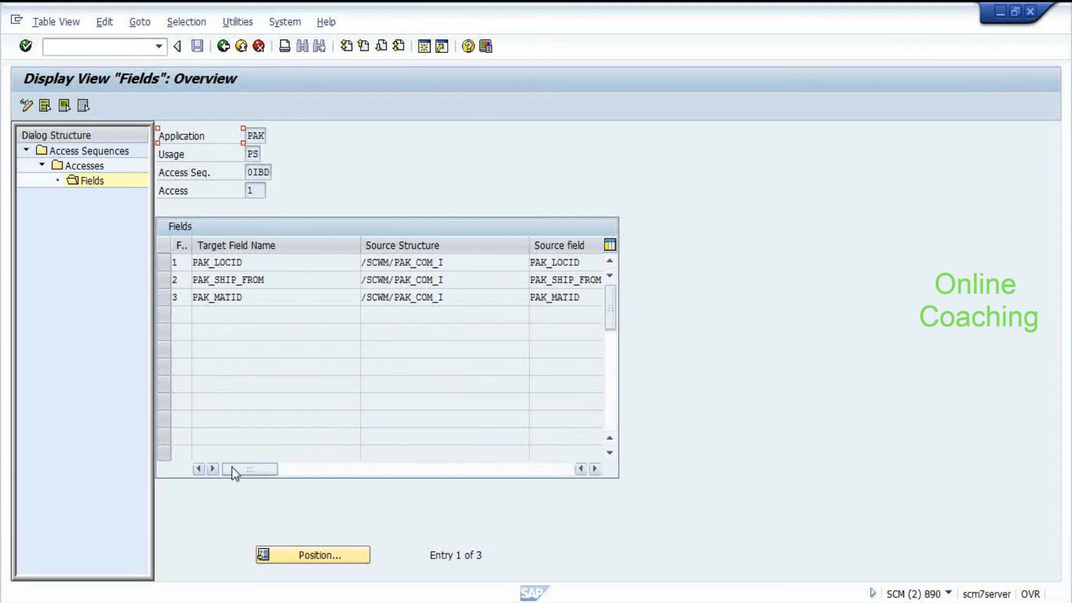
click(247, 170)
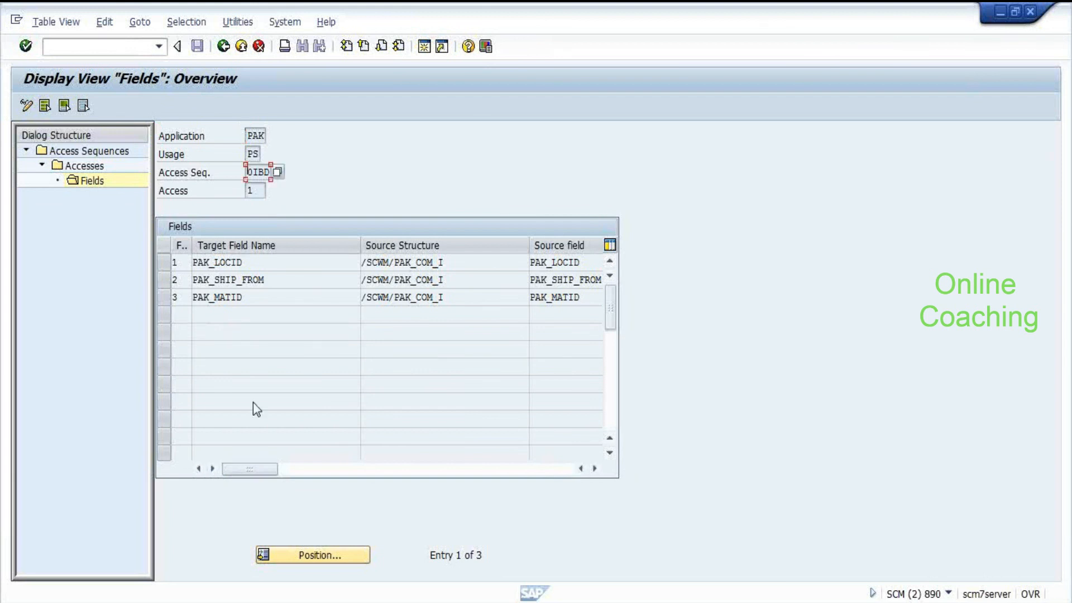
mouse_move(238, 470)
mouse_down()
mouse_move(441, 475)
mouse_move(239, 463)
mouse_up()
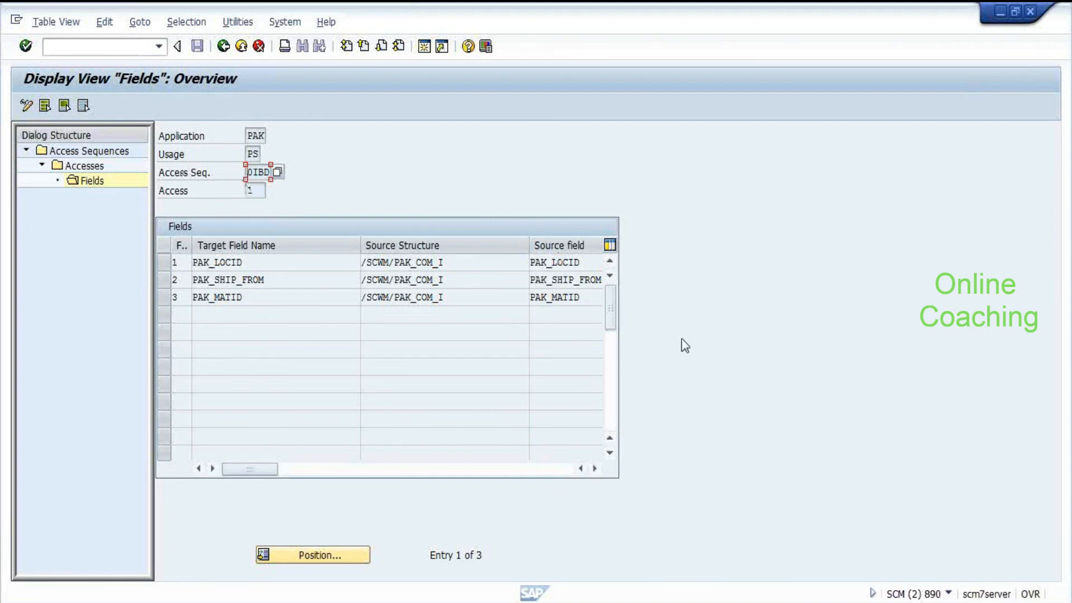
click(259, 302)
key(Insert)
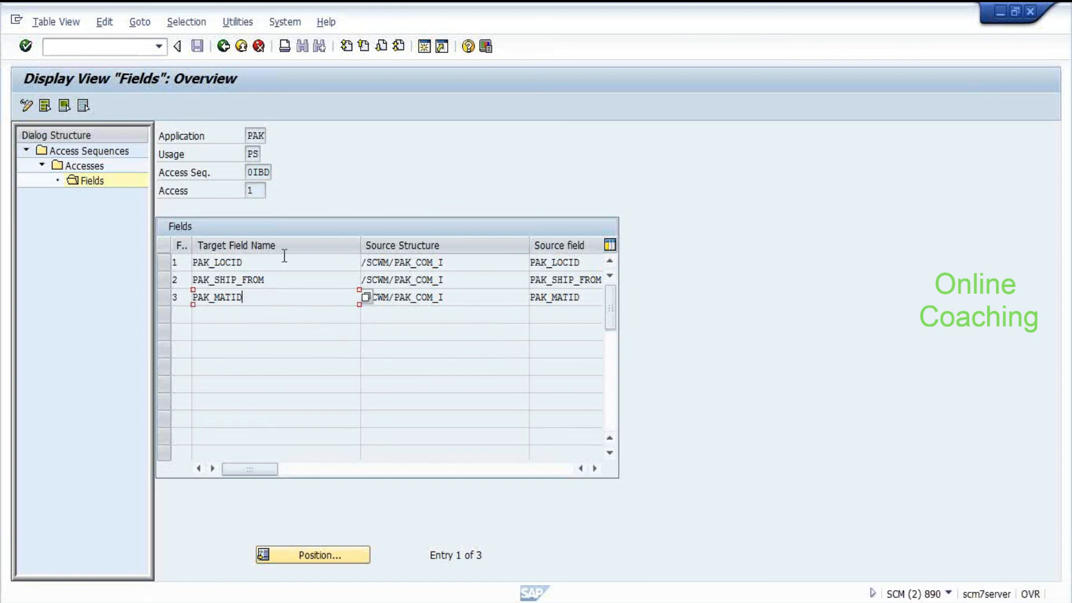
Step: List the possible field names for the PAK_LOCID access field and highlight the PAK_LOCID entry
click(265, 264)
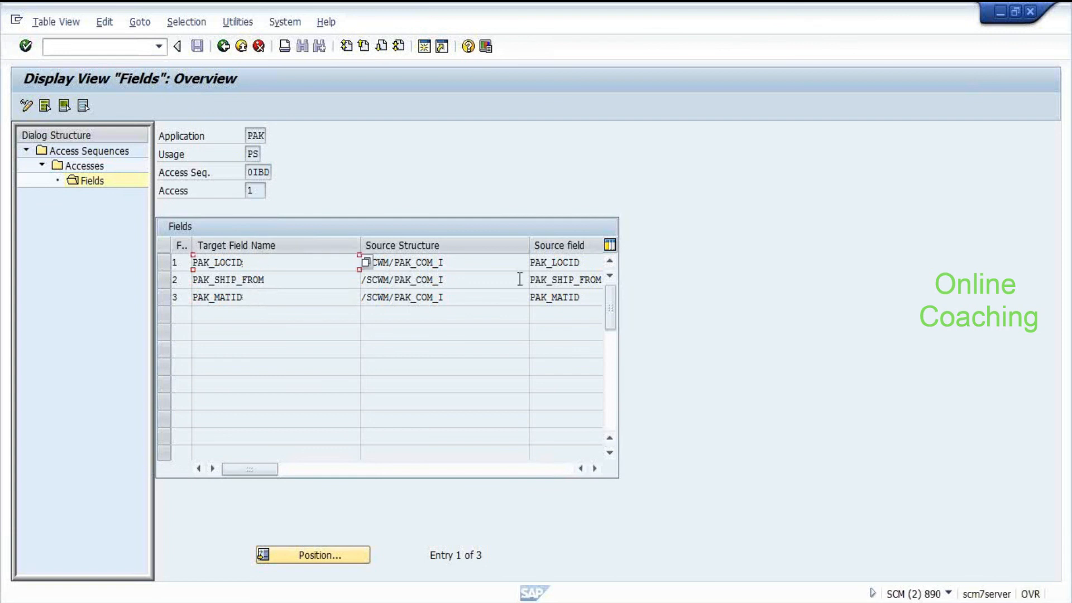
key(Left)
key(Insert)
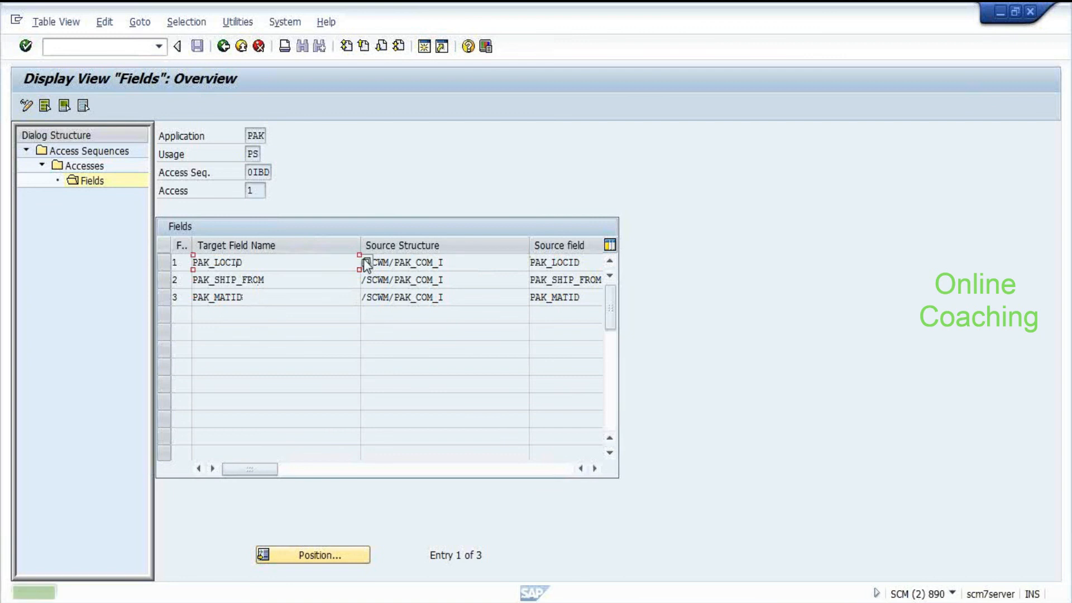
click(565, 268)
key(F4)
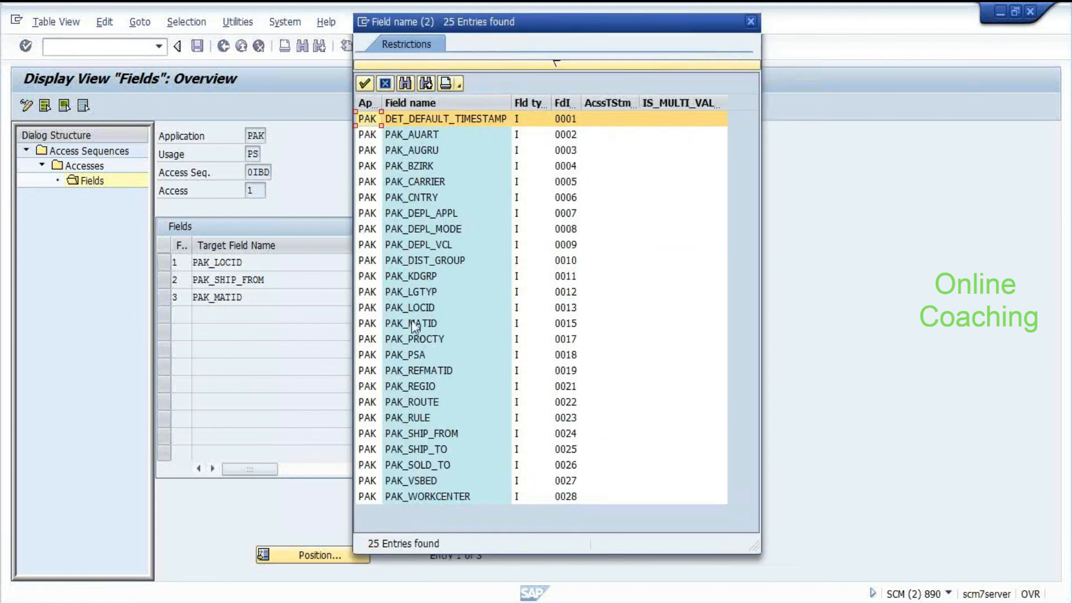
click(380, 311)
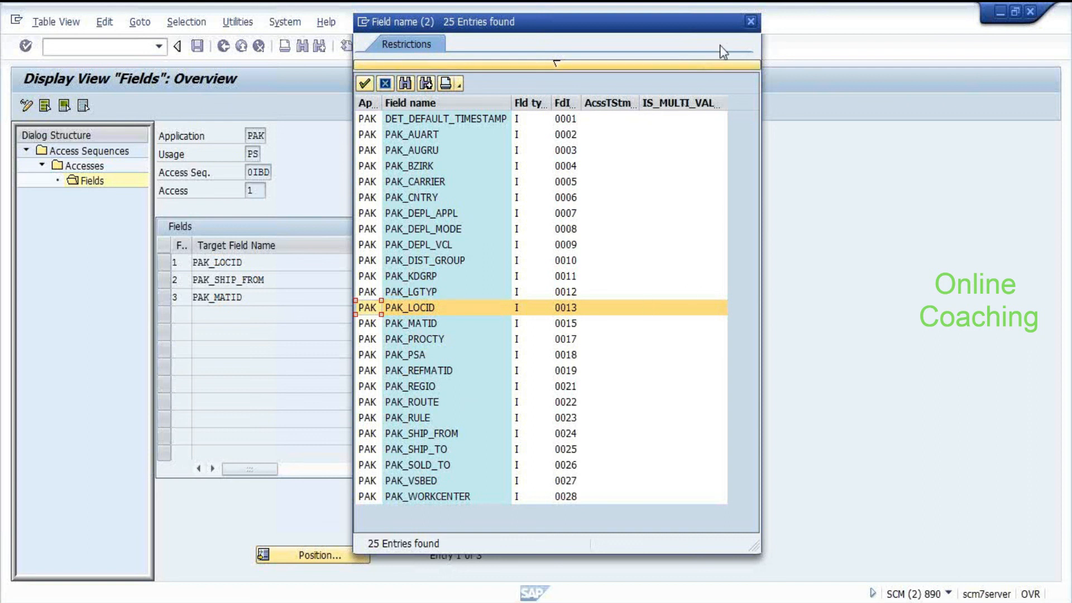
Step: Close the field name list and compare access sequence 0IBD's source fields with the determination record of packaging specification 10000483
click(752, 24)
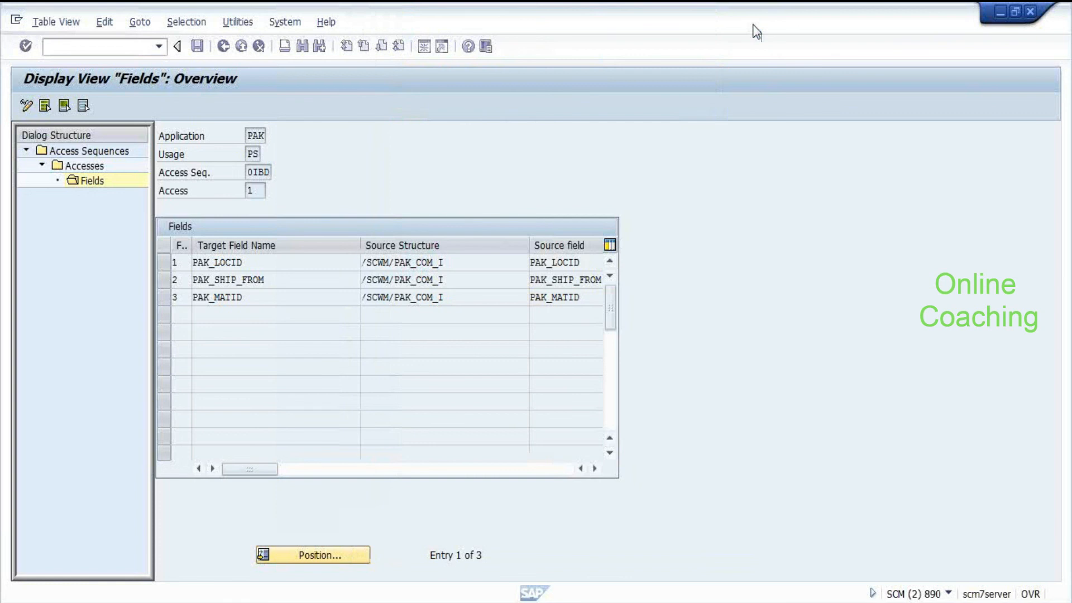
click(235, 468)
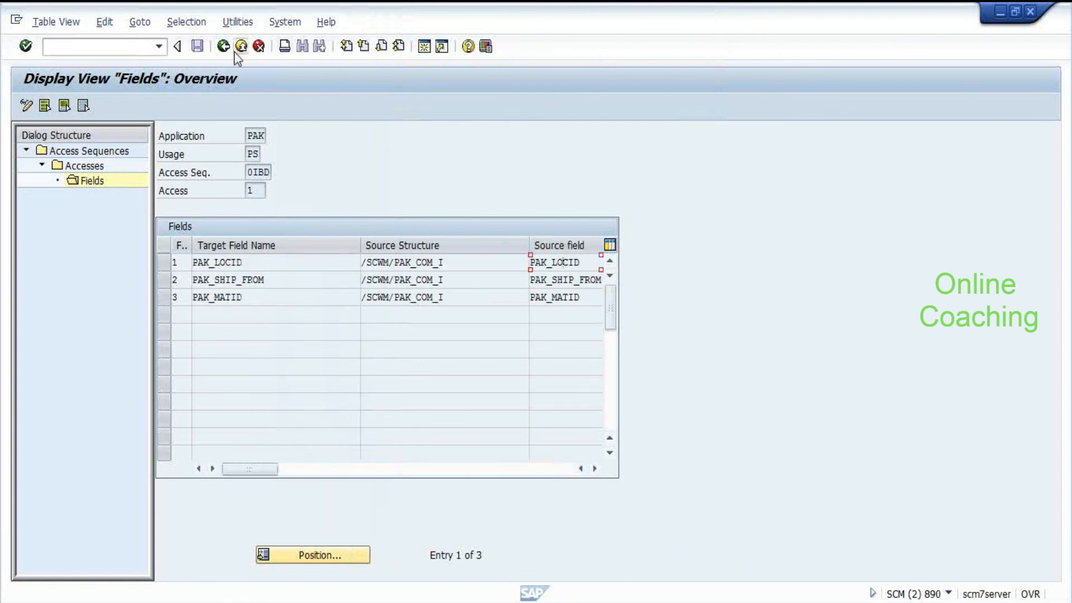
key(alt+Tab)
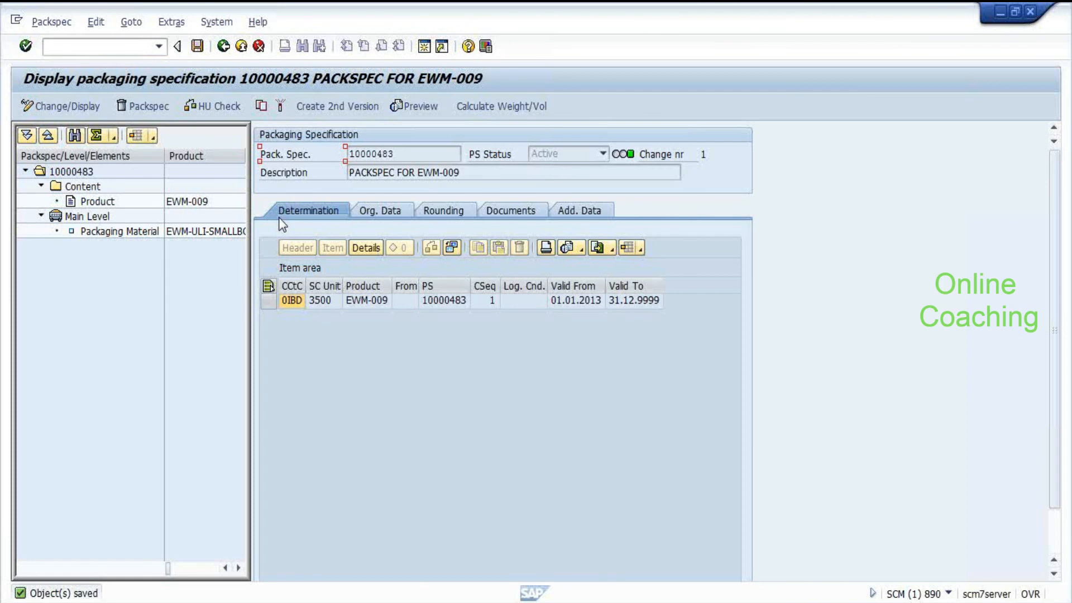
double_click(288, 302)
click(260, 173)
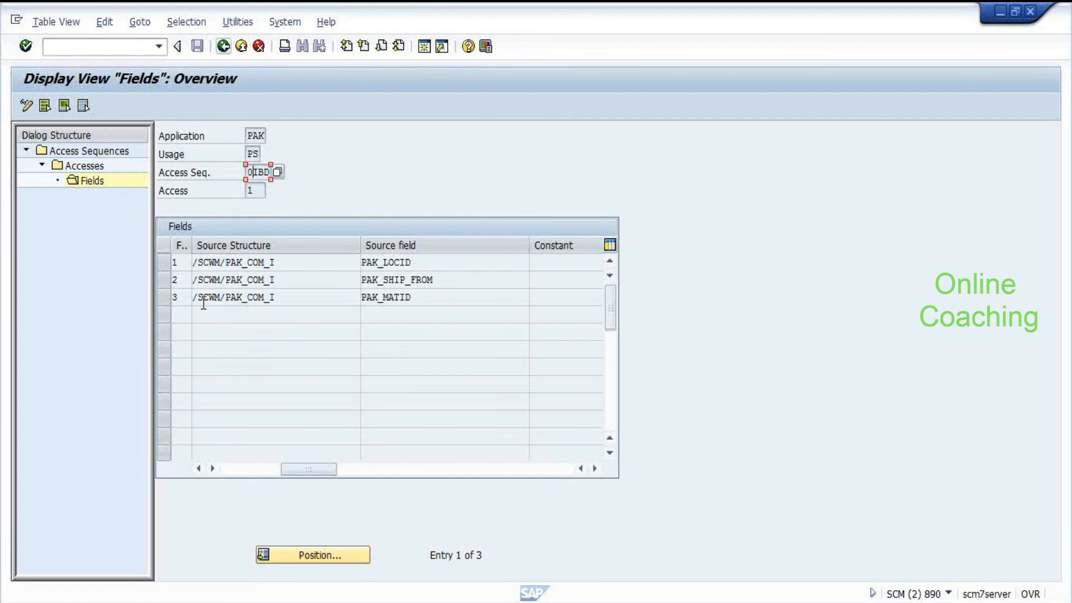
click(163, 298)
key(alt+Tab)
click(331, 304)
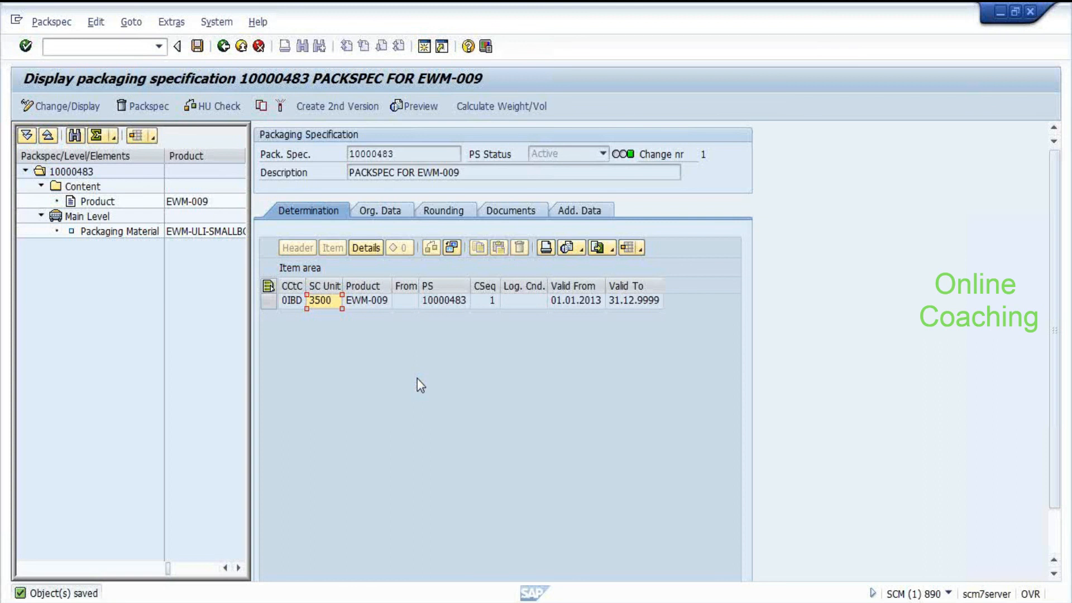
Step: Display the determination procedure elements of inbound delivery procedure 0IBD, and return to the IMG structure
key(alt+Tab)
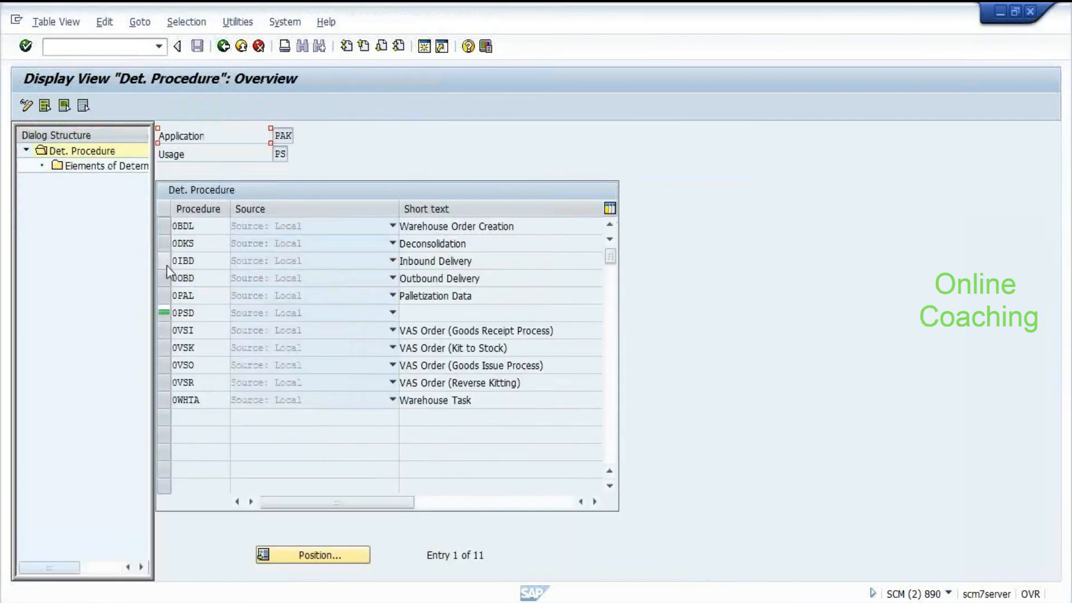
click(166, 266)
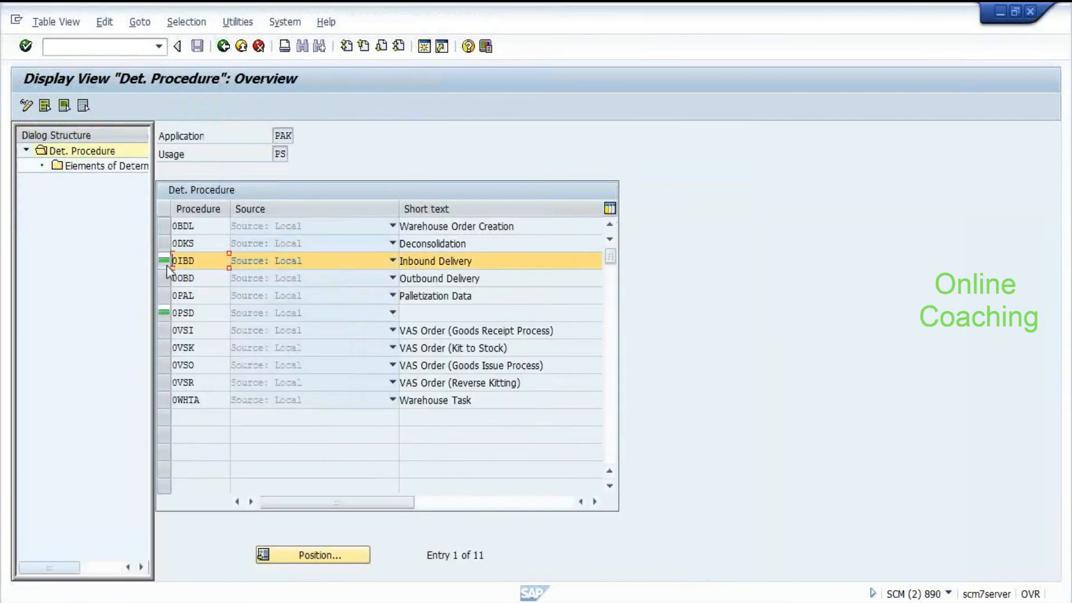
click(86, 167)
double_click(87, 166)
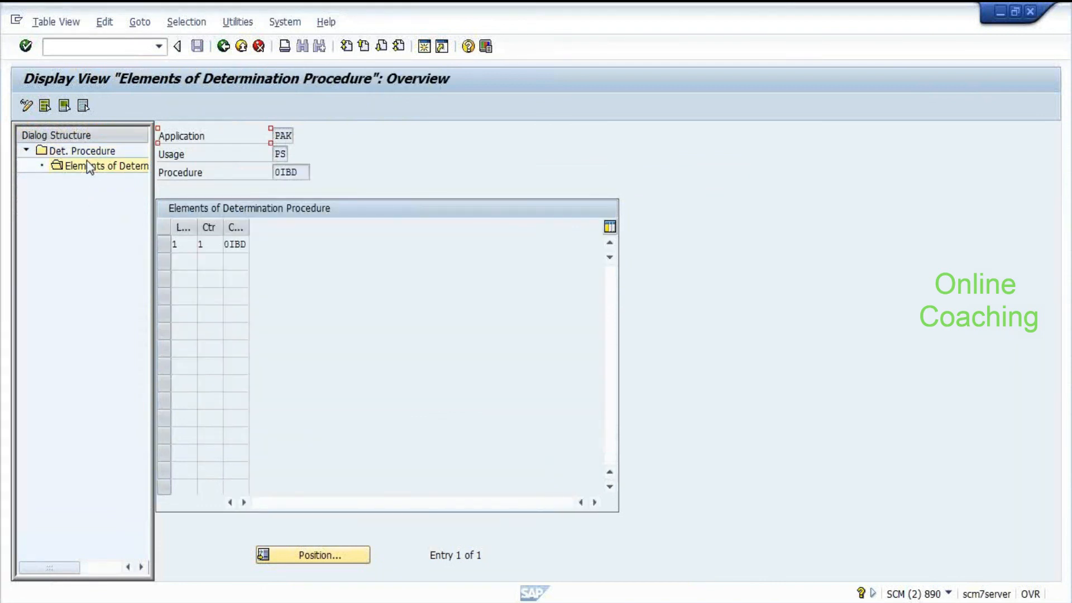
double_click(88, 165)
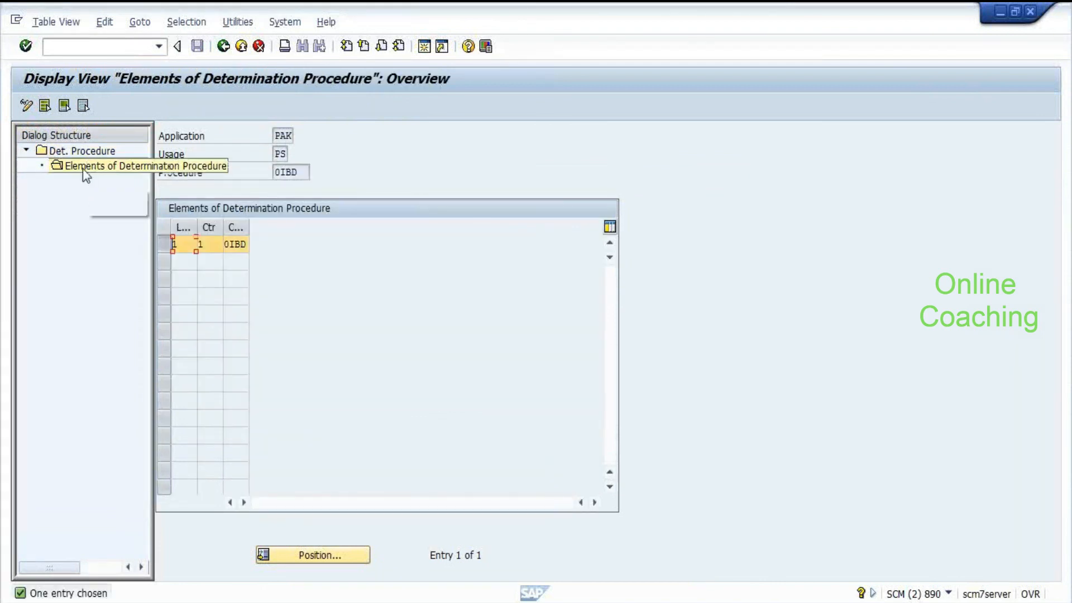
click(223, 46)
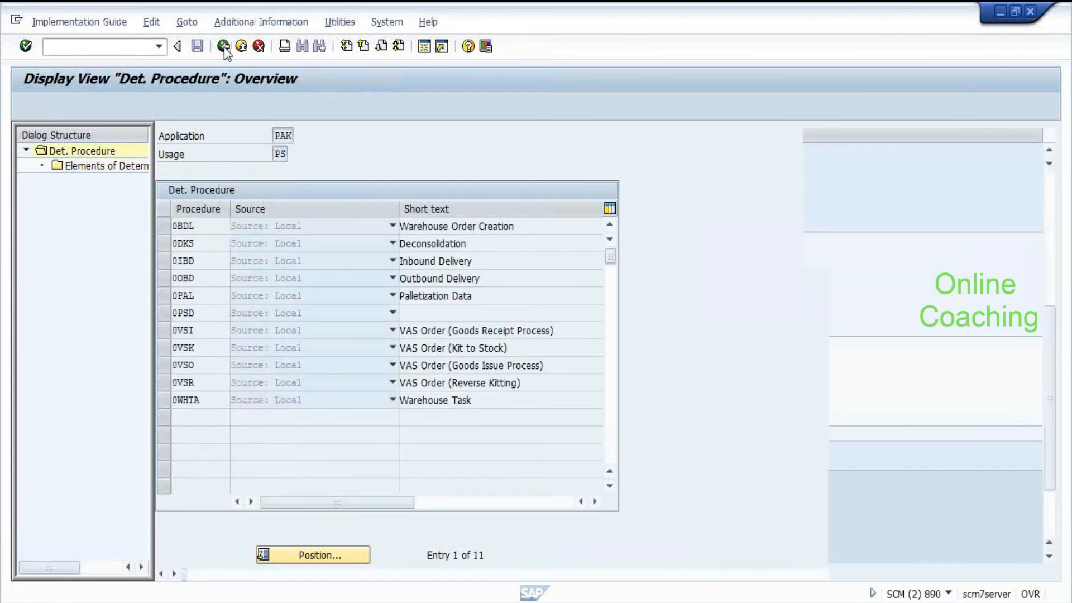
click(224, 46)
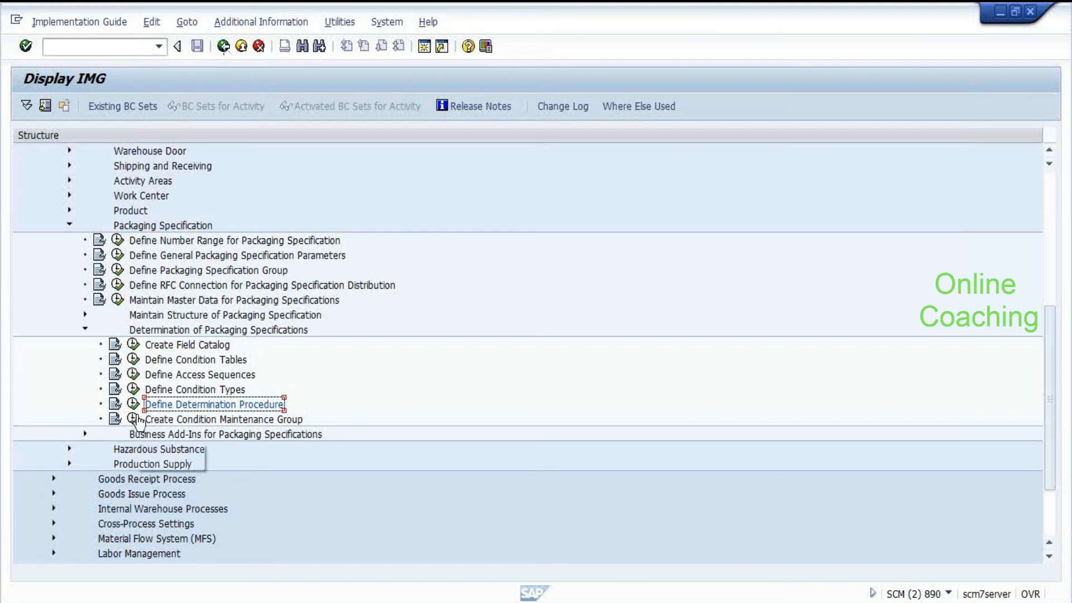
Step: Reopen Define Determination Procedure, widen the Condition Type column in 0IBD's elements to check its assignment, and return to the IMG
click(133, 409)
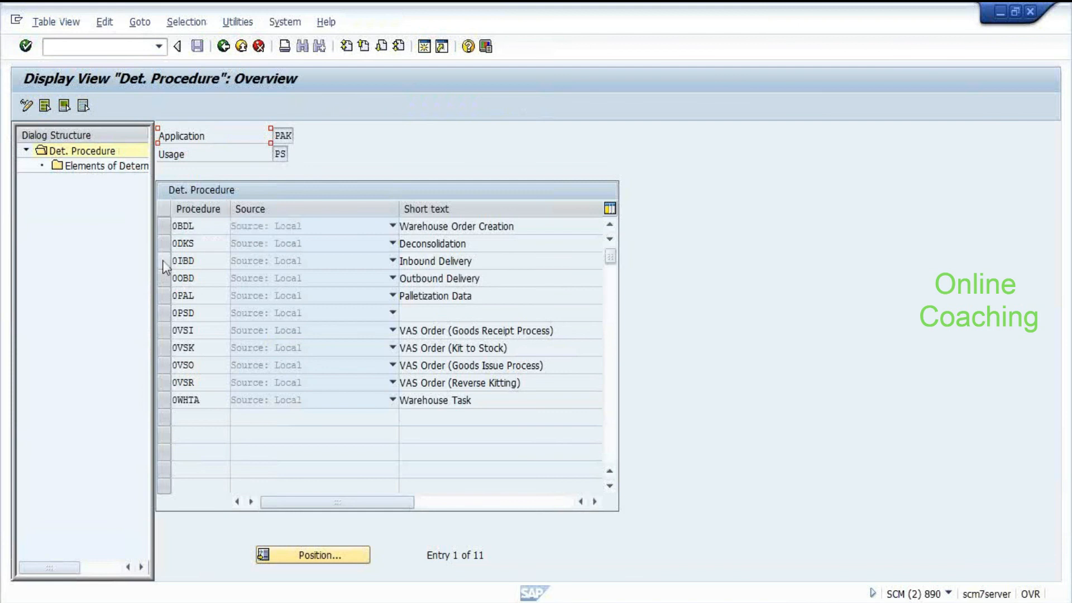
click(162, 260)
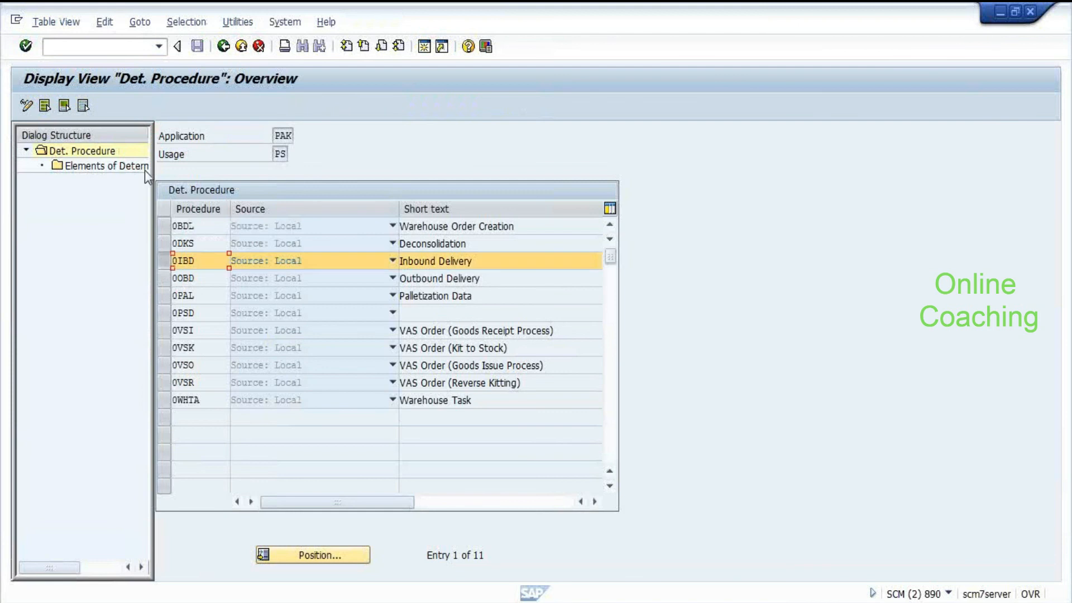
double_click(99, 168)
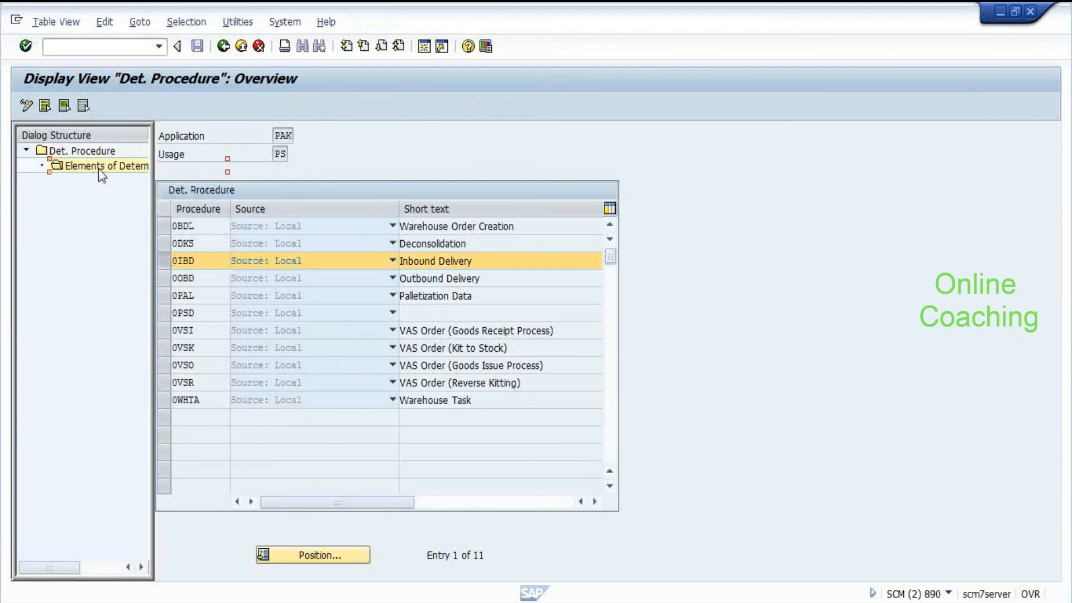
drag(249, 227, 343, 228)
click(272, 248)
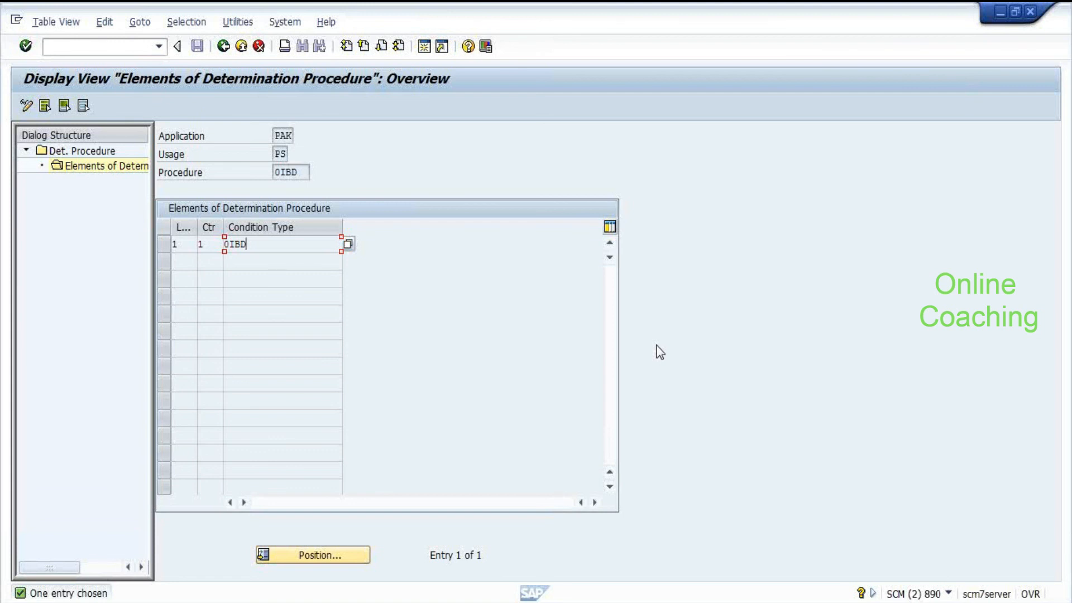
key(F3)
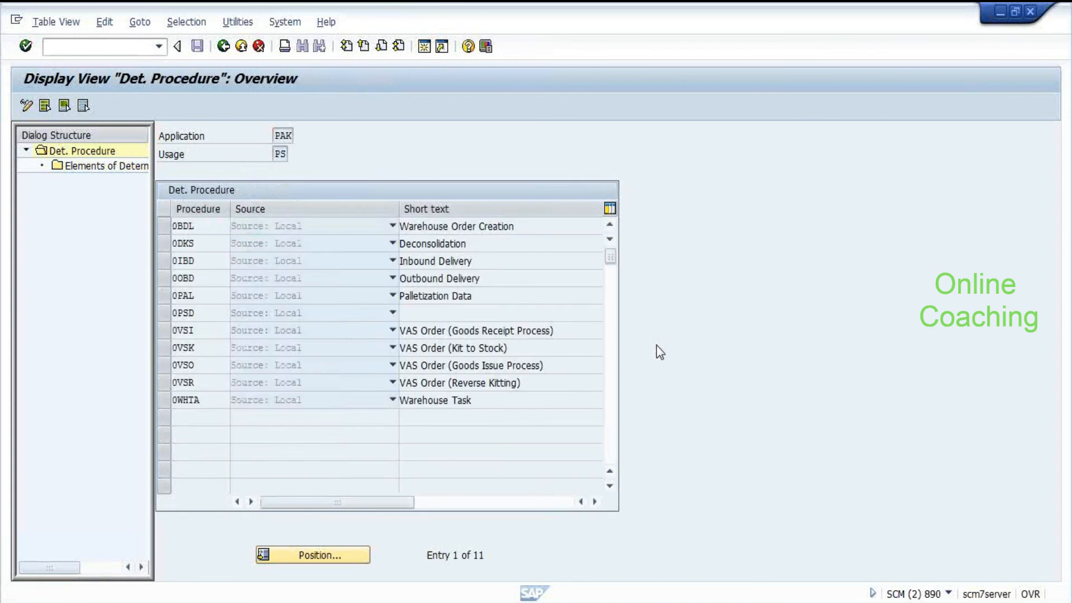
key(F3)
Step: Look at the Define Condition Tables activity, leave it, and move to Define Condition Types in the IMG structure
key(Up)
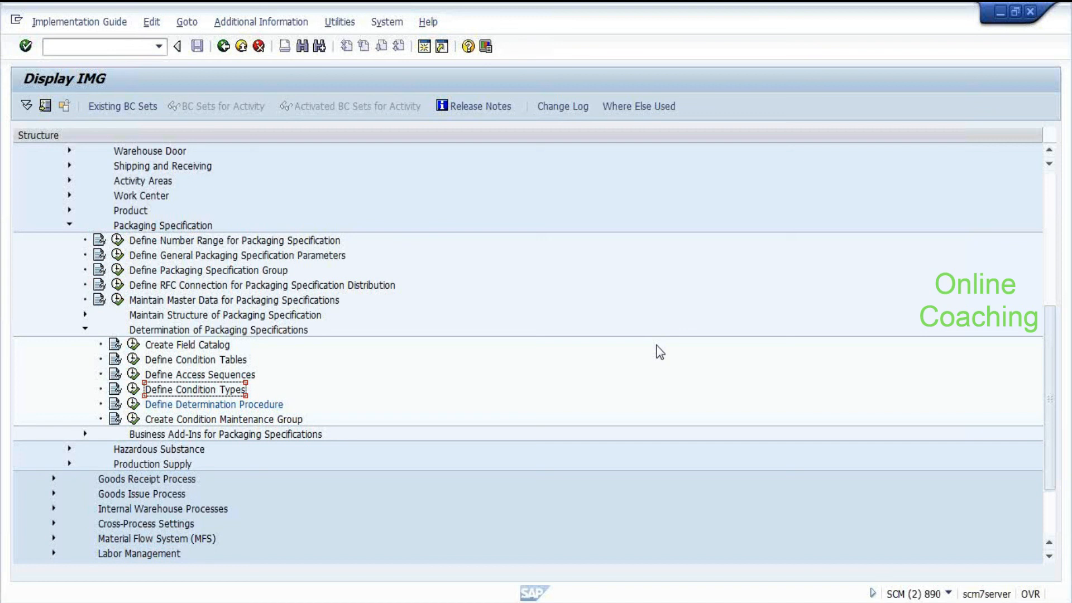
key(Up)
key(Up)
key(Left)
key(Return)
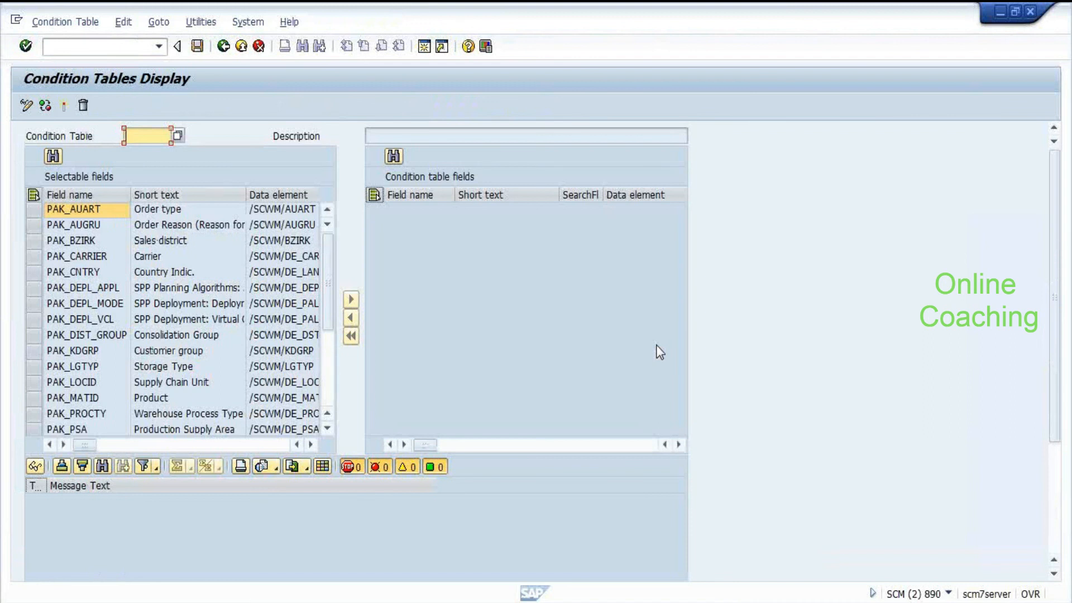
key(F3)
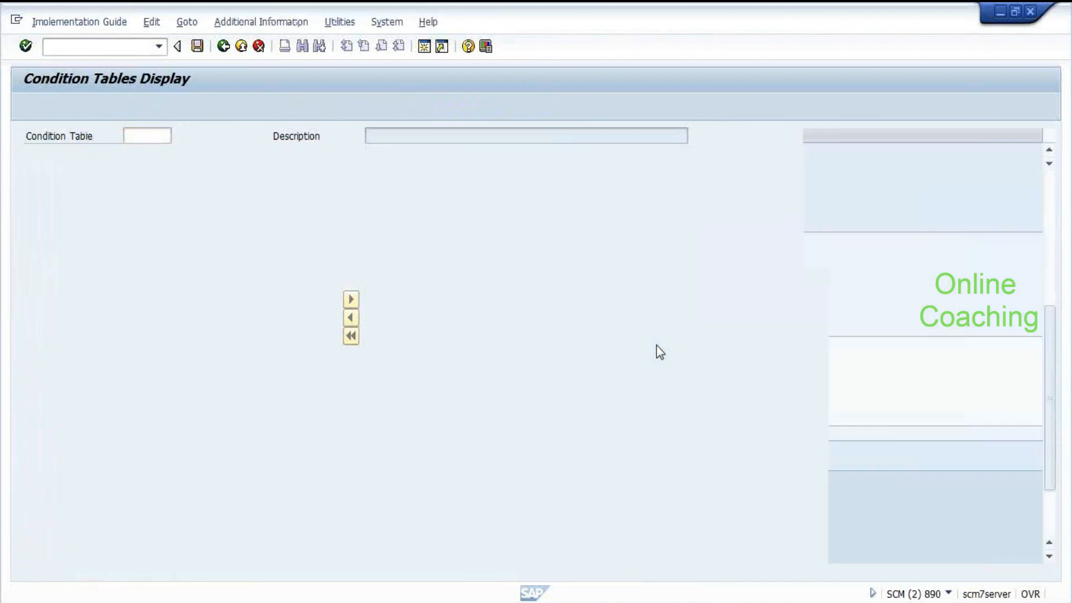
key(Down)
key(Down)
key(Down)
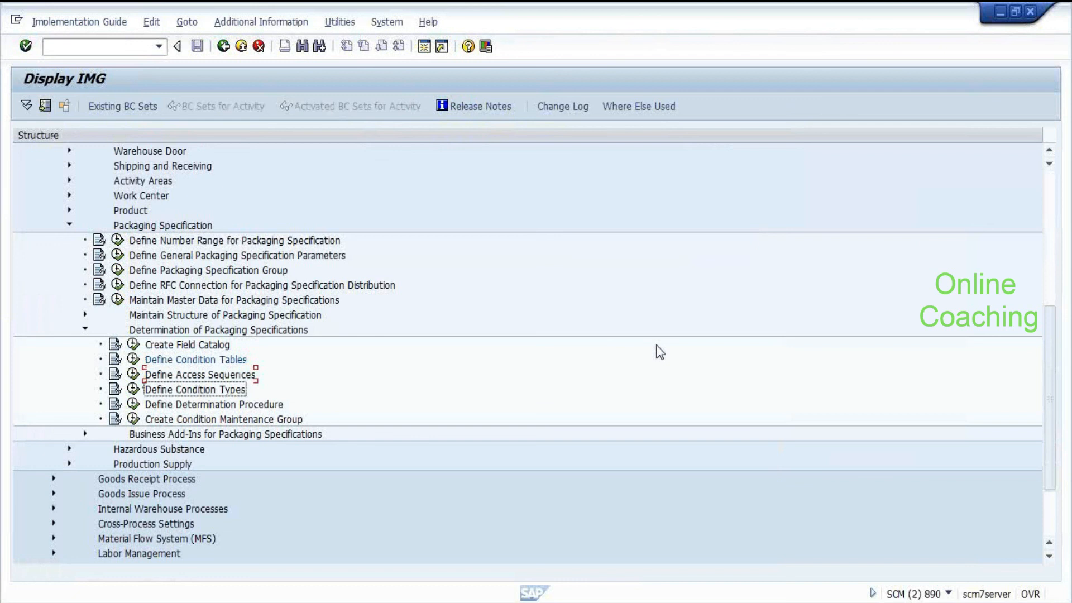
key(Up)
key(Left)
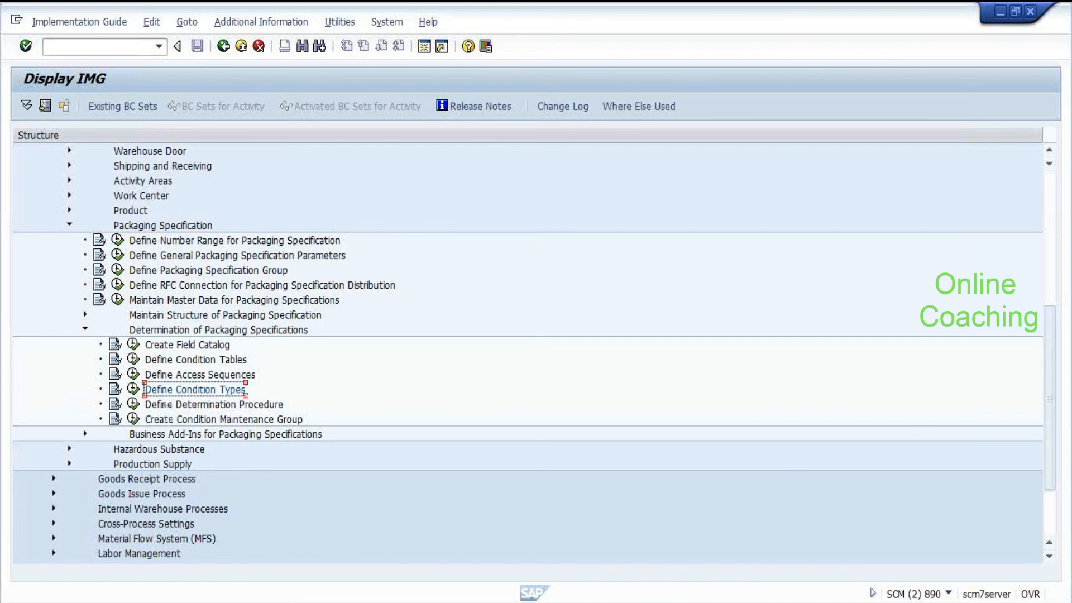
Step: Expand Maintain Structure of Packaging Specification to review its activities, and collapse it again
click(214, 316)
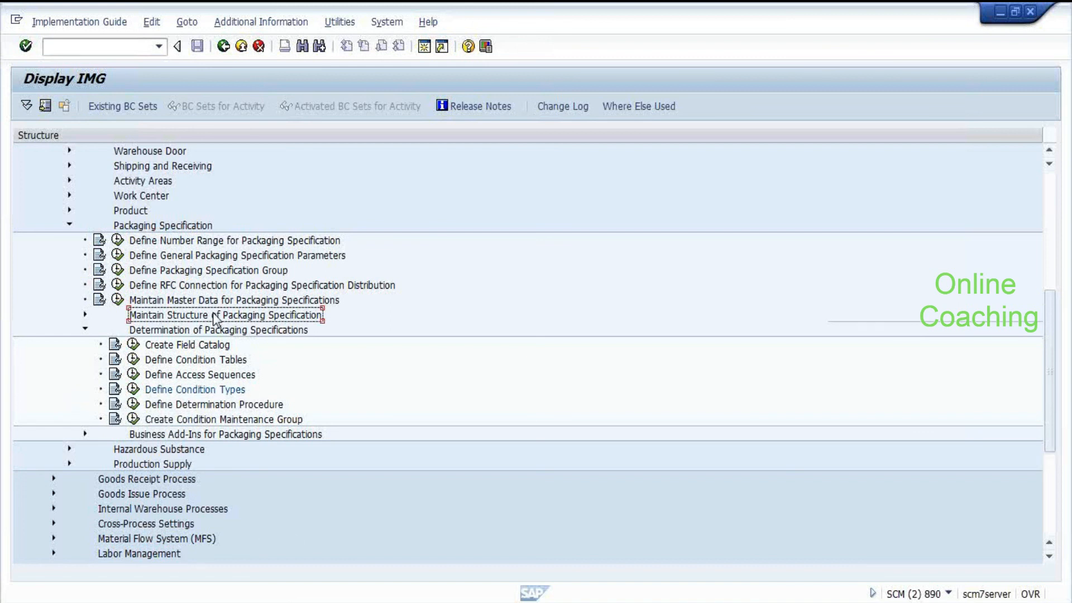
double_click(213, 314)
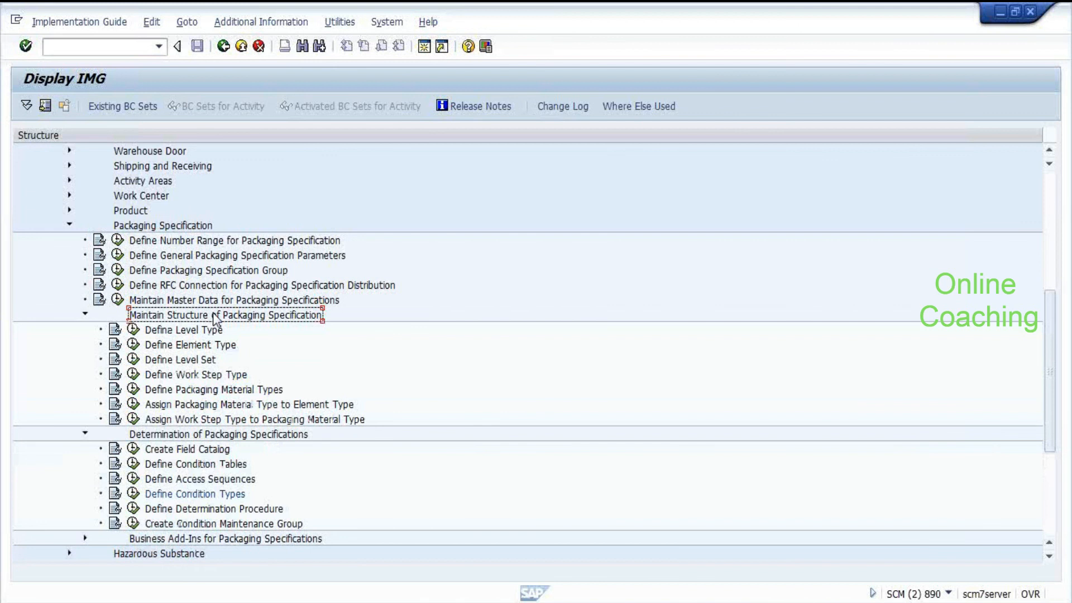
double_click(215, 316)
scroll(162, 425, down, 2)
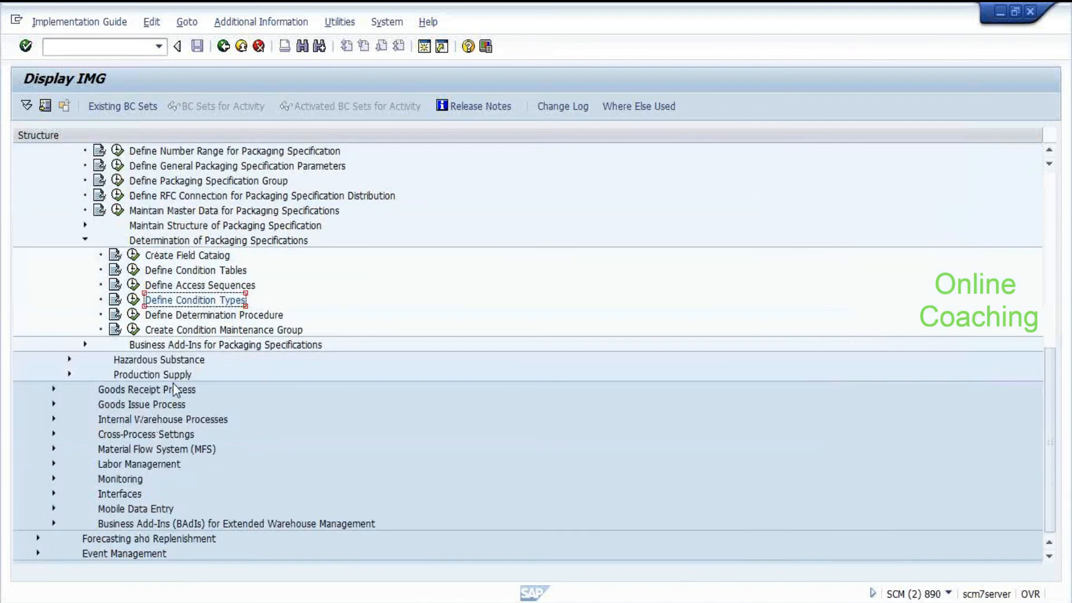
Step: Under Goods Receipt Process, open the inbound delivery document types, review the details of INB with category IDR, and return to the IMG
double_click(173, 383)
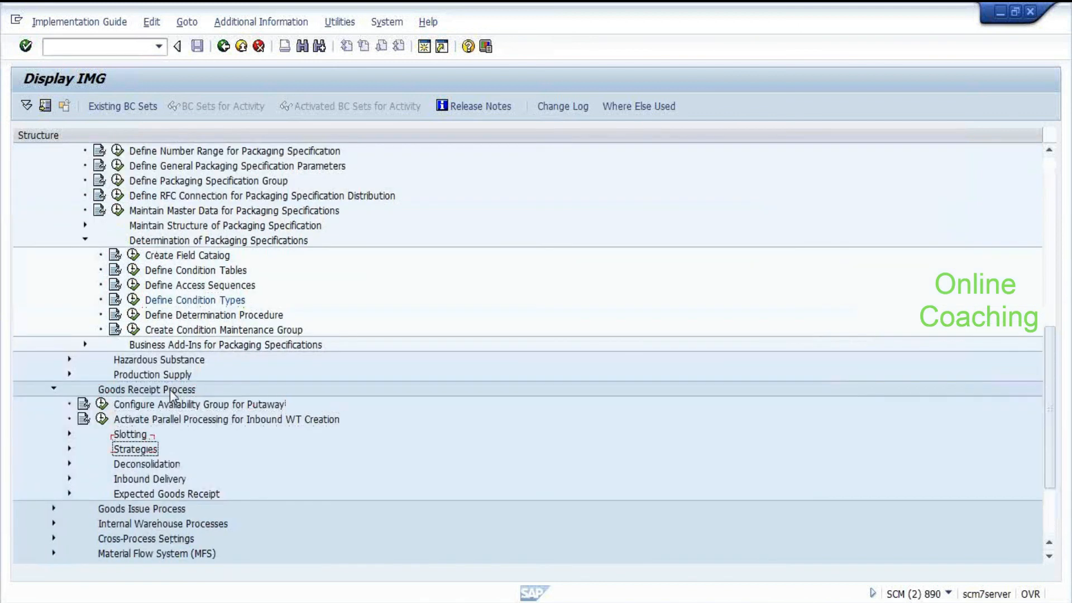
key(Down)
key(Down)
key(Right)
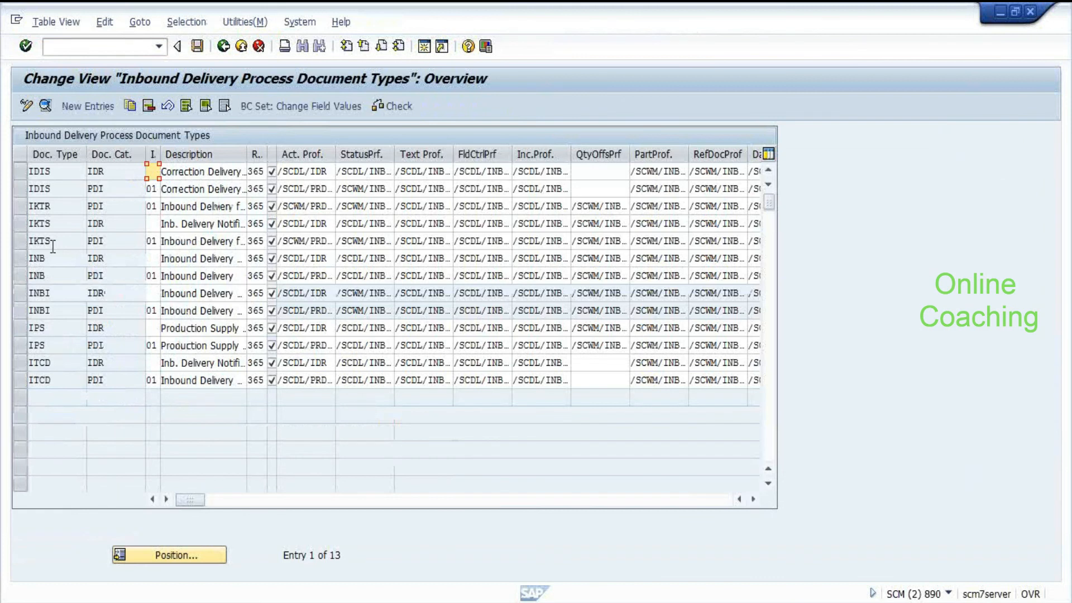
double_click(50, 260)
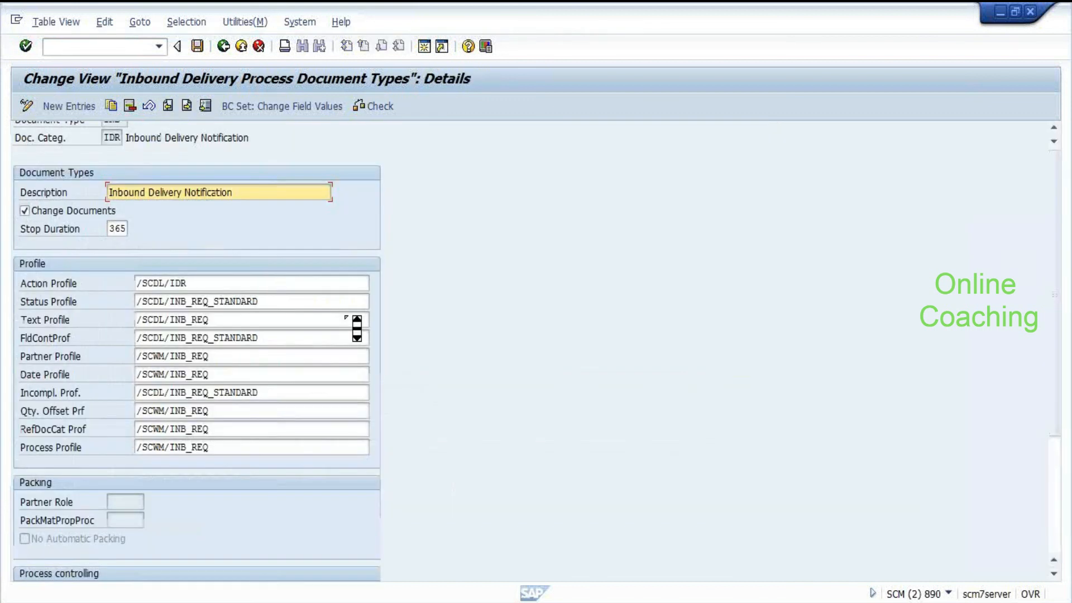
scroll(357, 328, down, 5)
key(F3)
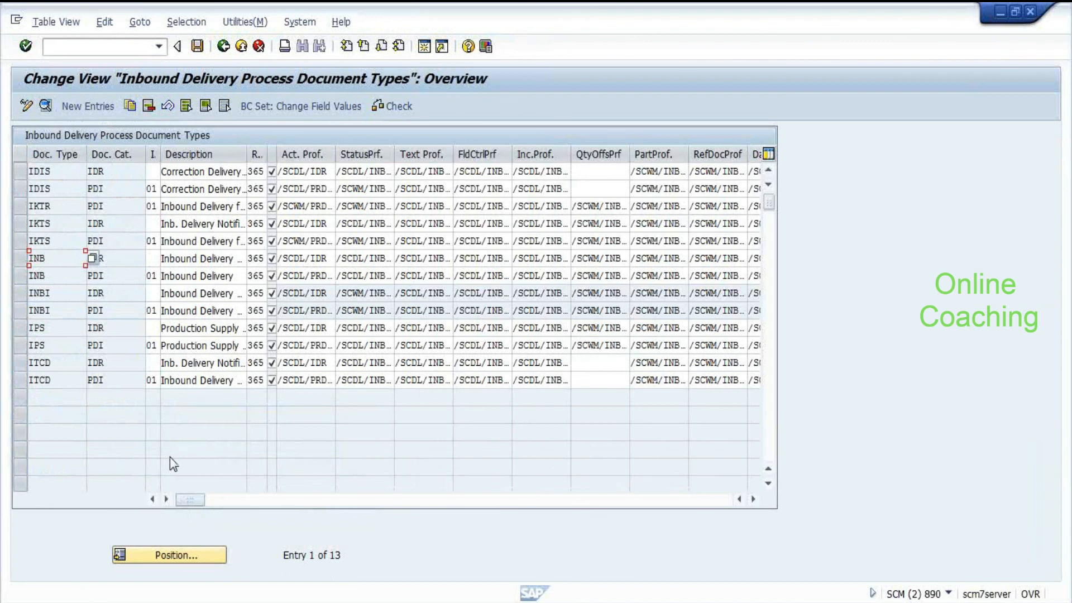
key(F3)
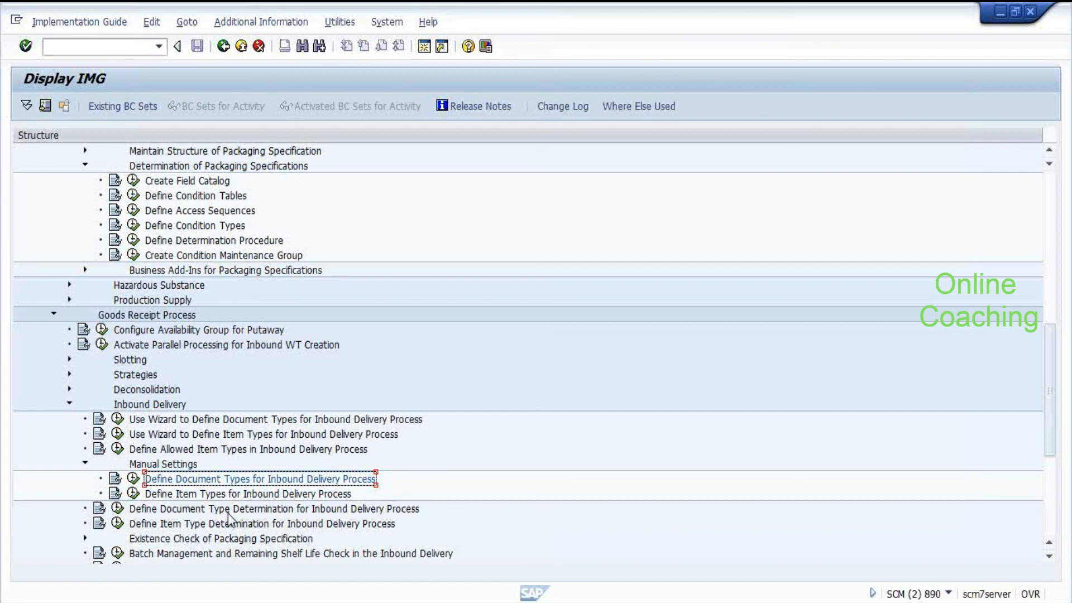
click(133, 483)
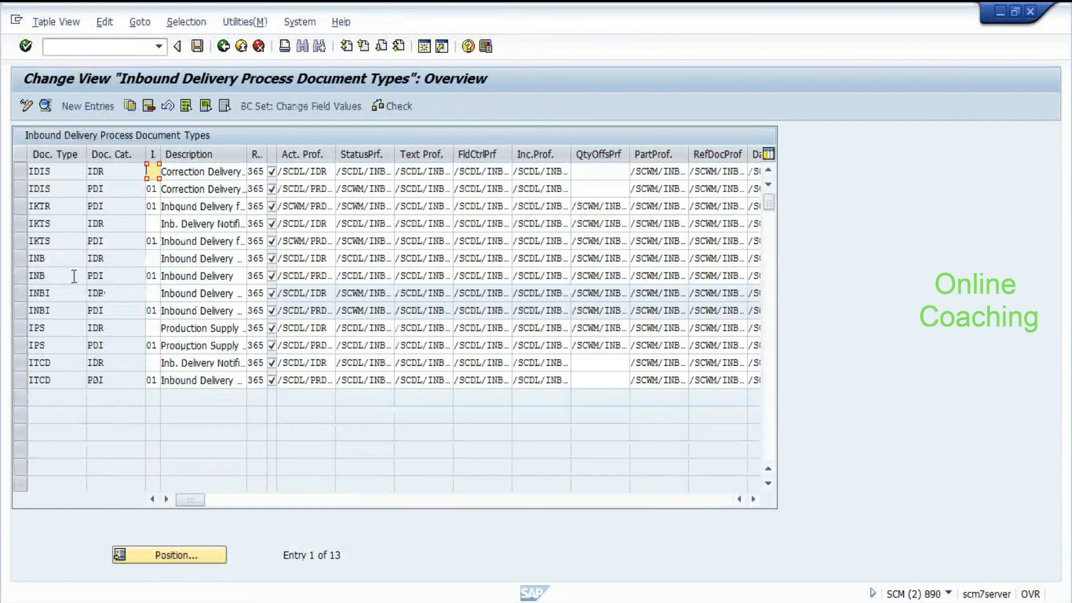
click(224, 46)
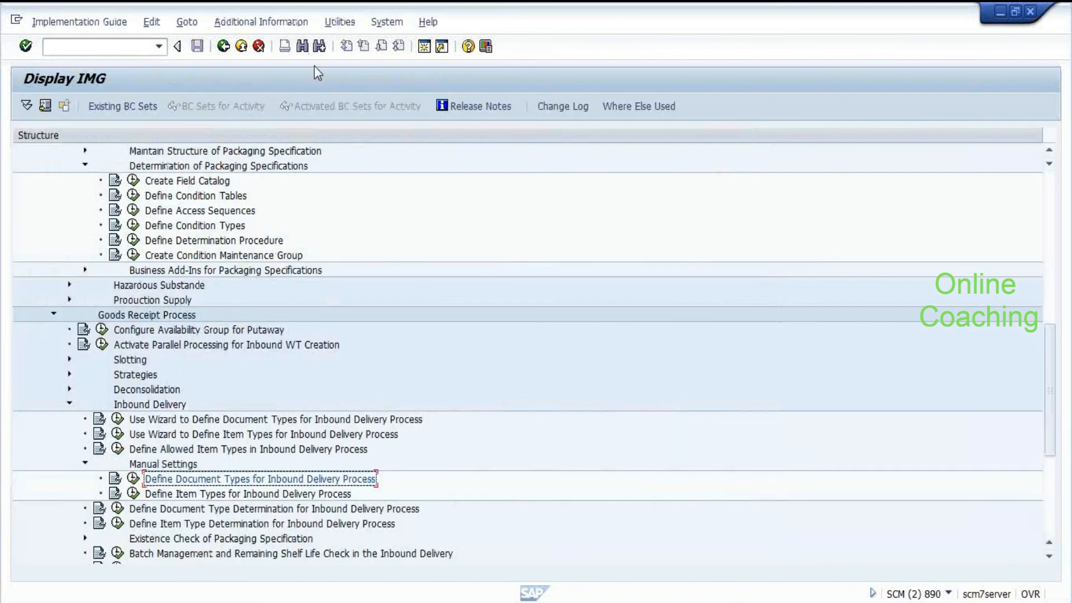
Step: Open Define Condition Types, review the details of inbound delivery condition type 0IBD, and switch back to packaging specification 10000483
scroll(307, 287, up, 2)
click(134, 329)
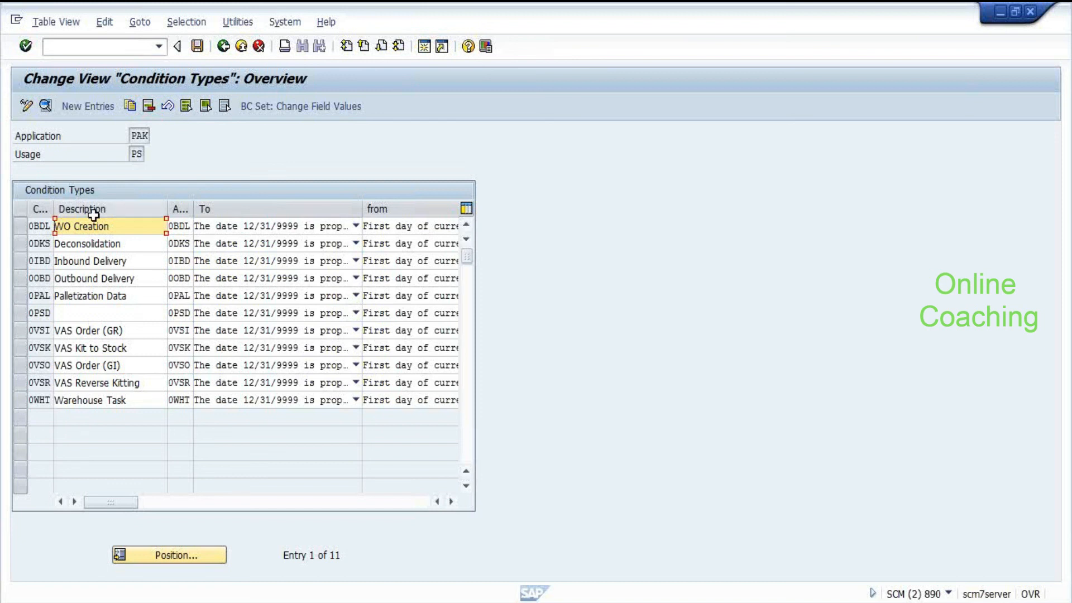
double_click(20, 261)
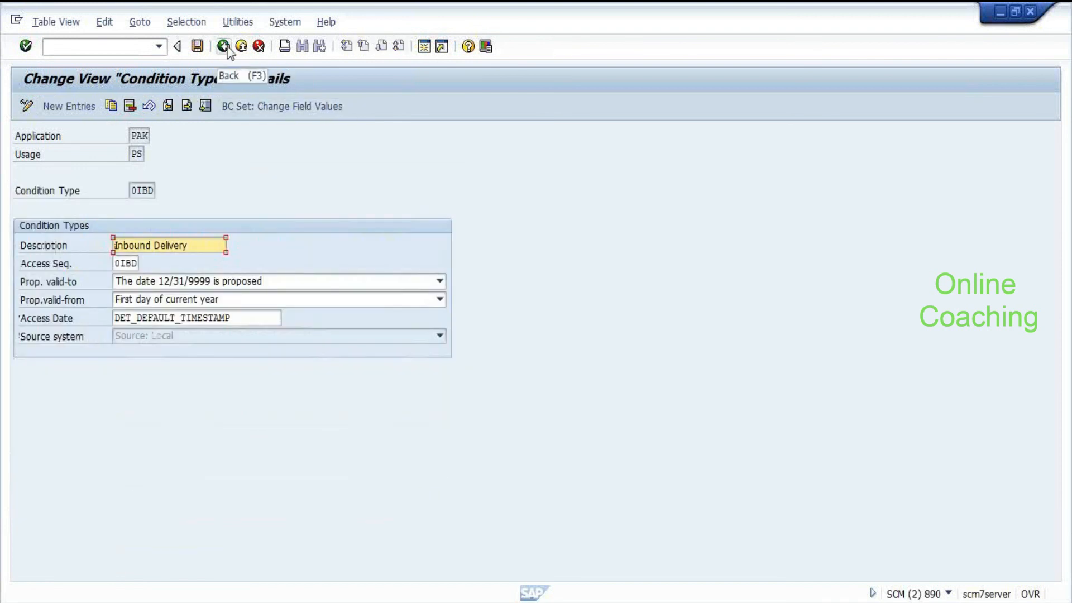
click(226, 48)
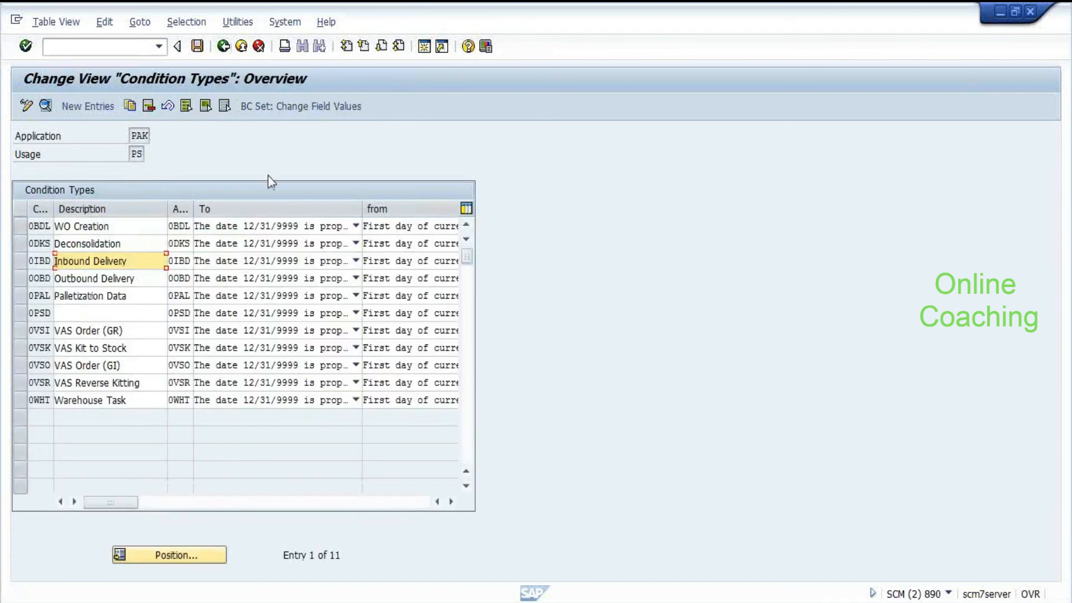
drag(124, 501, 93, 521)
key(alt+Tab)
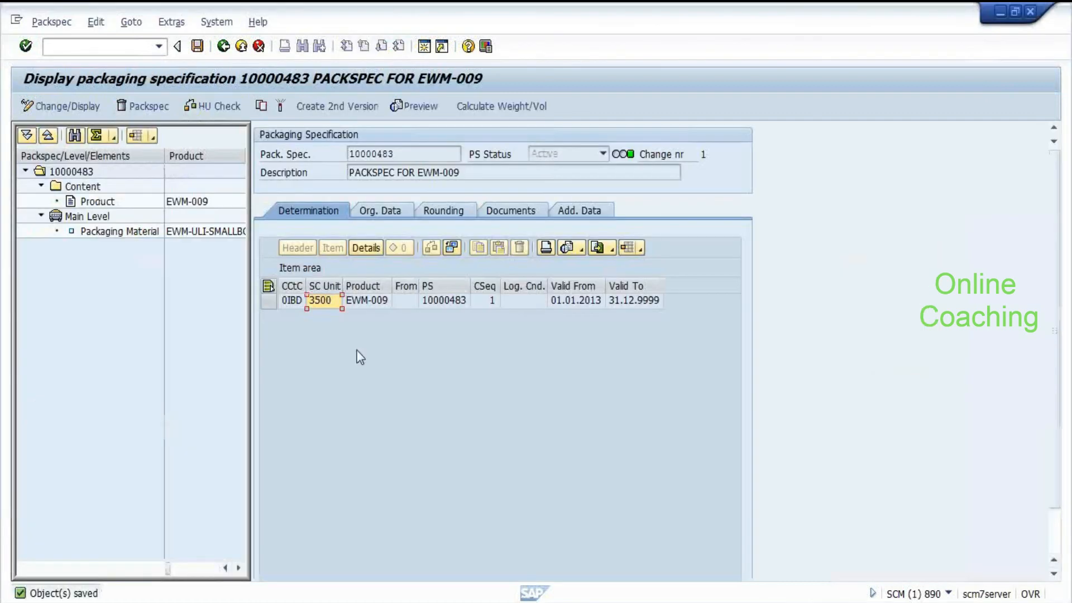
Step: Select the 0IBD determination record and look through the organizational and additional data of packaging specification 10000483
click(269, 287)
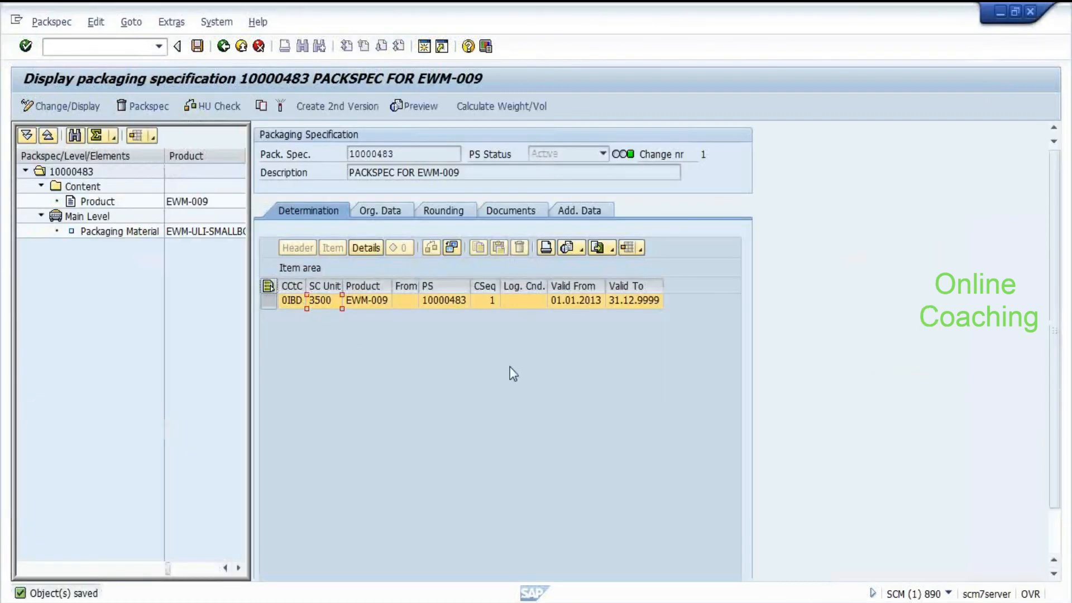
click(376, 213)
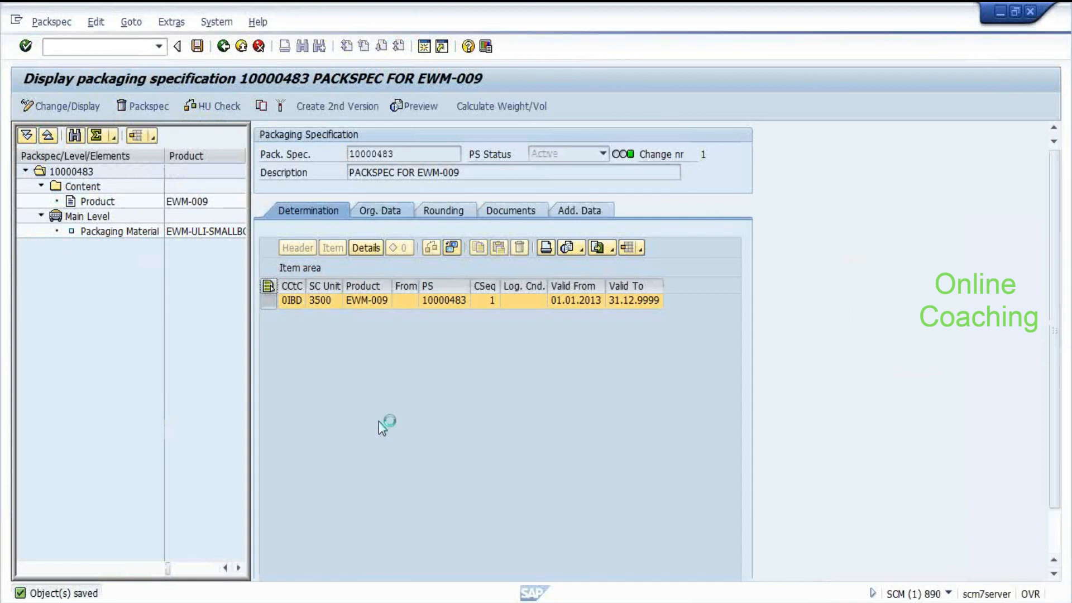
click(584, 216)
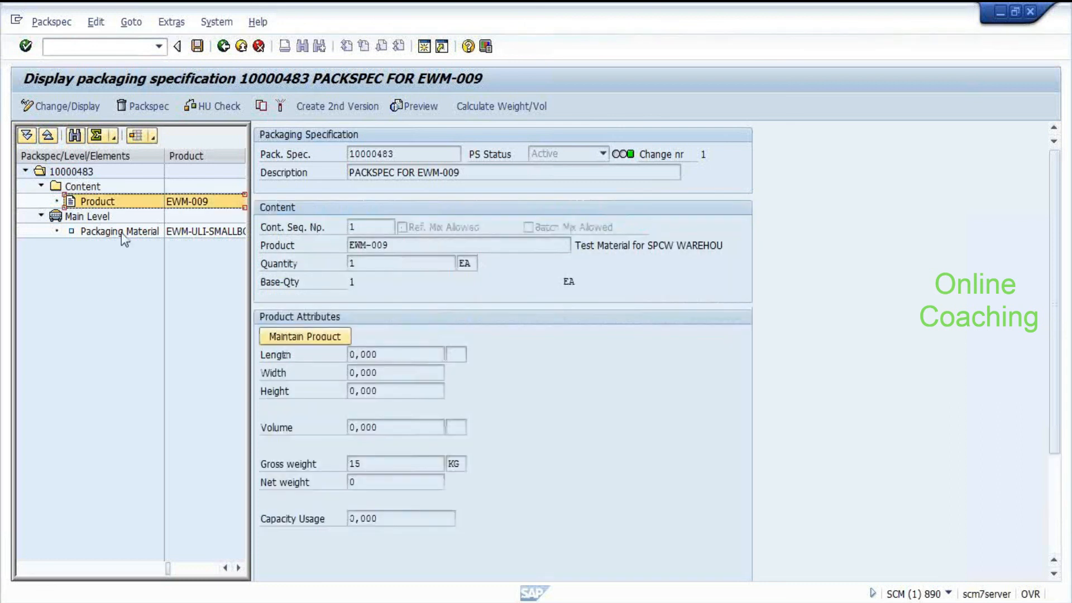
Step: Review the packaging material's assigned elements, the main level's warehouse settings, and the content for product EWM-009
click(123, 232)
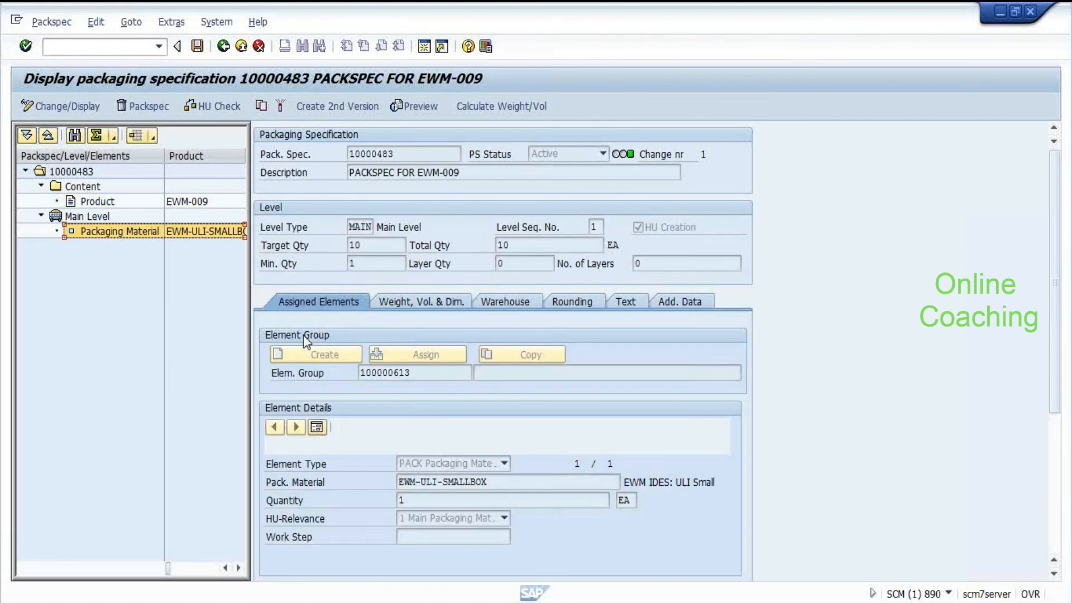
click(506, 304)
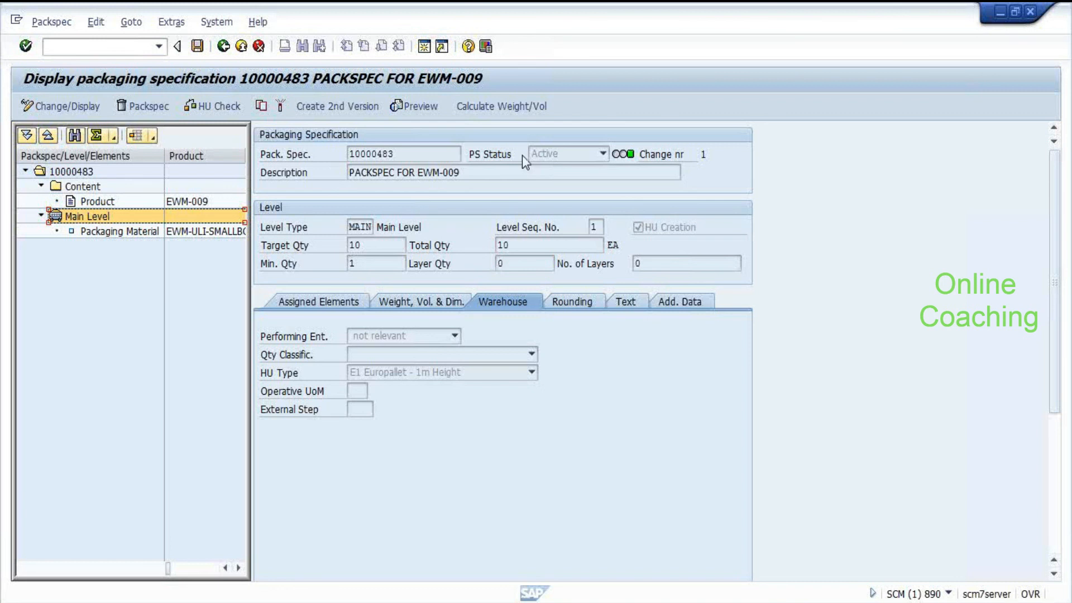
click(492, 173)
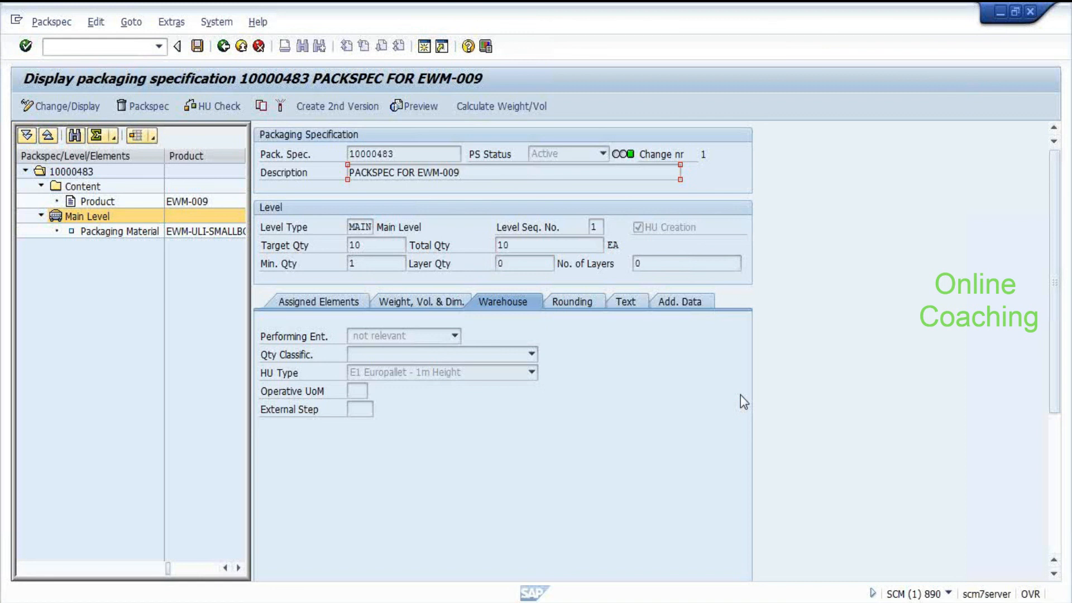
click(92, 198)
click(83, 189)
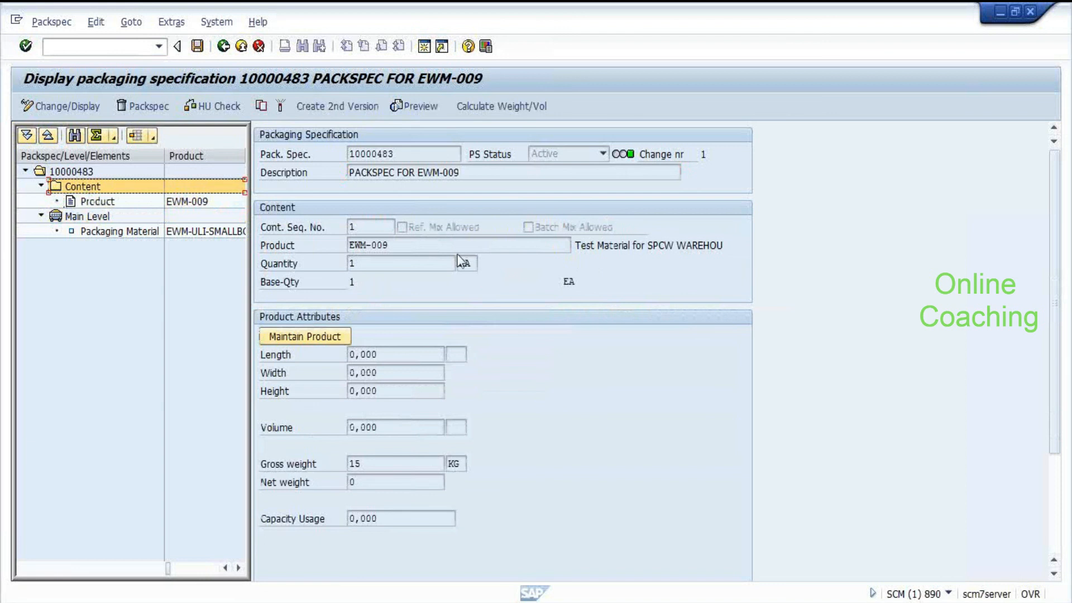
Step: Return to the determination data of specification 10000483 and check the record's validity dates and condition type
click(83, 172)
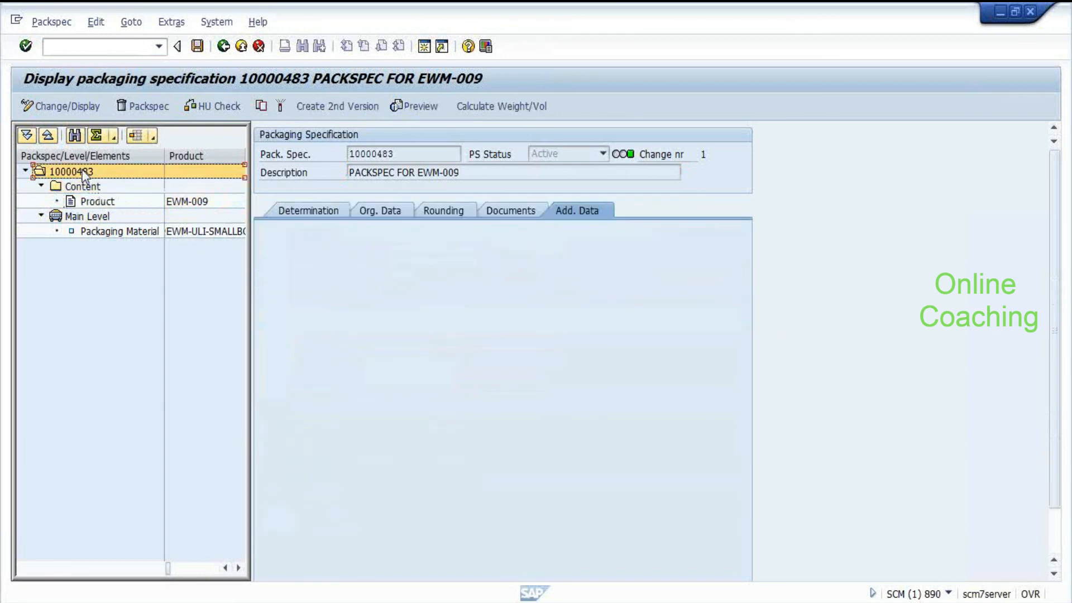
click(284, 208)
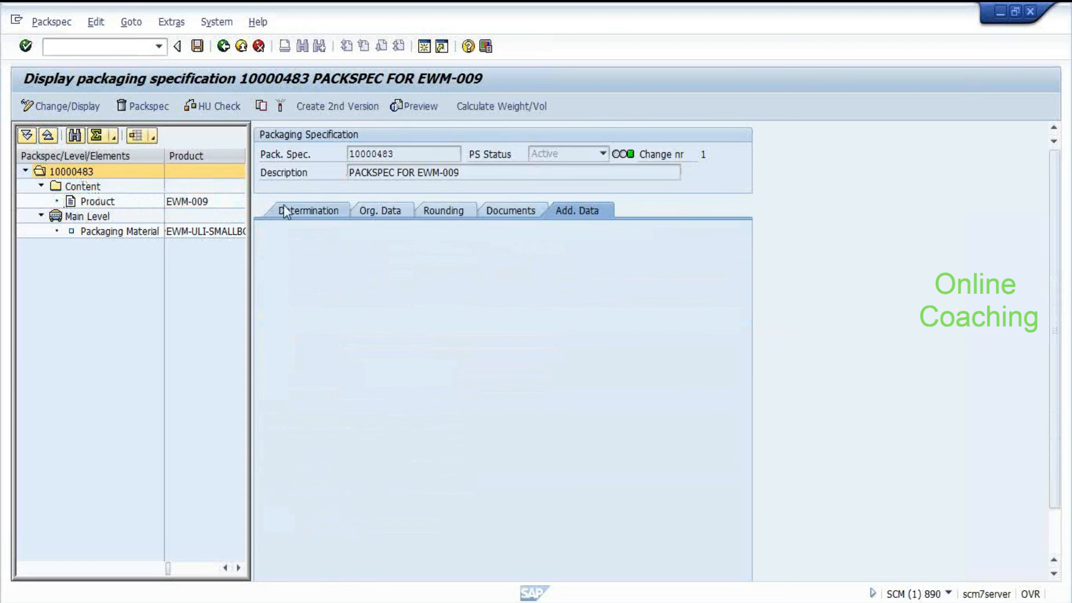
click(585, 303)
click(634, 300)
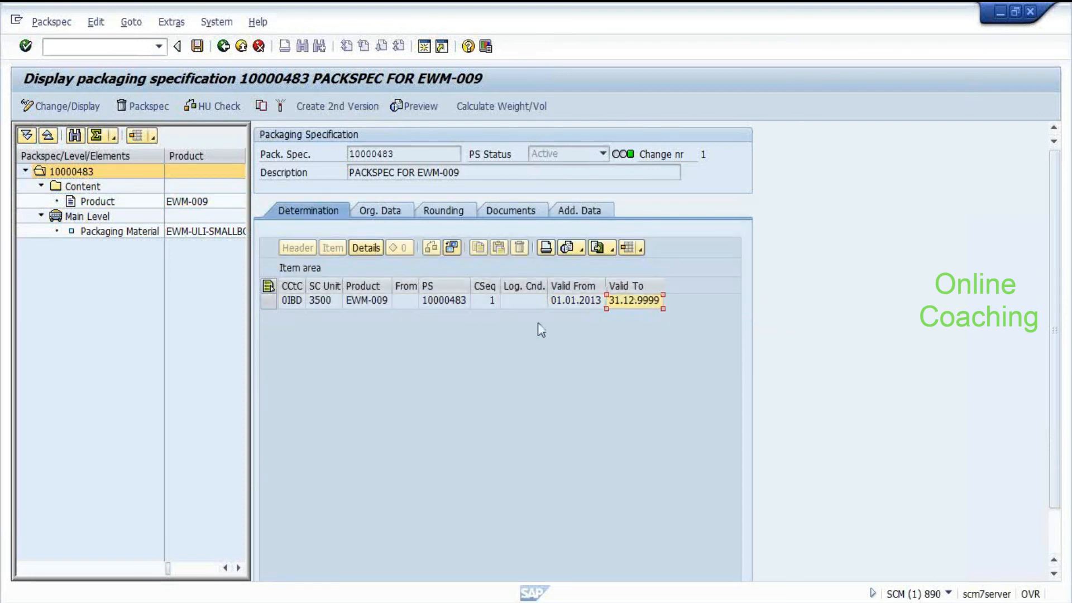
click(574, 304)
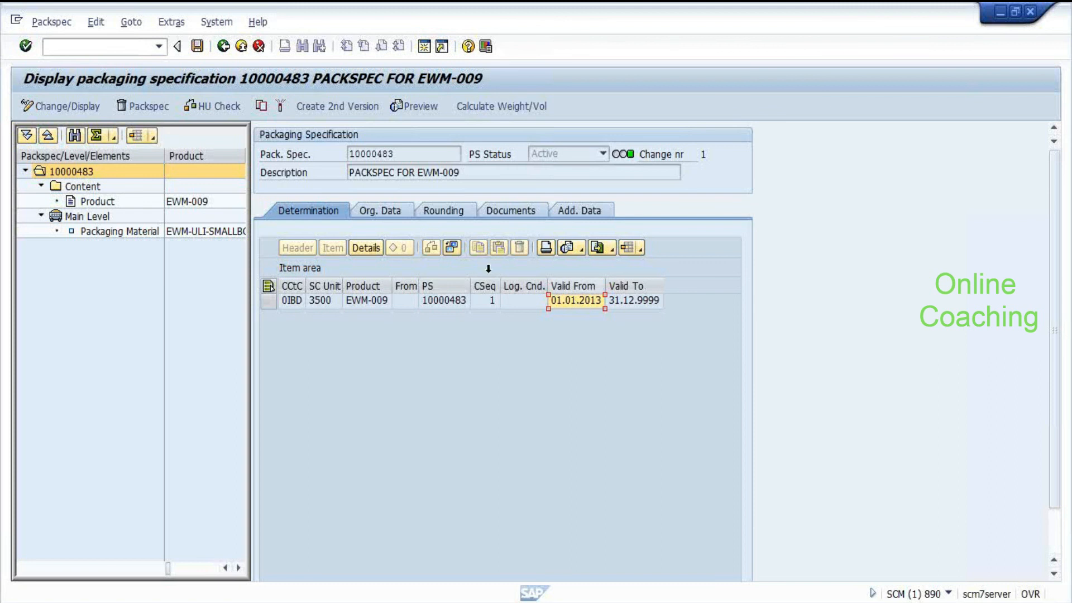
click(287, 300)
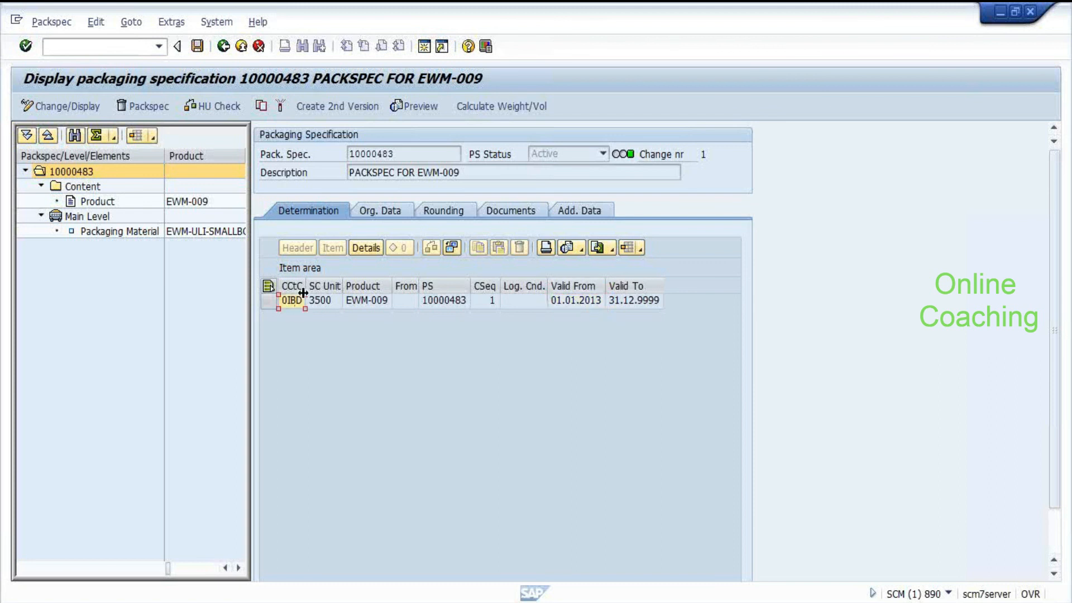
double_click(288, 302)
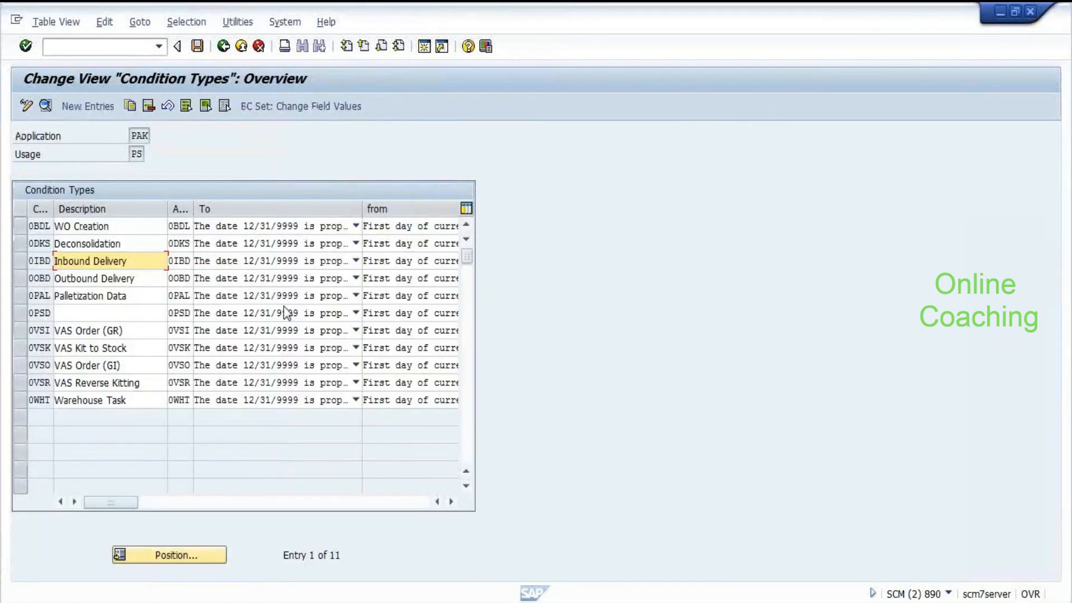
Step: In the condition types overview, examine the Inbound Delivery and VAS Order (GR) entries, and return to the IMG structure
click(37, 260)
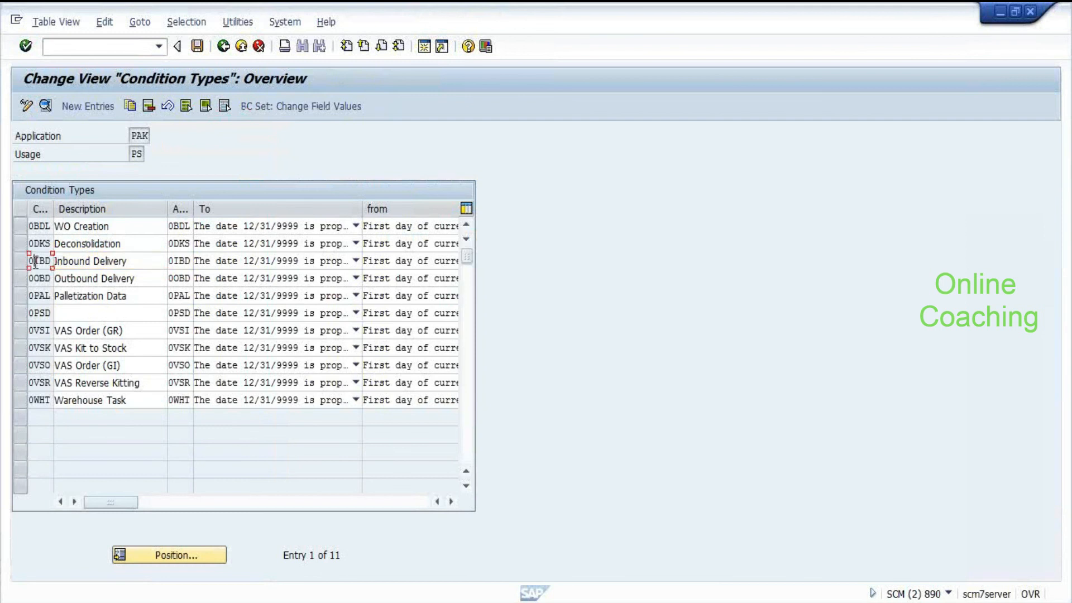
click(18, 262)
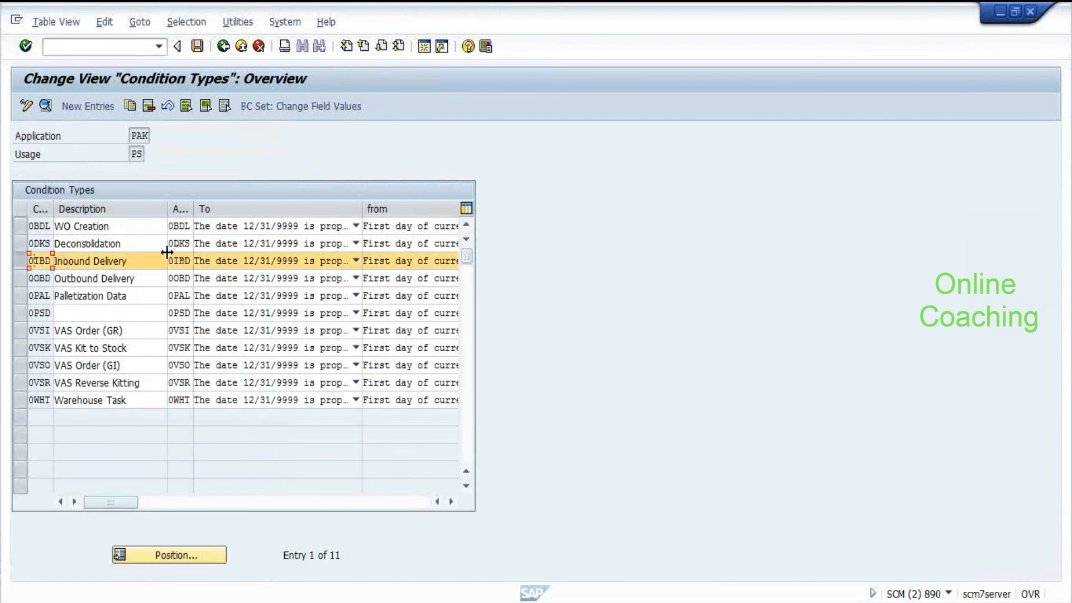
click(139, 238)
click(22, 262)
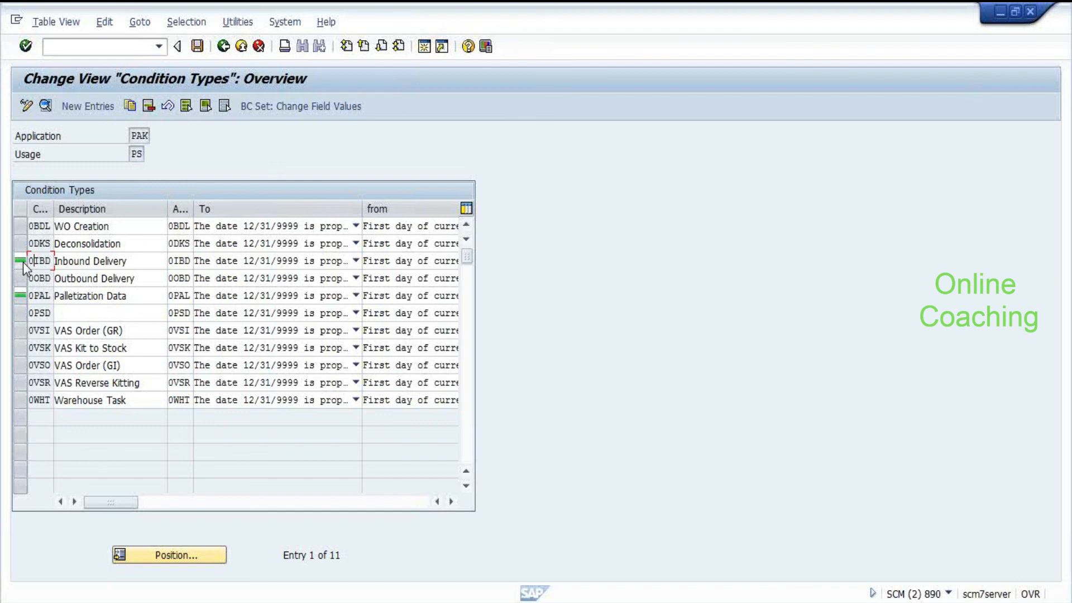
click(31, 330)
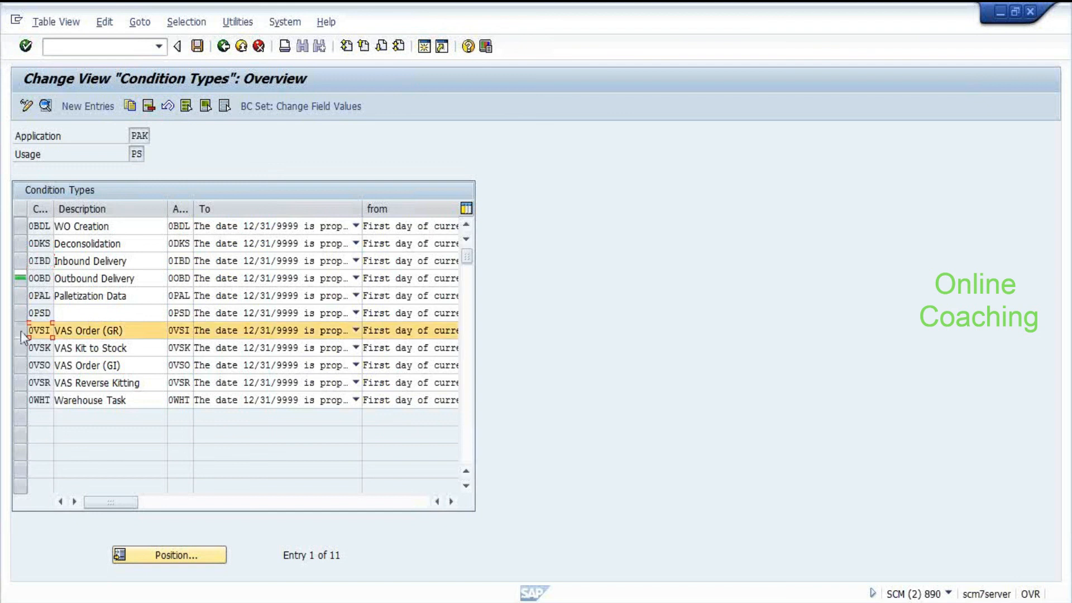
click(136, 330)
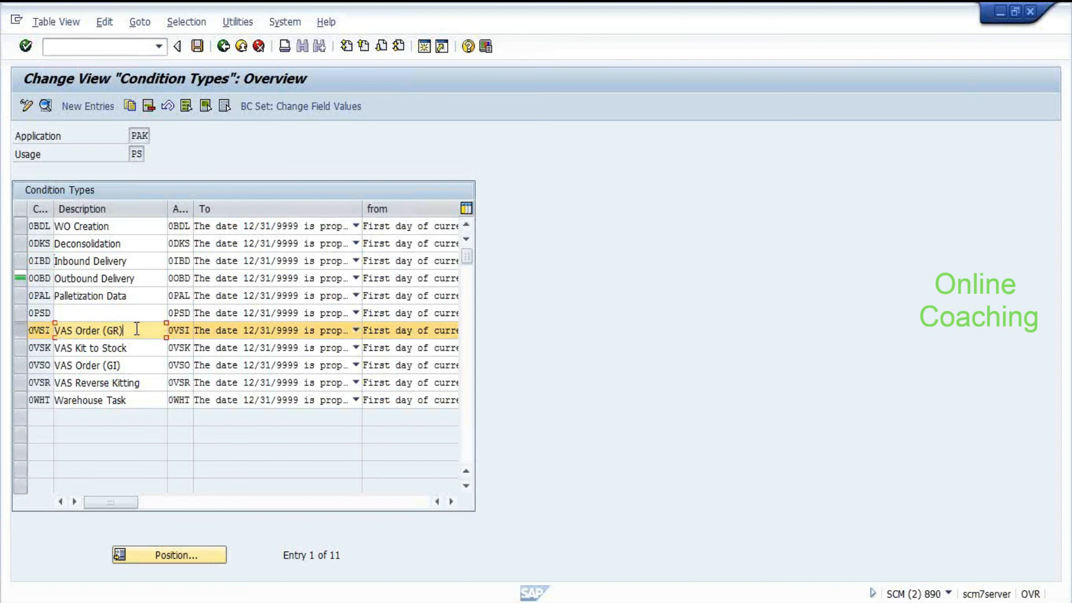
click(20, 333)
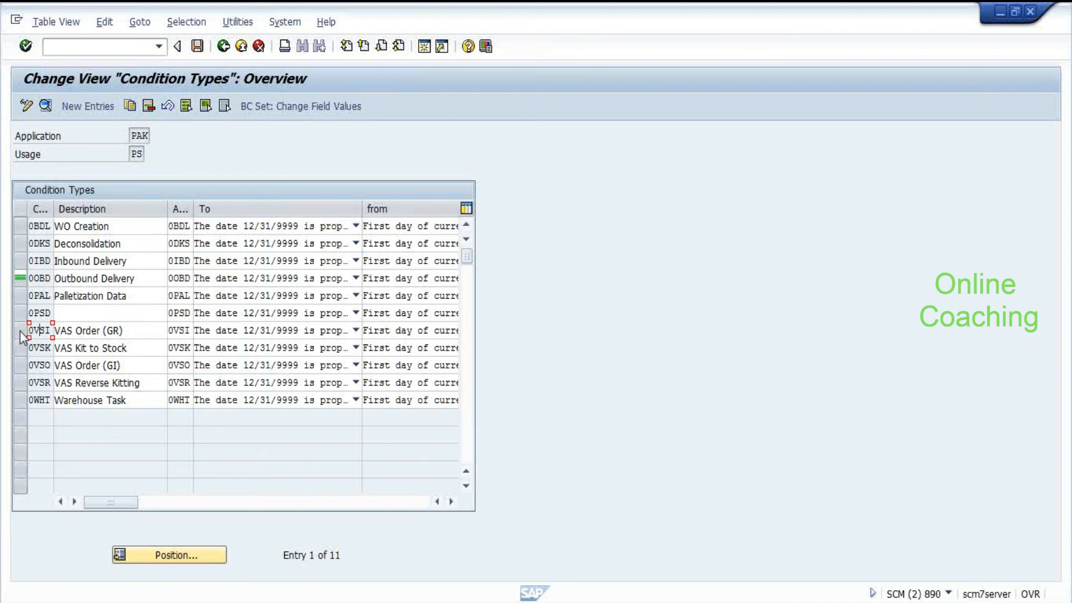
click(224, 49)
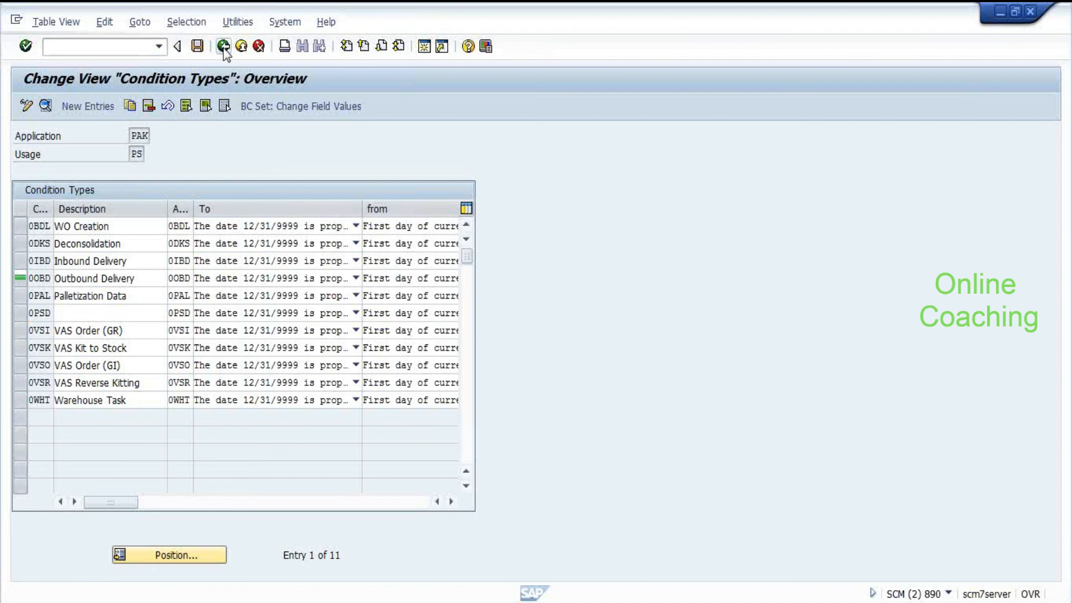
click(223, 46)
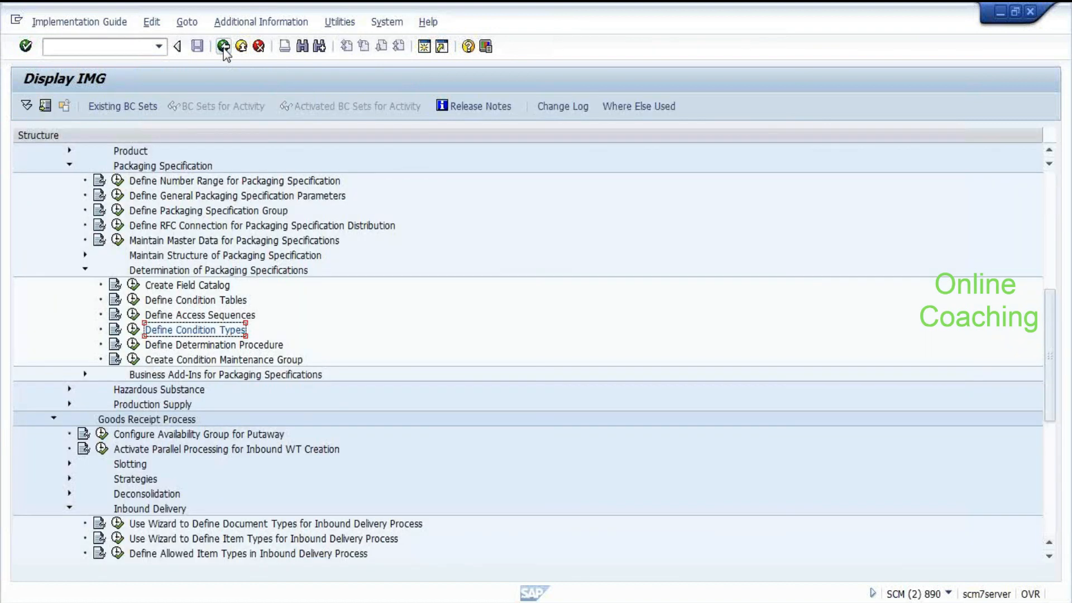